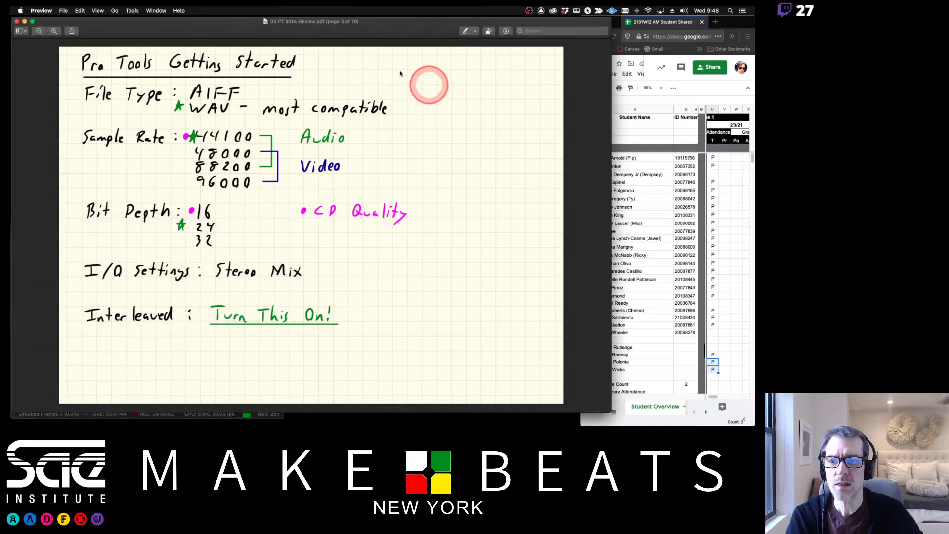
Switch to Pro Tools to bring up its Dashboard in front of the notes
{"action": "left_click", "coordinate": [16, 60]}
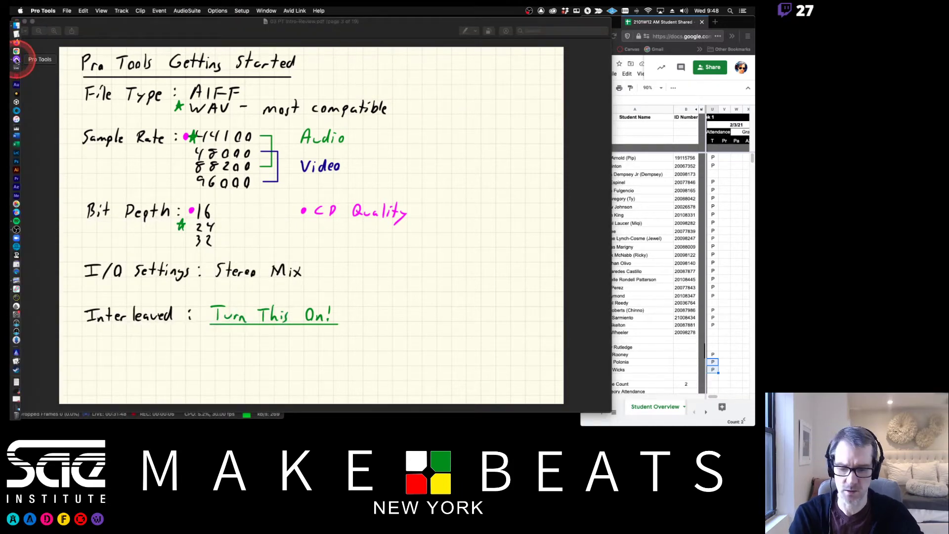
{"action": "left_click_drag", "start_coordinate": [313, 78], "coordinate": [317, 73]}
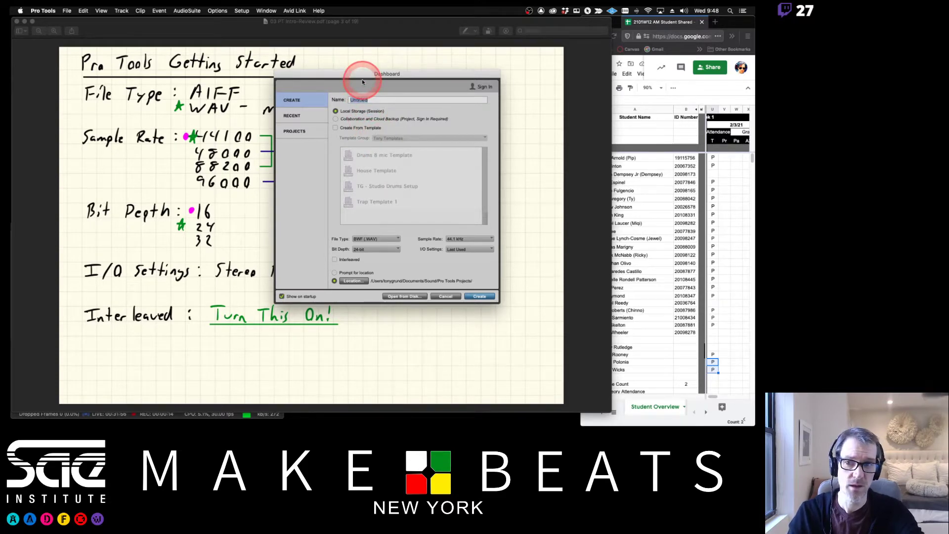
Examine the Dashboard's Create, Recent and Projects pages to see how sessions are created or reopened
{"action": "left_click", "coordinate": [295, 101]}
{"action": "left_click", "coordinate": [302, 118]}
{"action": "left_click", "coordinate": [300, 101]}
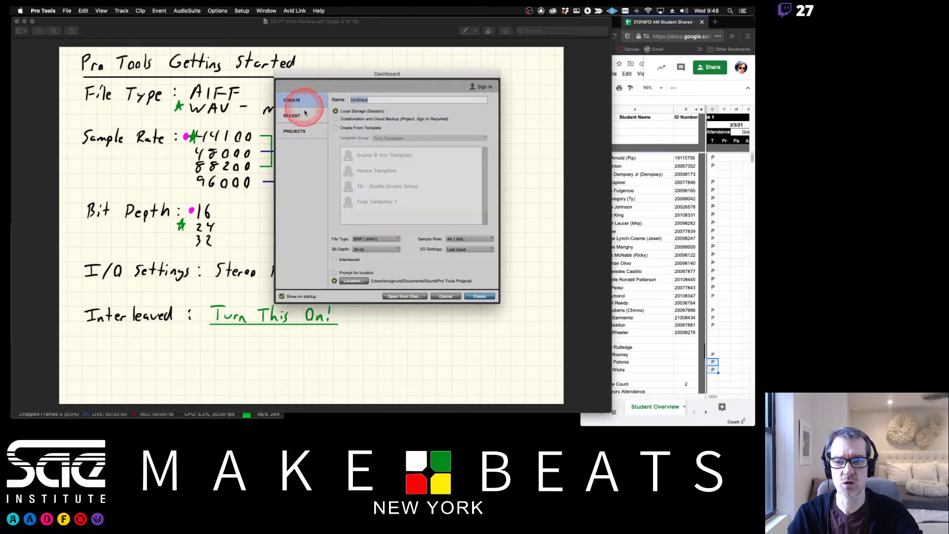
{"action": "left_click", "coordinate": [305, 120]}
{"action": "left_click", "coordinate": [296, 132]}
{"action": "left_click", "coordinate": [307, 107]}
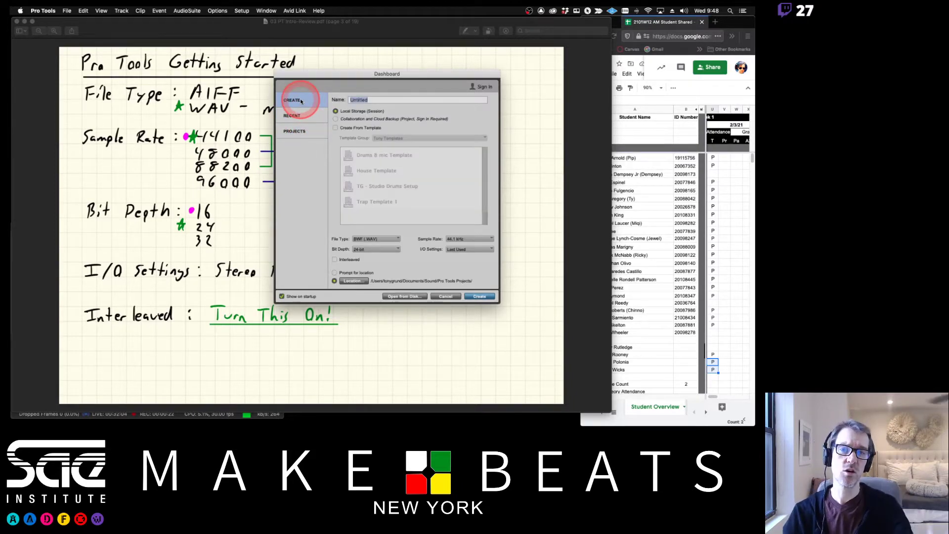
{"action": "left_click", "coordinate": [291, 116]}
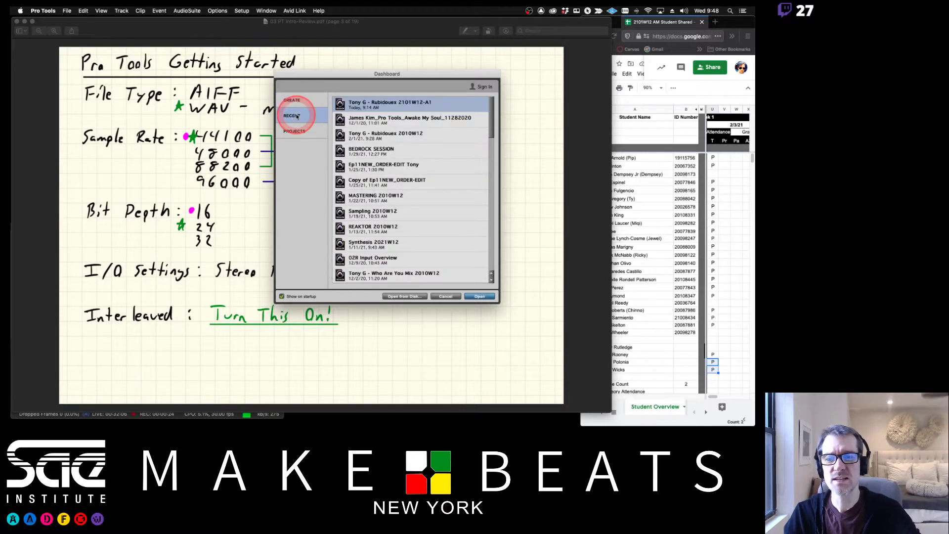
{"action": "left_click", "coordinate": [378, 217]}
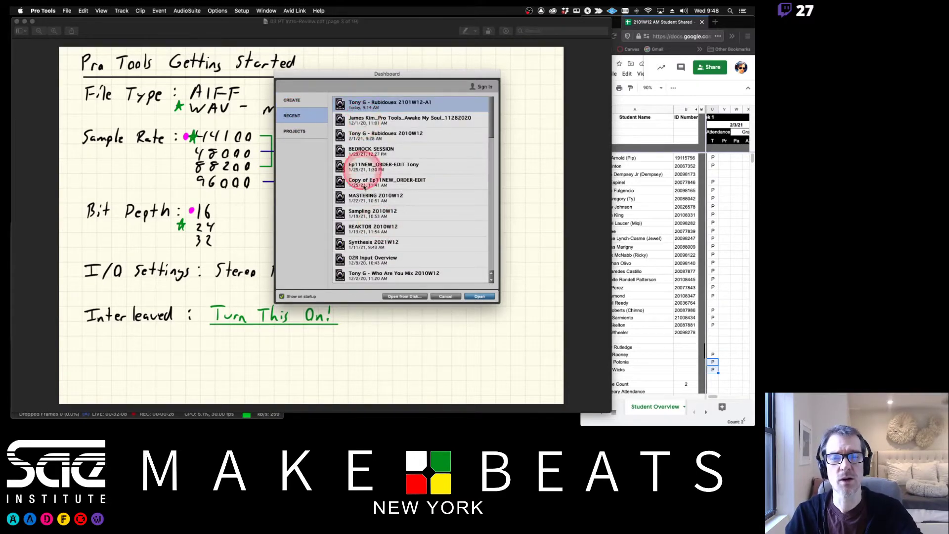
{"action": "left_click", "coordinate": [306, 131]}
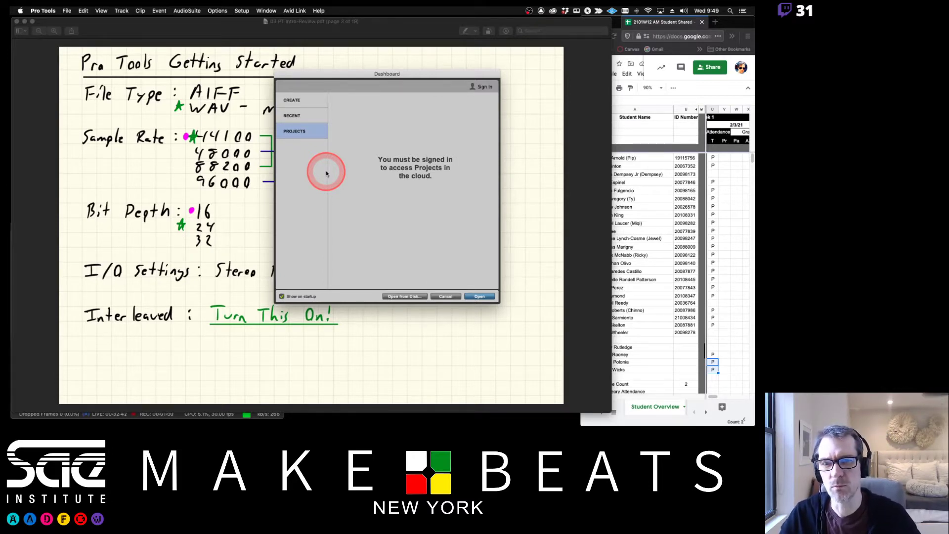
Name the new local session "Pro Tools Lab 1 2101W12-A1" and move the Dashboard aside to uncover the notes
{"action": "left_click", "coordinate": [297, 101]}
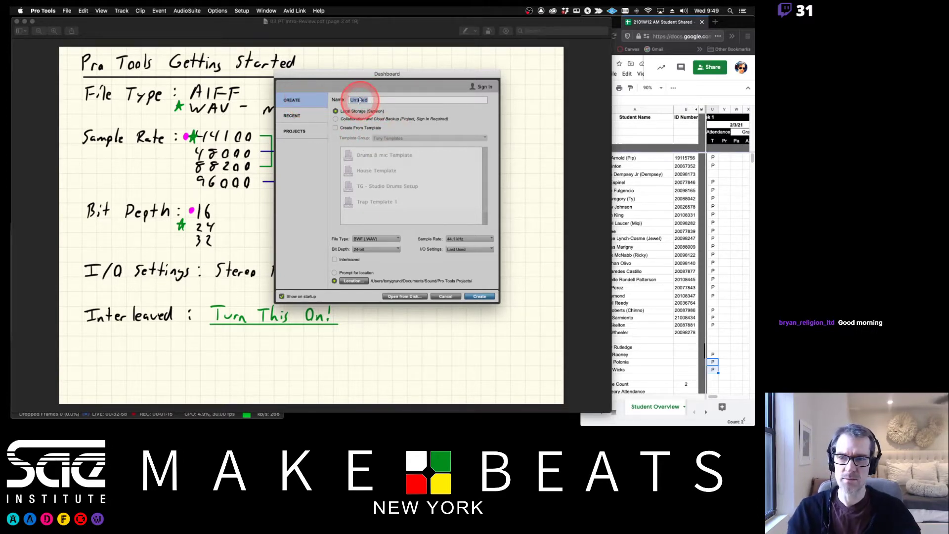
{"action": "type", "text": "P"}
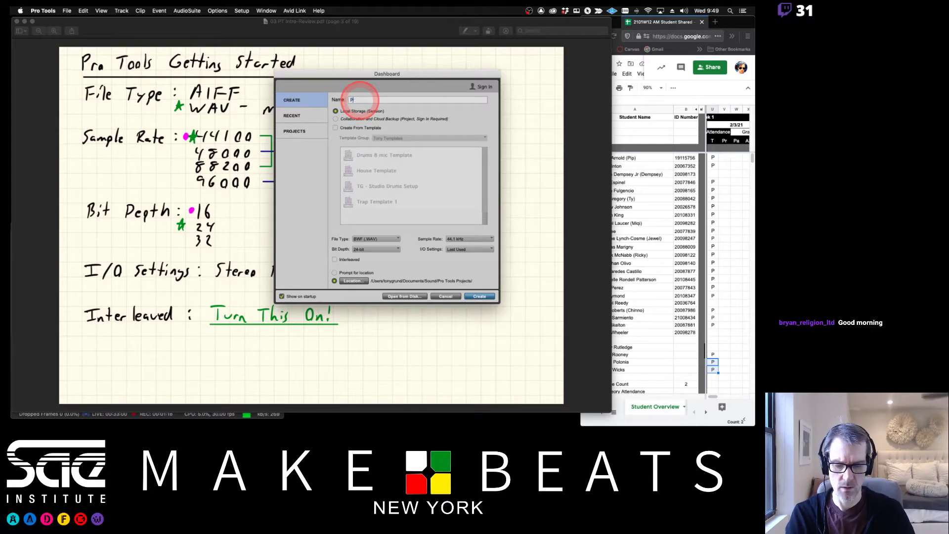
{"action": "type", "text": "ro Tools L"}
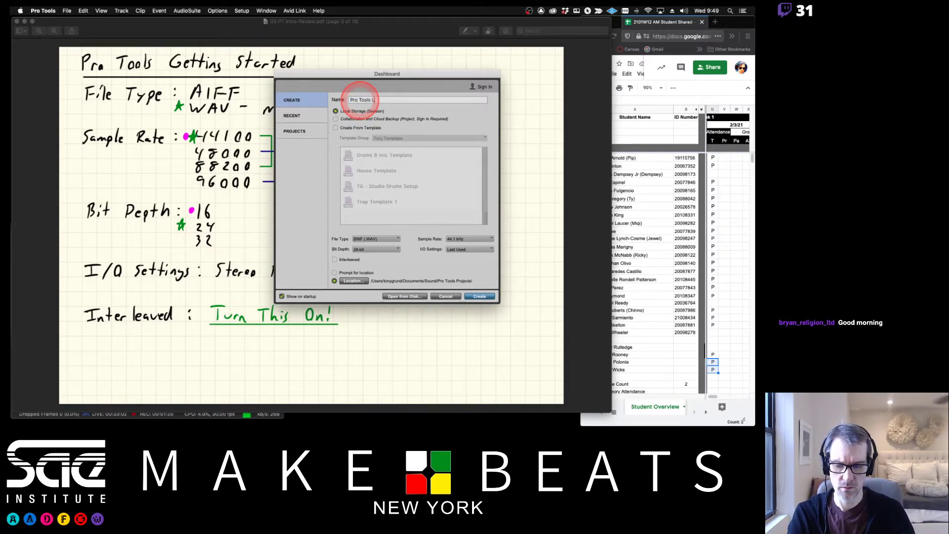
{"action": "type", "text": "ab 1"}
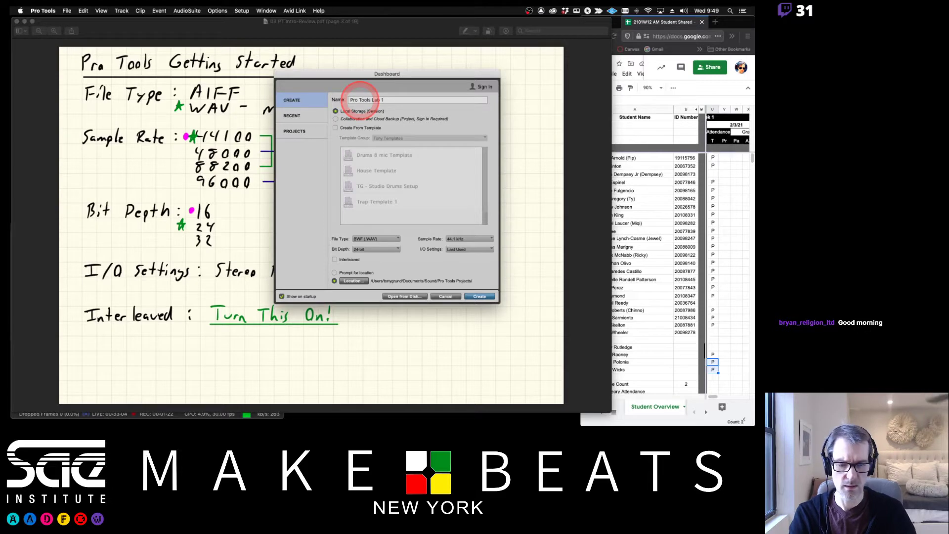
{"action": "type", "text": " 2"}
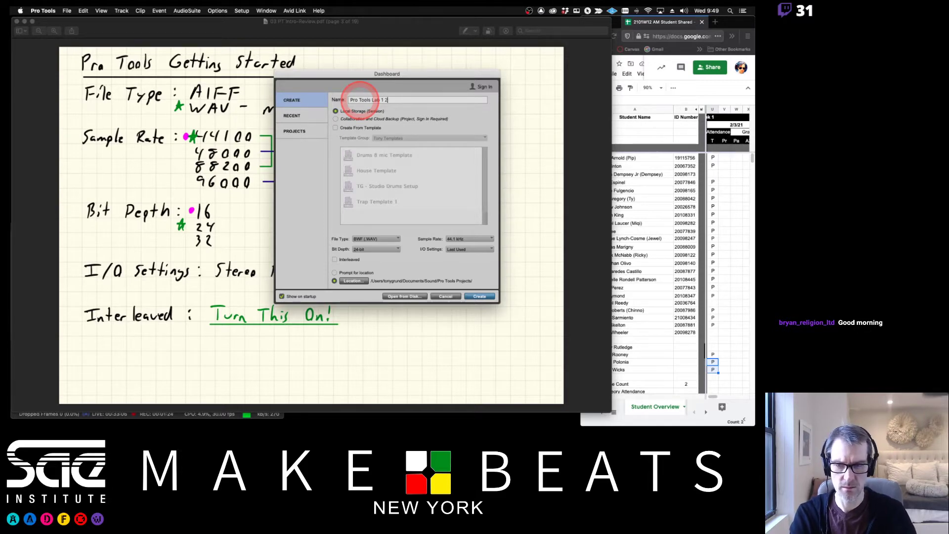
{"action": "type", "text": "0"}
{"action": "type", "text": "01"}
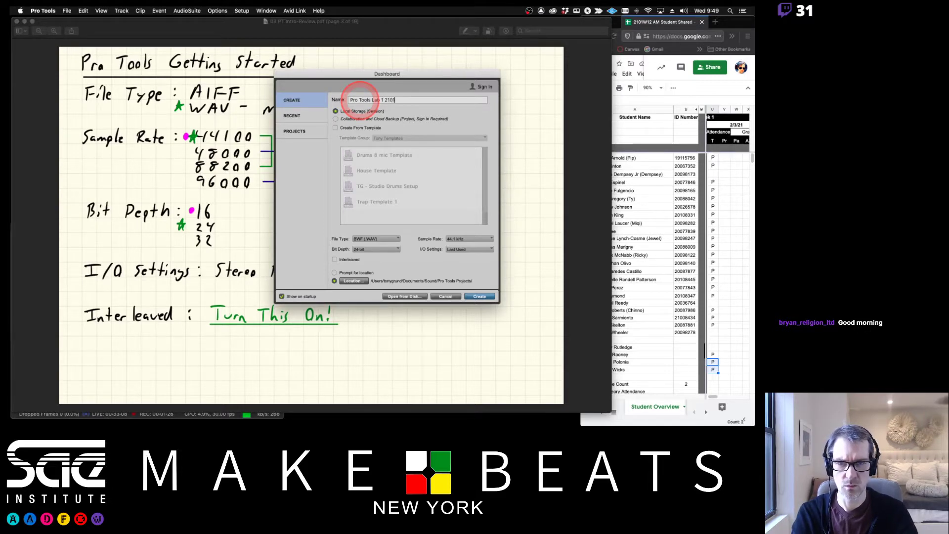
{"action": "type", "text": "W12-A1"}
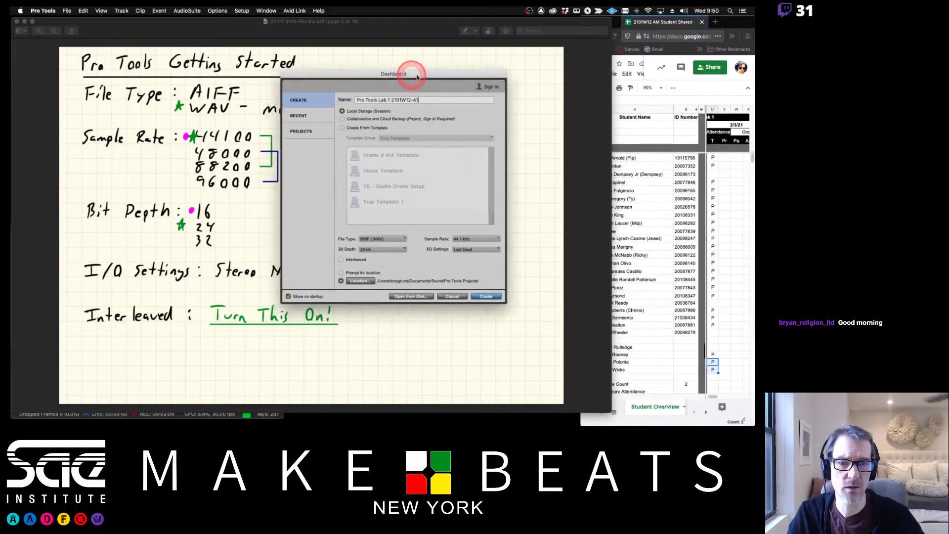
{"action": "left_click_drag", "start_coordinate": [413, 76], "coordinate": [564, 83]}
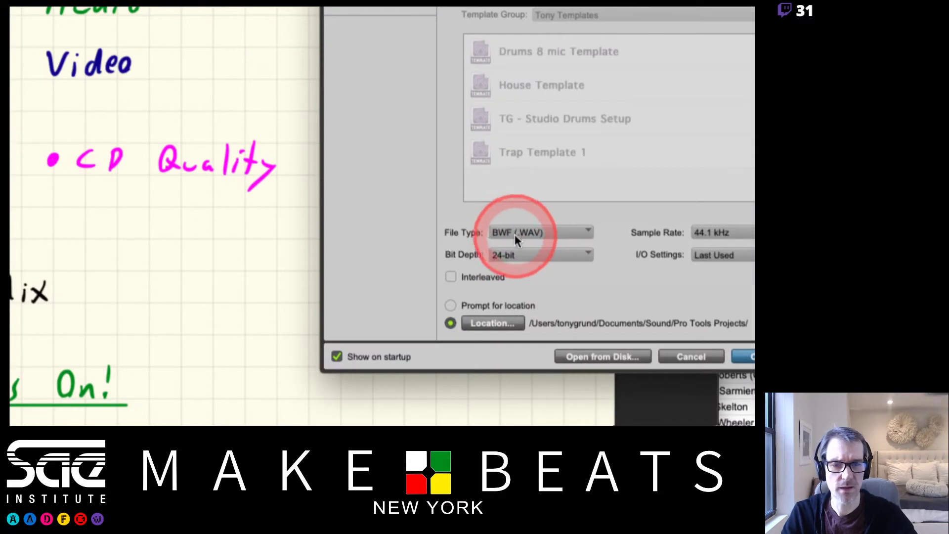
Choose BWF (.WAV) as the session's file type and 44.1 kHz as its sample rate
{"action": "left_click", "coordinate": [520, 233]}
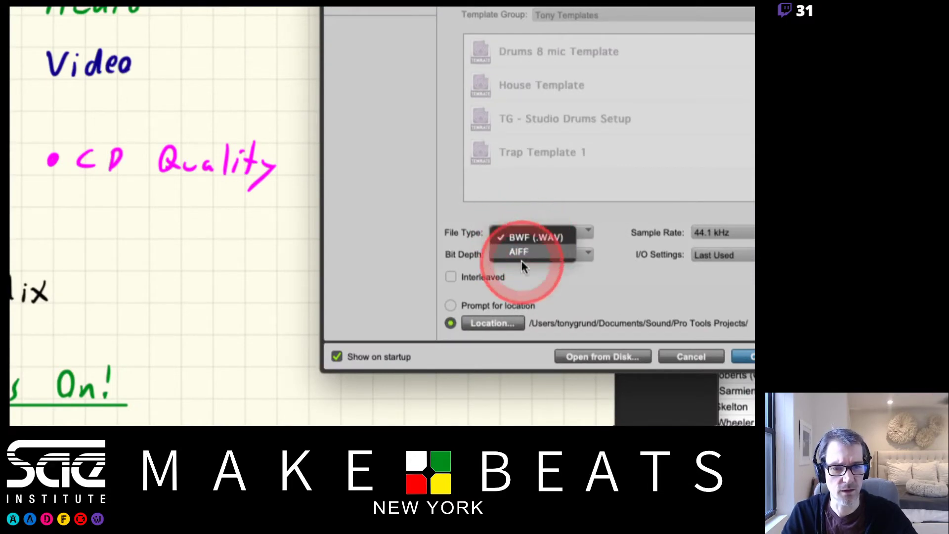
{"action": "left_click", "coordinate": [528, 237]}
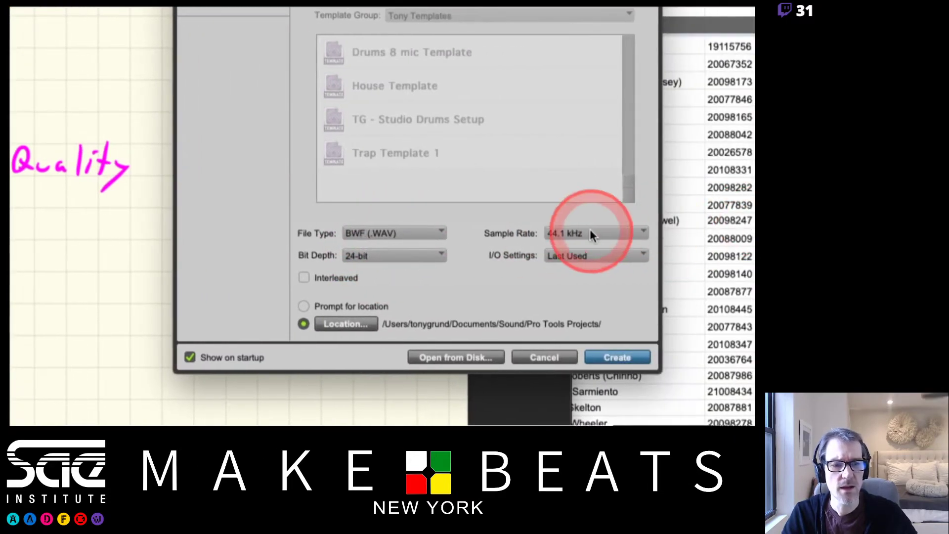
{"action": "left_click", "coordinate": [724, 233]}
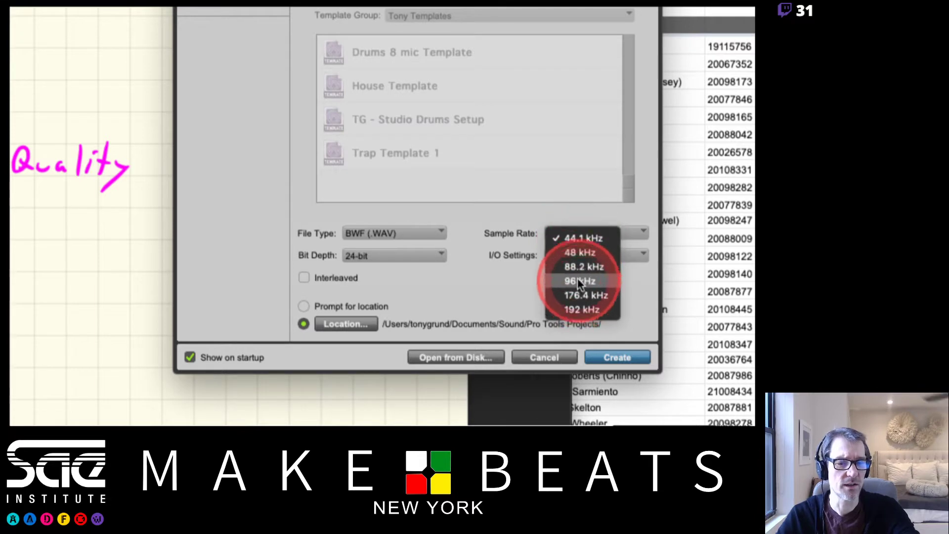
{"action": "left_click", "coordinate": [561, 213]}
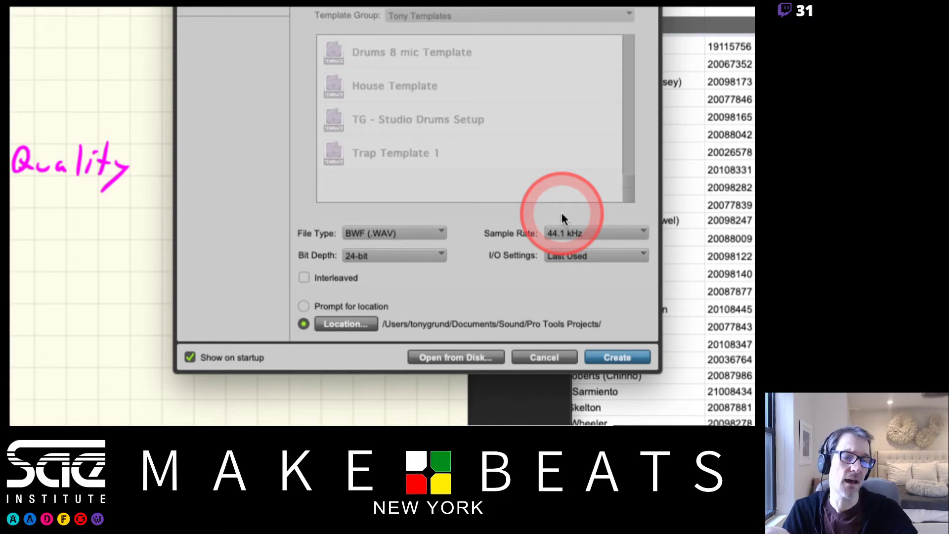
{"action": "left_click", "coordinate": [562, 234]}
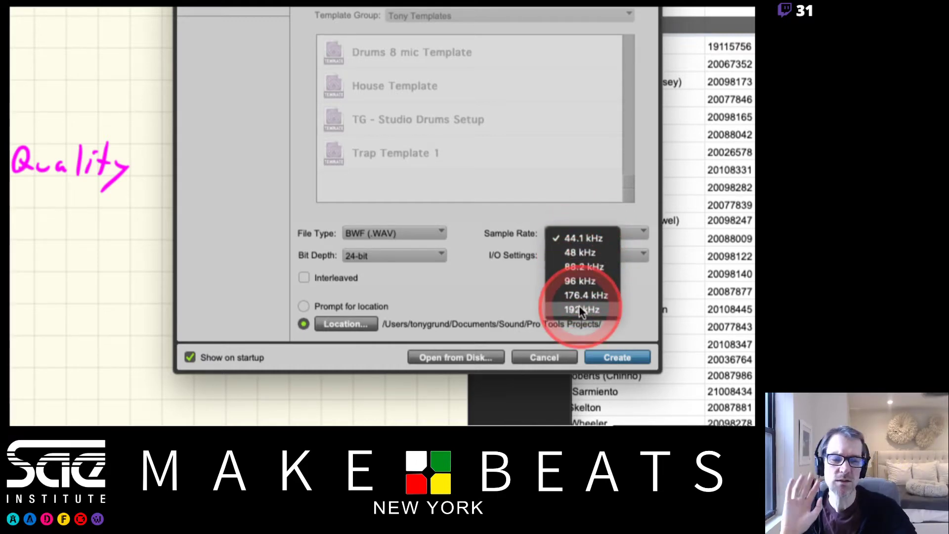
{"action": "left_click", "coordinate": [568, 238]}
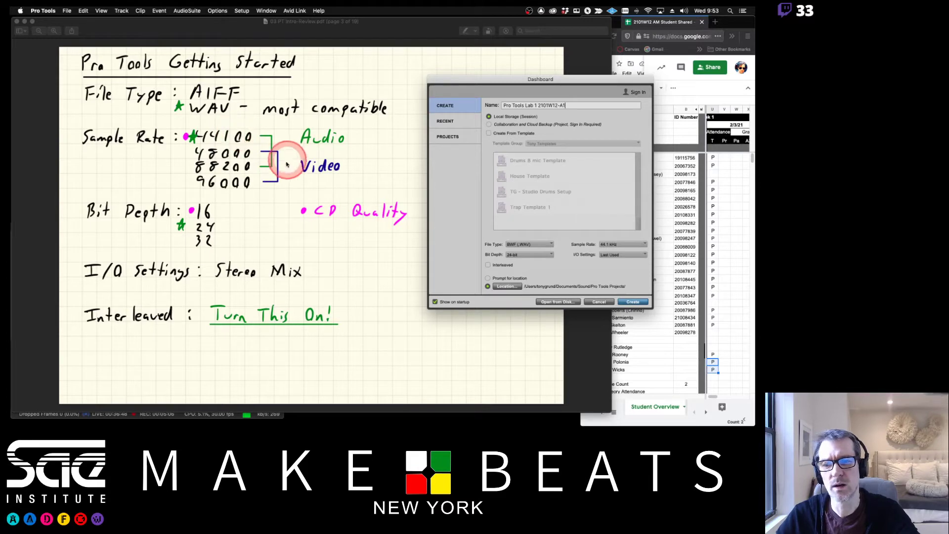
{"action": "left_click", "coordinate": [621, 245]}
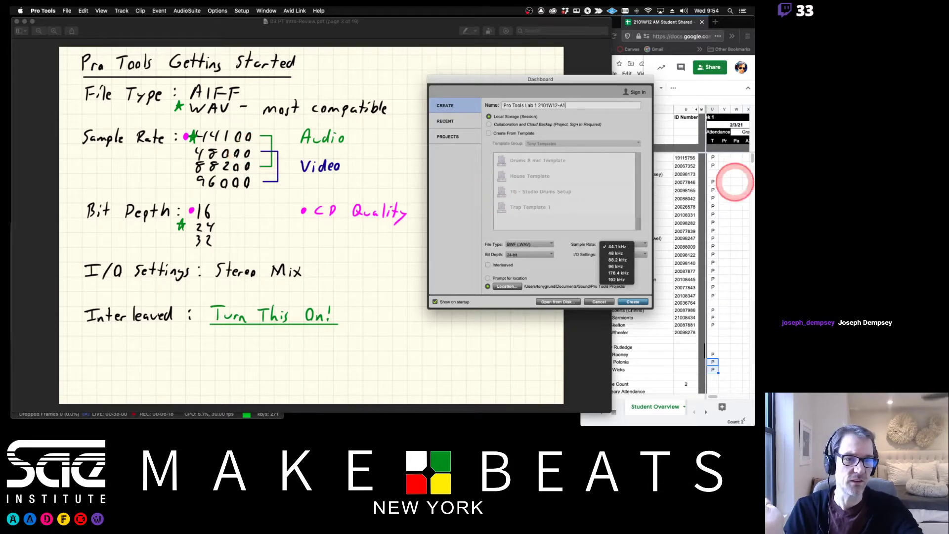
Switch to the attendance spreadsheet and enter P in row 8 of the T column for 2/3/21
{"action": "left_click", "coordinate": [726, 181]}
{"action": "left_click", "coordinate": [714, 176]}
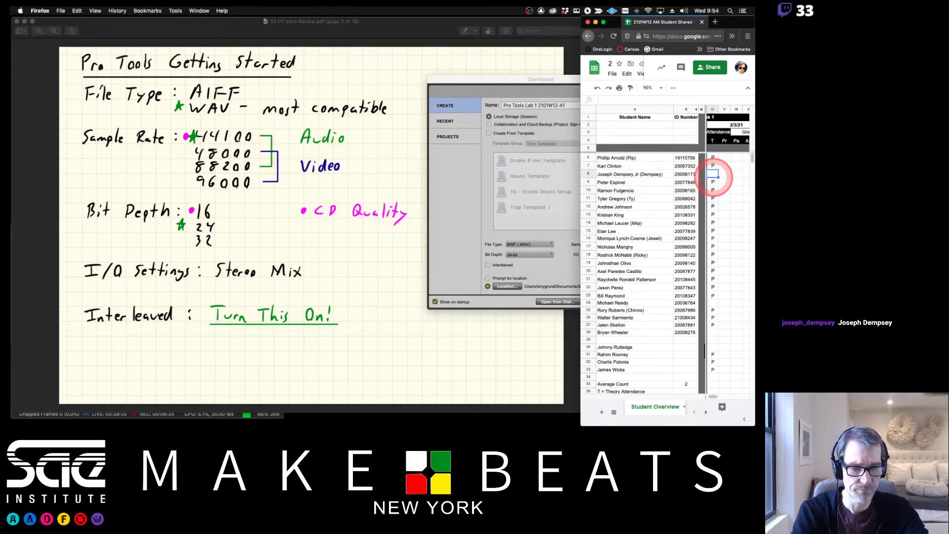
{"action": "double_click", "coordinate": [713, 175]}
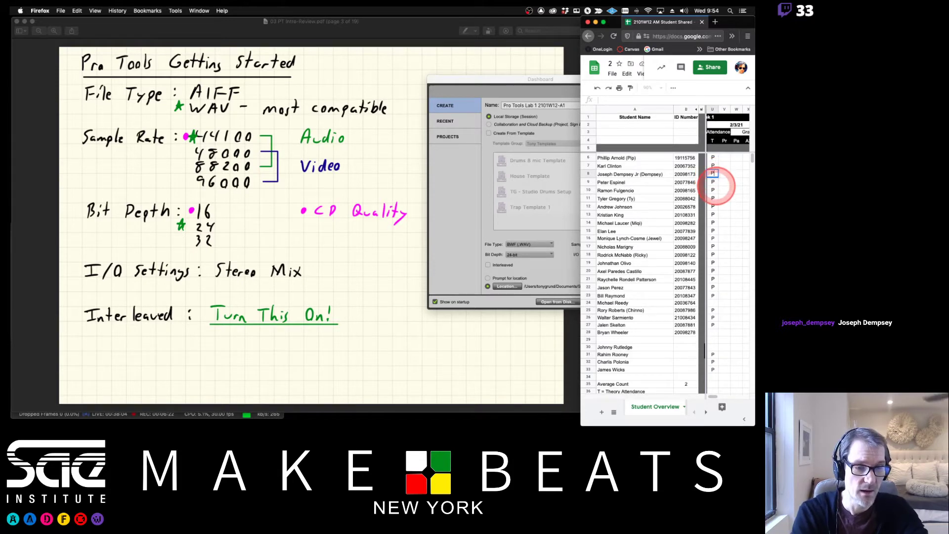
{"action": "key", "text": "Return"}
Return to the Pro Tools Dashboard, keep the sample rate at 44.1 kHz and the bit depth at 24-bit
{"action": "left_click", "coordinate": [559, 189]}
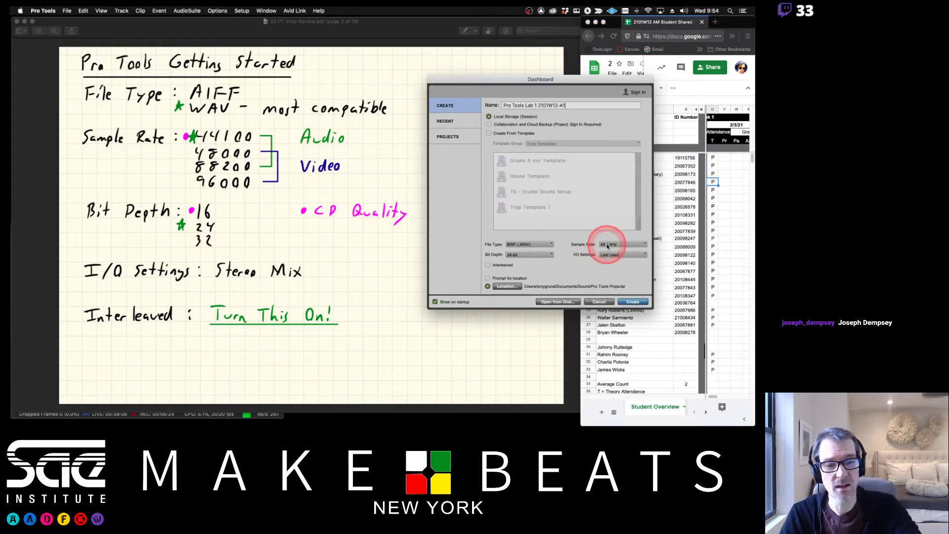
{"action": "left_click", "coordinate": [608, 246]}
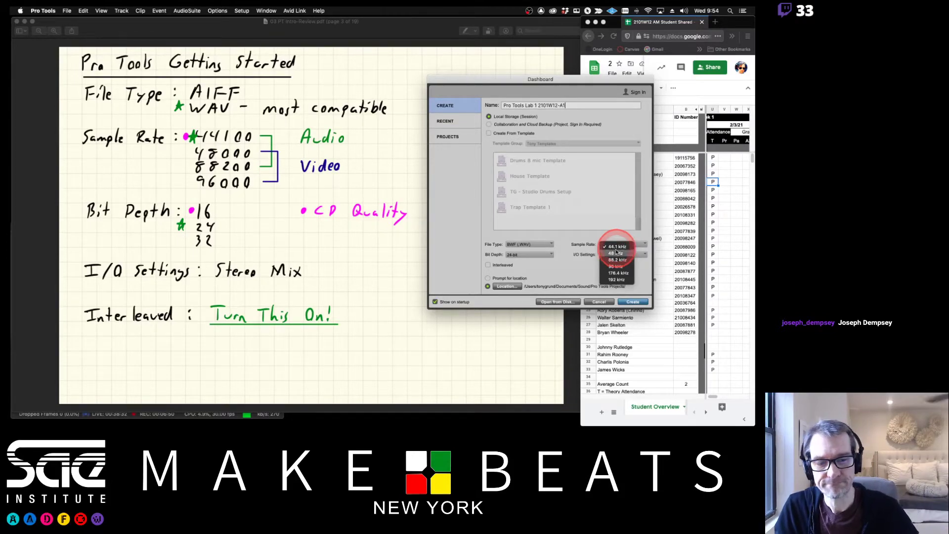
{"action": "left_click", "coordinate": [576, 268]}
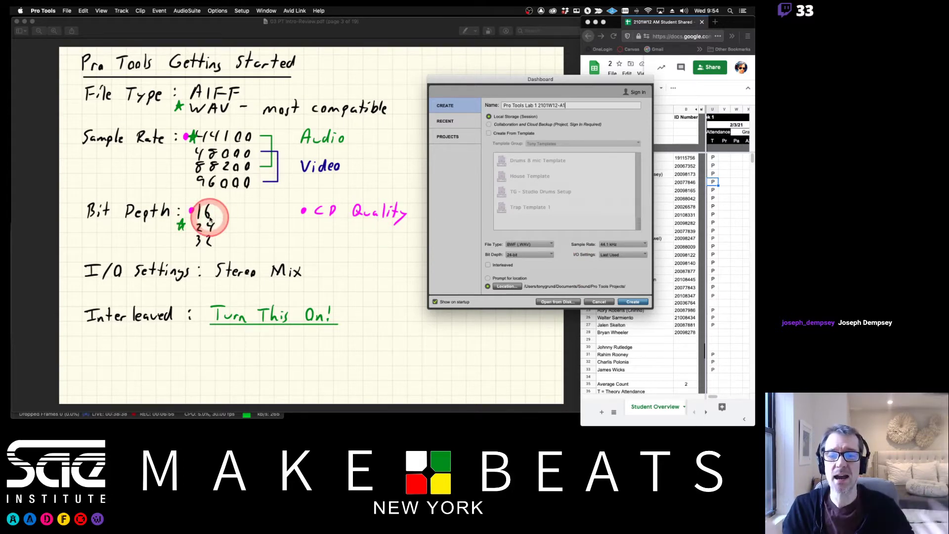
{"action": "left_click", "coordinate": [530, 255]}
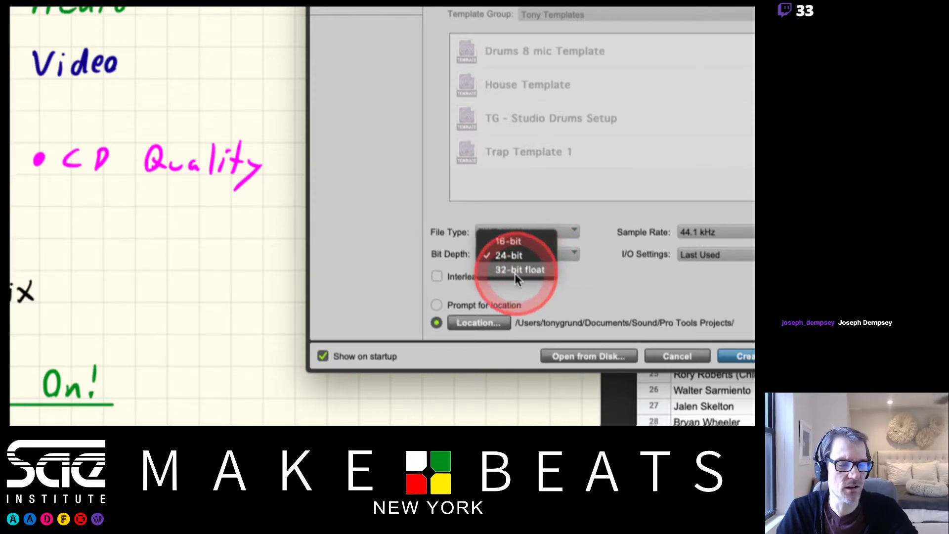
{"action": "left_click", "coordinate": [536, 255]}
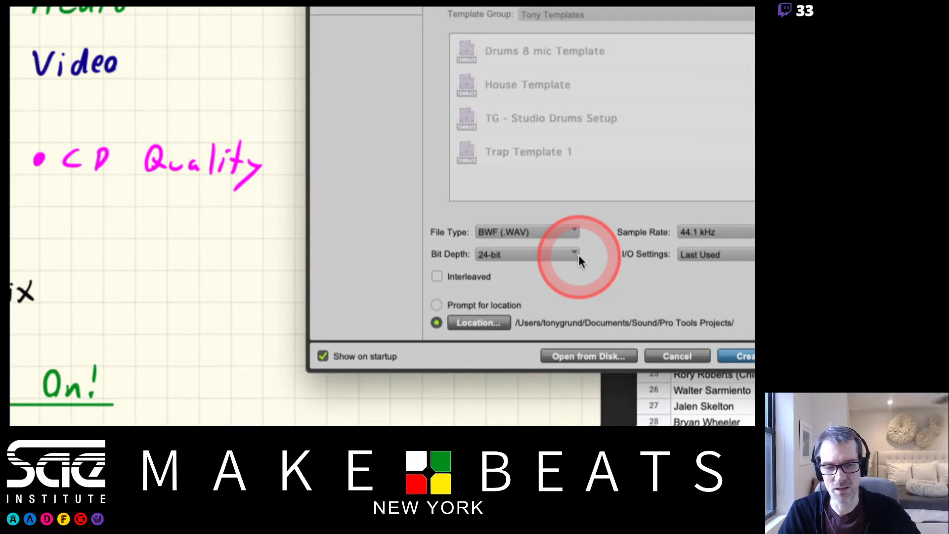
{"action": "left_click", "coordinate": [548, 254]}
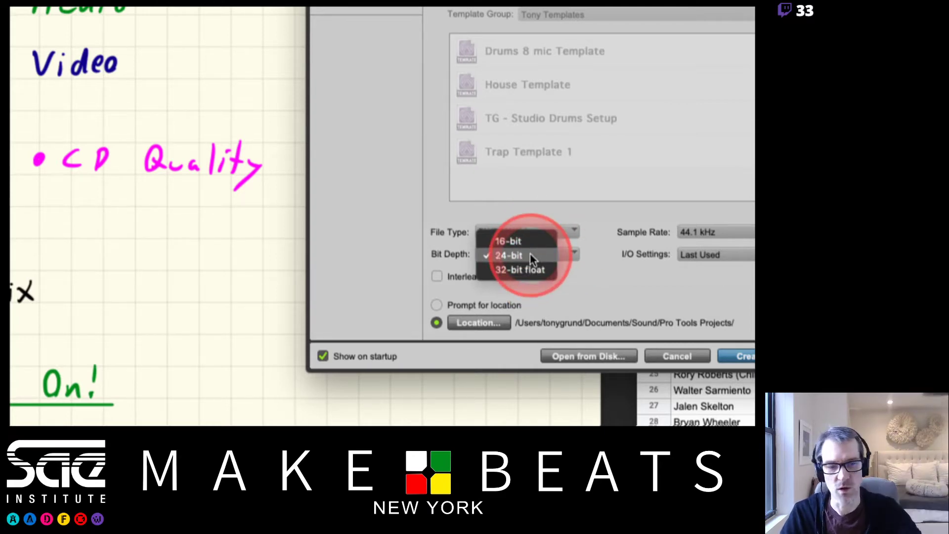
{"action": "left_click", "coordinate": [569, 254]}
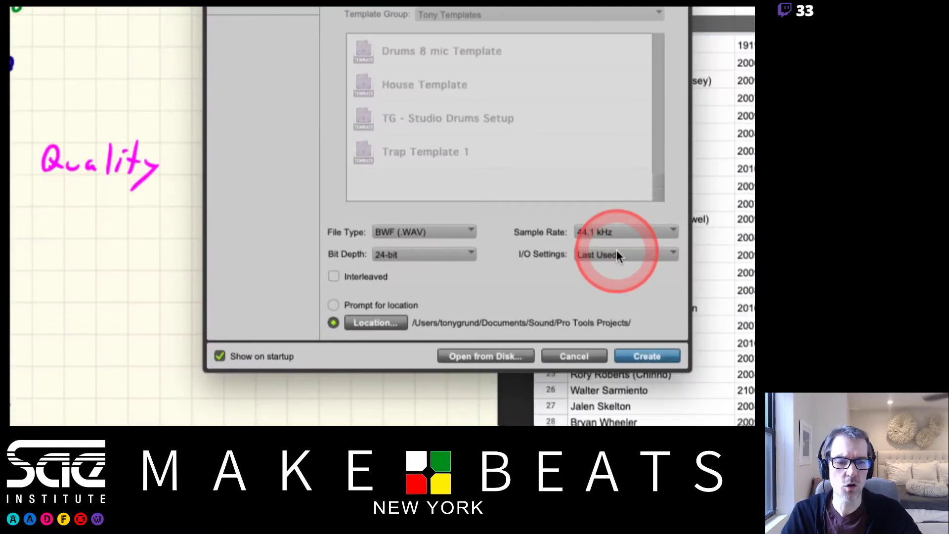
Set the new session's I/O settings to Stereo Mix
{"action": "left_click", "coordinate": [616, 253]}
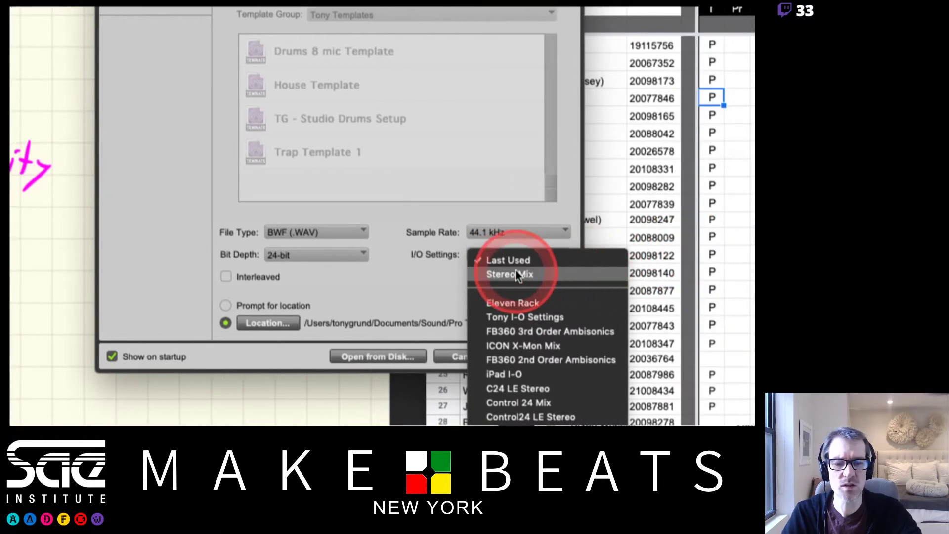
{"action": "left_click", "coordinate": [515, 273]}
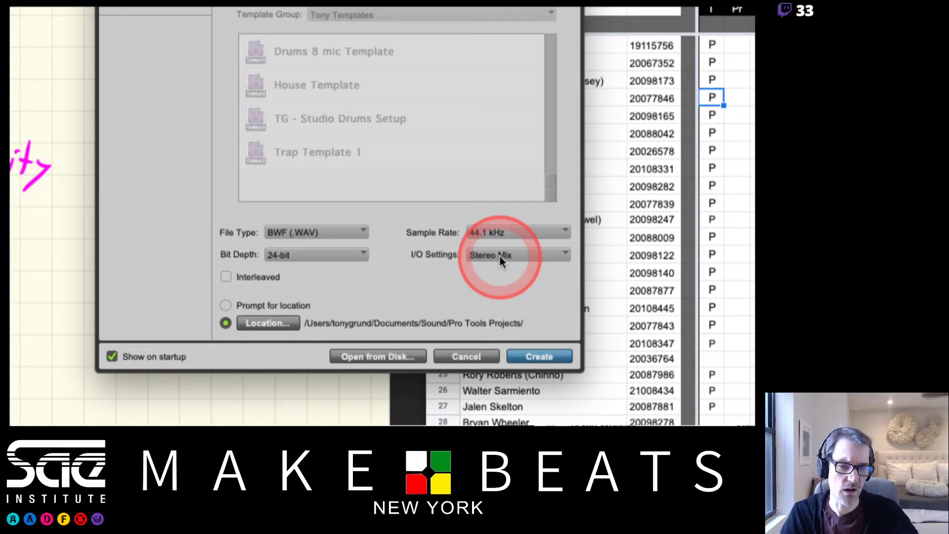
{"action": "left_click", "coordinate": [500, 255]}
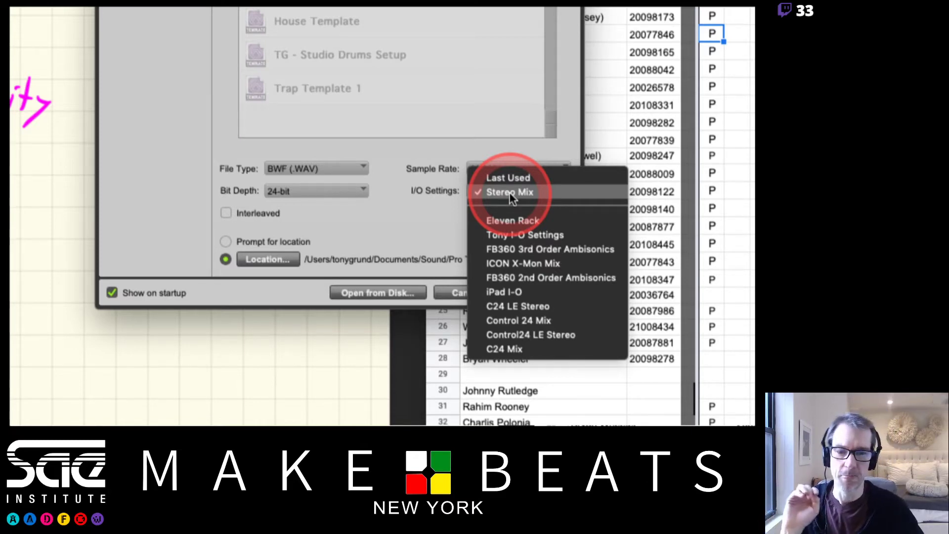
{"action": "left_click", "coordinate": [475, 213]}
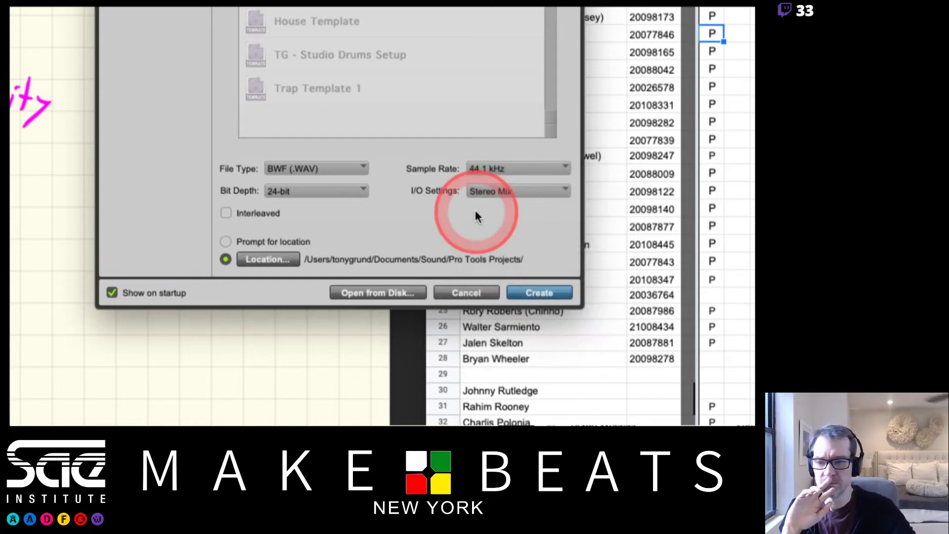
Enable Interleaved for the new session, keeping the Pro Tools Dashboard in front
{"action": "left_click", "coordinate": [226, 213]}
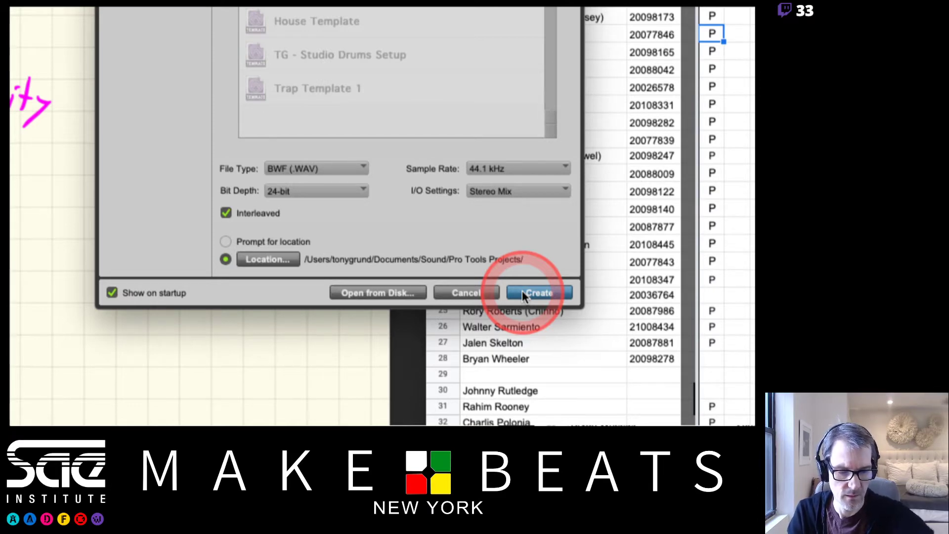
{"action": "key", "text": "super+Tab"}
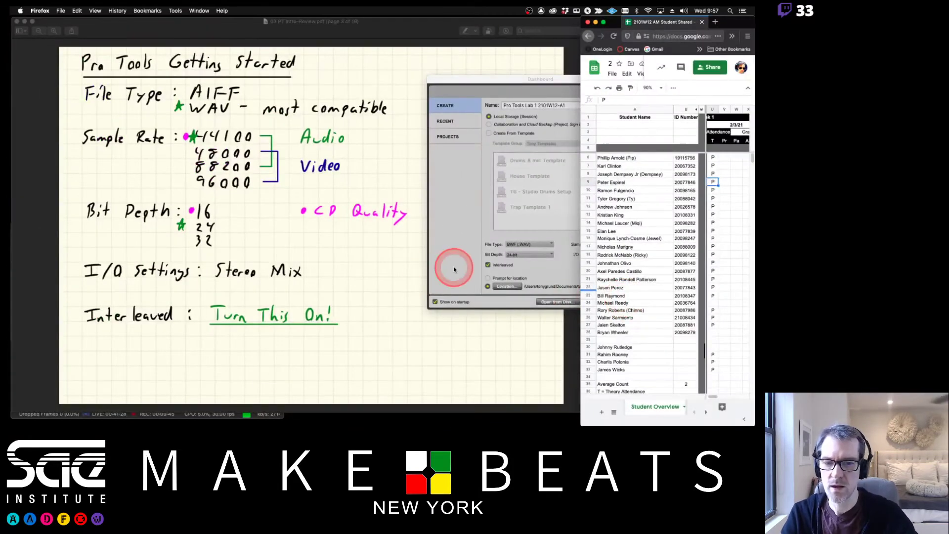
{"action": "left_click", "coordinate": [454, 270]}
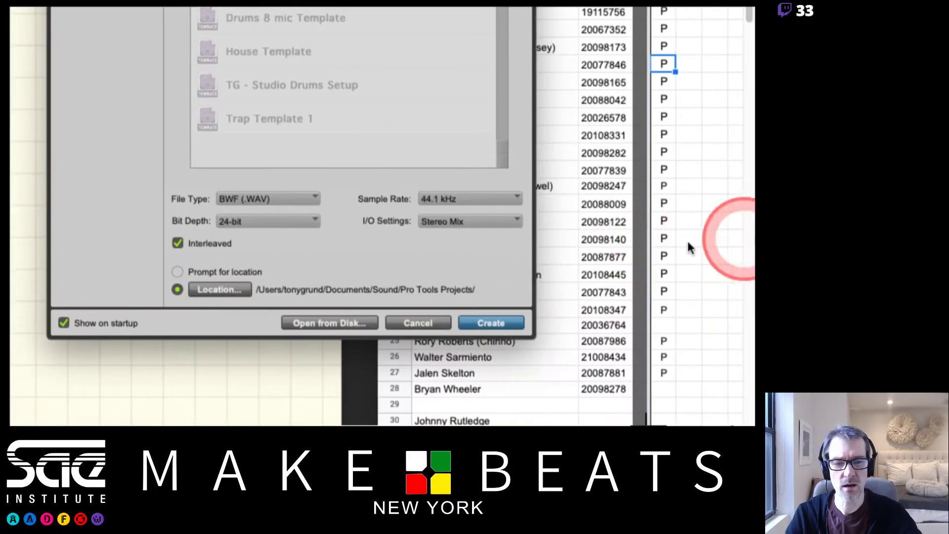
Try the Prompt for location option and return to the fixed Pro Tools Projects save location
{"action": "left_click", "coordinate": [177, 271]}
{"action": "left_click", "coordinate": [177, 290]}
{"action": "left_click", "coordinate": [177, 271]}
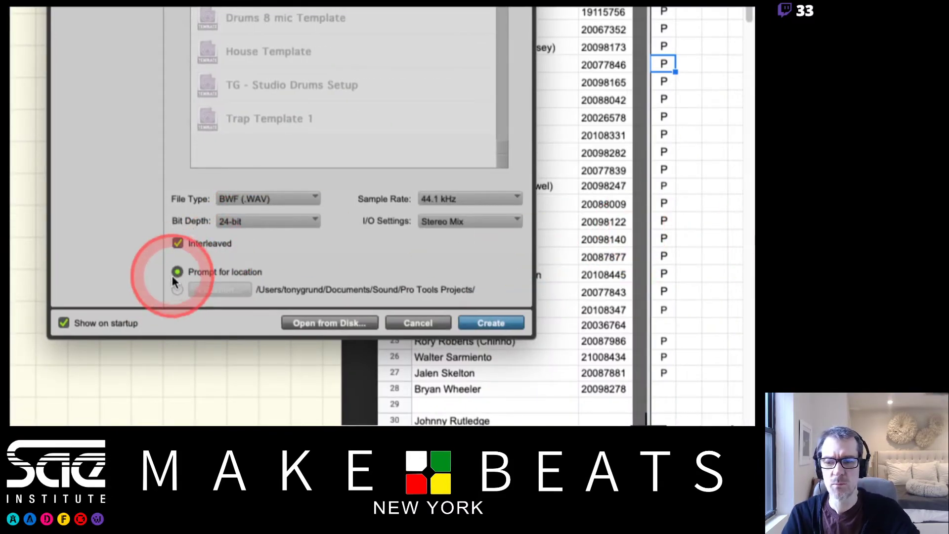
{"action": "left_click", "coordinate": [177, 290]}
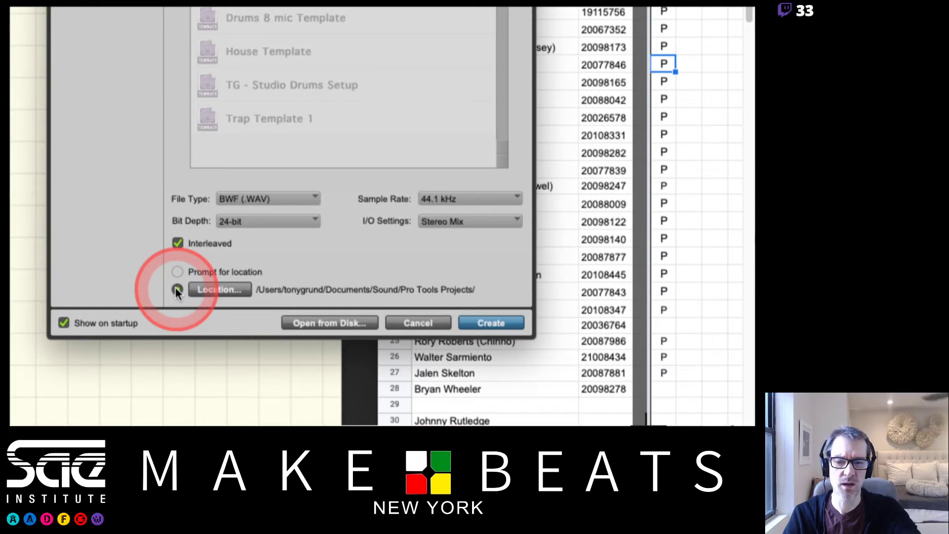
{"action": "left_click", "coordinate": [177, 290]}
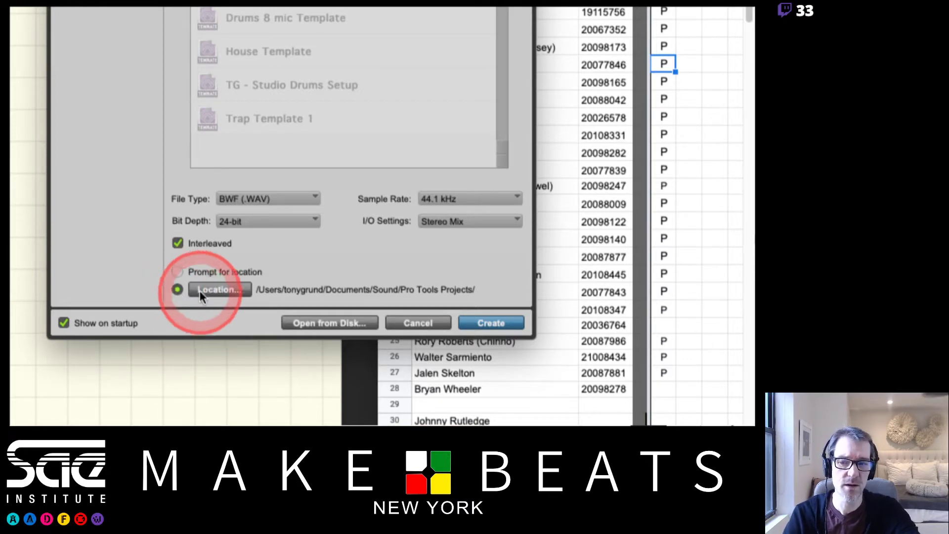
{"action": "left_click", "coordinate": [177, 272]}
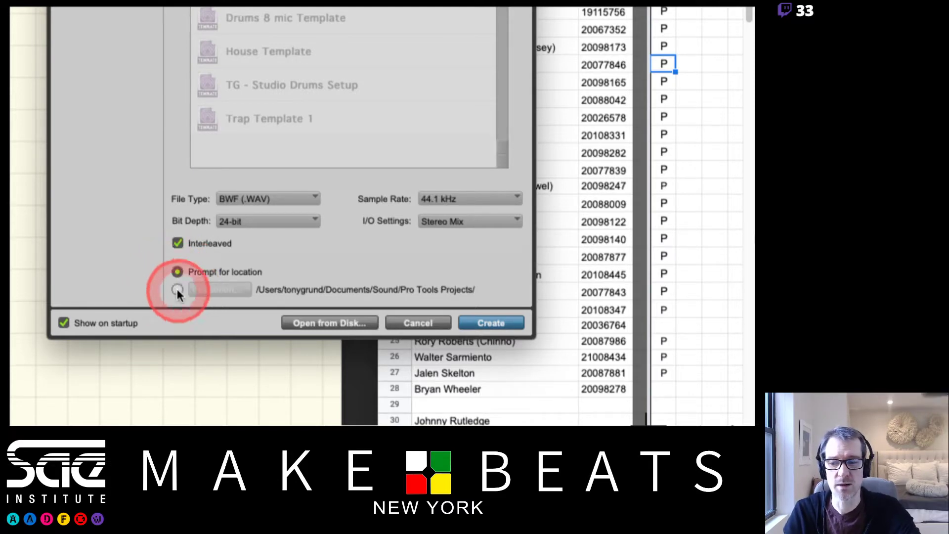
{"action": "left_click", "coordinate": [177, 289]}
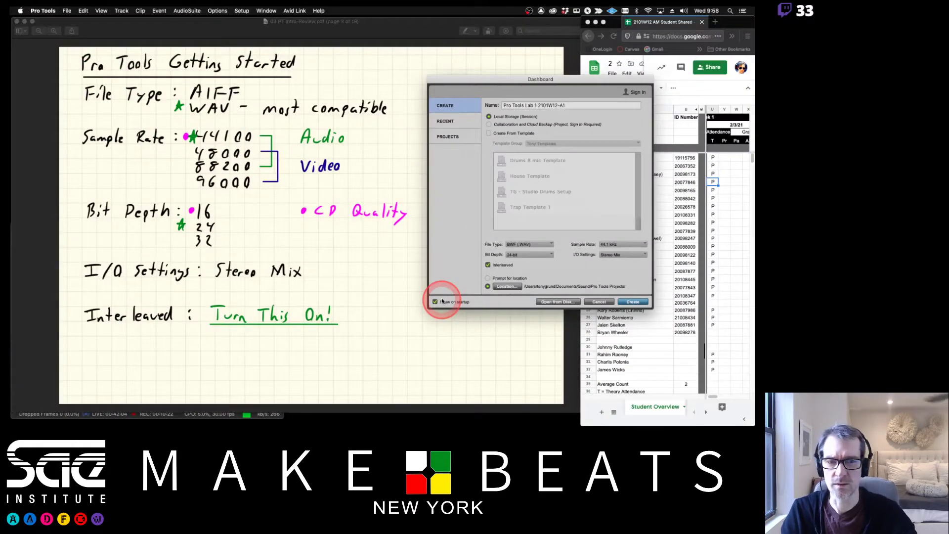
Shift the Dashboard slightly and show page 4 of the PDF notes in Preview, covering Interleaved and Non-Interleaved files
{"action": "left_click_drag", "start_coordinate": [576, 81], "coordinate": [528, 97]}
{"action": "left_click", "coordinate": [528, 74]}
{"action": "key", "text": "Down"}
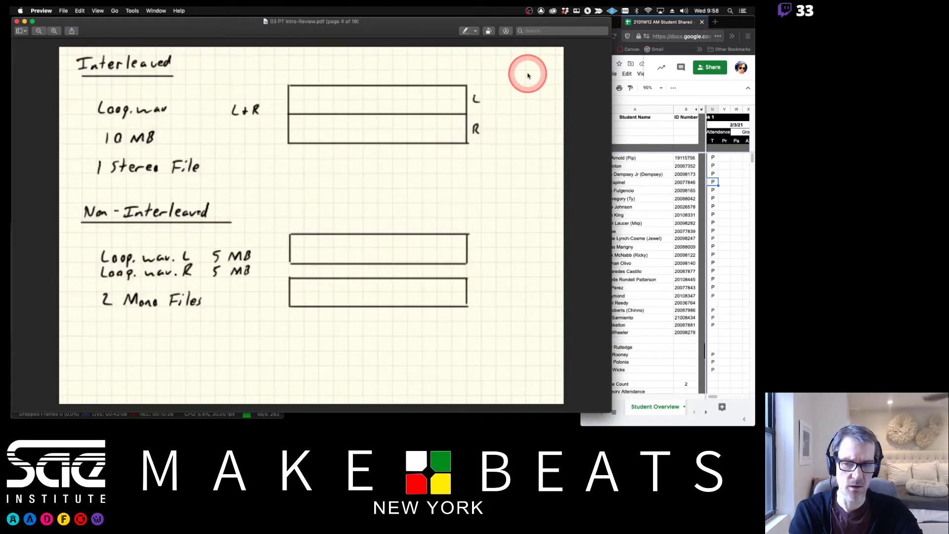
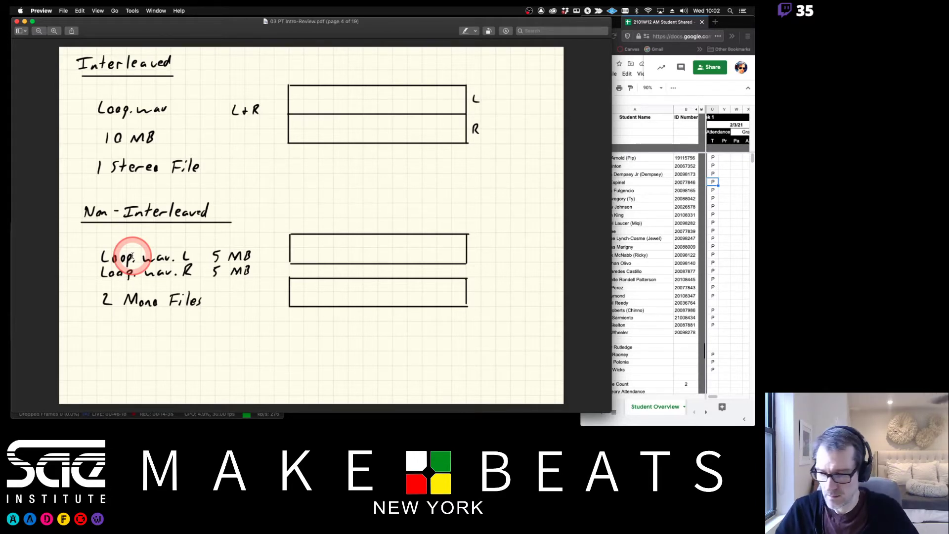
Return to the Pro Tools Dashboard, move it over the notes, and switch Interleaved off and back on
{"action": "key", "text": "super+Tab"}
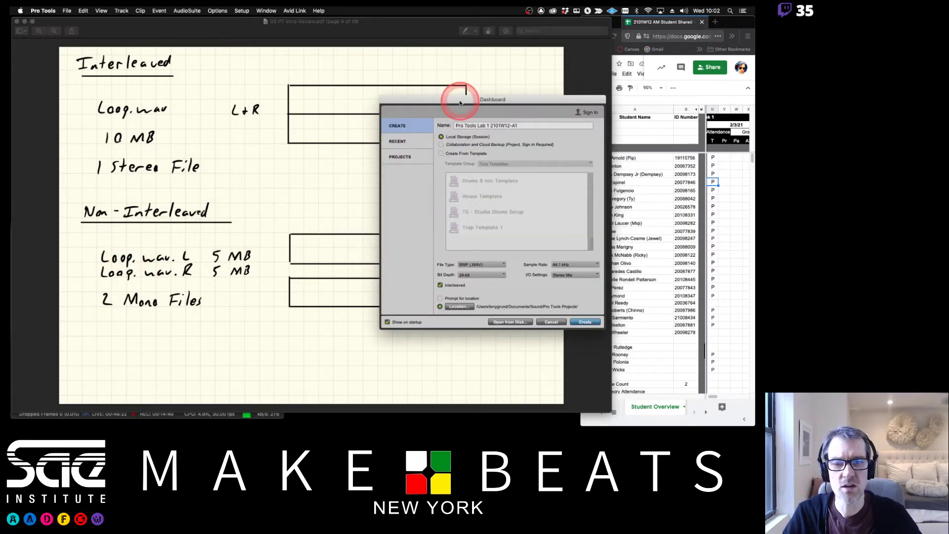
{"action": "left_click_drag", "start_coordinate": [459, 99], "coordinate": [344, 89]}
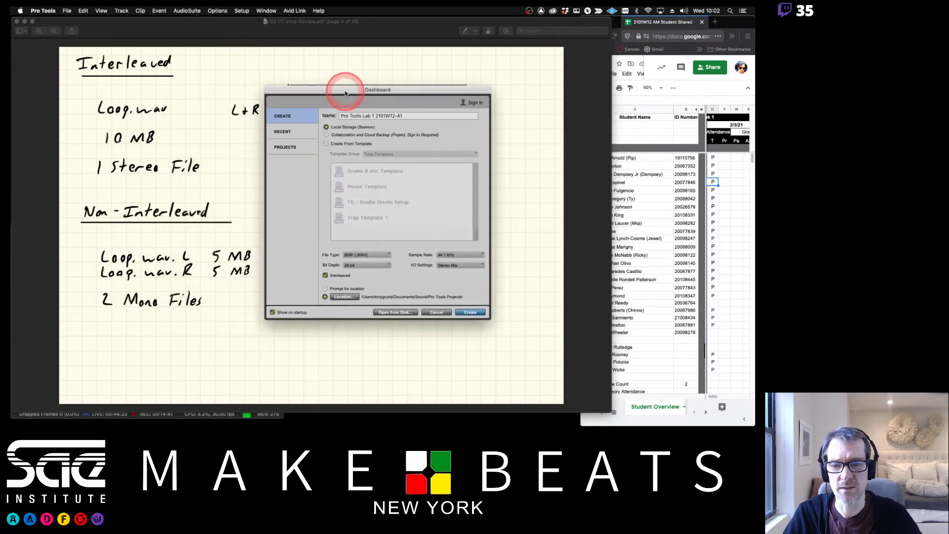
{"action": "left_click", "coordinate": [325, 275]}
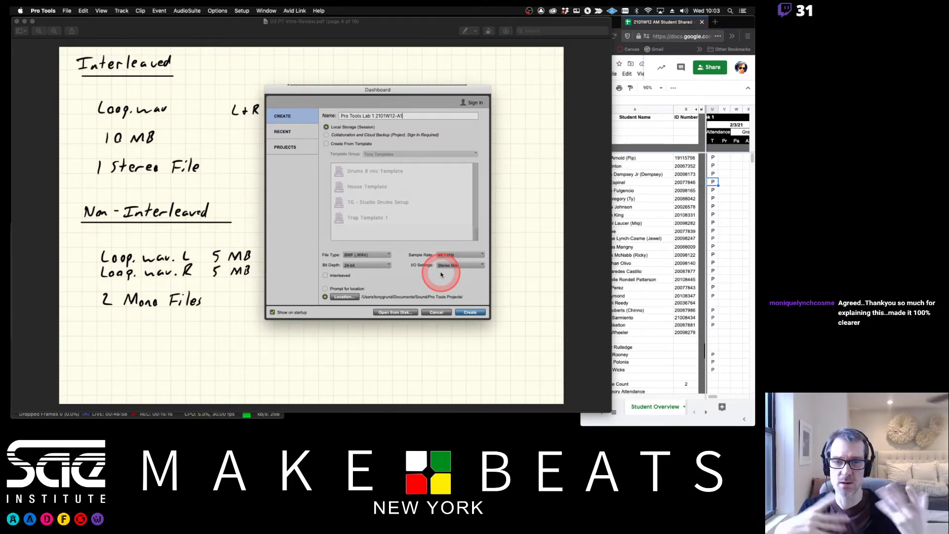
{"action": "left_click", "coordinate": [325, 276]}
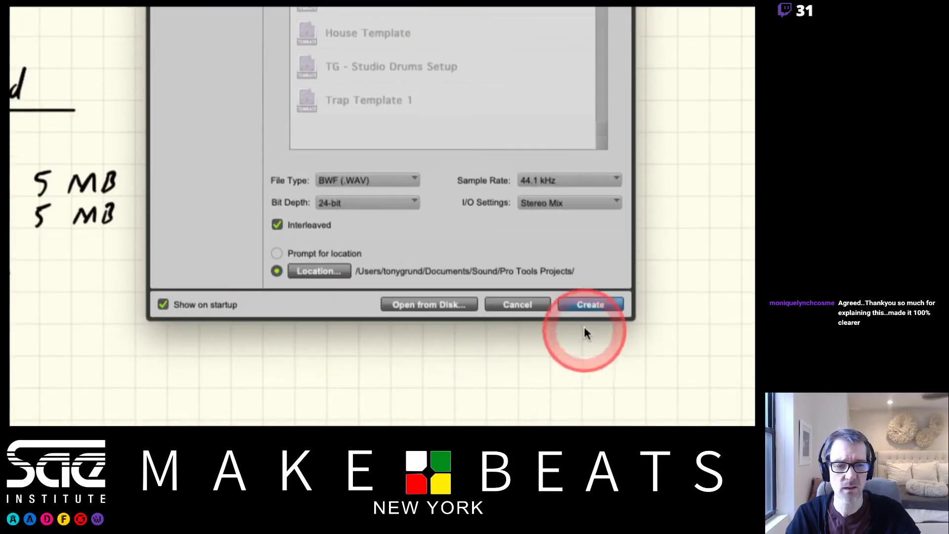
Create the session with the chosen settings and close the floating Memory Locations window
{"action": "left_click", "coordinate": [582, 304]}
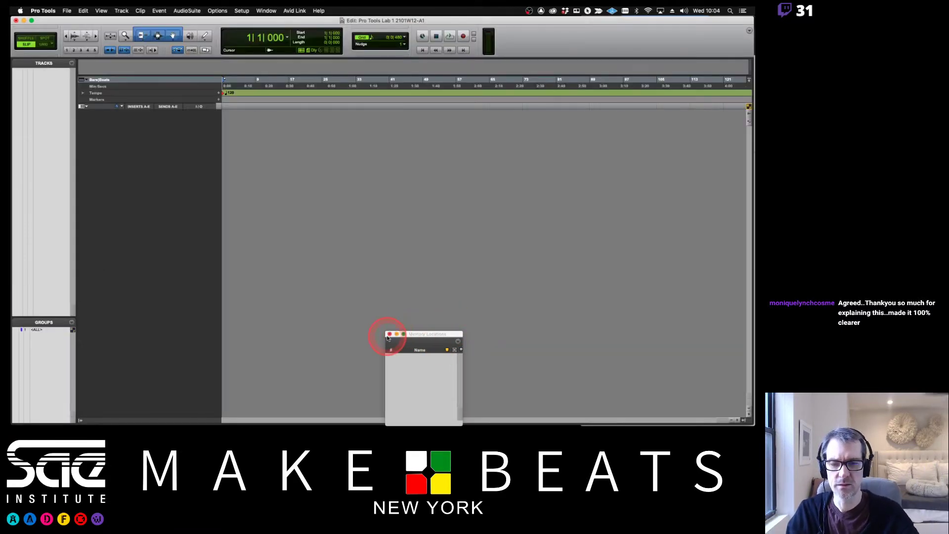
{"action": "left_click", "coordinate": [389, 335]}
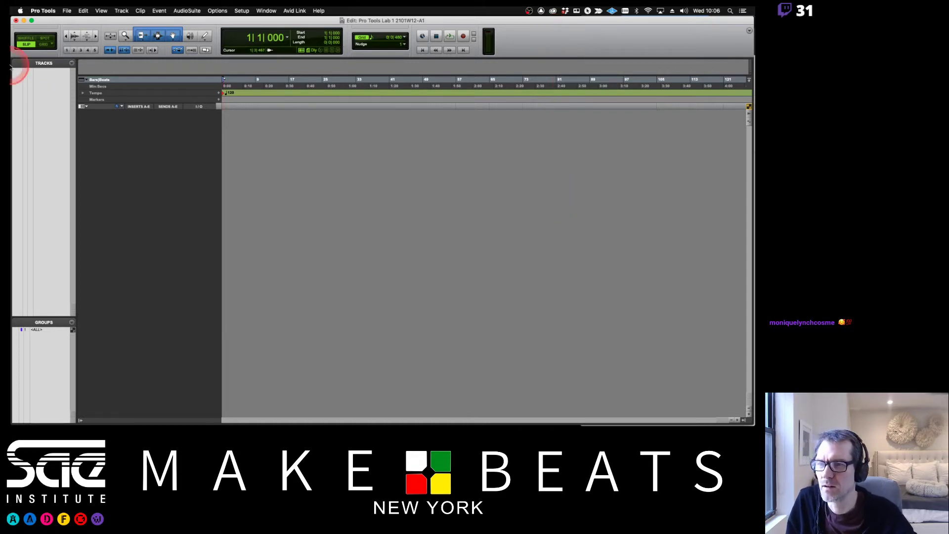
Switch back and forth between the Edit and Mix windows, finishing on the Edit window
{"action": "mouse_move", "coordinate": [15, 148]}
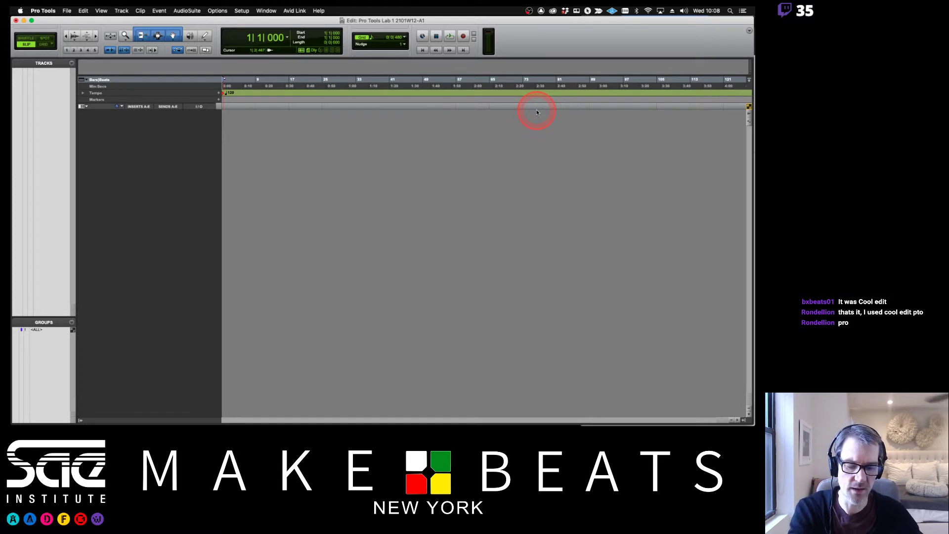
{"action": "key", "text": "super+equal"}
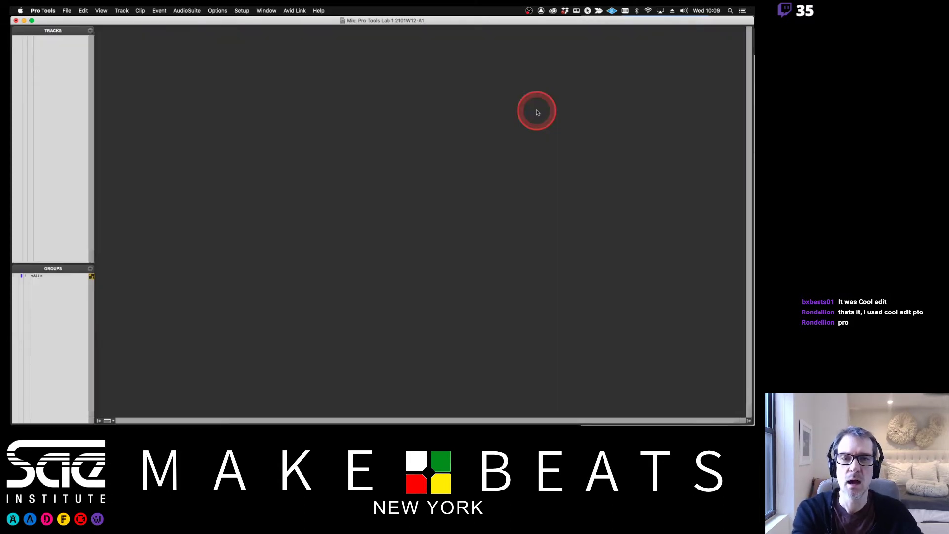
{"action": "key", "text": "super+equal"}
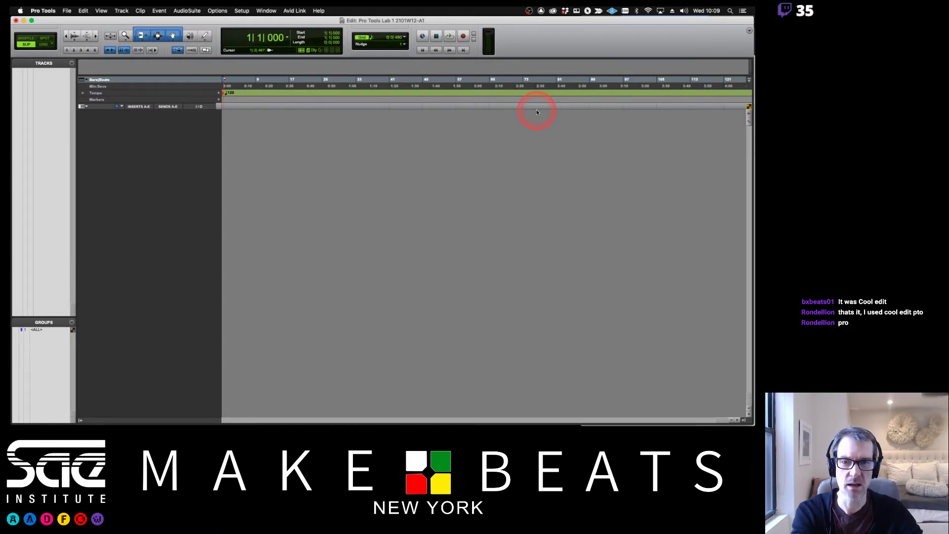
{"action": "key", "text": "super+equal"}
{"action": "key", "text": "super+equal"}
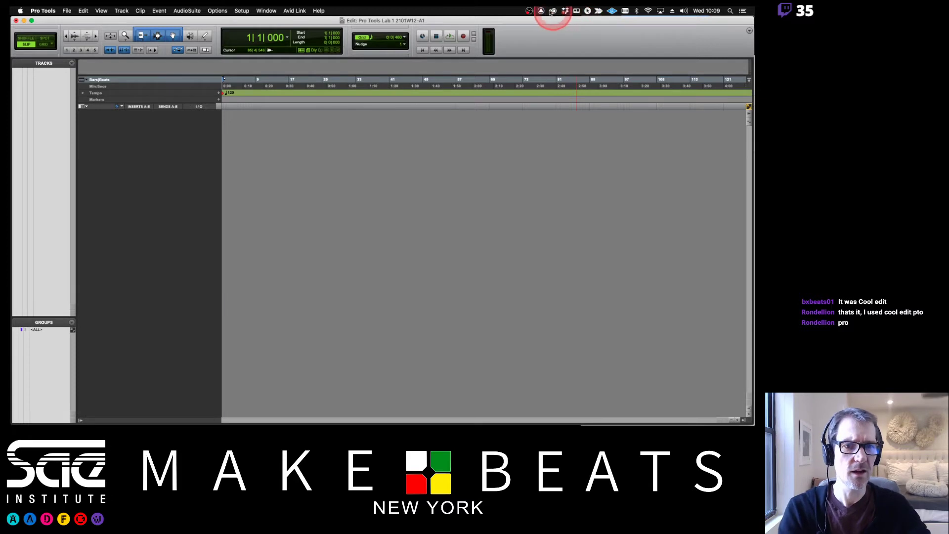
Launch KeyCastr and place its keystroke overlay at the upper-right corner of the screen
{"action": "left_click", "coordinate": [587, 11]}
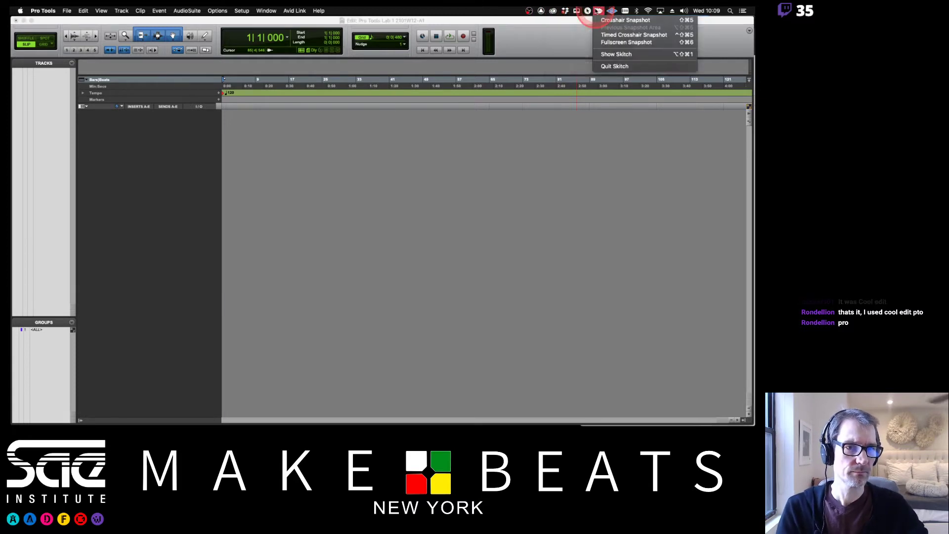
{"action": "left_click", "coordinate": [597, 10]}
{"action": "mouse_move", "coordinate": [11, 69]}
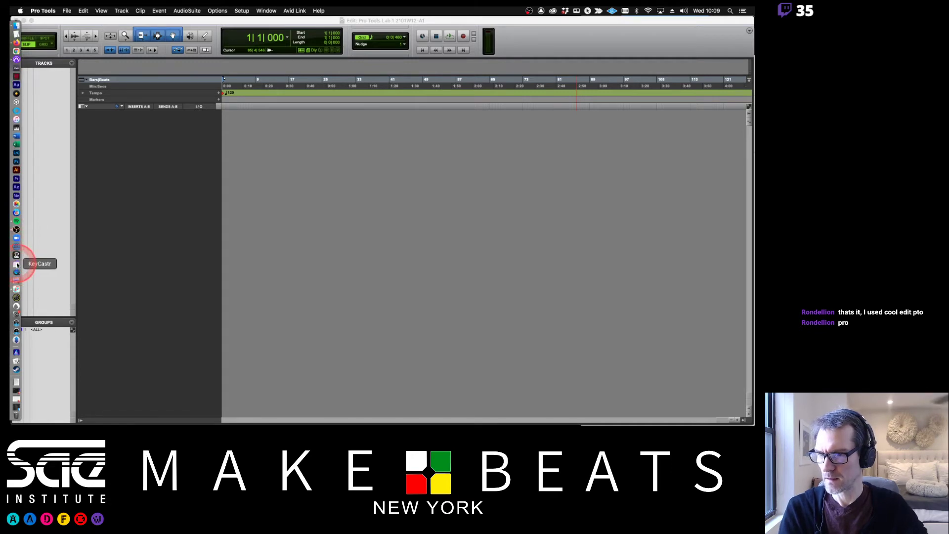
{"action": "left_click", "coordinate": [716, 105]}
{"action": "left_click_drag", "start_coordinate": [743, 27], "coordinate": [705, 27]}
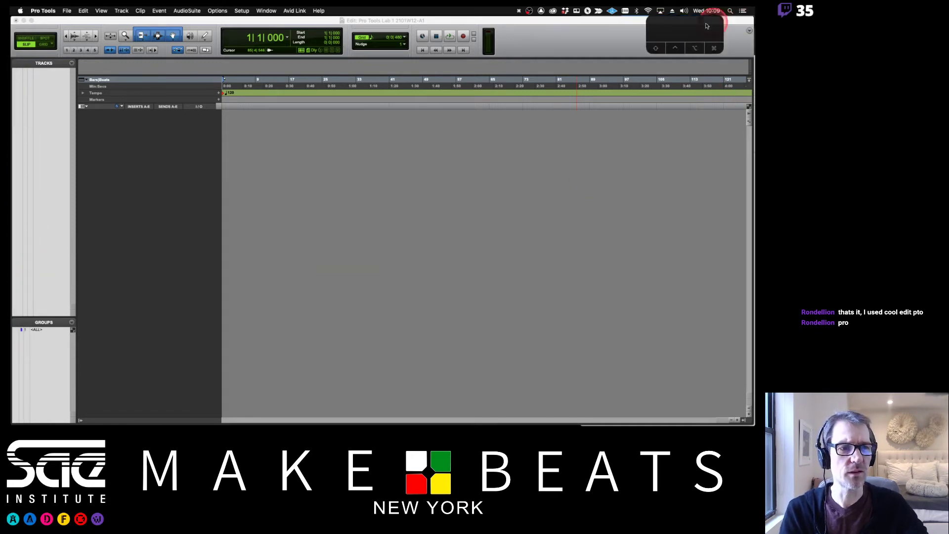
{"action": "key", "text": "super+equal"}
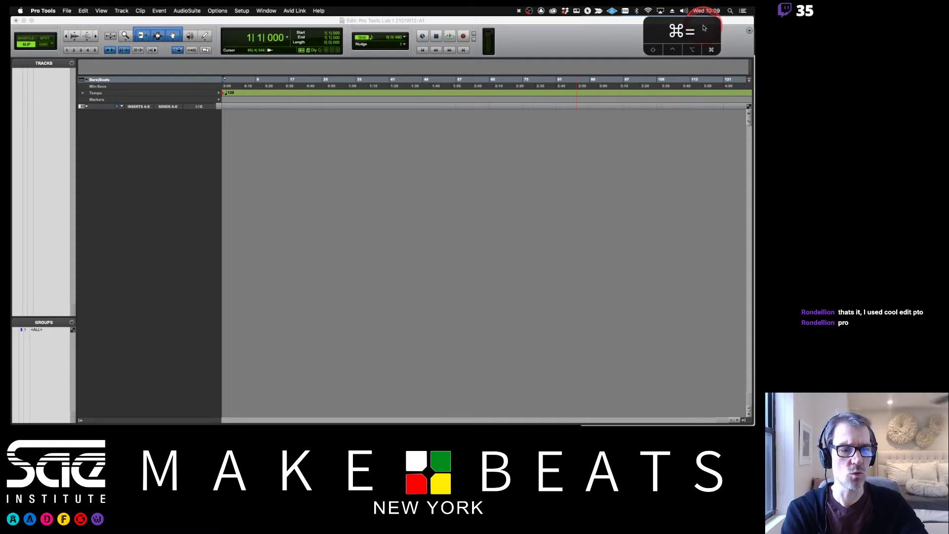
{"action": "left_click_drag", "start_coordinate": [704, 28], "coordinate": [733, 25]}
Return to Pro Tools and toggle repeatedly between the Edit and Mix windows, finishing on the Mix window
{"action": "left_click", "coordinate": [581, 134]}
{"action": "key", "text": "super+equal"}
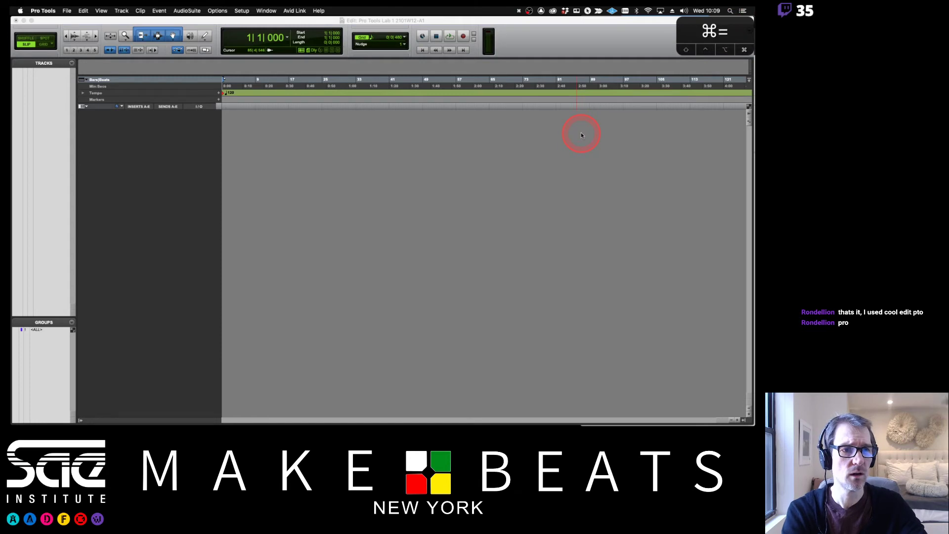
{"action": "key", "text": "super+equal"}
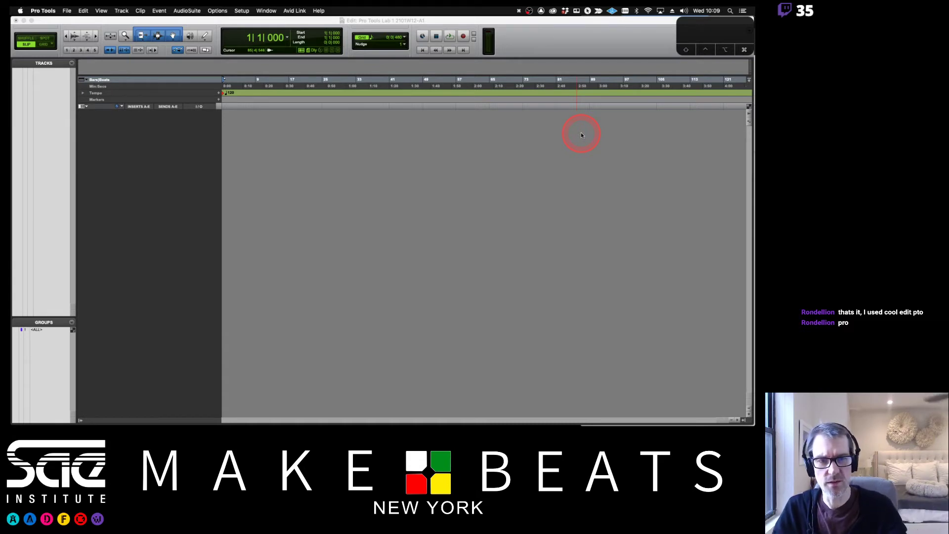
{"action": "key", "text": "super+equal"}
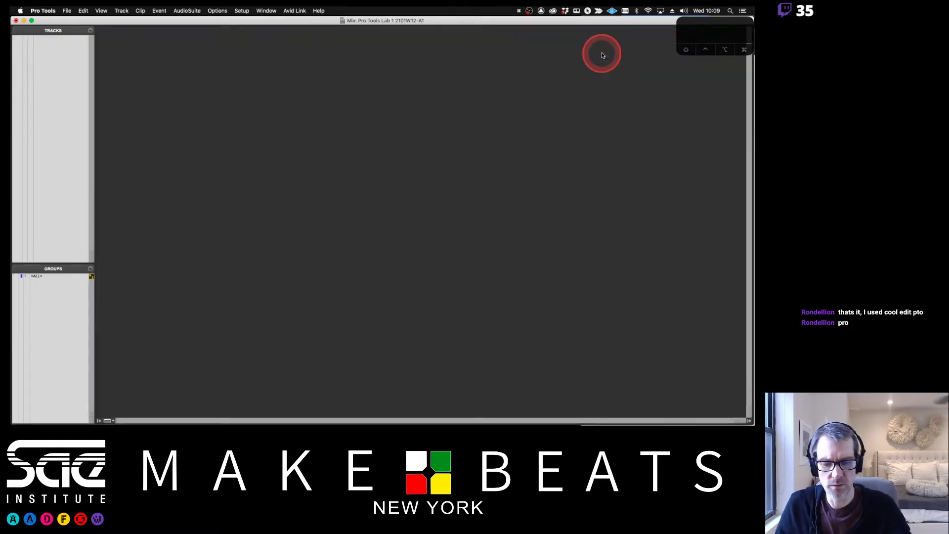
{"action": "key", "text": "super+equal"}
{"action": "key", "text": "super+equal"}
{"action": "key", "text": "super+equal"}
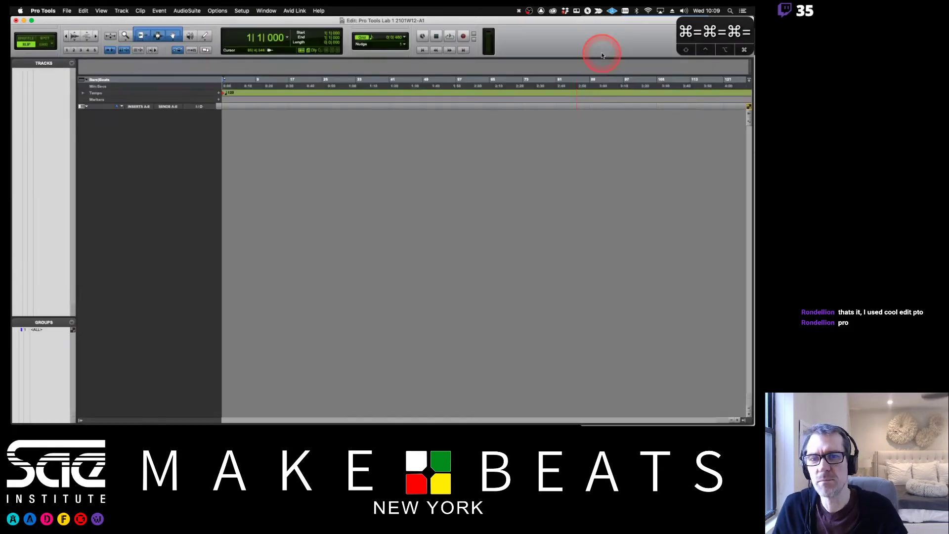
{"action": "key", "text": "super+equal"}
{"action": "key", "text": "super+equal"}
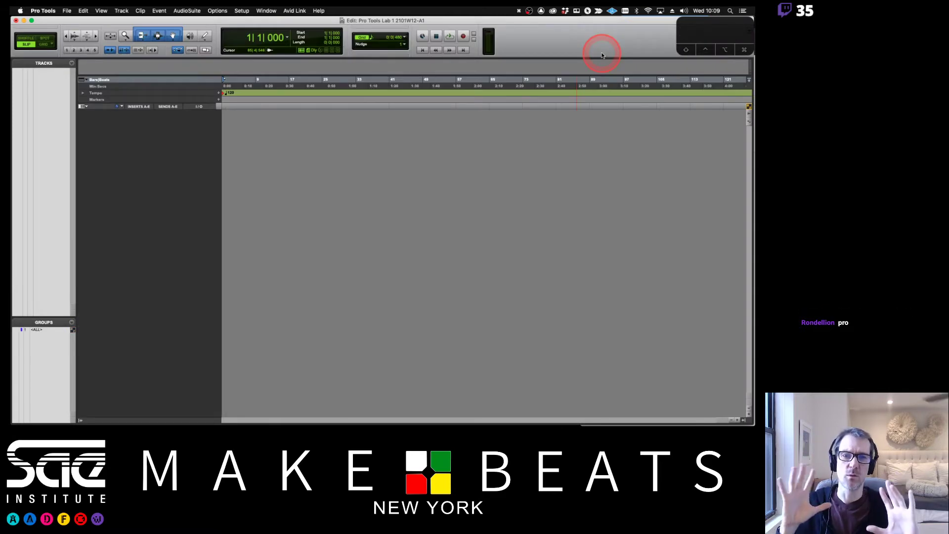
{"action": "key", "text": "super+equal"}
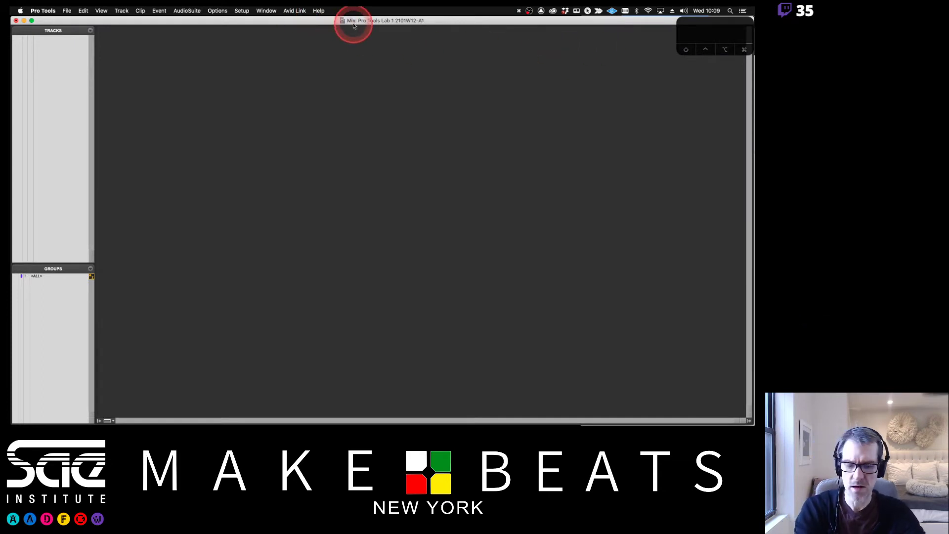
Close the session's Mix window and its Edit window
{"action": "left_click", "coordinate": [15, 21]}
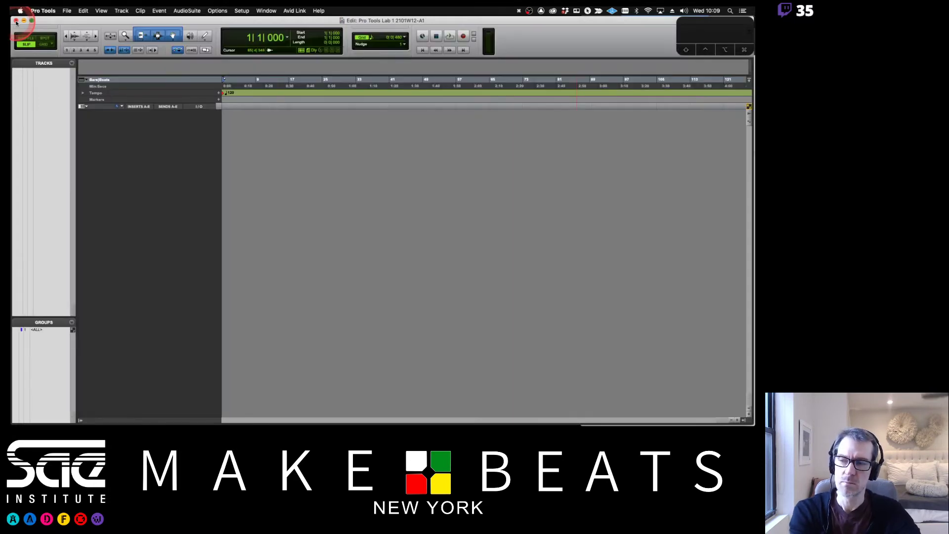
{"action": "left_click", "coordinate": [49, 23]}
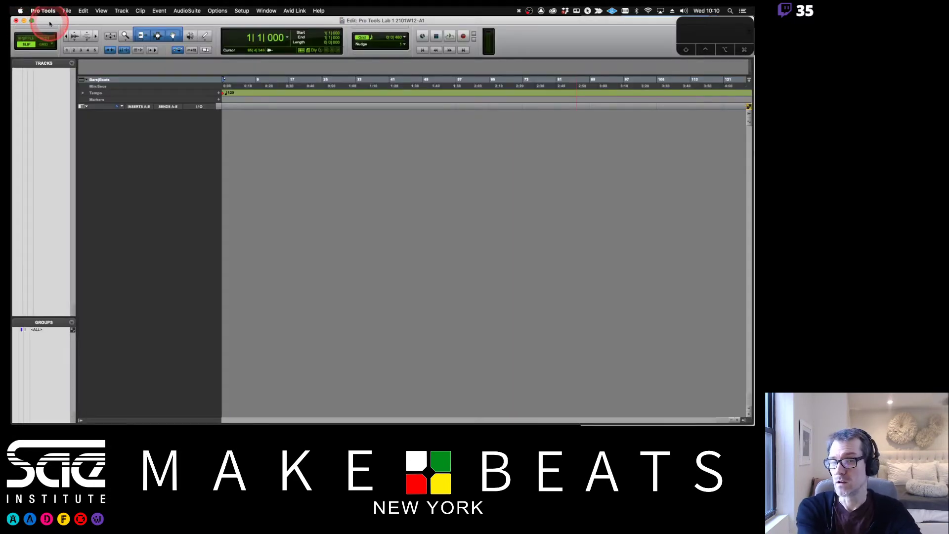
{"action": "left_click", "coordinate": [16, 21]}
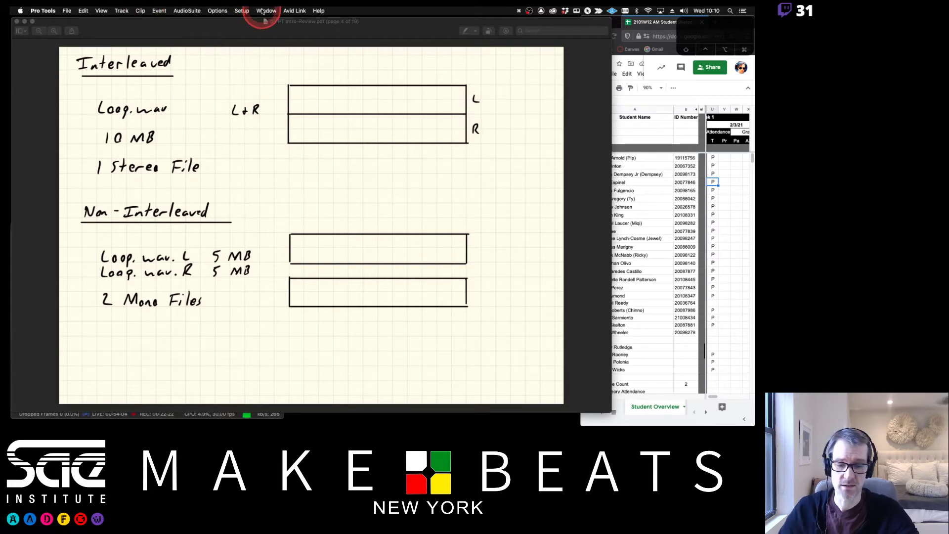
Reopen the session's Edit window and switch to the Mix window
{"action": "key", "text": "super+equal"}
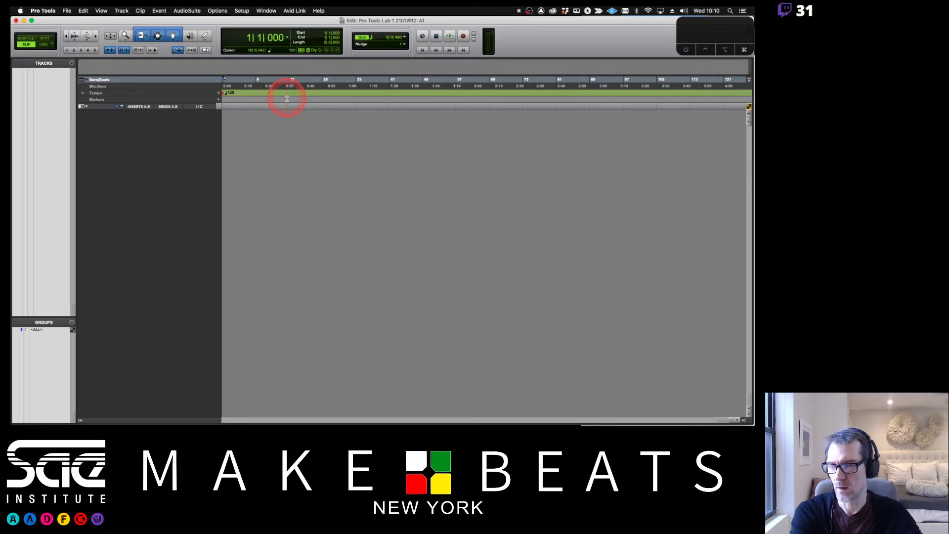
{"action": "key", "text": "super+equal"}
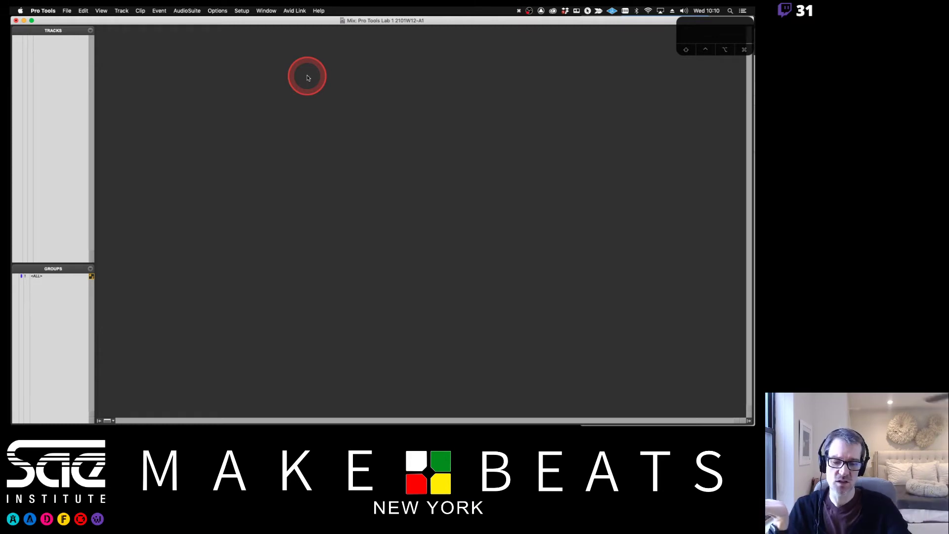
Toggle repeatedly between the session's Edit and Mix windows, finishing on the Mix window
{"action": "key", "text": "super+equal"}
{"action": "key", "text": "super+equal"}
{"action": "key", "text": "super+equal"}
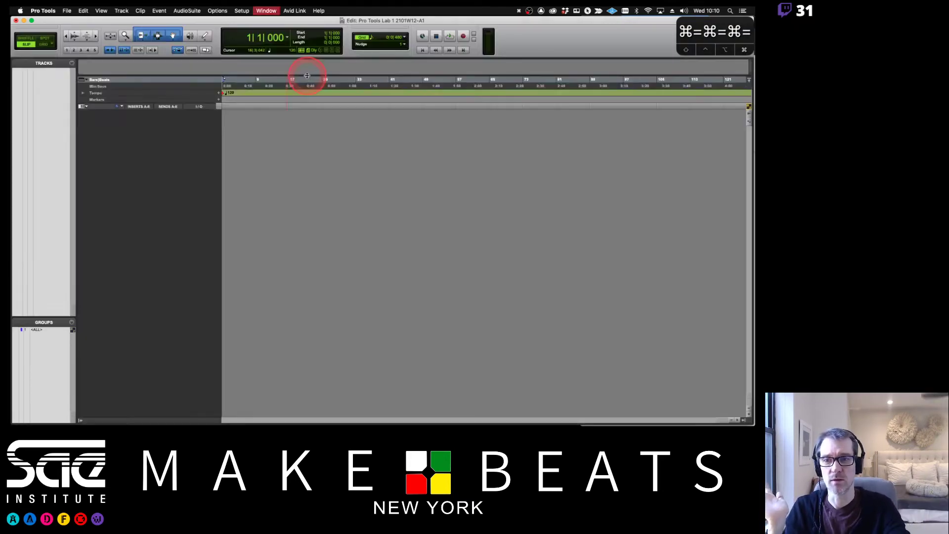
{"action": "key", "text": "super+equal"}
{"action": "key", "text": "super+equal"}
{"action": "key", "text": "super+equal"}
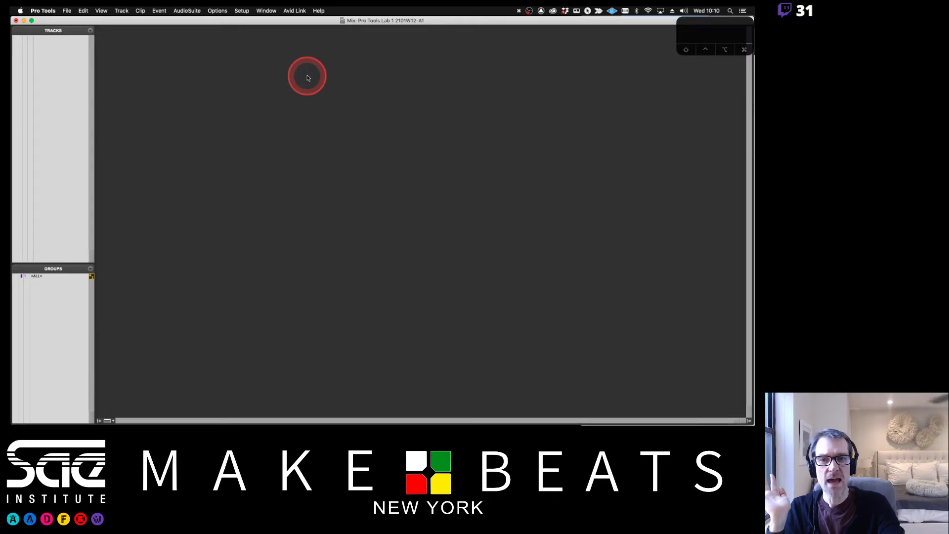
{"action": "key", "text": "super+equal"}
{"action": "key", "text": "super+equal"}
{"action": "key", "text": "super+equal"}
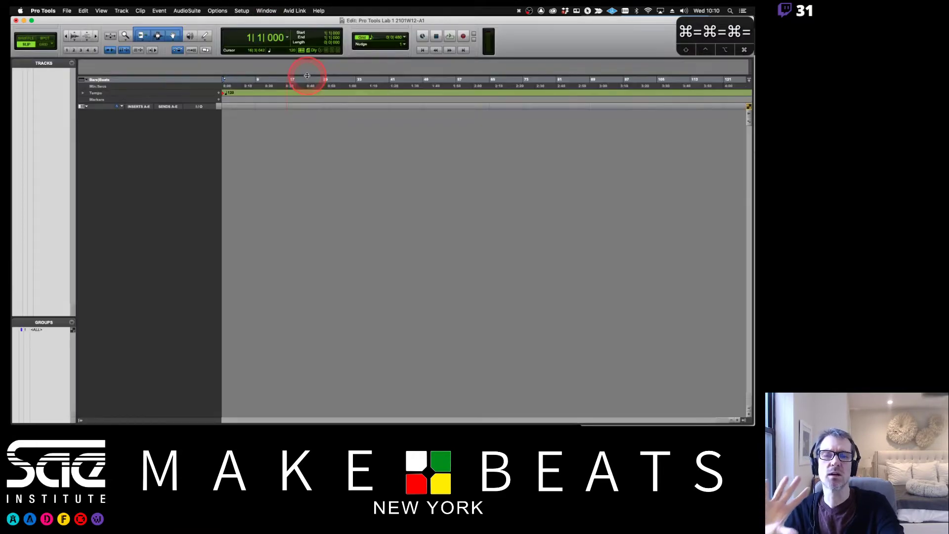
{"action": "key", "text": "super+equal"}
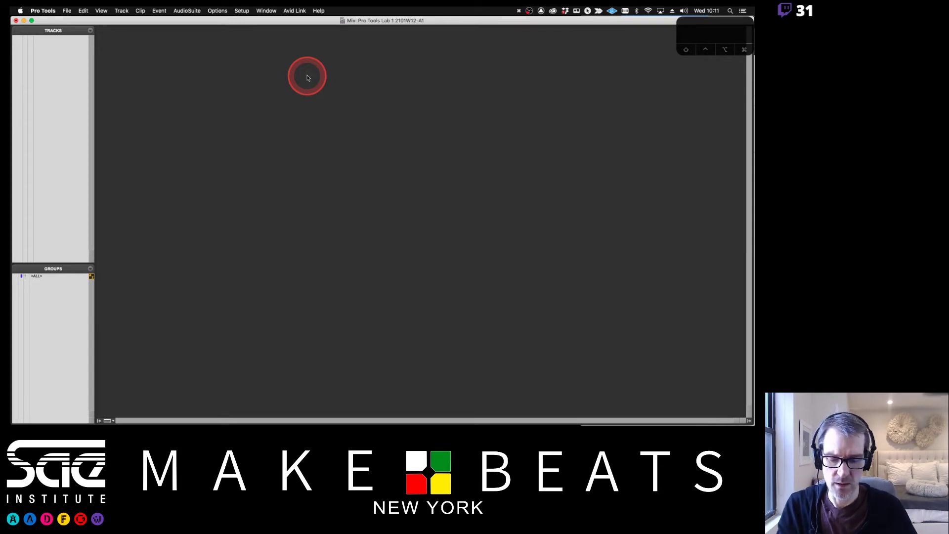
{"action": "key", "text": "super+equal"}
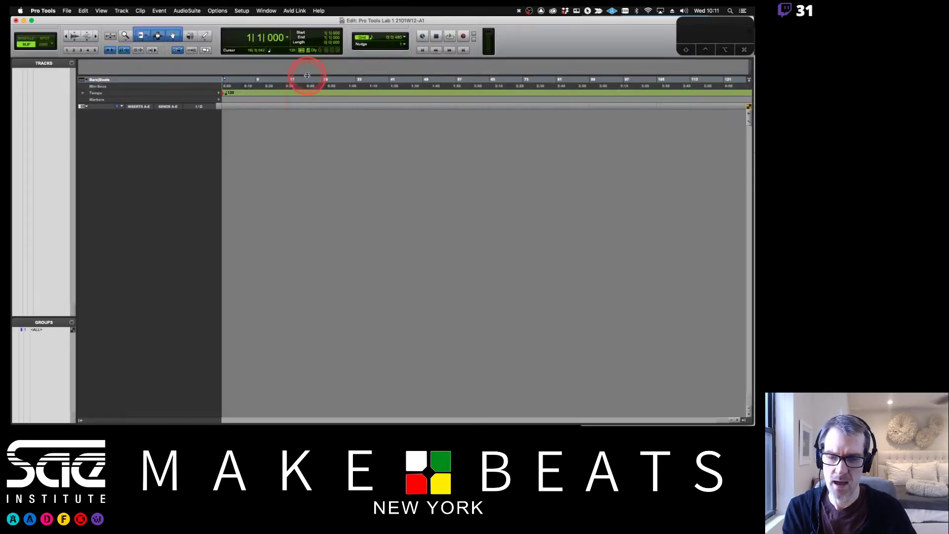
{"action": "key", "text": "super+equal"}
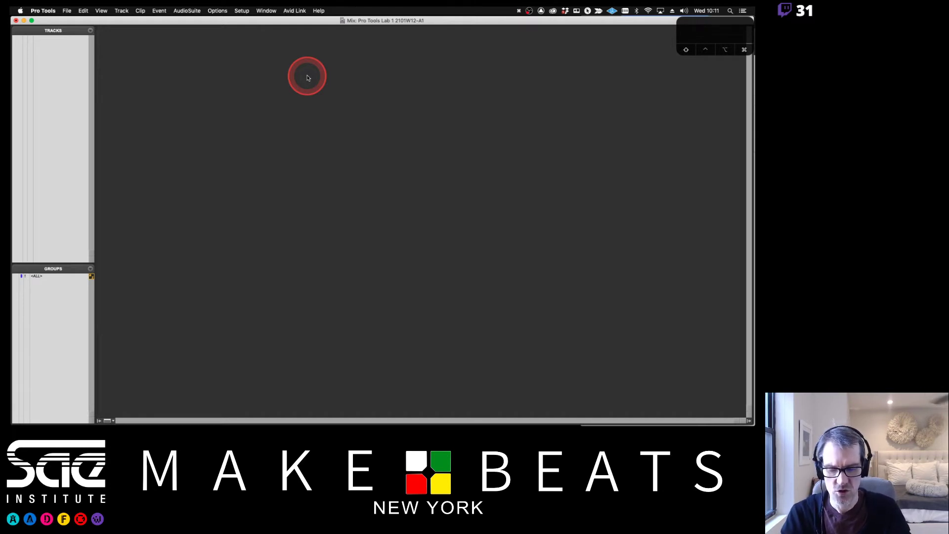
{"action": "key", "text": "super+shift+n"}
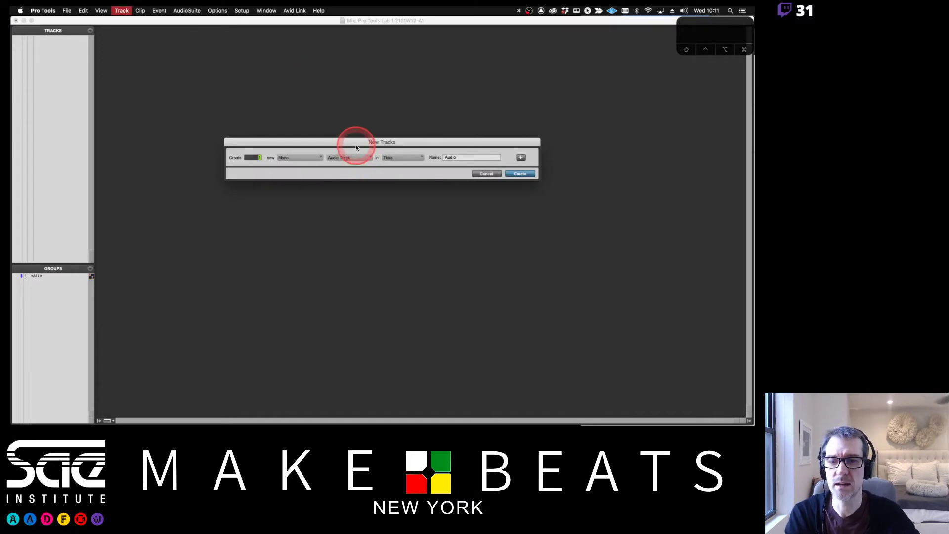
{"action": "left_click_drag", "start_coordinate": [354, 144], "coordinate": [322, 74]}
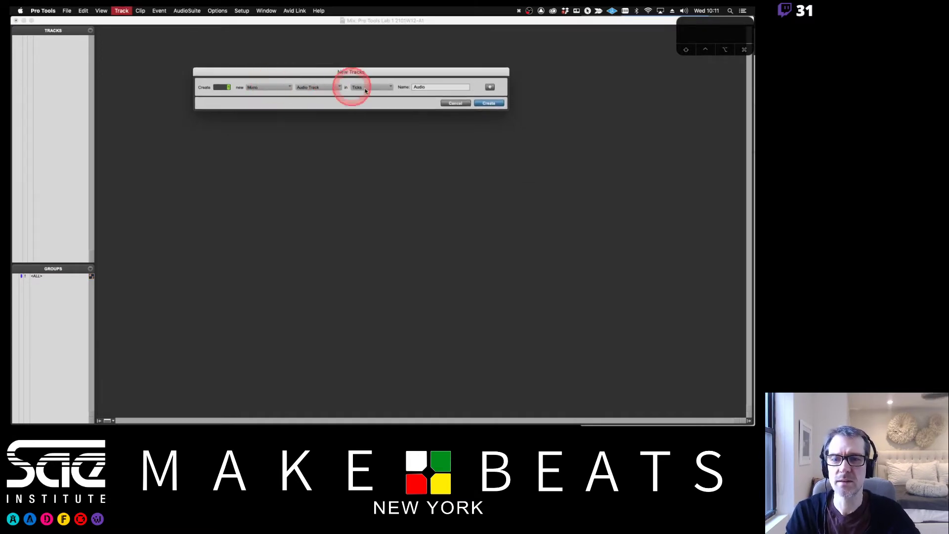
{"action": "left_click", "coordinate": [453, 103]}
Review the channel format, track type and timebase choices for new tracks, and leave the New Tracks dialog without creating any
{"action": "left_click", "coordinate": [121, 10]}
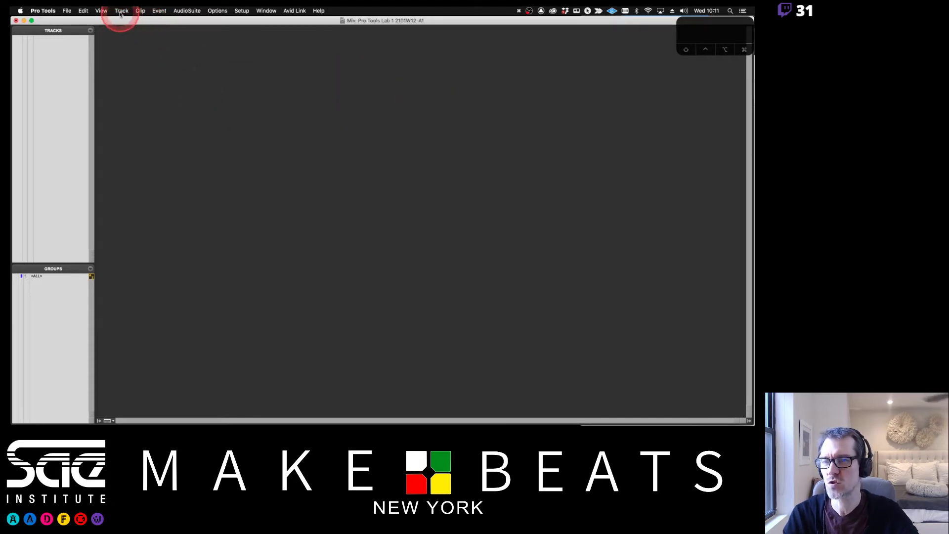
{"action": "left_click", "coordinate": [120, 12]}
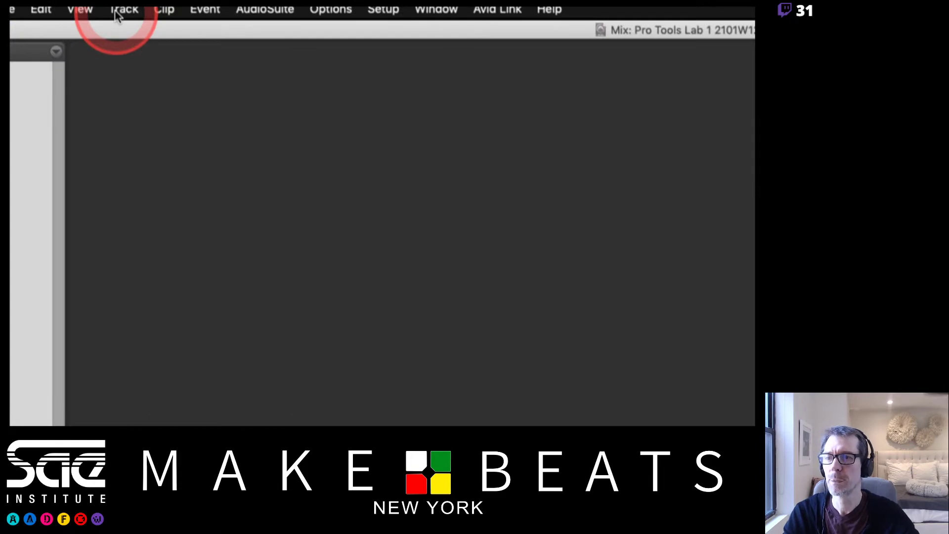
{"action": "left_click", "coordinate": [117, 15]}
{"action": "left_click", "coordinate": [324, 39]}
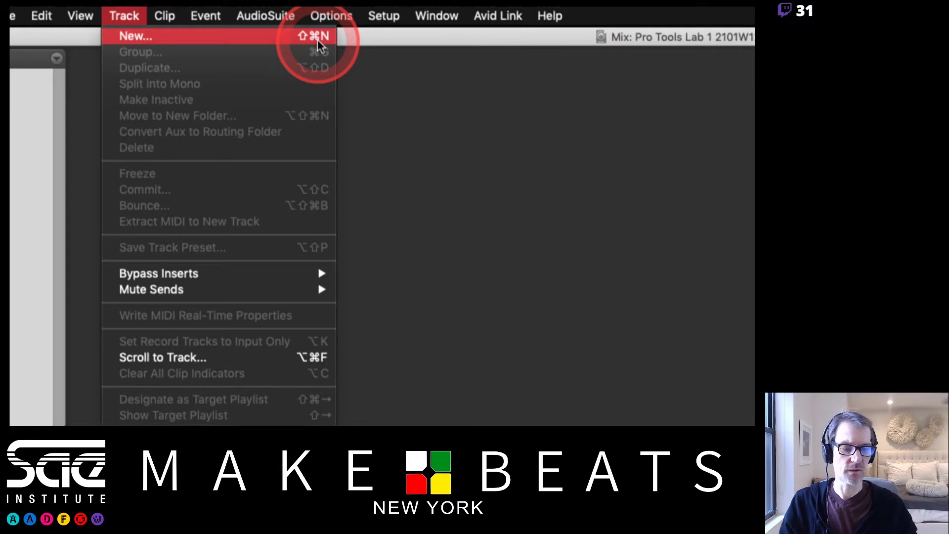
{"action": "left_click", "coordinate": [319, 44]}
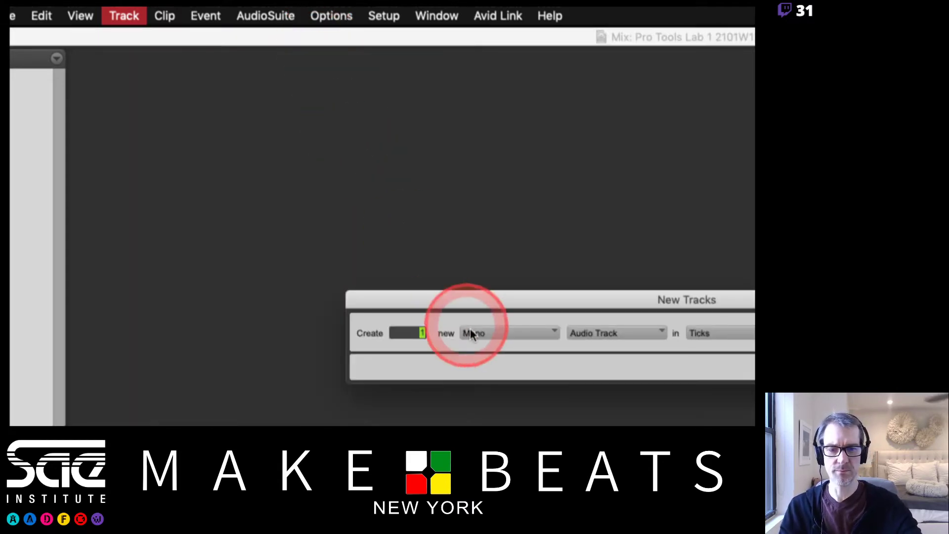
{"action": "left_click_drag", "start_coordinate": [480, 304], "coordinate": [193, 103]}
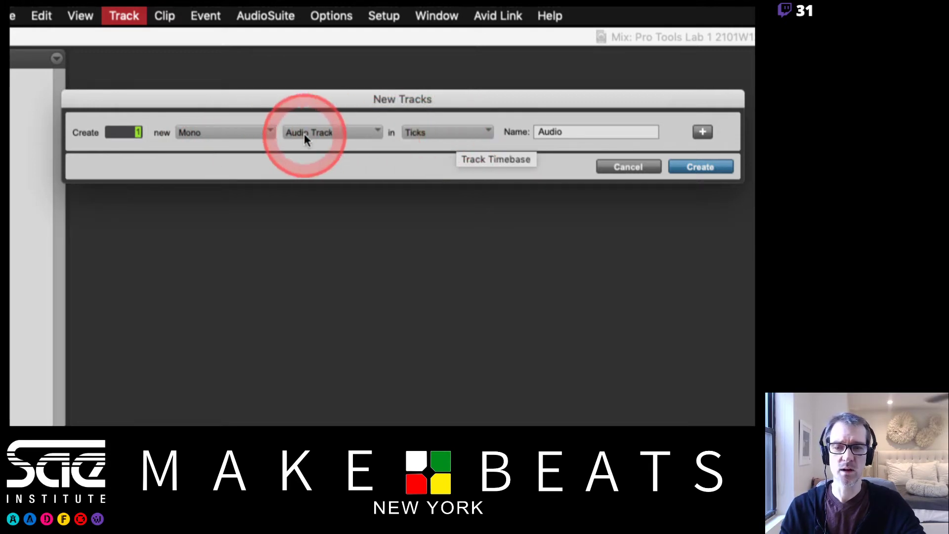
{"action": "left_click", "coordinate": [245, 130]}
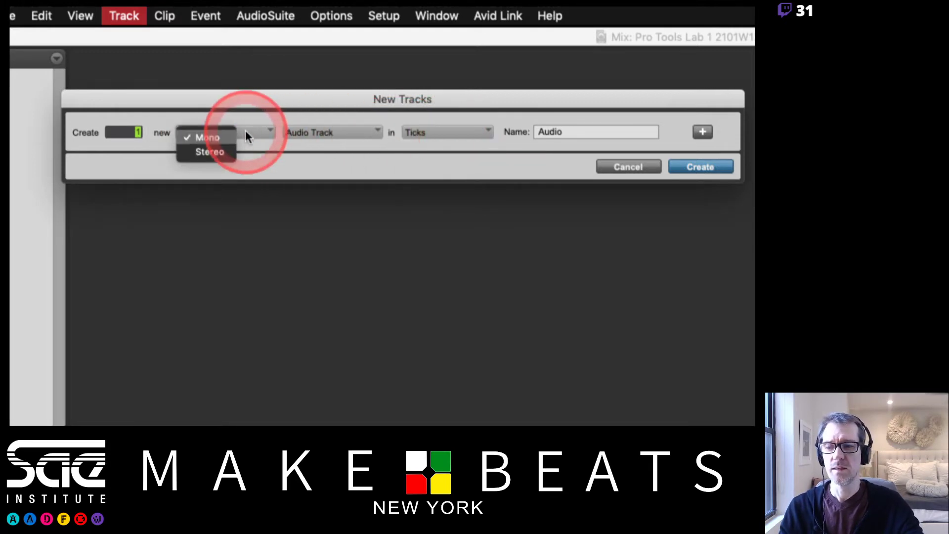
{"action": "left_click", "coordinate": [316, 133]}
{"action": "left_click", "coordinate": [319, 135]}
{"action": "left_click", "coordinate": [424, 133]}
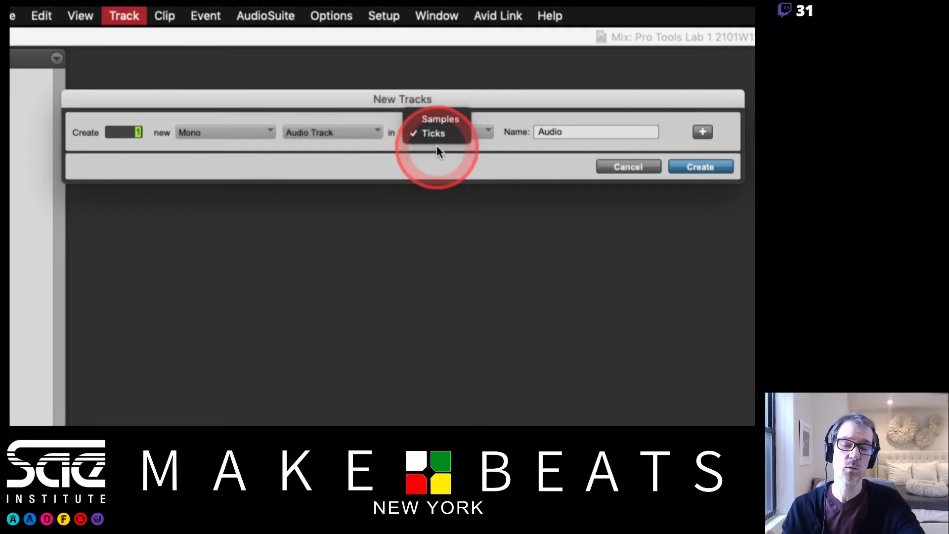
{"action": "left_click", "coordinate": [437, 145]}
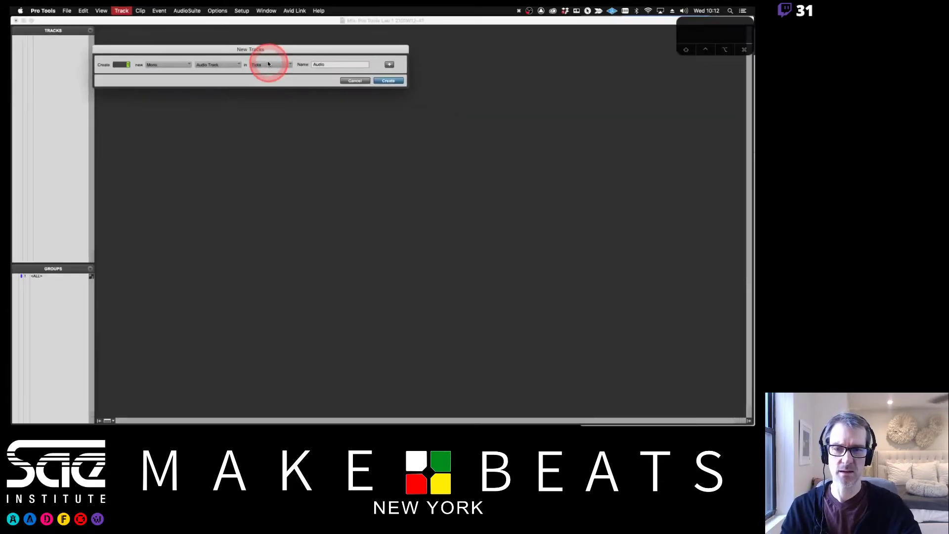
{"action": "left_click", "coordinate": [352, 80]}
Turn off "New Tracks Default to Tick Timebase" in the Editing preferences and apply the change
{"action": "left_click", "coordinate": [235, 10]}
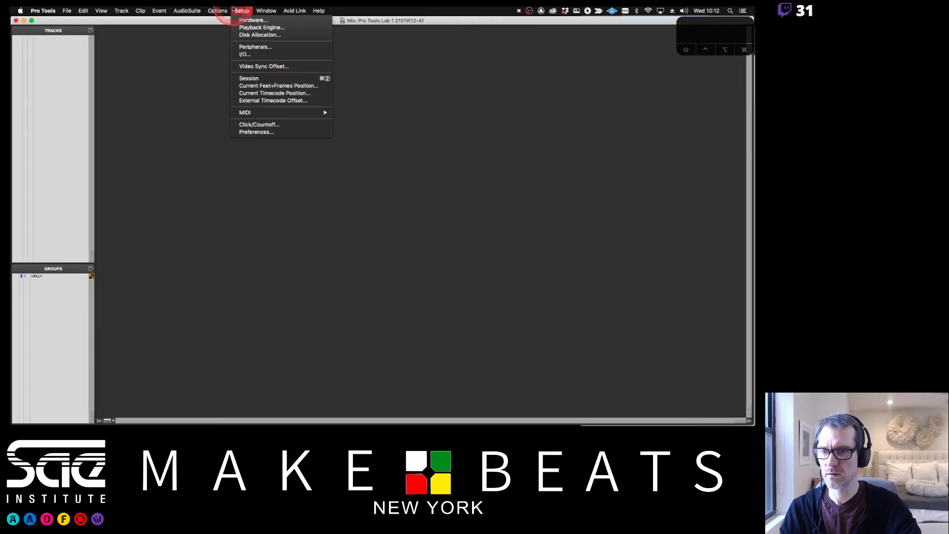
{"action": "left_click", "coordinate": [261, 133]}
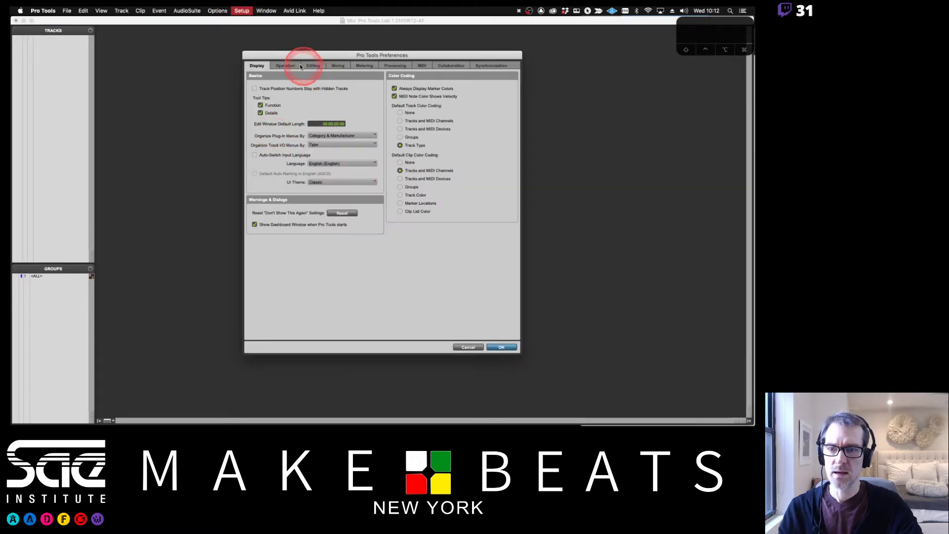
{"action": "left_click", "coordinate": [291, 65]}
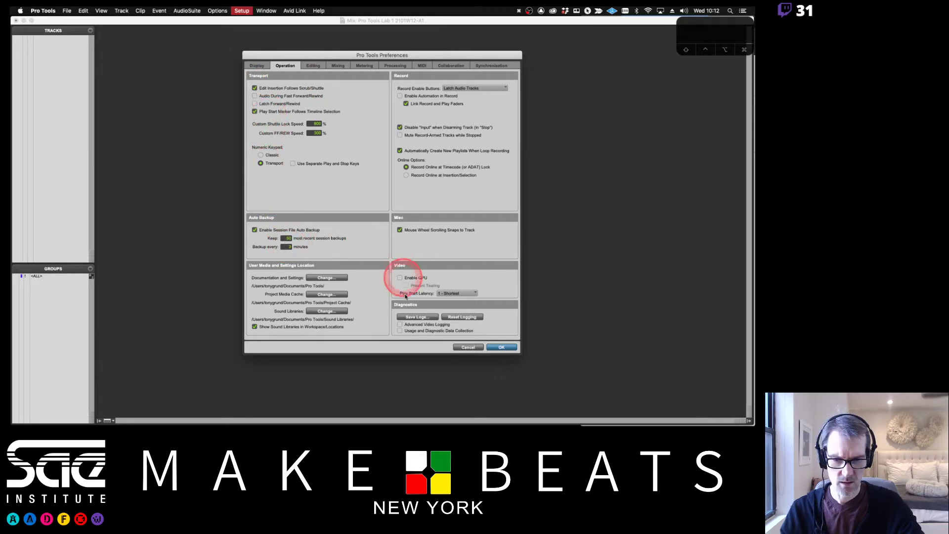
{"action": "left_click", "coordinate": [390, 67]}
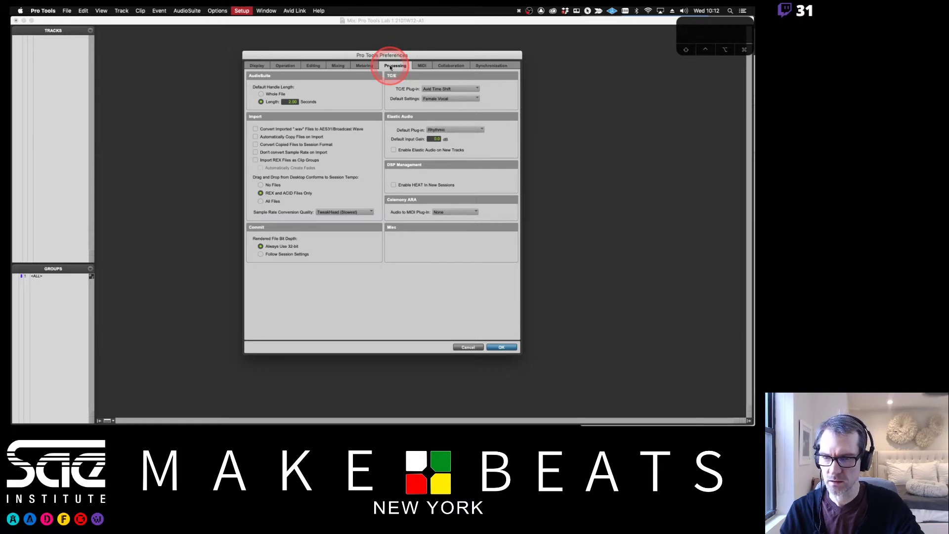
{"action": "left_click", "coordinate": [312, 65]}
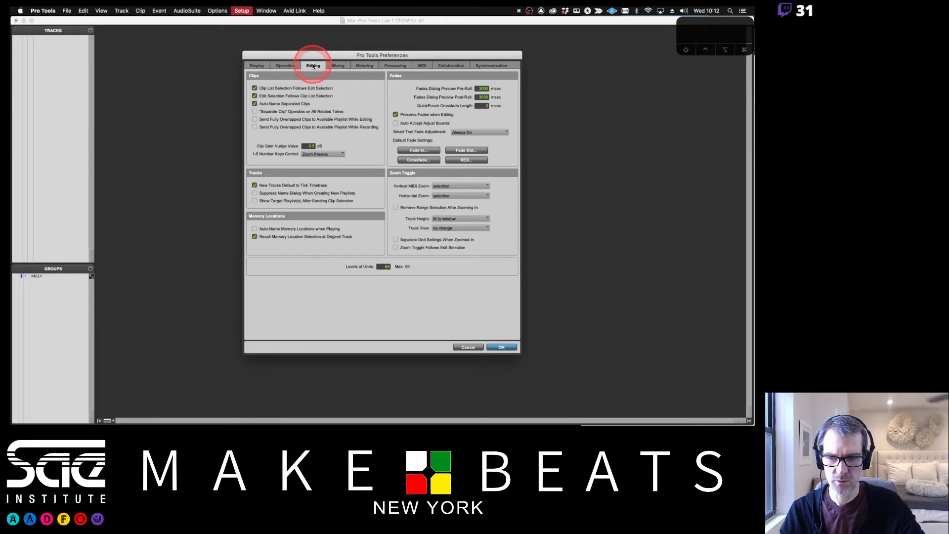
{"action": "left_click", "coordinate": [336, 66]}
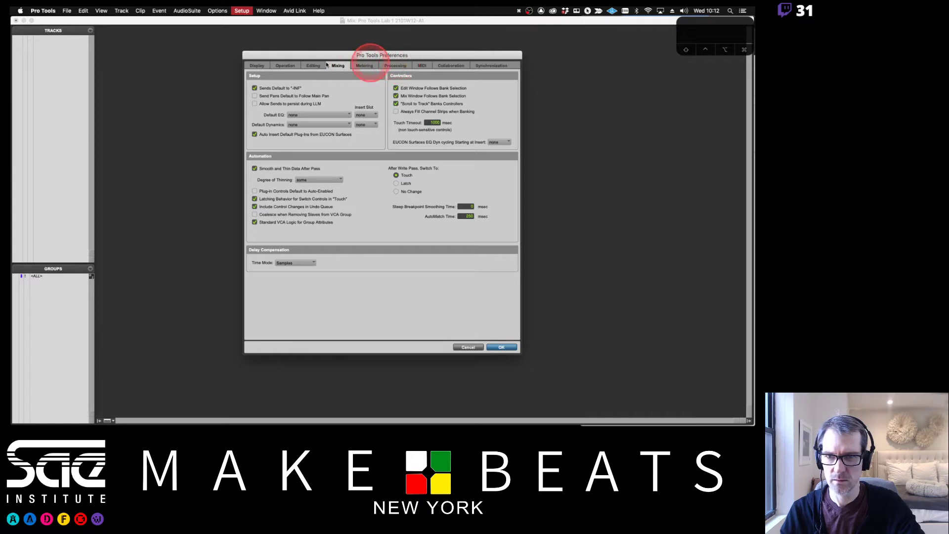
{"action": "left_click", "coordinate": [423, 67]}
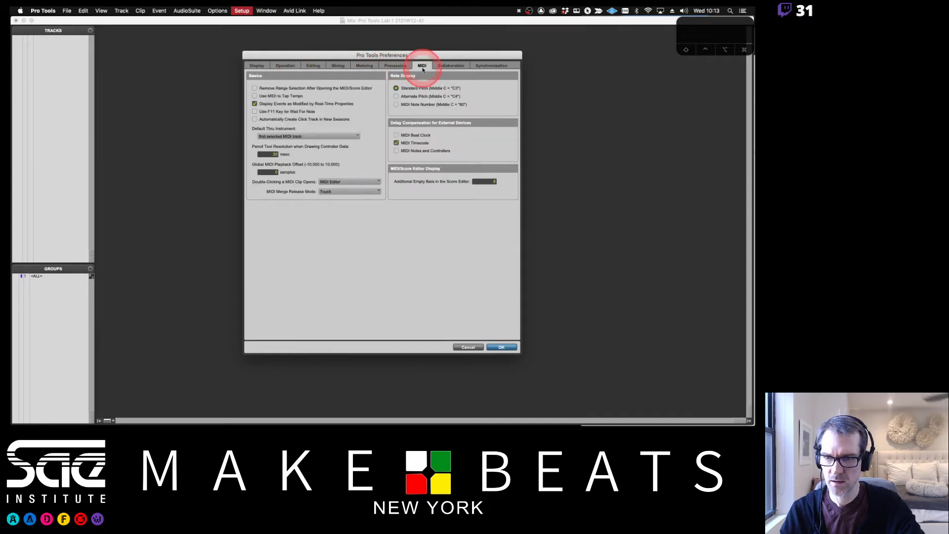
{"action": "left_click", "coordinate": [257, 66]}
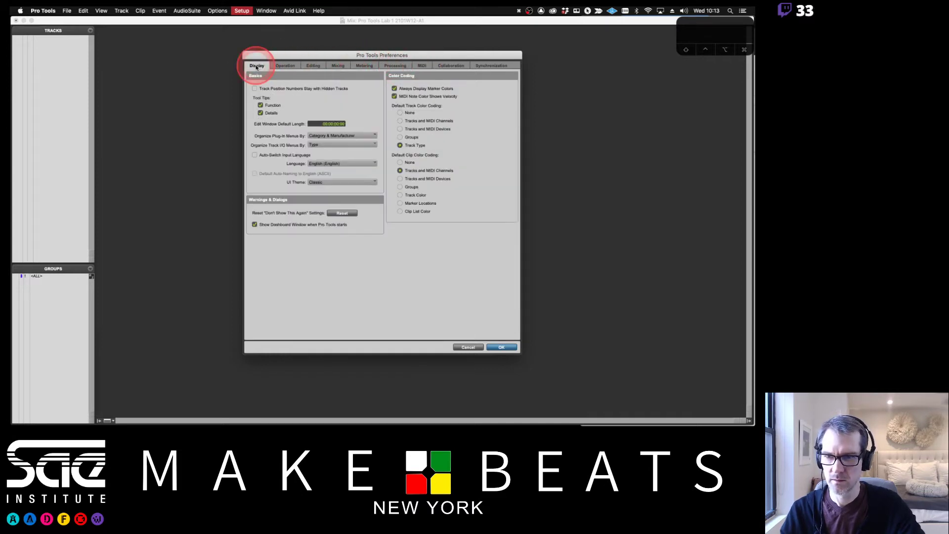
{"action": "left_click", "coordinate": [281, 64]}
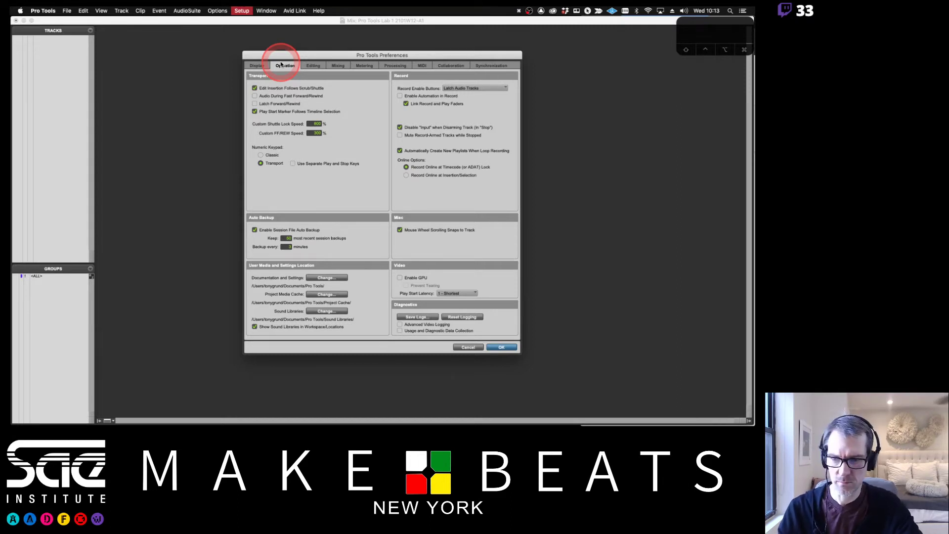
{"action": "left_click", "coordinate": [311, 66]}
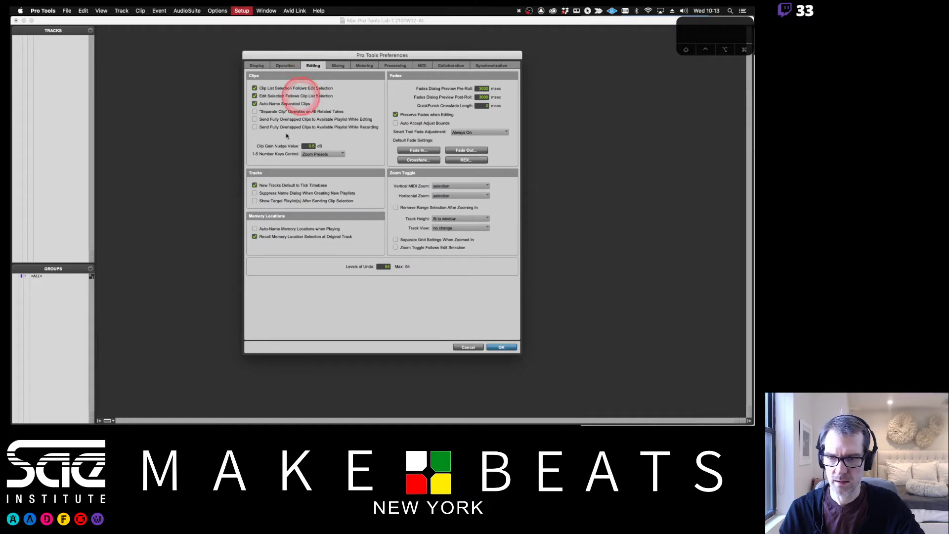
{"action": "left_click", "coordinate": [254, 185]}
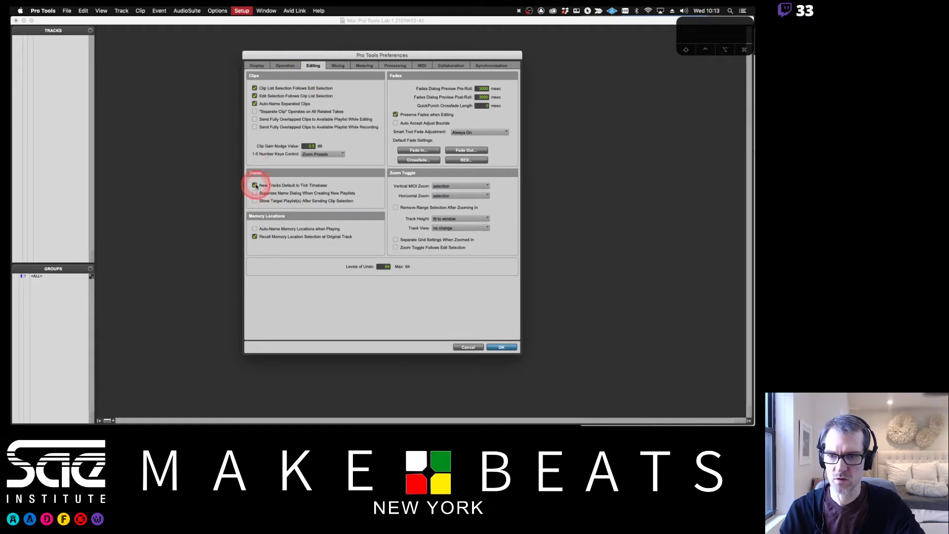
{"action": "left_click", "coordinate": [501, 346]}
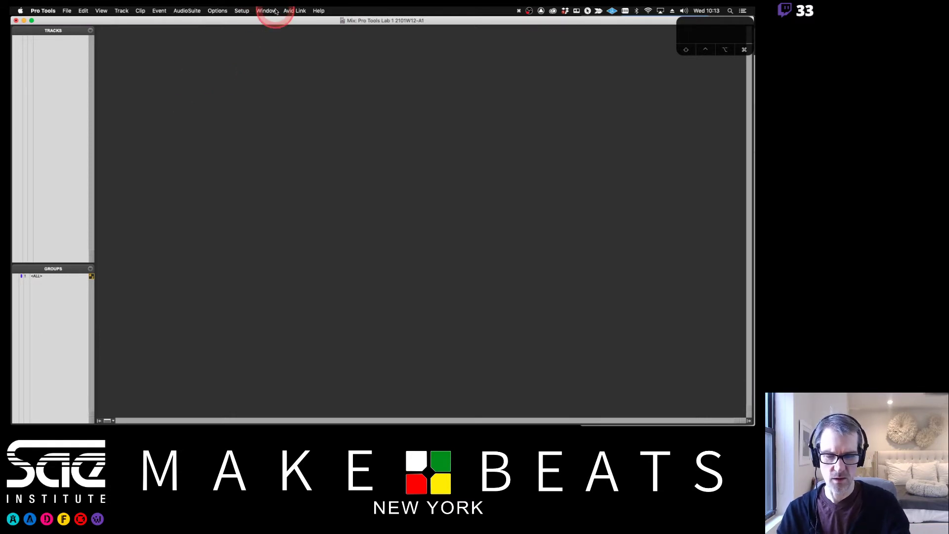
Start creating new tracks from the Mix window and add a second track row to the New Tracks dialog
{"action": "key", "text": "super+equal"}
{"action": "key", "text": "super+equal"}
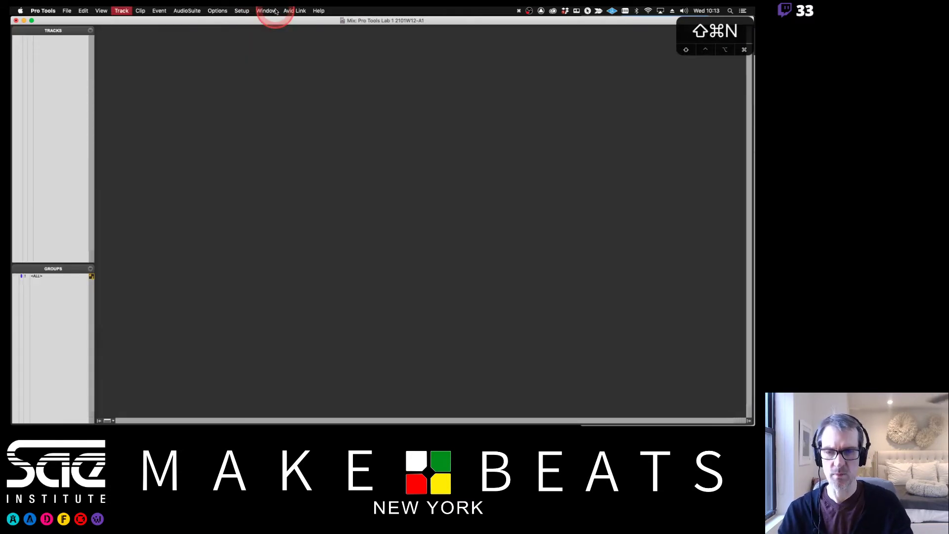
{"action": "key", "text": "shift+super+n"}
{"action": "key", "text": "alt+super+8"}
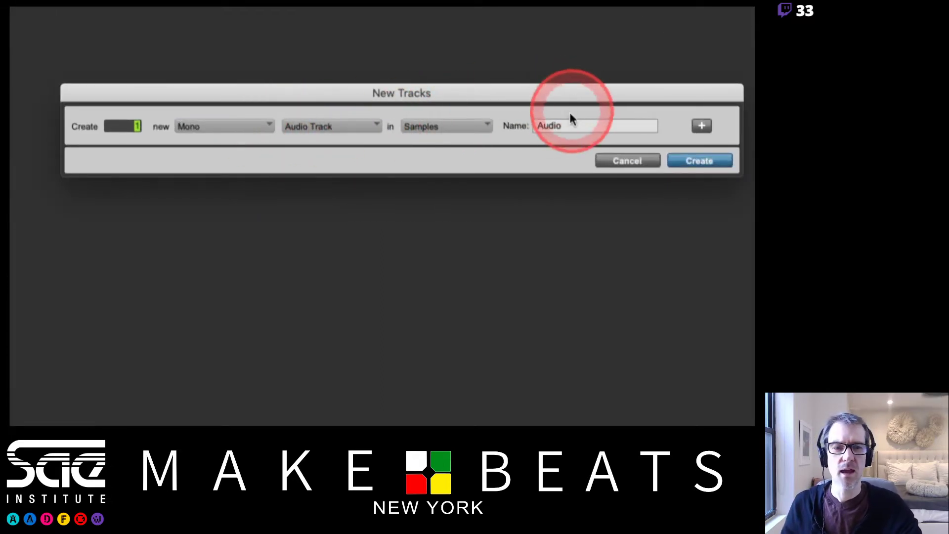
{"action": "double_click", "coordinate": [549, 126]}
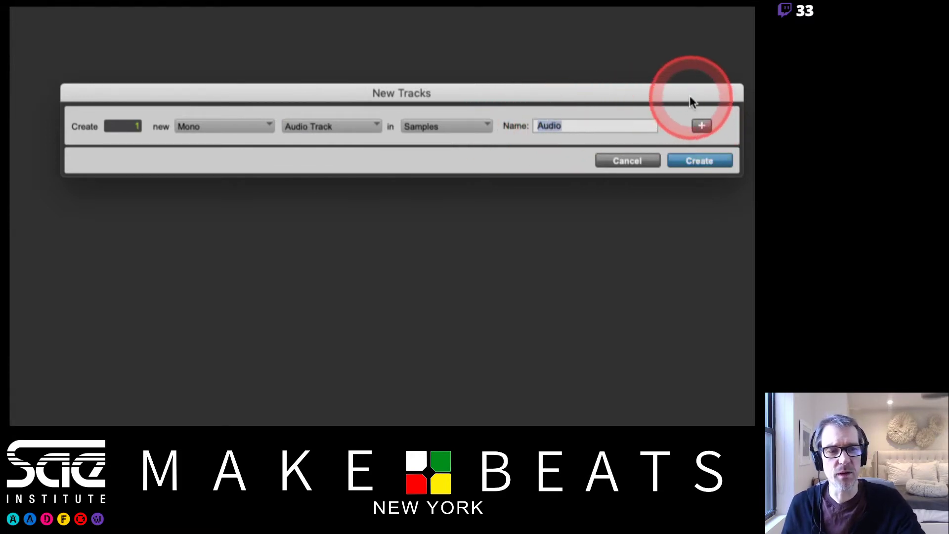
{"action": "left_click", "coordinate": [701, 126]}
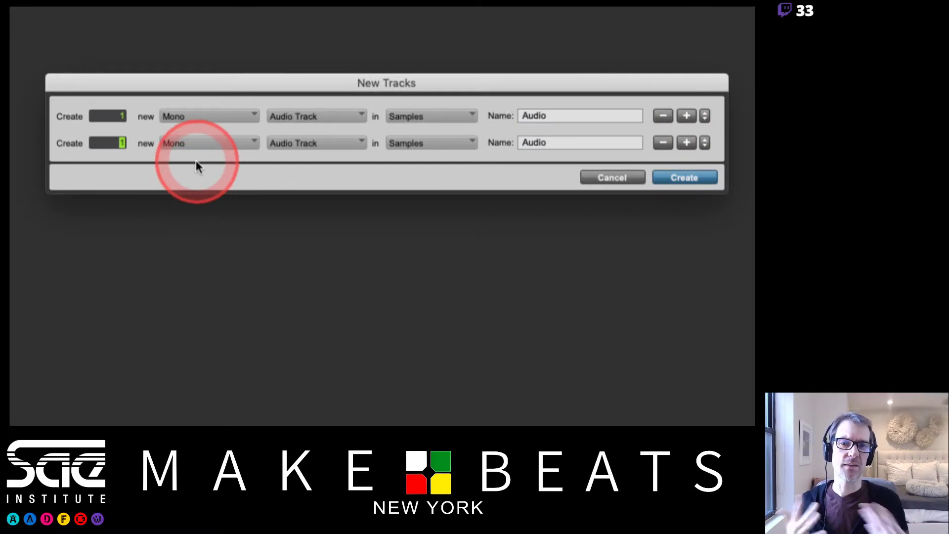
Set the two track rows to four mono audio tracks and two stereo Aux Inputs, both in samples, and create them
{"action": "left_click", "coordinate": [117, 117]}
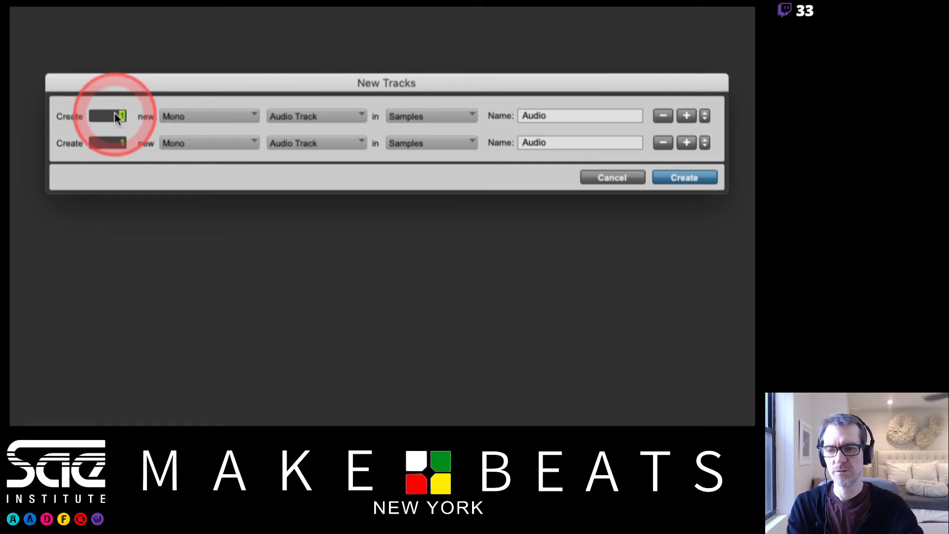
{"action": "type", "text": "4"}
{"action": "left_click", "coordinate": [222, 144]}
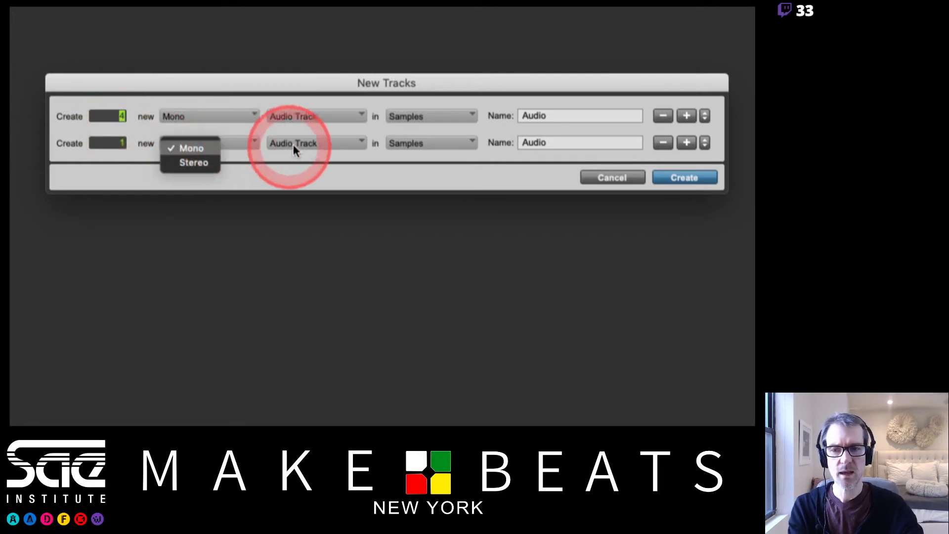
{"action": "left_click", "coordinate": [302, 147]}
{"action": "left_click", "coordinate": [304, 156]}
{"action": "left_click", "coordinate": [211, 142]}
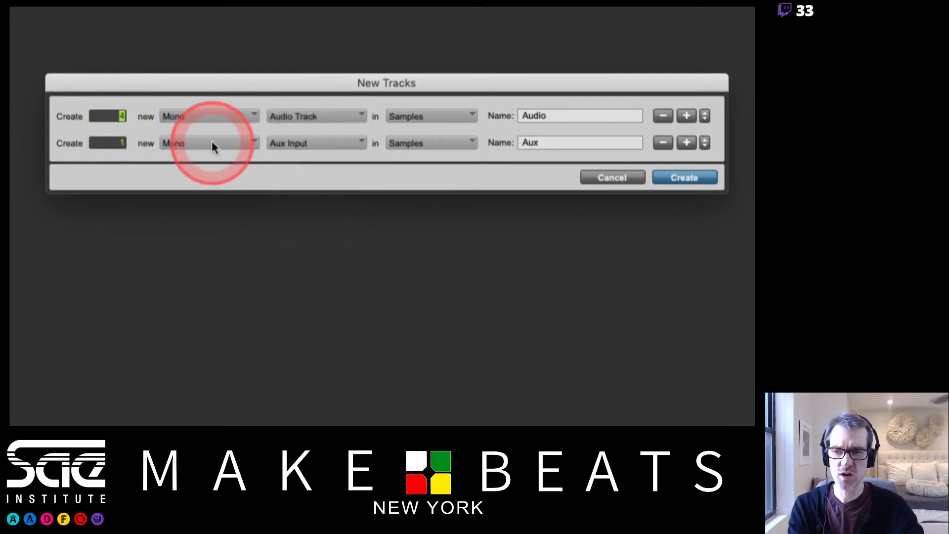
{"action": "left_click", "coordinate": [202, 161]}
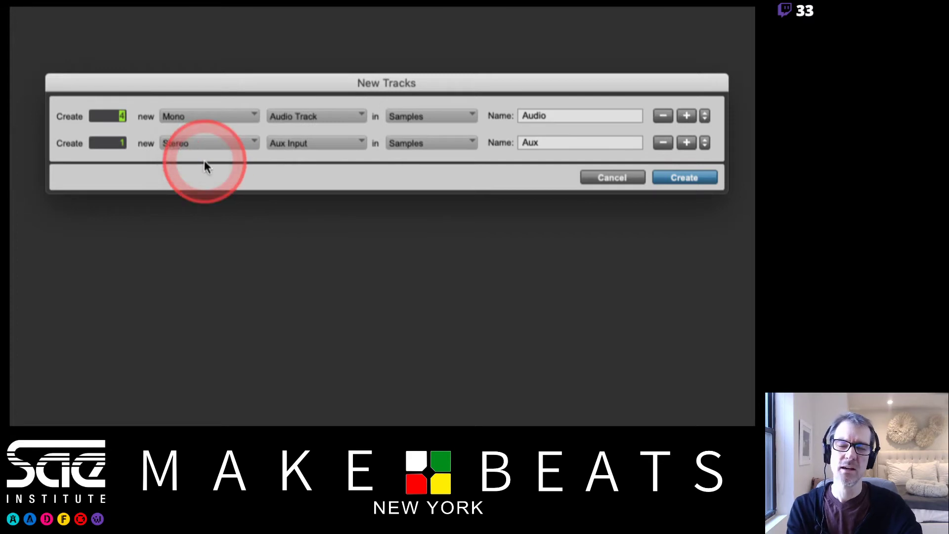
{"action": "left_click", "coordinate": [119, 146]}
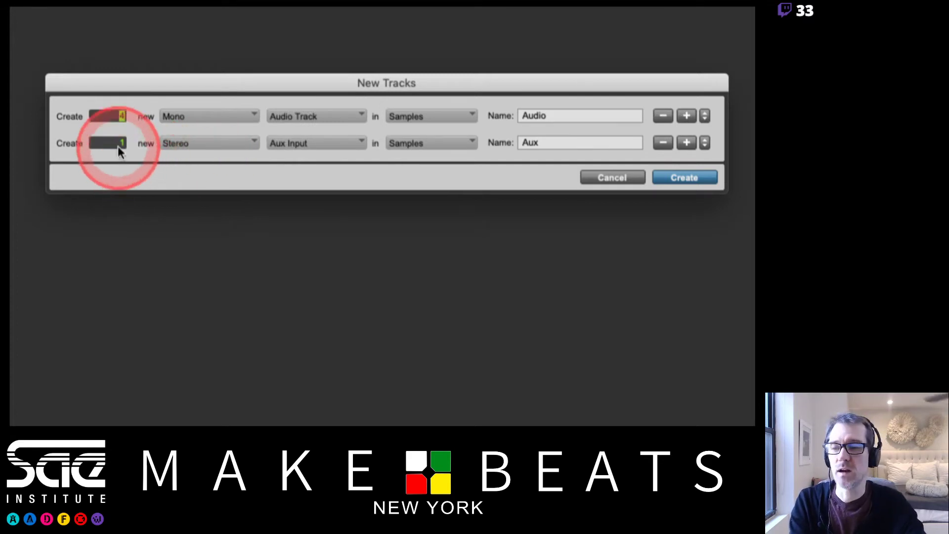
{"action": "type", "text": "2"}
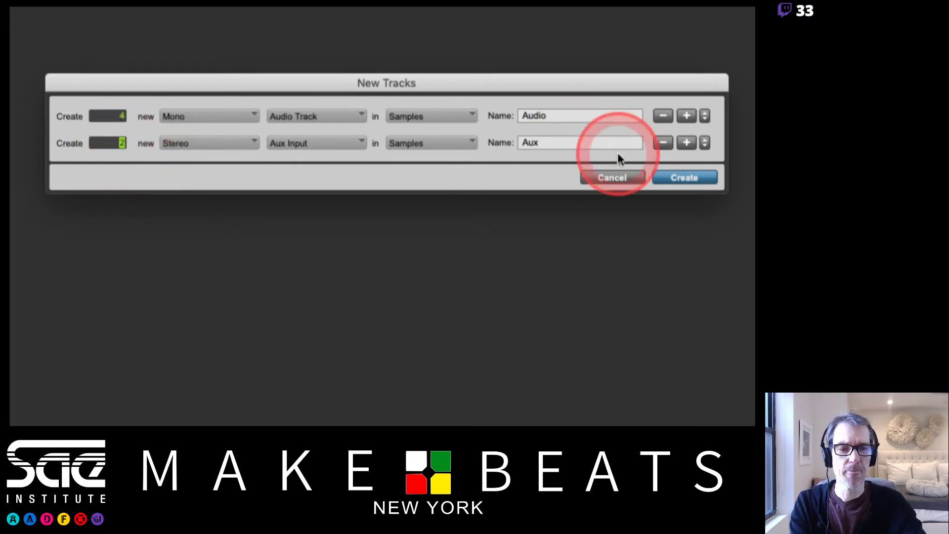
{"action": "key", "text": "Return"}
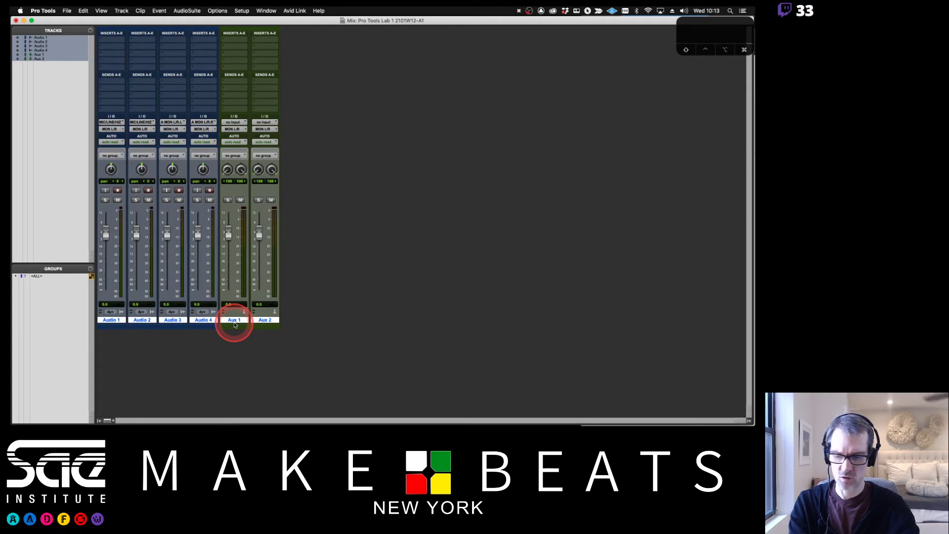
Start another set of new tracks with one stereo Master Fader in samples
{"action": "key", "text": "super+shift+n"}
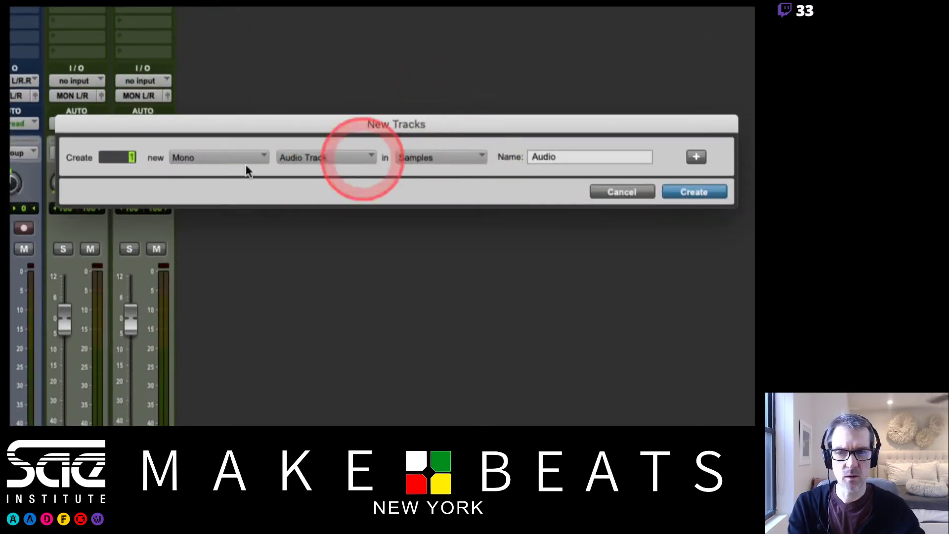
{"action": "left_click", "coordinate": [203, 168]}
{"action": "left_click", "coordinate": [310, 159]}
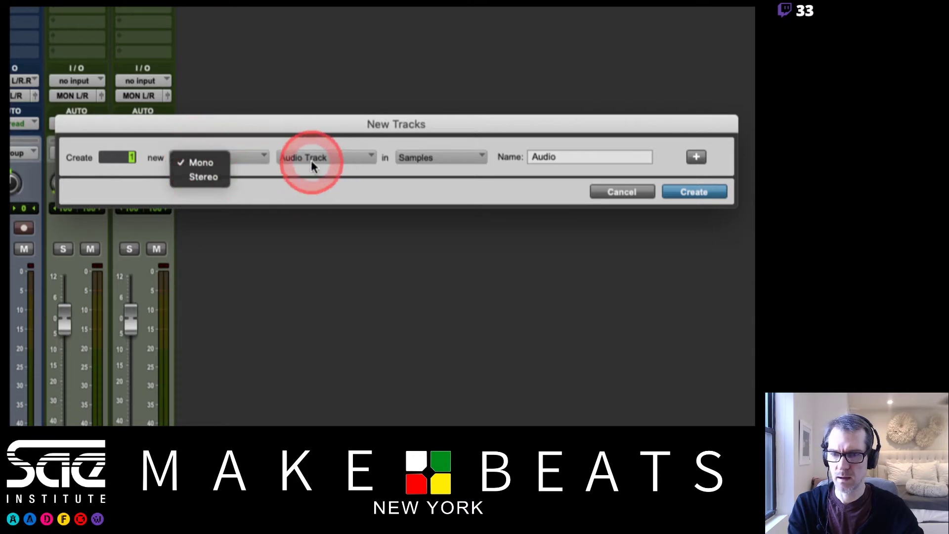
{"action": "left_click", "coordinate": [319, 186]}
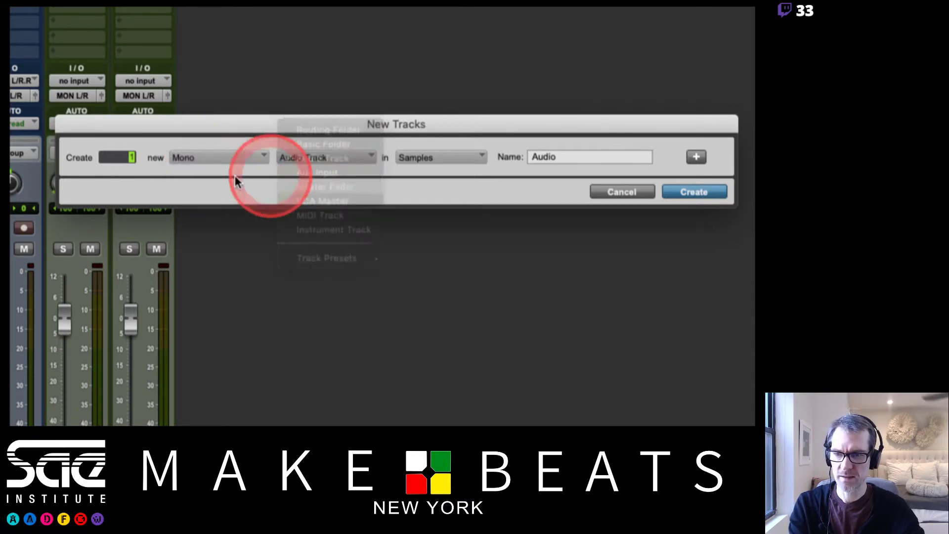
{"action": "left_click", "coordinate": [212, 160]}
{"action": "left_click", "coordinate": [208, 176]}
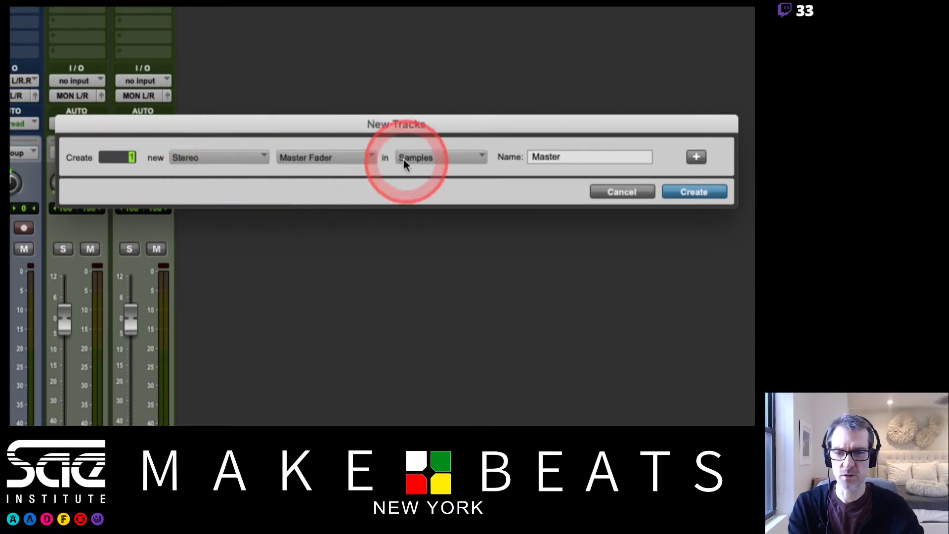
Add a row for two stereo Instrument Tracks in ticks and create them together with the master fader
{"action": "left_click", "coordinate": [696, 156]}
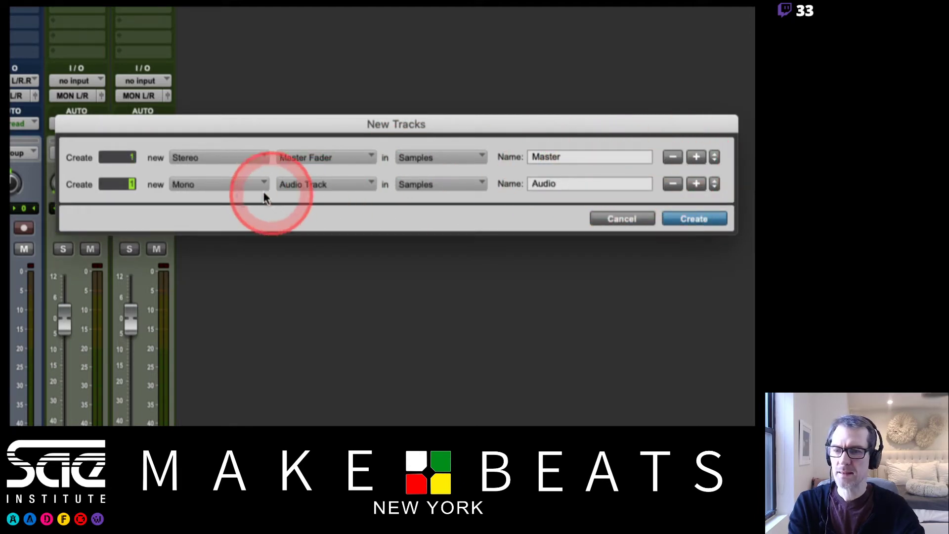
{"action": "left_click", "coordinate": [360, 187]}
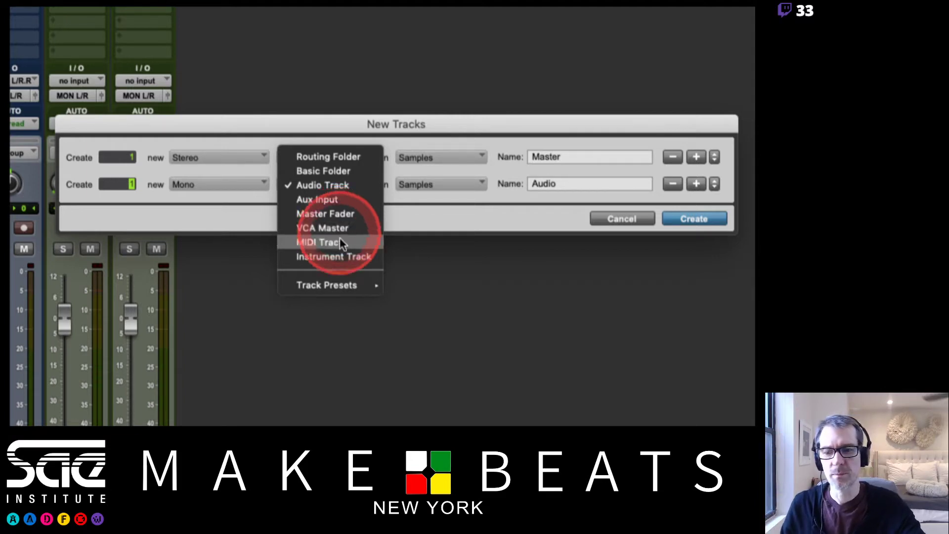
{"action": "left_click", "coordinate": [335, 257]}
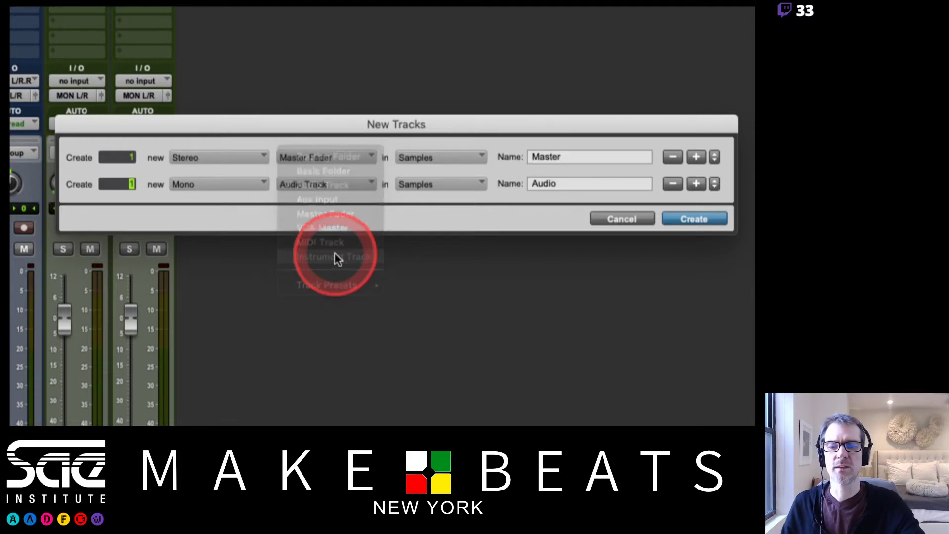
{"action": "left_click", "coordinate": [223, 184]}
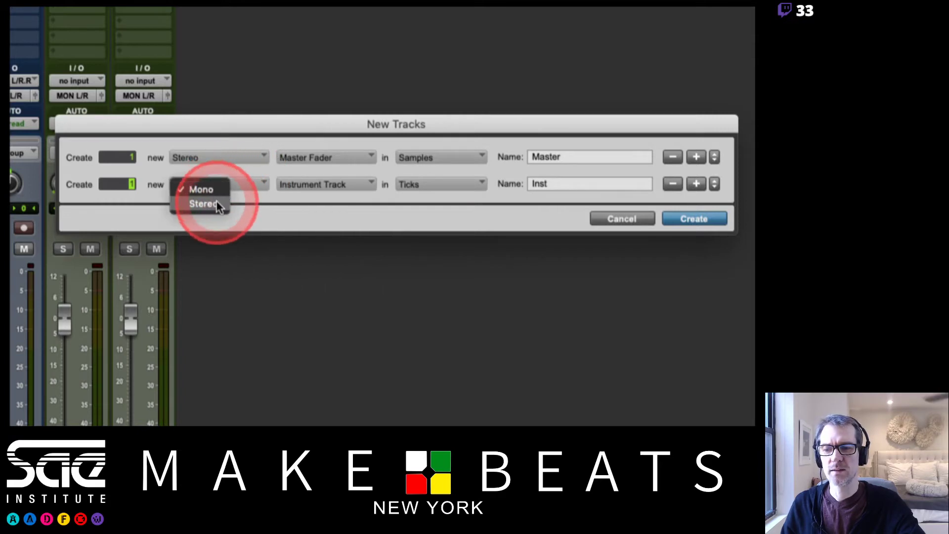
{"action": "left_click", "coordinate": [215, 200]}
{"action": "type", "text": "2"}
{"action": "left_click", "coordinate": [345, 219]}
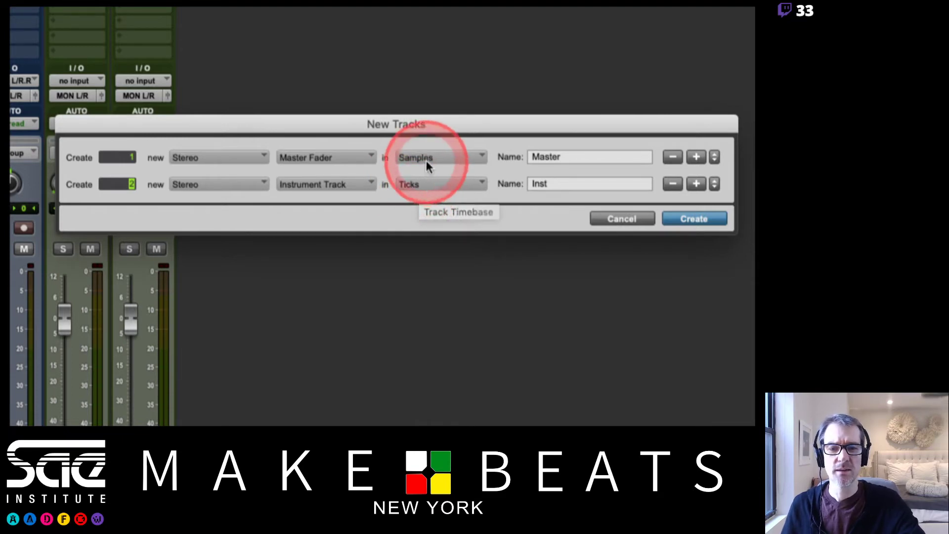
{"action": "left_click", "coordinate": [703, 220]}
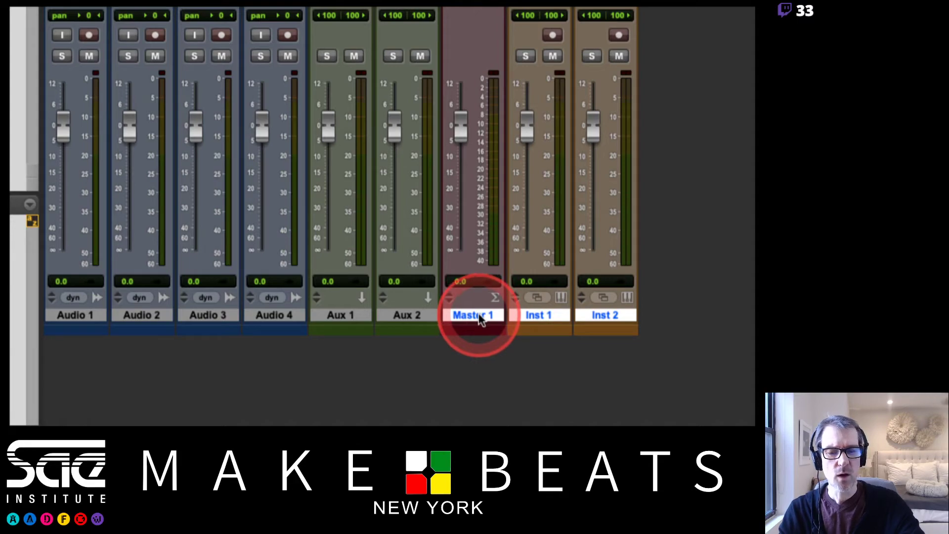
{"action": "left_click_drag", "start_coordinate": [479, 316], "coordinate": [642, 325]}
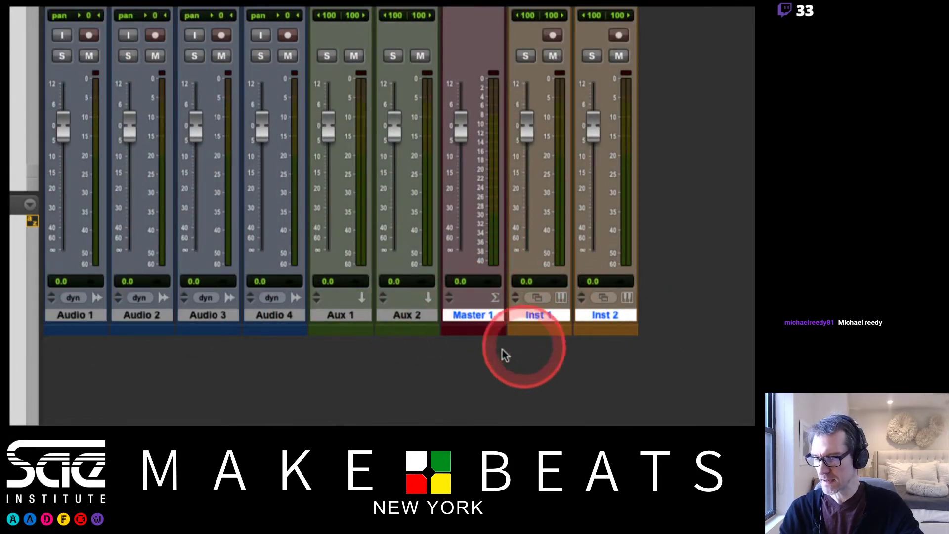
{"action": "left_click", "coordinate": [414, 347]}
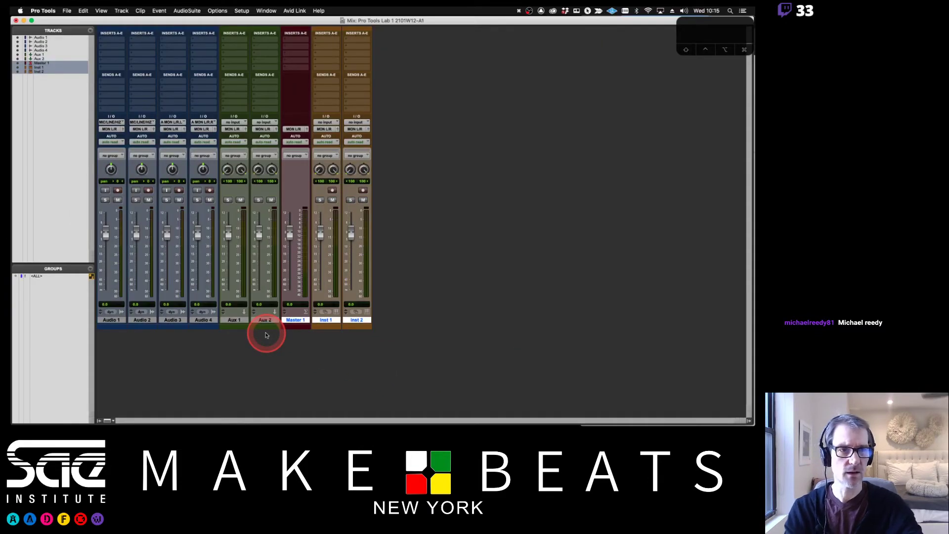
Switch to the attendance spreadsheet in Firefox, enter 30 in row 24 of the 2/3/21 T column, and return to Pro Tools
{"action": "key", "text": "super+Tab"}
{"action": "key", "text": "super+Tab"}
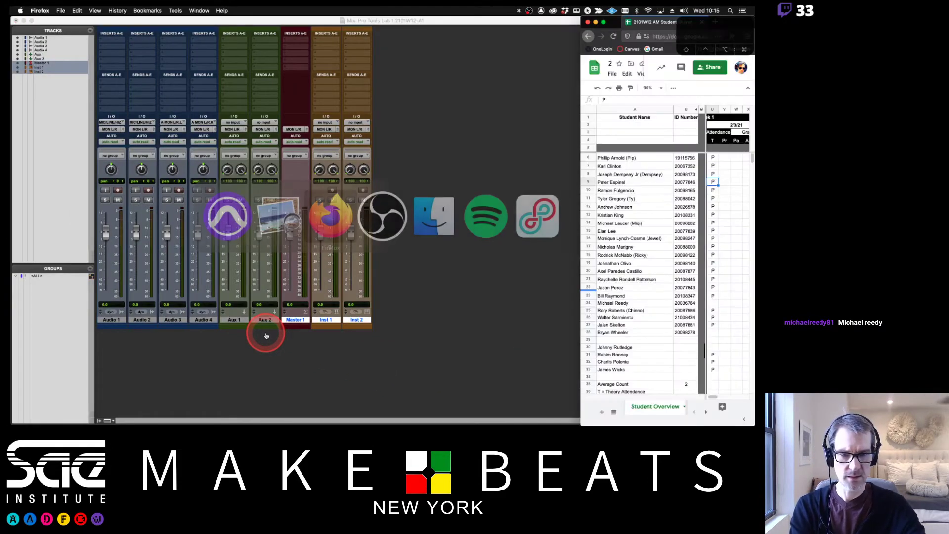
{"action": "left_click", "coordinate": [713, 304]}
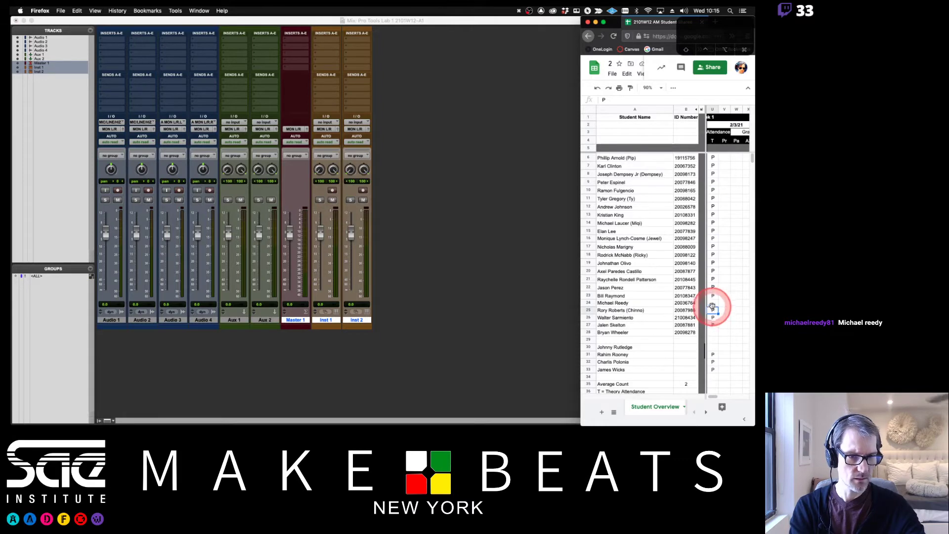
{"action": "left_click", "coordinate": [720, 310]}
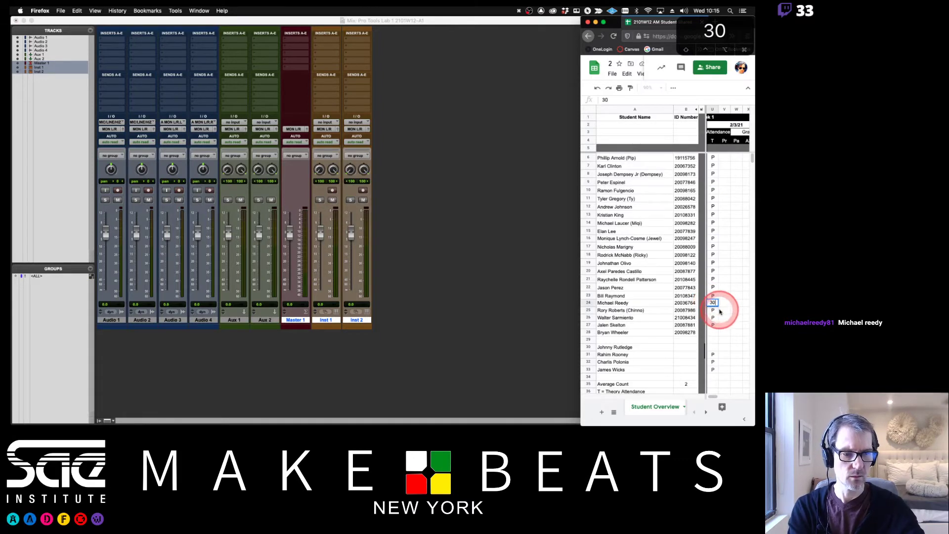
{"action": "left_click", "coordinate": [413, 227]}
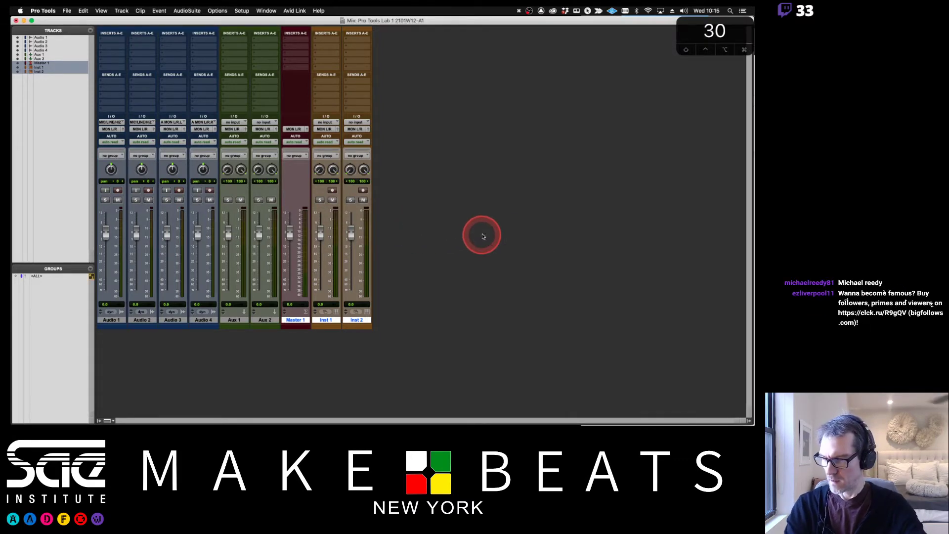
Select all tracks from Audio 1 through Inst 2, and clear the track selection
{"action": "left_click", "coordinate": [236, 343]}
{"action": "left_click", "coordinate": [280, 420]}
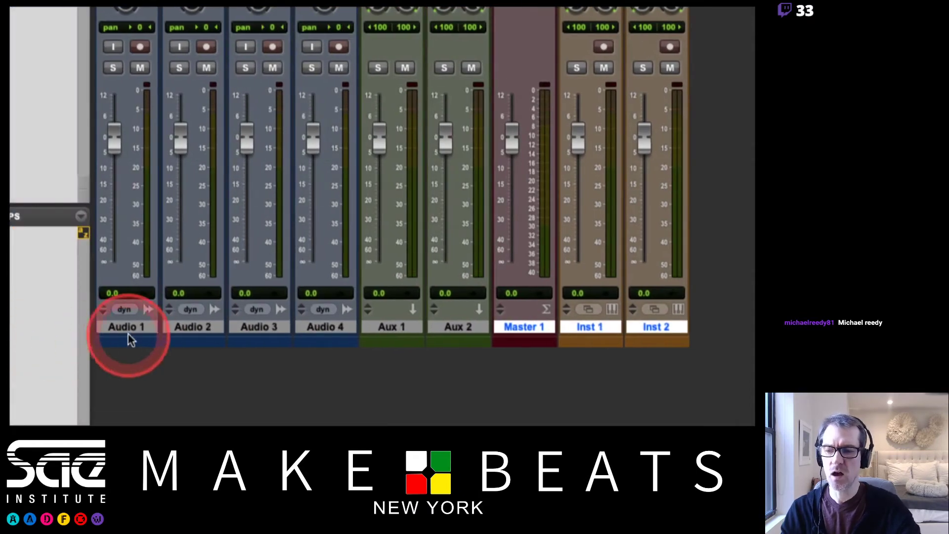
{"action": "left_click", "coordinate": [16, 327], "text": "shift"}
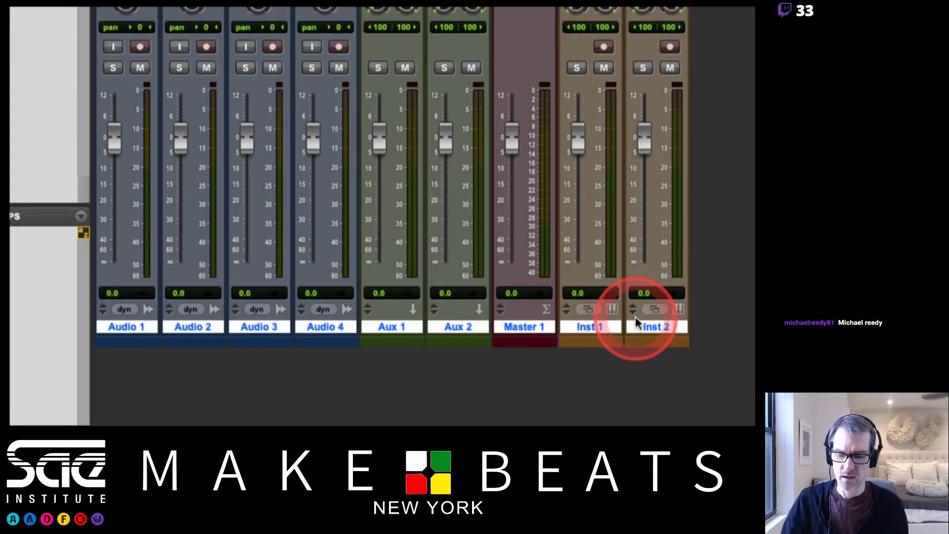
{"action": "left_click", "coordinate": [475, 326]}
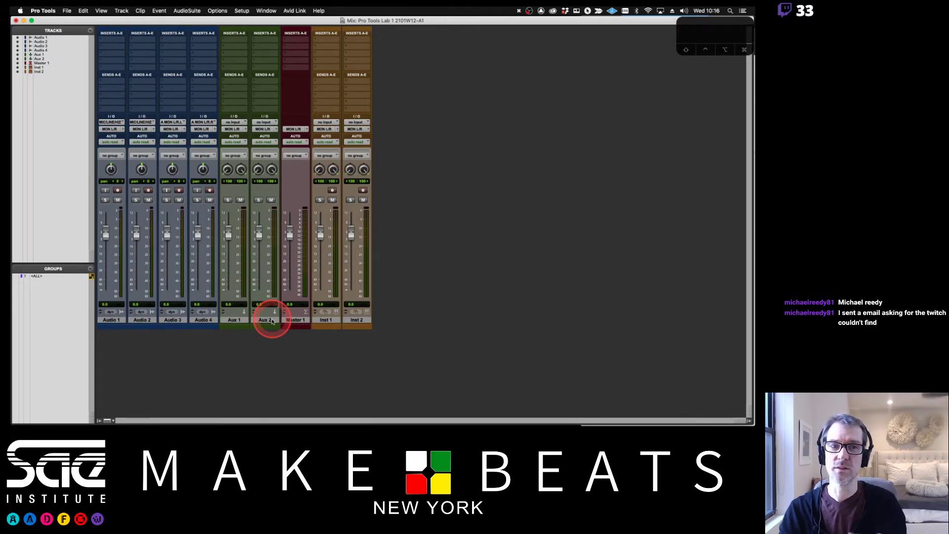
Switch to the attendance spreadsheet in Firefox, set row 24 of the 2/3/21 T column to P, and return to Pro Tools
{"action": "key", "text": "super+Tab"}
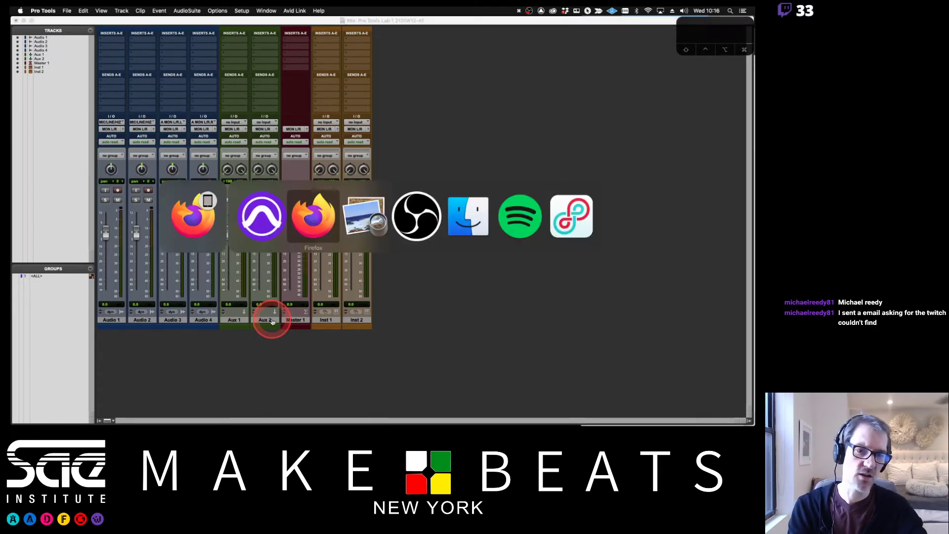
{"action": "left_click", "coordinate": [716, 303]}
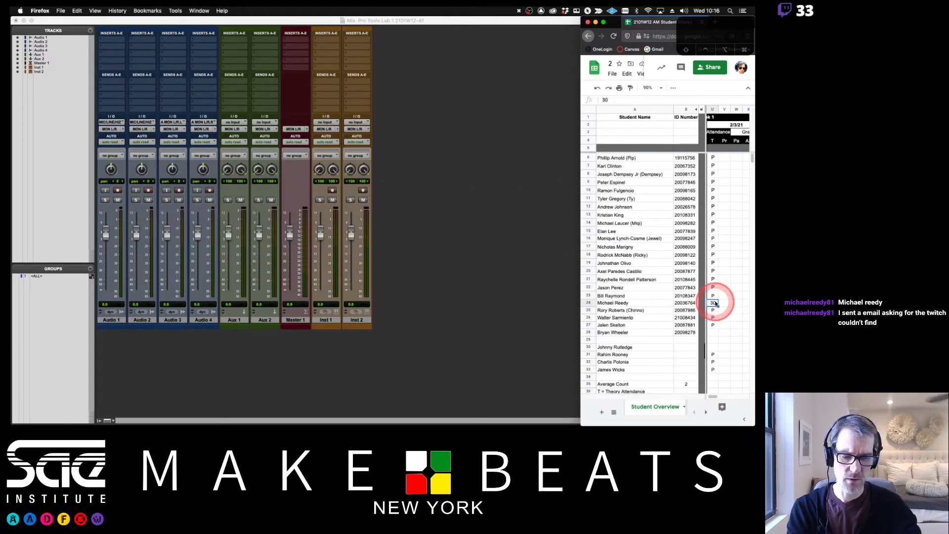
{"action": "type", "text": "P"}
{"action": "key", "text": "Return"}
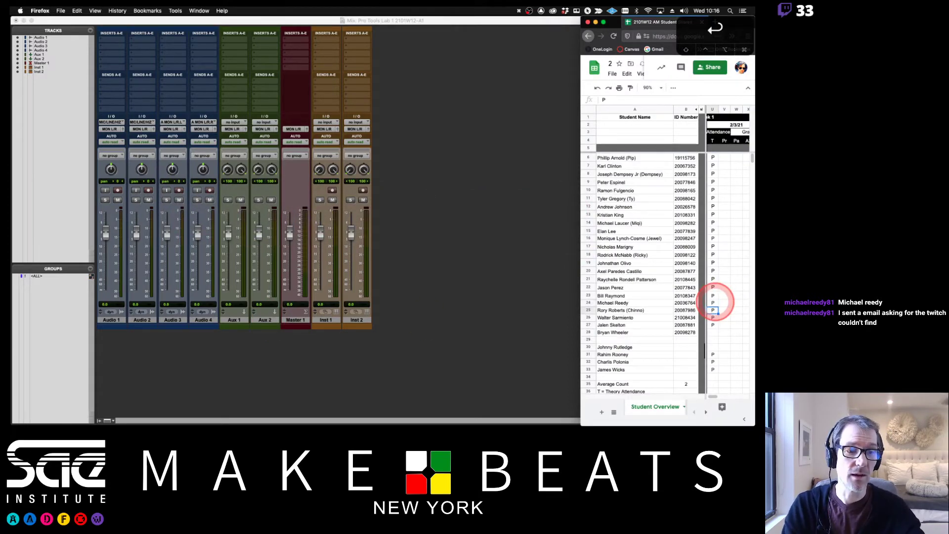
{"action": "left_click", "coordinate": [470, 278]}
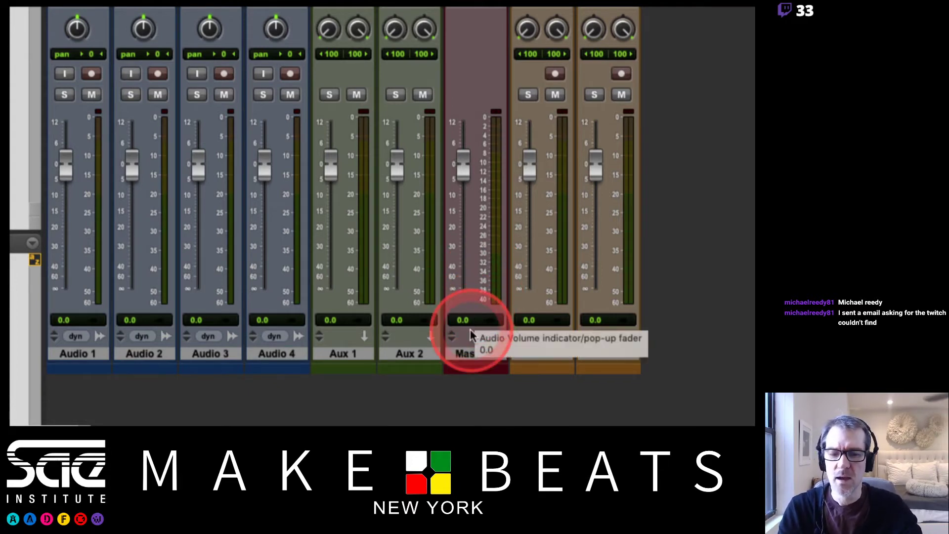
Demonstrate selecting the whole range of tracks from Audio 1 to Inst 2 and deselecting it again
{"action": "left_click", "coordinate": [79, 352]}
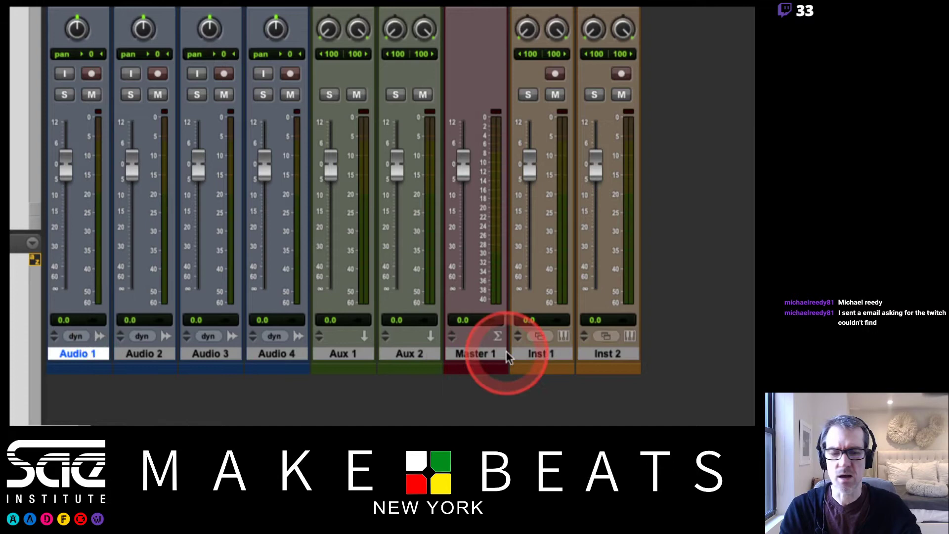
{"action": "left_click", "coordinate": [600, 350], "text": "shift"}
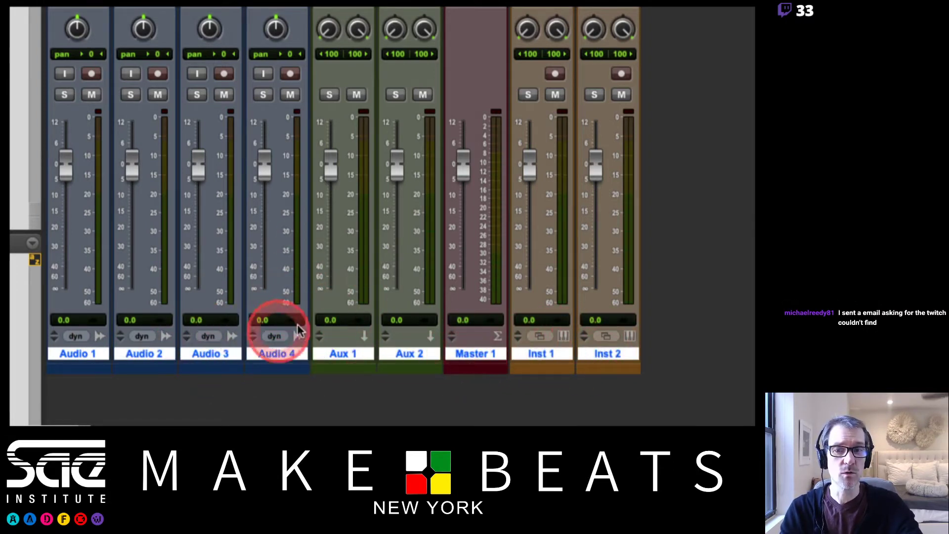
{"action": "left_click", "coordinate": [346, 360], "text": "alt"}
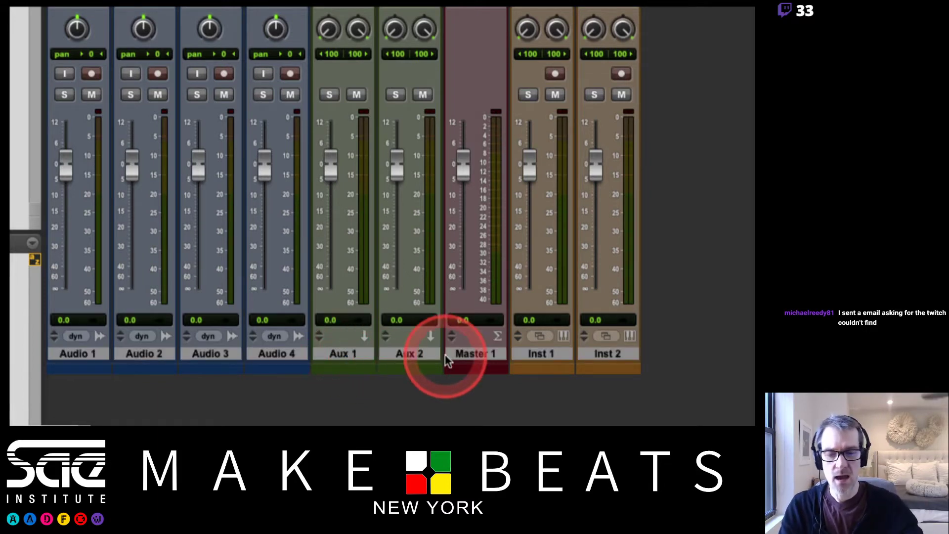
Move the Master 1 track to the end of the mixer after Inst 2, and select Inst 1
{"action": "left_click_drag", "start_coordinate": [460, 354], "coordinate": [649, 354]}
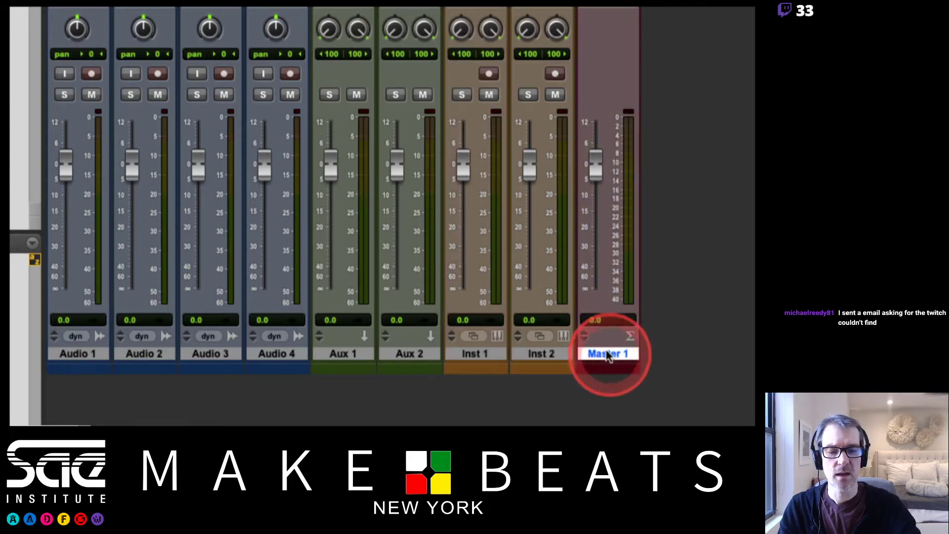
{"action": "mouse_move", "coordinate": [477, 354]}
{"action": "left_mouse_down"}
{"action": "mouse_move", "coordinate": [381, 348]}
{"action": "mouse_move", "coordinate": [599, 350]}
{"action": "mouse_move", "coordinate": [455, 349]}
{"action": "mouse_move", "coordinate": [460, 361]}
{"action": "left_mouse_up"}
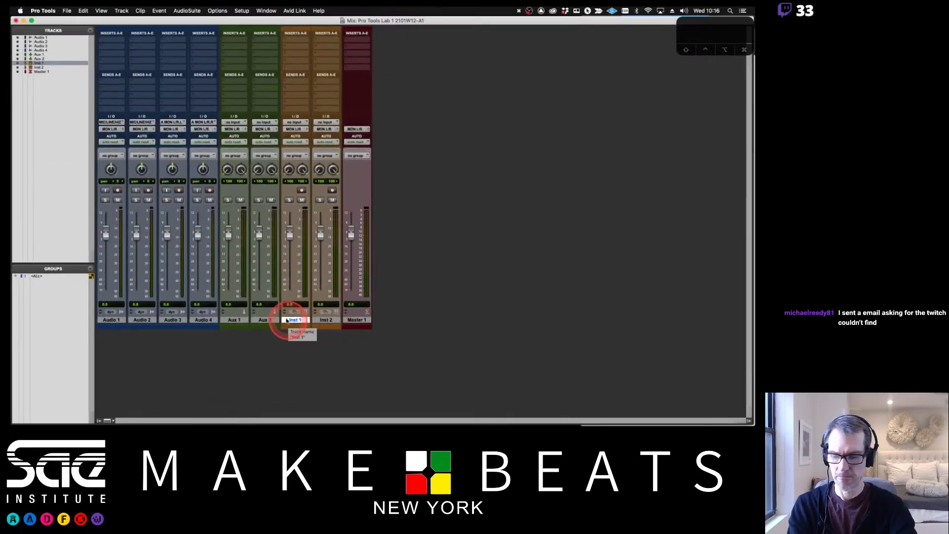
Switch to 03 PT Intro-Review.pdf in Preview and go to page 7, PT Track Types
{"action": "key", "text": "super+Tab"}
{"action": "key", "text": "super+Tab"}
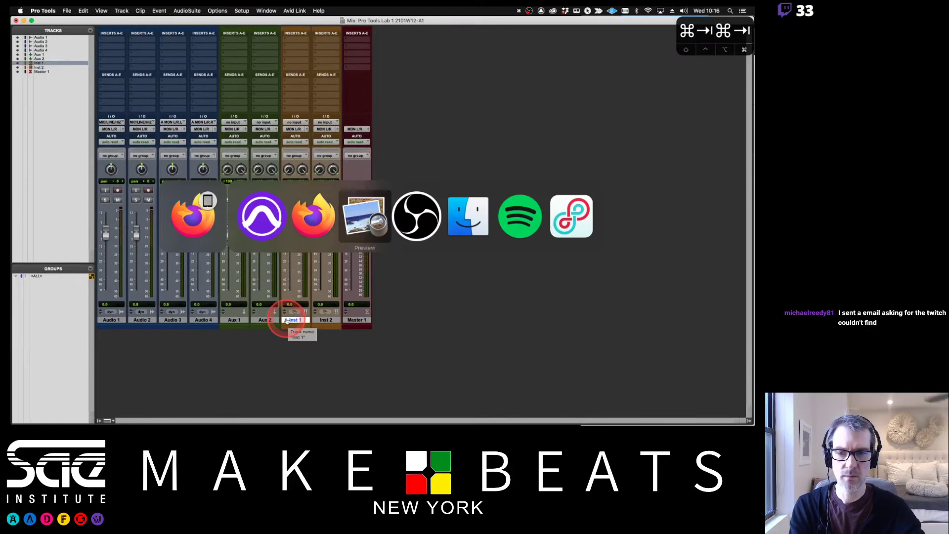
{"action": "key", "text": "Down"}
{"action": "key", "text": "Down"}
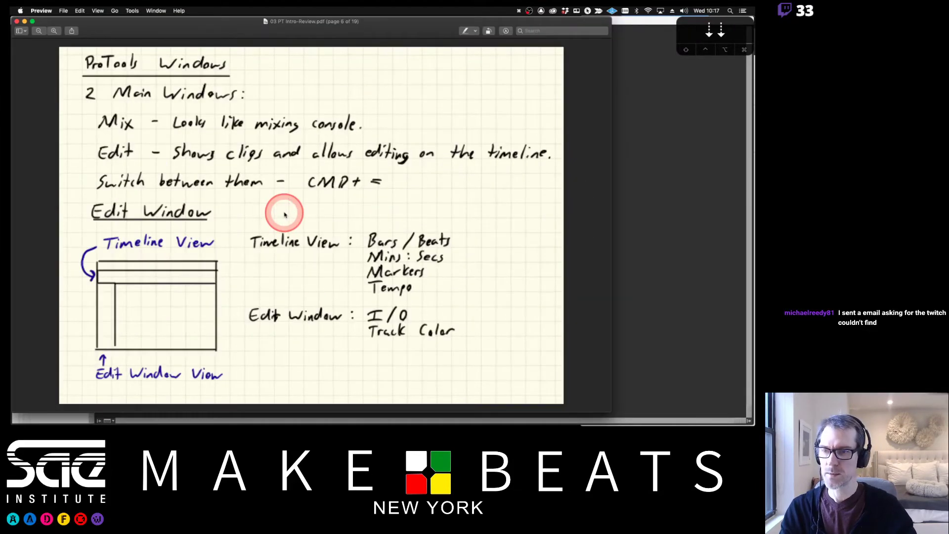
{"action": "key", "text": "Up"}
{"action": "key", "text": "Down"}
{"action": "key", "text": "Down"}
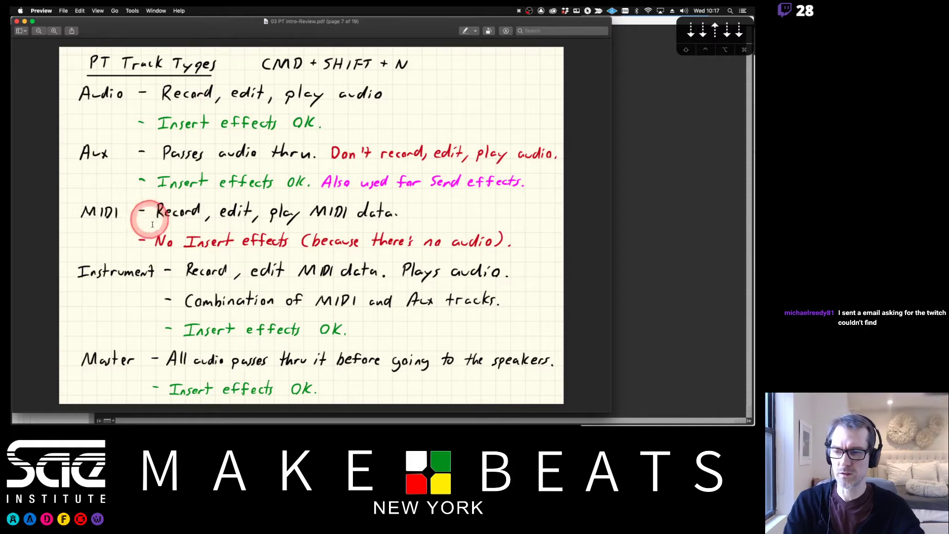
Return to Pro Tools and create one MIDI track directly after Aux 2
{"action": "key", "text": "super+Tab"}
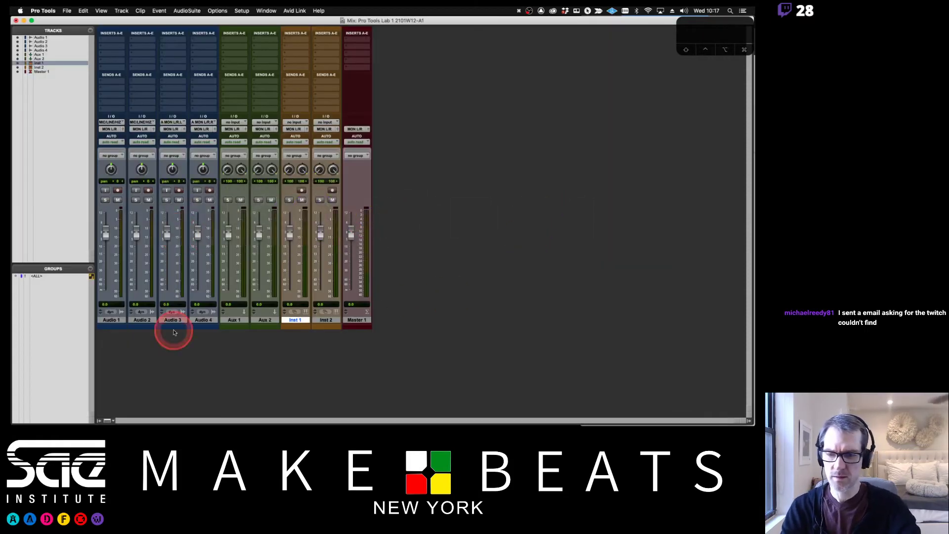
{"action": "left_click", "coordinate": [265, 320]}
{"action": "key", "text": "super+shift+n"}
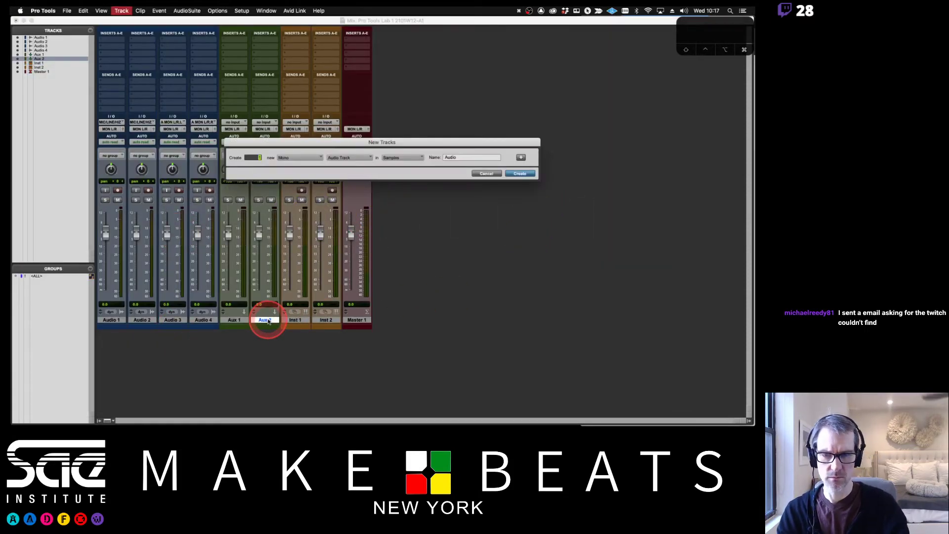
{"action": "key", "text": "super+Down"}
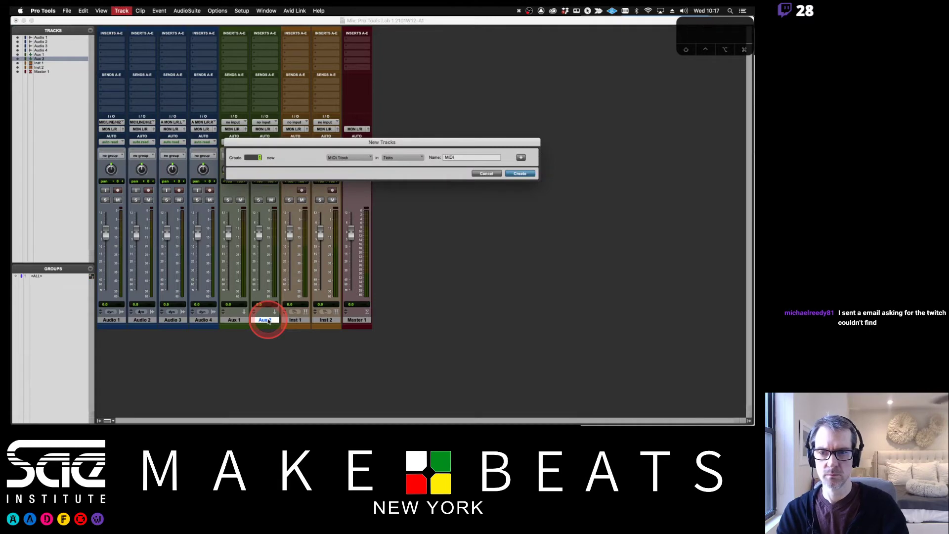
{"action": "key", "text": "Return"}
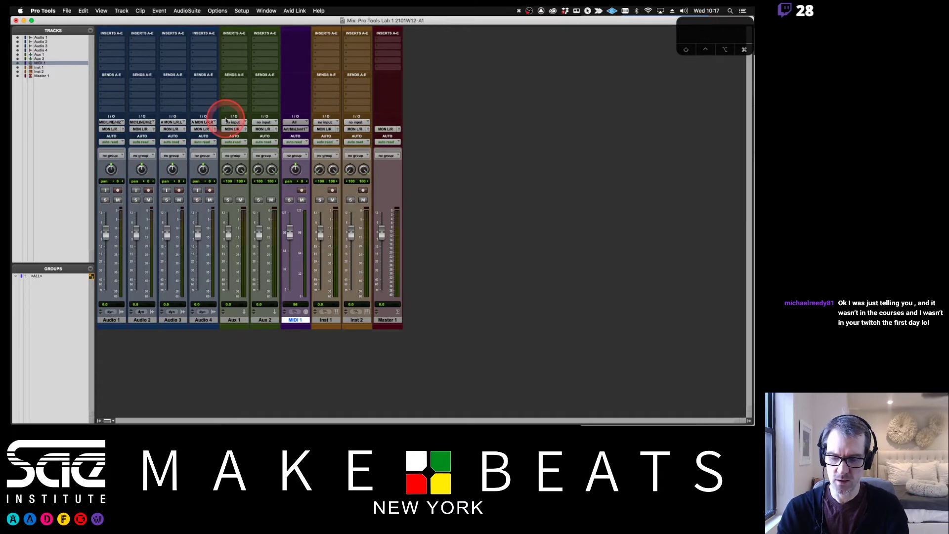
Open the New Tracks settings, check the mono and stereo format options, and cancel without creating a track
{"action": "key", "text": "shift+super+n"}
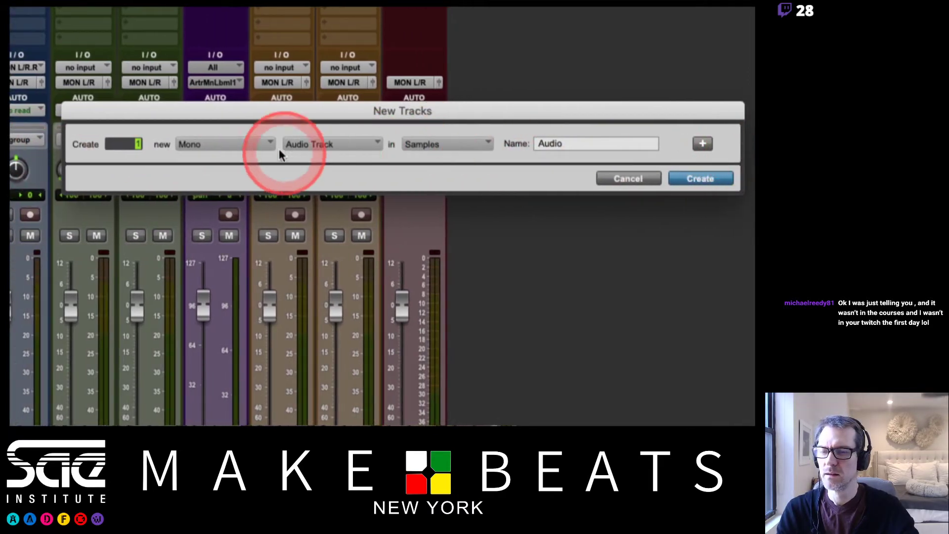
{"action": "left_click", "coordinate": [212, 148]}
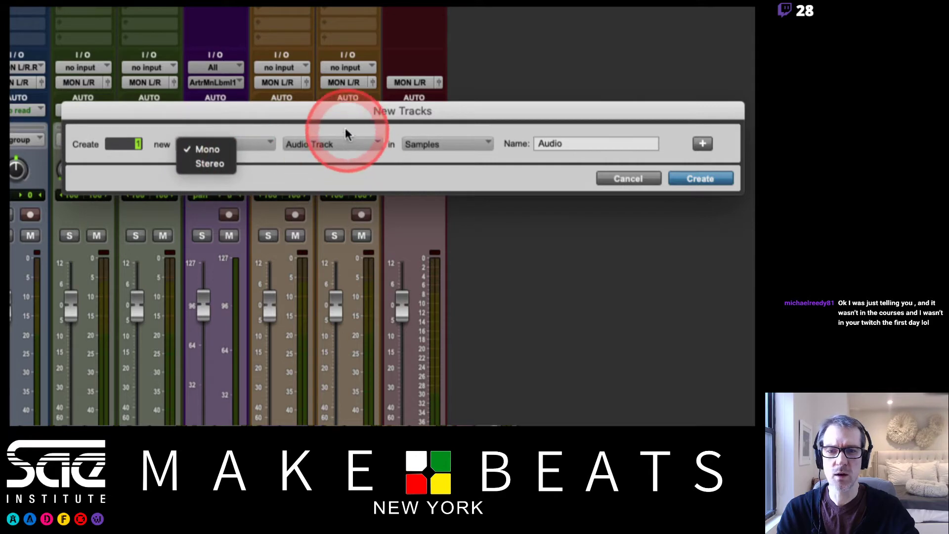
{"action": "left_click", "coordinate": [309, 144]}
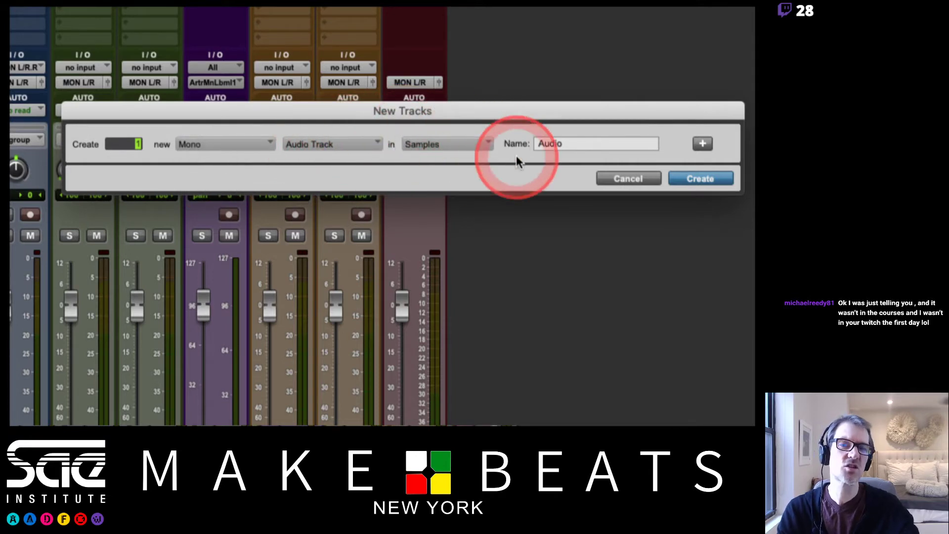
{"action": "left_click", "coordinate": [618, 179]}
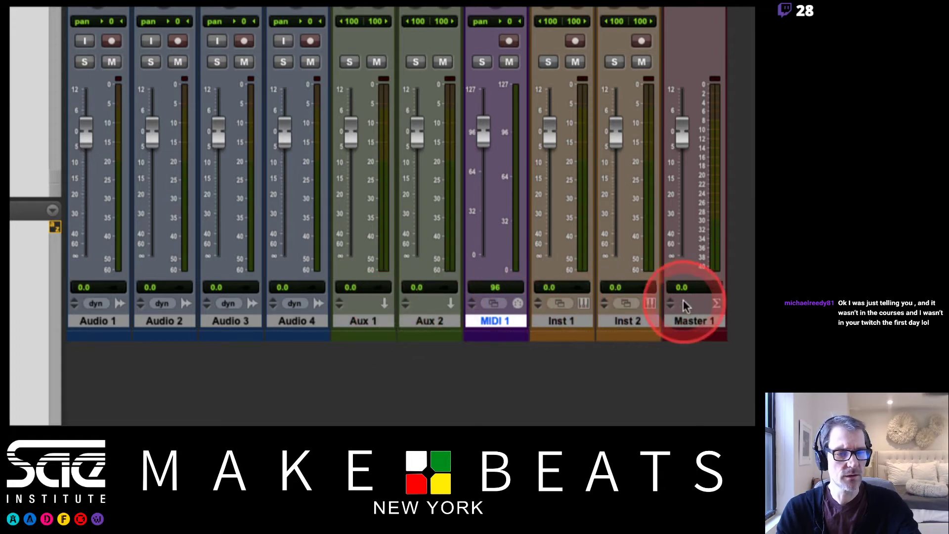
Switch to the PDF in Preview, examine the PT Track Symbols on page 8, and return to Pro Tools
{"action": "key", "text": "super+Tab"}
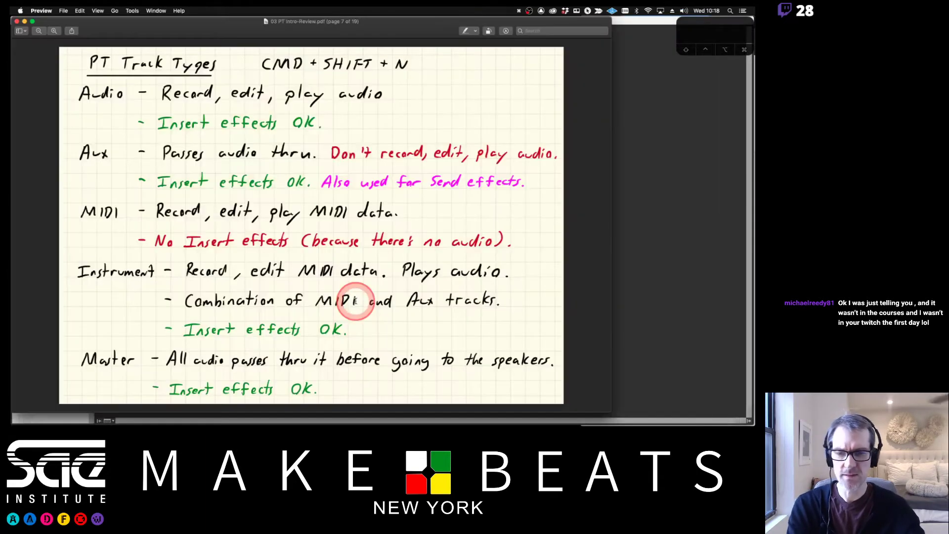
{"action": "key", "text": "Down"}
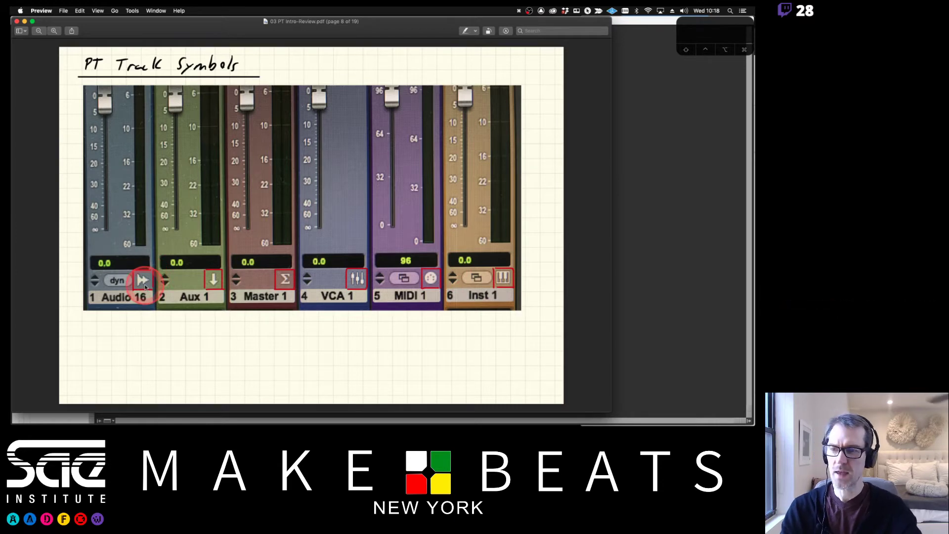
{"action": "key", "text": "super+Tab"}
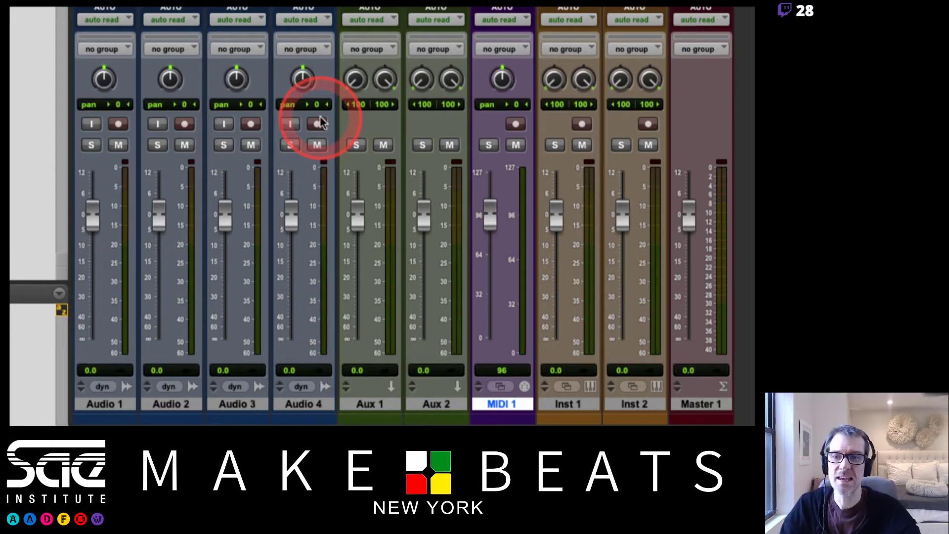
Pan Audio 1 to 28 left, Audio 2 to 43 right, Audio 3 to 63 left and Audio 4 to 49 right
{"action": "left_click_drag", "start_coordinate": [103, 79], "coordinate": [103, 85]}
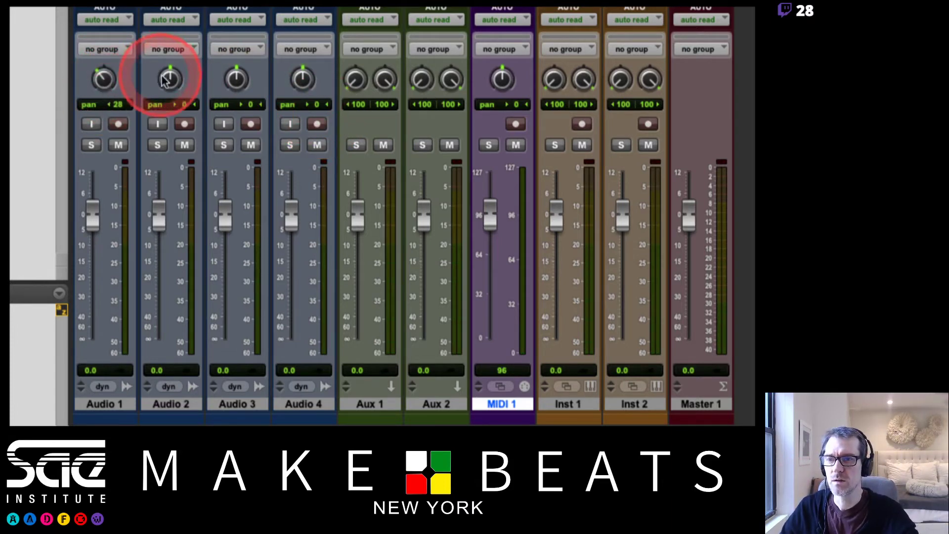
{"action": "left_click_drag", "start_coordinate": [166, 79], "coordinate": [167, 67]}
{"action": "left_click_drag", "start_coordinate": [236, 79], "coordinate": [236, 122]}
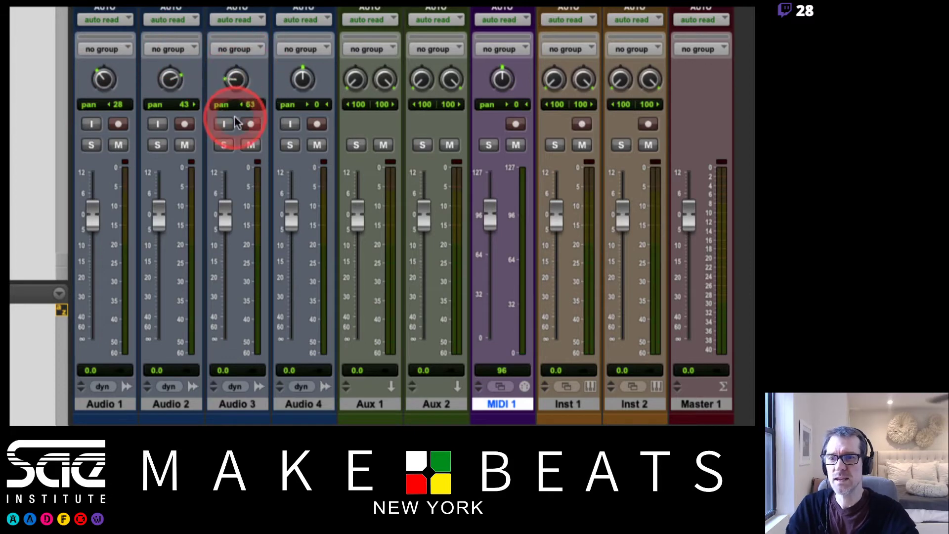
{"action": "left_click_drag", "start_coordinate": [303, 80], "coordinate": [302, 45]}
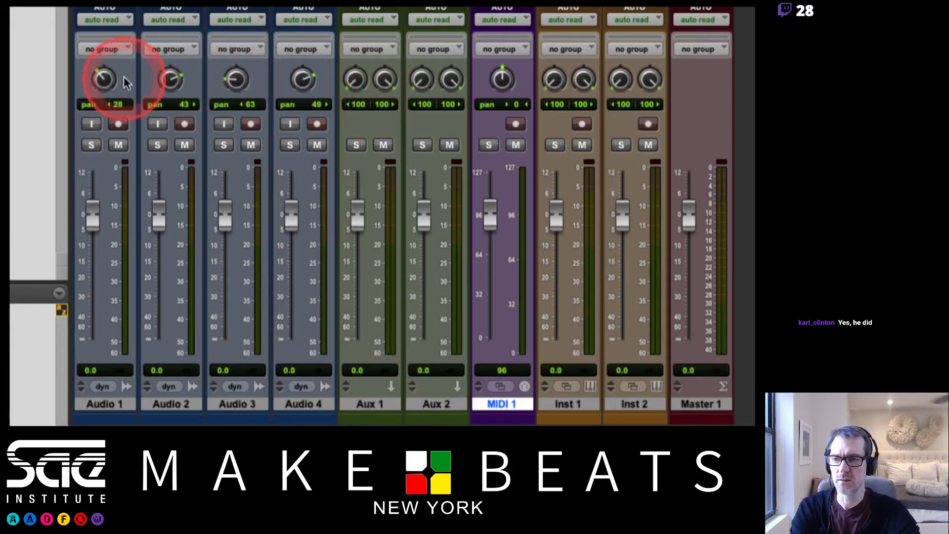
Reset the pan of Audio 1, Audio 2, Audio 3 and Audio 4 to center
{"action": "left_click", "coordinate": [104, 79], "text": "alt"}
{"action": "left_click", "coordinate": [170, 79], "text": "alt"}
{"action": "left_click", "coordinate": [236, 79], "text": "alt"}
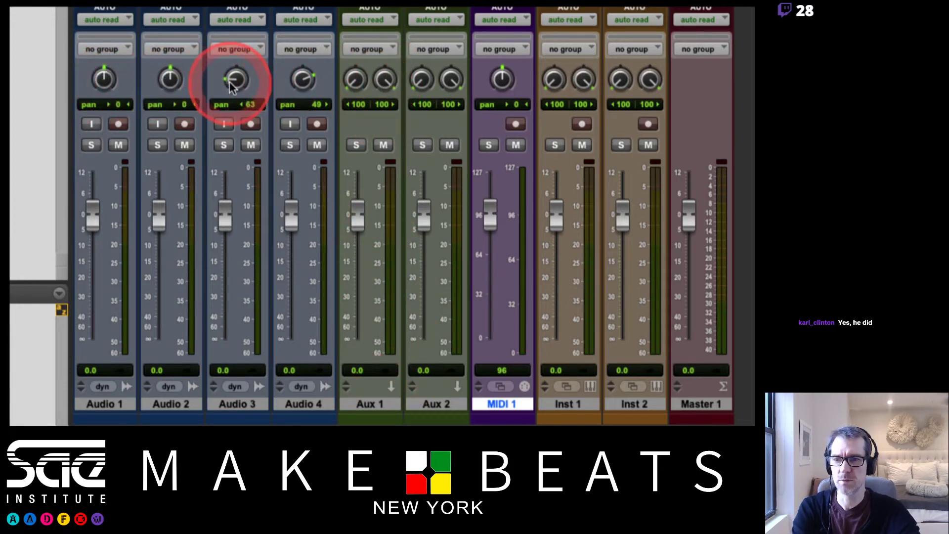
{"action": "left_click", "coordinate": [303, 80], "text": "alt"}
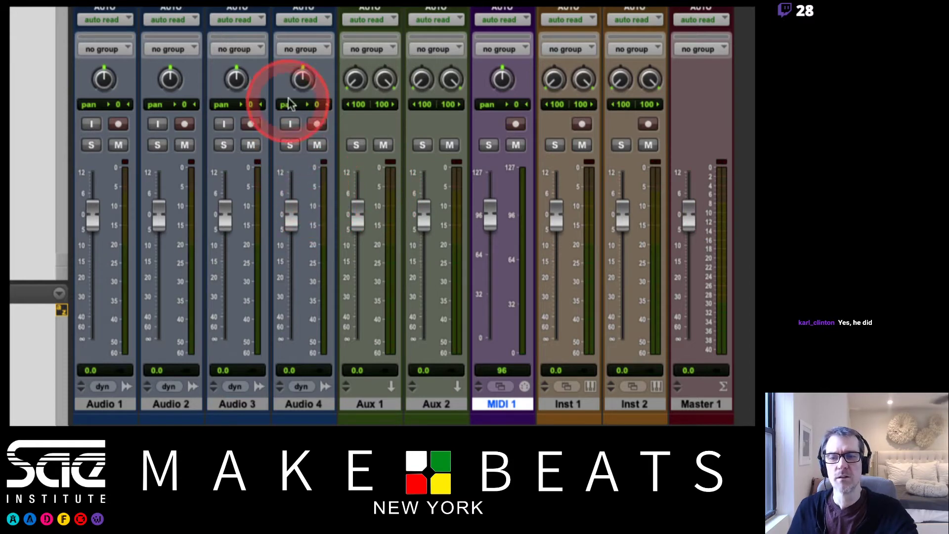
Try the pan controls on Audio 4 and Aux 1, returning Audio 4's pan to center
{"action": "left_click_drag", "start_coordinate": [303, 81], "coordinate": [299, 59]}
{"action": "left_click", "coordinate": [303, 79], "text": "alt"}
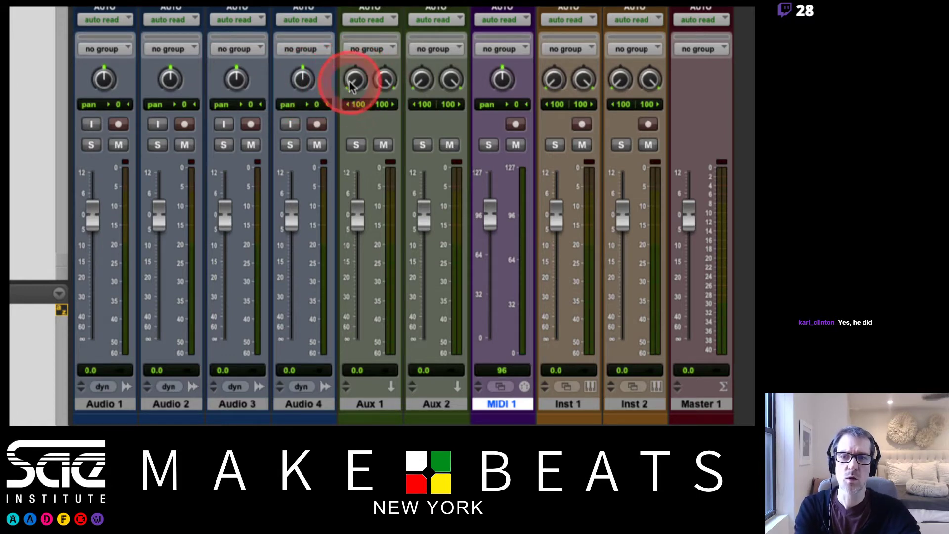
{"action": "left_click_drag", "start_coordinate": [356, 81], "coordinate": [366, 121]}
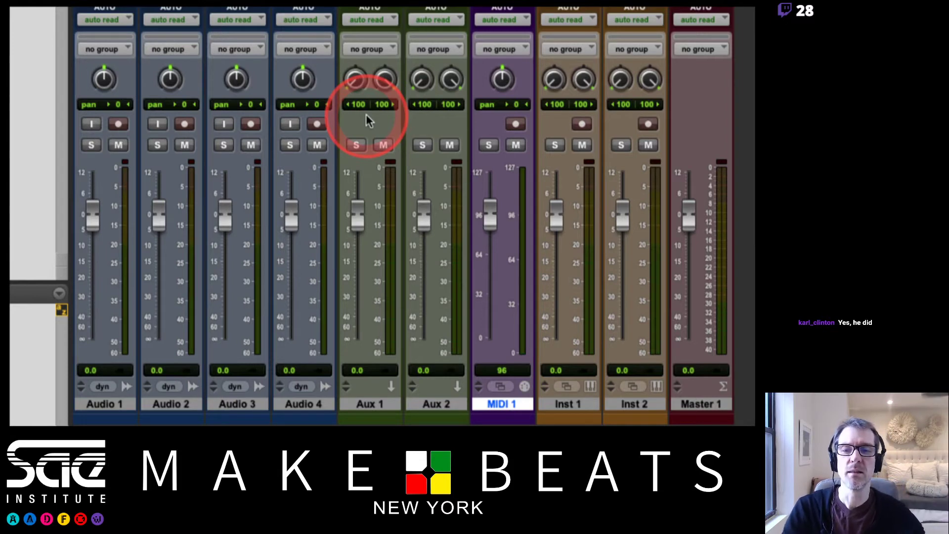
{"action": "mouse_move", "coordinate": [302, 79]}
{"action": "left_mouse_down"}
{"action": "mouse_move", "coordinate": [296, 90]}
{"action": "mouse_move", "coordinate": [289, 39]}
{"action": "mouse_move", "coordinate": [292, 77]}
{"action": "mouse_move", "coordinate": [304, 84]}
{"action": "left_mouse_up"}
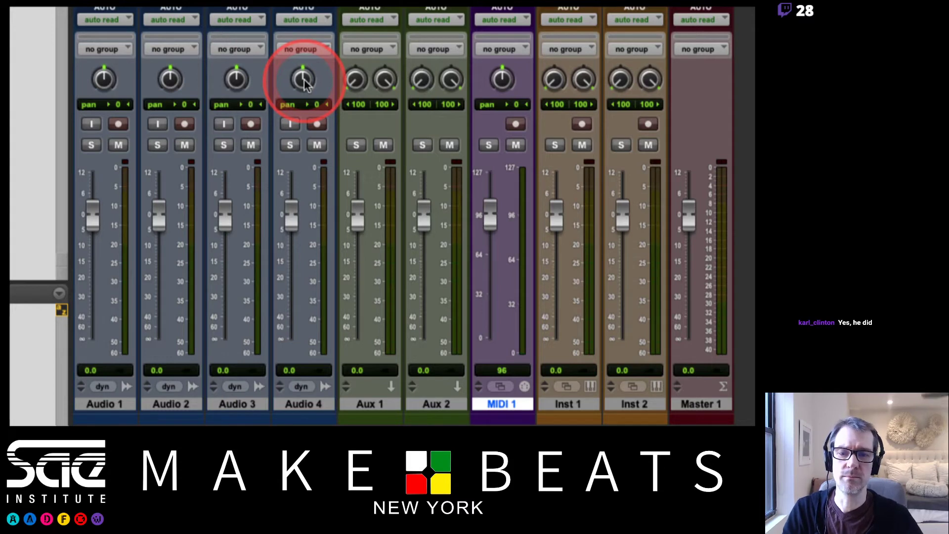
{"action": "left_click", "coordinate": [317, 122]}
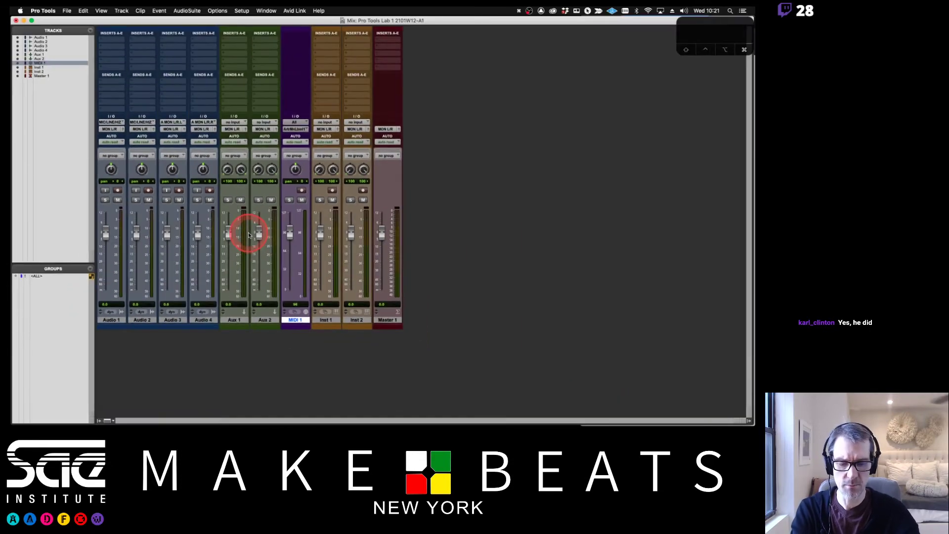
Switch to the Edit window and set Audio 4's track height to medium
{"action": "key", "text": "super+equal"}
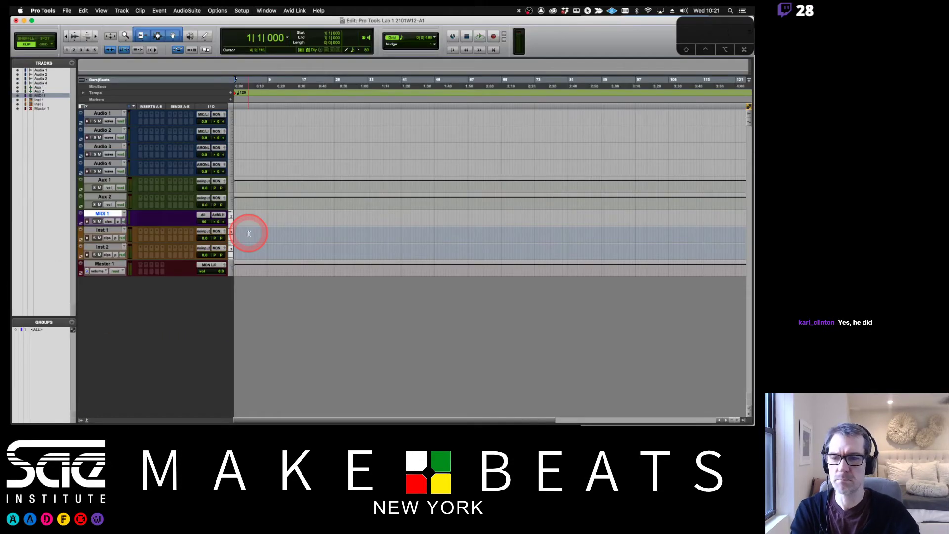
{"action": "left_click", "coordinate": [233, 171]}
{"action": "left_click", "coordinate": [240, 179]}
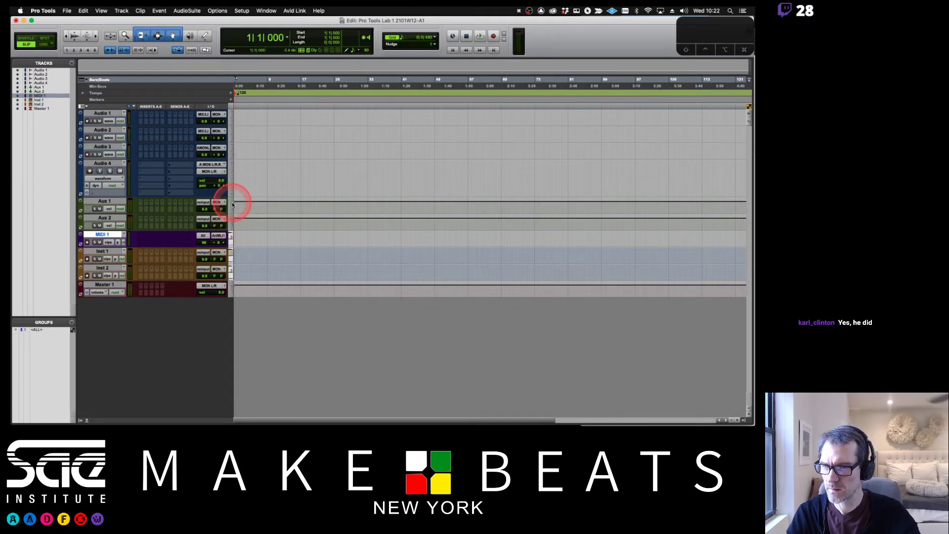
Create a stereo audio track directly below Audio 4 and set the new track's height to large
{"action": "left_click", "coordinate": [95, 164]}
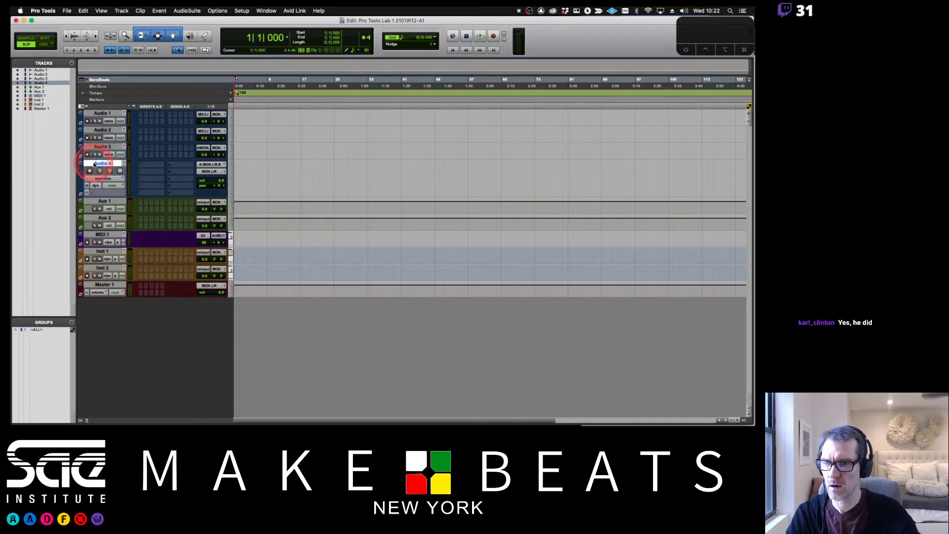
{"action": "key", "text": "shift+super+n"}
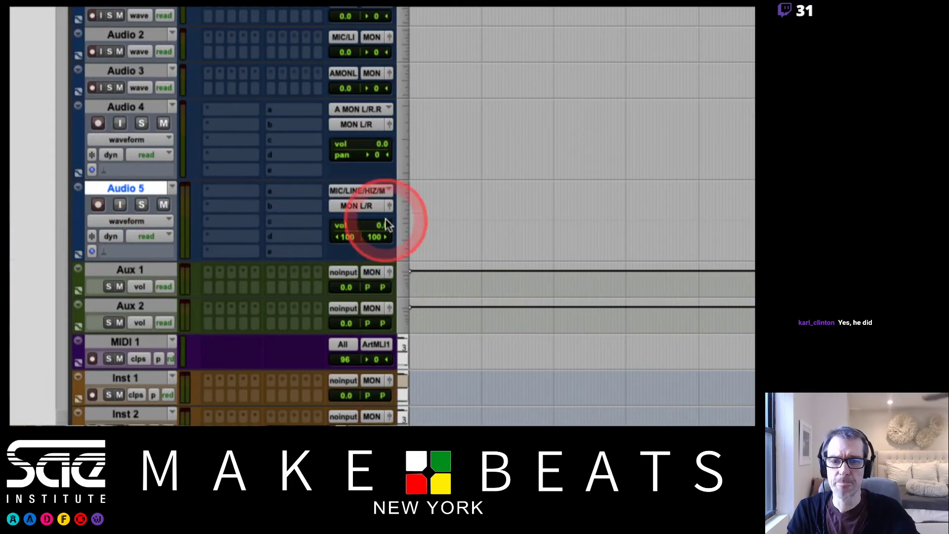
{"action": "left_click", "coordinate": [402, 205]}
{"action": "left_click", "coordinate": [414, 230]}
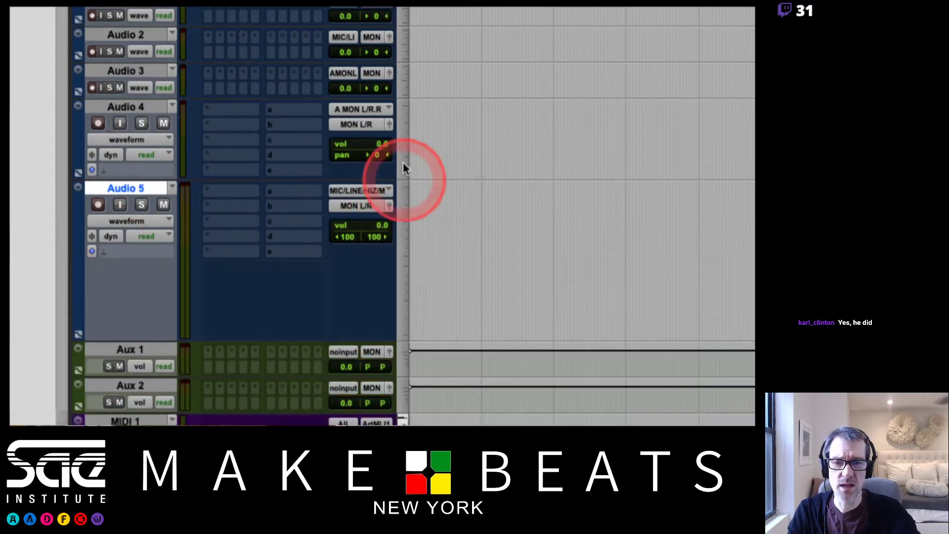
Set Audio 4's track height to large
{"action": "left_click", "coordinate": [404, 143]}
{"action": "left_click", "coordinate": [407, 151]}
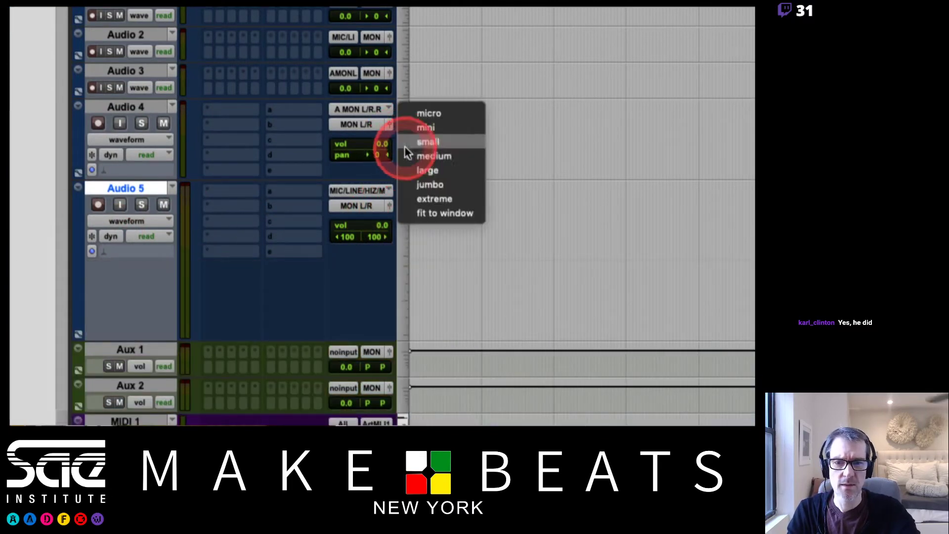
{"action": "left_click", "coordinate": [408, 166]}
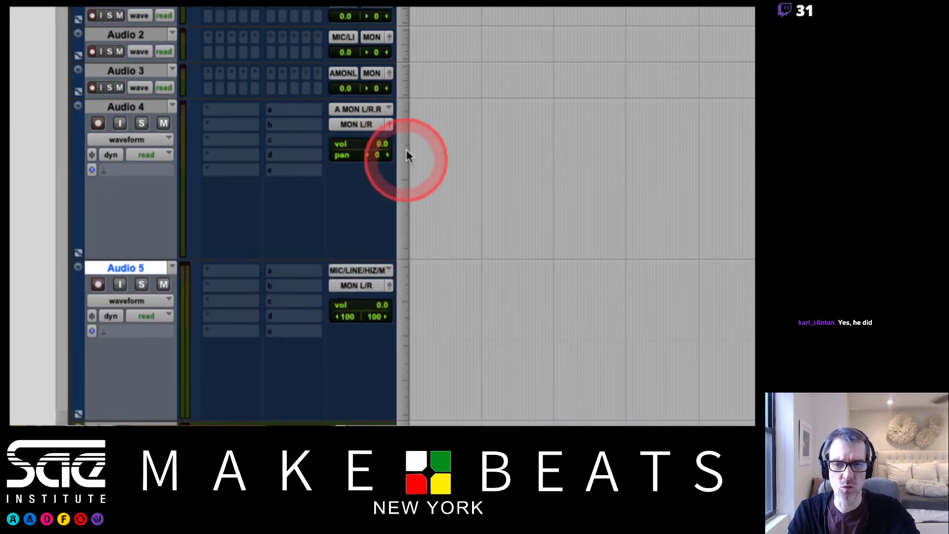
Shrink Audio 4's track height to small and set it back to large
{"action": "left_click", "coordinate": [400, 181]}
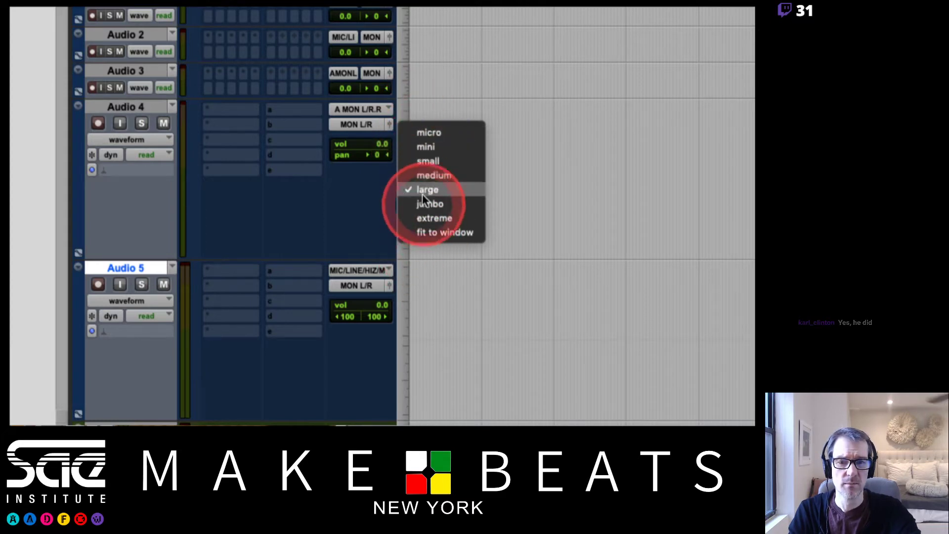
{"action": "left_click", "coordinate": [423, 156]}
{"action": "left_click", "coordinate": [406, 124]}
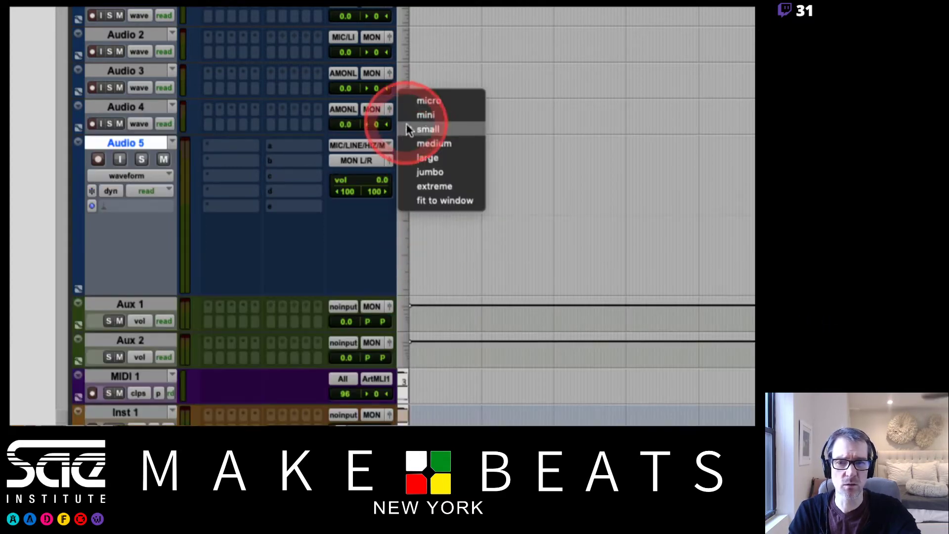
{"action": "left_click", "coordinate": [418, 159]}
{"action": "left_click_drag", "start_coordinate": [417, 162], "coordinate": [400, 131]}
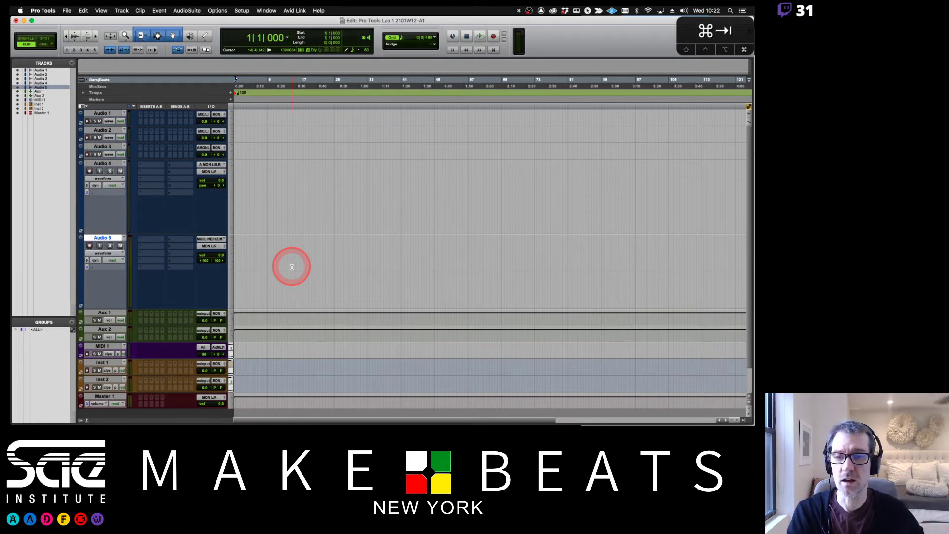
Switch to the PDF in Preview and go back to the PT Track Types page
{"action": "key", "text": "super+Tab"}
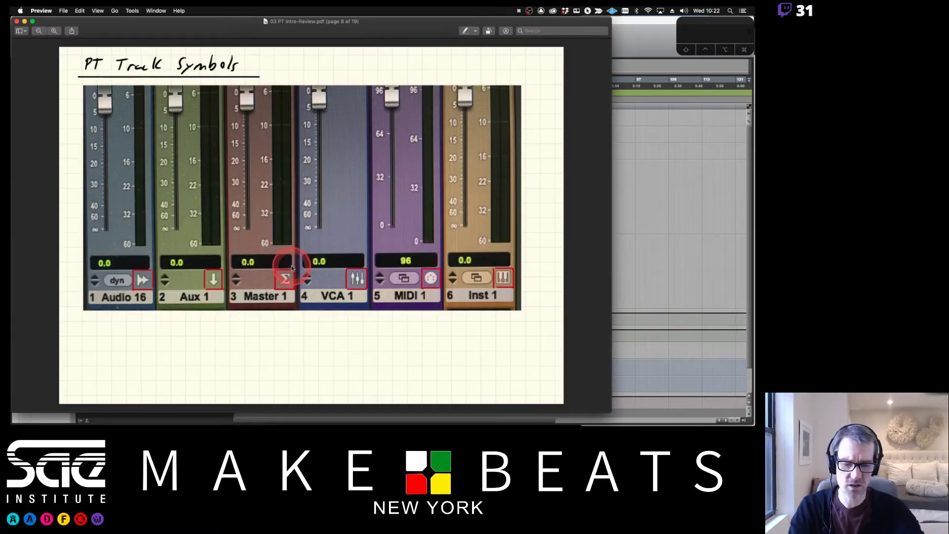
{"action": "key", "text": "Left"}
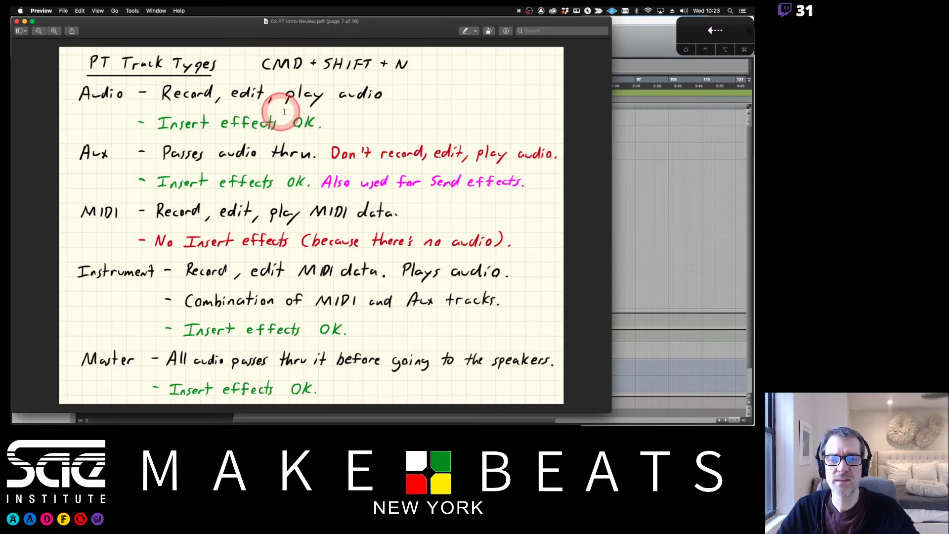
Switch to Pro Tools and show the session's Mix window
{"action": "left_click", "coordinate": [641, 43]}
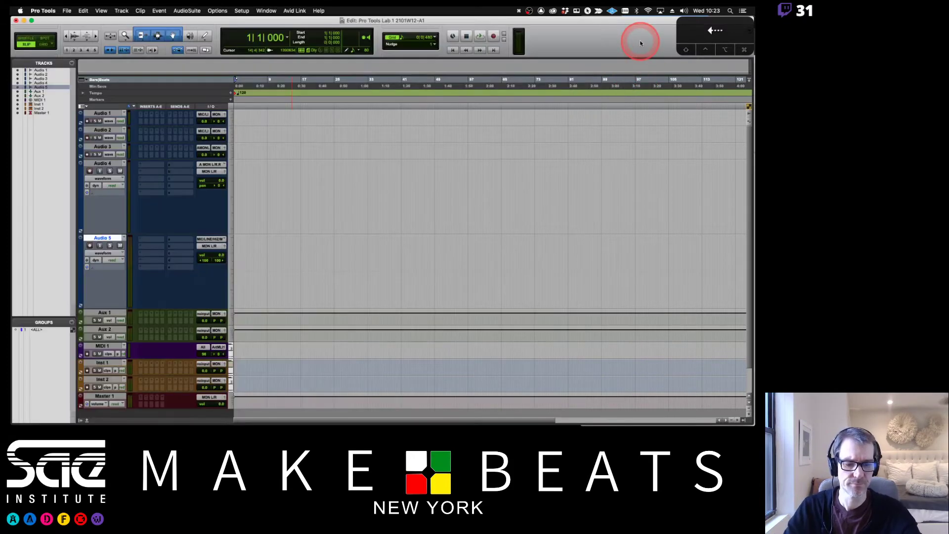
{"action": "key", "text": "super+equal"}
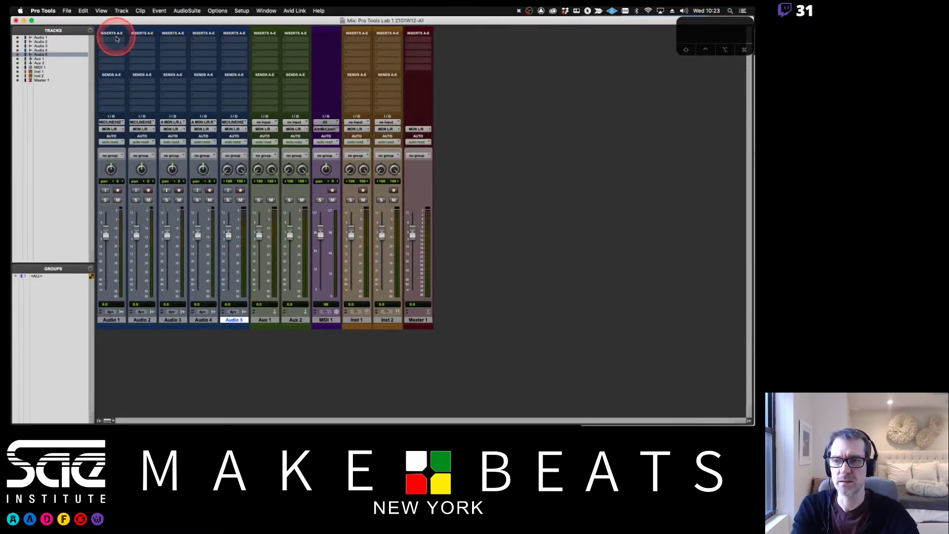
{"action": "left_click", "coordinate": [113, 39]}
{"action": "mouse_move", "coordinate": [126, 40]}
{"action": "mouse_move", "coordinate": [202, 43]}
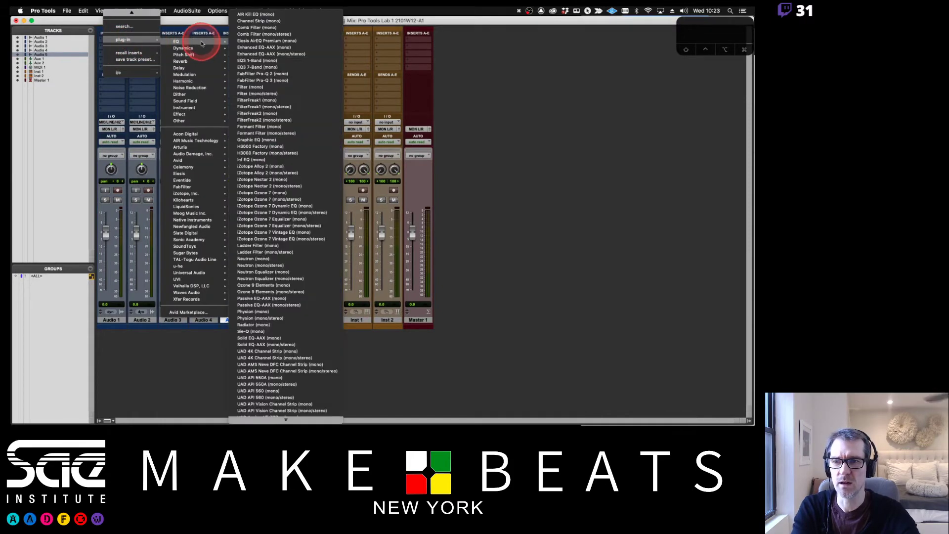
{"action": "left_click", "coordinate": [107, 44]}
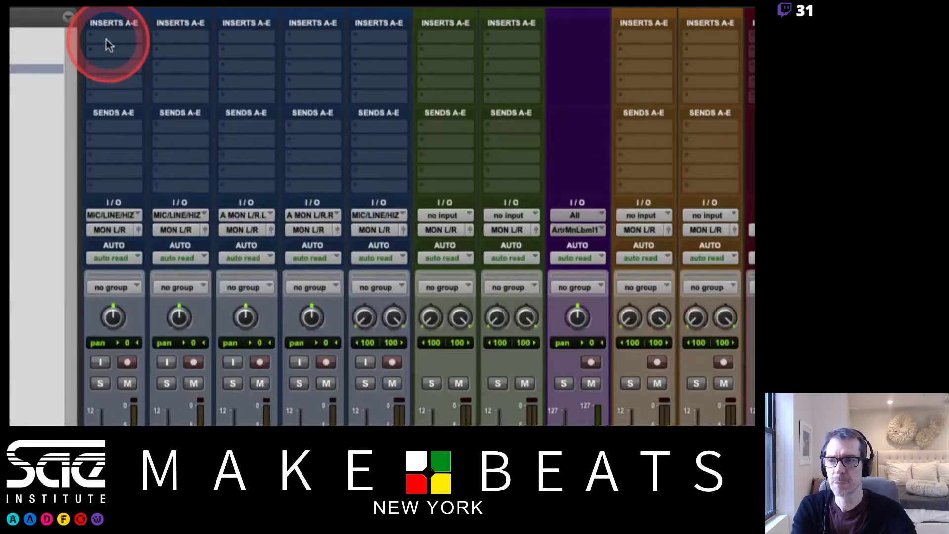
Insert the mono EQ3 7-Band plug-in in Audio 1's first insert slot and move its window over the channel strips
{"action": "left_click", "coordinate": [108, 42]}
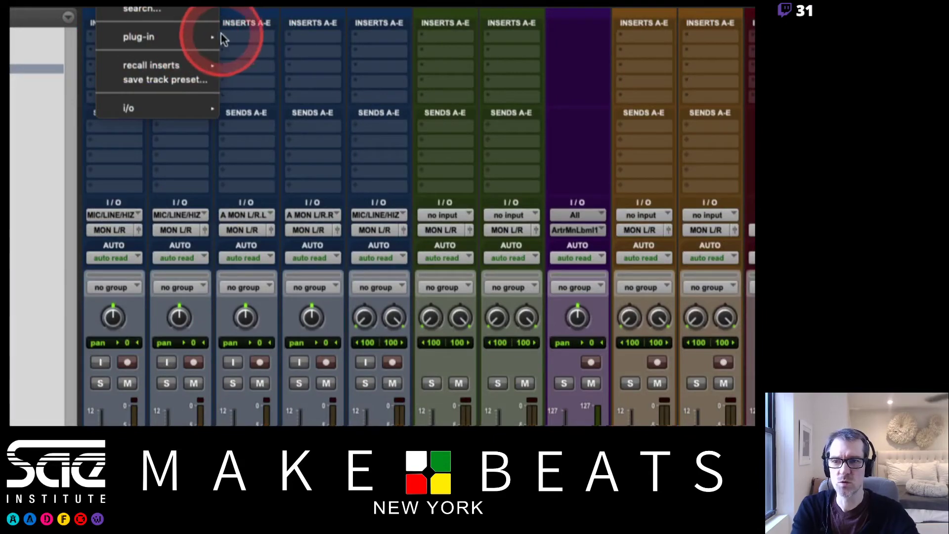
{"action": "mouse_move", "coordinate": [194, 39]}
{"action": "mouse_move", "coordinate": [247, 43]}
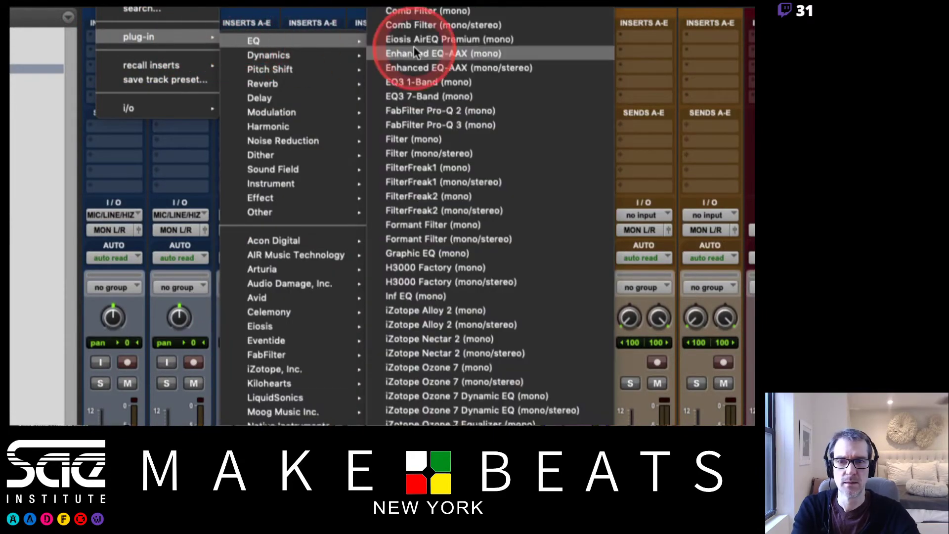
{"action": "left_click", "coordinate": [416, 94]}
{"action": "left_click_drag", "start_coordinate": [667, 110], "coordinate": [254, 36]}
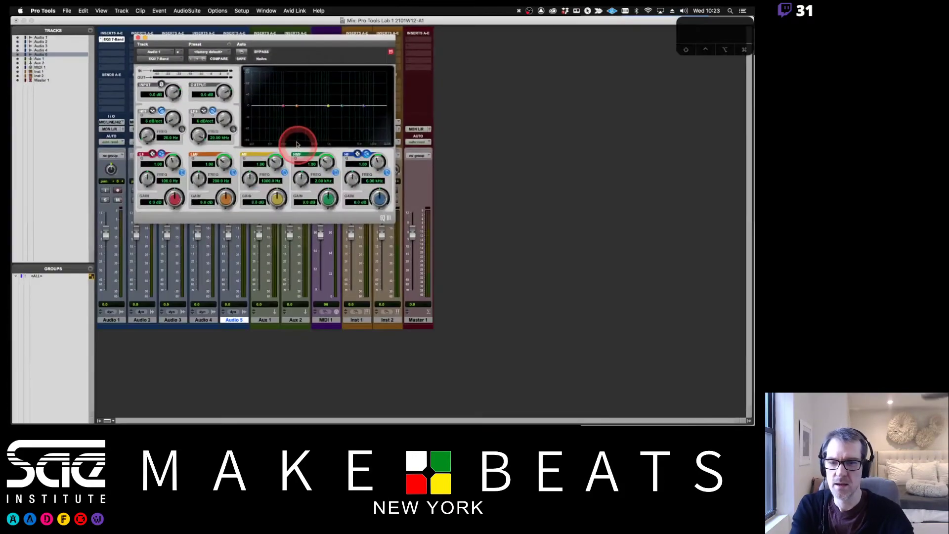
Close the EQ3 7-Band window and remove the plug-in from Audio 1's first insert slot
{"action": "left_click", "coordinate": [171, 33]}
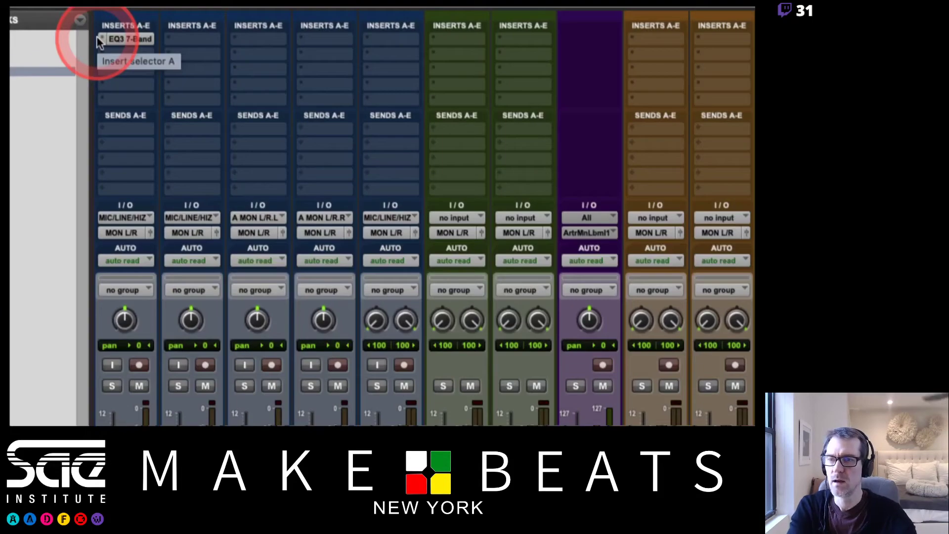
{"action": "left_click", "coordinate": [100, 38]}
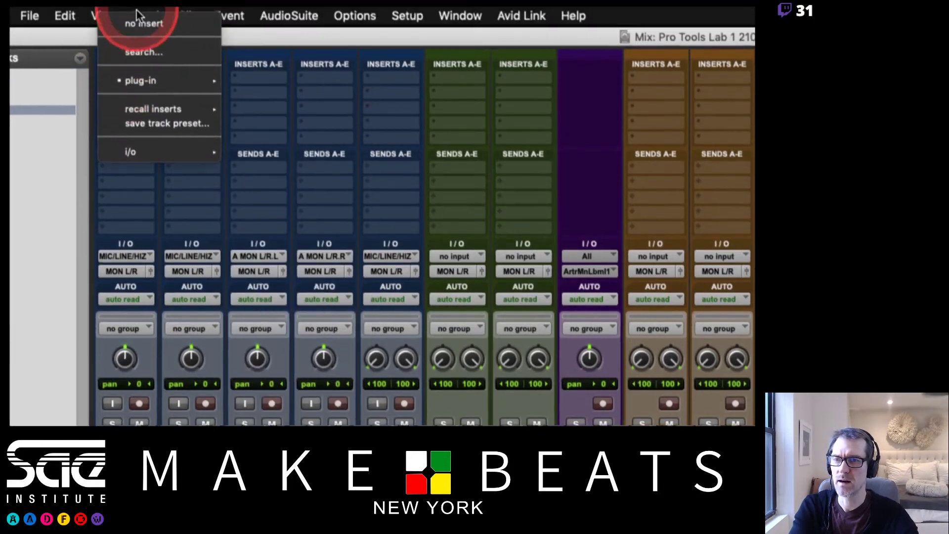
{"action": "left_click", "coordinate": [141, 25]}
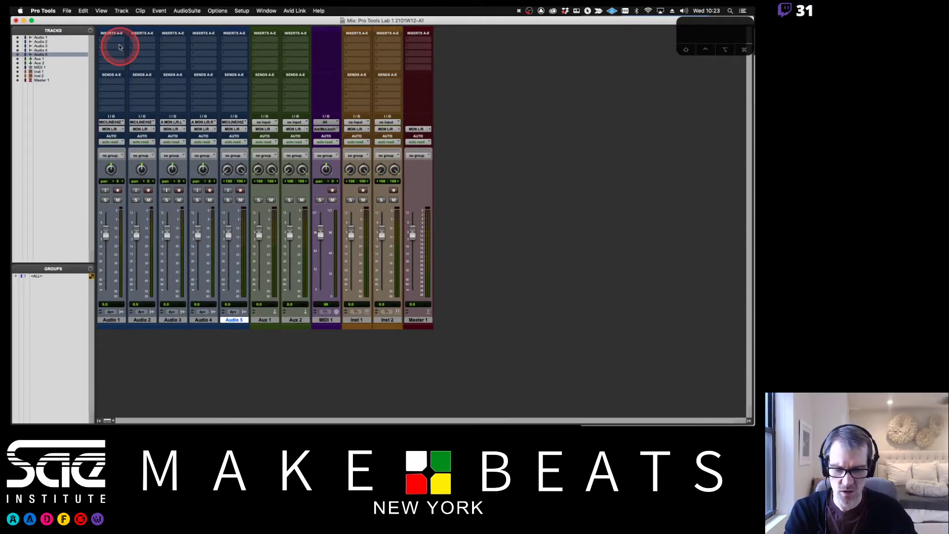
Switch to the PDF in Preview and examine the PT Track Types notes on aux tracks
{"action": "key", "text": "super+Tab"}
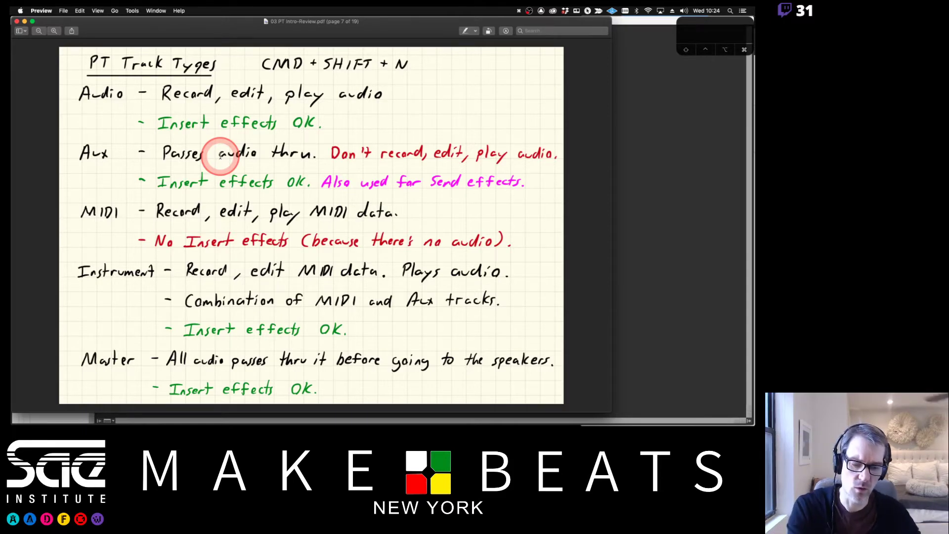
{"action": "key", "text": "super+equal"}
{"action": "key", "text": "super+minus"}
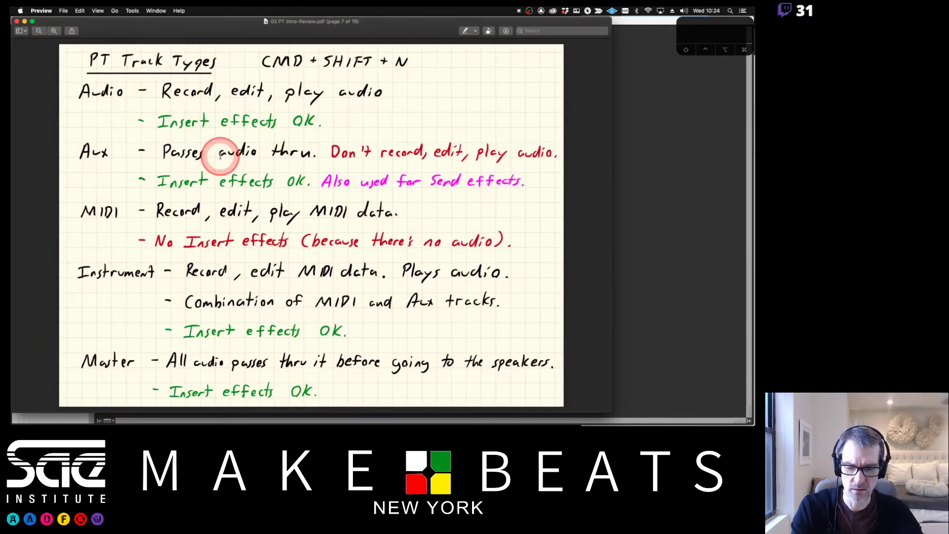
{"action": "key", "text": "super+equal"}
{"action": "key", "text": "super+equal"}
{"action": "key", "text": "super+equal"}
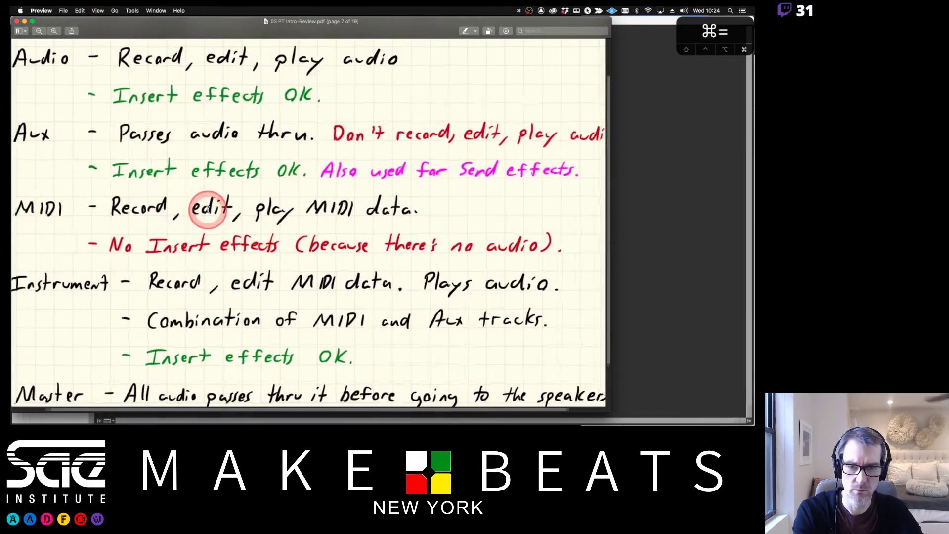
{"action": "key", "text": "super+minus"}
{"action": "key", "text": "super+minus"}
{"action": "key", "text": "super+minus"}
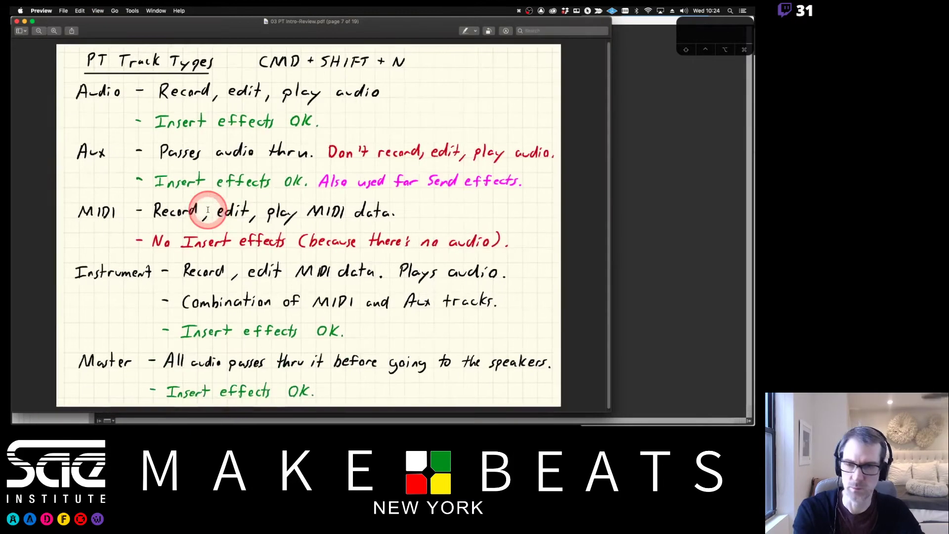
Return to the Edit window in Pro Tools and set Aux 1's track height to large
{"action": "key", "text": "super+Tab"}
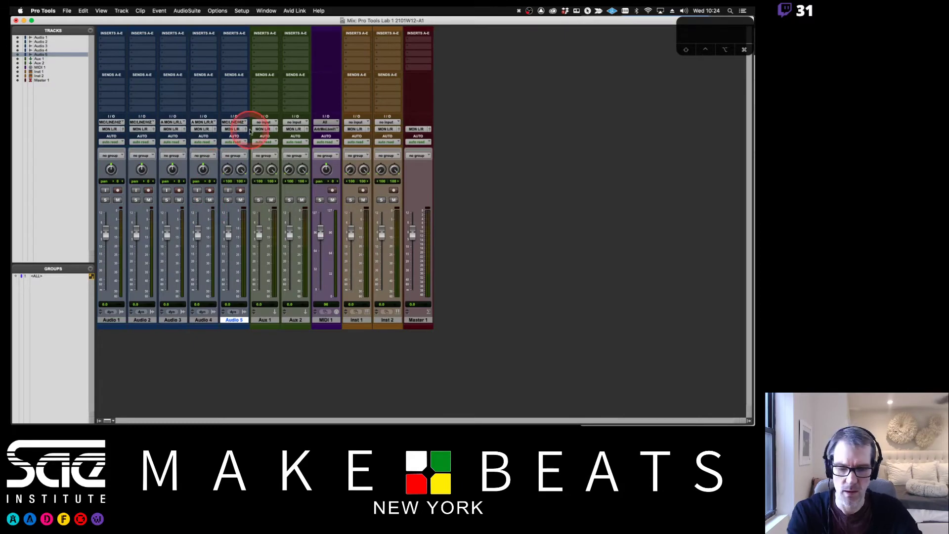
{"action": "key", "text": "super+equal"}
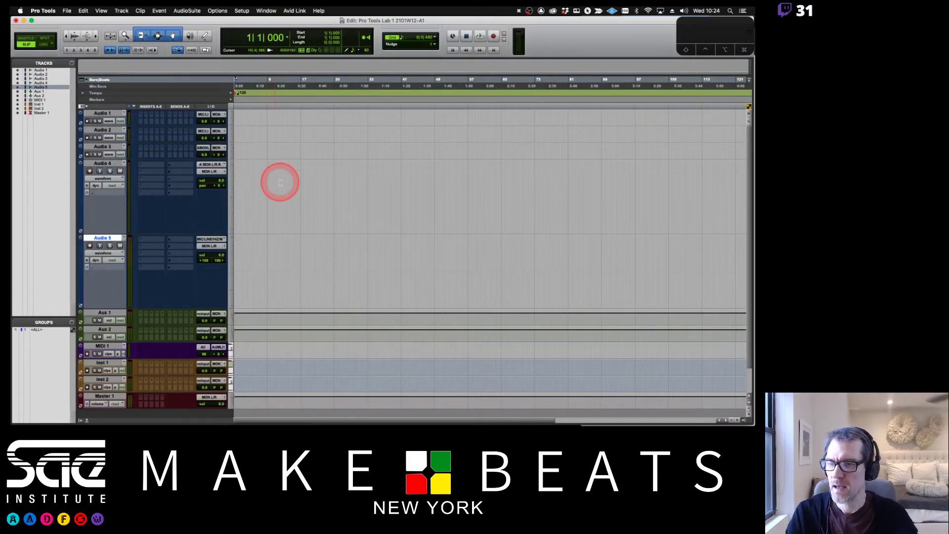
{"action": "left_click", "coordinate": [226, 319]}
{"action": "left_click", "coordinate": [233, 314]}
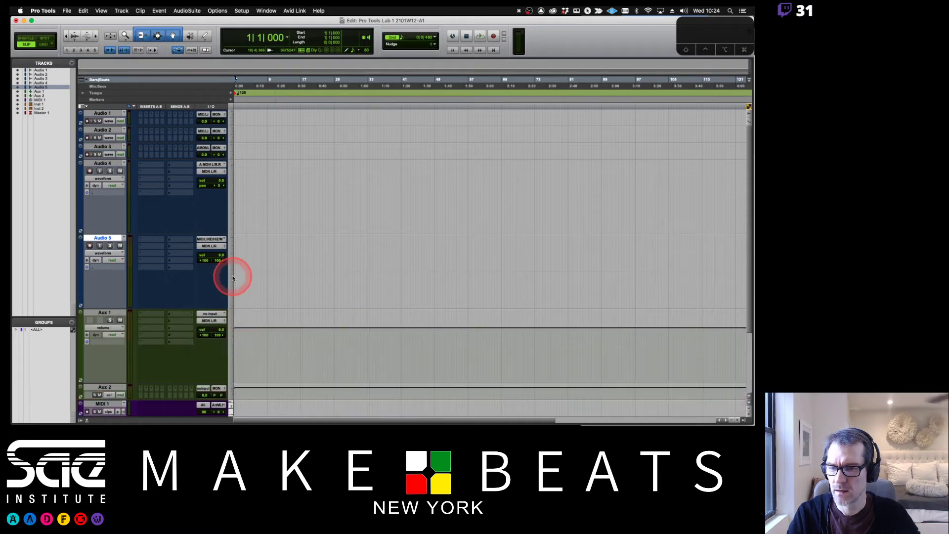
Switch to Finder and open a window showing the Dodge drive
{"action": "key", "text": "super+Tab"}
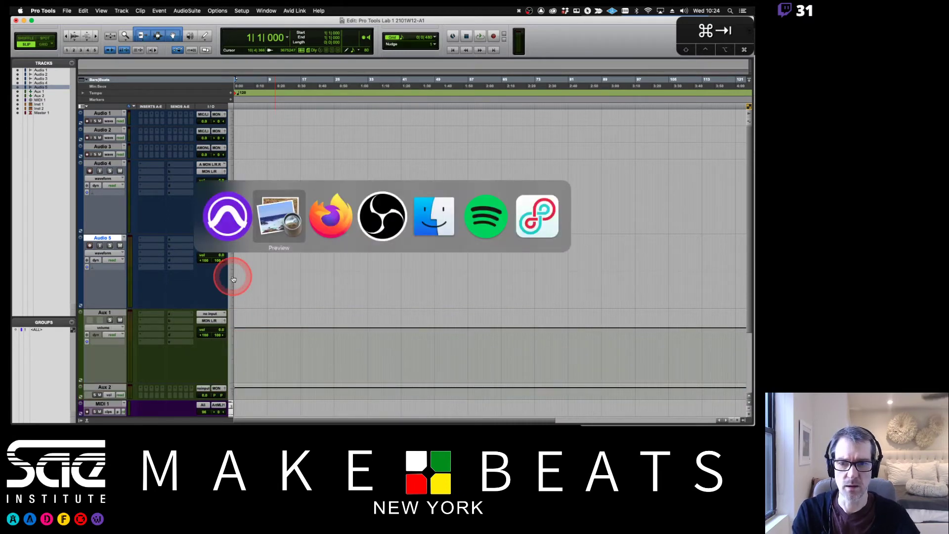
{"action": "key", "text": "super+Tab"}
{"action": "key", "text": "super+Tab"}
{"action": "key", "text": "super+Tab"}
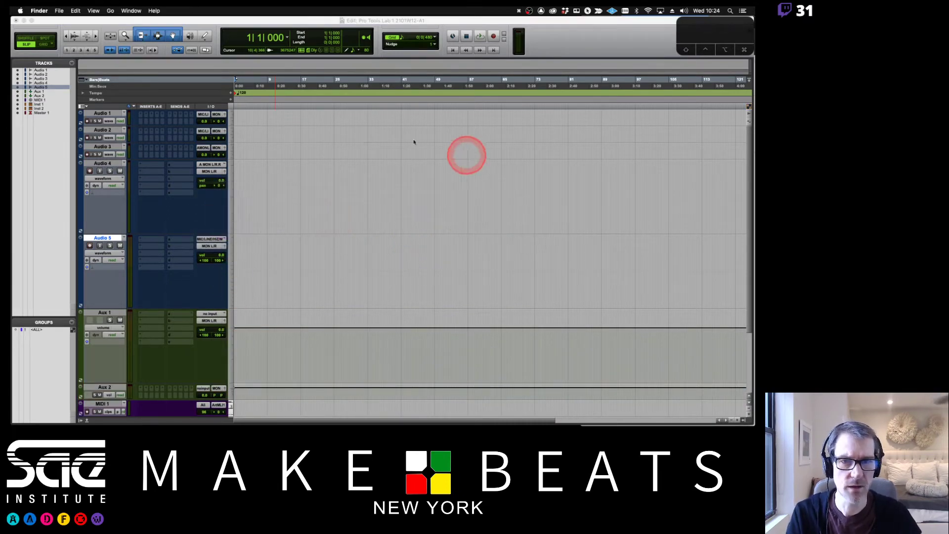
{"action": "key", "text": "ctrl+Up"}
{"action": "left_click", "coordinate": [649, 243]}
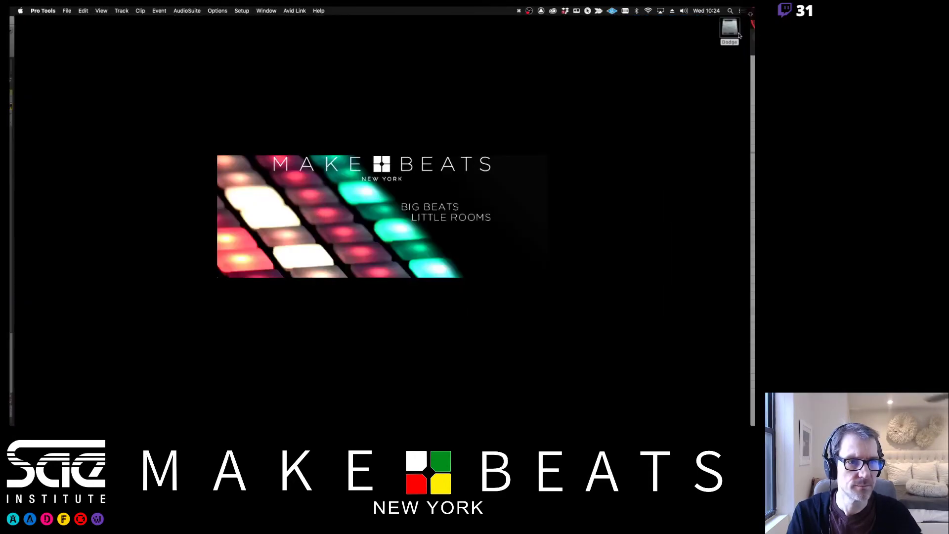
{"action": "key", "text": "super+Tab"}
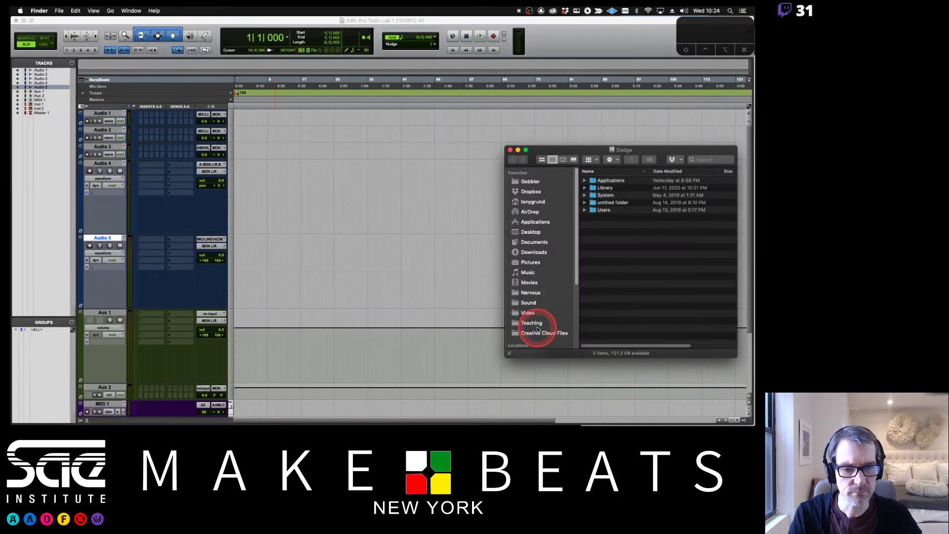
Extract PT 1 Lab.zip in the Teaching folder, check the extracted folder's audio files and return to Teaching
{"action": "left_click", "coordinate": [532, 323]}
{"action": "scroll", "coordinate": [625, 294], "scroll_direction": "down", "scroll_amount": 10}
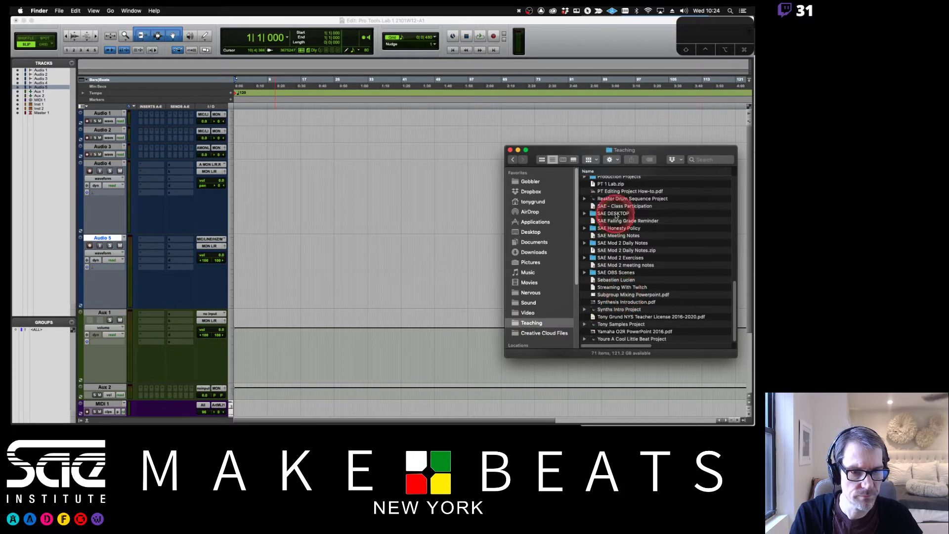
{"action": "double_click", "coordinate": [612, 184]}
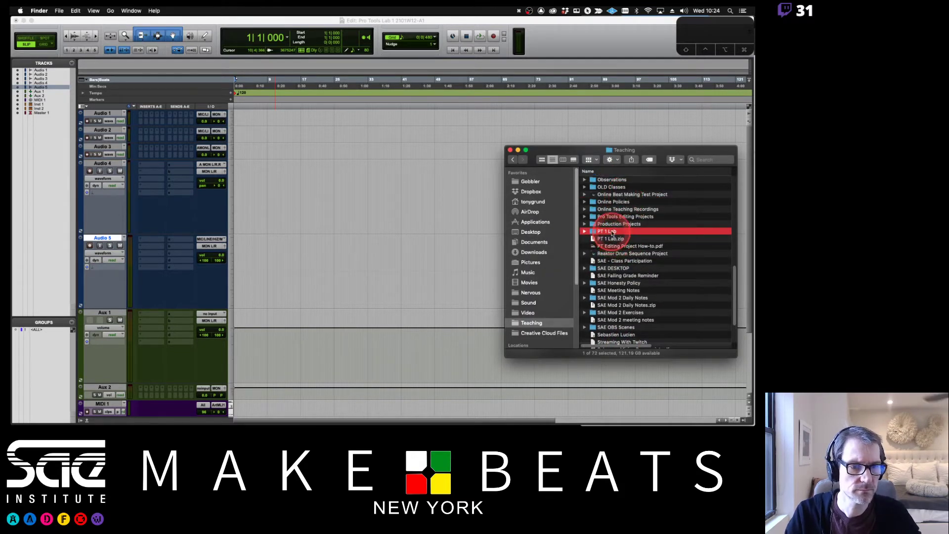
{"action": "double_click", "coordinate": [612, 234]}
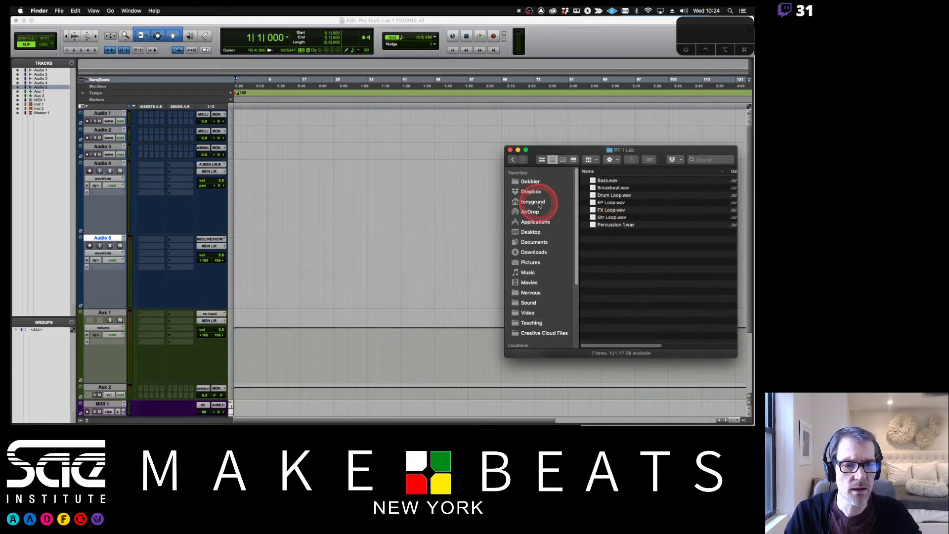
{"action": "left_click", "coordinate": [512, 160]}
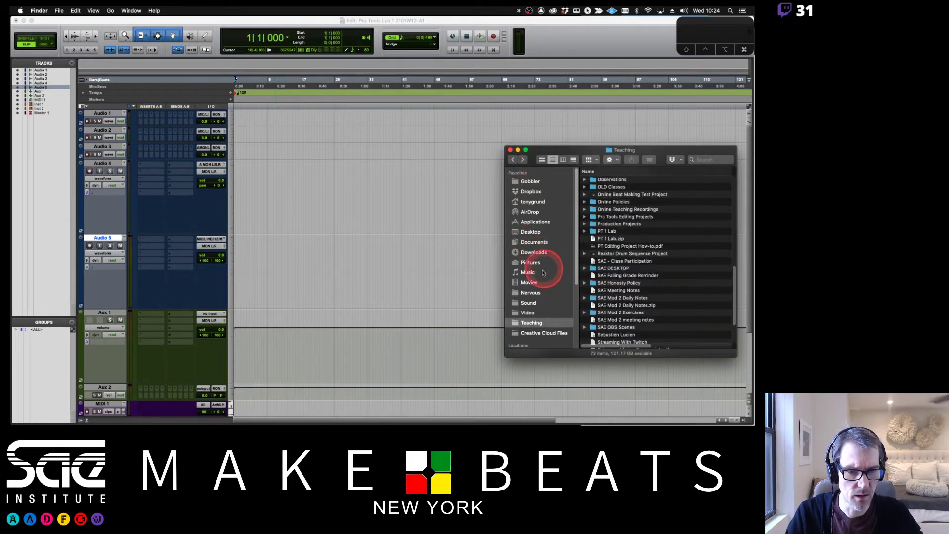
Open Sound's Pro Tools Projects folder in a second Finder window and place it beside the Teaching window
{"action": "left_click", "coordinate": [528, 302], "text": "super"}
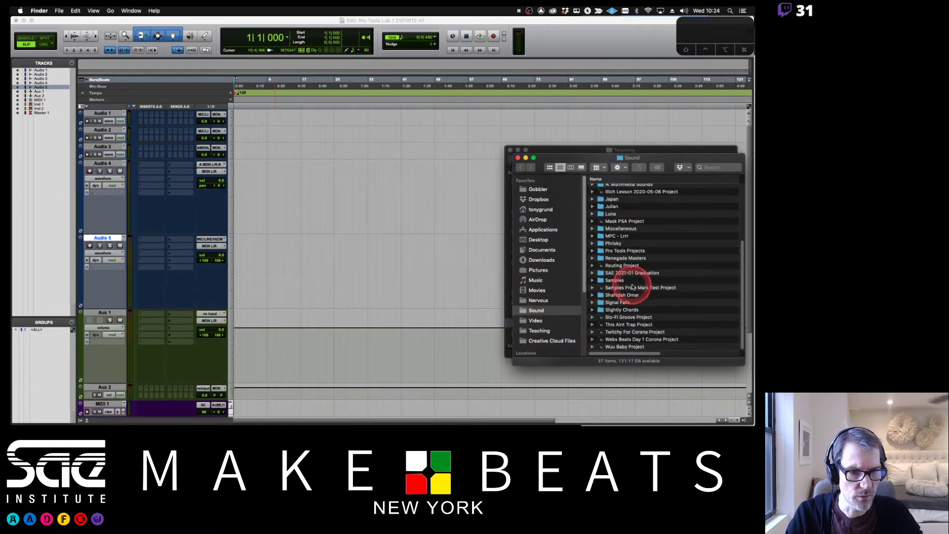
{"action": "double_click", "coordinate": [619, 251]}
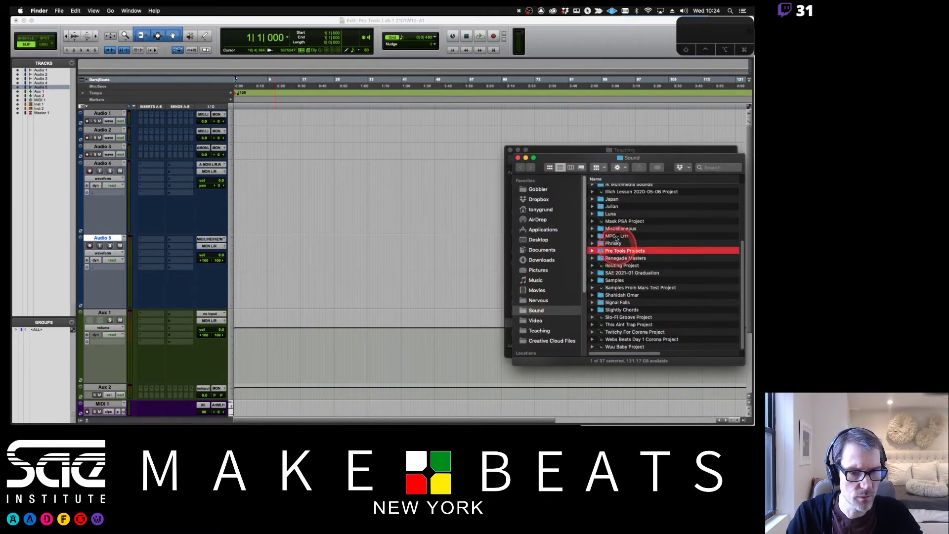
{"action": "left_click_drag", "start_coordinate": [590, 159], "coordinate": [339, 149]}
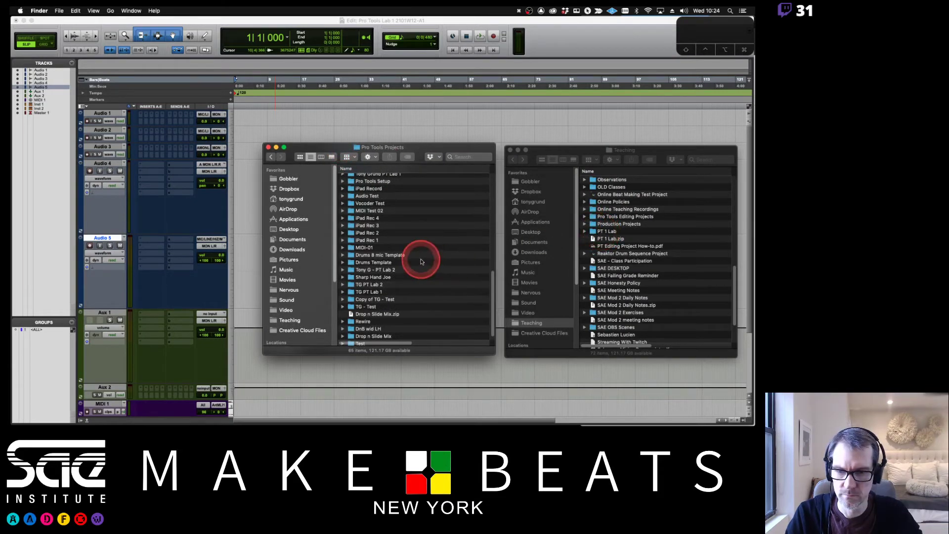
{"action": "scroll", "coordinate": [421, 262], "scroll_direction": "down", "scroll_amount": 1}
{"action": "scroll", "coordinate": [423, 261], "scroll_direction": "up", "scroll_amount": 5}
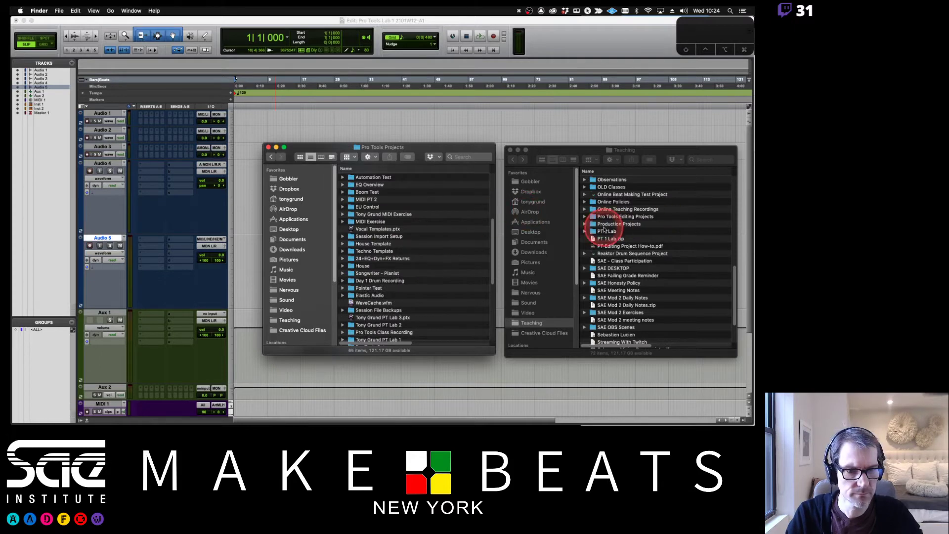
Move the extracted PT 1 Lab folder into Pro Tools Projects as "PT 1 Lab Audio Files" and close the Teaching window
{"action": "left_click_drag", "start_coordinate": [611, 234], "coordinate": [435, 235]}
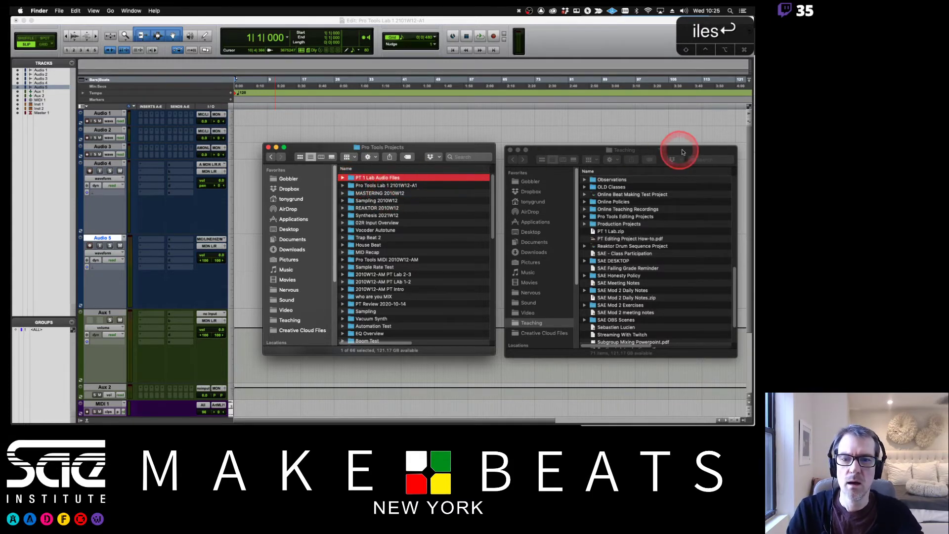
{"action": "left_click", "coordinate": [562, 152]}
{"action": "left_click", "coordinate": [510, 150]}
{"action": "left_click_drag", "start_coordinate": [468, 150], "coordinate": [716, 182]}
Switch to Pro Tools and show the Clips list in the Edit window
{"action": "left_click", "coordinate": [627, 27]}
{"action": "left_click", "coordinate": [751, 83]}
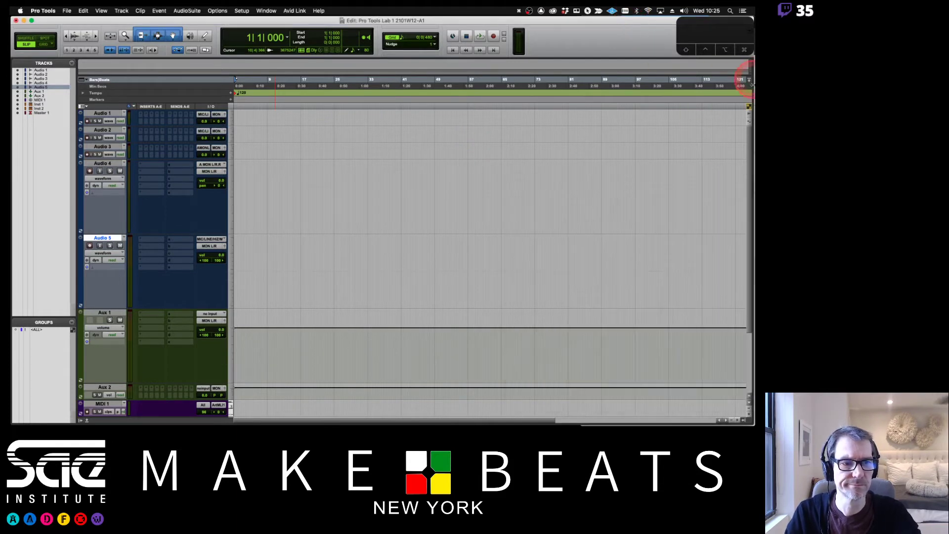
{"action": "left_click", "coordinate": [744, 420]}
Switch to Finder and import all seven WAV files from PT 1 Lab Audio Files into the session's Clips list
{"action": "key", "text": "super+Tab"}
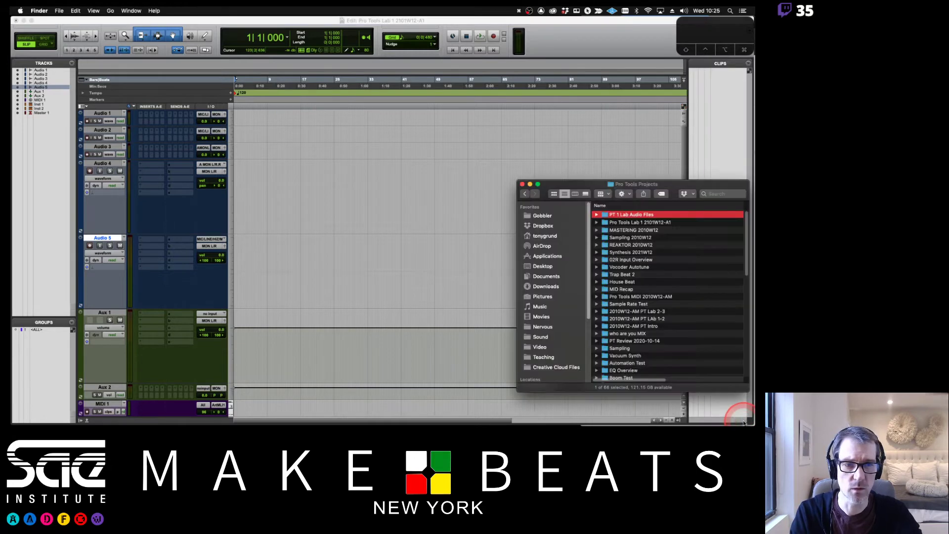
{"action": "double_click", "coordinate": [619, 214]}
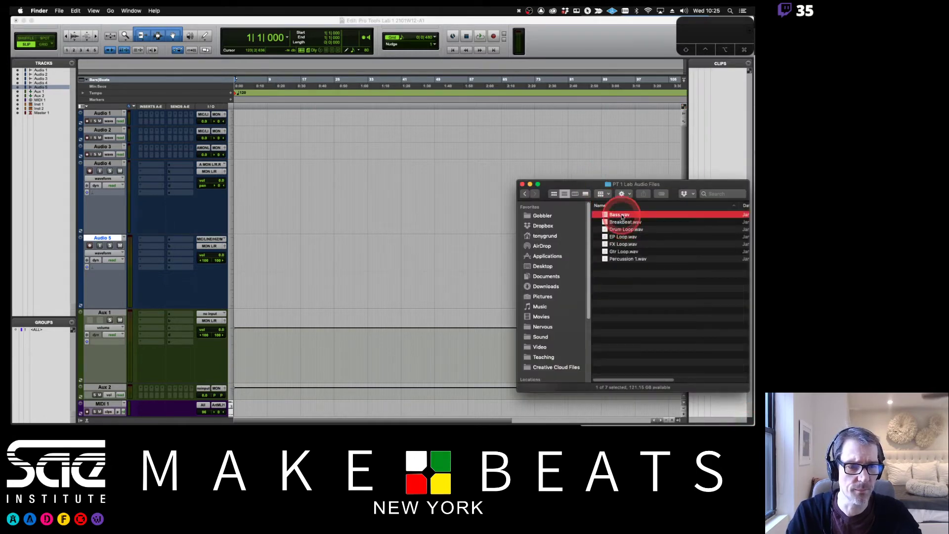
{"action": "left_click", "coordinate": [625, 260], "text": "shift"}
{"action": "left_click_drag", "start_coordinate": [626, 259], "coordinate": [665, 144]}
{"action": "left_click", "coordinate": [718, 118]}
{"action": "key", "text": "super+Tab"}
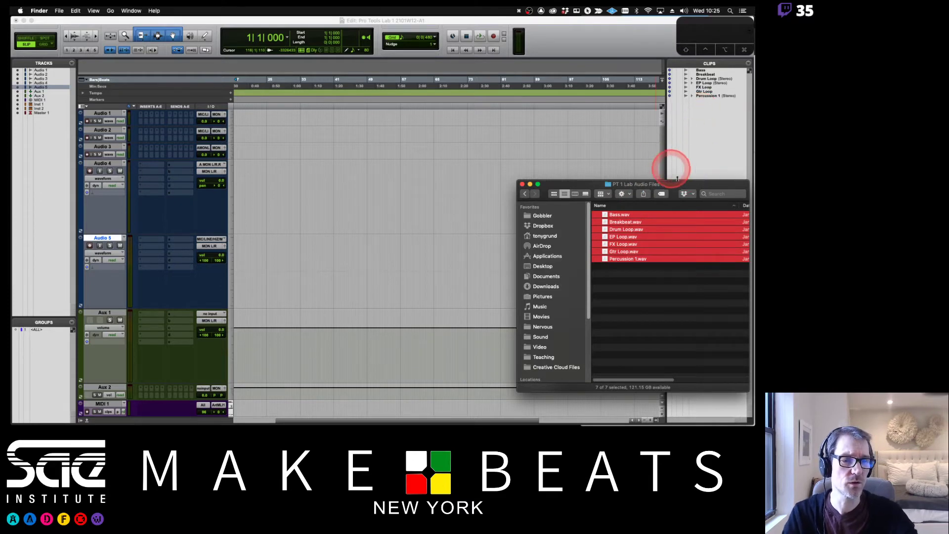
{"action": "left_click_drag", "start_coordinate": [686, 184], "coordinate": [688, 189]}
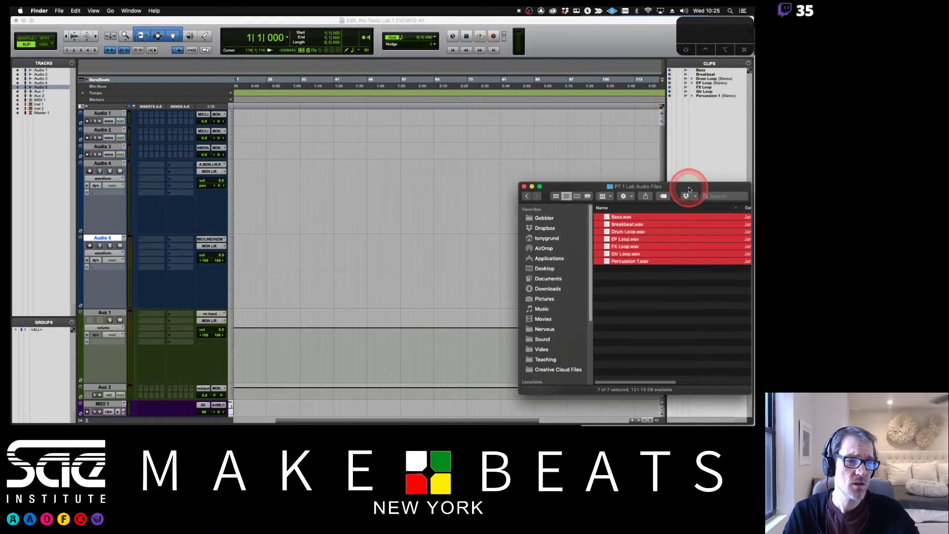
Switch to Pro Tools and place the Breakbeat clip on Audio 4 and the Drum Loop clip on Audio 5, both at the session start
{"action": "left_click", "coordinate": [621, 277]}
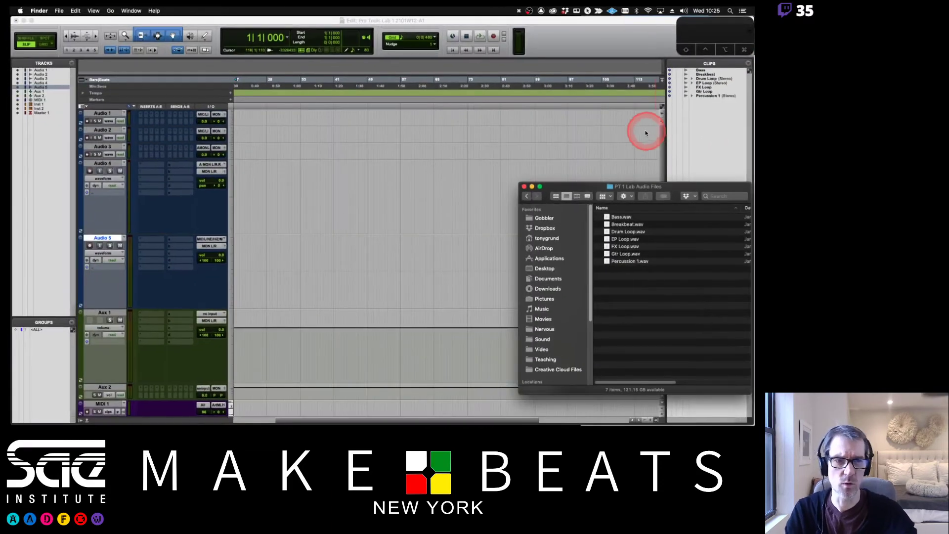
{"action": "left_click", "coordinate": [627, 30]}
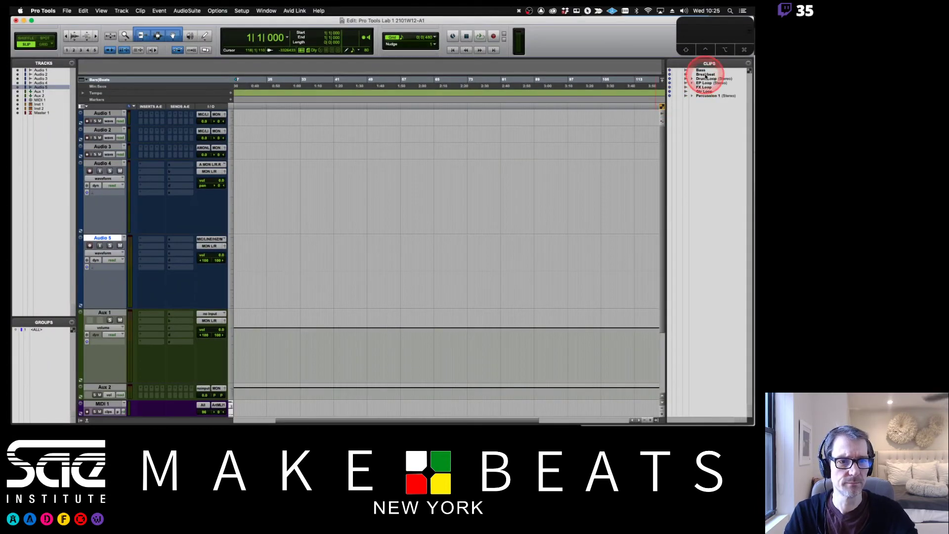
{"action": "left_click_drag", "start_coordinate": [707, 74], "coordinate": [218, 231]}
{"action": "key", "text": "super+bracketright"}
{"action": "key", "text": "super+bracketright"}
{"action": "key", "text": "super+bracketright"}
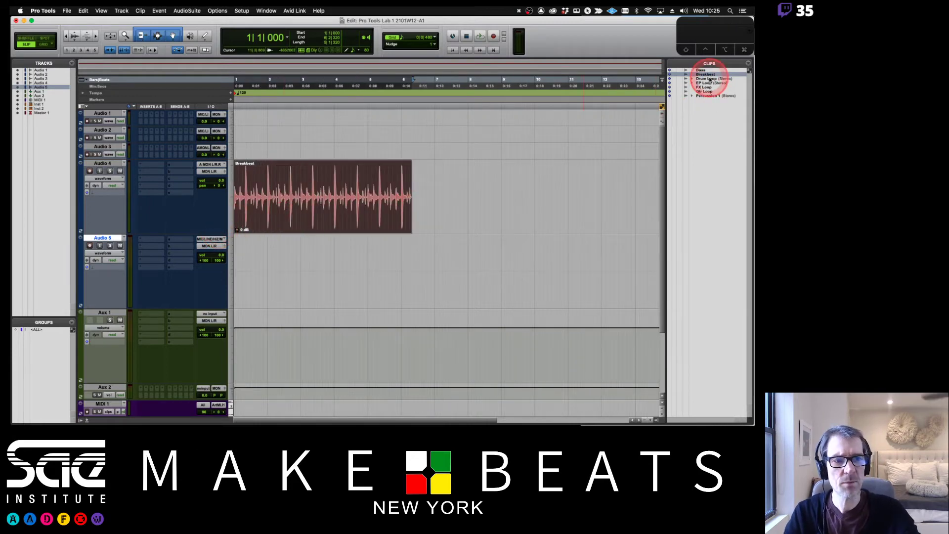
{"action": "left_click_drag", "start_coordinate": [708, 79], "coordinate": [194, 307]}
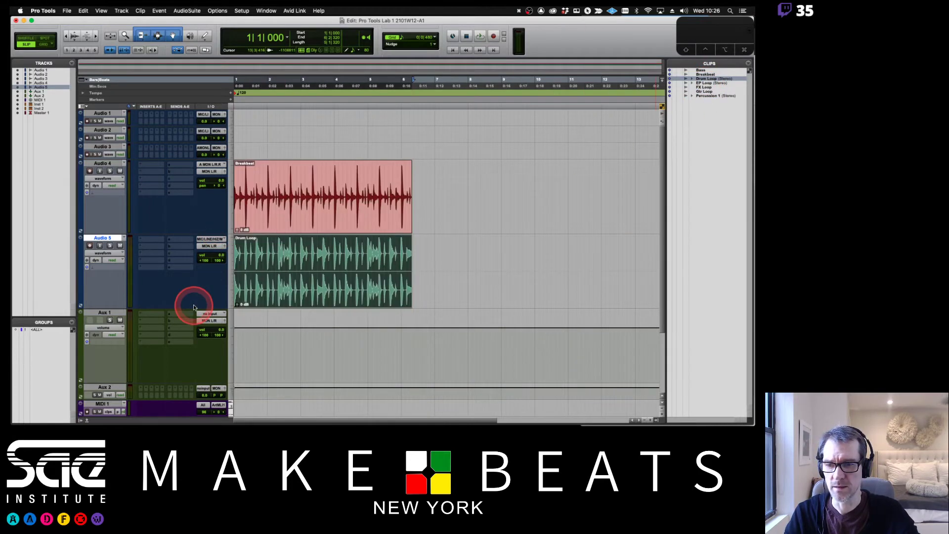
Examine the waveforms of the mono Breakbeat clip on Audio 4 and the stereo Drum Loop clip on Audio 5
{"action": "left_click", "coordinate": [255, 206]}
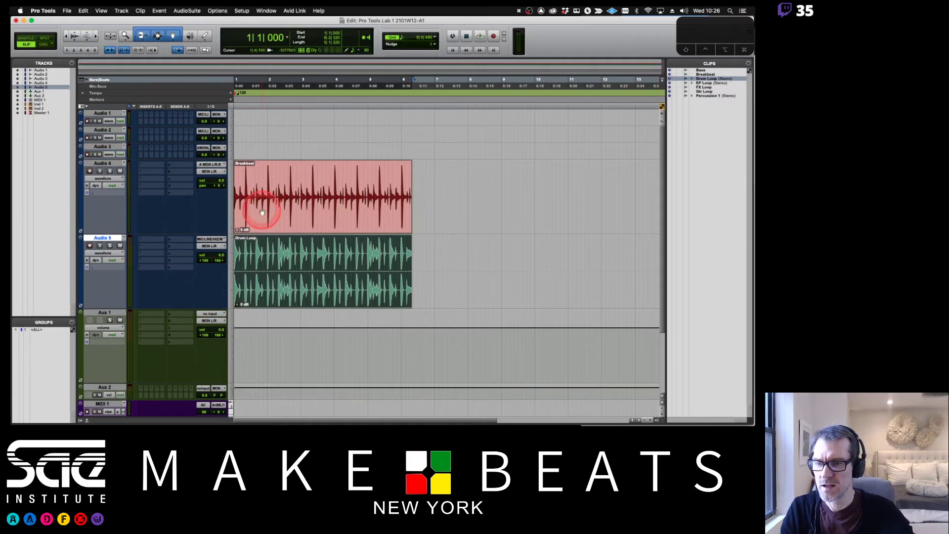
{"action": "left_click", "coordinate": [262, 305]}
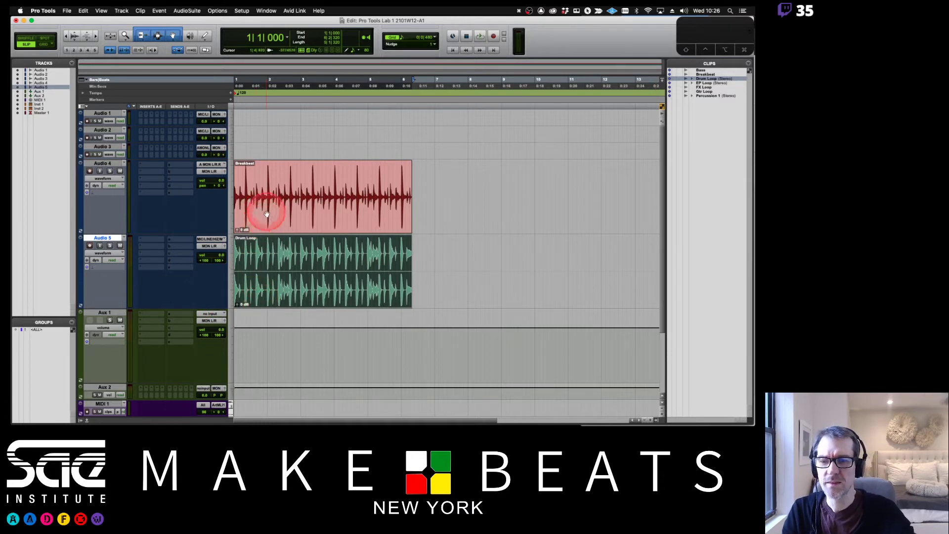
{"action": "left_click", "coordinate": [258, 198]}
{"action": "left_click", "coordinate": [275, 192]}
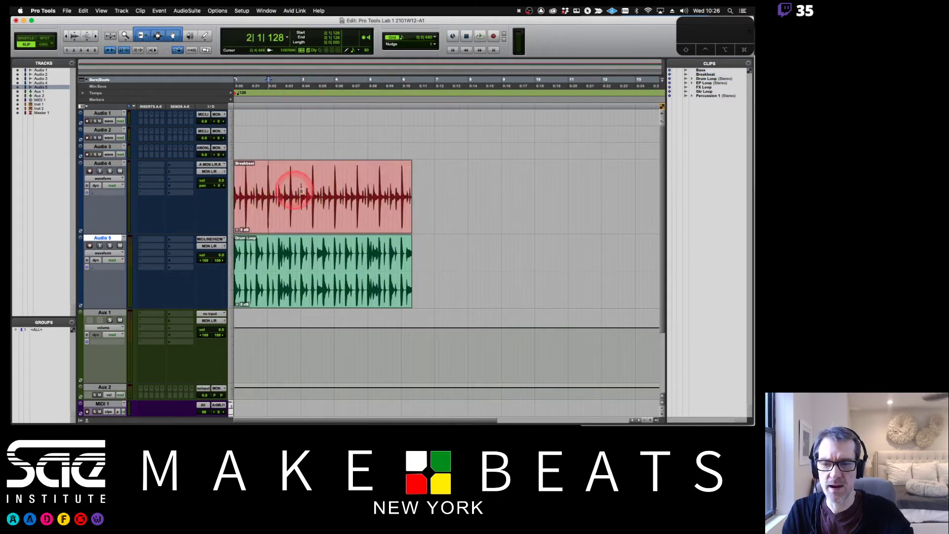
{"action": "key", "text": "super+bracketright"}
{"action": "key", "text": "super+bracketright"}
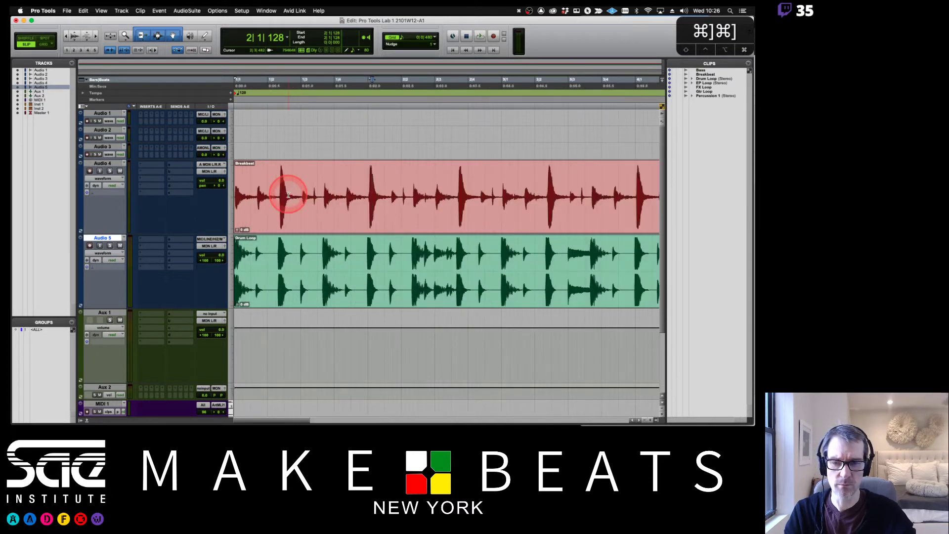
{"action": "left_click", "coordinate": [357, 294]}
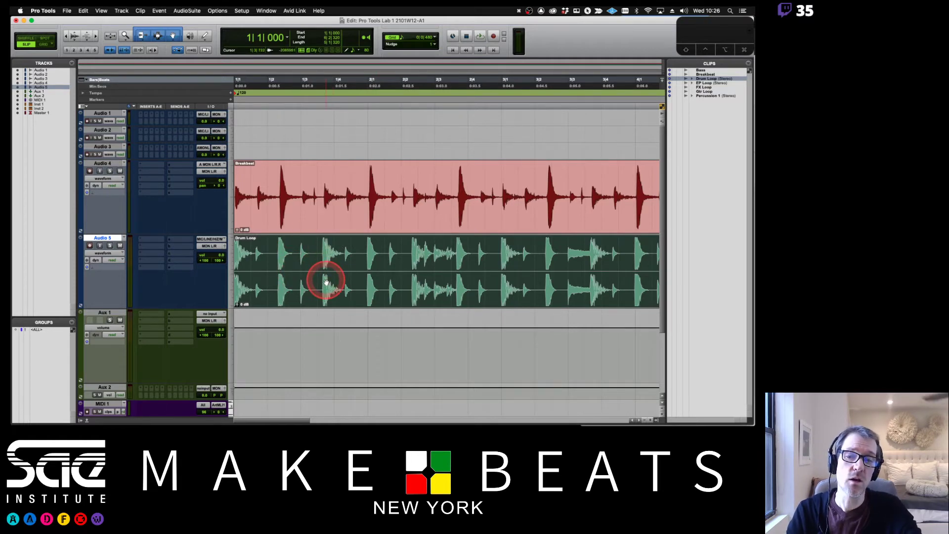
{"action": "key", "text": "super+bracketleft"}
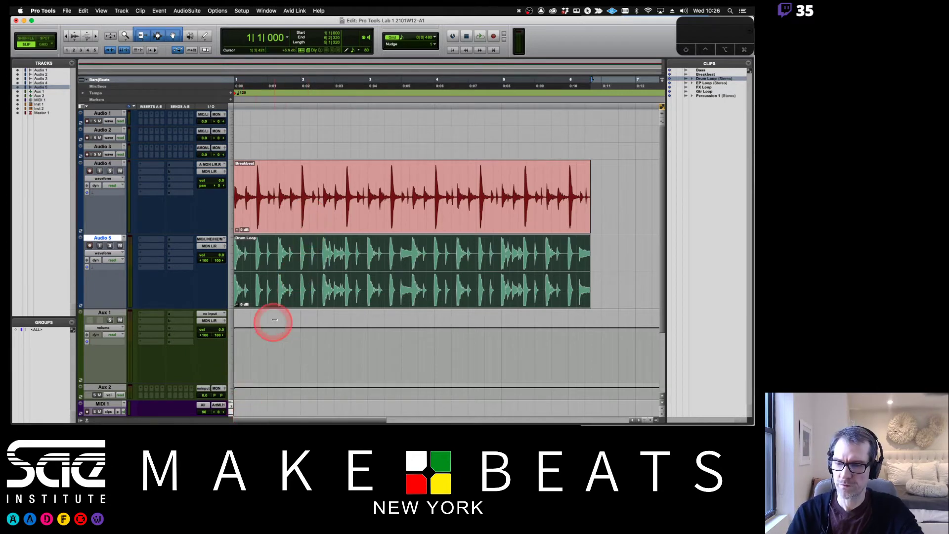
Try to move the Drum Loop clip from Audio 5 down onto the Aux 1 track
{"action": "scroll", "coordinate": [273, 321], "scroll_direction": "down", "scroll_amount": 3}
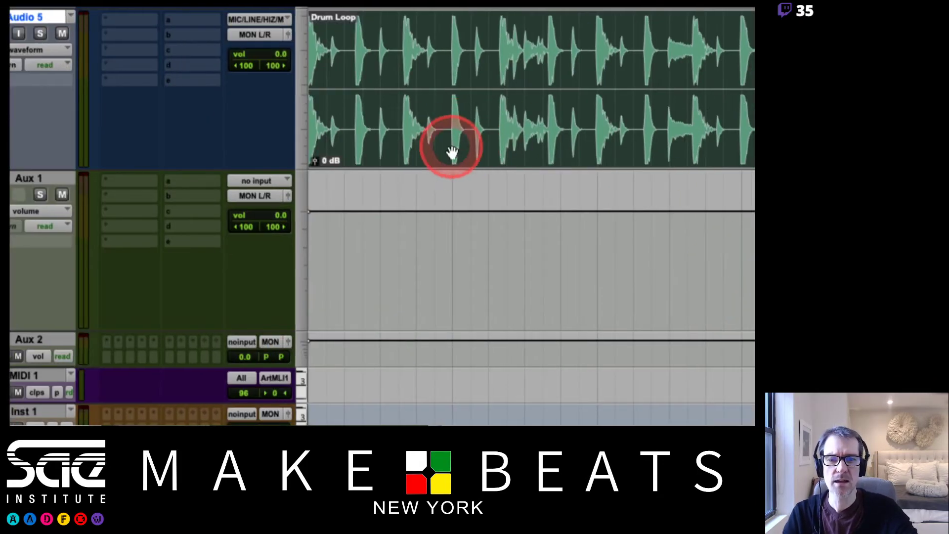
{"action": "left_click", "coordinate": [587, 148]}
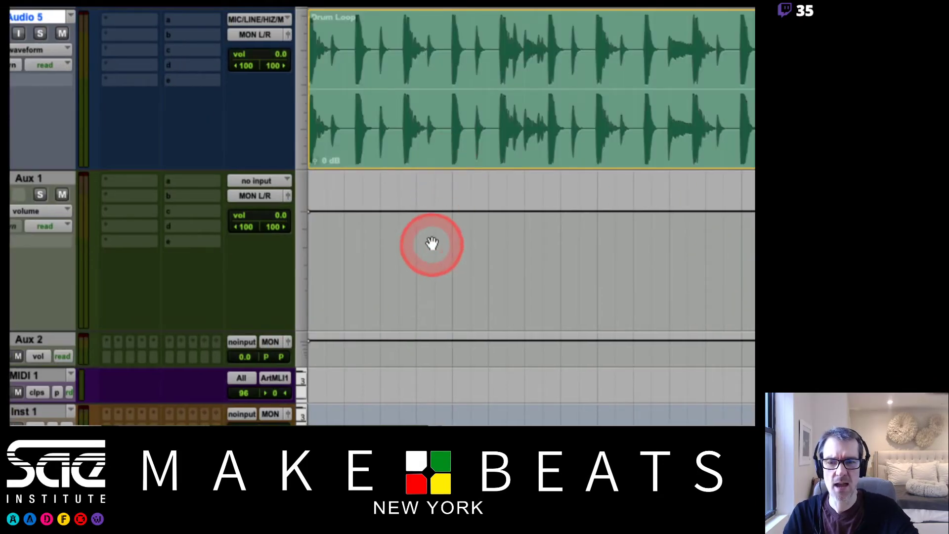
{"action": "left_click", "coordinate": [384, 294]}
{"action": "left_click", "coordinate": [381, 165]}
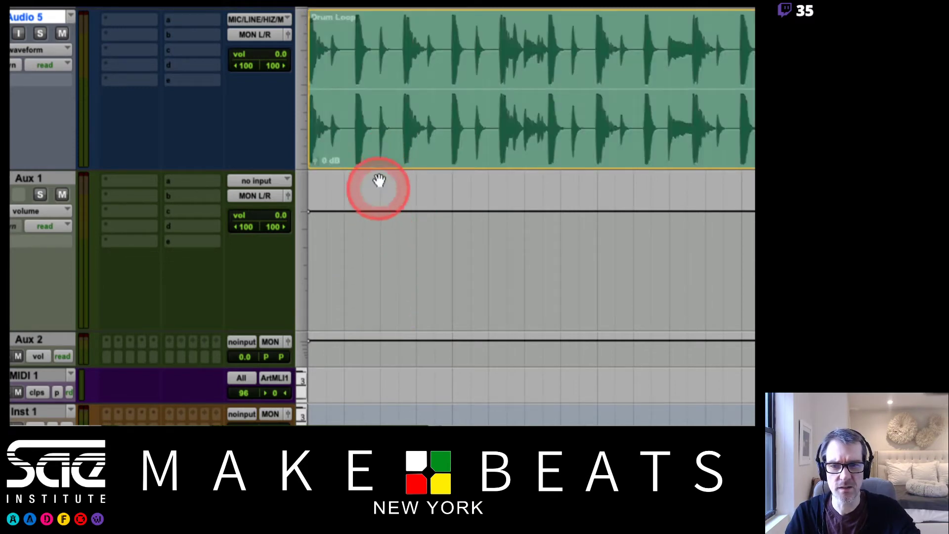
{"action": "left_click", "coordinate": [508, 153]}
{"action": "left_click", "coordinate": [366, 153]}
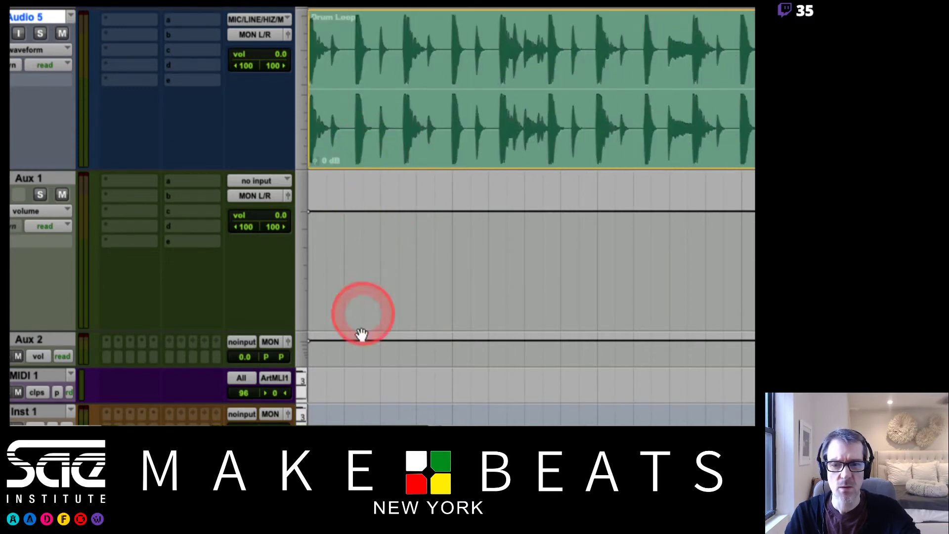
{"action": "left_click", "coordinate": [340, 308]}
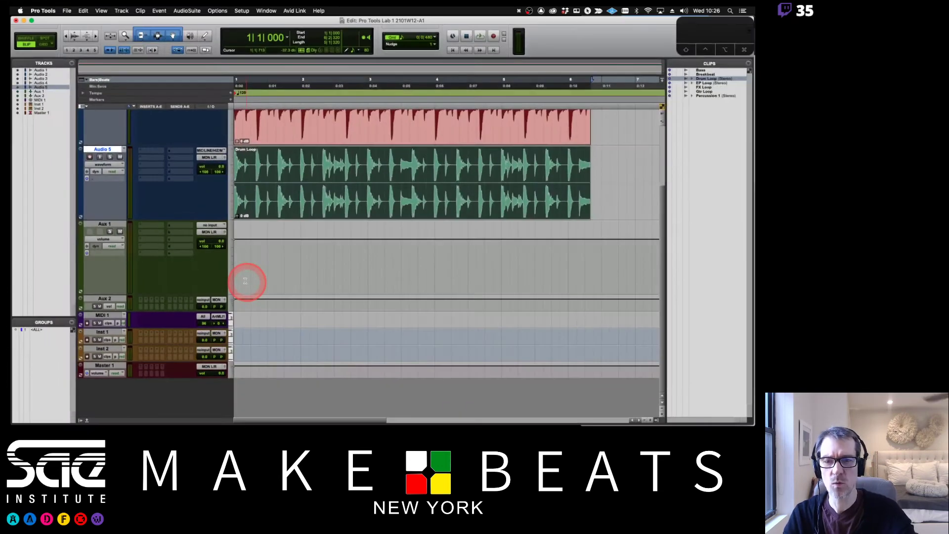
{"action": "scroll", "coordinate": [470, 173], "scroll_direction": "up", "scroll_amount": 3}
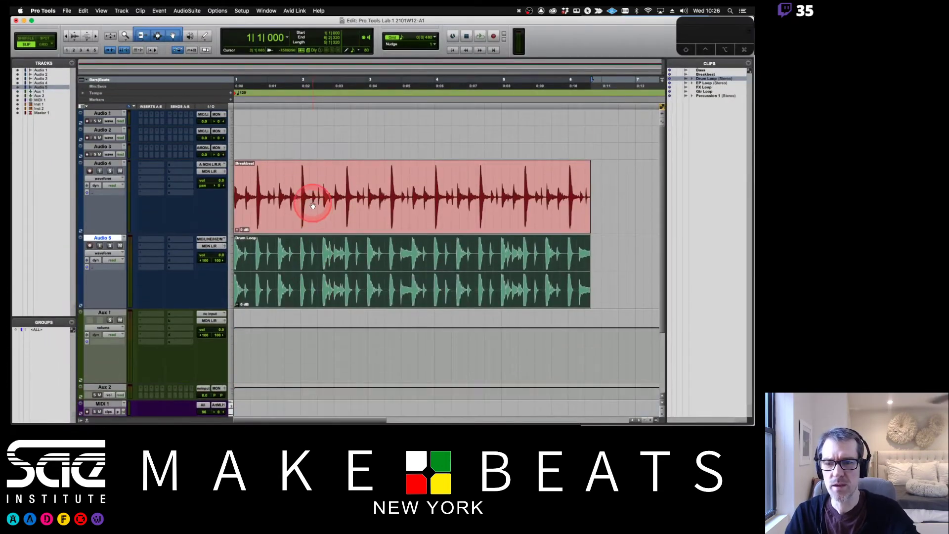
Increase the height of the Audio 3 track and try moving the Breakbeat clip between it and Audio 4
{"action": "left_click", "coordinate": [231, 151]}
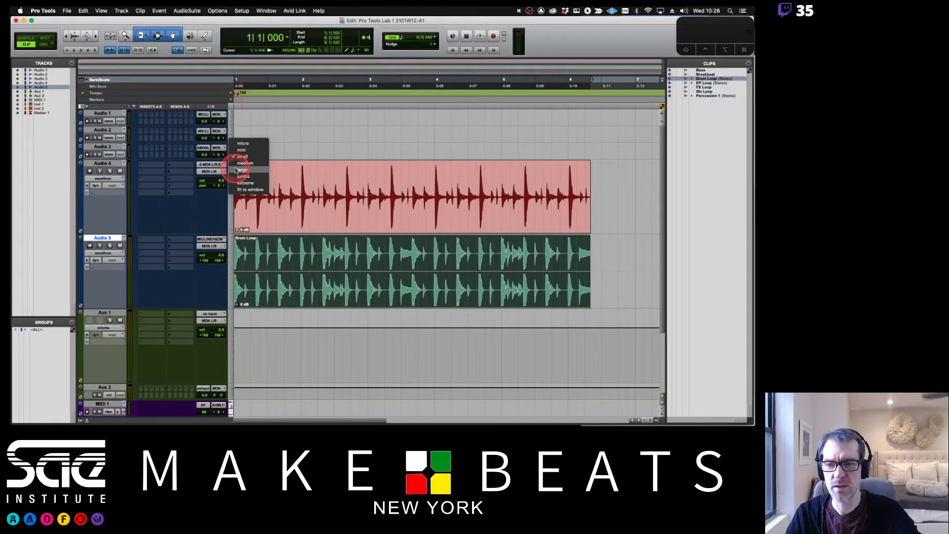
{"action": "left_click", "coordinate": [237, 170]}
{"action": "left_click", "coordinate": [247, 240]}
{"action": "left_click", "coordinate": [239, 185]}
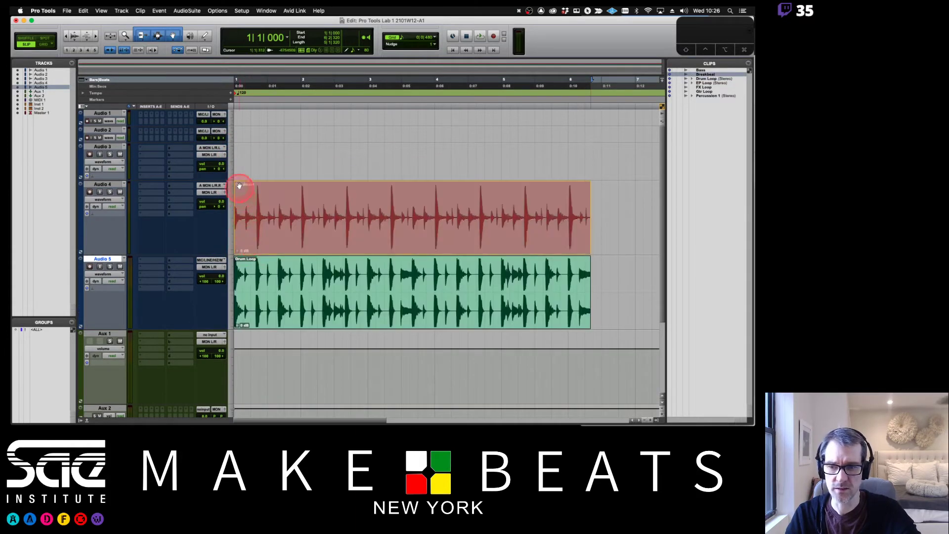
{"action": "left_click_drag", "start_coordinate": [239, 186], "coordinate": [236, 242]}
Try again to place the Drum Loop clip from Audio 5 on the Aux 1 track
{"action": "scroll", "coordinate": [237, 260], "scroll_direction": "down", "scroll_amount": 3}
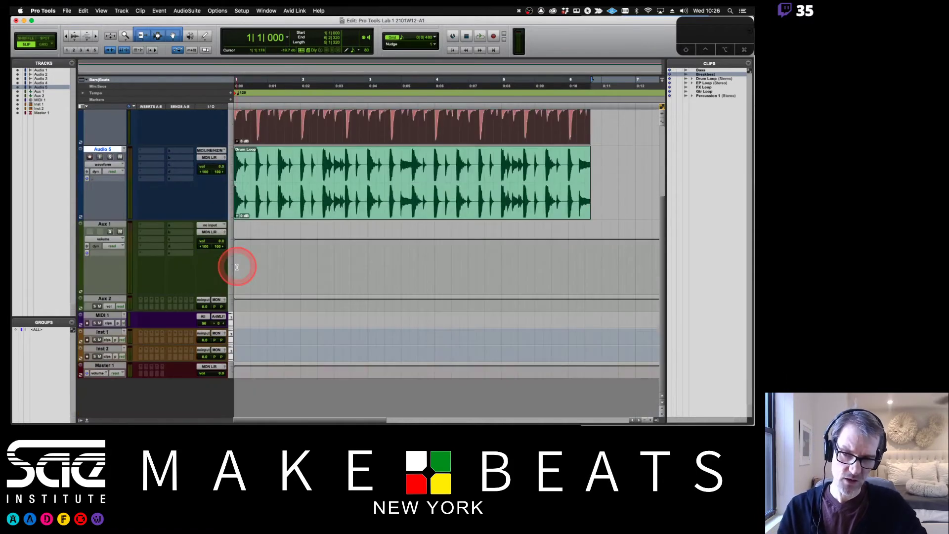
{"action": "left_click", "coordinate": [257, 206]}
{"action": "left_click", "coordinate": [253, 266]}
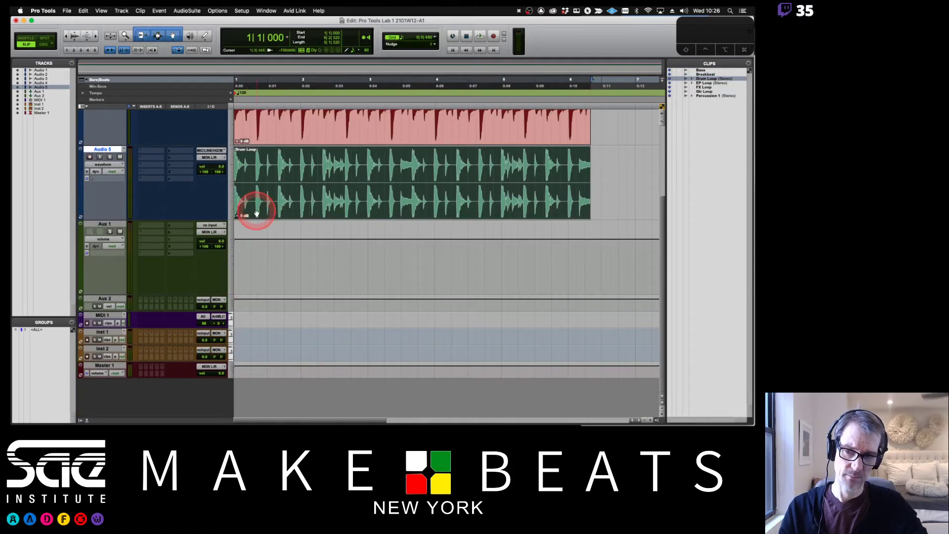
{"action": "left_click", "coordinate": [254, 206]}
{"action": "left_click", "coordinate": [248, 263]}
{"action": "left_click", "coordinate": [258, 207]}
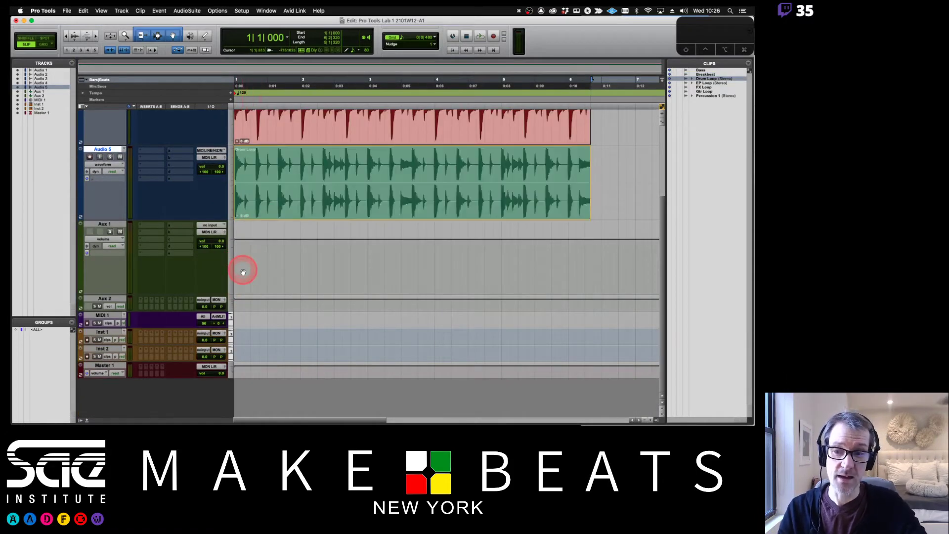
{"action": "left_click", "coordinate": [246, 275]}
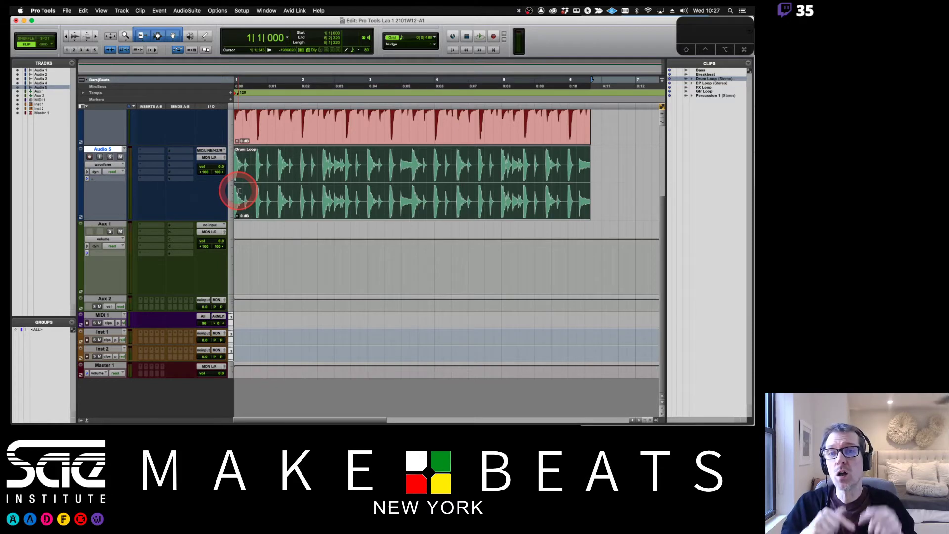
Switch to Preview, review the PT Track Types notes, and return to Pro Tools
{"action": "key", "text": "super+Tab"}
{"action": "key", "text": "super+Tab"}
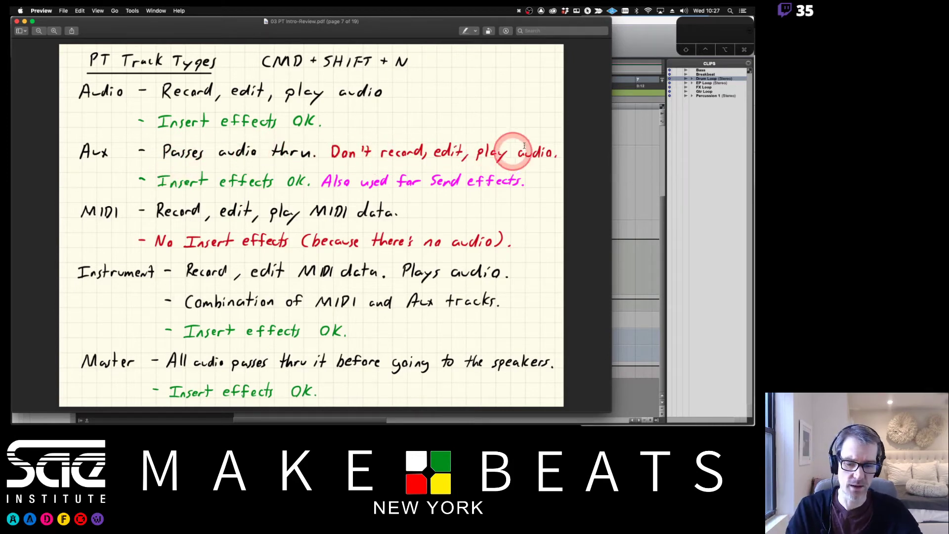
{"action": "left_click", "coordinate": [641, 19]}
In the Mix window, insert the multichannel EQ3 7-Band (stereo) plug-in in the first insert slot of Audio 5
{"action": "key", "text": "super+equal"}
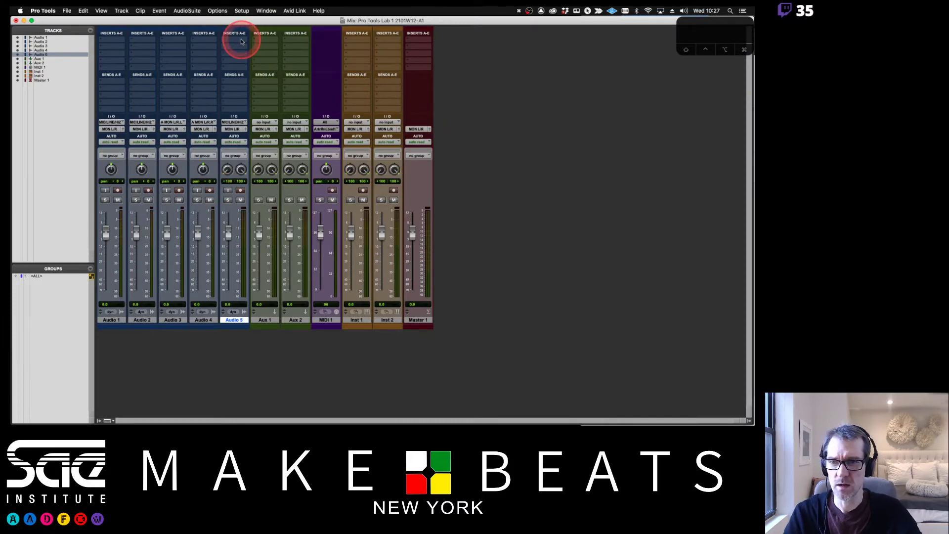
{"action": "key", "text": "super+space"}
{"action": "key", "text": "Return"}
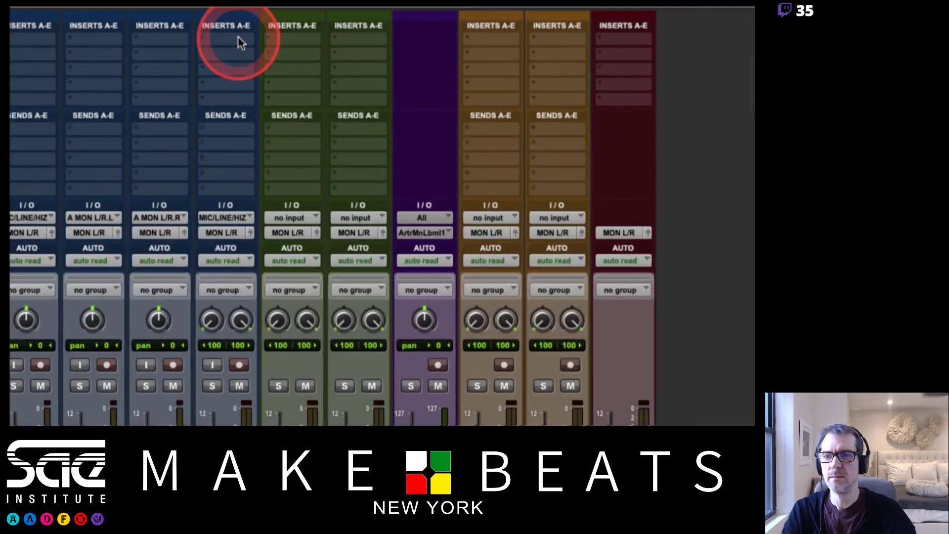
{"action": "left_click", "coordinate": [238, 39]}
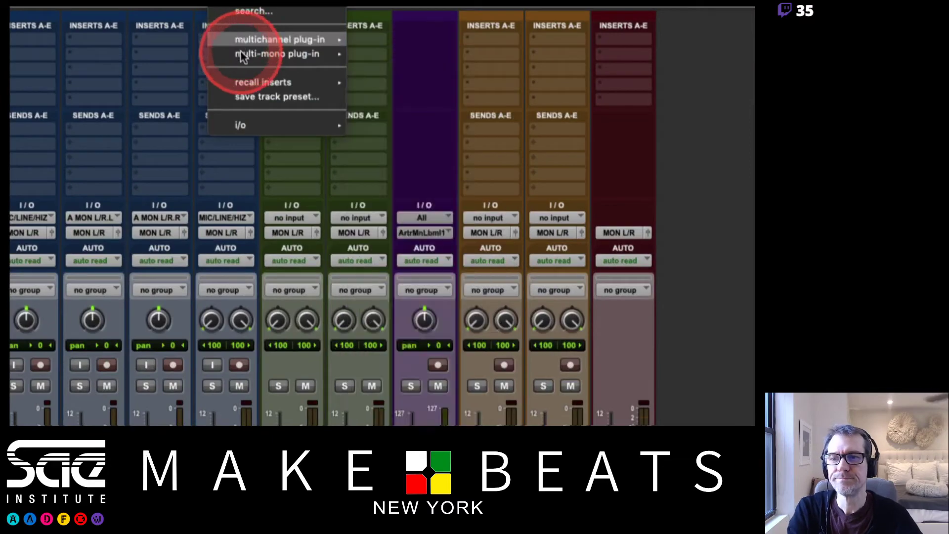
{"action": "mouse_move", "coordinate": [244, 39]}
{"action": "mouse_move", "coordinate": [406, 41]}
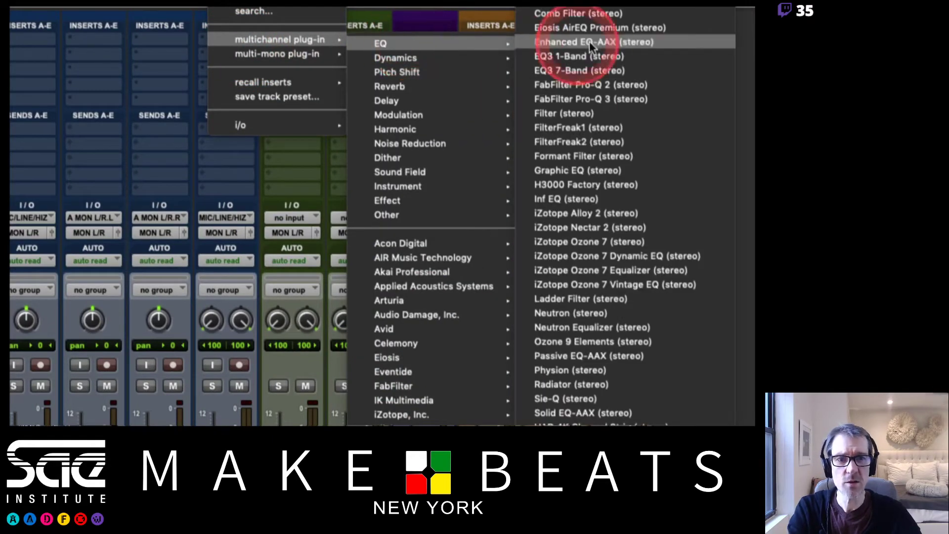
{"action": "left_click", "coordinate": [586, 69]}
{"action": "left_click_drag", "start_coordinate": [275, 46], "coordinate": [301, 79]}
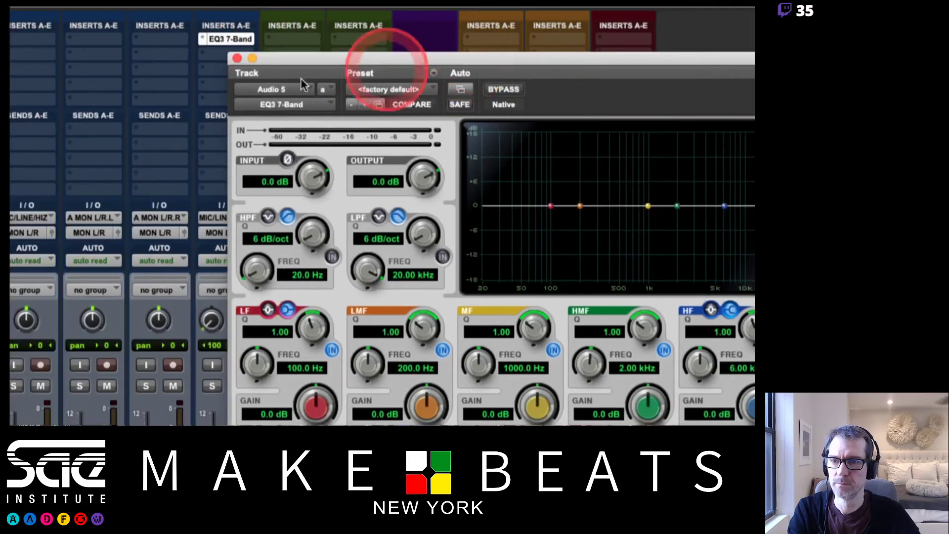
Copy the EQ3 7-Band insert from Audio 5 to Aux 1, compare both plug-in windows, and close the plug-in window
{"action": "left_click", "coordinate": [230, 40]}
{"action": "left_click_drag", "start_coordinate": [235, 40], "coordinate": [280, 39]}
{"action": "left_click", "coordinate": [296, 39]}
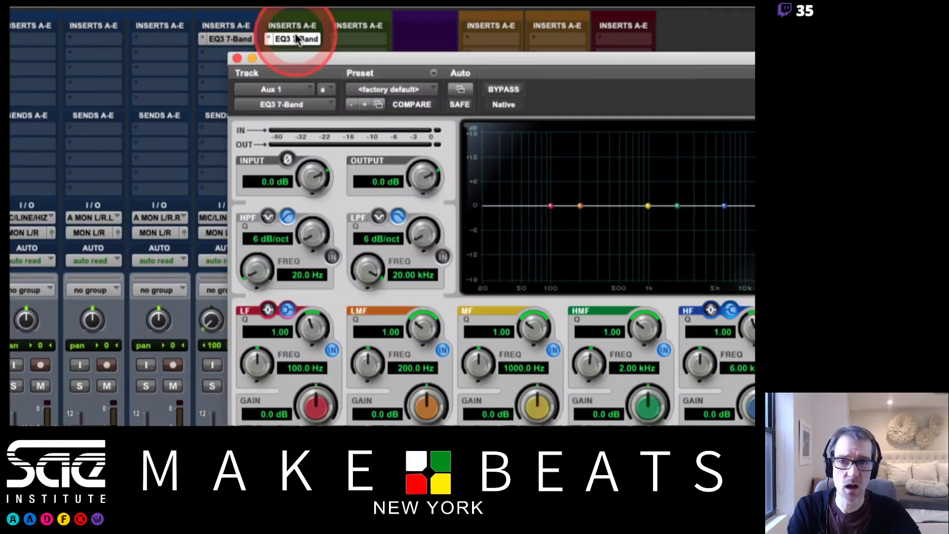
{"action": "left_click", "coordinate": [297, 39]}
{"action": "left_click", "coordinate": [230, 39]}
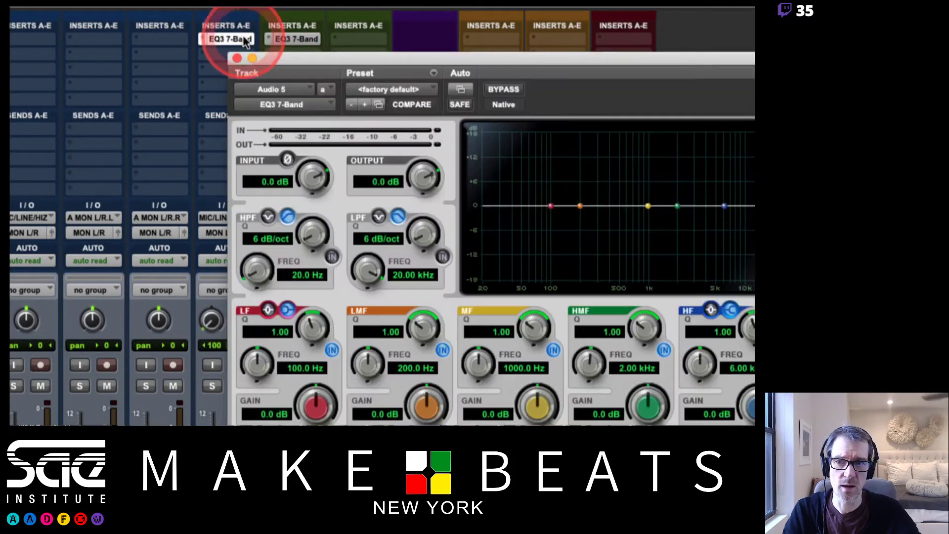
{"action": "left_click", "coordinate": [299, 42]}
{"action": "left_click", "coordinate": [298, 42]}
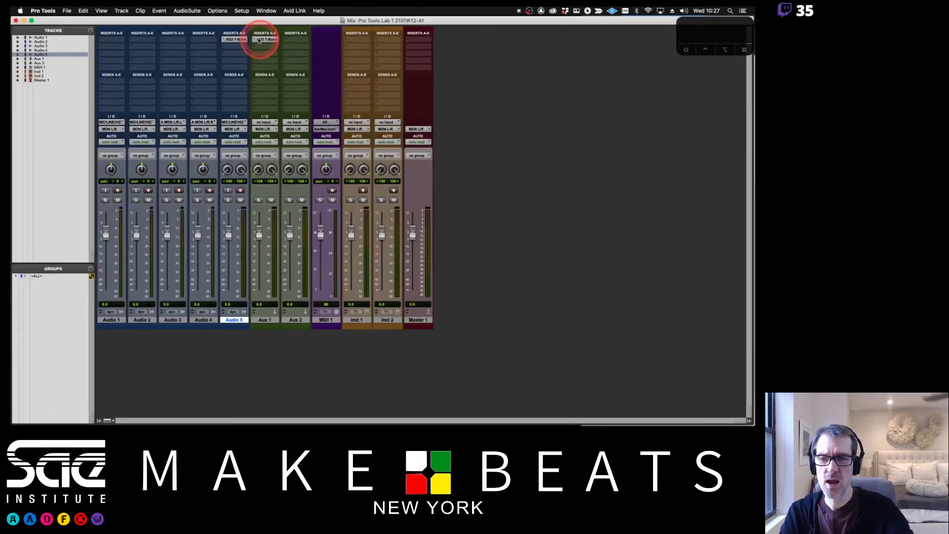
Return to the Edit window and remove the EQ3 7-Band insert from Aux 1
{"action": "left_click", "coordinate": [271, 144]}
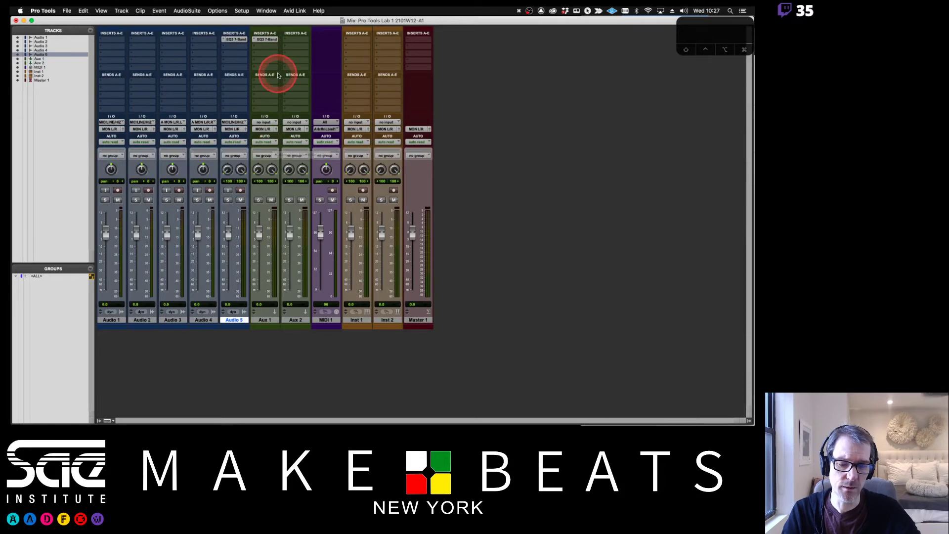
{"action": "key", "text": "super+equal"}
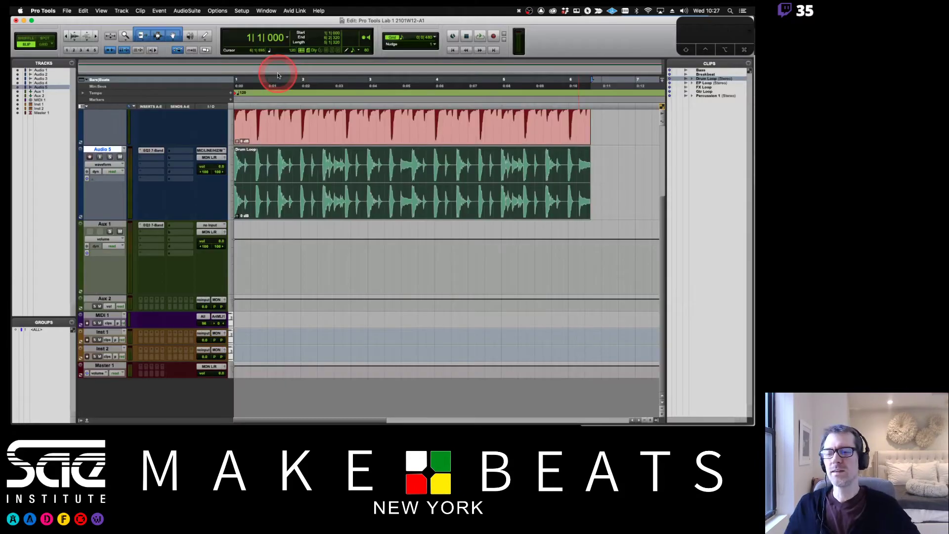
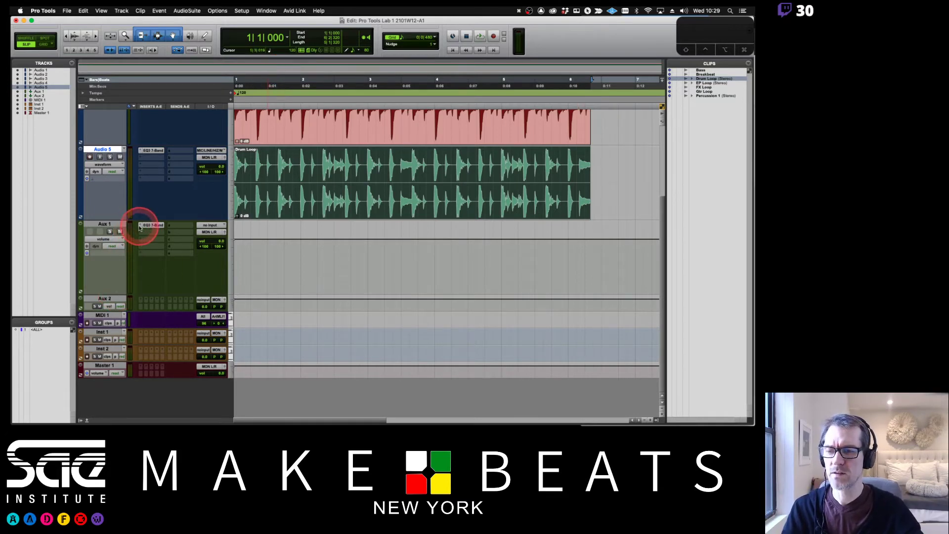
{"action": "left_click", "coordinate": [139, 228]}
{"action": "left_click", "coordinate": [149, 201]}
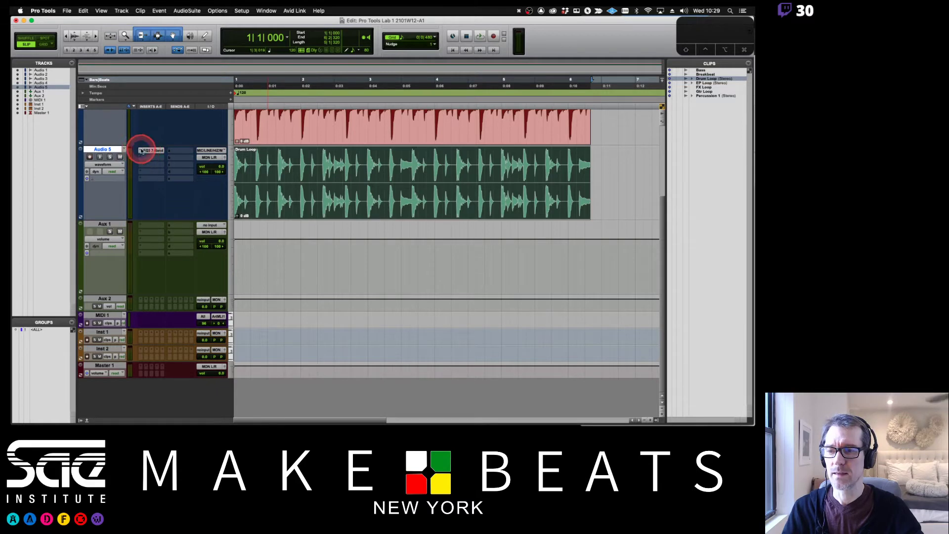
Remove the EQ3 7-Band insert from Audio 5
{"action": "left_click", "coordinate": [141, 151]}
{"action": "left_click", "coordinate": [154, 128]}
Review the MIDI and Instrument entries of the PT Track Types notes in Preview and examine the corresponding channel strips in the Pro Tools Mix window
{"action": "key", "text": "super+Tab"}
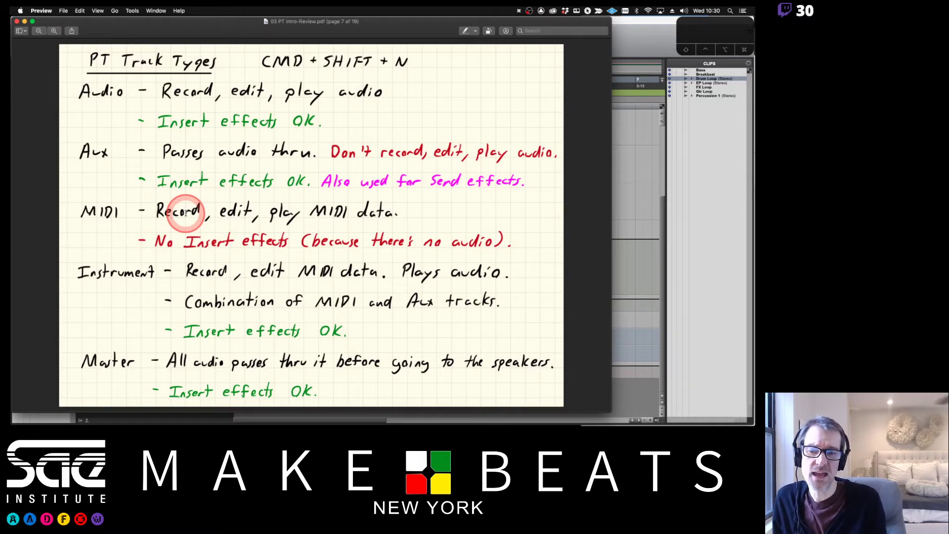
{"action": "left_click", "coordinate": [633, 19]}
{"action": "key", "text": "super+equal"}
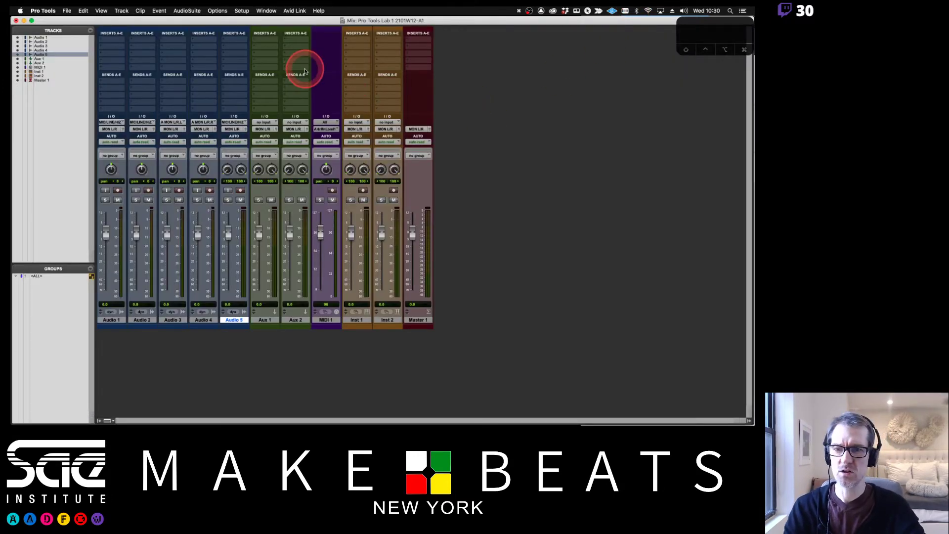
{"action": "key", "text": "super+space"}
{"action": "key", "text": "Return"}
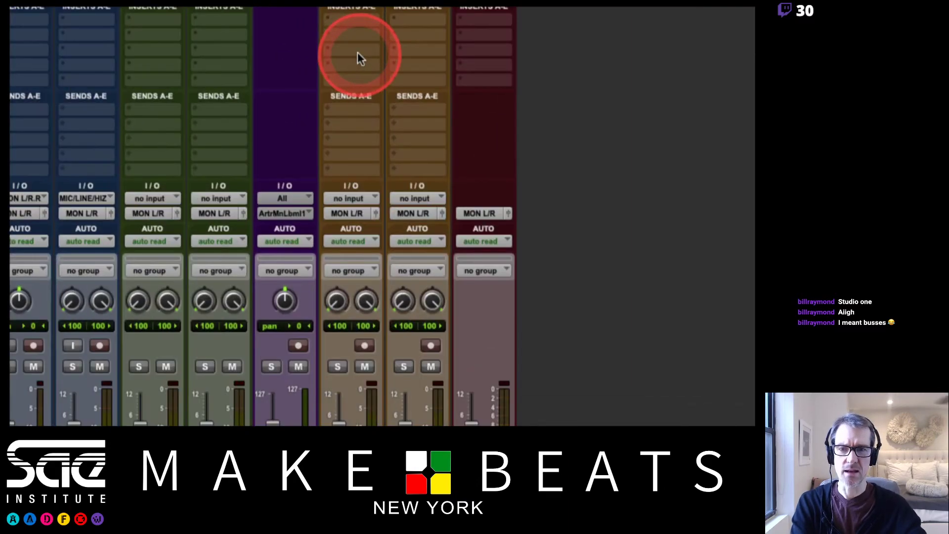
{"action": "key", "text": "super+Tab"}
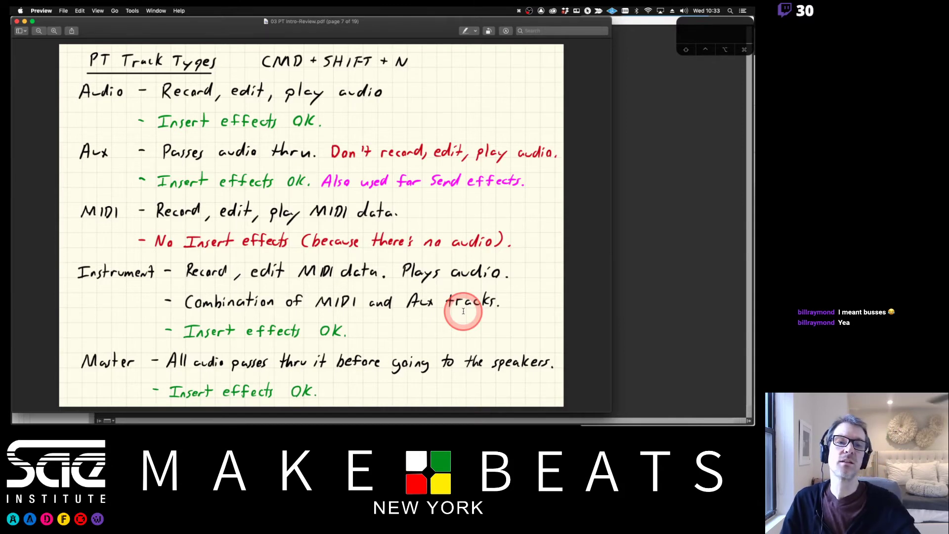
{"action": "left_click", "coordinate": [672, 119]}
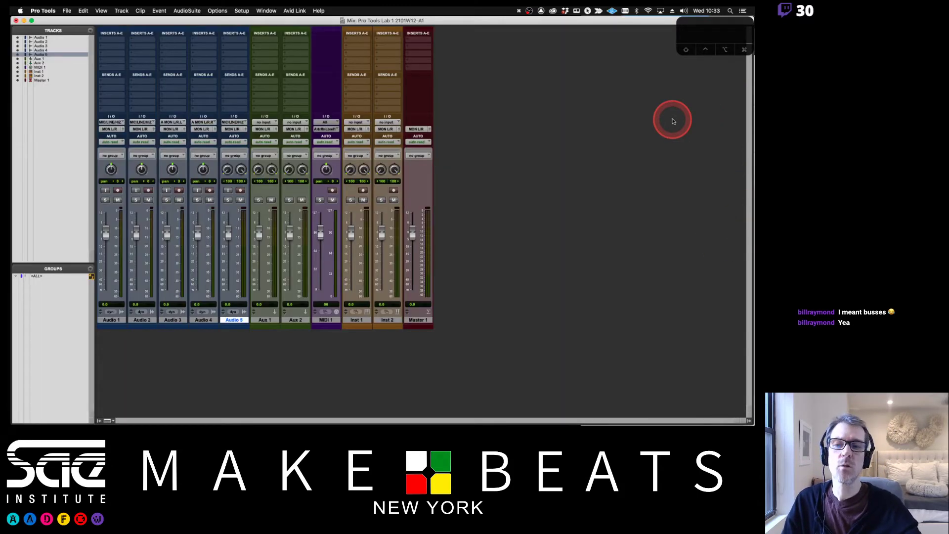
Insert the multichannel instrument plug-in ARP 2600 V3 (stereo) in Aux 2's first slot and move its window clear of the aux and MIDI strips
{"action": "left_click", "coordinate": [285, 37]}
{"action": "mouse_move", "coordinate": [317, 40]}
{"action": "mouse_move", "coordinate": [378, 108]}
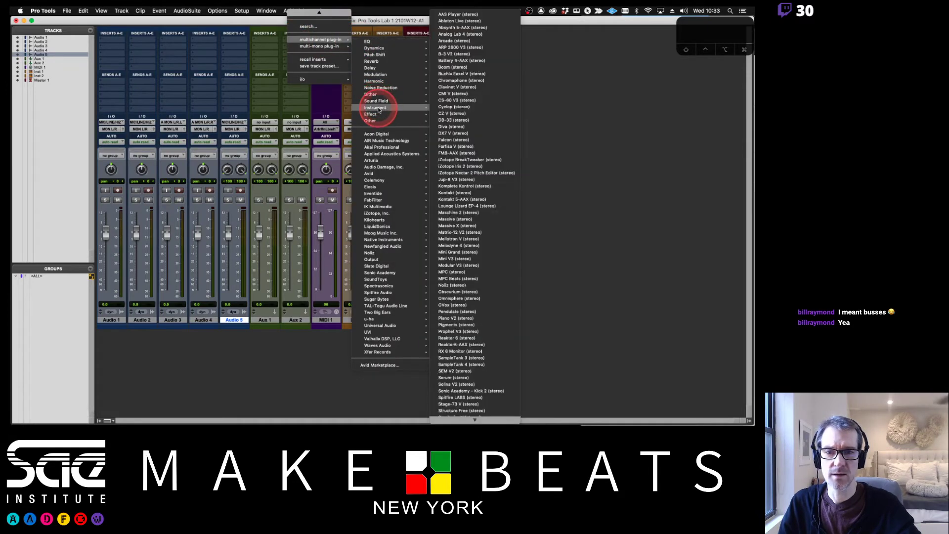
{"action": "left_click", "coordinate": [454, 46]}
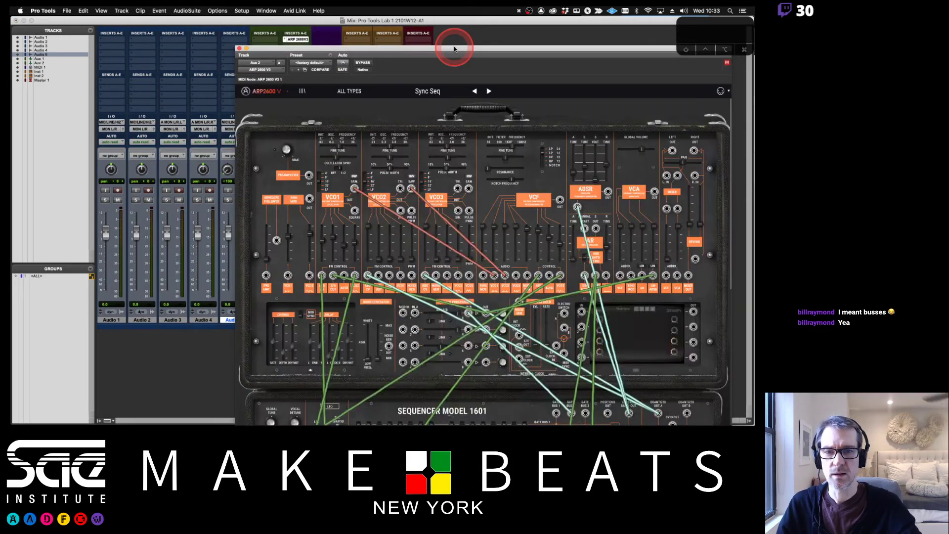
{"action": "left_click_drag", "start_coordinate": [455, 46], "coordinate": [33, 111]}
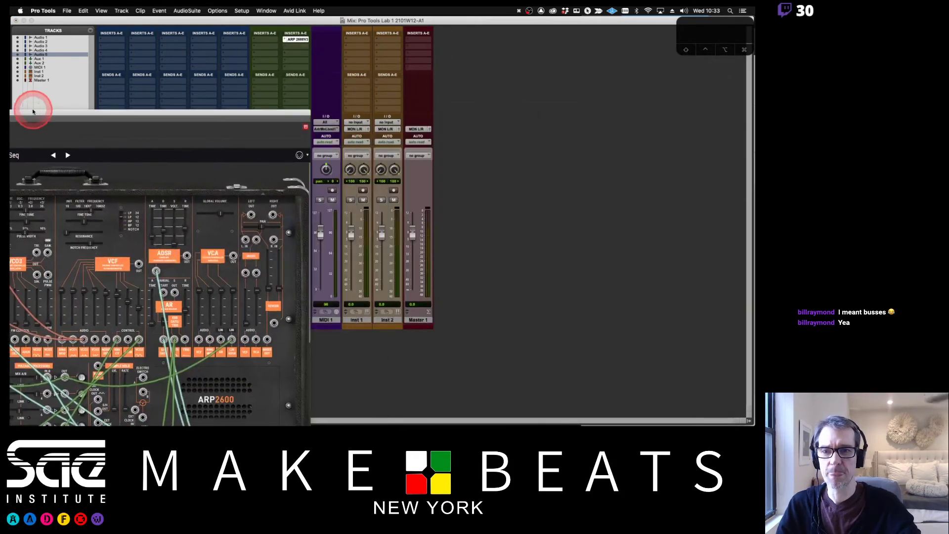
{"action": "left_click_drag", "start_coordinate": [288, 111], "coordinate": [220, 100]}
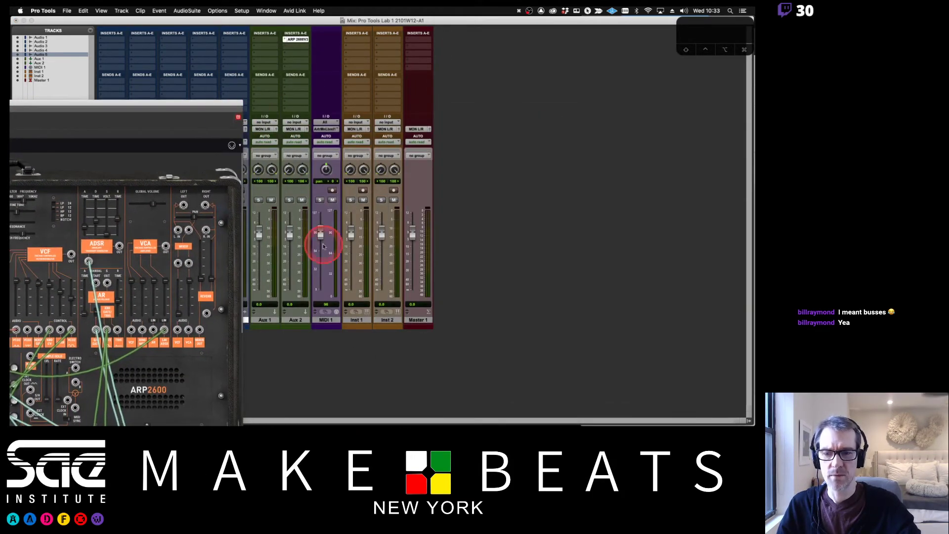
Route the MIDI 1 track's output to channel 1 of the ARP 2600 V3 on Aux 2
{"action": "left_click", "coordinate": [325, 129]}
{"action": "mouse_move", "coordinate": [355, 129]}
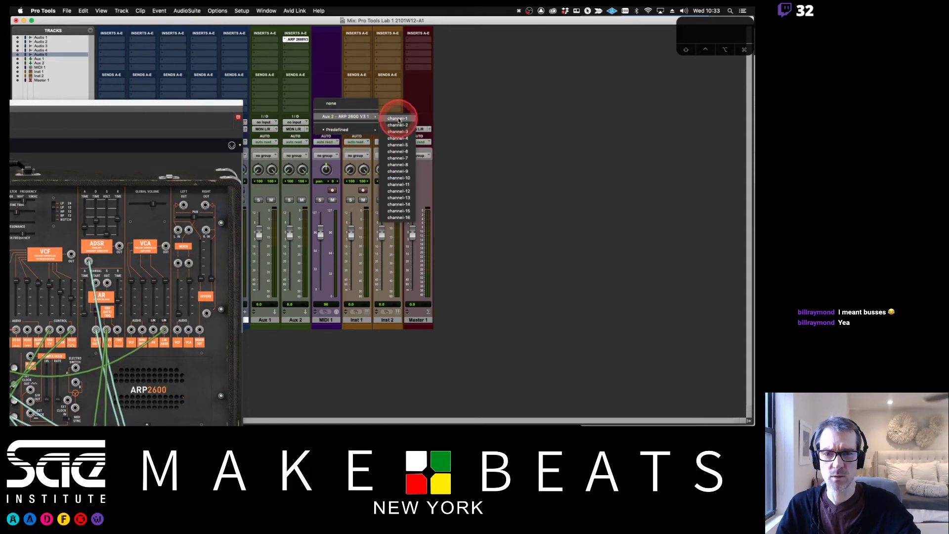
{"action": "left_click", "coordinate": [399, 120]}
Rename the Aux 2 track as ARP 2600
{"action": "double_click", "coordinate": [297, 319]}
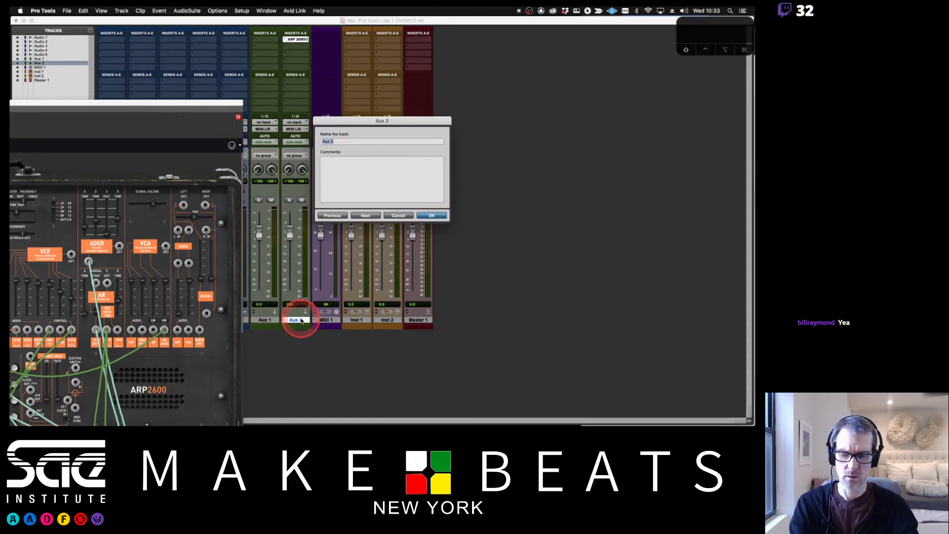
{"action": "type", "text": "ARP 2600"}
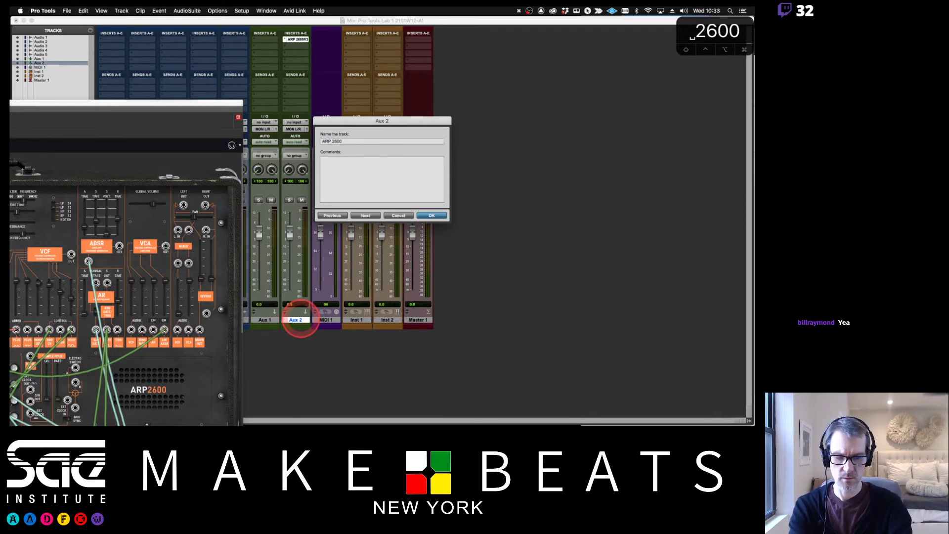
{"action": "key", "text": "Return"}
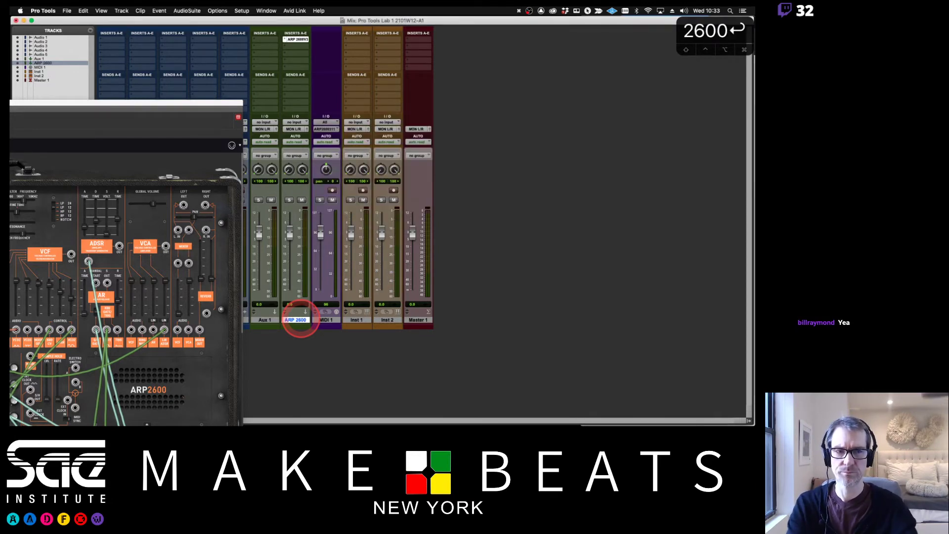
Select and record-enable MIDI 1 to play the ARP 2600 V3, and bring the plug-in window back into view
{"action": "left_click", "coordinate": [323, 320]}
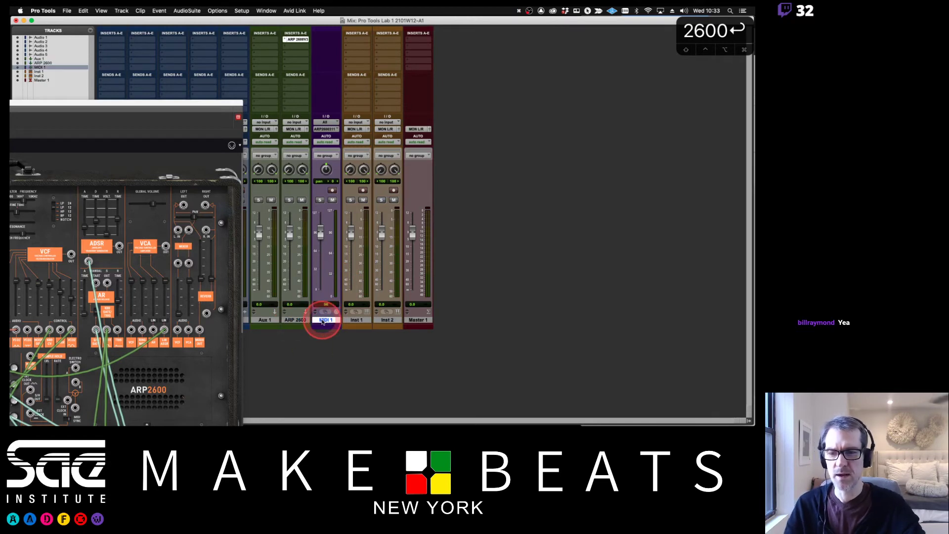
{"action": "left_click", "coordinate": [332, 190]}
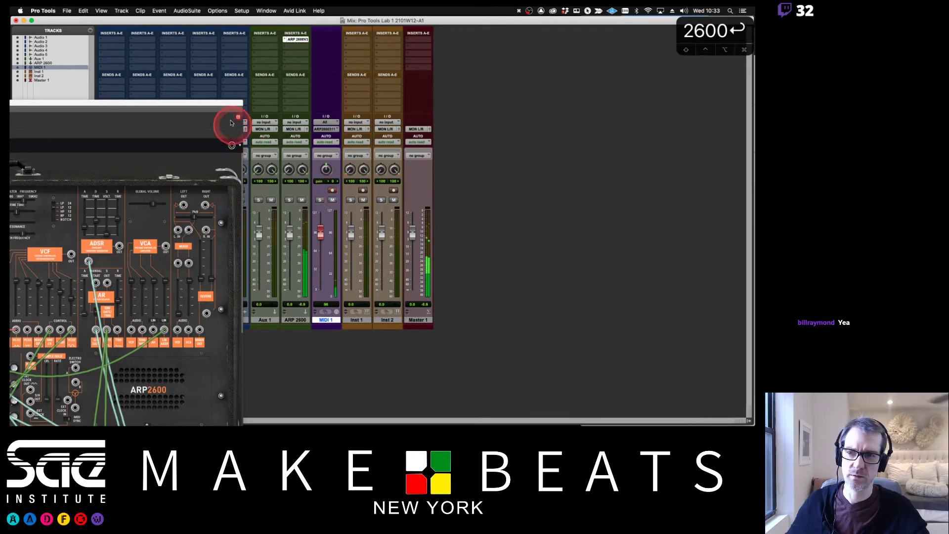
{"action": "left_click_drag", "start_coordinate": [227, 102], "coordinate": [599, 85]}
Switch to OBS to check the stream's audio levels, and return to Pro Tools
{"action": "key", "text": "super+Tab"}
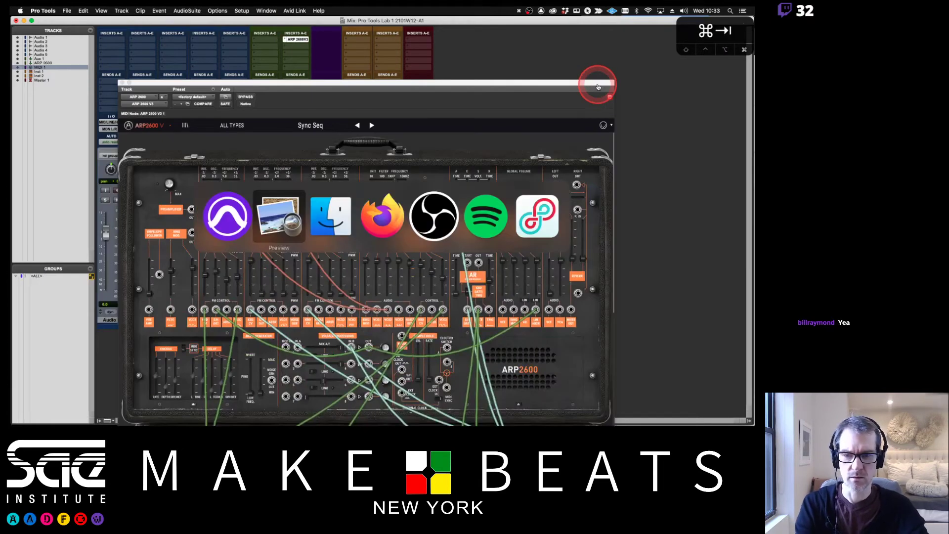
{"action": "key", "text": "super+Tab"}
{"action": "key", "text": "super+Tab"}
{"action": "key", "text": "super+Tab"}
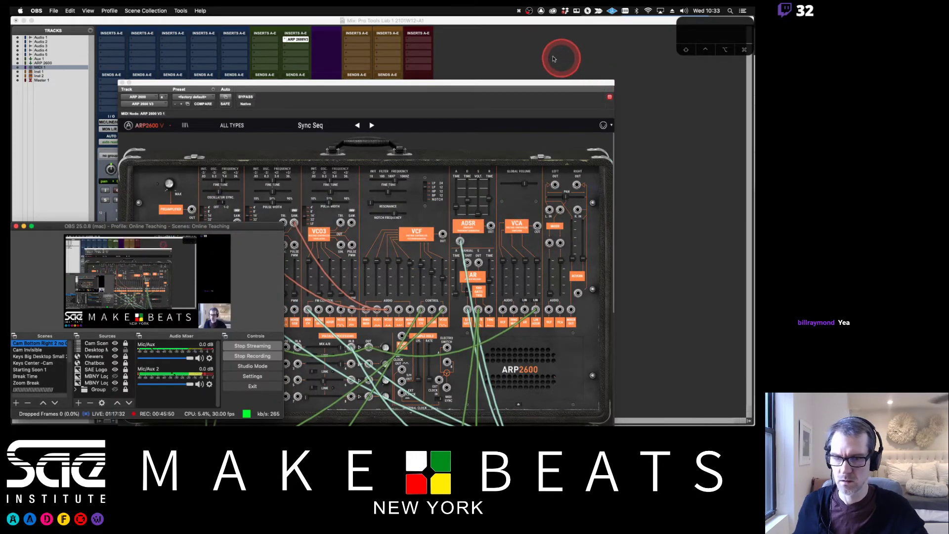
{"action": "left_click", "coordinate": [553, 59]}
{"action": "left_click", "coordinate": [287, 88]}
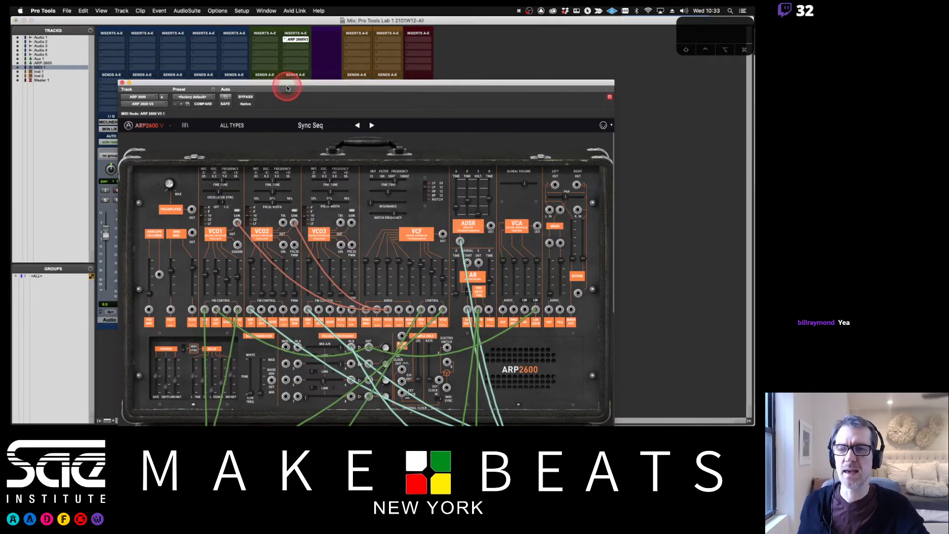
Move the ARP 2600 V3 window away from the channel strips and examine MIDI 1's output assignment
{"action": "left_click_drag", "start_coordinate": [460, 85], "coordinate": [727, 58]}
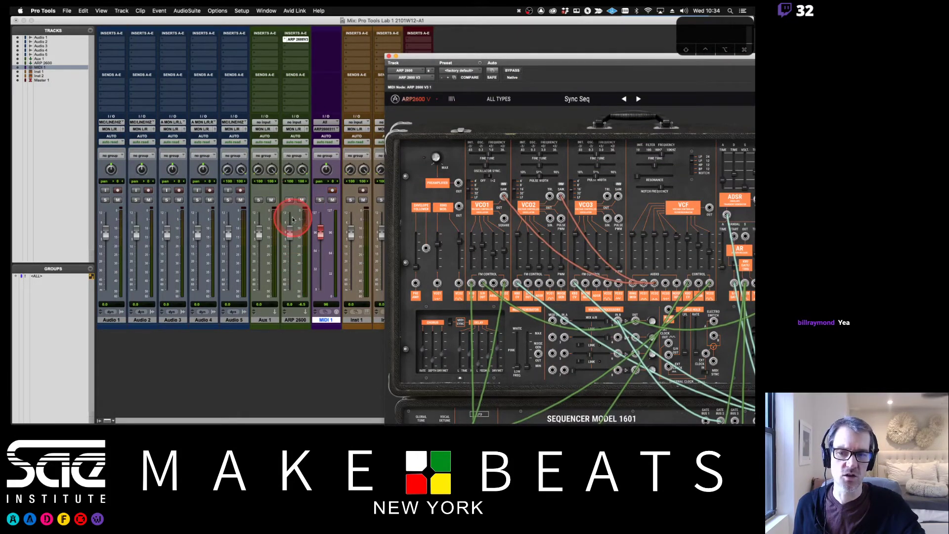
{"action": "left_click", "coordinate": [327, 128]}
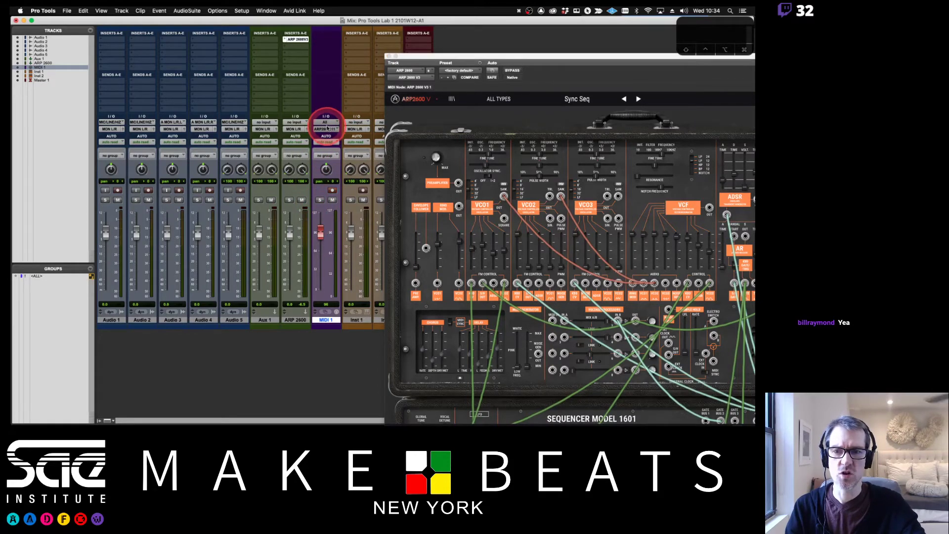
{"action": "left_click", "coordinate": [327, 128]}
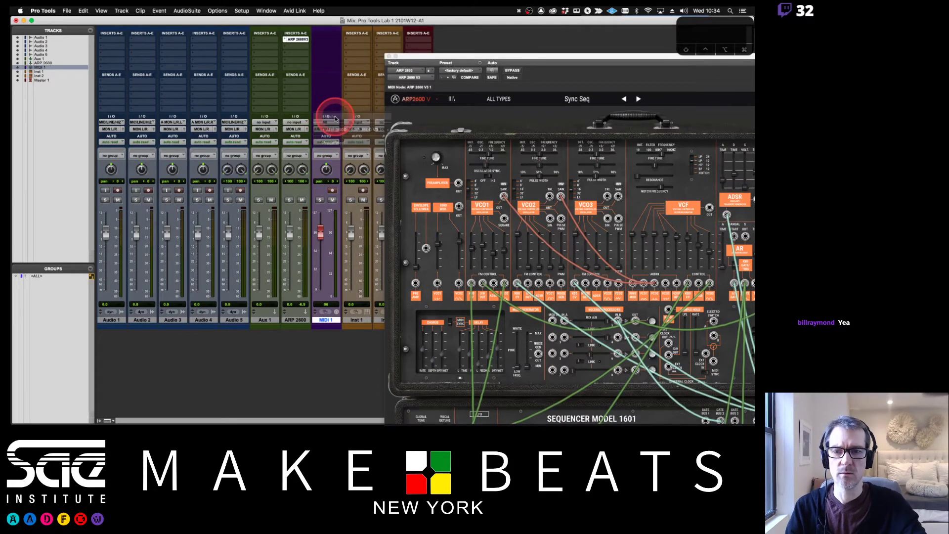
Remove the ARP 2600 V3 insert from the ARP 2600 aux track and disable record on MIDI 1
{"action": "left_click", "coordinate": [287, 44]}
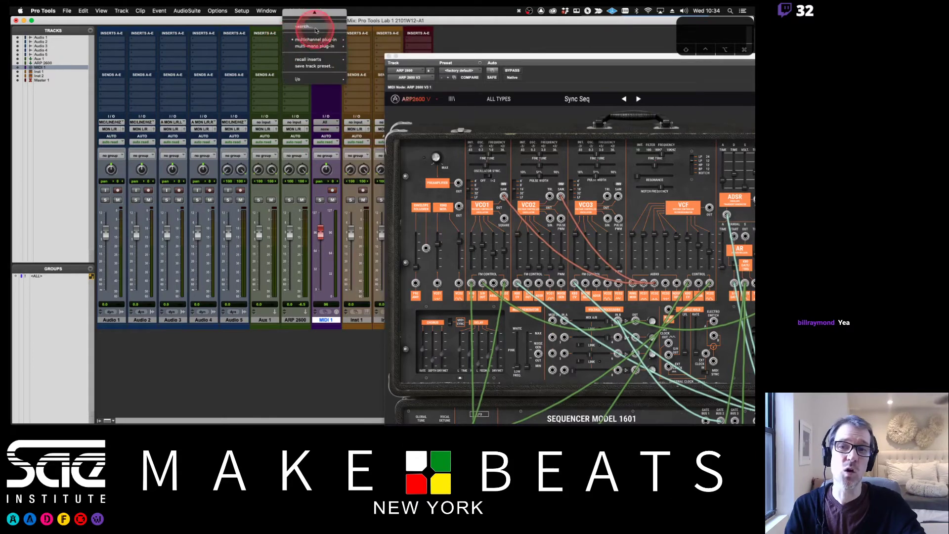
{"action": "left_click", "coordinate": [388, 55]}
{"action": "left_click", "coordinate": [388, 55]}
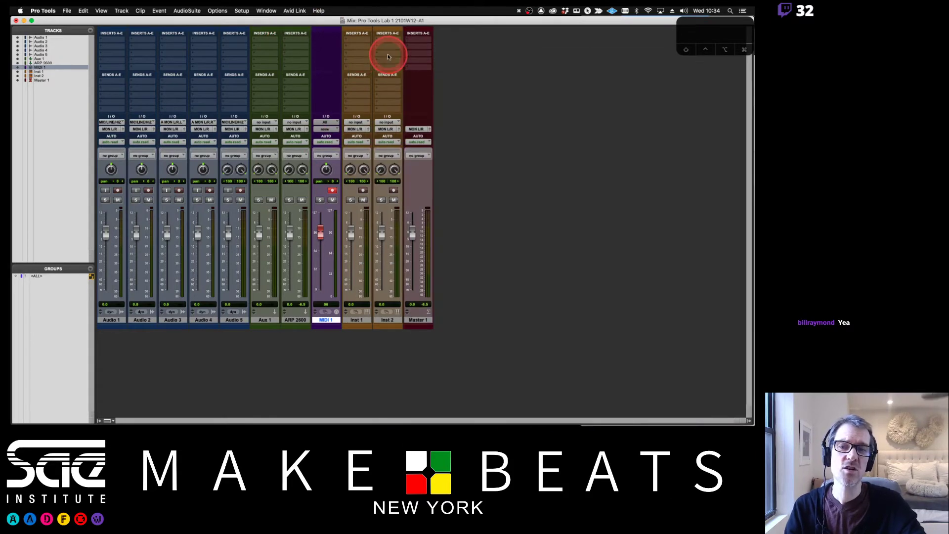
{"action": "left_click", "coordinate": [332, 191]}
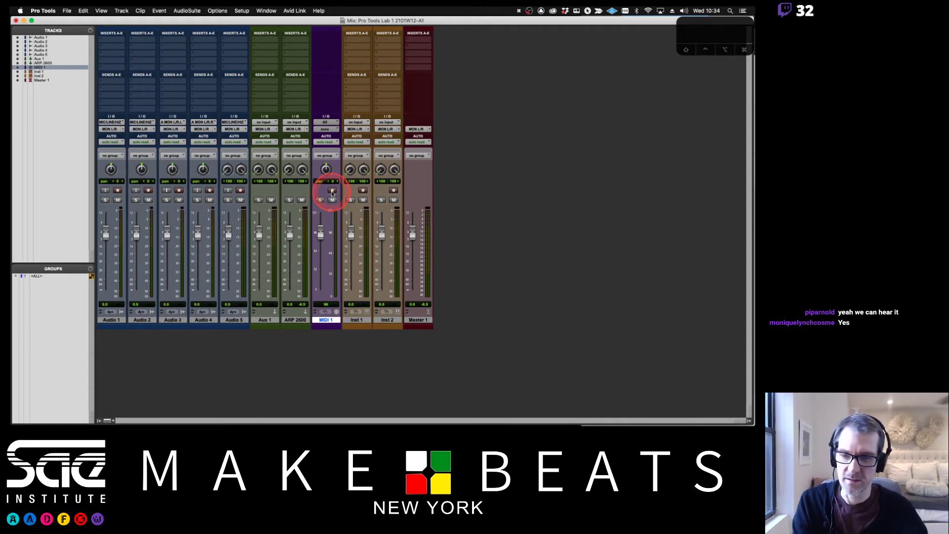
Switch to Preview to review the Instrument track notes, and return to the Pro Tools Mix window
{"action": "key", "text": "super+Tab"}
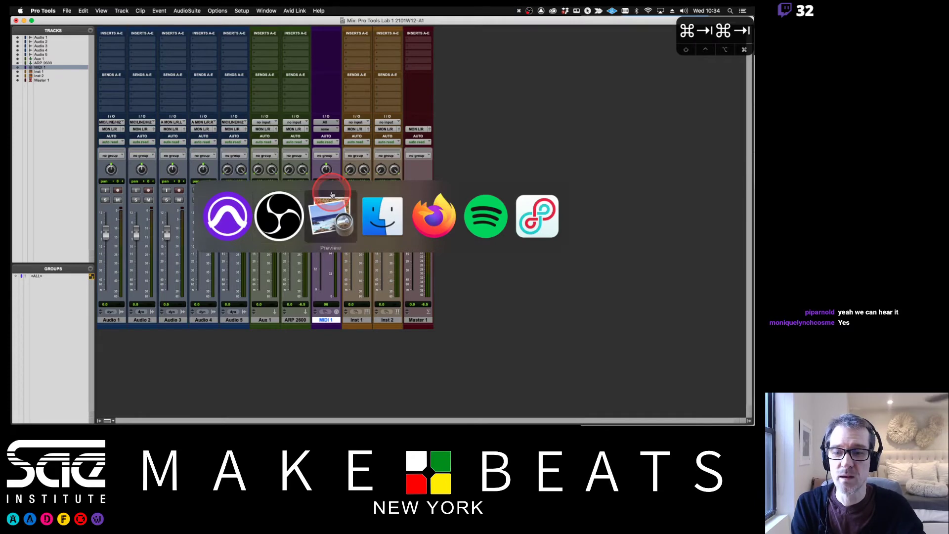
{"action": "left_click", "coordinate": [332, 198]}
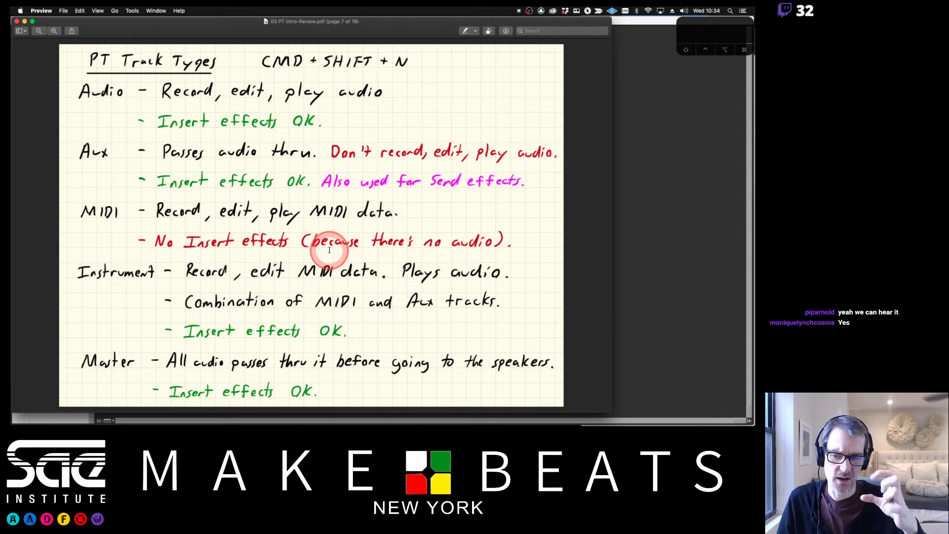
{"action": "left_click", "coordinate": [645, 202]}
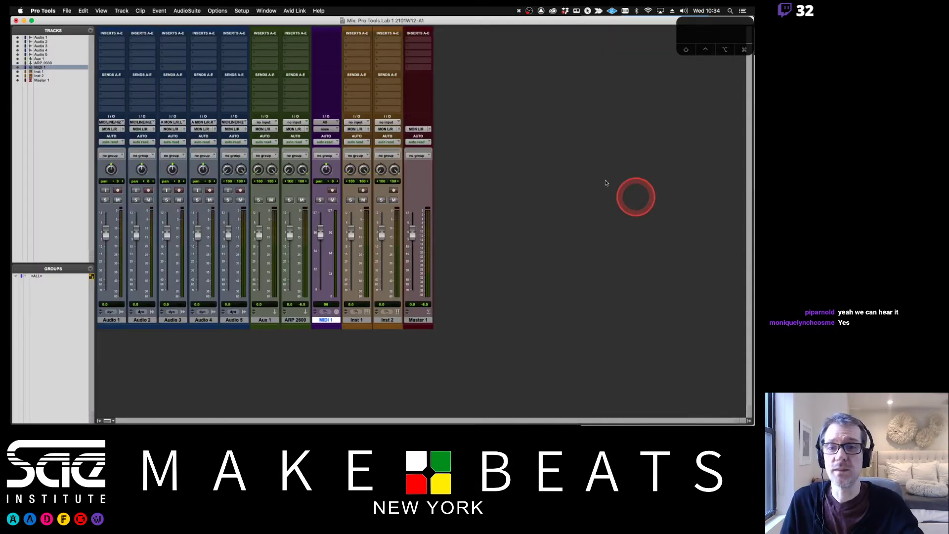
Insert the multichannel instrument plug-in ARP 2600 V3 (stereo) in the first insert slot of Inst 1
{"action": "left_click", "coordinate": [360, 40]}
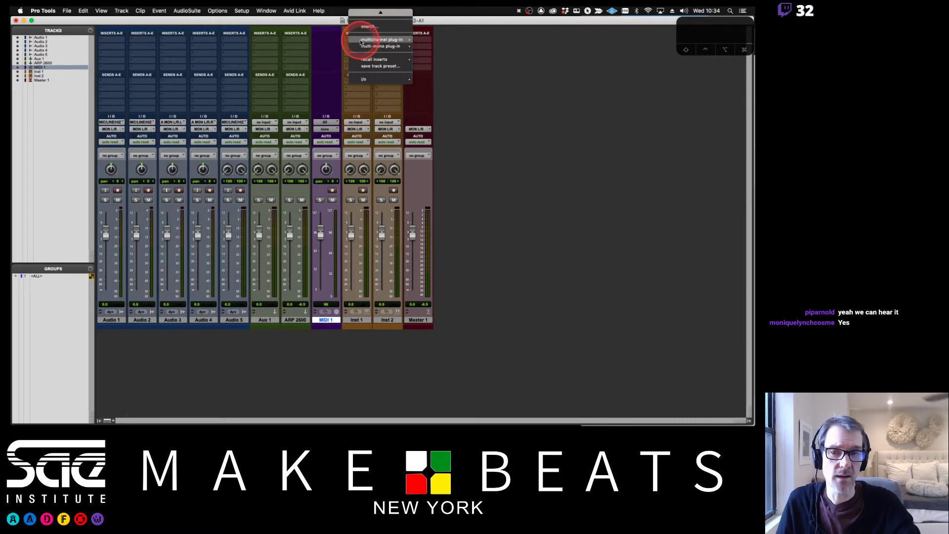
{"action": "mouse_move", "coordinate": [395, 39]}
{"action": "mouse_move", "coordinate": [439, 108]}
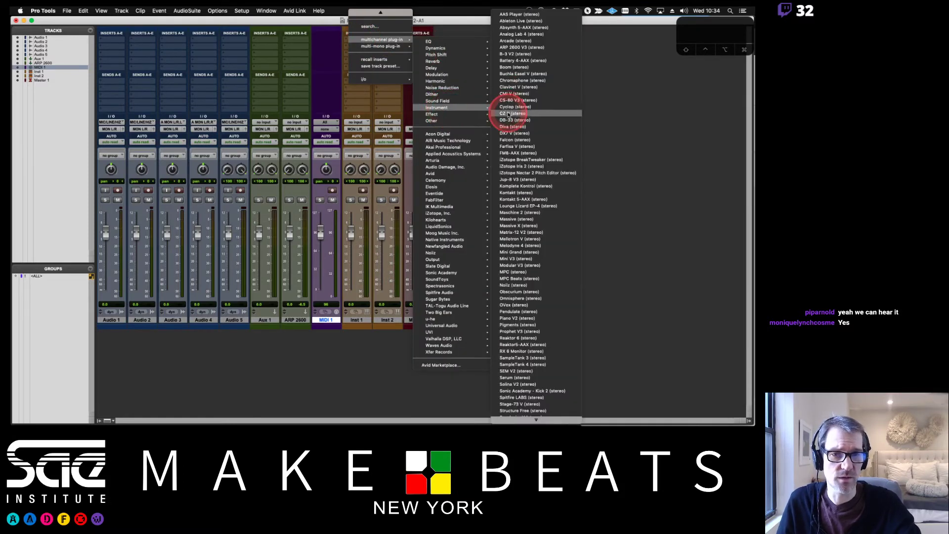
{"action": "left_click", "coordinate": [509, 48]}
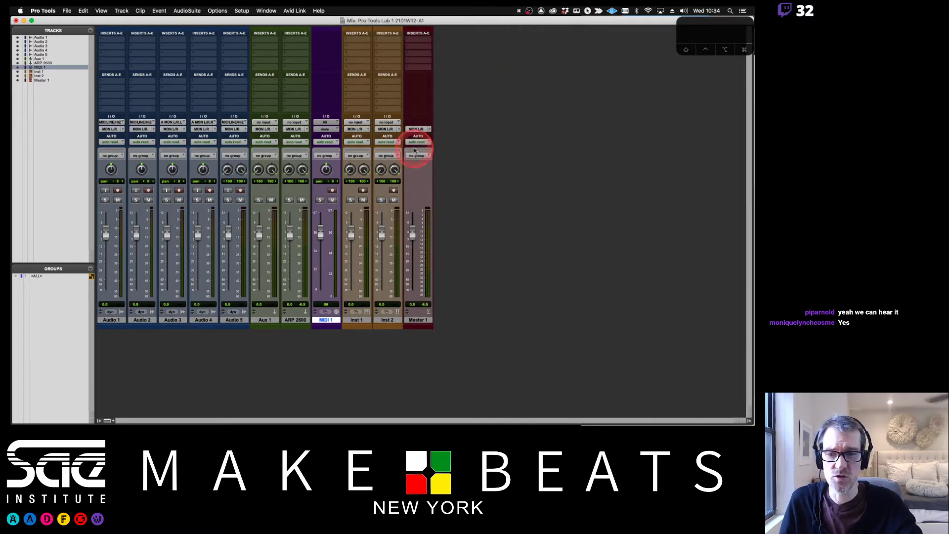
Select and record-enable Inst 1, play the ARP 2600 V3 through it, and compare its strip with the MIDI and aux strips
{"action": "left_click", "coordinate": [328, 161]}
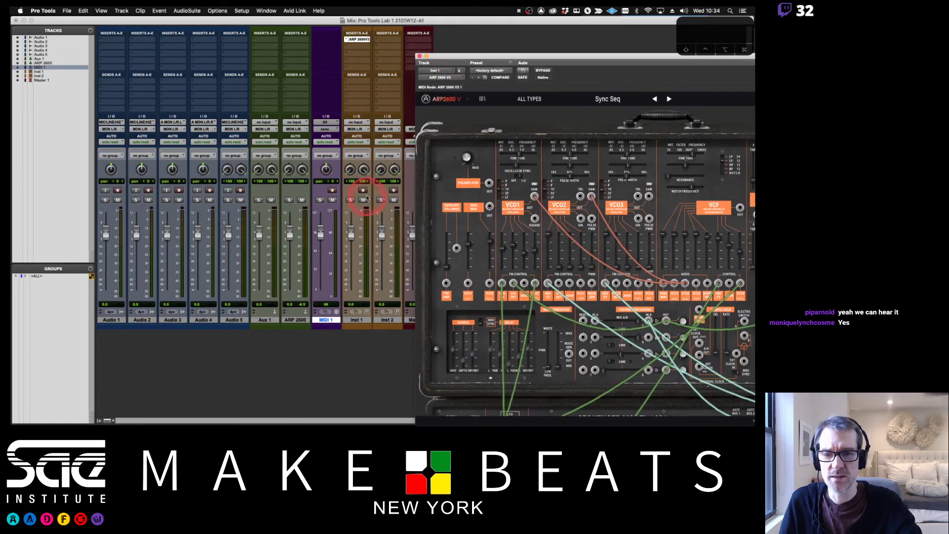
{"action": "left_click", "coordinate": [361, 321]}
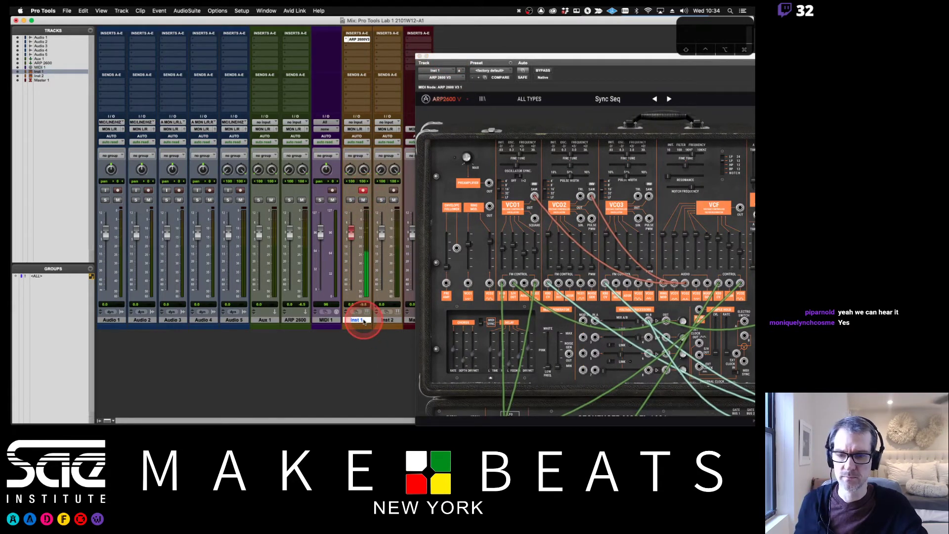
{"action": "left_click", "coordinate": [357, 293]}
{"action": "mouse_move", "coordinate": [352, 136]}
{"action": "left_mouse_down"}
{"action": "mouse_move", "coordinate": [350, 110]}
{"action": "mouse_move", "coordinate": [318, 89]}
{"action": "mouse_move", "coordinate": [322, 61]}
{"action": "left_mouse_up"}
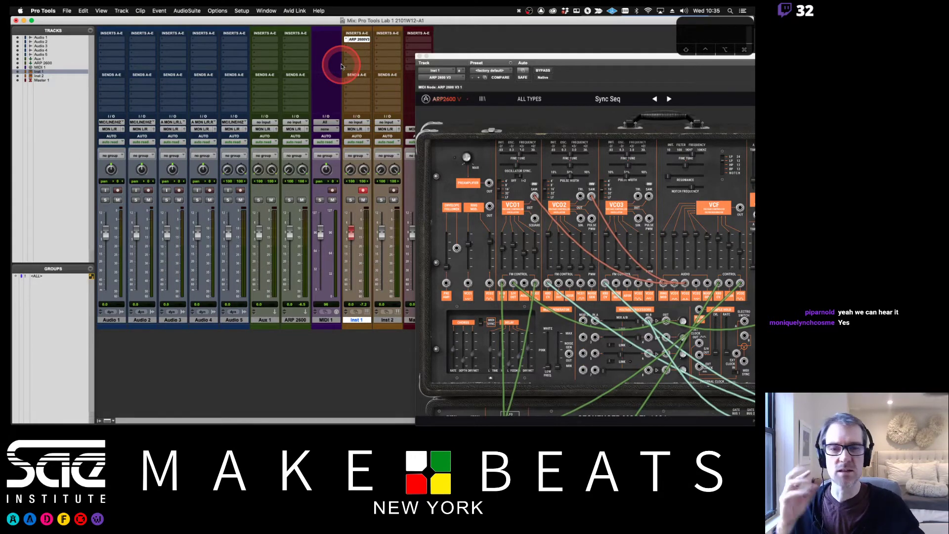
Close the ARP 2600 V3 window and remove the plug-in from Inst 1's first insert slot
{"action": "left_click", "coordinate": [420, 57]}
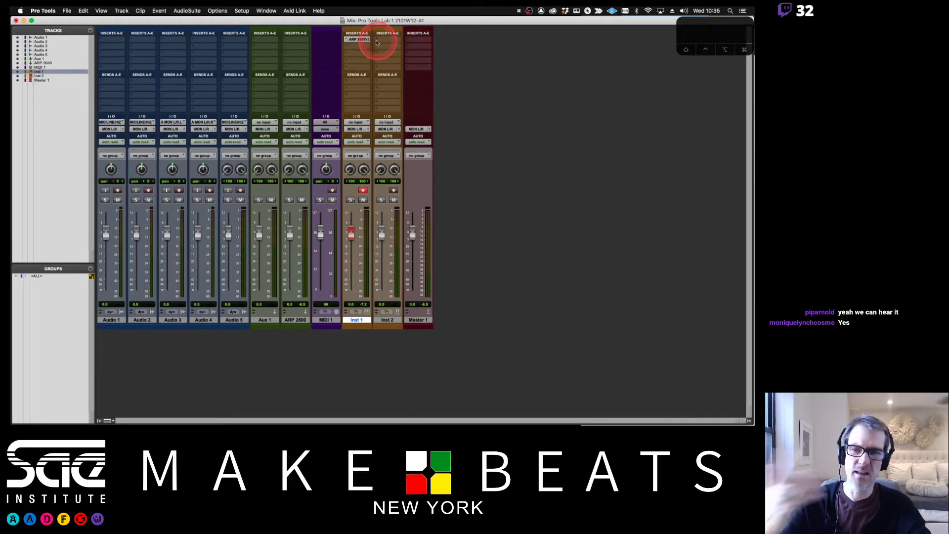
{"action": "left_click", "coordinate": [347, 41]}
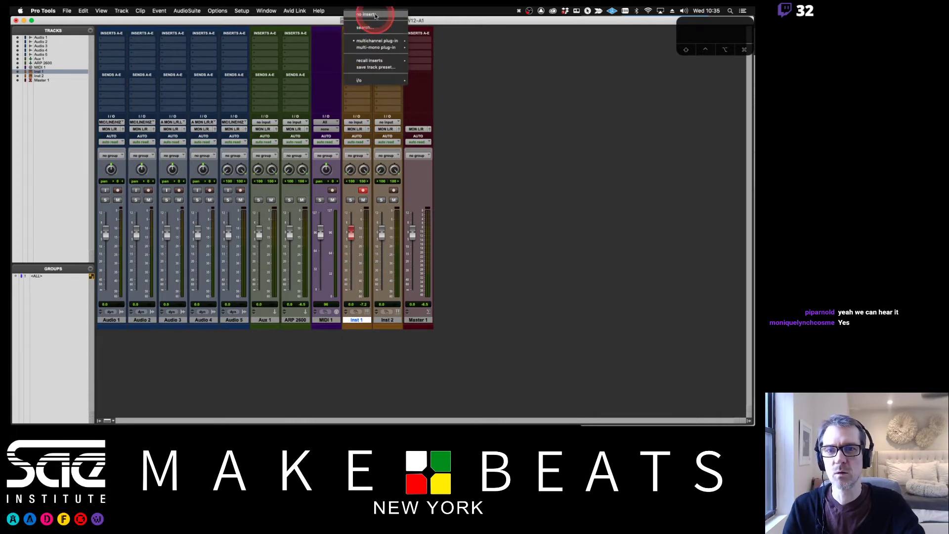
Remove the plug-in from the Inst 1 track's insert slot
{"action": "left_click", "coordinate": [375, 16]}
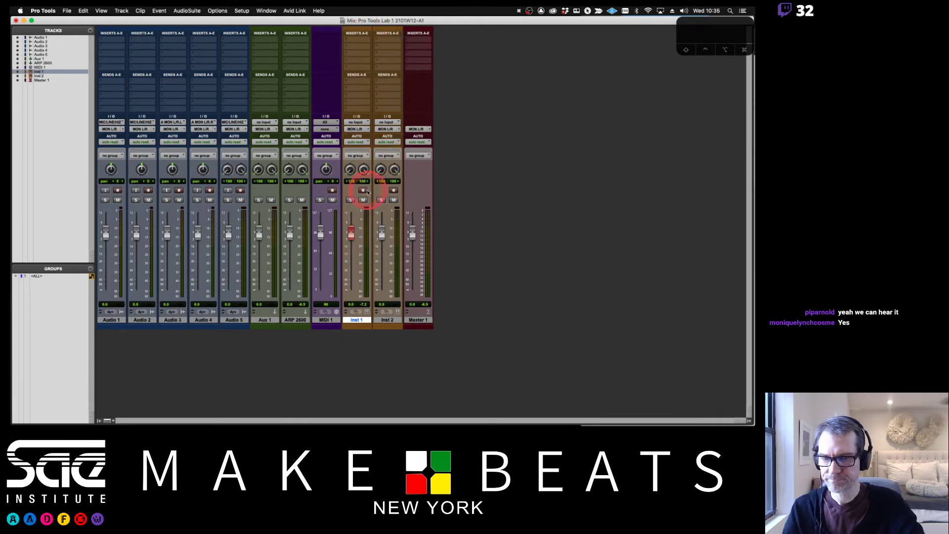
Compare the PT Track Types notes in Preview with the tracks and their inserts in the Pro Tools mix window
{"action": "key", "text": "super+Tab"}
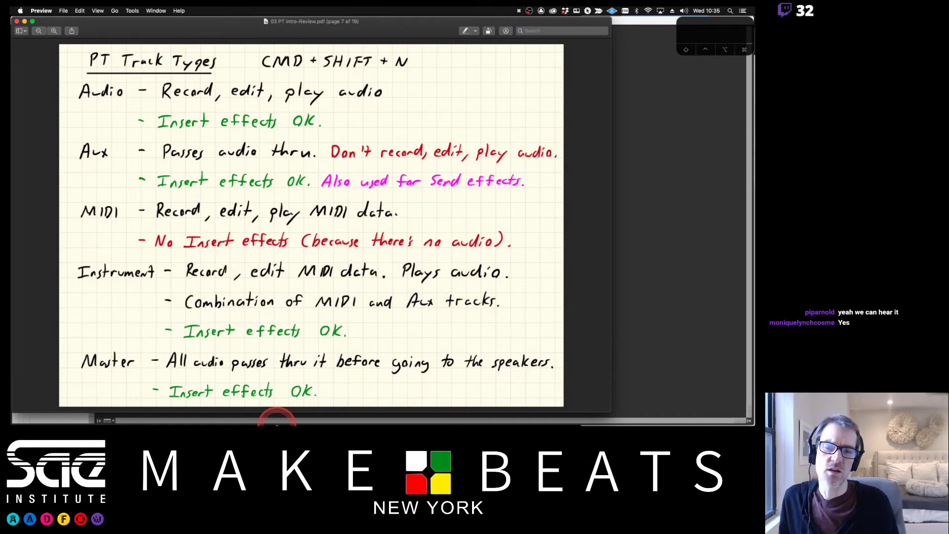
{"action": "left_click", "coordinate": [691, 123]}
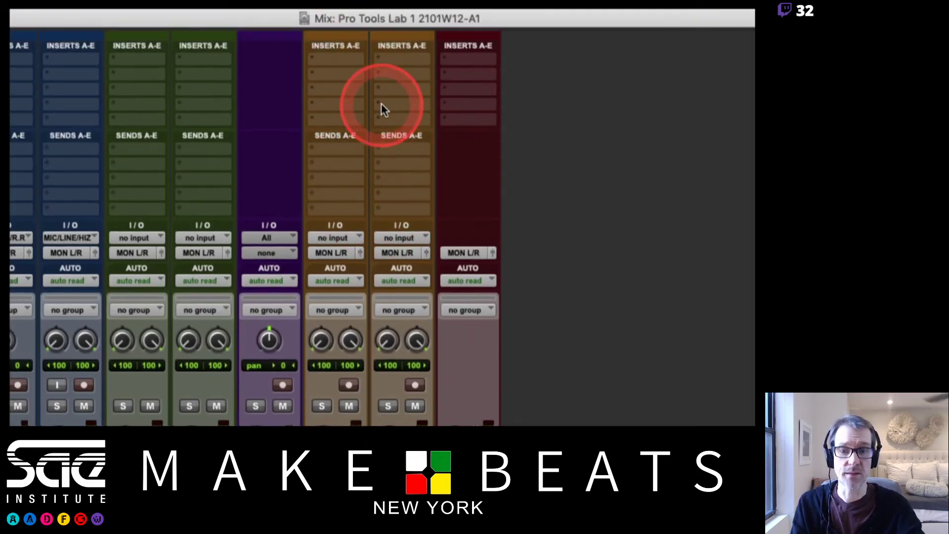
{"action": "key", "text": "super+Tab"}
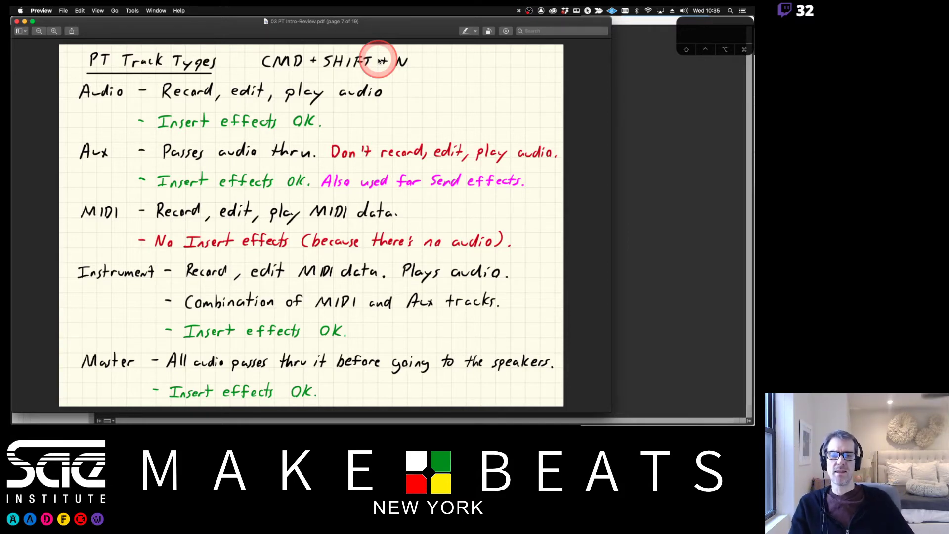
{"action": "left_click", "coordinate": [675, 152]}
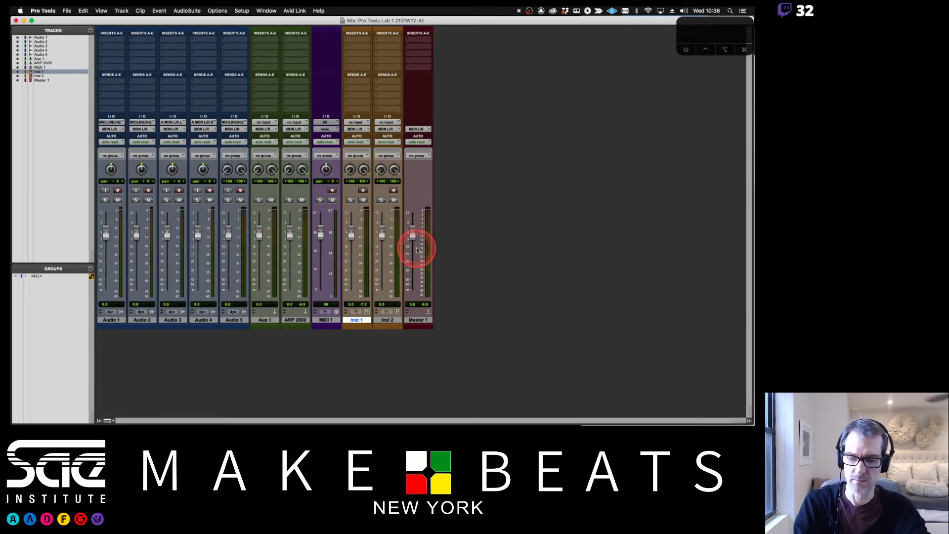
{"action": "key", "text": "super+Tab"}
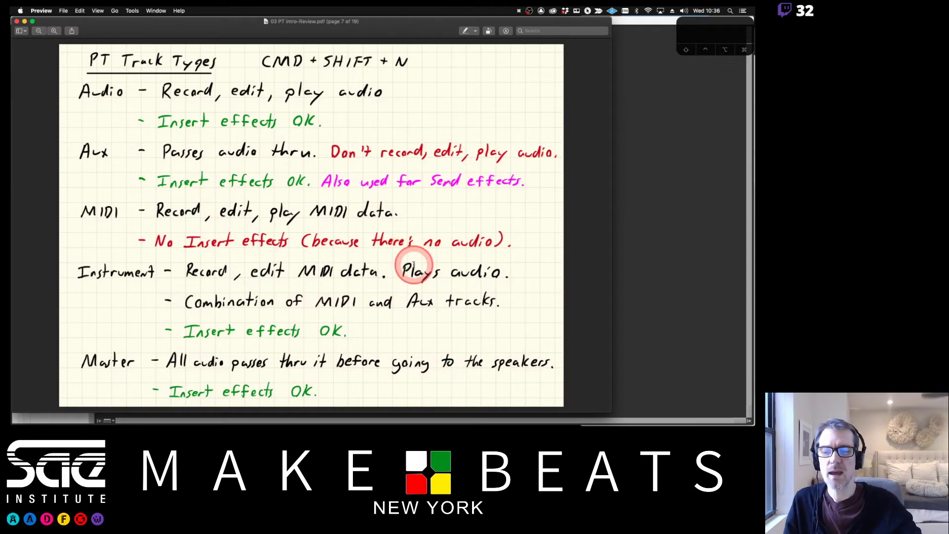
{"action": "left_click", "coordinate": [679, 213]}
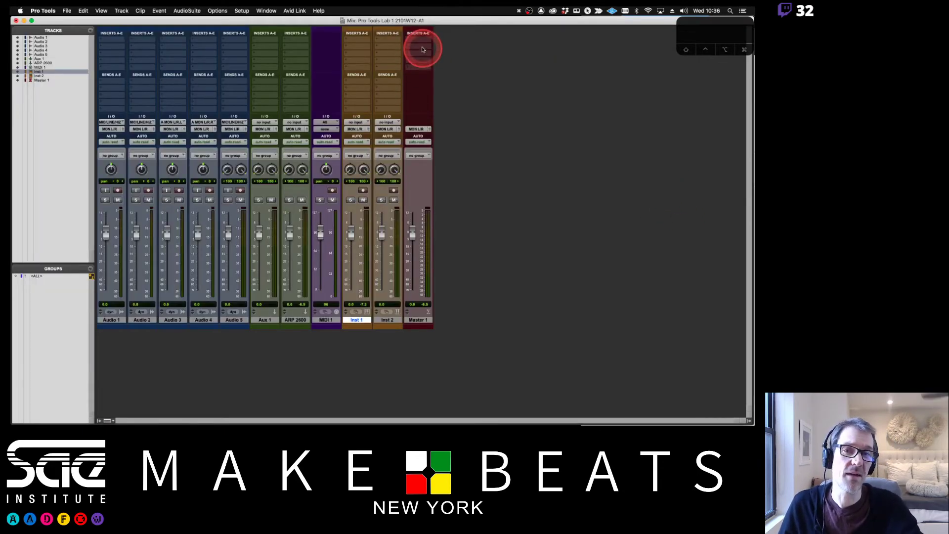
Switch to Preview and advance the notes past PT Track Symbols to the Create a New Track page
{"action": "key", "text": "super+Tab"}
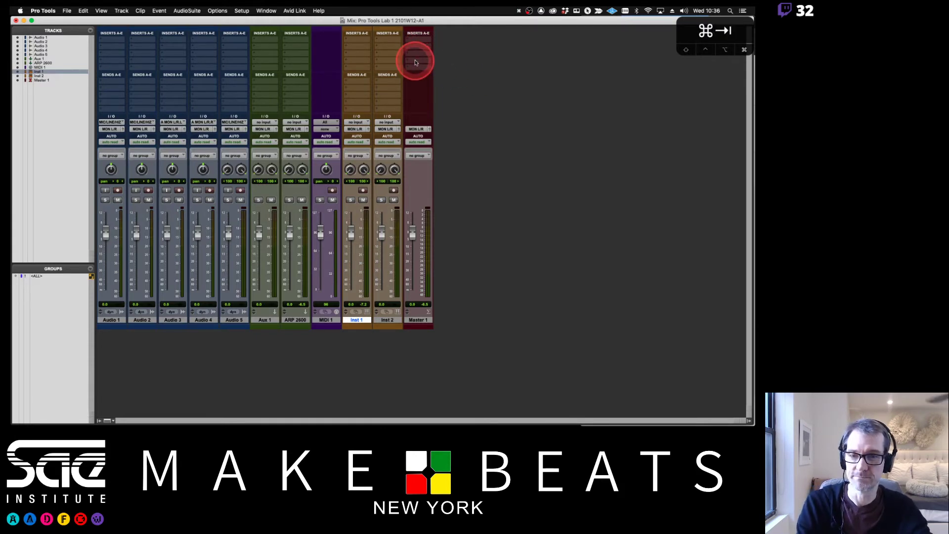
{"action": "key", "text": "Right"}
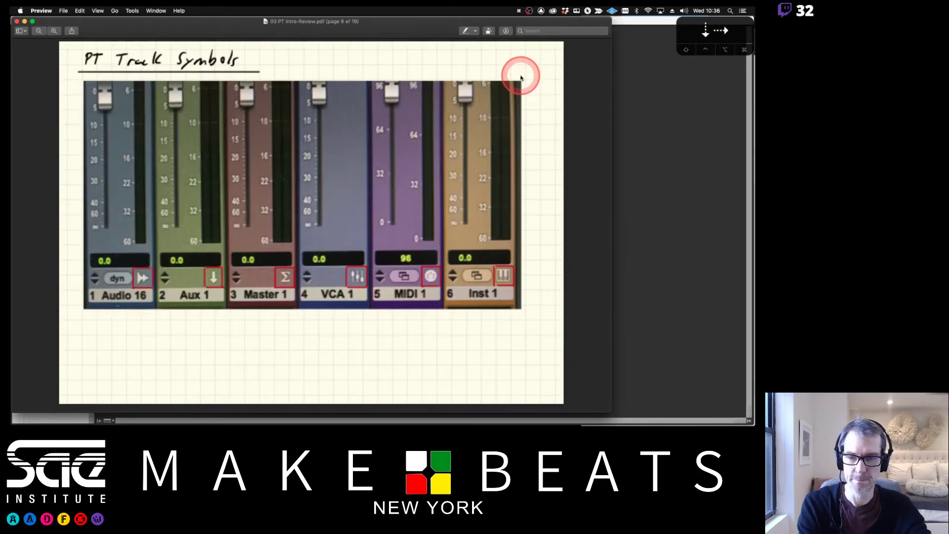
{"action": "key", "text": "Right"}
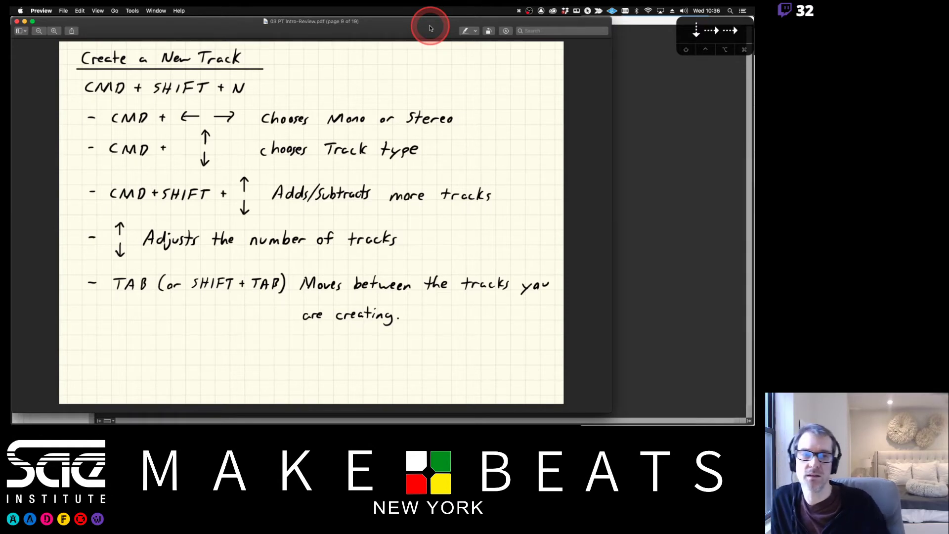
Switch to Pro Tools, select the tracks Aux 1 through Inst 2, and try to delete them
{"action": "left_click", "coordinate": [637, 132]}
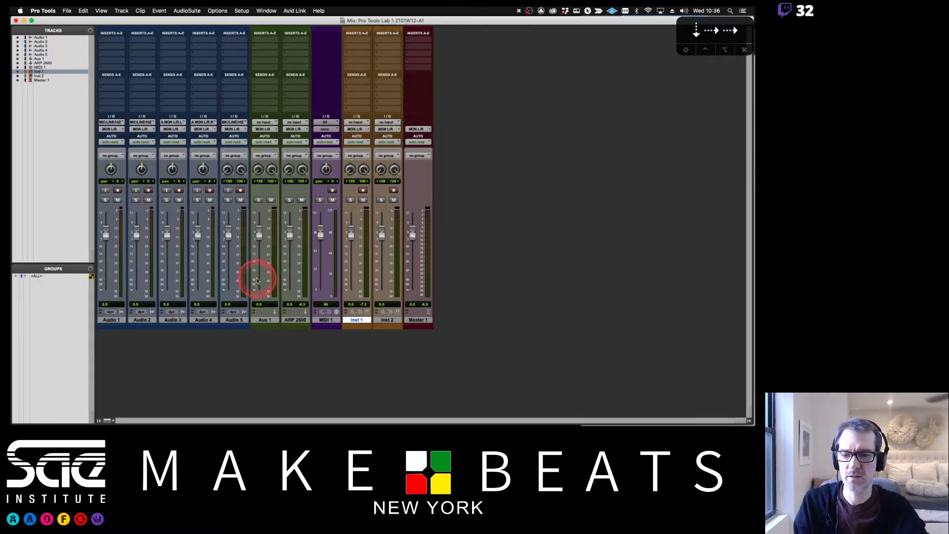
{"action": "left_click", "coordinate": [267, 320]}
{"action": "left_click", "coordinate": [383, 321], "text": "shift"}
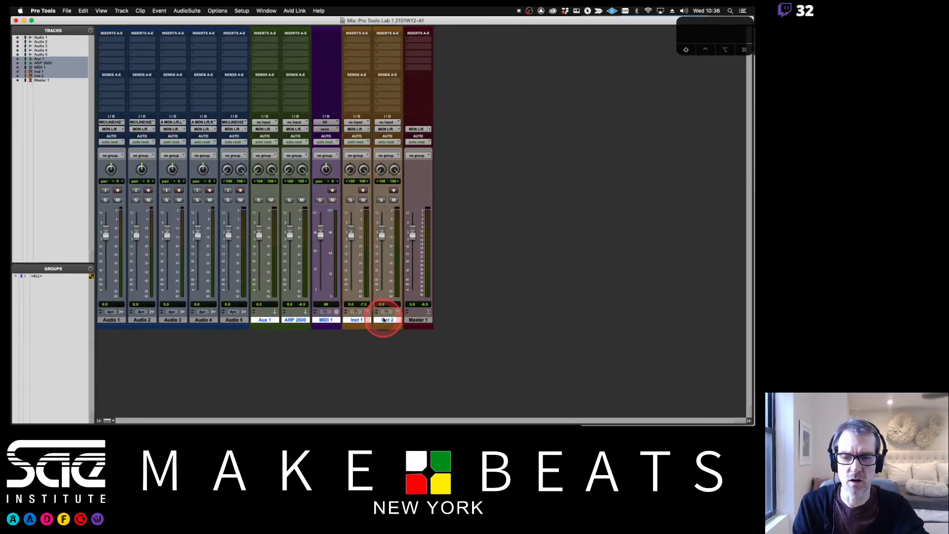
{"action": "key", "text": "BackSpace"}
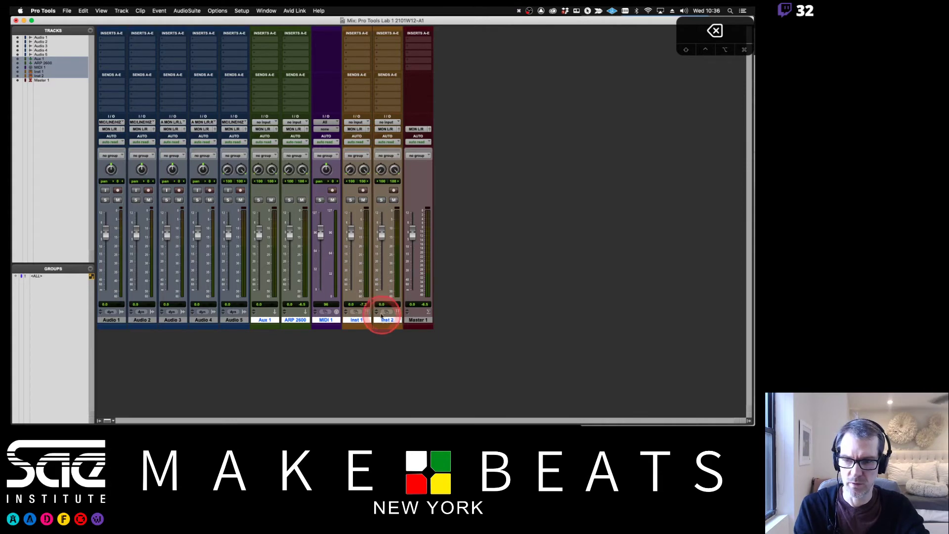
Examine the commands available for the selected tracks, including Delete and whether it has a keyboard shortcut
{"action": "right_click", "coordinate": [274, 322]}
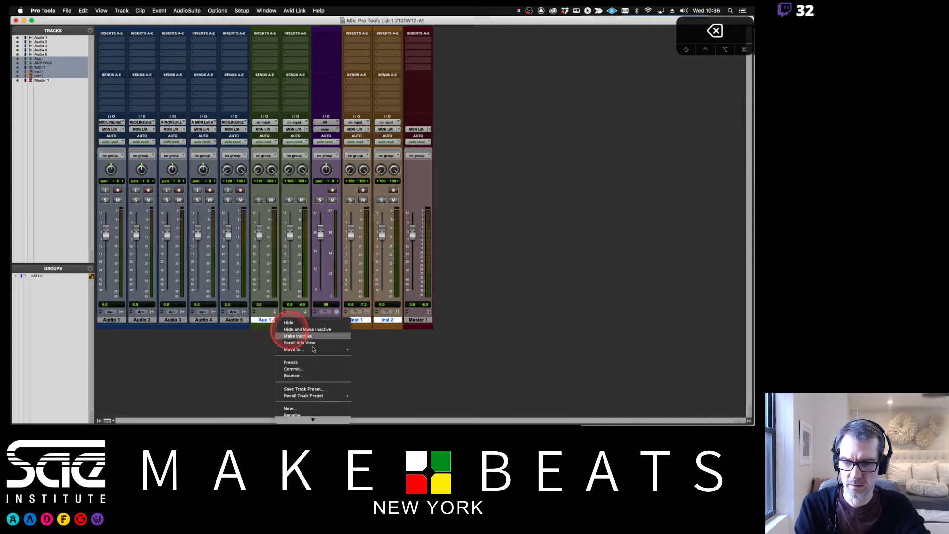
{"action": "left_click", "coordinate": [375, 377]}
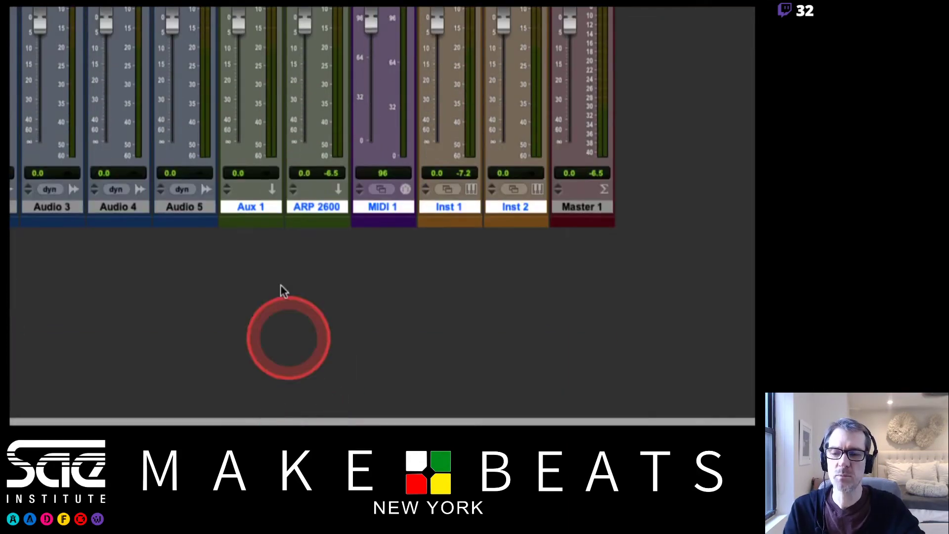
{"action": "right_click", "coordinate": [273, 213]}
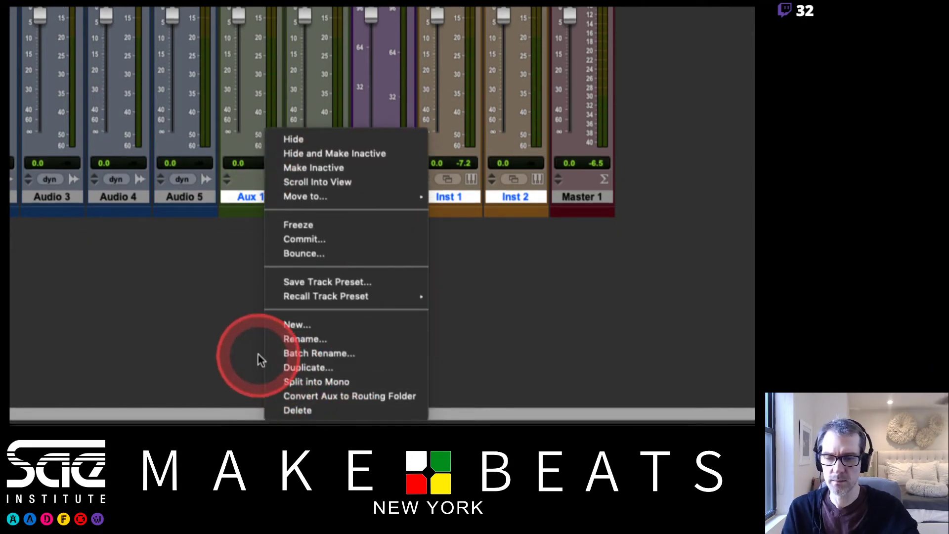
{"action": "left_click", "coordinate": [244, 349]}
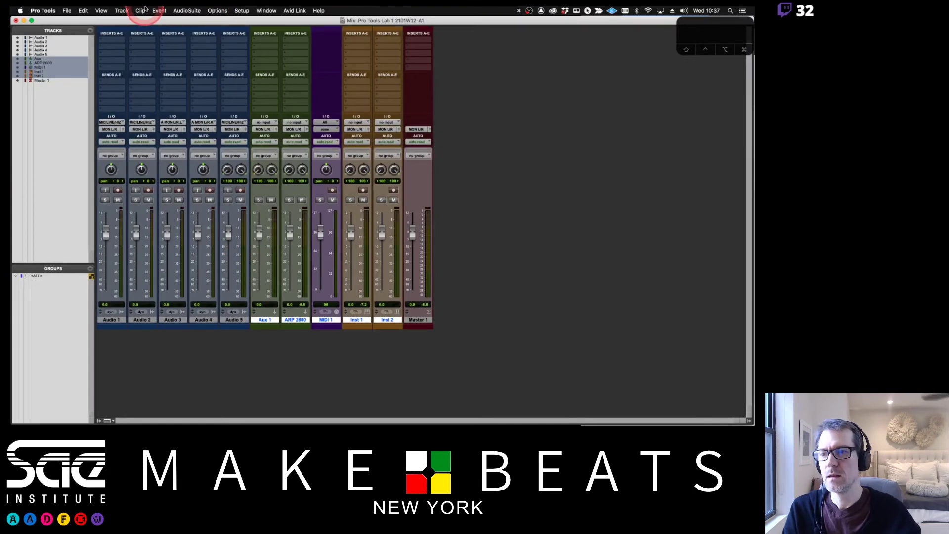
{"action": "left_click", "coordinate": [121, 11]}
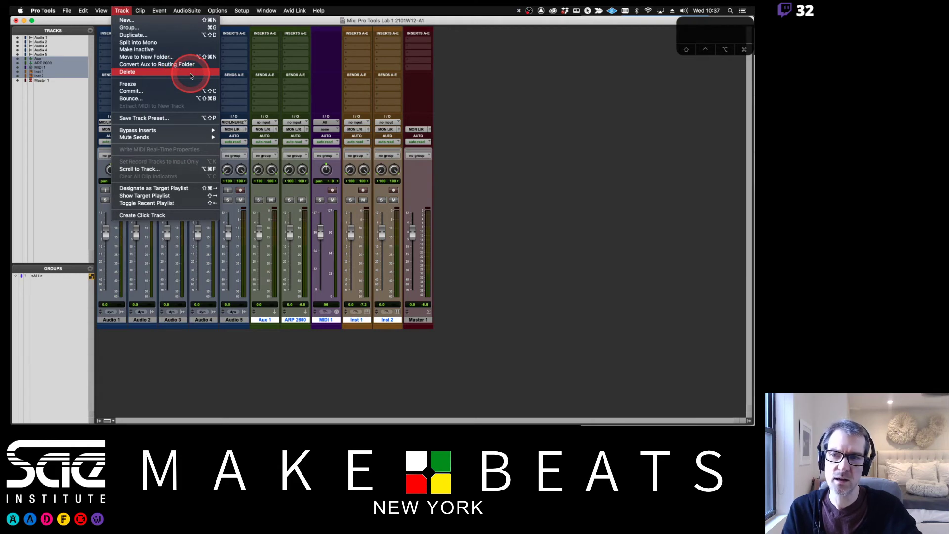
{"action": "left_click", "coordinate": [472, 91]}
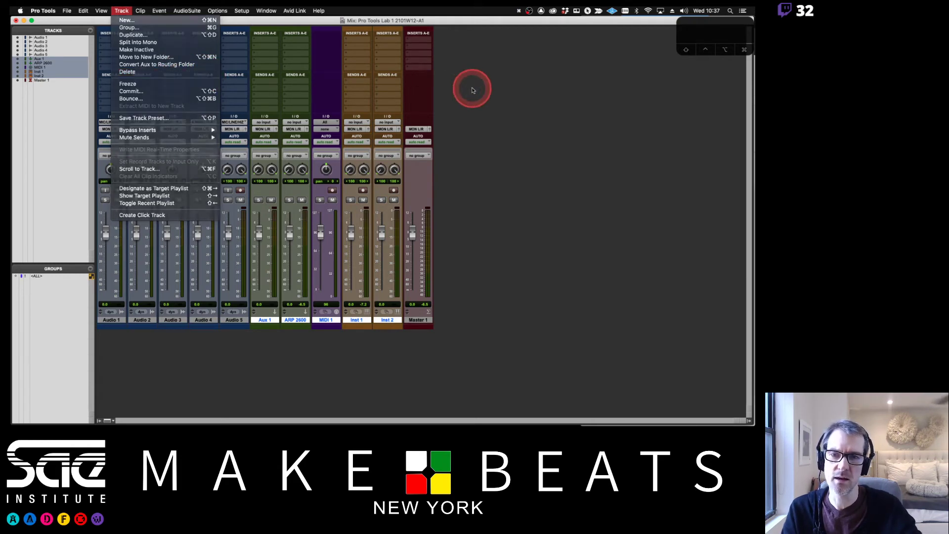
Open System Preferences and show the App Shortcuts category of the Keyboard shortcut settings
{"action": "left_click", "coordinate": [23, 11]}
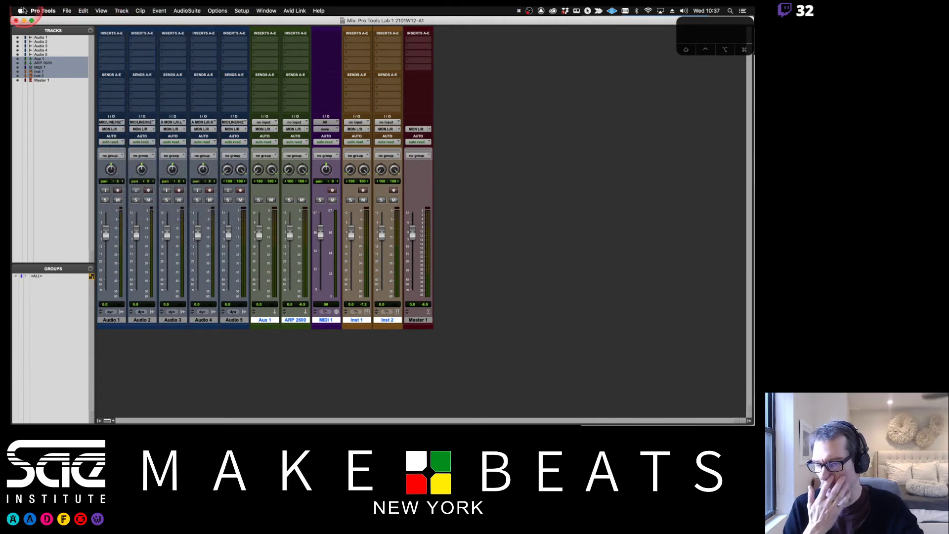
{"action": "left_click", "coordinate": [124, 10]}
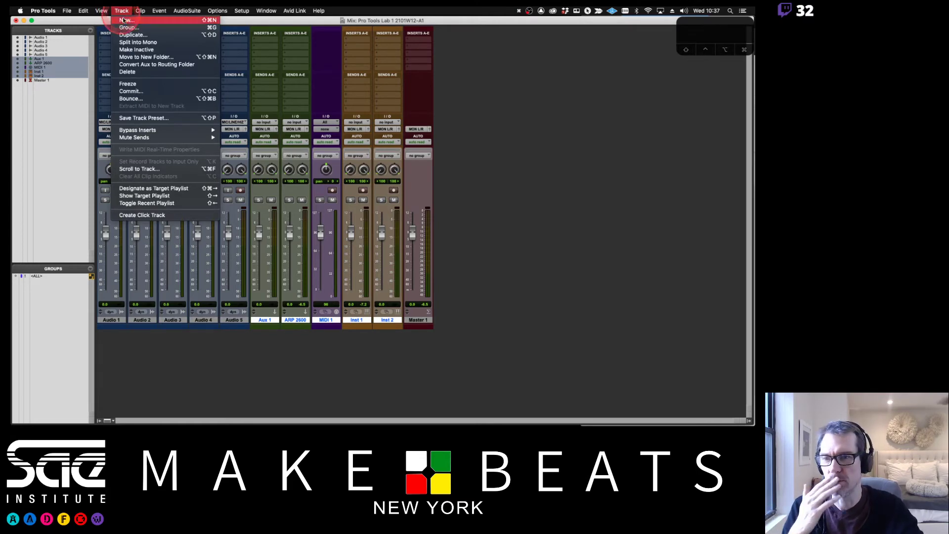
{"action": "mouse_move", "coordinate": [101, 11]}
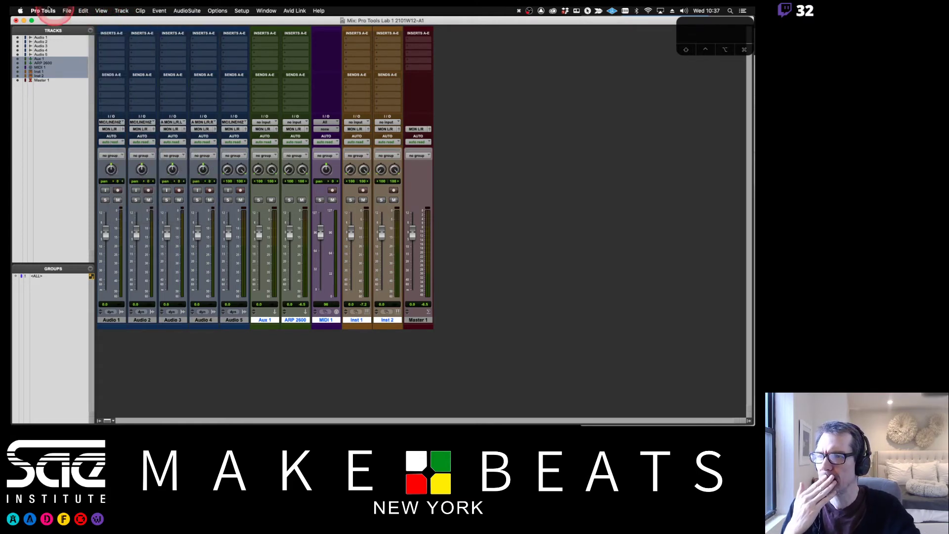
{"action": "mouse_move", "coordinate": [20, 11]}
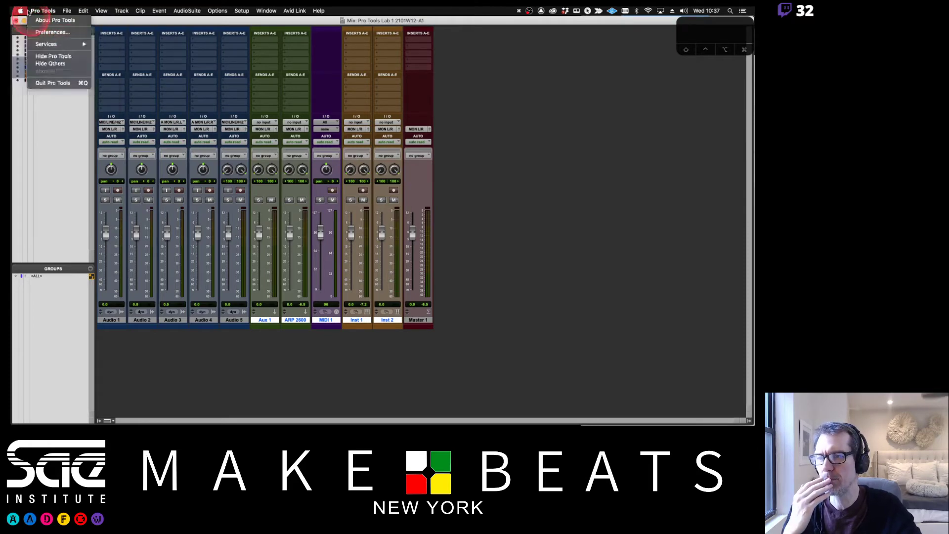
{"action": "left_click", "coordinate": [55, 30]}
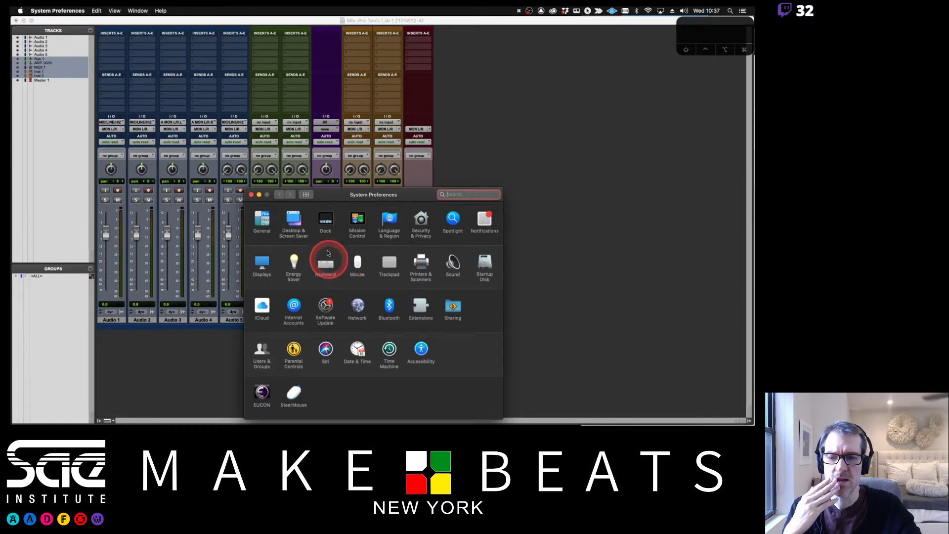
{"action": "left_click", "coordinate": [327, 253]}
{"action": "left_click", "coordinate": [366, 147]}
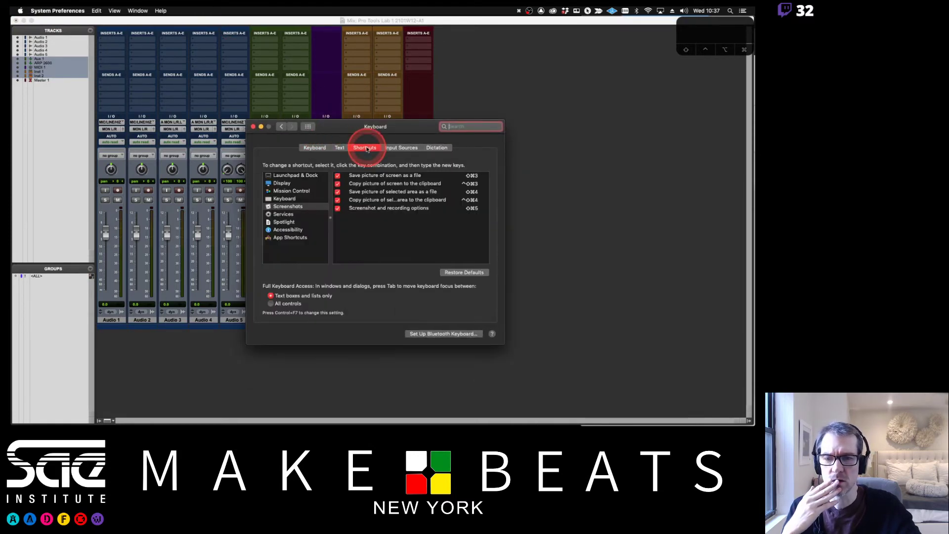
{"action": "left_click", "coordinate": [290, 238]}
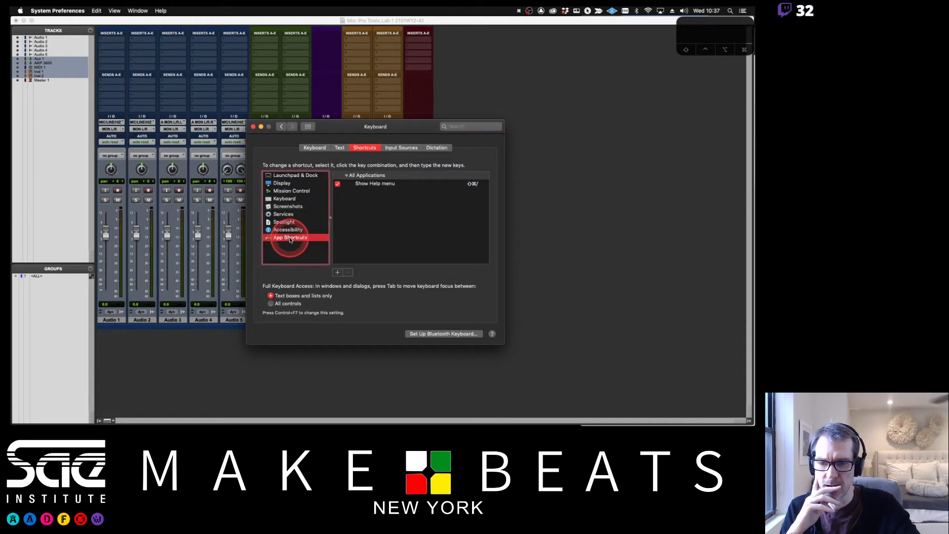
Start a new app shortcut and set its application to Pro Tools
{"action": "left_click", "coordinate": [336, 272]}
{"action": "left_click", "coordinate": [368, 160]}
{"action": "left_click", "coordinate": [383, 156]}
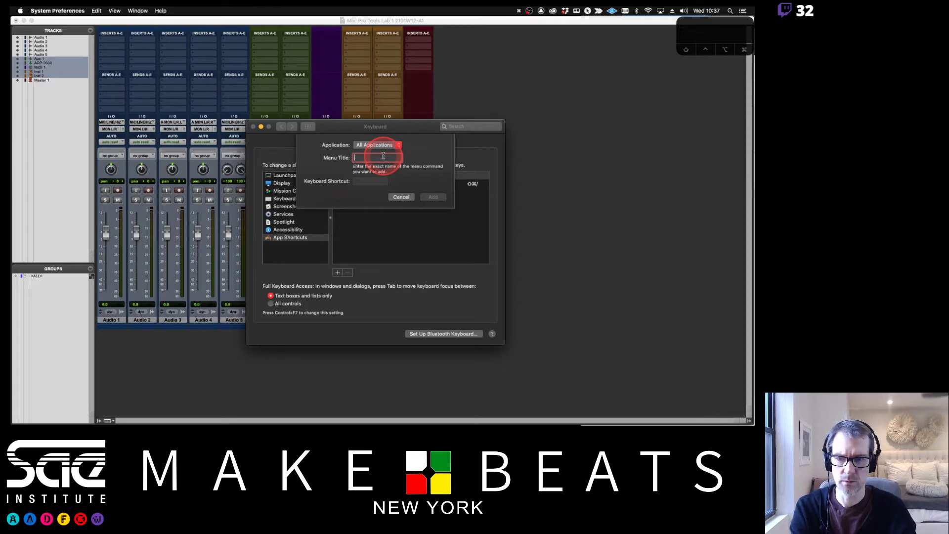
{"action": "left_click", "coordinate": [380, 145]}
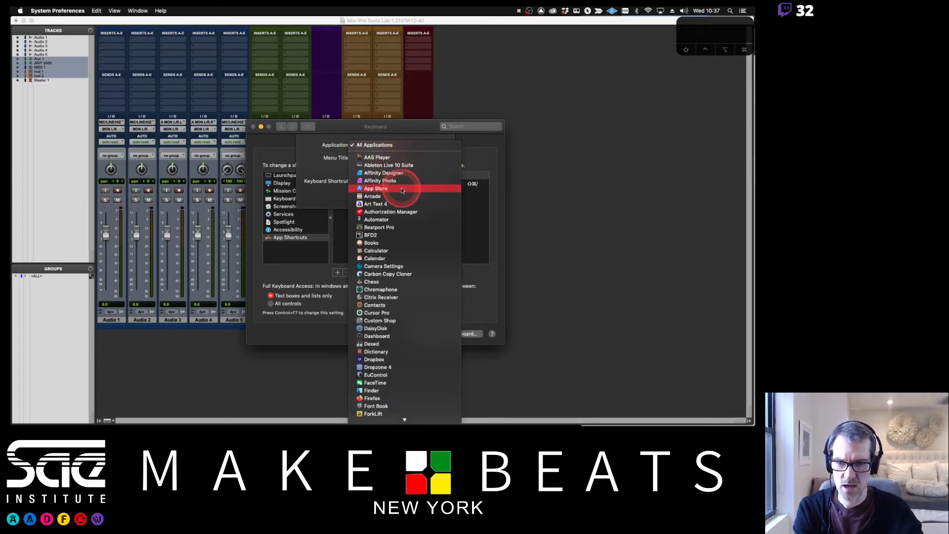
{"action": "scroll", "coordinate": [417, 318], "scroll_direction": "down", "scroll_amount": 15}
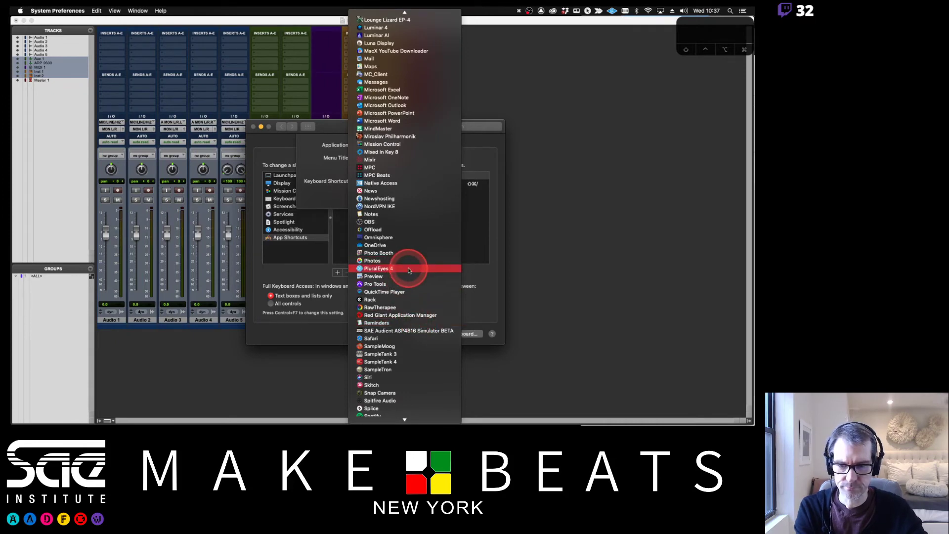
{"action": "left_click", "coordinate": [396, 284]}
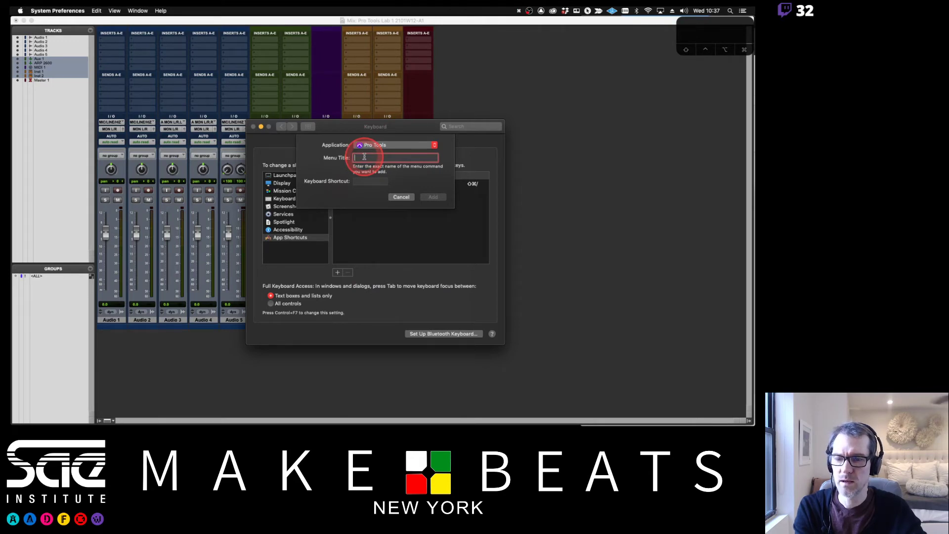
Check the track deletion command's name in Pro Tools and enter Track-Delete as the new app shortcut's menu title
{"action": "left_click", "coordinate": [508, 48]}
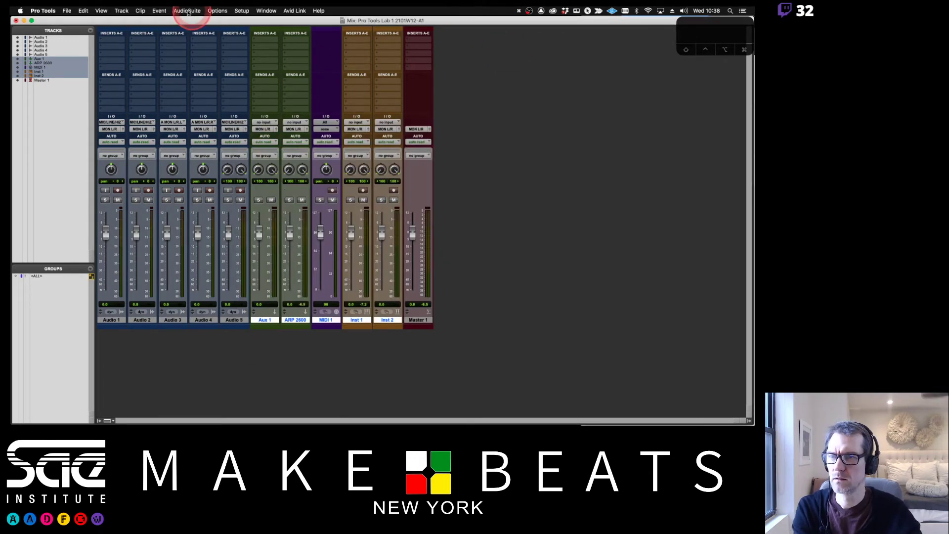
{"action": "left_click", "coordinate": [122, 11]}
{"action": "key", "text": "cmd+Tab"}
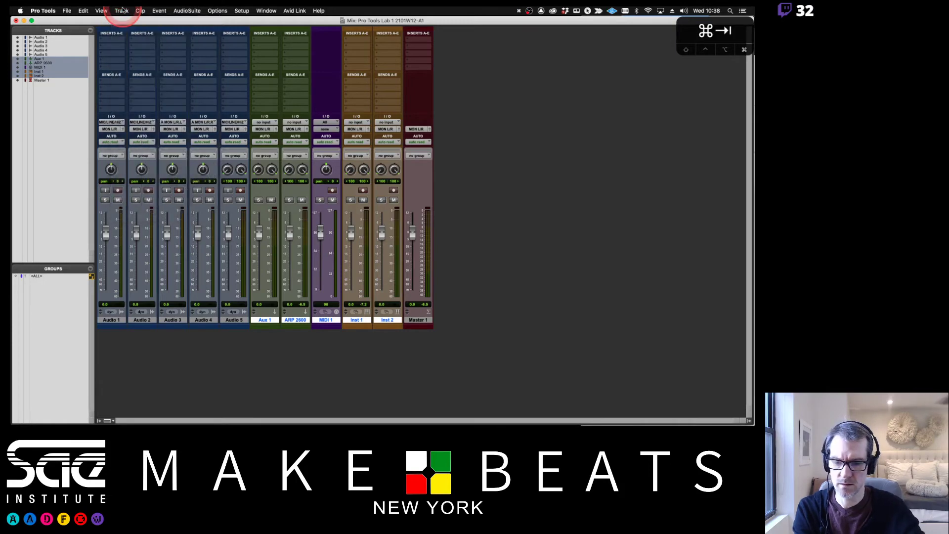
{"action": "left_click", "coordinate": [261, 138]}
{"action": "left_click", "coordinate": [332, 147]}
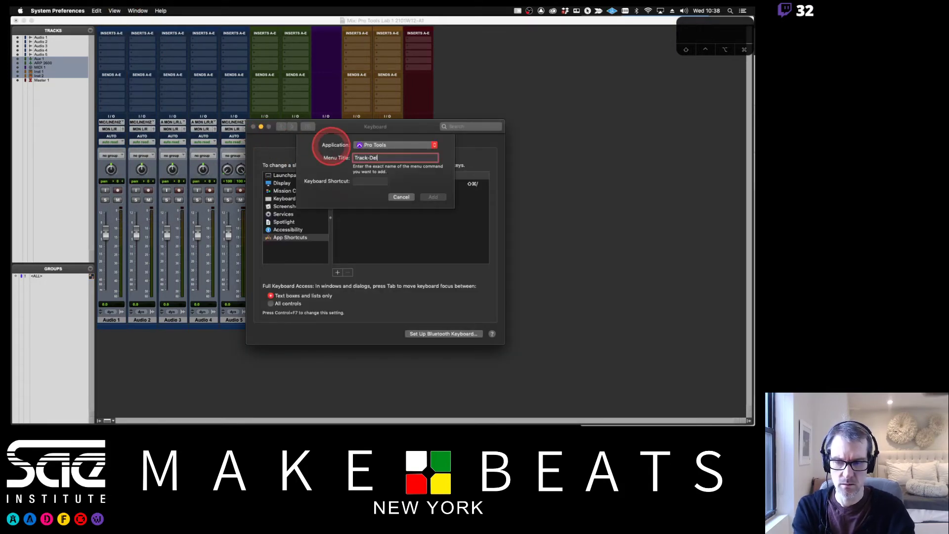
Try to assign ⌘L to the Track-Delete shortcut, discard the new shortcut, and close the Keyboard preferences
{"action": "left_click", "coordinate": [359, 181]}
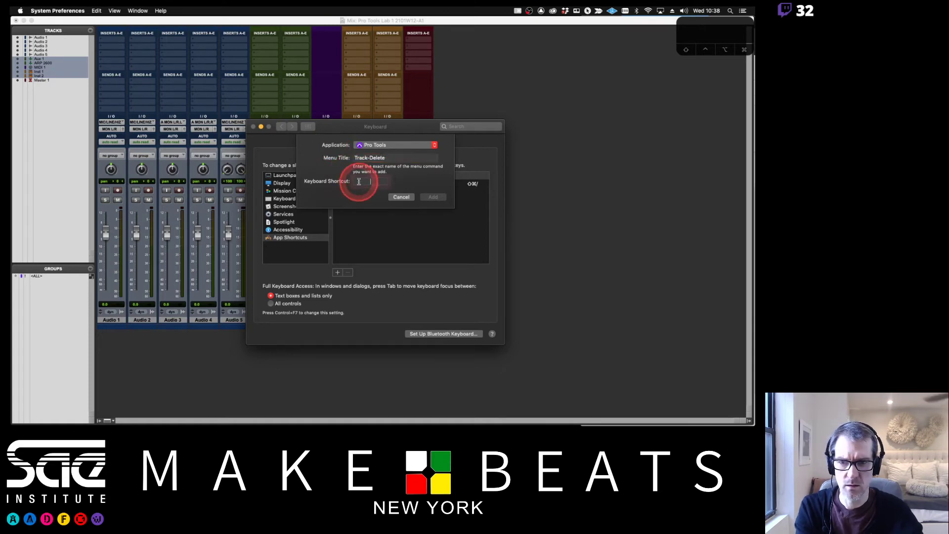
{"action": "left_click", "coordinate": [387, 182]}
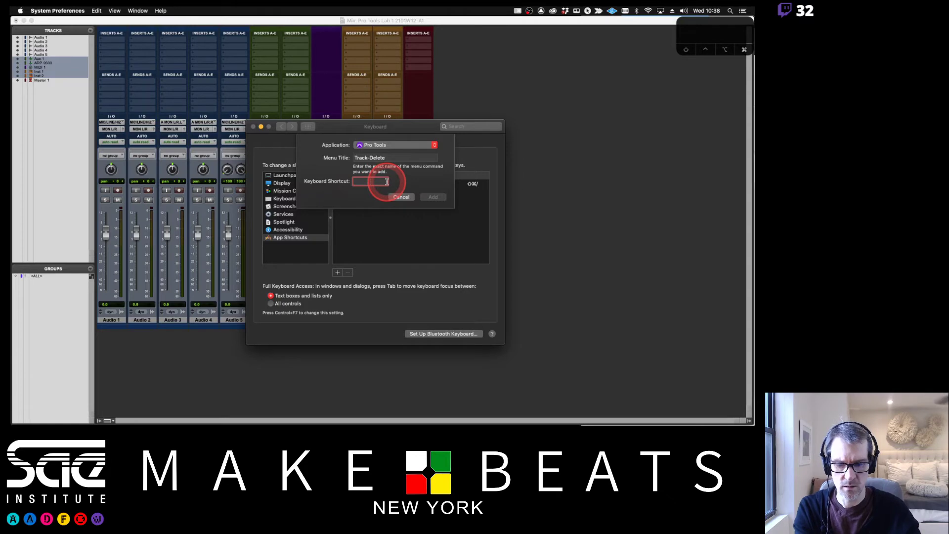
{"action": "key", "text": "super+l"}
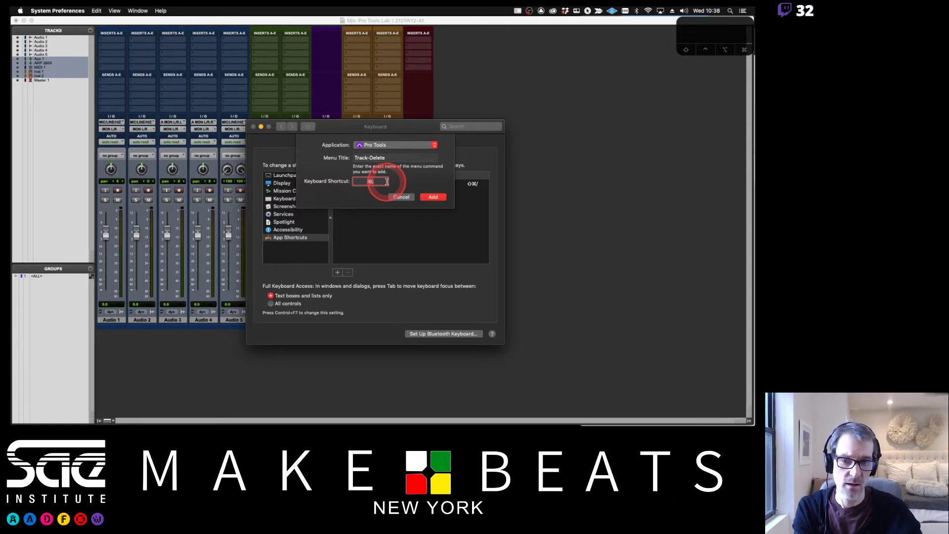
{"action": "left_click", "coordinate": [371, 182]}
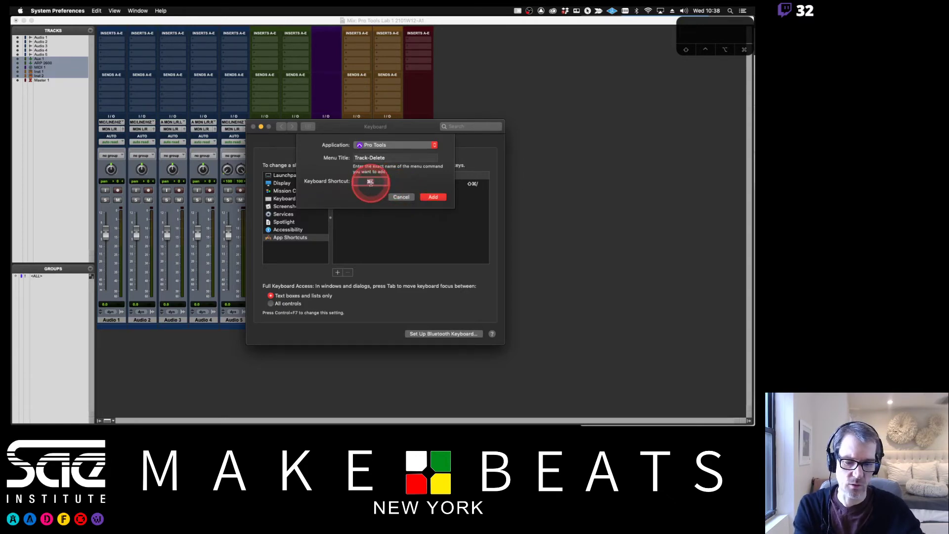
{"action": "key", "text": "super+BackSpace"}
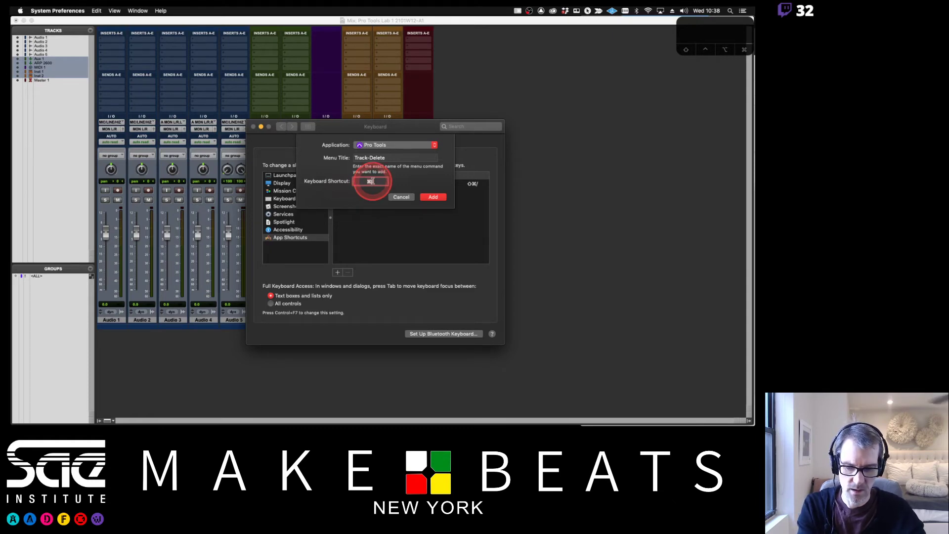
{"action": "left_click", "coordinate": [433, 197]}
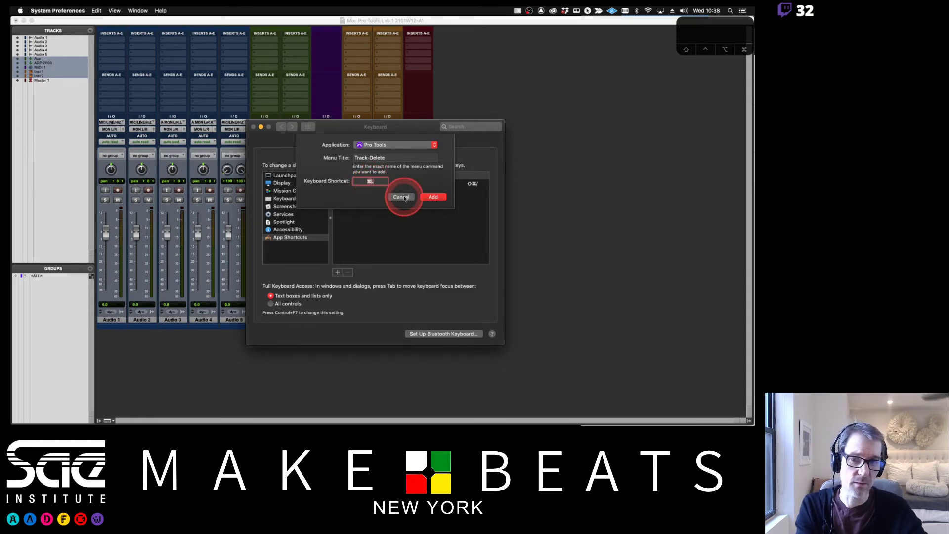
{"action": "left_click", "coordinate": [254, 127]}
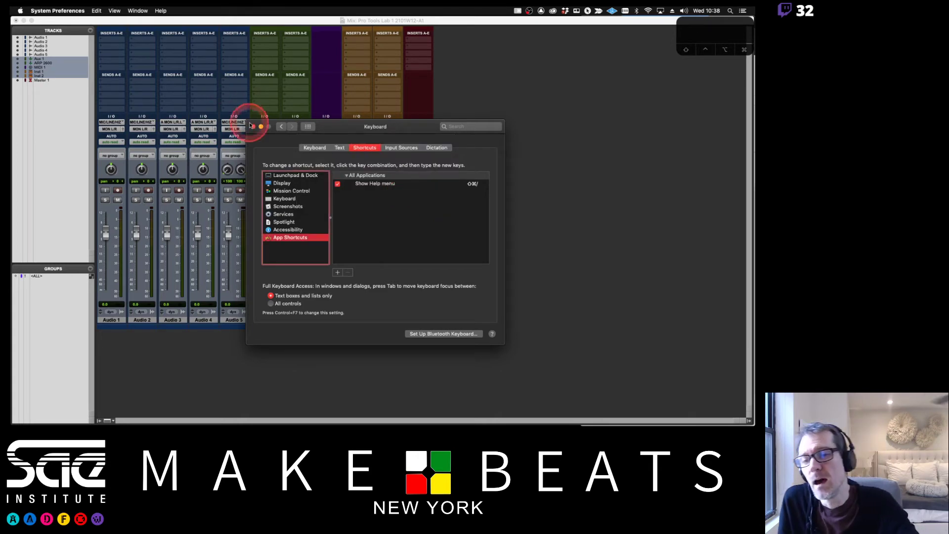
Return to Pro Tools and delete the selected tracks Aux 1 through Inst 2
{"action": "left_click", "coordinate": [298, 63]}
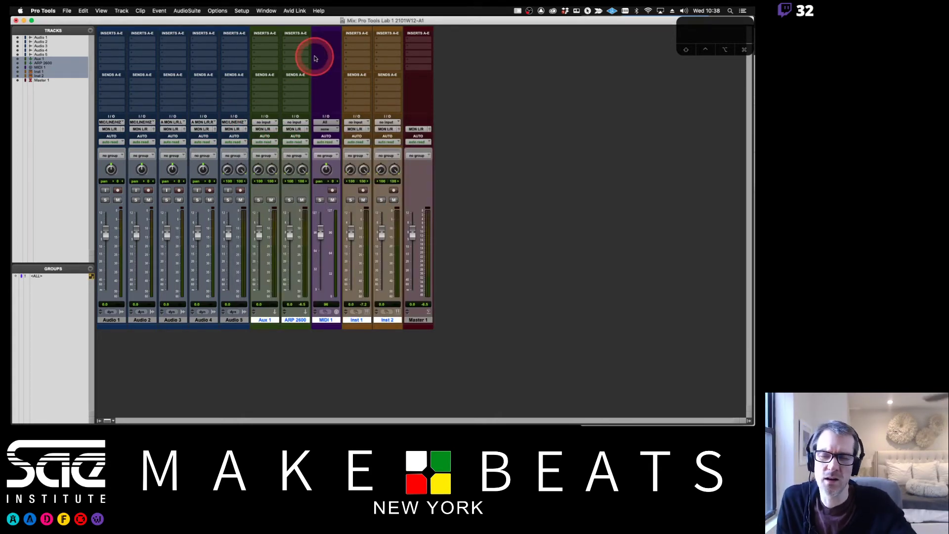
{"action": "left_click", "coordinate": [101, 10]}
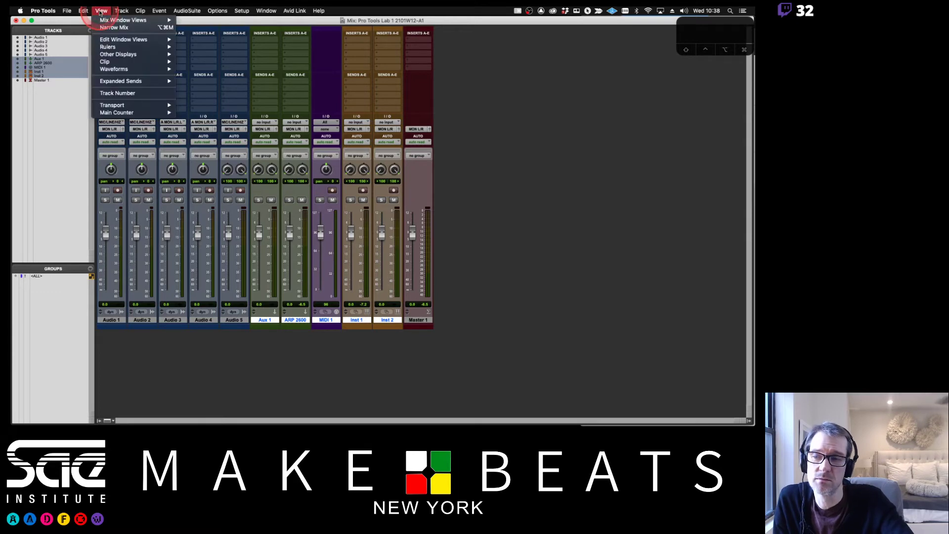
{"action": "mouse_move", "coordinate": [122, 10]}
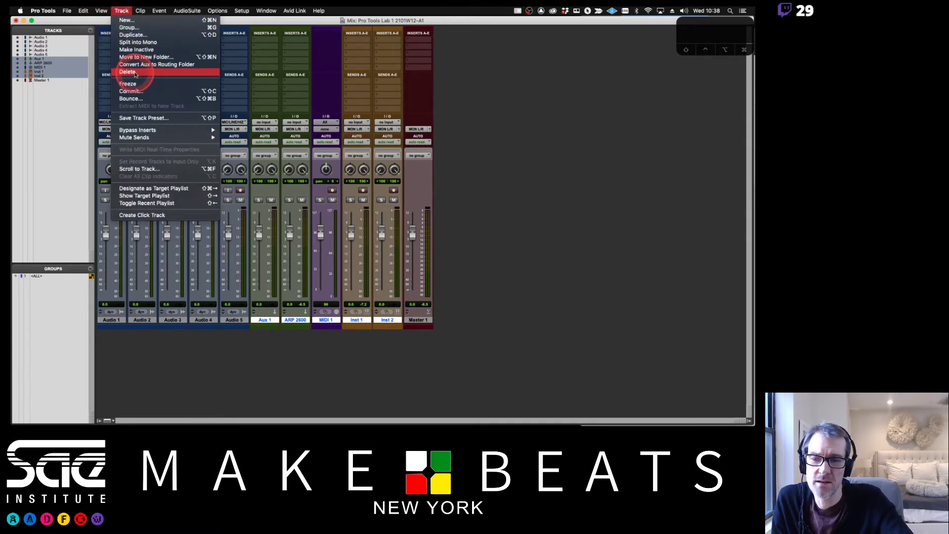
{"action": "left_click", "coordinate": [465, 120]}
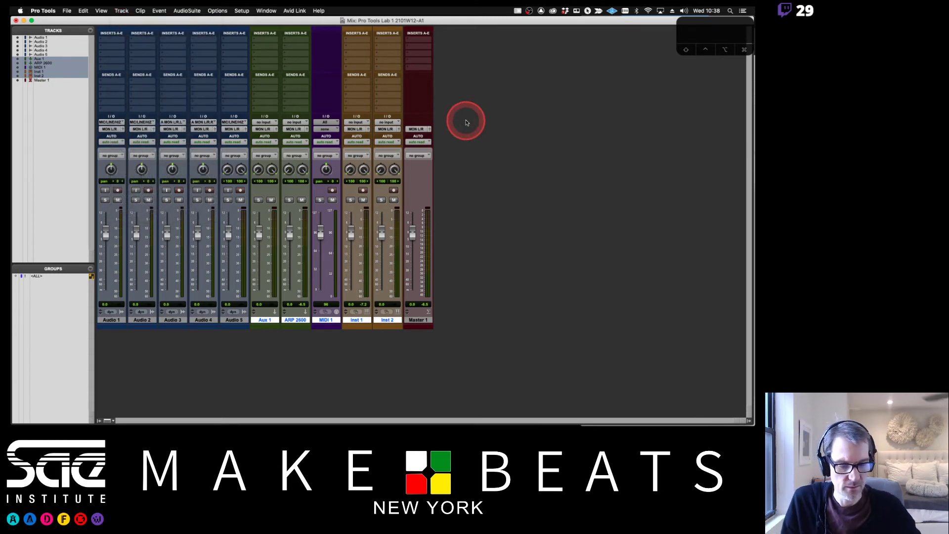
{"action": "left_click", "coordinate": [269, 320]}
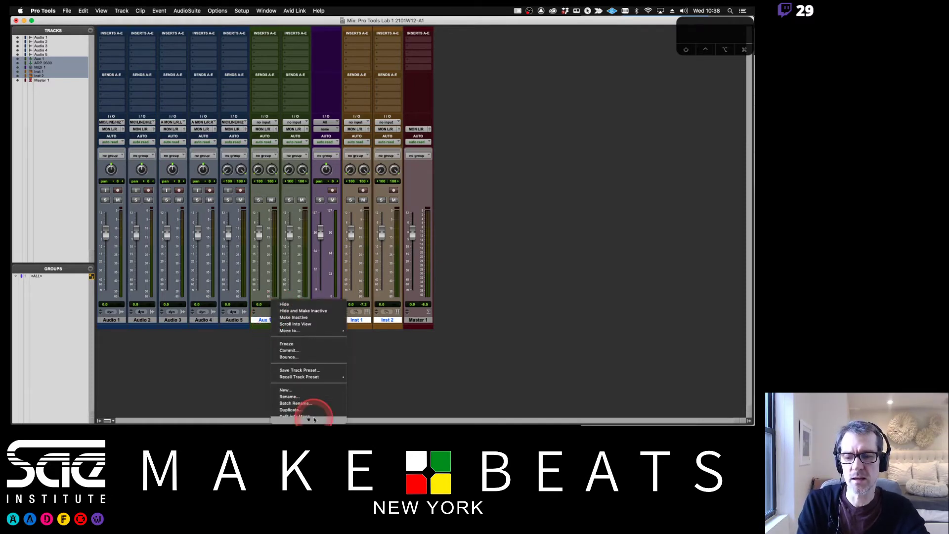
{"action": "left_click", "coordinate": [299, 413]}
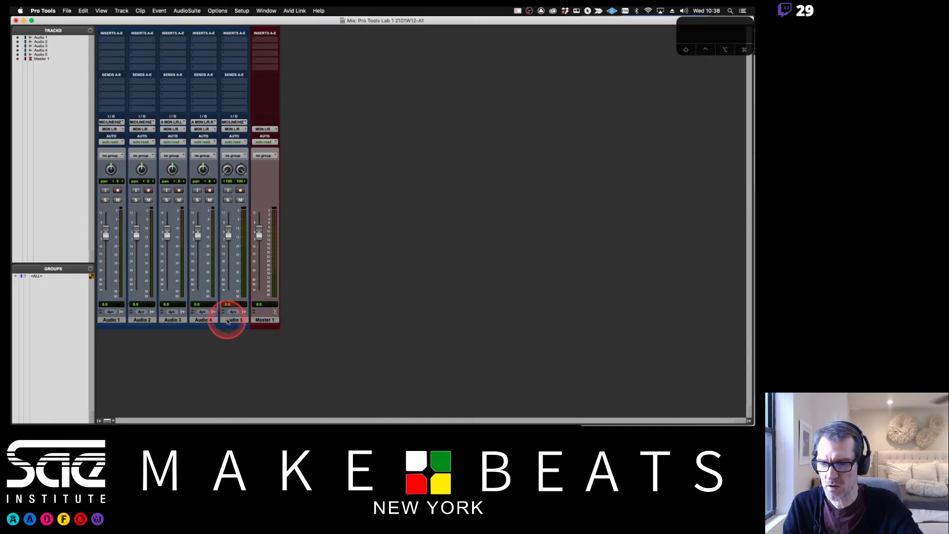
Consult the Create a New Track notes in Preview and create one stereo Aux Input track after Master 1 in Pro Tools
{"action": "left_click", "coordinate": [268, 322]}
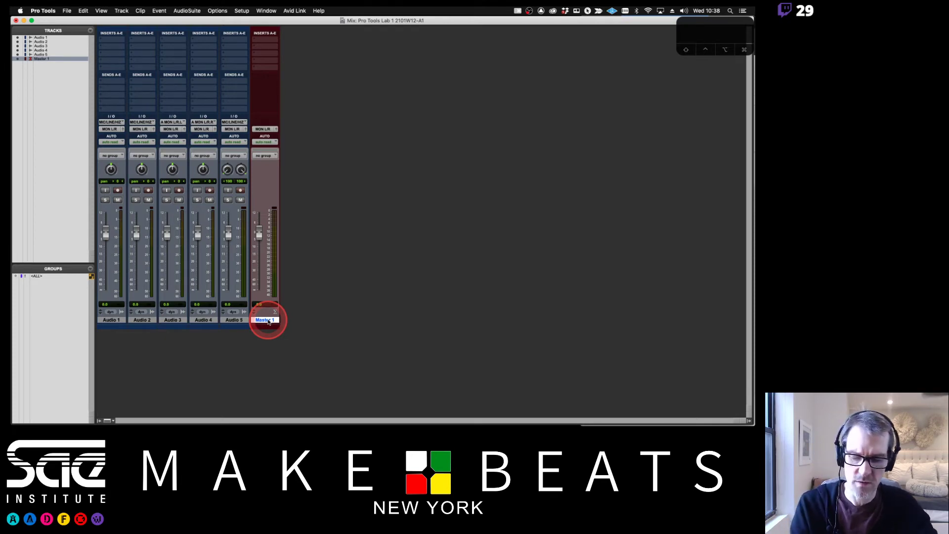
{"action": "key", "text": "super+Tab"}
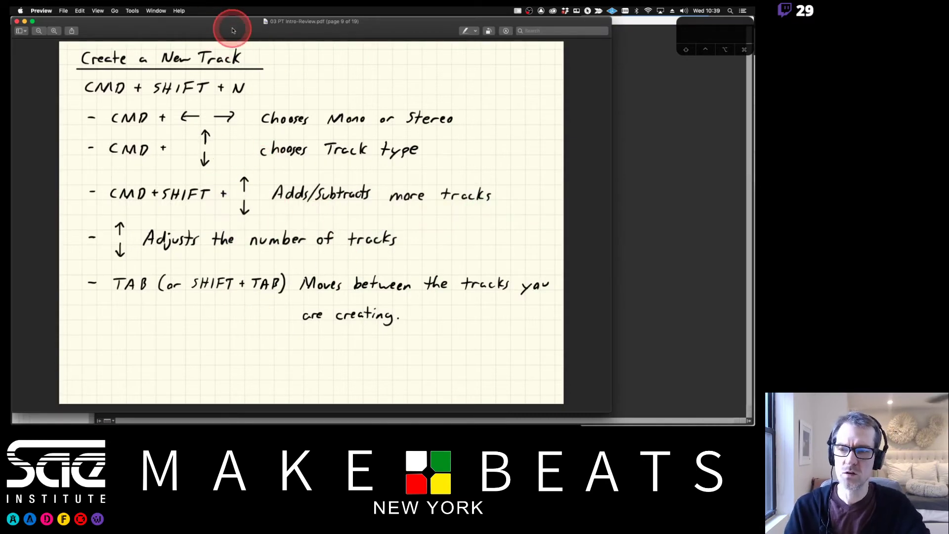
{"action": "left_click", "coordinate": [663, 138]}
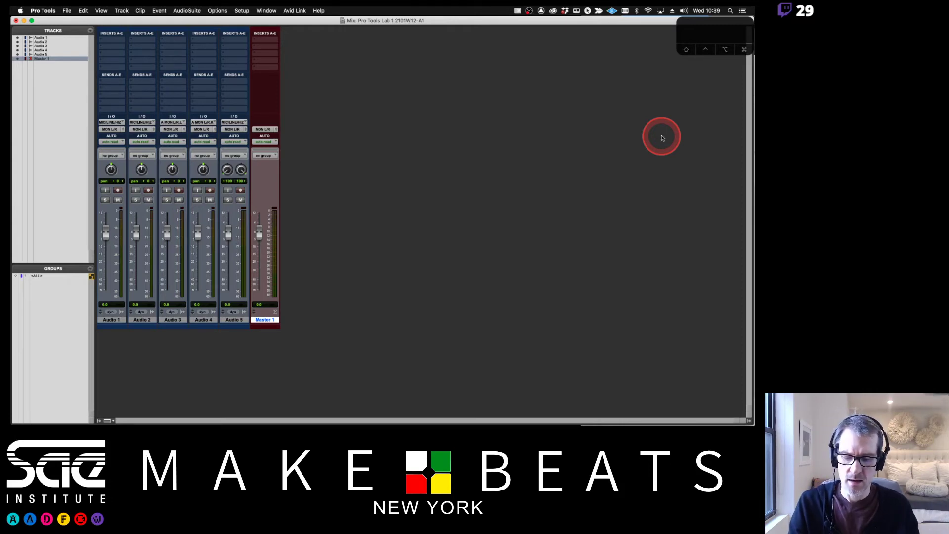
{"action": "key", "text": "super+shift+n"}
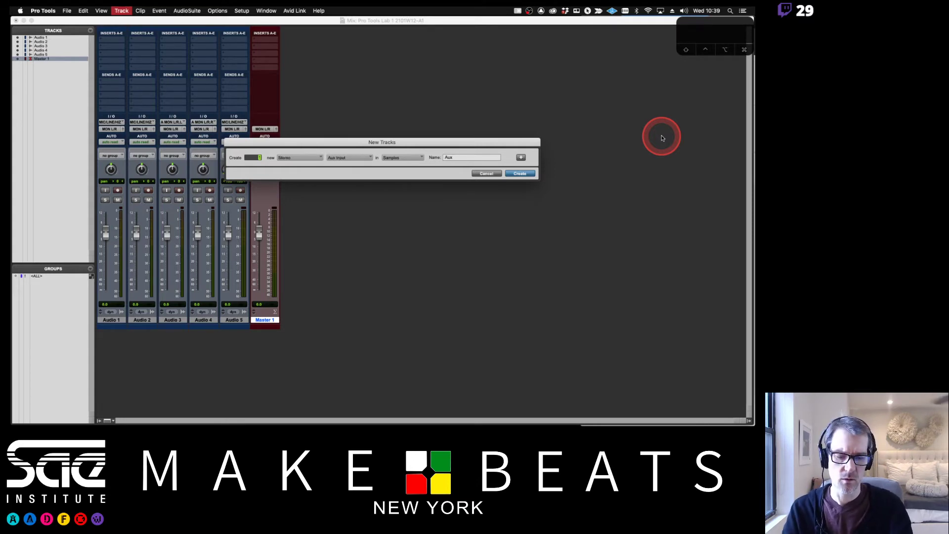
{"action": "key", "text": "Return"}
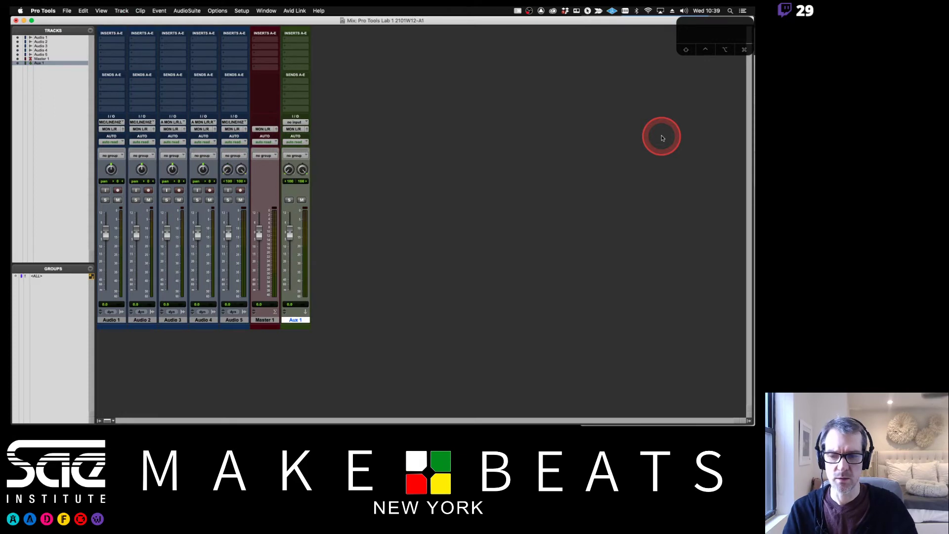
Open the New Tracks dialog to set up another track
{"action": "key", "text": "super+shift+n"}
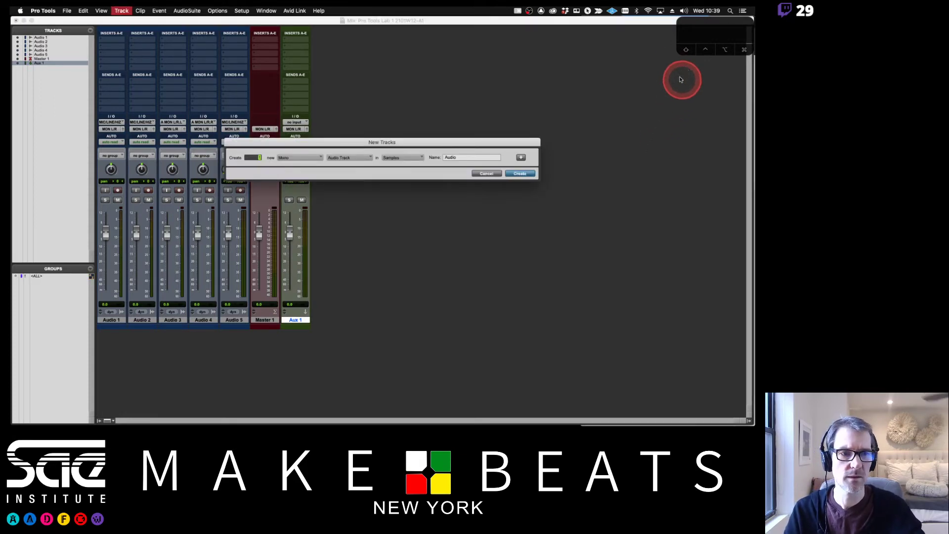
{"action": "left_click", "coordinate": [651, 37]}
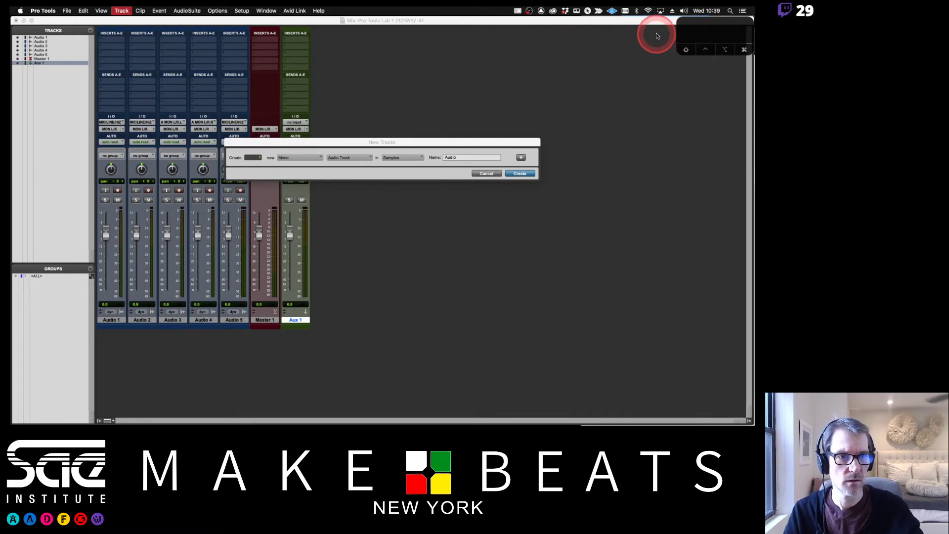
{"action": "left_click", "coordinate": [566, 112]}
{"action": "left_click", "coordinate": [461, 158]}
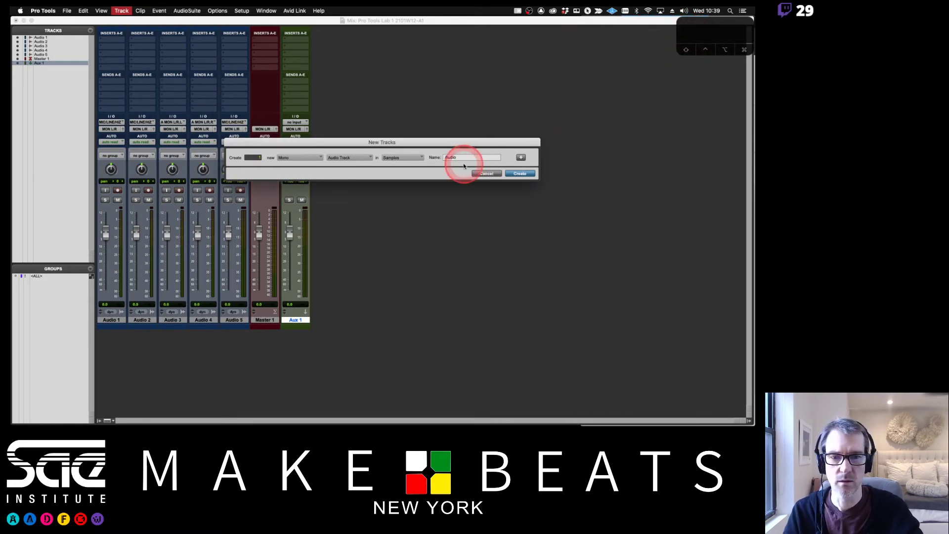
{"action": "left_click", "coordinate": [700, 43]}
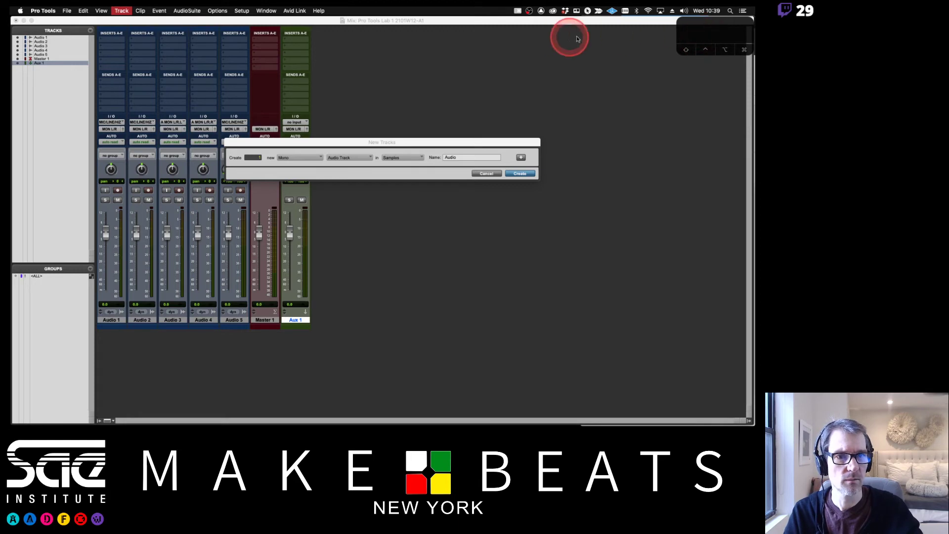
Quit and relaunch KeyCastr, dismissing the Keyboard Maestro trial notice in between
{"action": "left_click", "coordinate": [517, 11]}
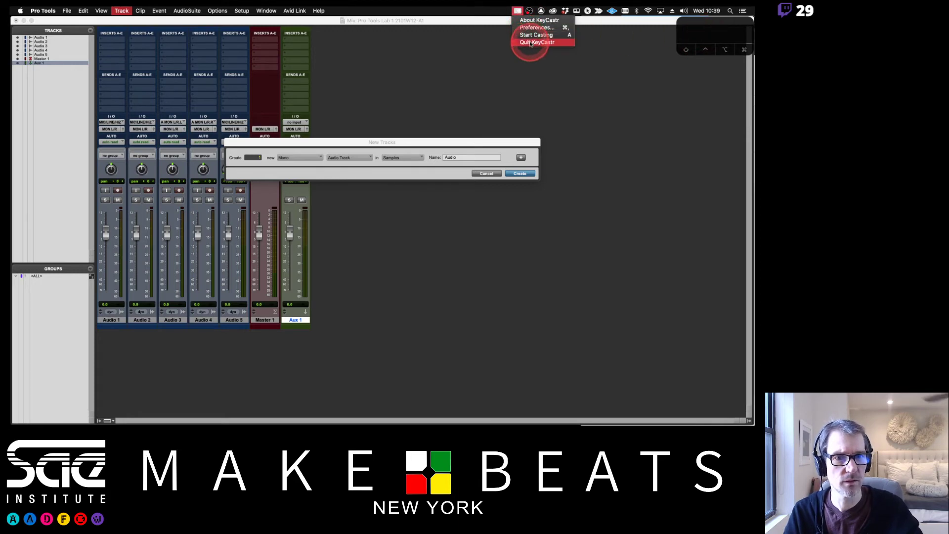
{"action": "left_click", "coordinate": [537, 42]}
{"action": "mouse_move", "coordinate": [11, 181]}
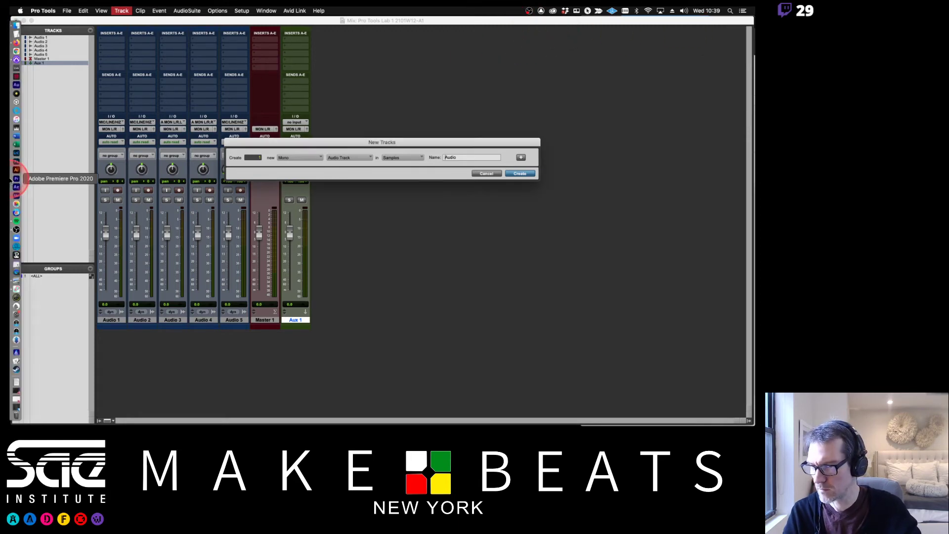
{"action": "left_click", "coordinate": [16, 361]}
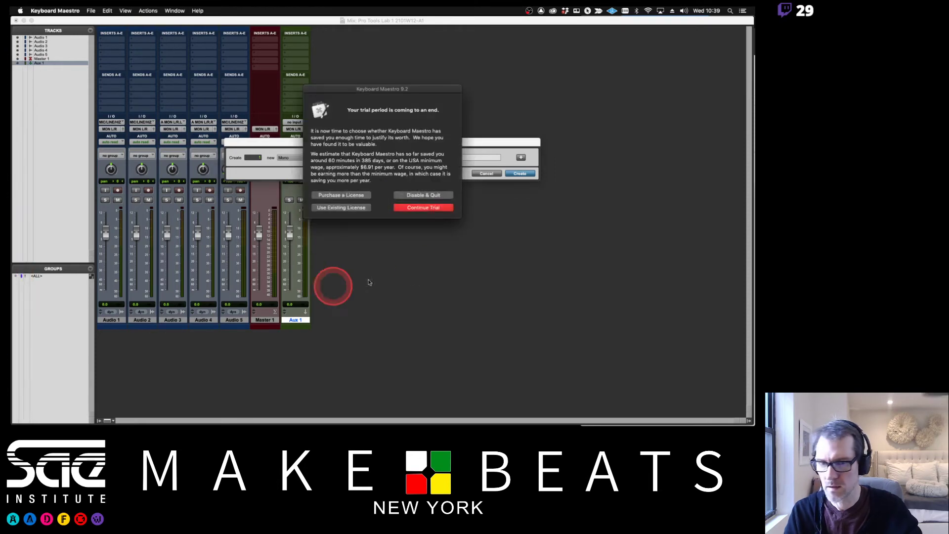
{"action": "left_click", "coordinate": [423, 207]}
{"action": "key", "text": "super+Tab"}
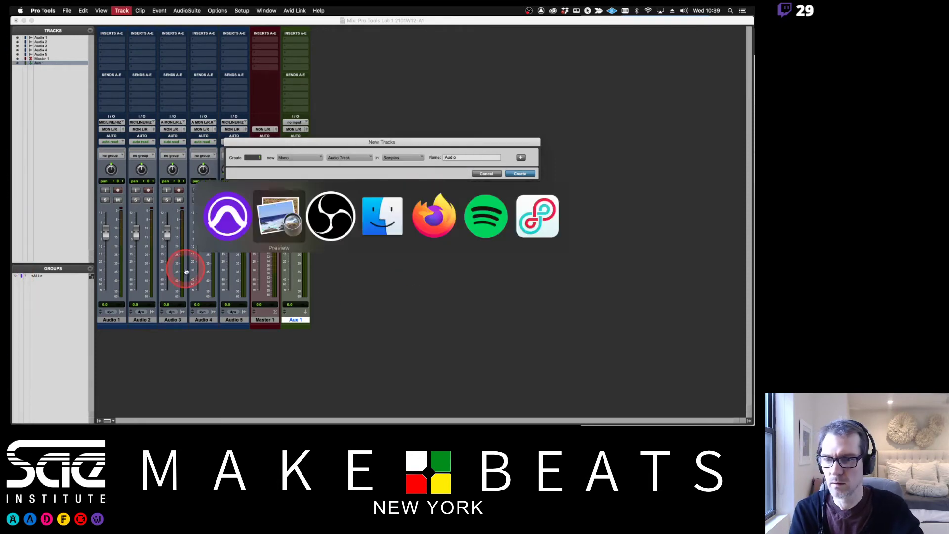
{"action": "key", "text": "Escape"}
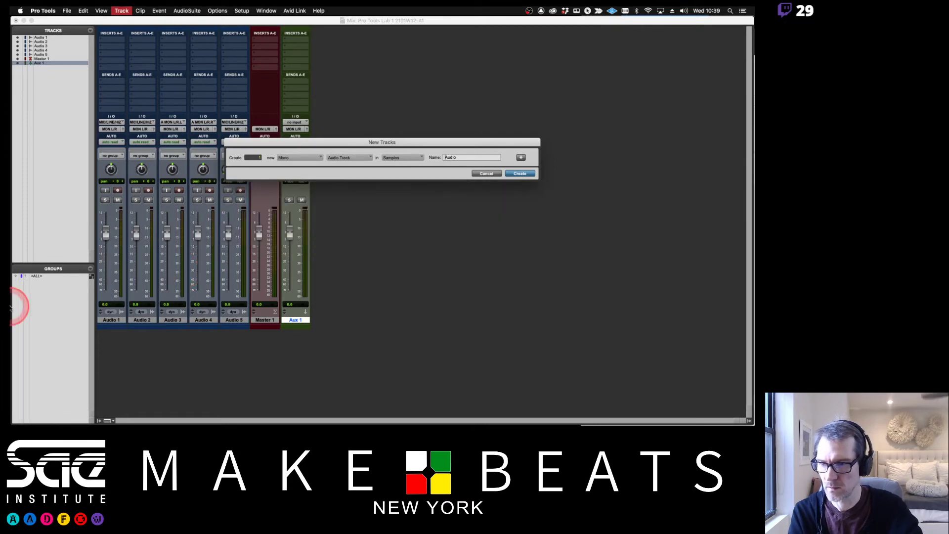
{"action": "mouse_move", "coordinate": [17, 306]}
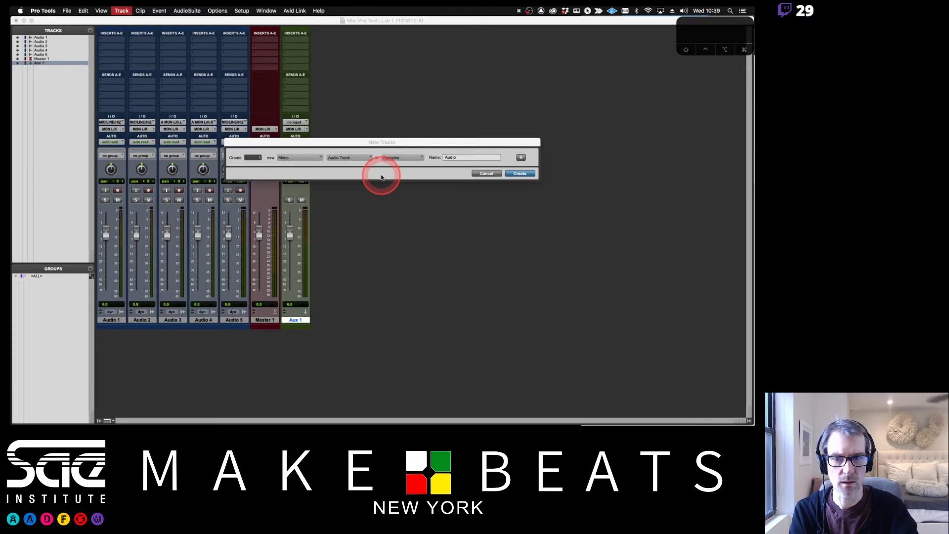
Create two more stereo Aux Input tracks, one at a time, and select Aux 1 through Aux 3
{"action": "left_click", "coordinate": [455, 198]}
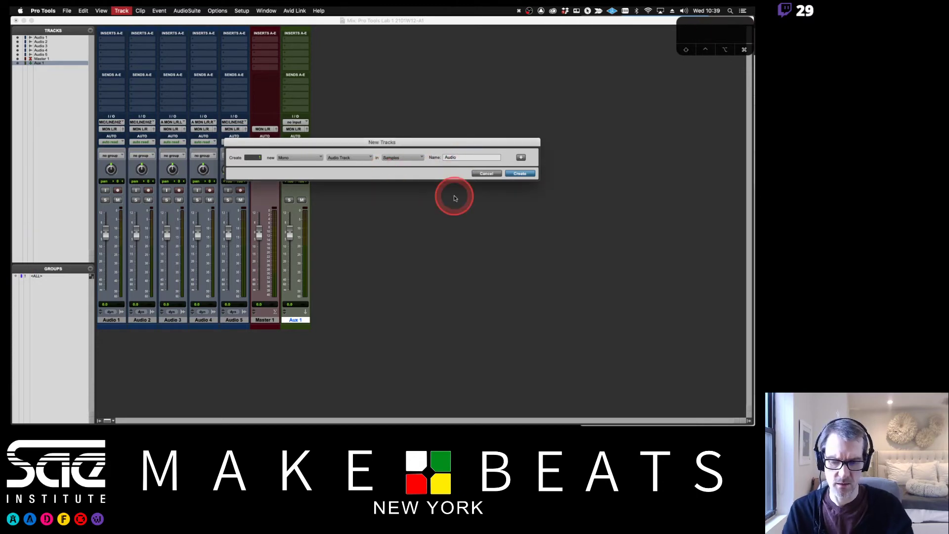
{"action": "key", "text": "super+Right"}
{"action": "key", "text": "super+Down"}
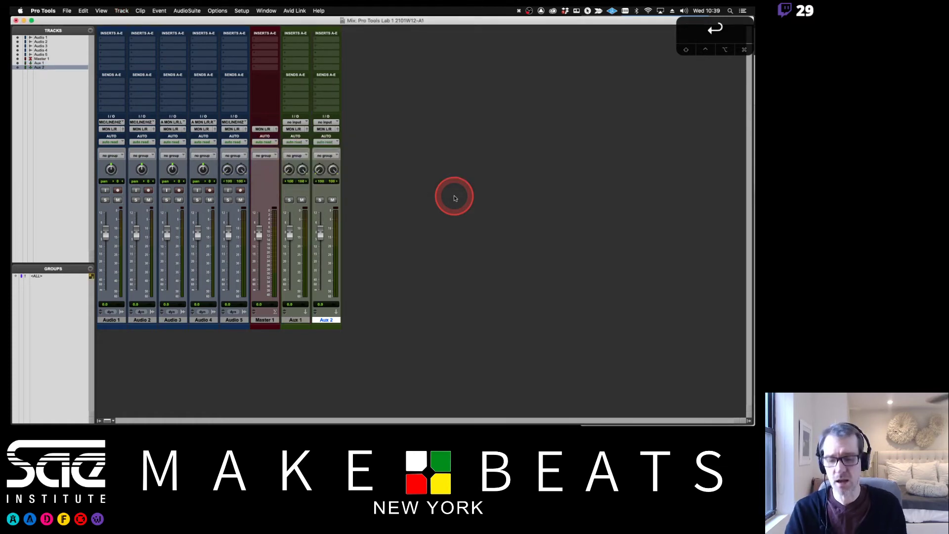
{"action": "key", "text": "super+shift+n"}
{"action": "key", "text": "Return"}
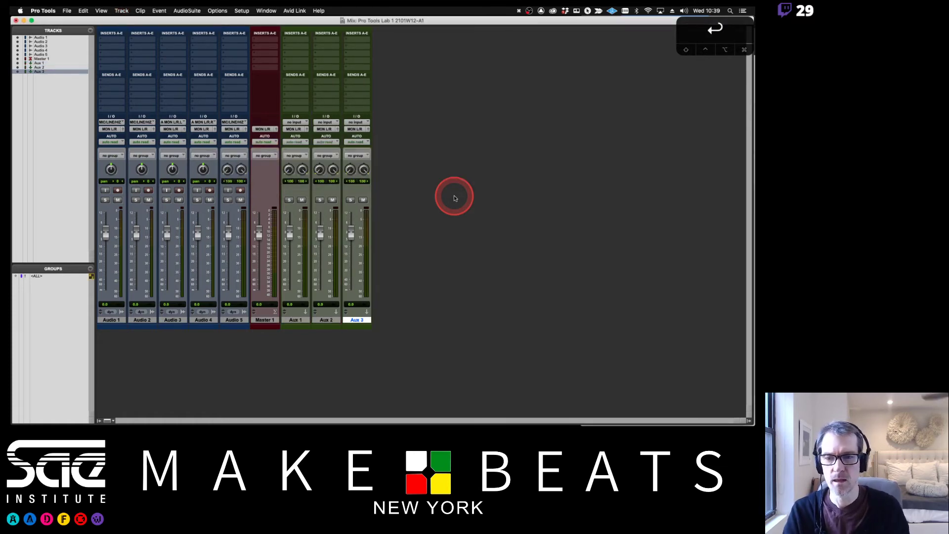
{"action": "left_click", "coordinate": [294, 320], "text": "shift"}
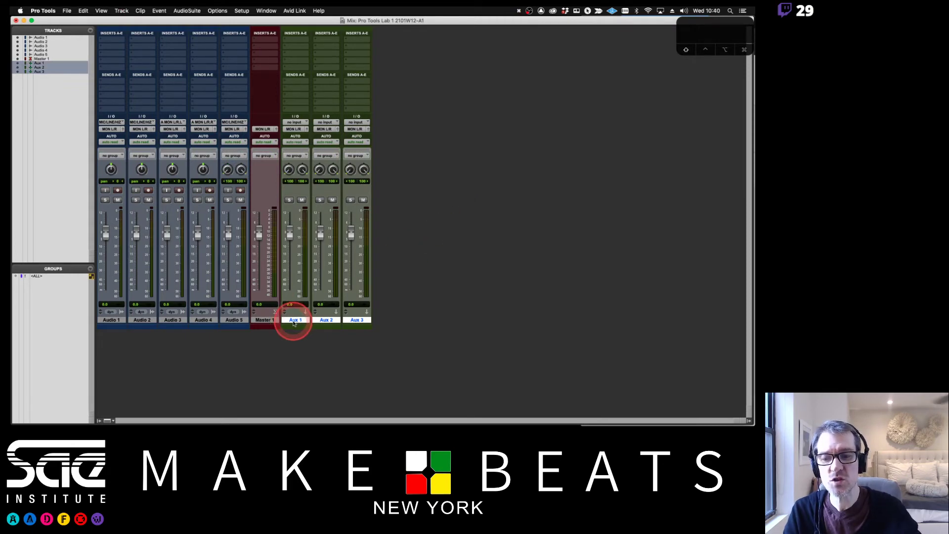
Delete the selected Aux 1 through Aux 3 tracks and check the Create a New Track notes in Preview before returning to Pro Tools
{"action": "right_click", "coordinate": [293, 321]}
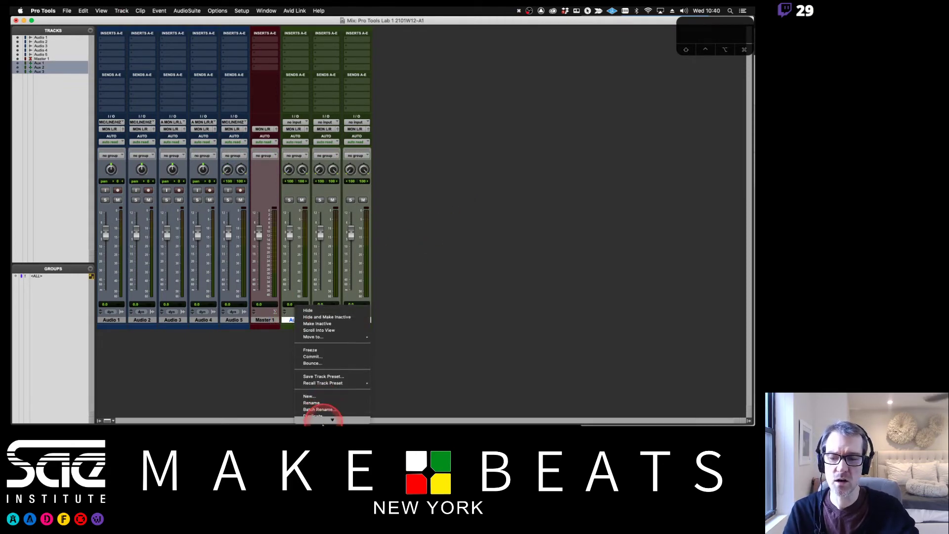
{"action": "left_click", "coordinate": [322, 423]}
{"action": "key", "text": "super+Tab"}
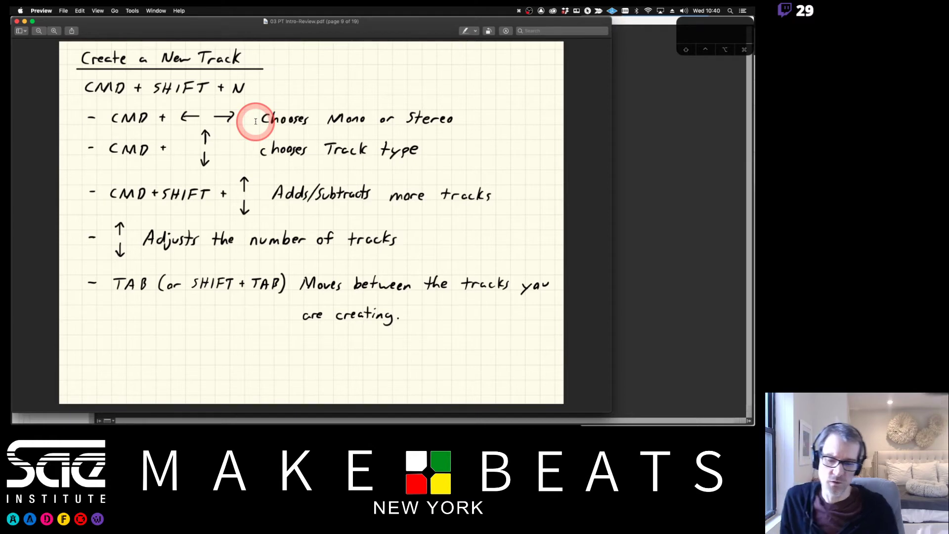
{"action": "key", "text": "super+Tab"}
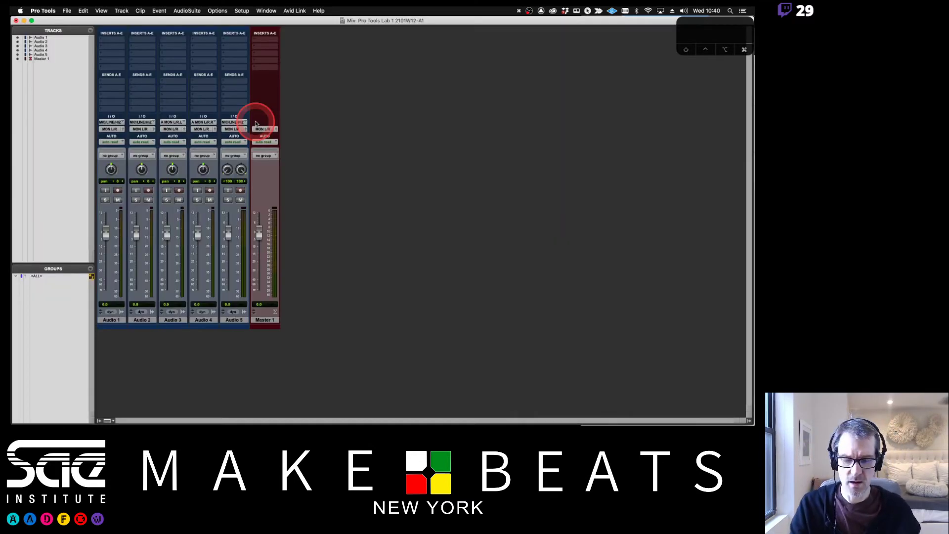
Set up one stereo Aux Input and a second row of four mono Audio Tracks in the New Tracks dialog
{"action": "key", "text": "super+shift+n"}
{"action": "key", "text": "super+Right"}
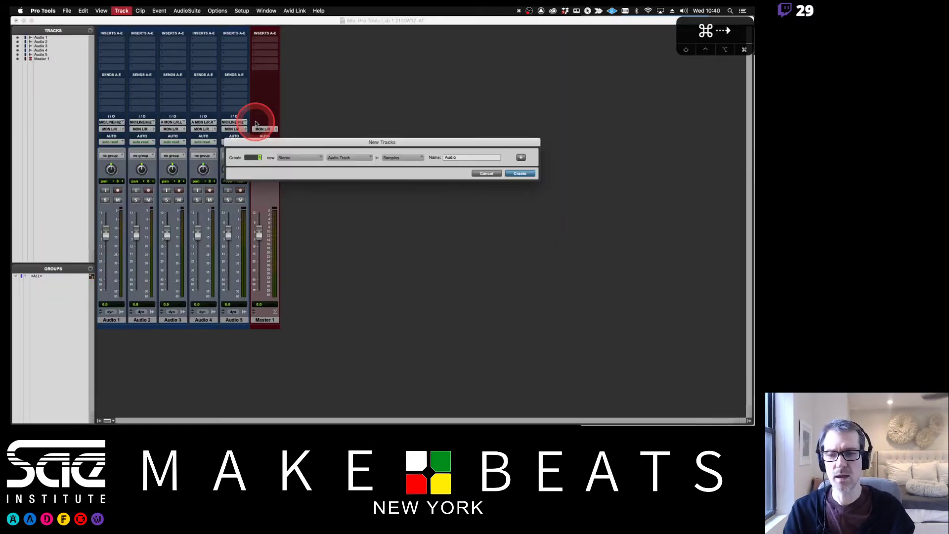
{"action": "key", "text": "super+Down"}
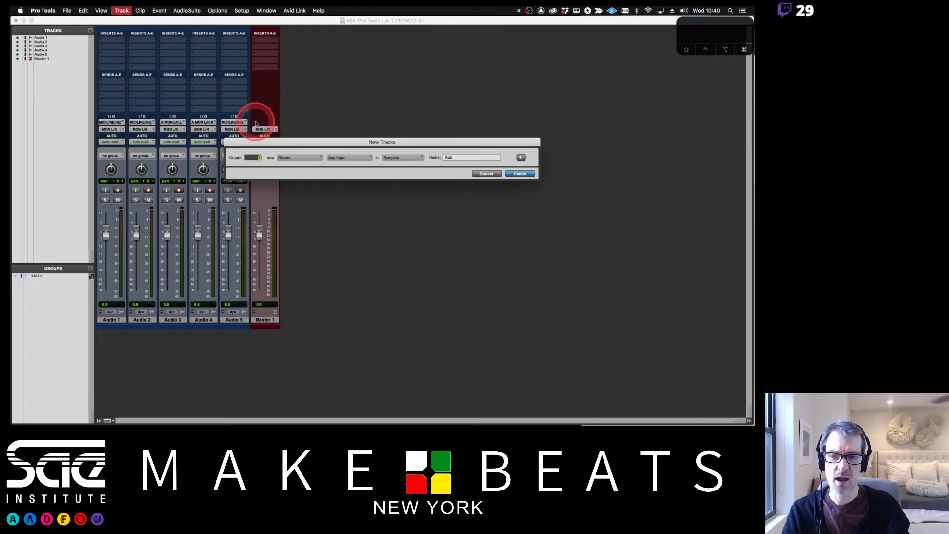
{"action": "key", "text": "super+shift+Down"}
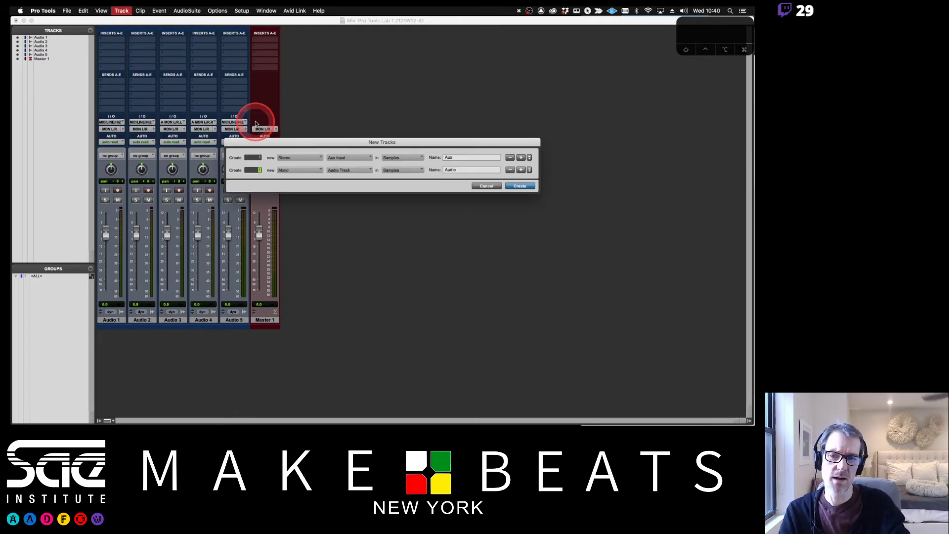
{"action": "key", "text": "Up"}
{"action": "key", "text": "Up"}
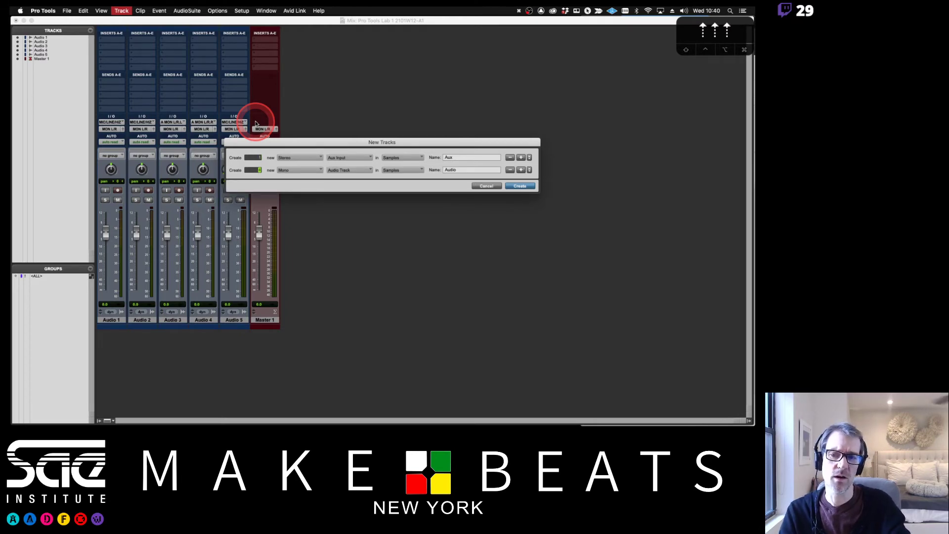
Add a third row for two stereo Instrument Tracks and create the whole batch of tracks
{"action": "key", "text": "super+shift+Down"}
{"action": "key", "text": "super+Down"}
{"action": "key", "text": "super+Down"}
{"action": "key", "text": "super+Down"}
{"action": "key", "text": "super+Down"}
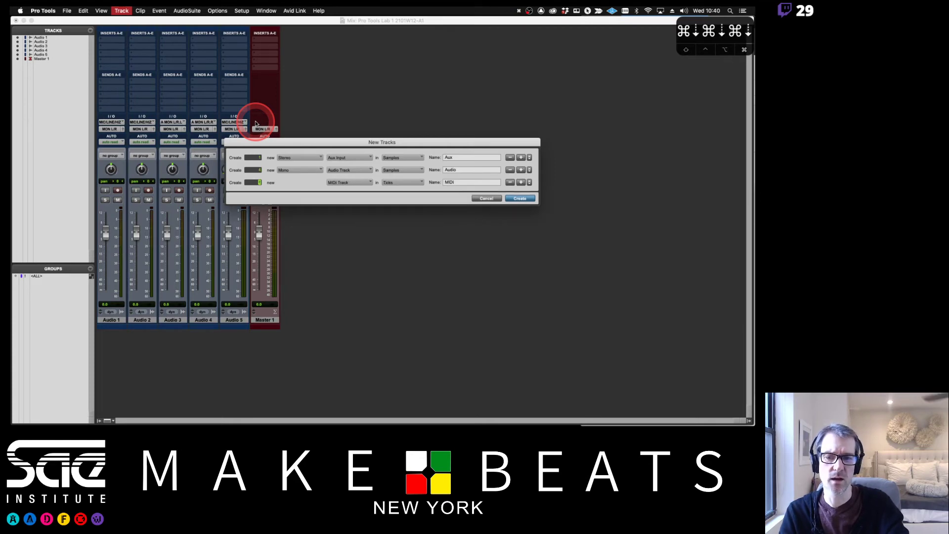
{"action": "key", "text": "super+Down"}
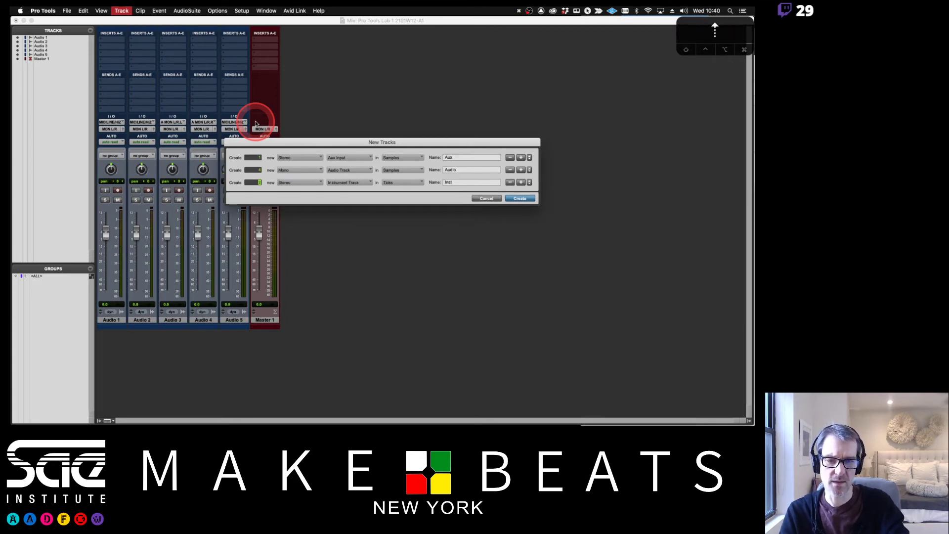
{"action": "key", "text": "Return"}
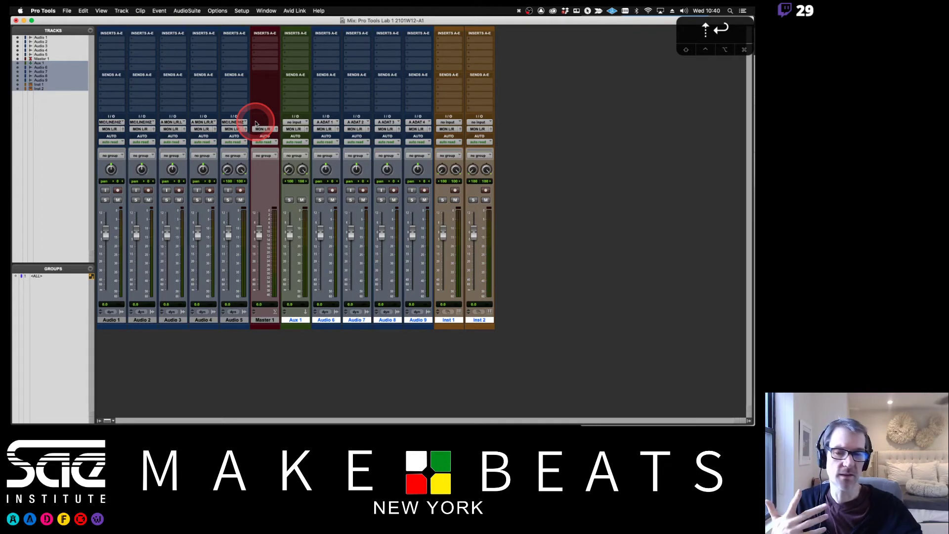
Delete the selected new Aux, Audio and Instrument tracks after Master 1
{"action": "right_click", "coordinate": [292, 320]}
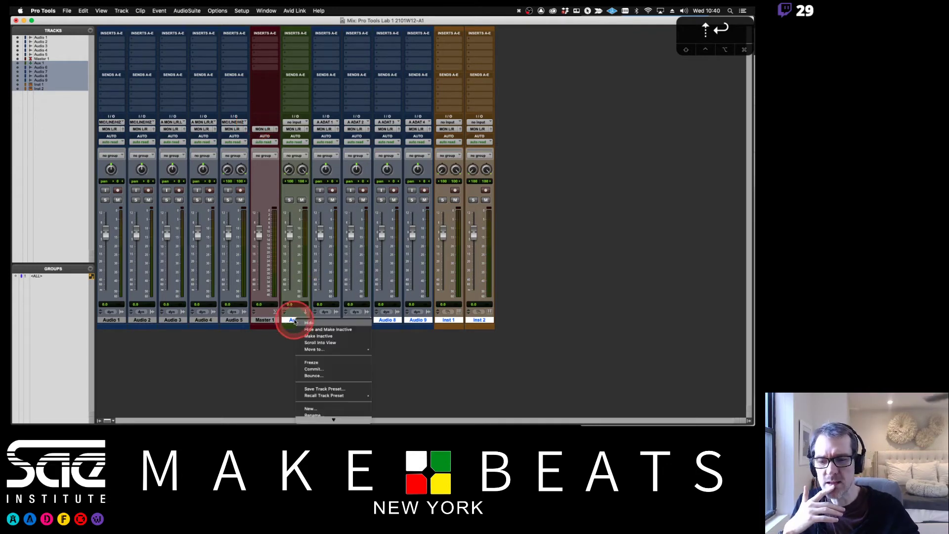
{"action": "mouse_move", "coordinate": [334, 421]}
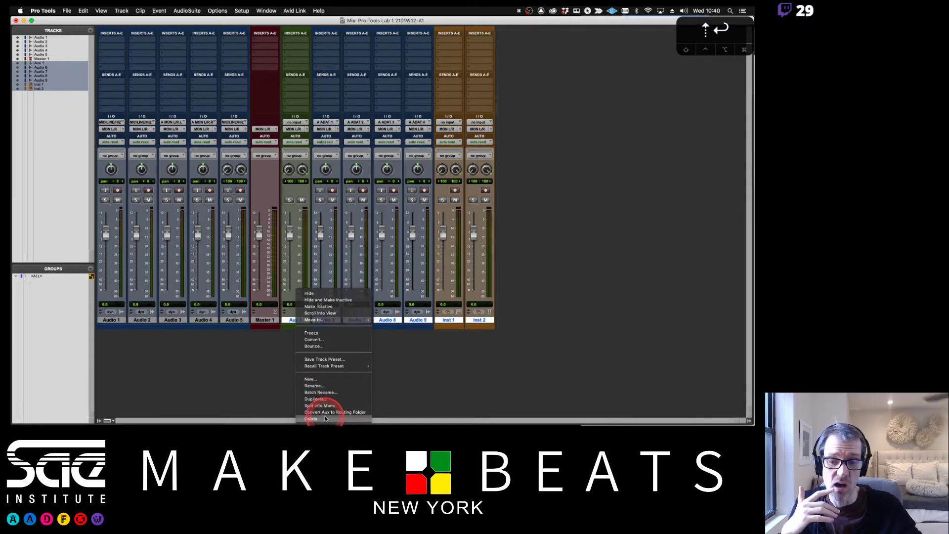
{"action": "left_click", "coordinate": [325, 419]}
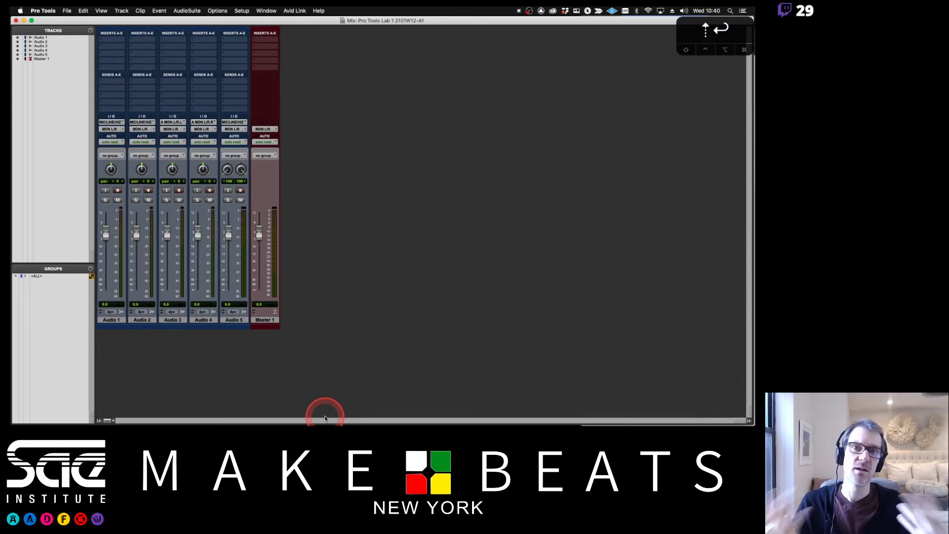
View the Clips page of the 03 PT Intro-Review notes in Preview and return to Pro Tools
{"action": "key", "text": "super+Tab"}
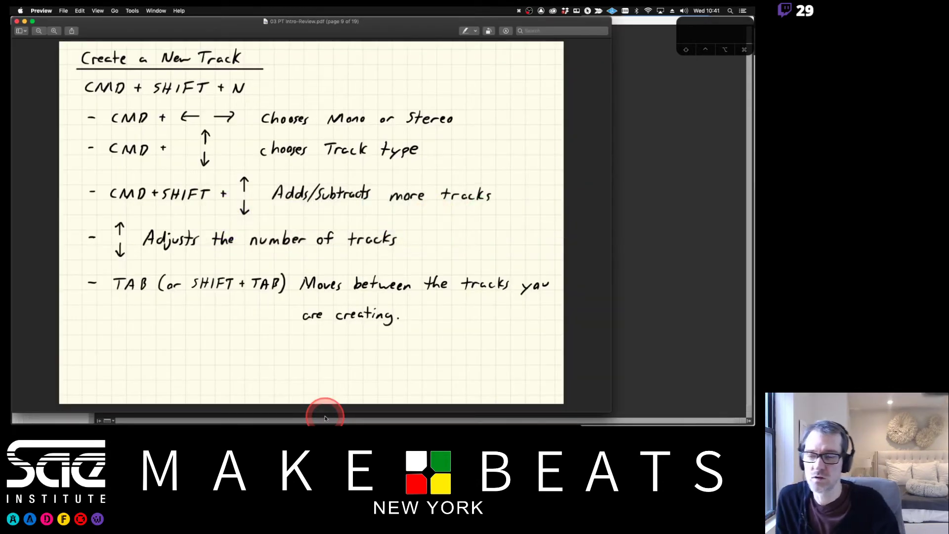
{"action": "key", "text": "Right"}
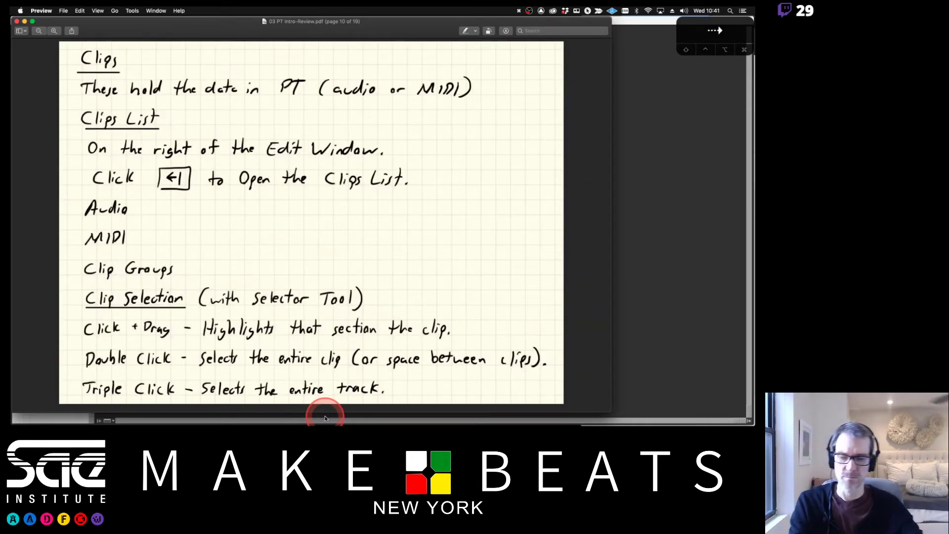
{"action": "left_click", "coordinate": [735, 293]}
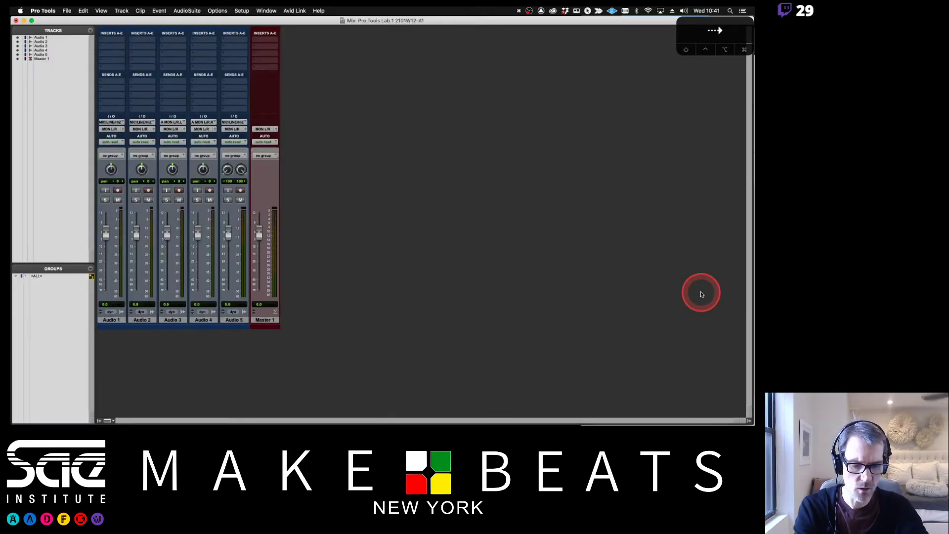
Delete the Breakbeat clip from the Audio 4 track in the Edit window
{"action": "key", "text": "super+equal"}
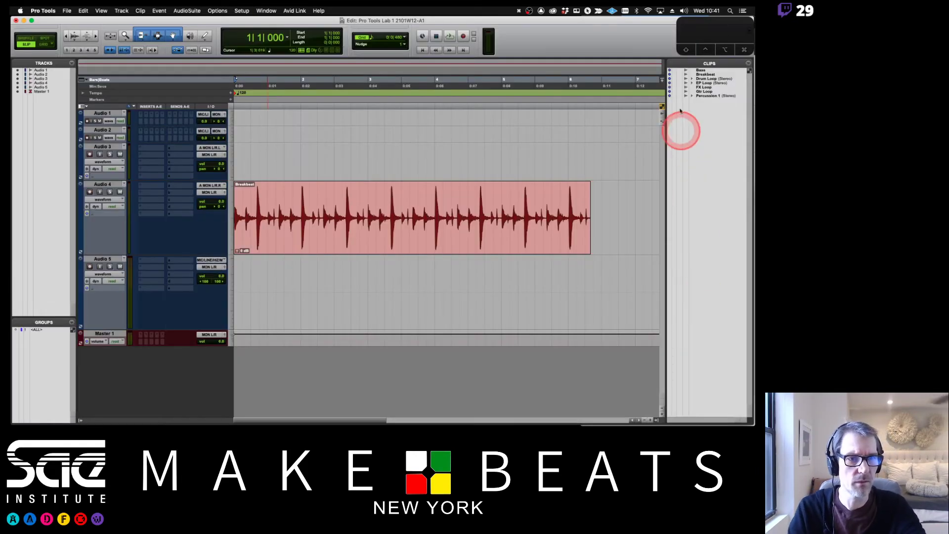
{"action": "left_click", "coordinate": [470, 229]}
{"action": "key", "text": "BackSpace"}
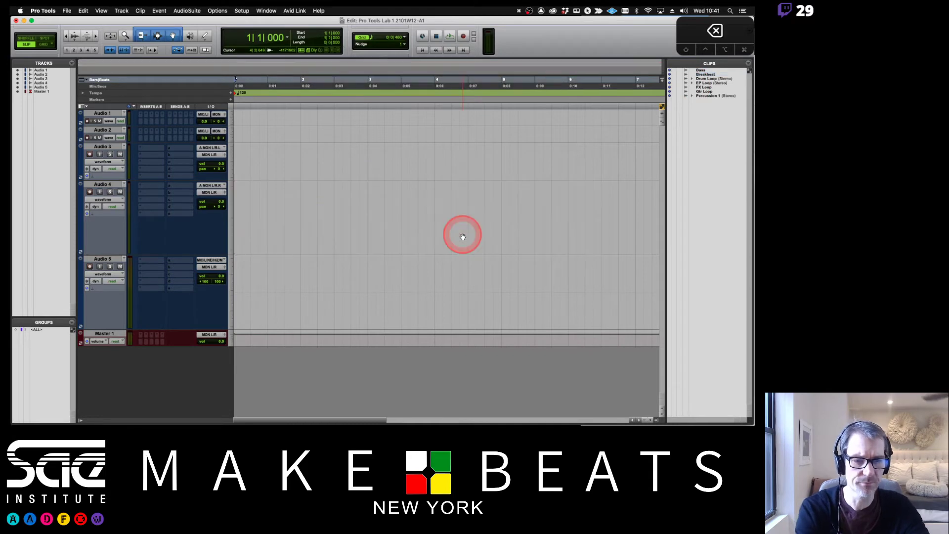
Place the Drum Loop clip at the start of Audio 5 and lower the track's volume to about -5 dB during playback
{"action": "left_click", "coordinate": [703, 79]}
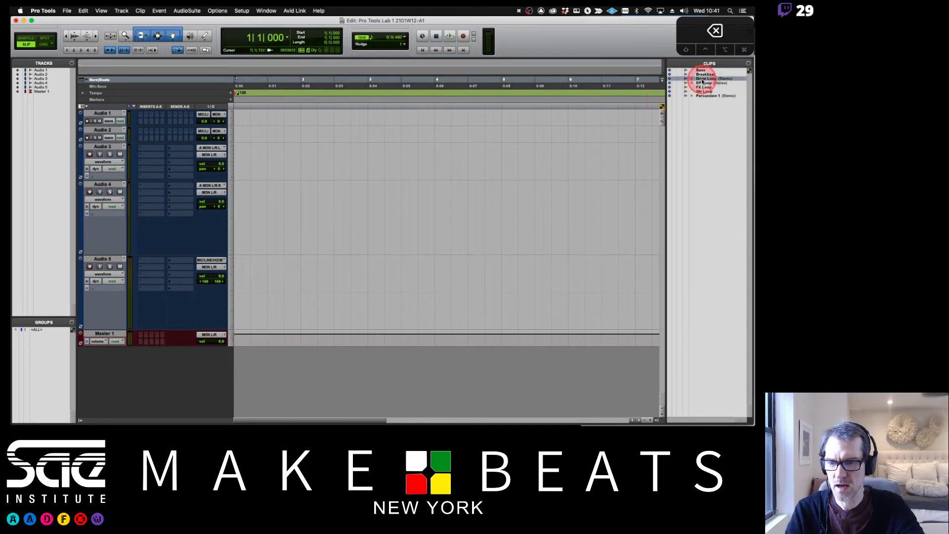
{"action": "left_click_drag", "start_coordinate": [368, 251], "coordinate": [202, 313]}
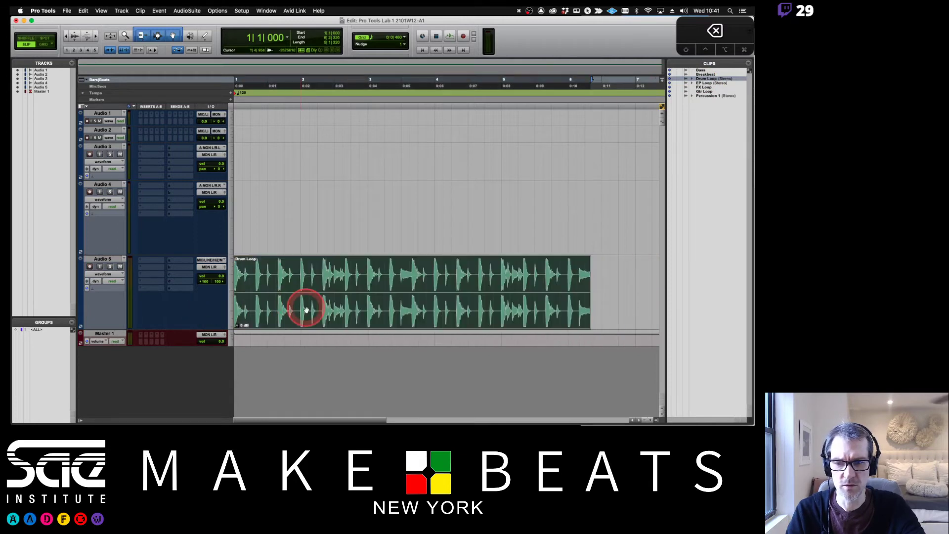
{"action": "key", "text": "space"}
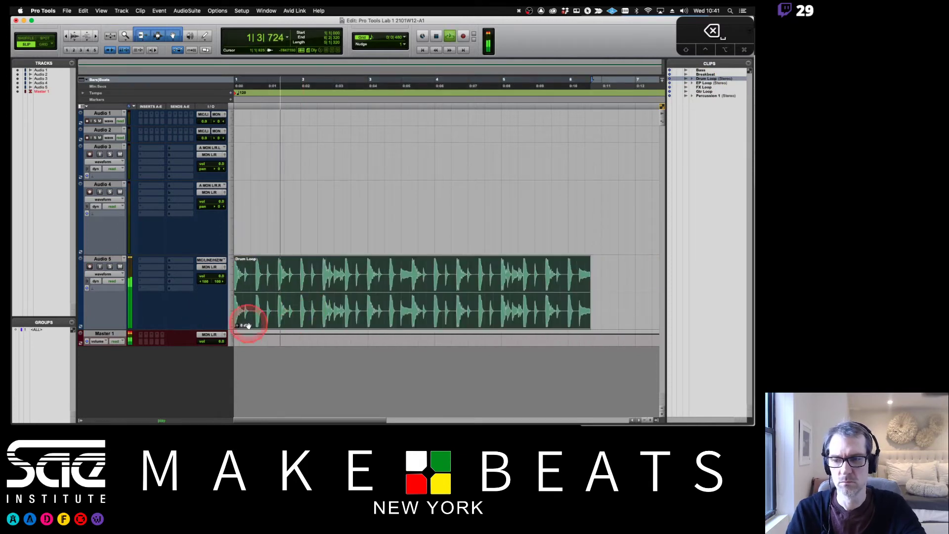
{"action": "left_click_drag", "start_coordinate": [223, 275], "coordinate": [218, 275]}
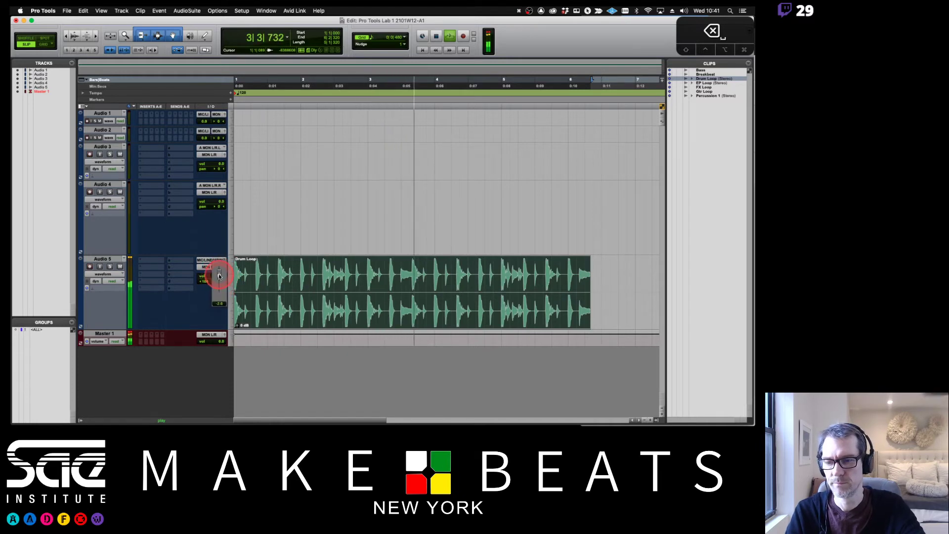
{"action": "left_click", "coordinate": [115, 342]}
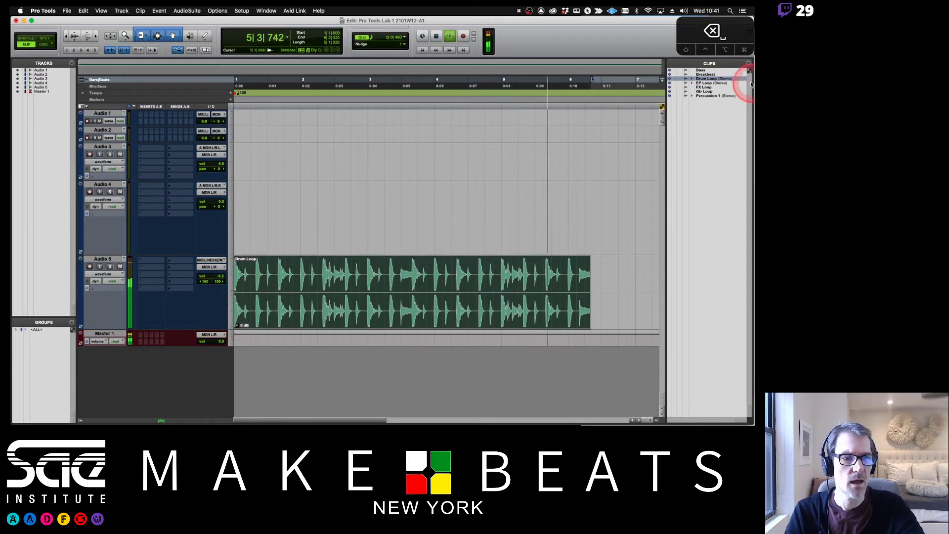
Place the Breakbeat clip at the start of Audio 4, lower the track's volume during playback, and stop the transport
{"action": "left_click_drag", "start_coordinate": [713, 76], "coordinate": [206, 208]}
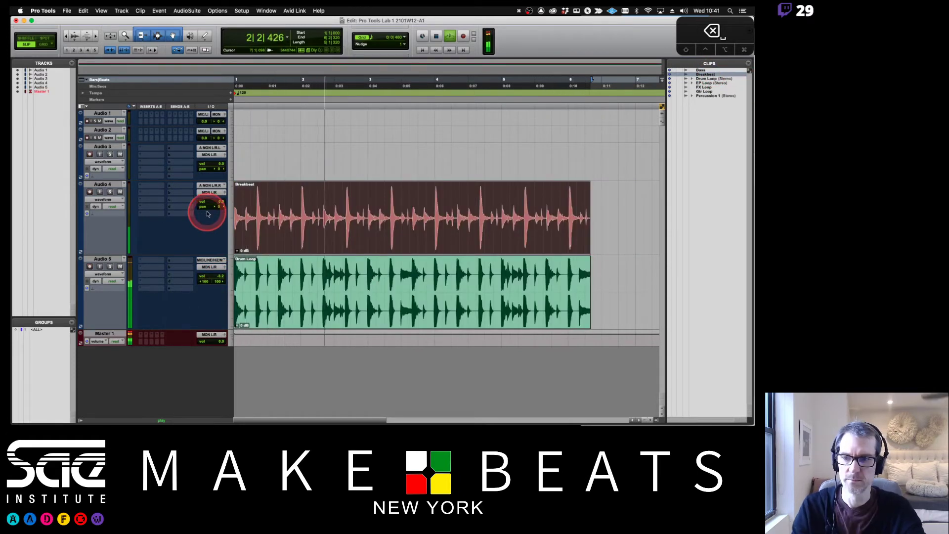
{"action": "left_click", "coordinate": [213, 214]}
{"action": "left_click_drag", "start_coordinate": [213, 214], "coordinate": [182, 265]}
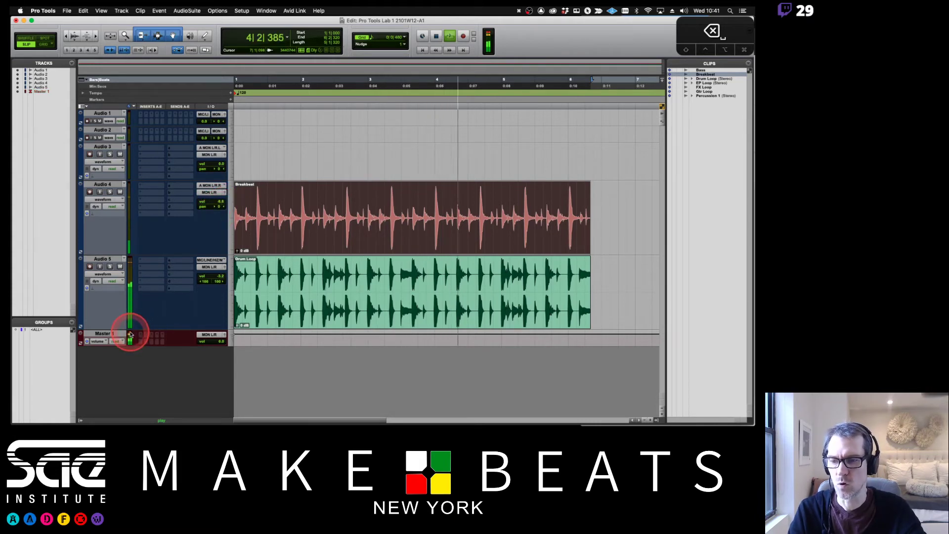
{"action": "key", "text": "space"}
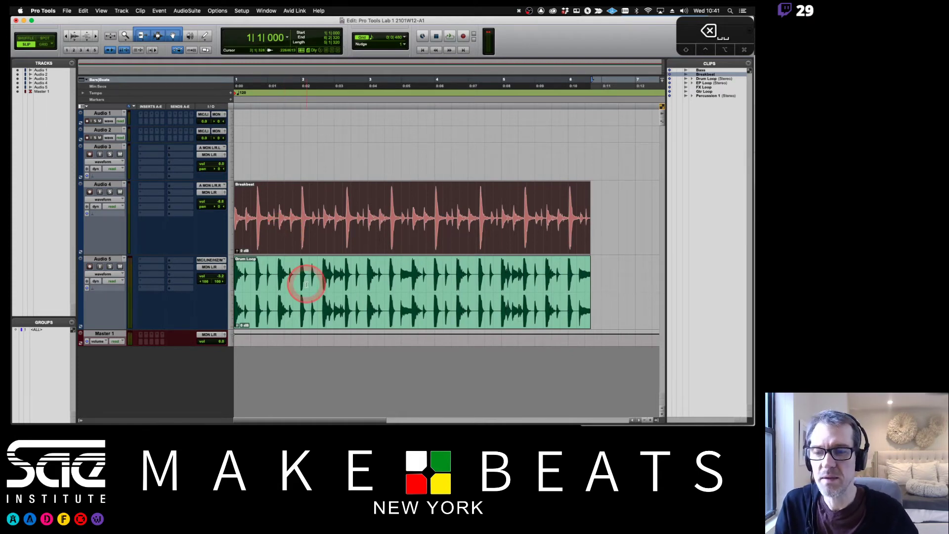
Select the Drum Loop clip and lower Audio 5's volume to -12.4 dB in the Edit window
{"action": "left_click", "coordinate": [263, 301]}
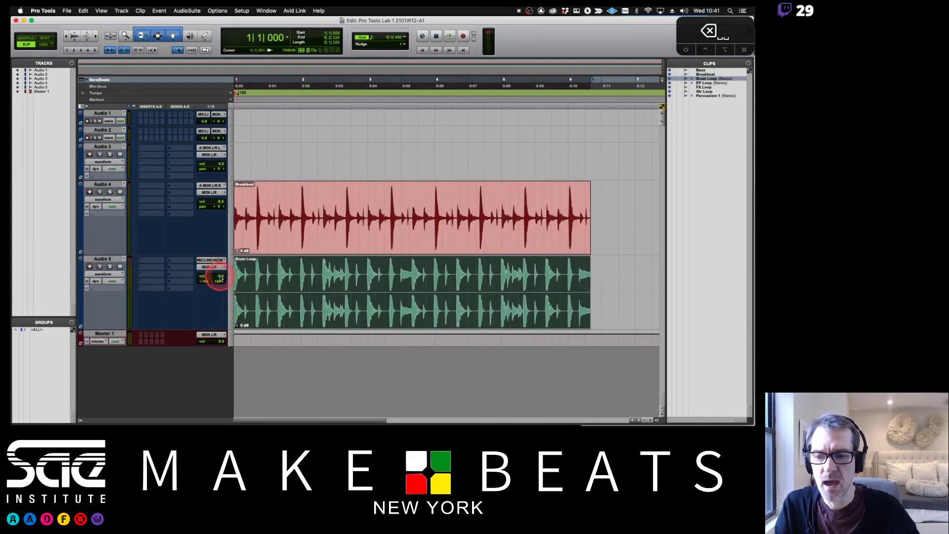
{"action": "left_click_drag", "start_coordinate": [218, 276], "coordinate": [218, 282]}
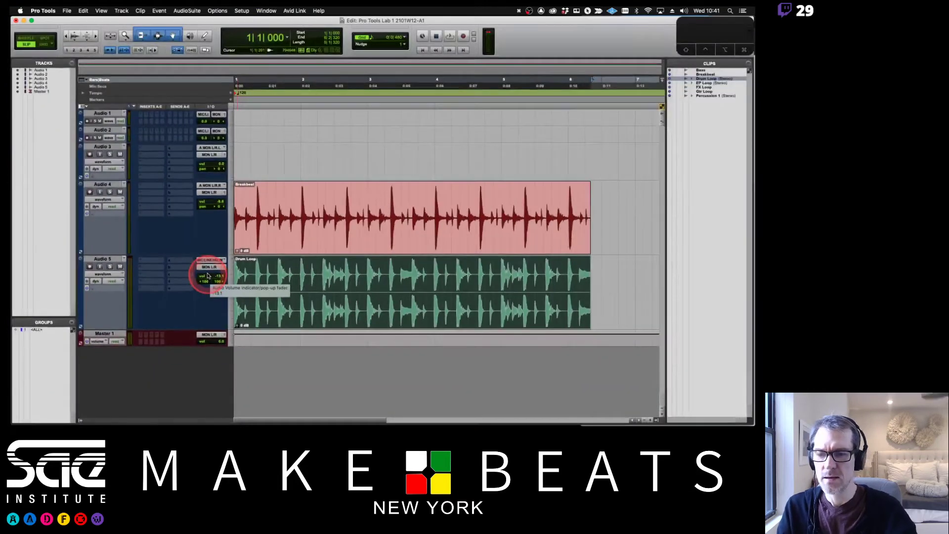
{"action": "left_click_drag", "start_coordinate": [211, 276], "coordinate": [214, 276]}
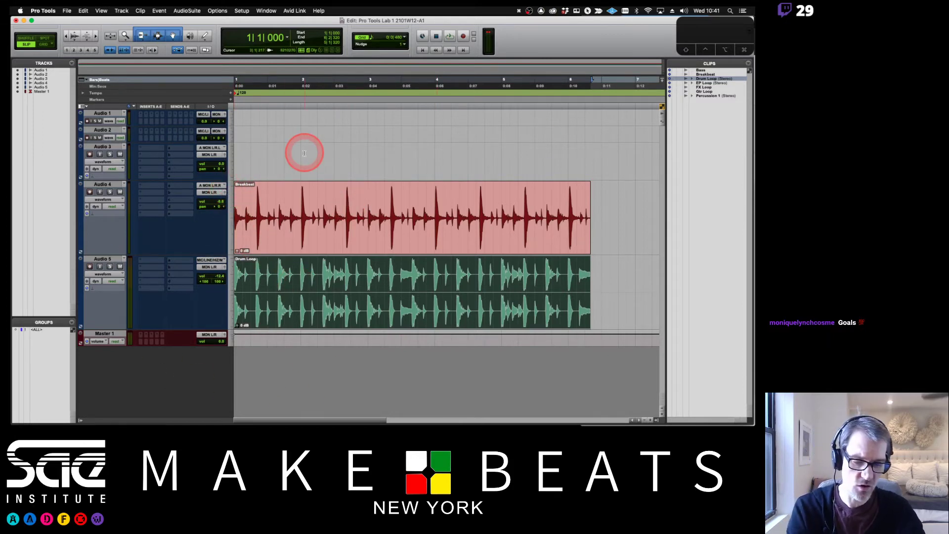
Balance the drum tracks during playback in the Mix window, raising Audio 5 to about -5 dB and fine-tuning Audio 4's fader
{"action": "key", "text": "super+equal"}
{"action": "key", "text": "space"}
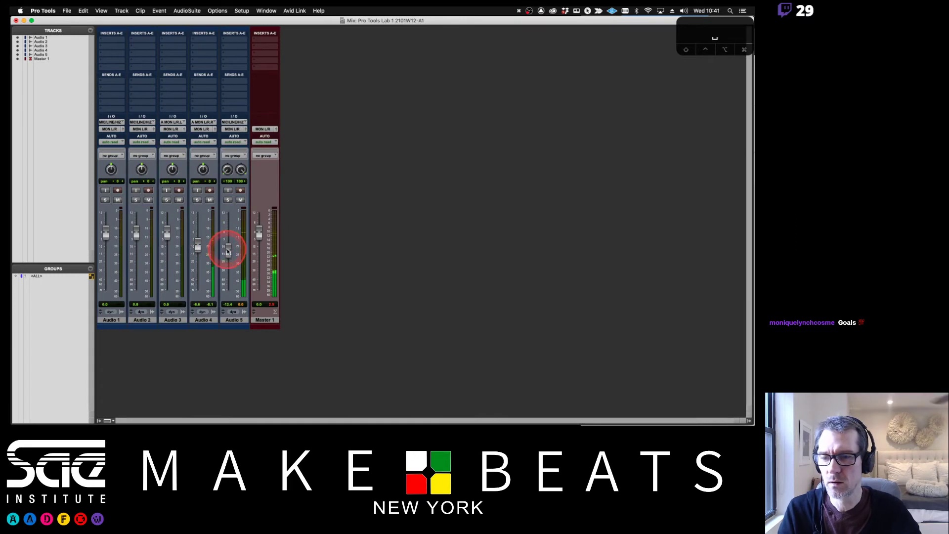
{"action": "left_click_drag", "start_coordinate": [228, 252], "coordinate": [228, 227]}
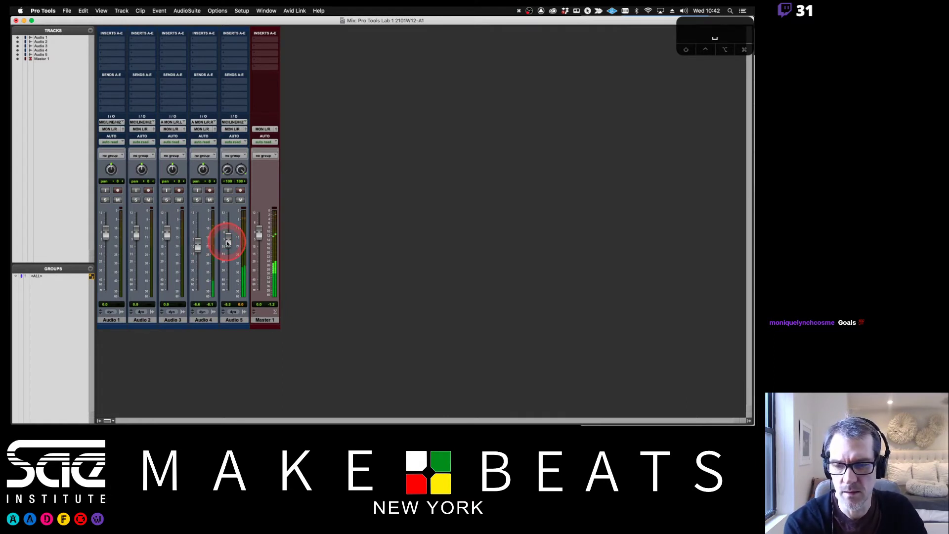
{"action": "left_click_drag", "start_coordinate": [197, 245], "coordinate": [199, 245]}
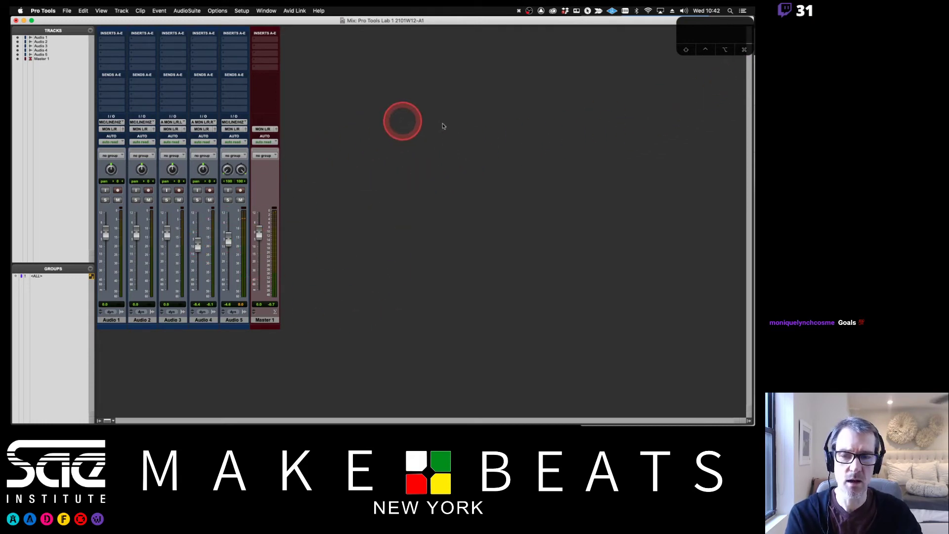
Place the Bass clip at the start of Audio 3 in the Edit window and lower the track's volume during playback
{"action": "key", "text": "super+equal"}
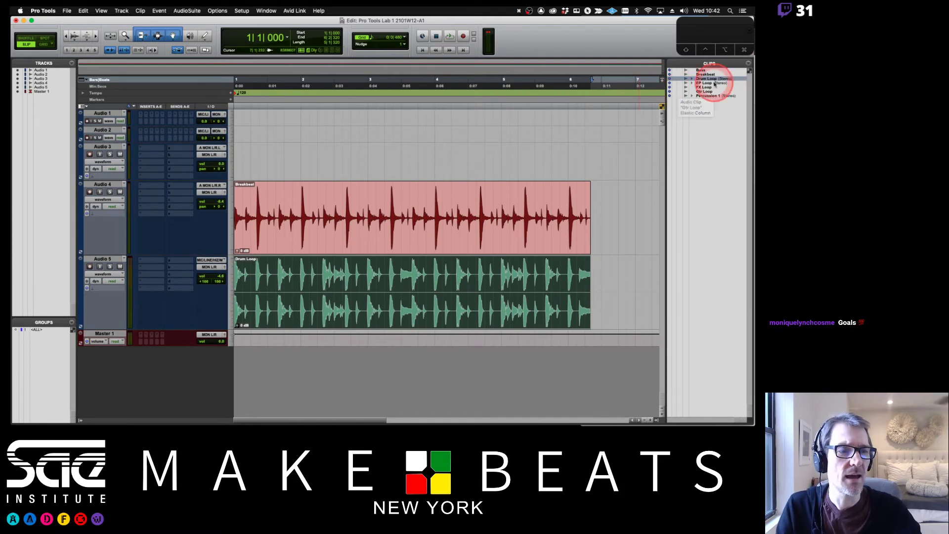
{"action": "left_click_drag", "start_coordinate": [702, 78], "coordinate": [212, 163]}
{"action": "left_click", "coordinate": [329, 151]}
{"action": "key", "text": "space"}
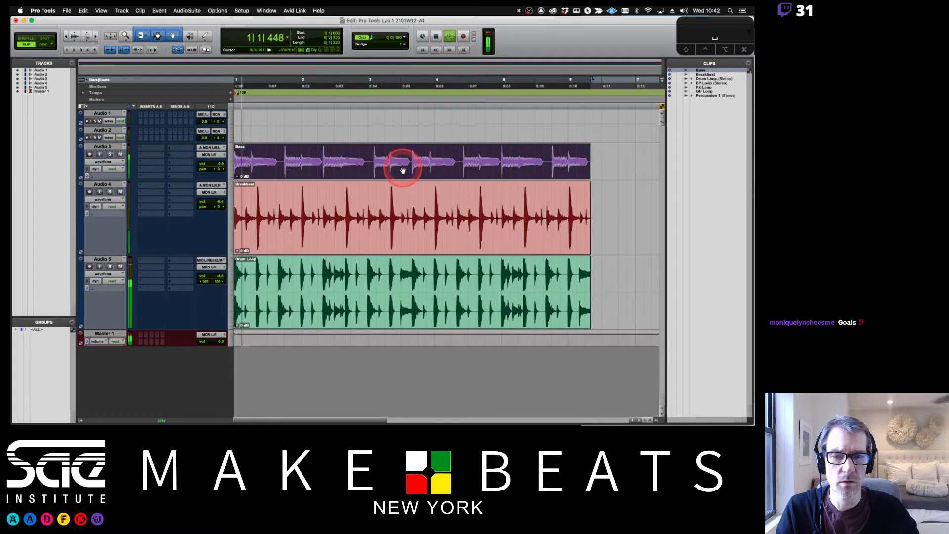
{"action": "left_click_drag", "start_coordinate": [225, 168], "coordinate": [221, 165]}
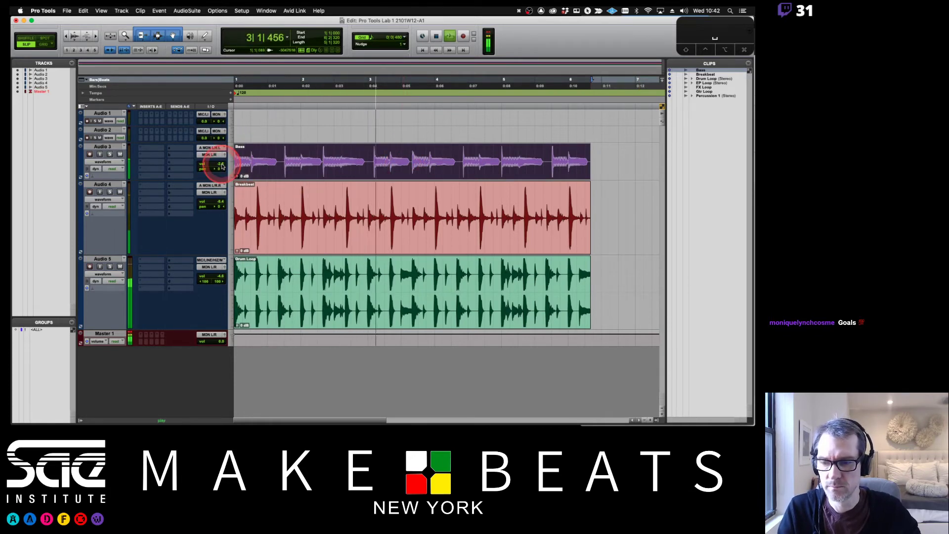
Set Audio 3's volume to -2.6 dB during playback and stop the transport
{"action": "left_click", "coordinate": [121, 339]}
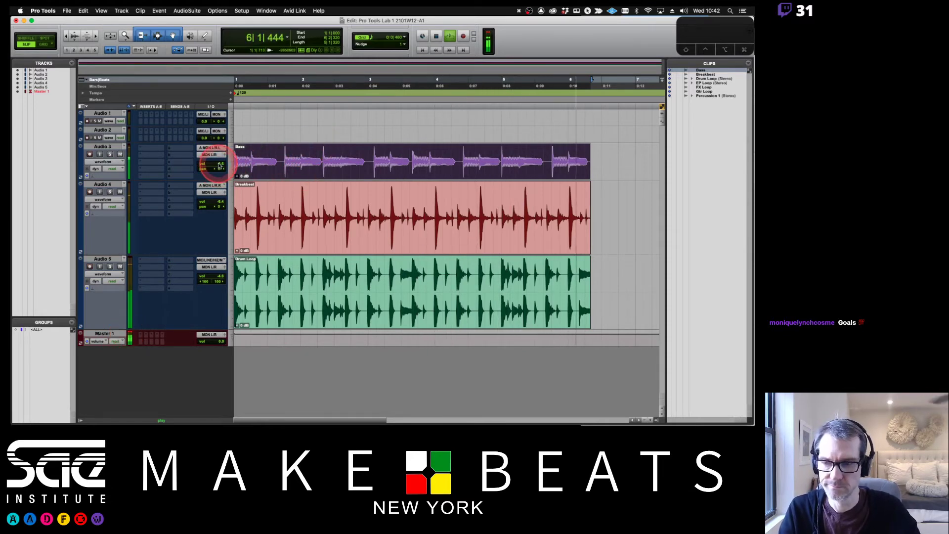
{"action": "left_click_drag", "start_coordinate": [220, 165], "coordinate": [221, 168]}
{"action": "key", "text": "space"}
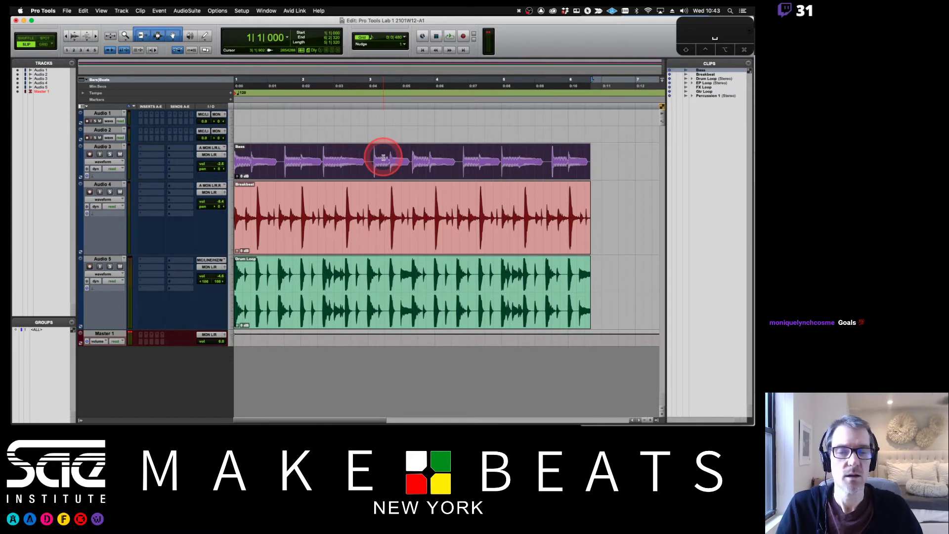
Rename the Audio 3 track as Bass and the Audio 4 track as Breakbeat
{"action": "double_click", "coordinate": [109, 148]}
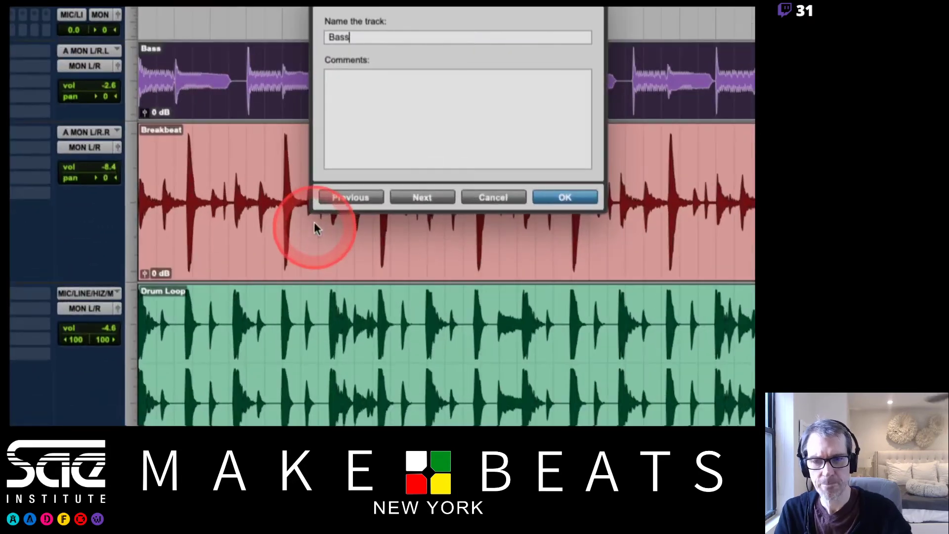
{"action": "left_click", "coordinate": [428, 195]}
{"action": "left_click", "coordinate": [370, 195]}
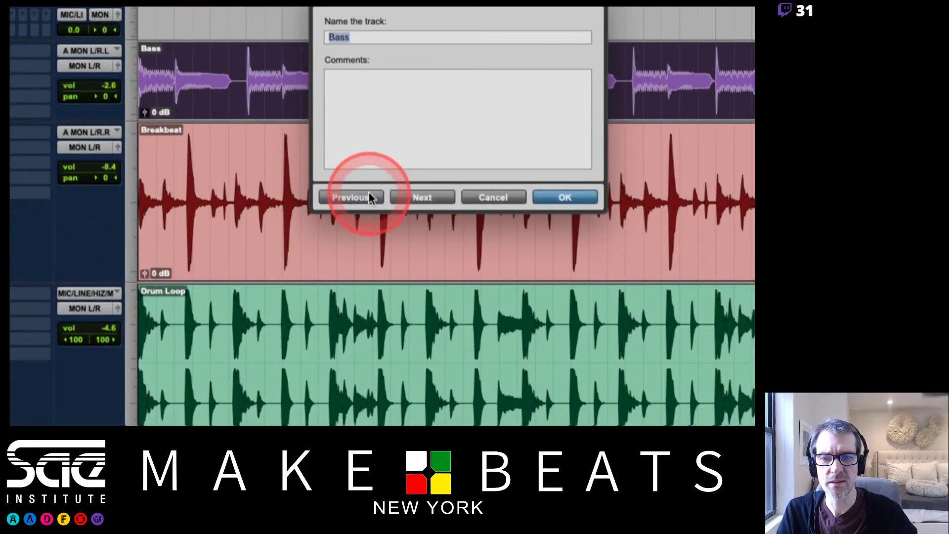
{"action": "left_click", "coordinate": [399, 197]}
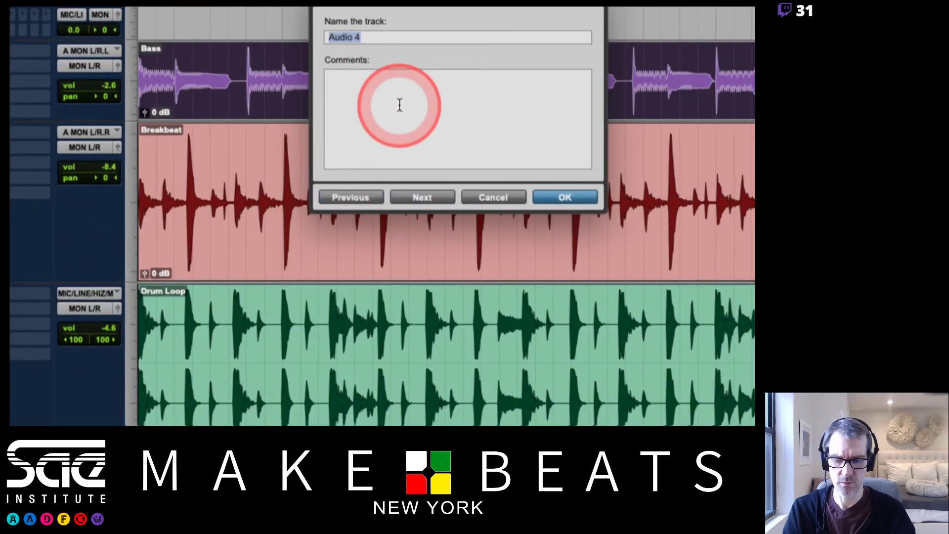
{"action": "type", "text": "Breakbeat"}
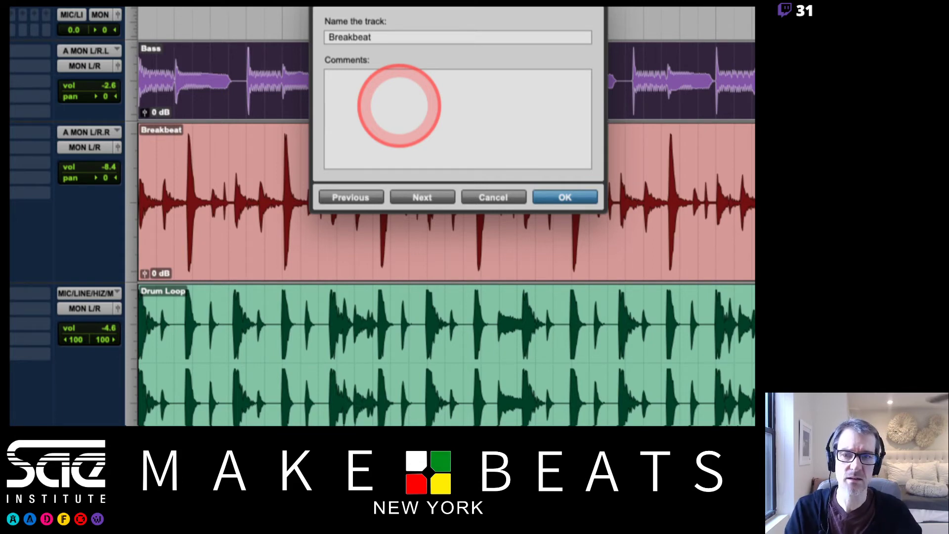
Step back and forth through the tracks' names in the rename dialog
{"action": "key", "text": "super+a"}
{"action": "key", "text": "super+Left"}
{"action": "key", "text": "super+Right"}
{"action": "key", "text": "super+Right"}
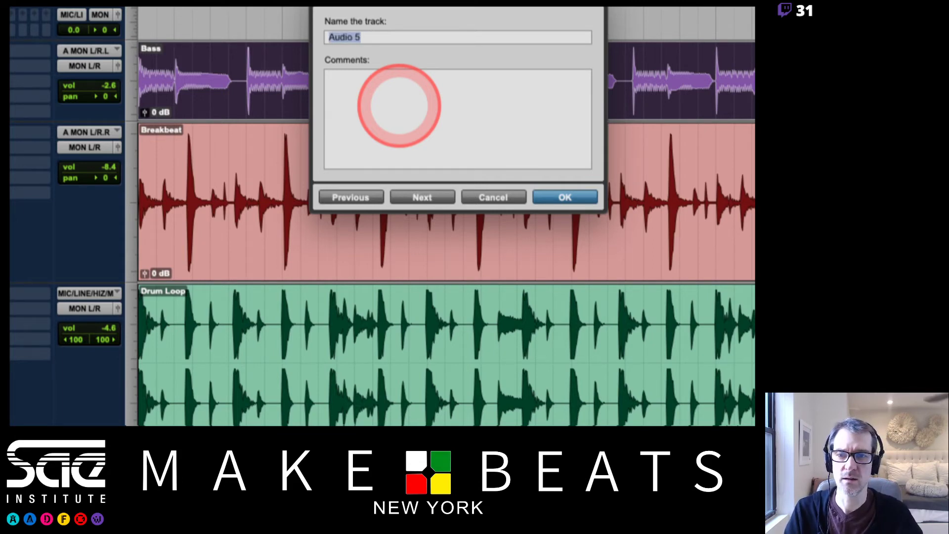
{"action": "key", "text": "super+Left"}
{"action": "key", "text": "super+Right"}
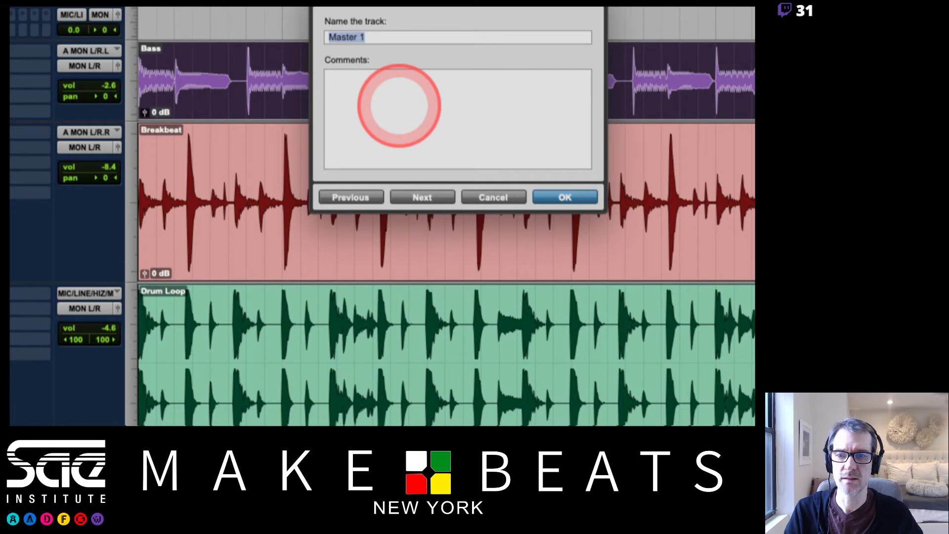
{"action": "key", "text": "super+Left"}
{"action": "key", "text": "super+Right"}
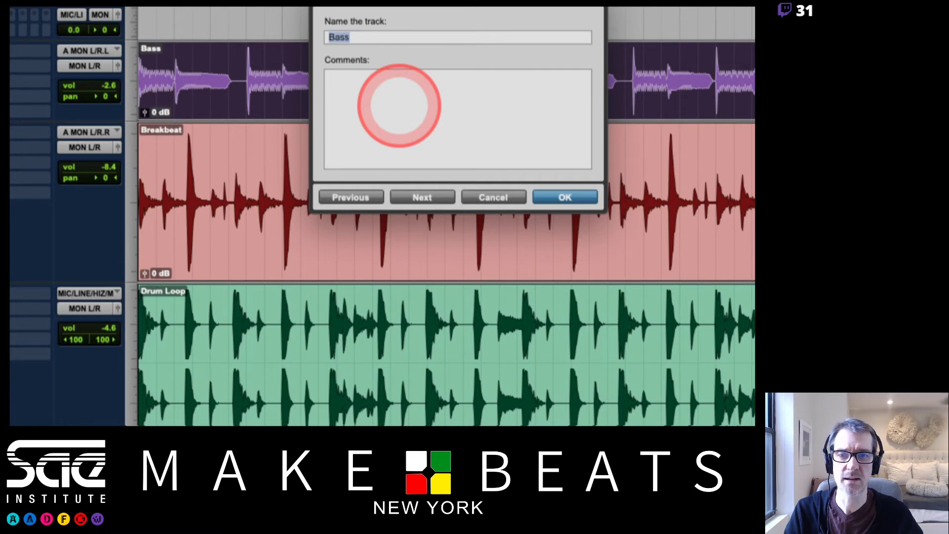
{"action": "key", "text": "super+Right"}
{"action": "key", "text": "super+Right"}
{"action": "key", "text": "super+Left"}
{"action": "key", "text": "super+Left"}
{"action": "key", "text": "super+Right"}
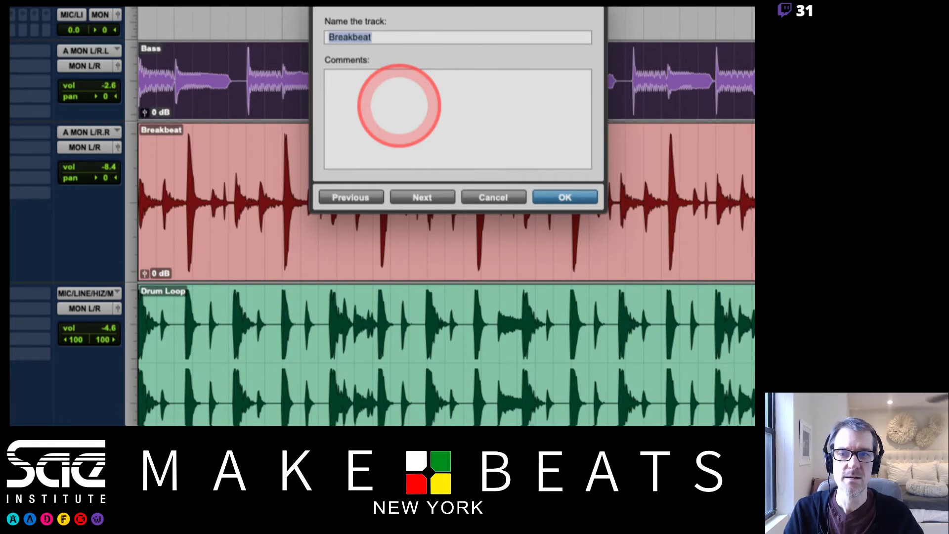
Rename the Audio 5 track as Dr Lp and confirm the track names
{"action": "key", "text": "super+Right"}
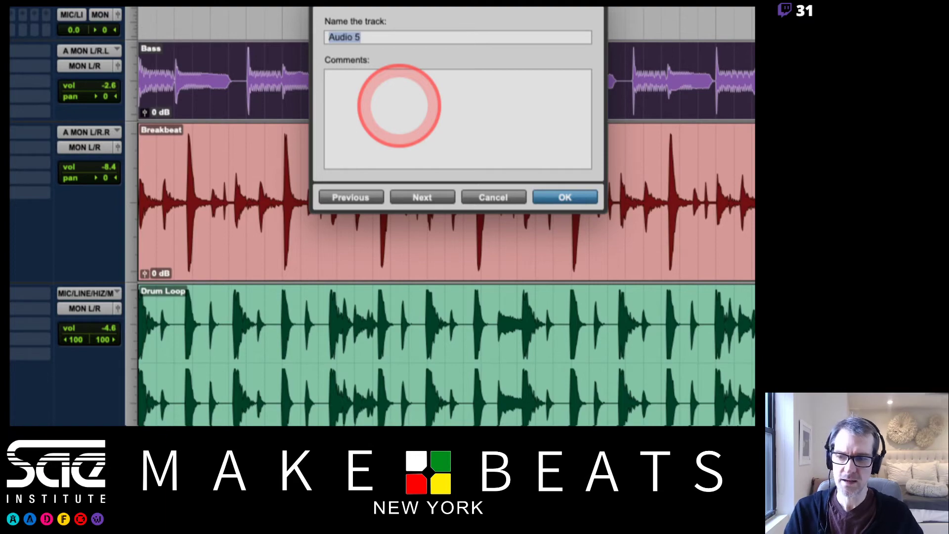
{"action": "type", "text": "Dr Lp"}
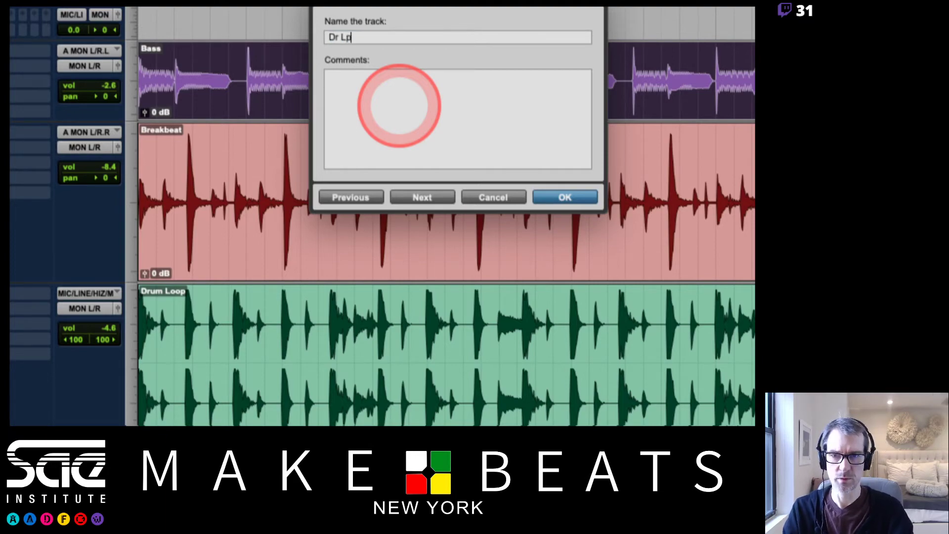
{"action": "key", "text": "Return"}
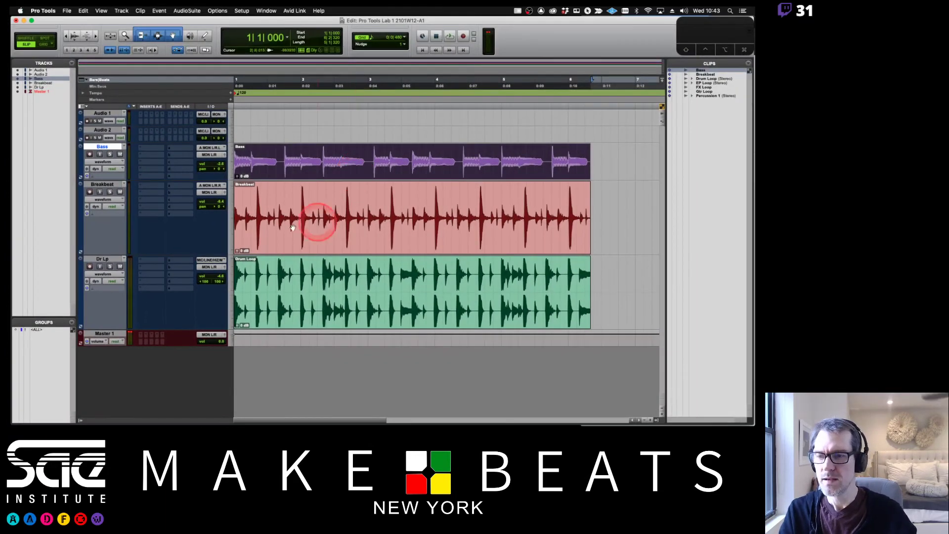
Reorder the tracks with Dr Lp first, Breakbeat second and Bass third, above Audio 1
{"action": "left_click", "coordinate": [99, 259]}
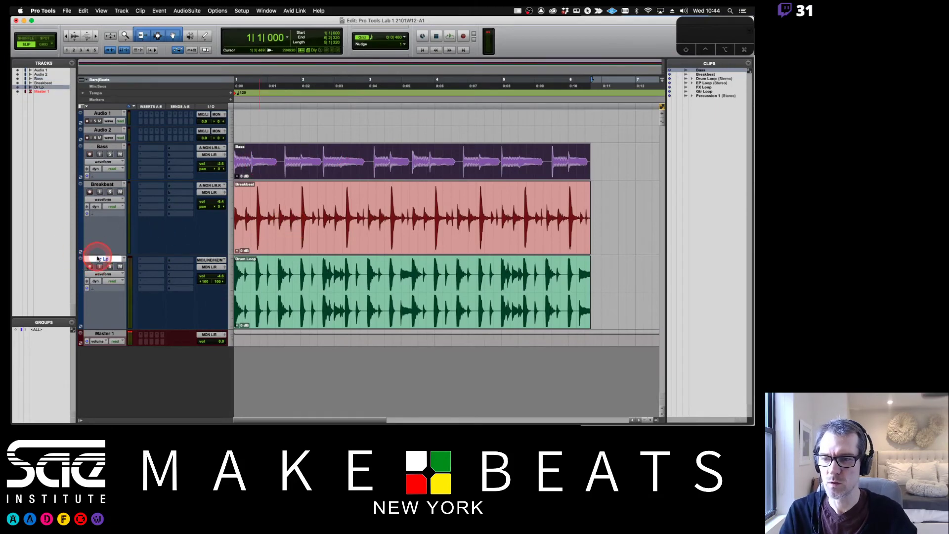
{"action": "left_click_drag", "start_coordinate": [98, 258], "coordinate": [91, 113]}
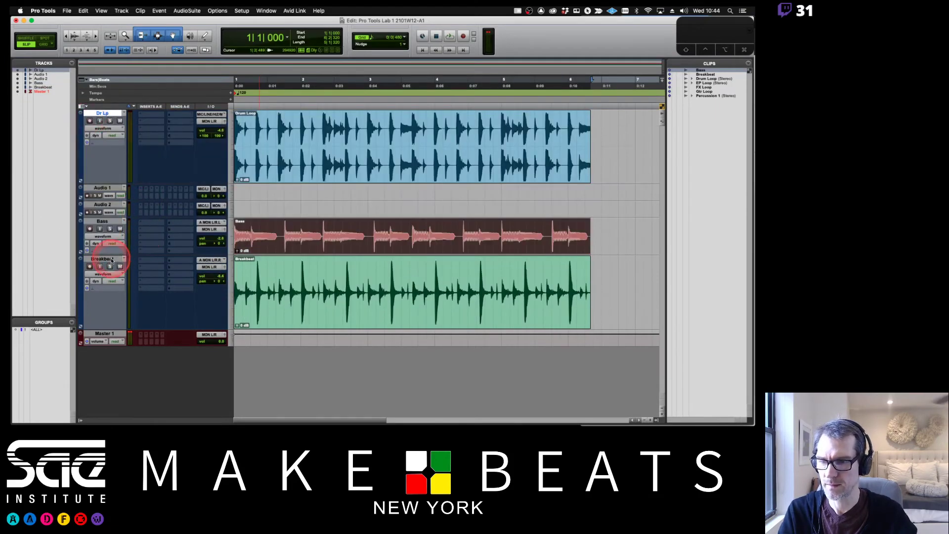
{"action": "left_click_drag", "start_coordinate": [103, 258], "coordinate": [102, 185]}
{"action": "left_click_drag", "start_coordinate": [103, 296], "coordinate": [114, 260]}
Start playback and set the Breakbeat and Dr Lp tracks to medium height
{"action": "key", "text": "space"}
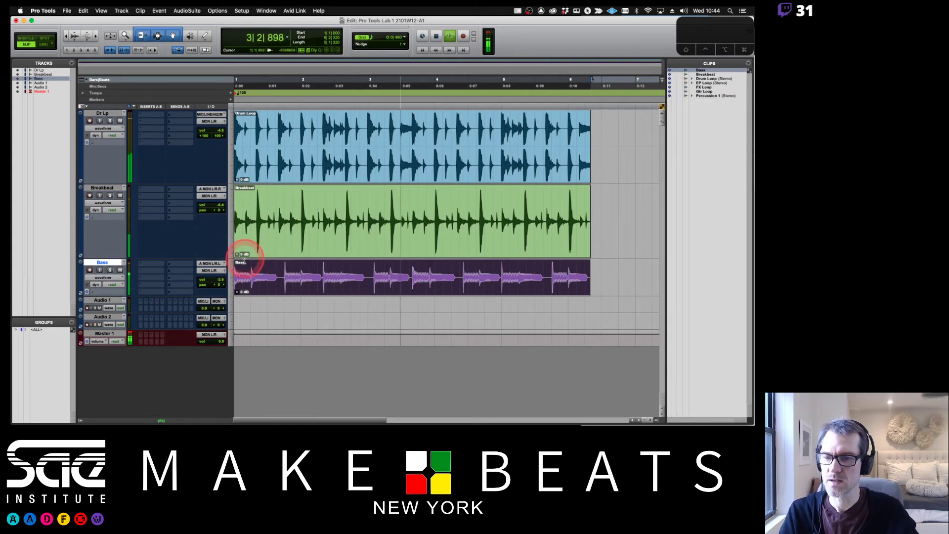
{"action": "left_click", "coordinate": [231, 219]}
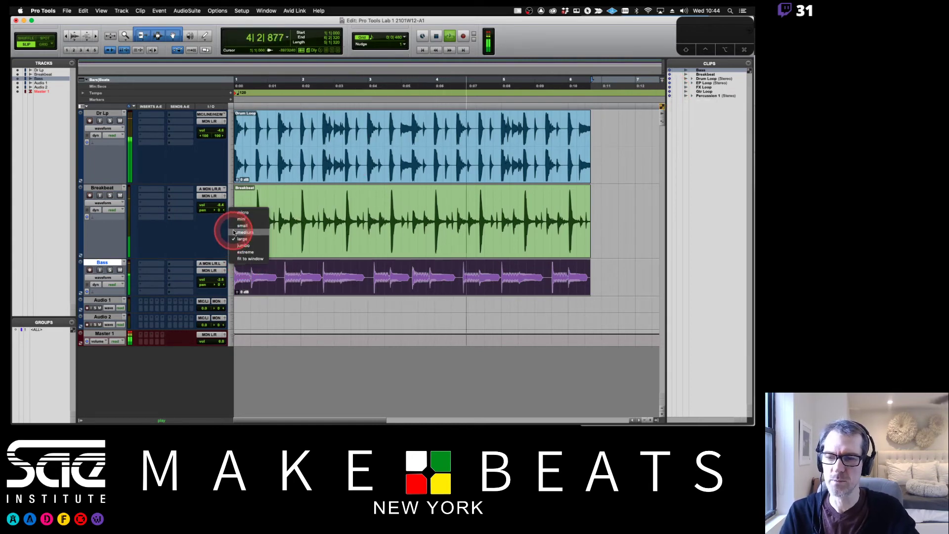
{"action": "left_click", "coordinate": [234, 232]}
{"action": "left_click", "coordinate": [231, 159]}
{"action": "left_click", "coordinate": [231, 162]}
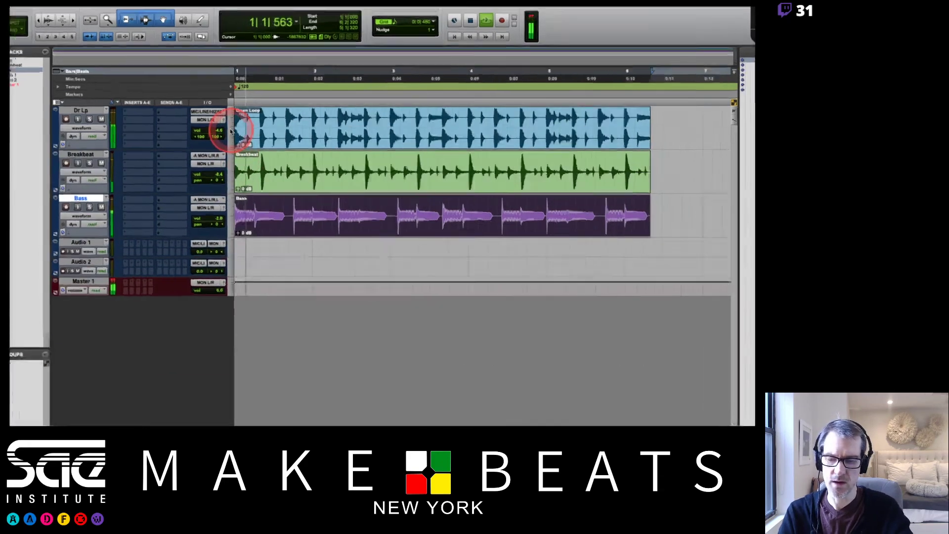
{"action": "left_click", "coordinate": [231, 130]}
{"action": "left_click", "coordinate": [233, 141]}
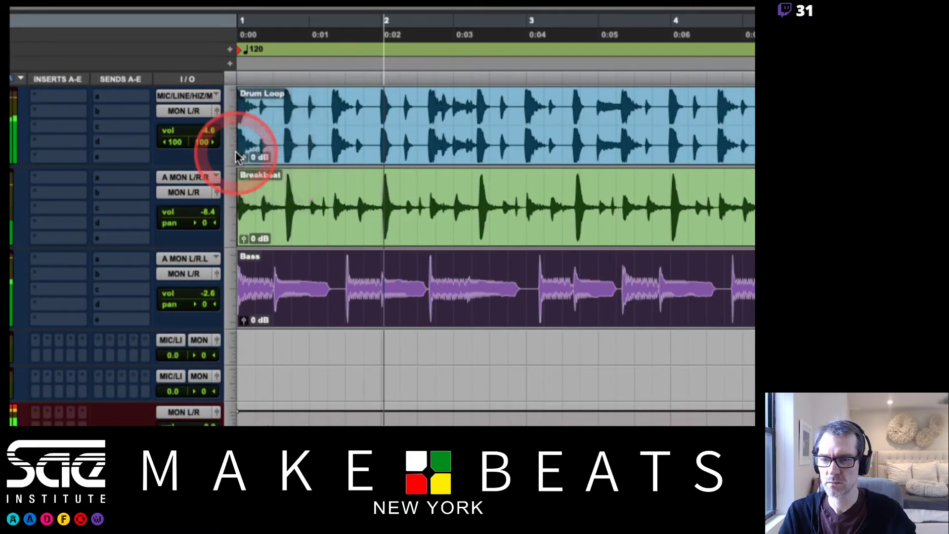
{"action": "left_click", "coordinate": [235, 150]}
{"action": "left_click", "coordinate": [231, 134]}
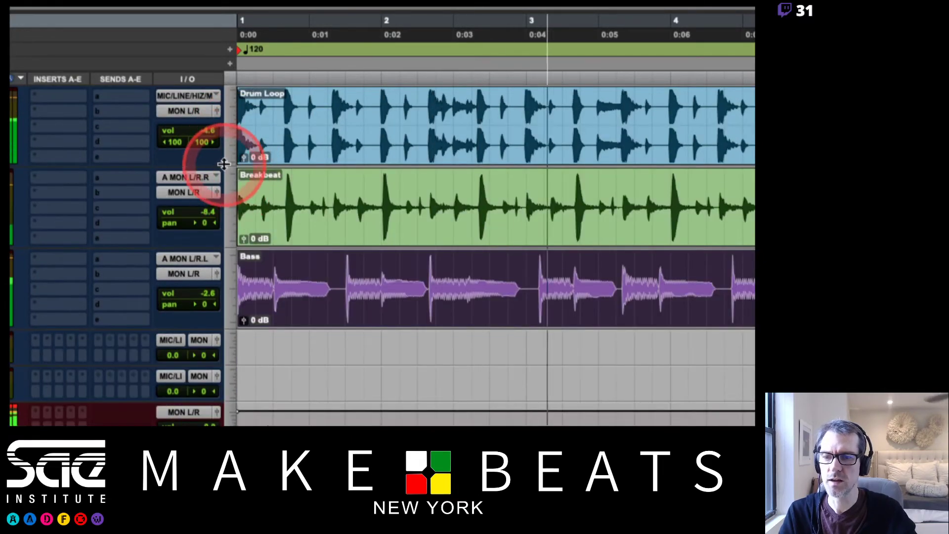
Reduce the heights of the Dr Lp, Breakbeat and Bass tracks slightly and stop playback
{"action": "left_click_drag", "start_coordinate": [224, 164], "coordinate": [198, 150]}
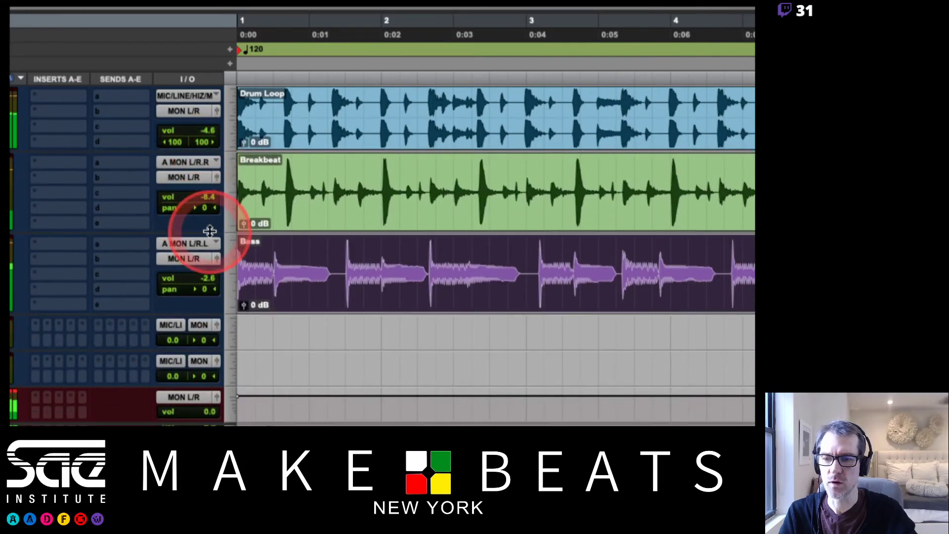
{"action": "left_click_drag", "start_coordinate": [209, 231], "coordinate": [202, 229]}
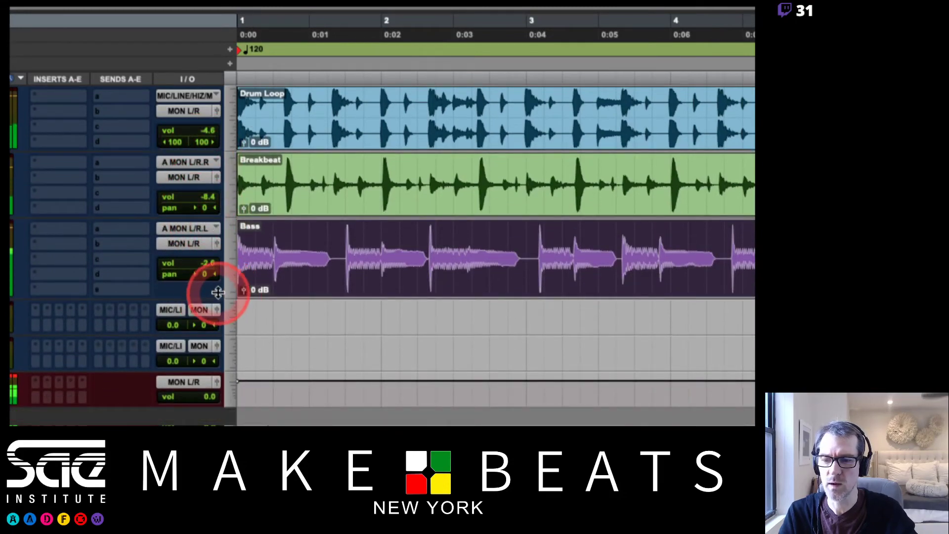
{"action": "left_click_drag", "start_coordinate": [217, 292], "coordinate": [218, 280]}
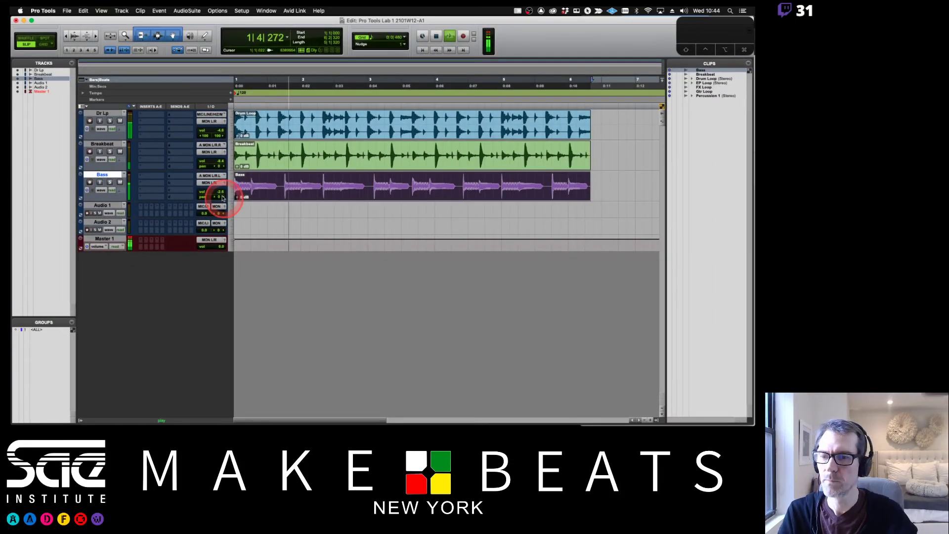
{"action": "key", "text": "space"}
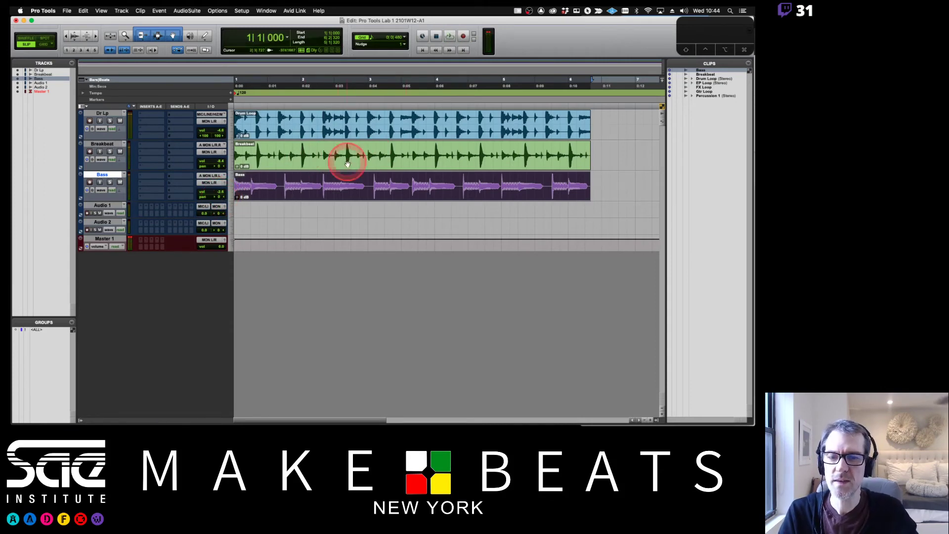
Select the Breakbeat clip, check the Clips notes in Preview, and return to Pro Tools
{"action": "left_click", "coordinate": [407, 133]}
{"action": "left_click", "coordinate": [408, 167]}
{"action": "key", "text": "super+Tab"}
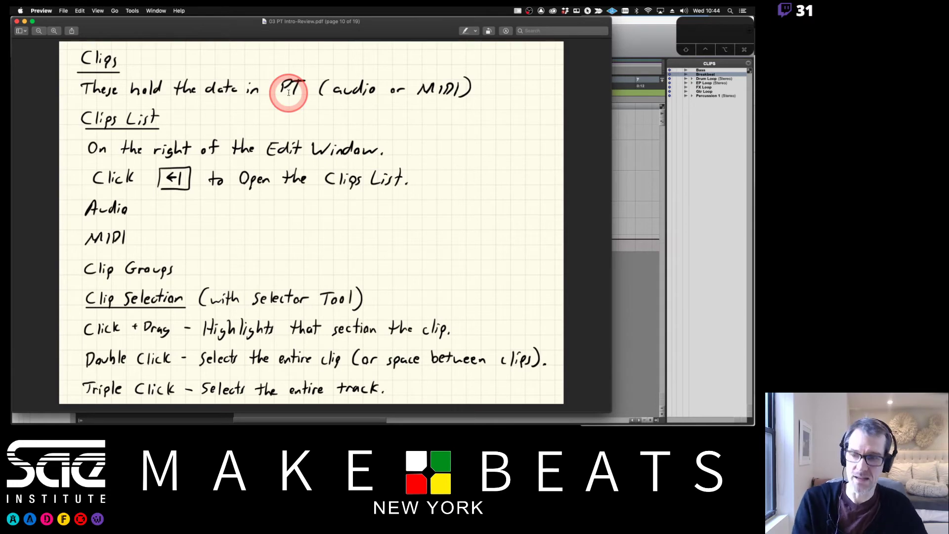
{"action": "key", "text": "super+Tab"}
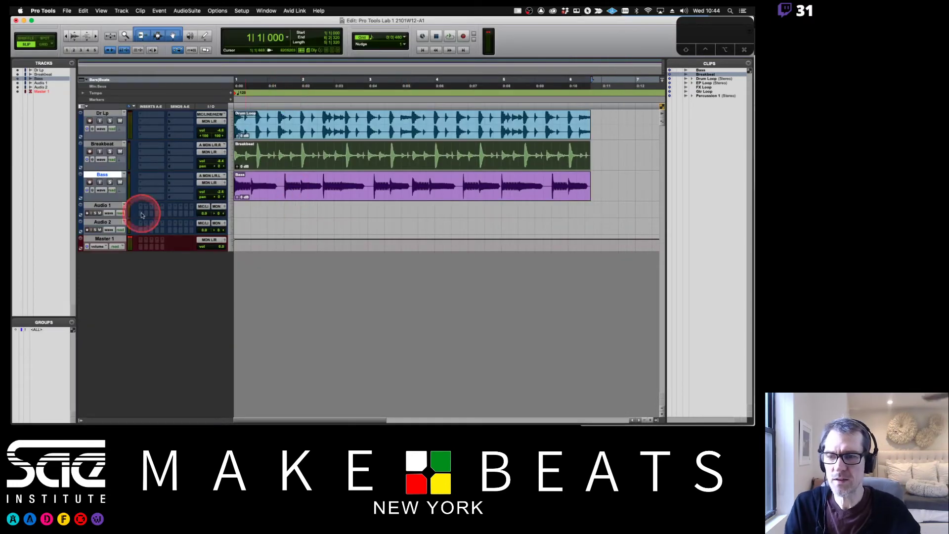
Add one stereo Instrument track below Audio 2 and set its height to medium
{"action": "left_click", "coordinate": [109, 221]}
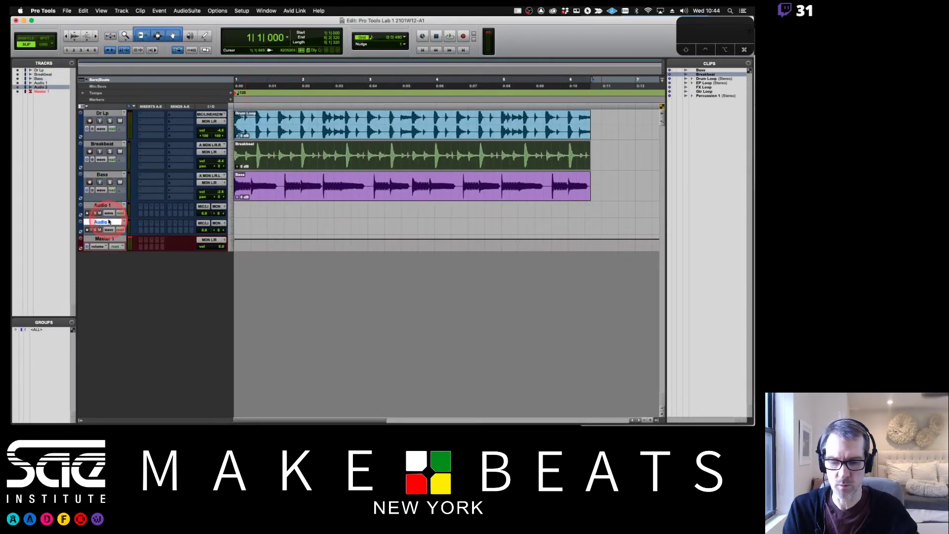
{"action": "key", "text": "super+shift+n"}
{"action": "key", "text": "super+Down"}
{"action": "key", "text": "super+Down"}
{"action": "key", "text": "super+Down"}
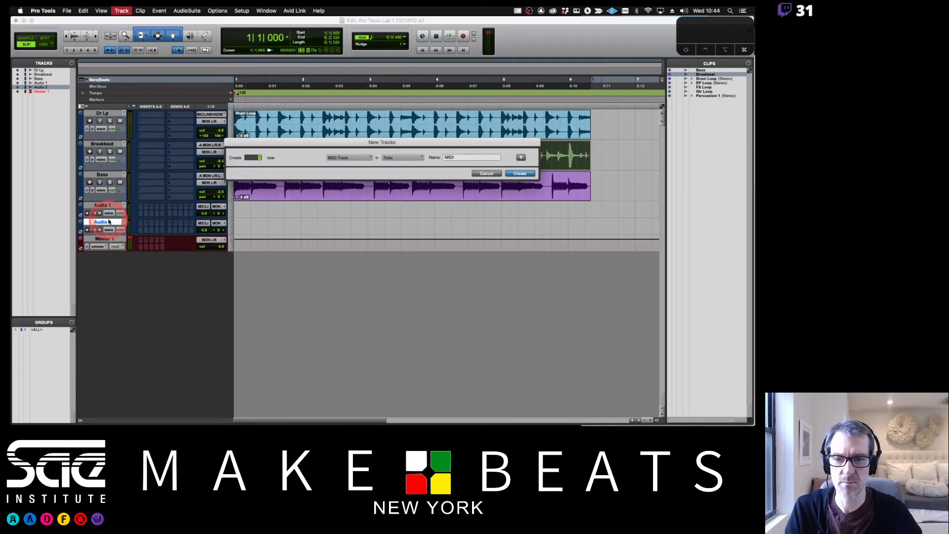
{"action": "key", "text": "Return"}
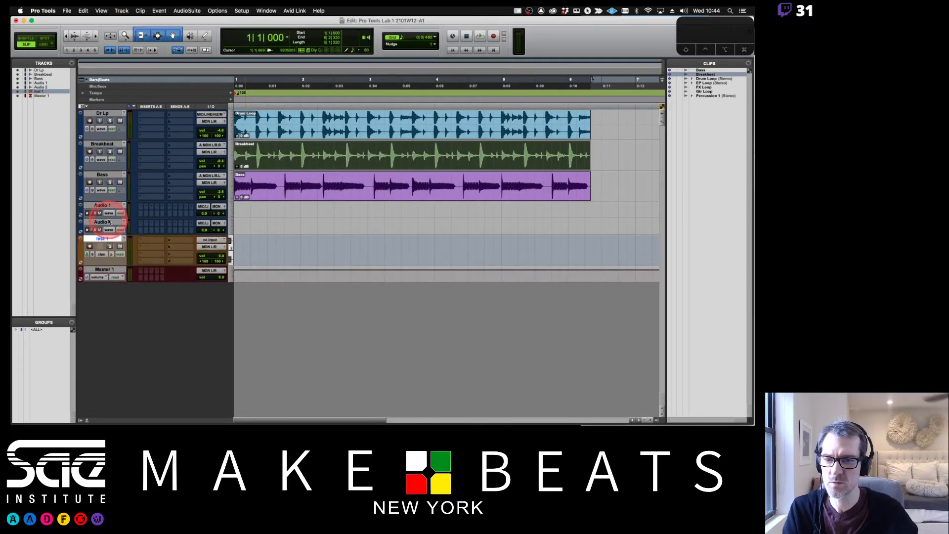
{"action": "left_click", "coordinate": [230, 254]}
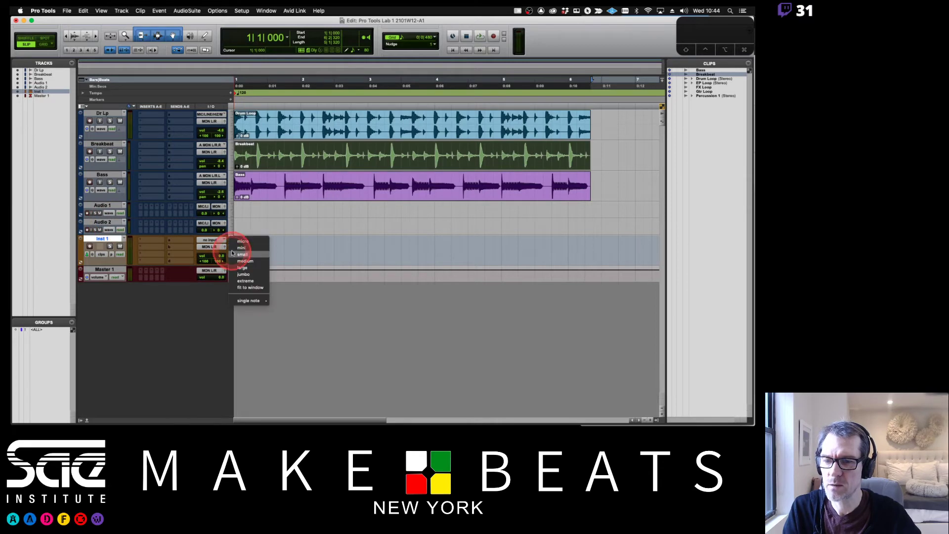
{"action": "left_click", "coordinate": [234, 261]}
Insert the stereo ARP 2600 V3 instrument plug-in on Inst 1 and move its window clear of the tracks
{"action": "left_click", "coordinate": [149, 242]}
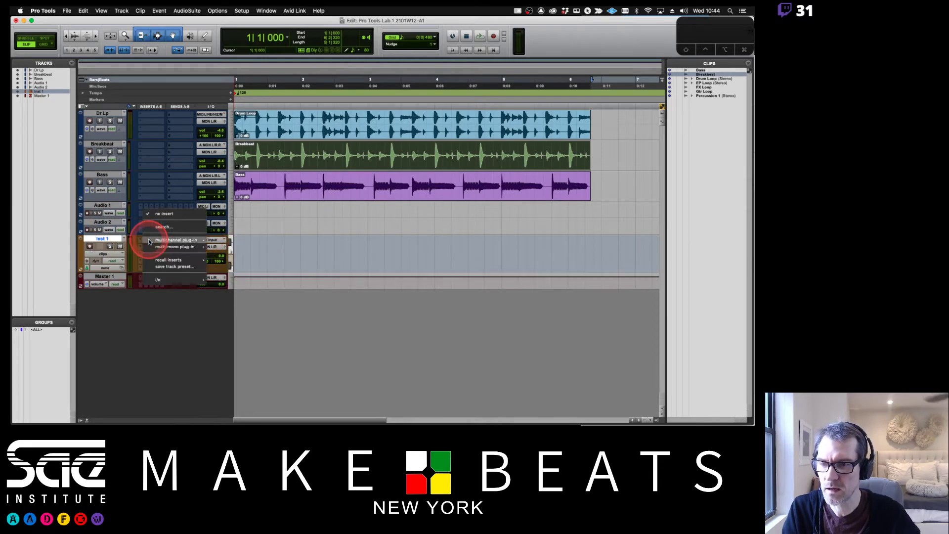
{"action": "mouse_move", "coordinate": [174, 241]}
{"action": "left_click", "coordinate": [246, 162]}
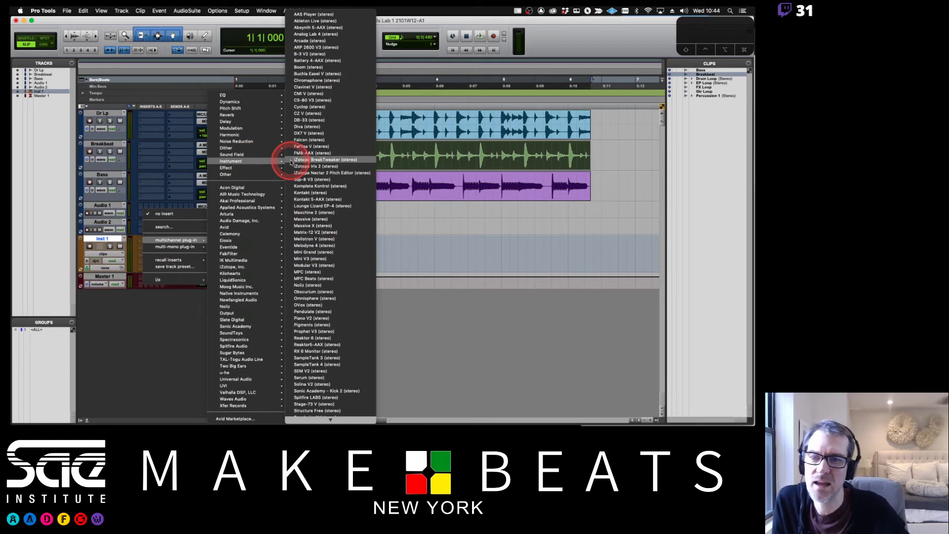
{"action": "left_click", "coordinate": [317, 49]}
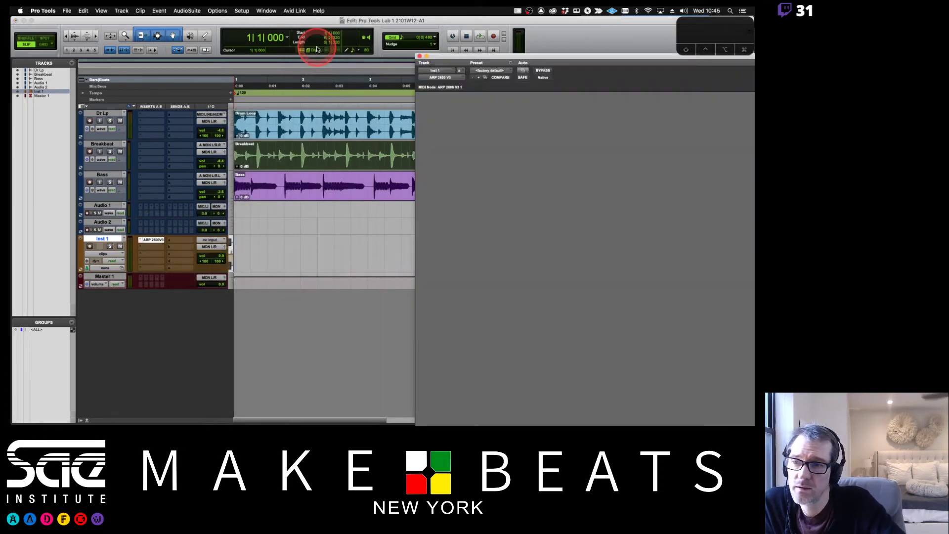
{"action": "left_click_drag", "start_coordinate": [447, 57], "coordinate": [476, 303]}
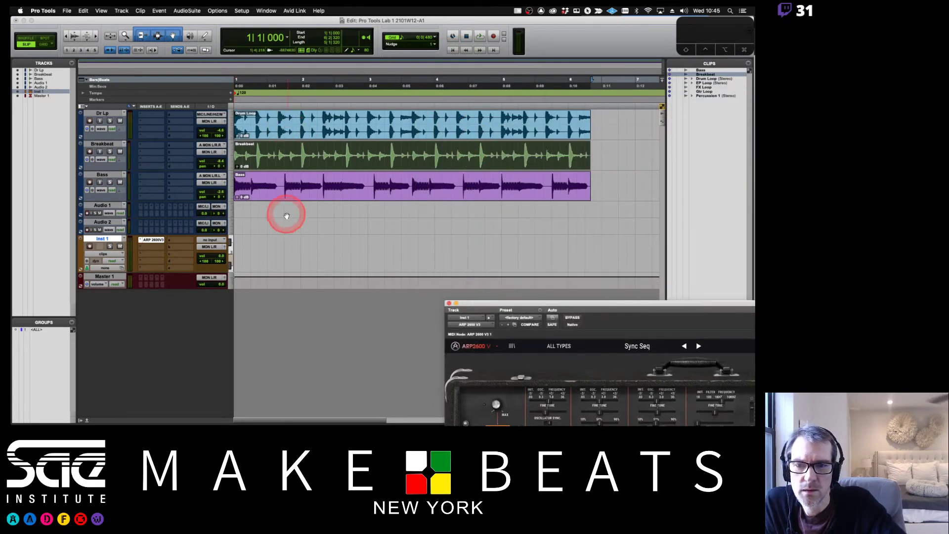
Audition the Drum Loop clip, then identify it as four bars starting at 1|1|000 to match the session tempo to it
{"action": "left_click", "coordinate": [286, 131]}
{"action": "key", "text": "space"}
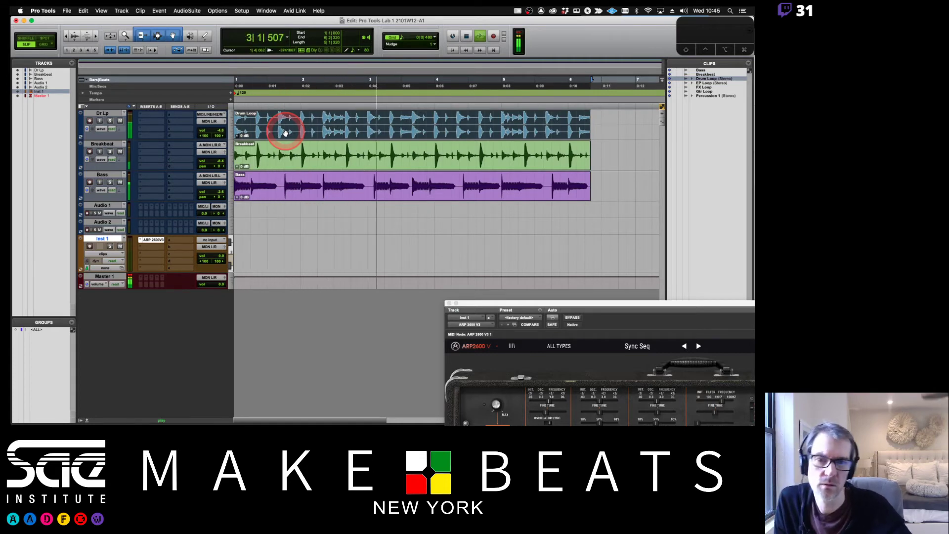
{"action": "key", "text": "space"}
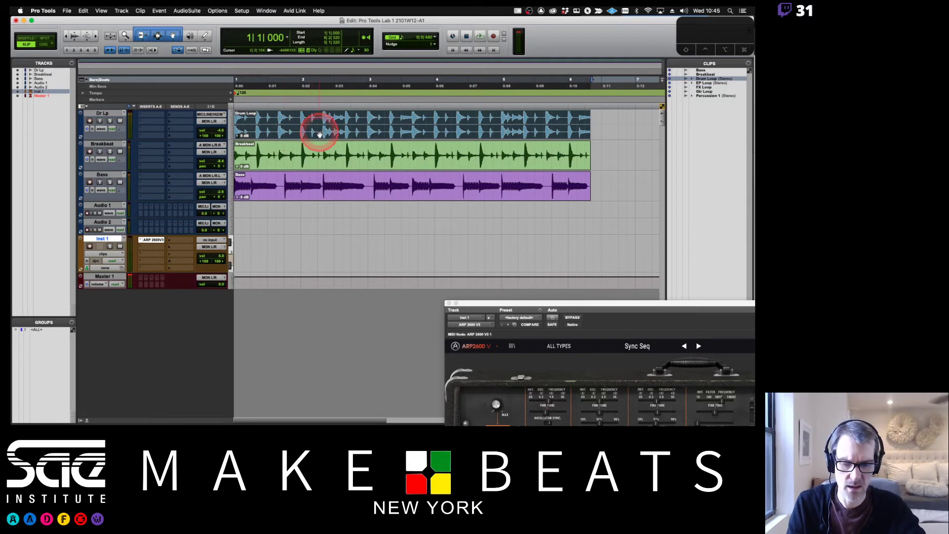
{"action": "key", "text": "super+i"}
{"action": "left_click", "coordinate": [398, 181]}
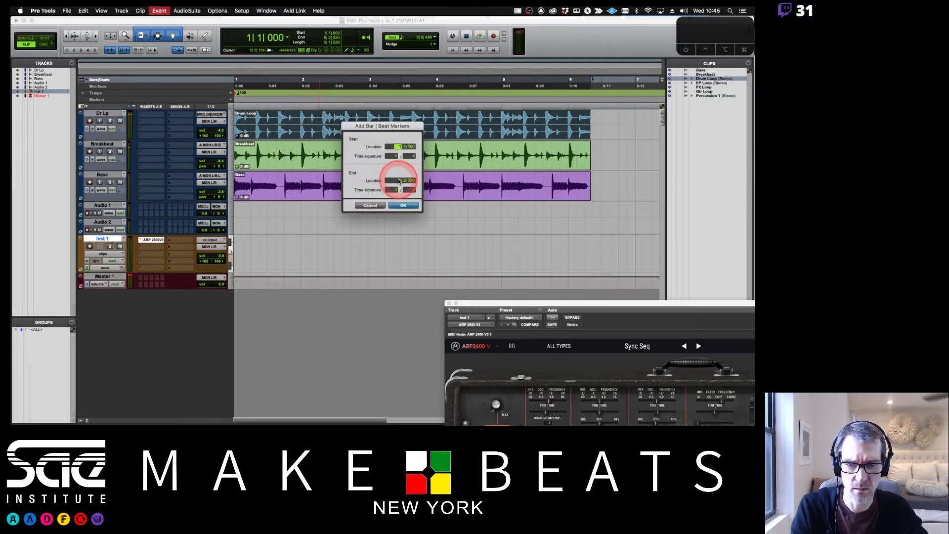
{"action": "key", "text": "Return"}
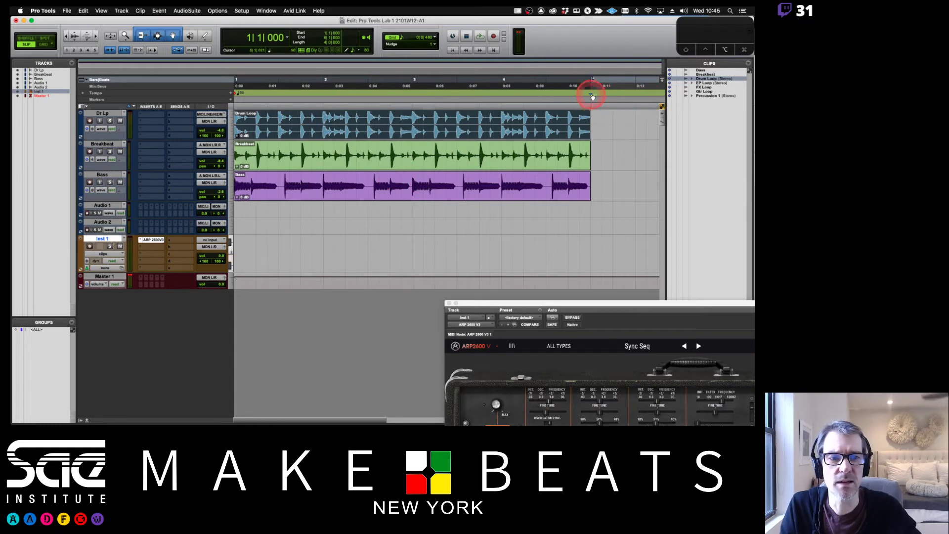
{"action": "left_click_drag", "start_coordinate": [593, 97], "coordinate": [503, 95]}
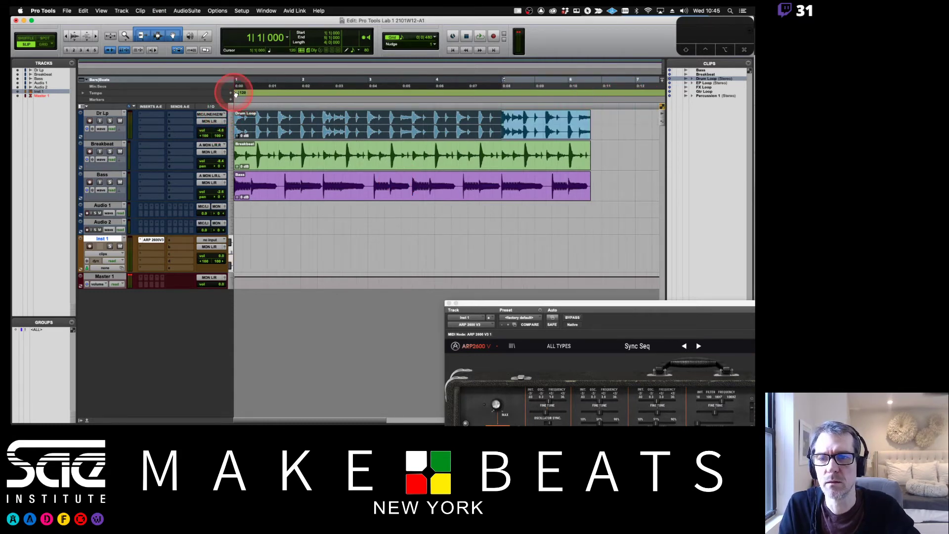
{"action": "double_click", "coordinate": [235, 94]}
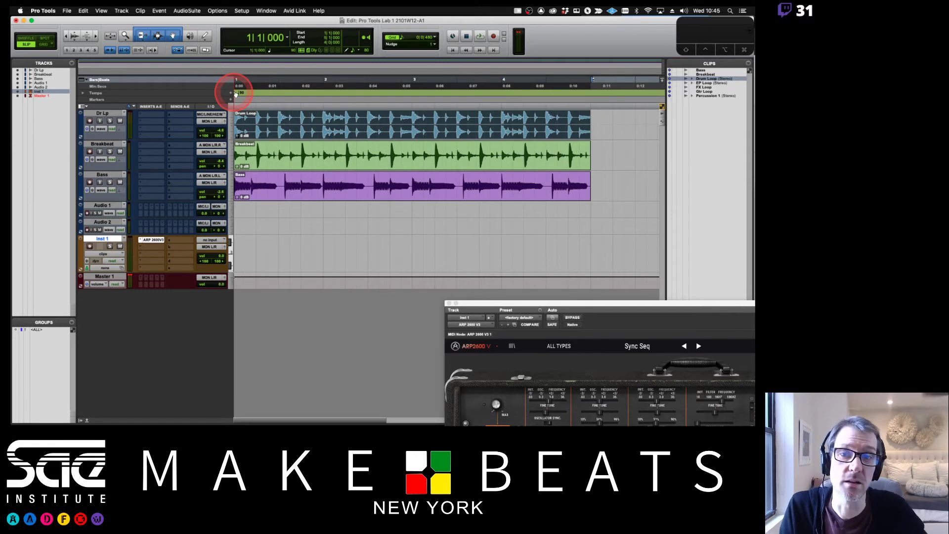
Play back the loops from bar 1 while auditioning the ARP 2600 V3 on the Inst 1 track, then stop
{"action": "left_click", "coordinate": [238, 233]}
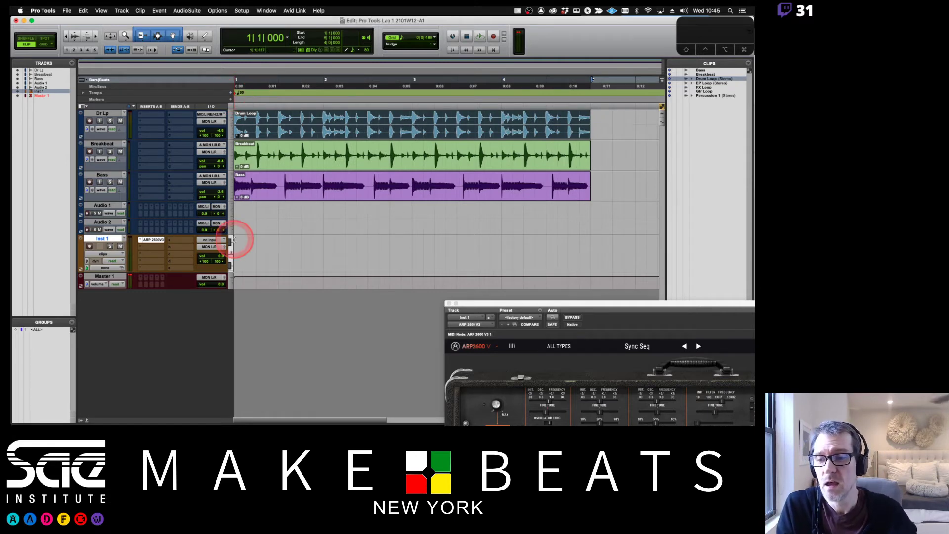
{"action": "left_click", "coordinate": [207, 223]}
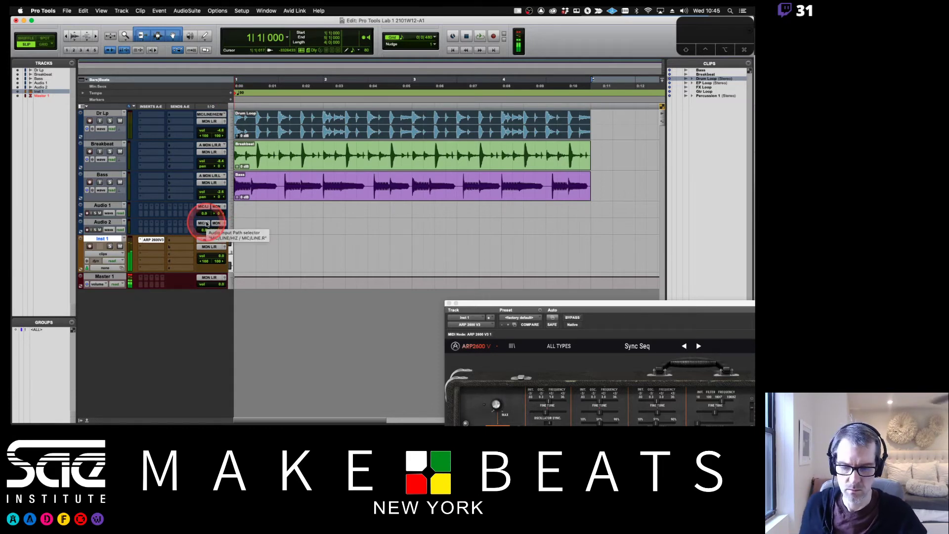
{"action": "key", "text": "space"}
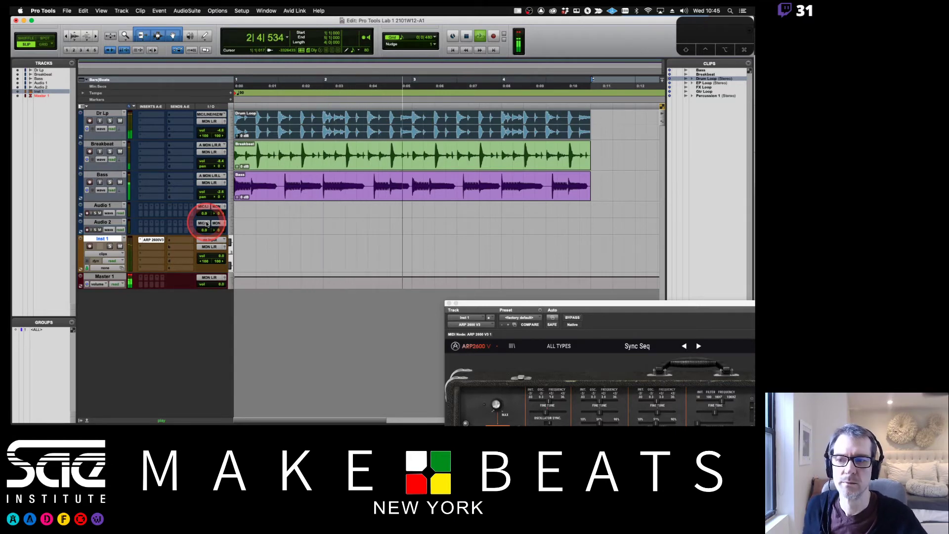
{"action": "left_click", "coordinate": [221, 224]}
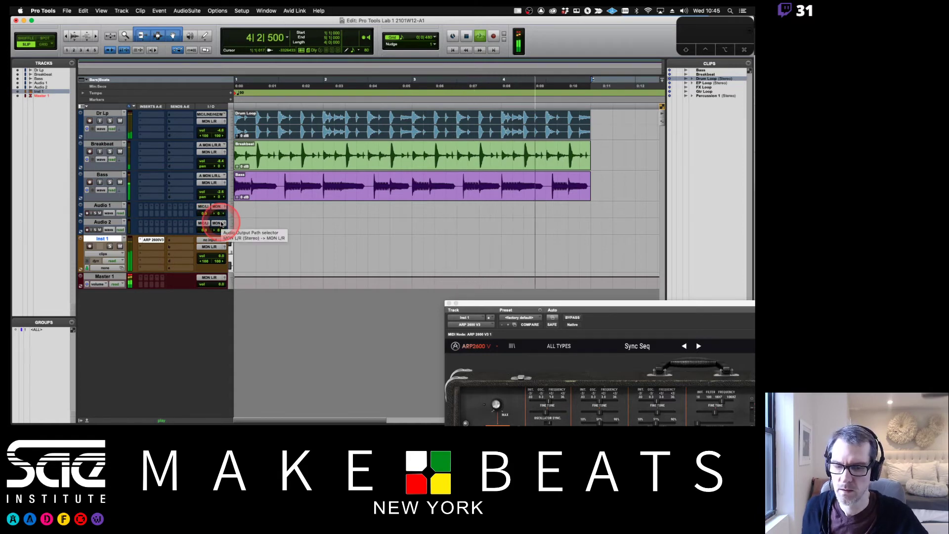
{"action": "key", "text": "space"}
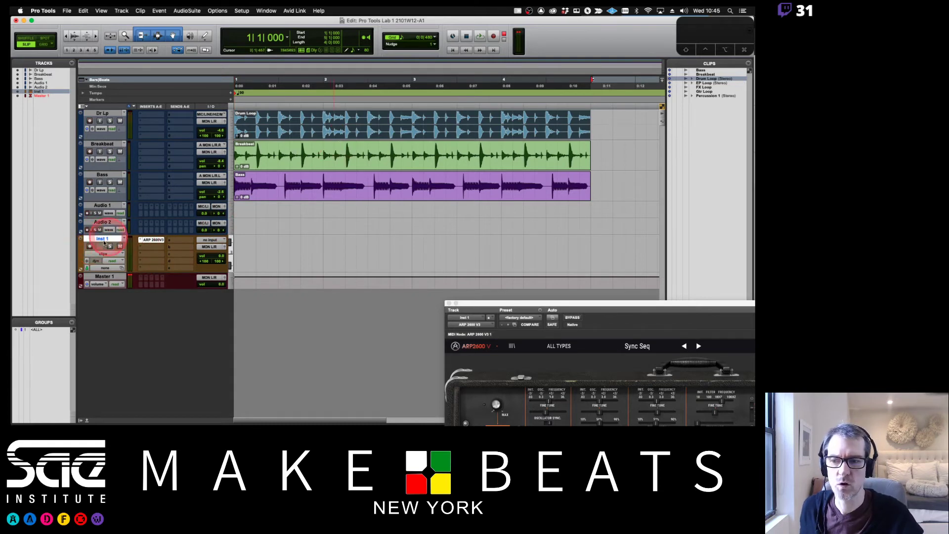
Record a four-bar MIDI part on the Inst 1 track along with the loops, then stop the transport
{"action": "left_click", "coordinate": [492, 36]}
{"action": "left_click", "coordinate": [481, 36]}
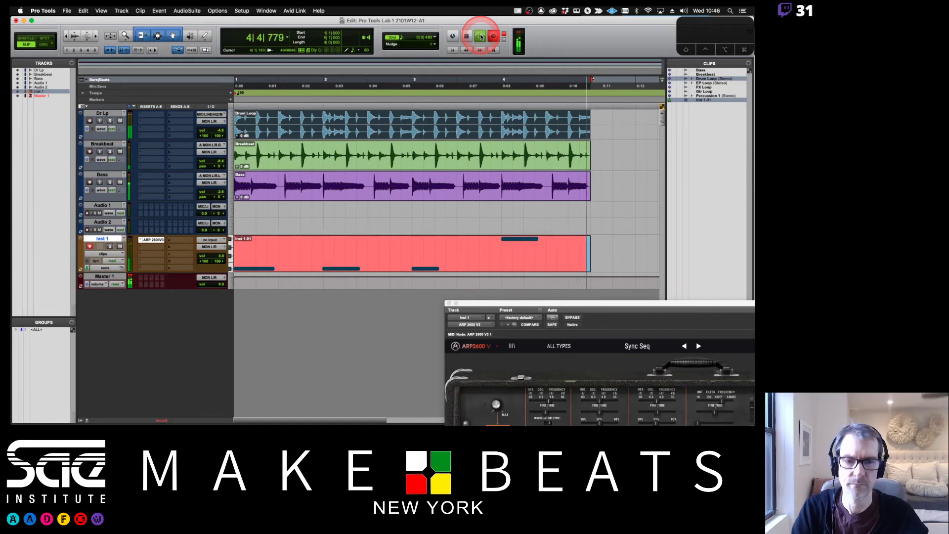
{"action": "left_click", "coordinate": [466, 37]}
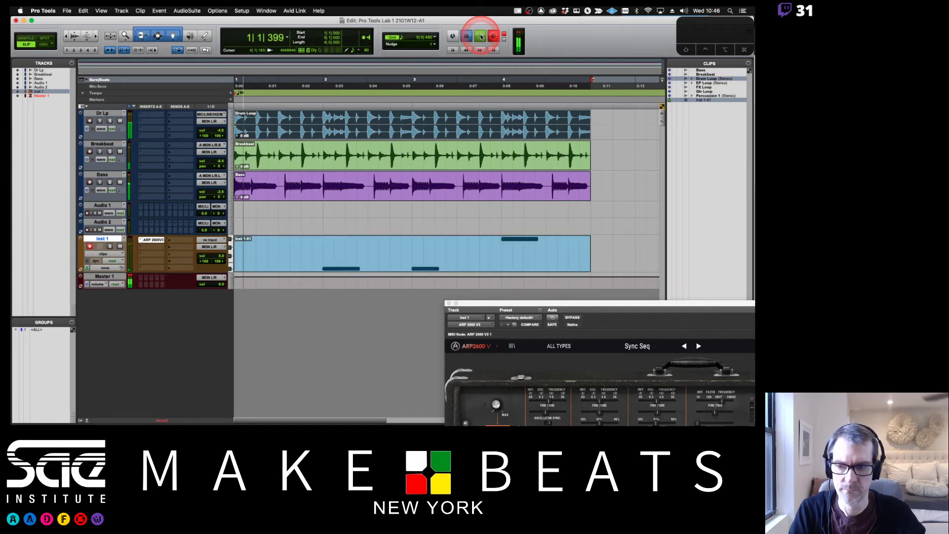
Open the recorded Inst 1 clip in the MIDI Editor and quantize its note starts to a 1/16 note grid, preserving note duration
{"action": "double_click", "coordinate": [340, 254]}
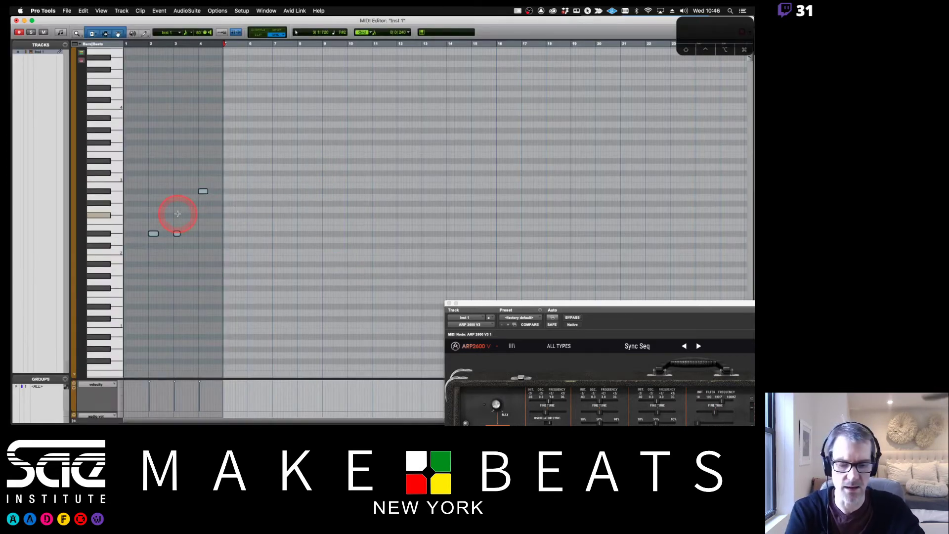
{"action": "key", "text": "super+bracketright"}
{"action": "key", "text": "super+bracketright"}
{"action": "key", "text": "super+bracketright"}
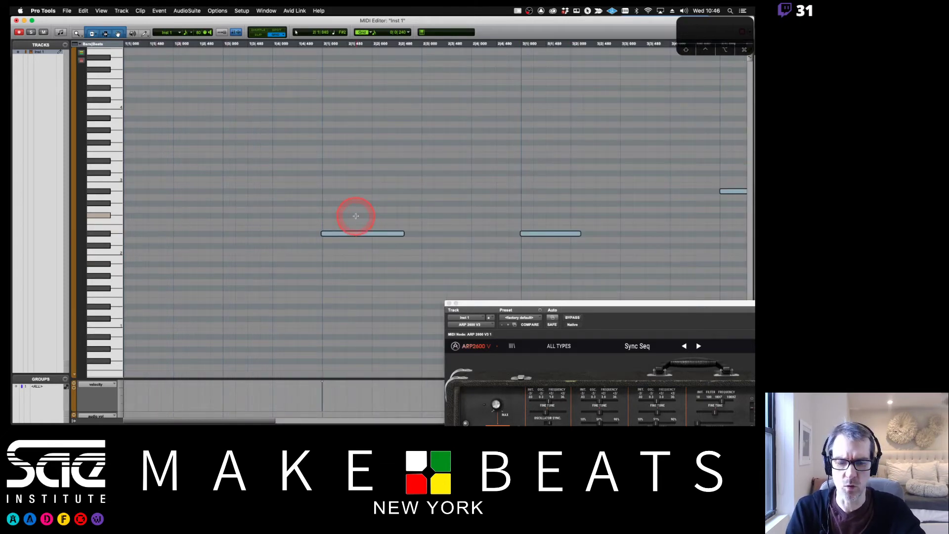
{"action": "key", "text": "alt+0"}
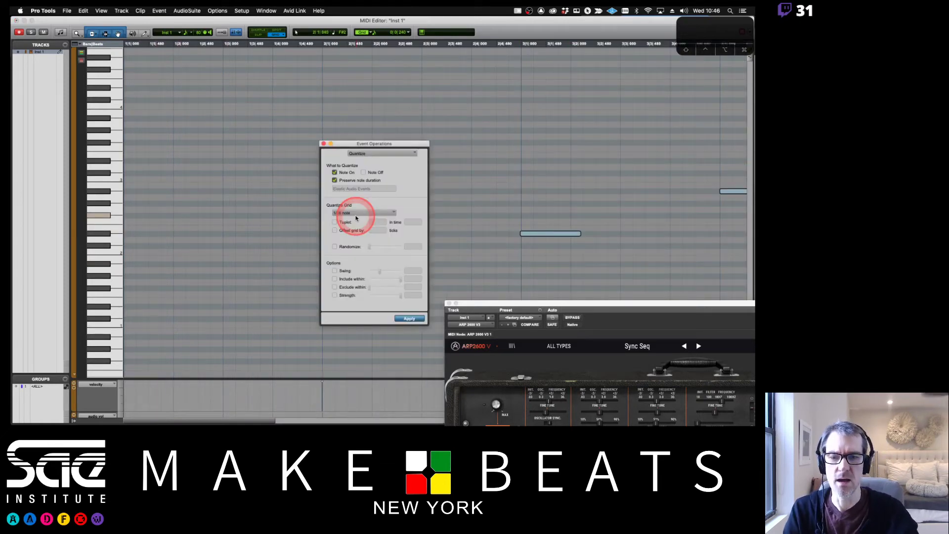
{"action": "left_click", "coordinate": [408, 319]}
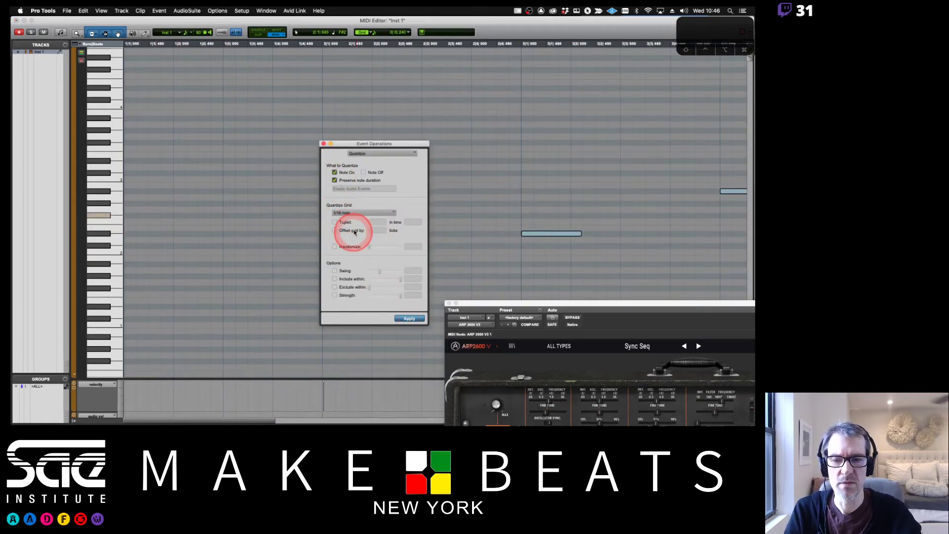
{"action": "left_click", "coordinate": [322, 144]}
Copy the note at bar 2 to the start of bar 1, then close the MIDI Editor
{"action": "left_click", "coordinate": [325, 243]}
{"action": "left_click_drag", "start_coordinate": [344, 236], "coordinate": [162, 235]}
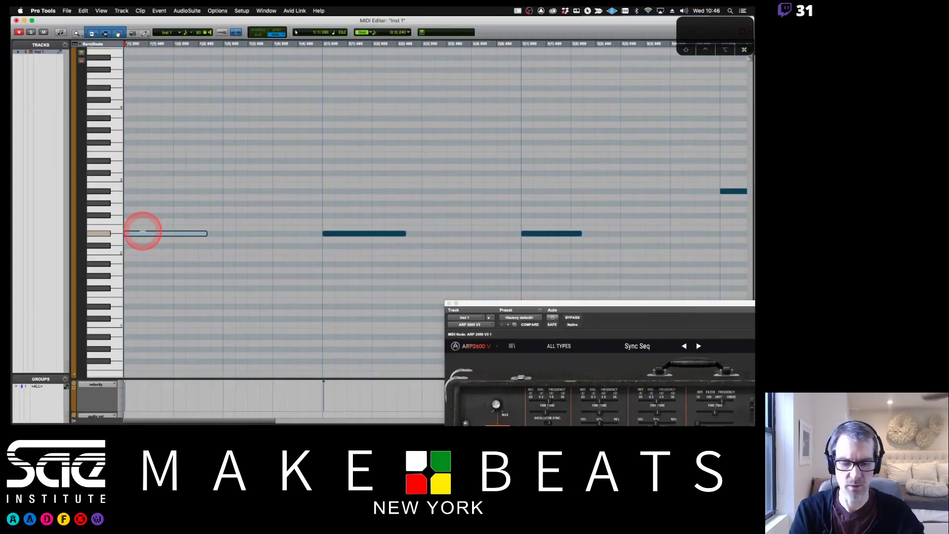
{"action": "key", "text": "super+w"}
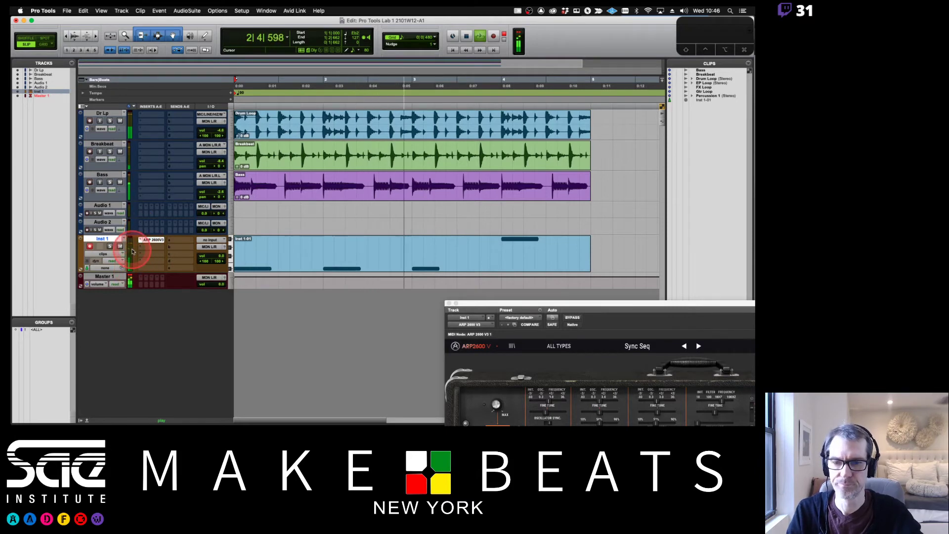
Rename the Inst 1 track as Arp and stop playback
{"action": "double_click", "coordinate": [102, 239]}
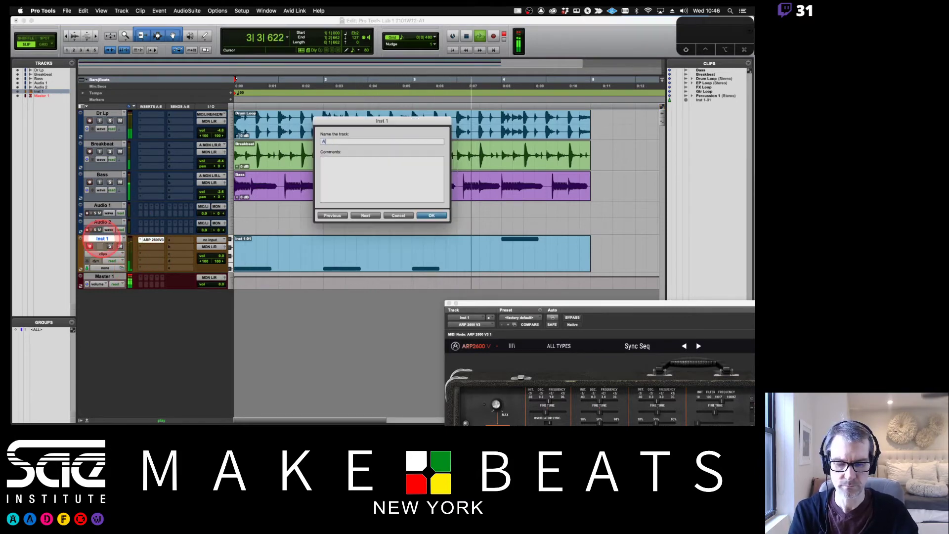
{"action": "type", "text": "Arp"}
{"action": "key", "text": "Return"}
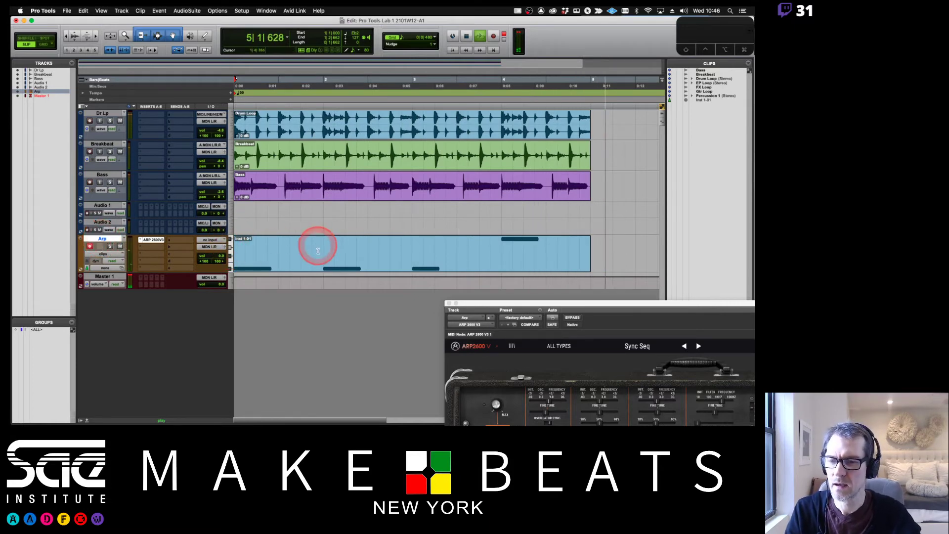
{"action": "key", "text": "space"}
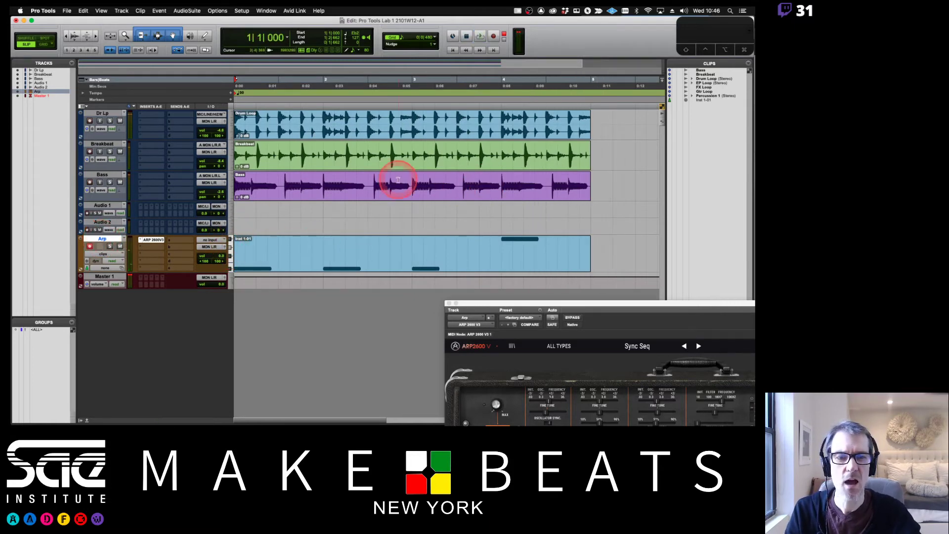
{"action": "left_click", "coordinate": [343, 263]}
{"action": "left_click", "coordinate": [395, 187]}
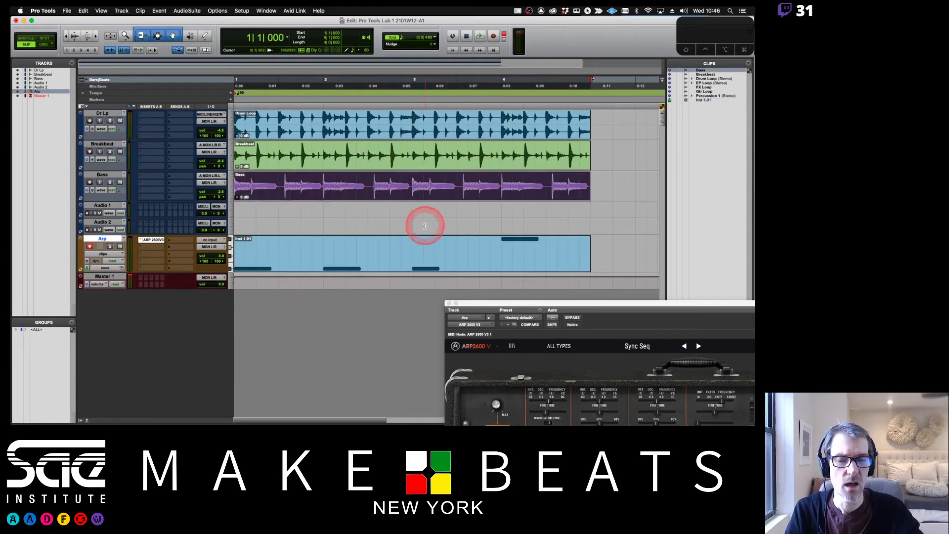
{"action": "left_click", "coordinate": [413, 270]}
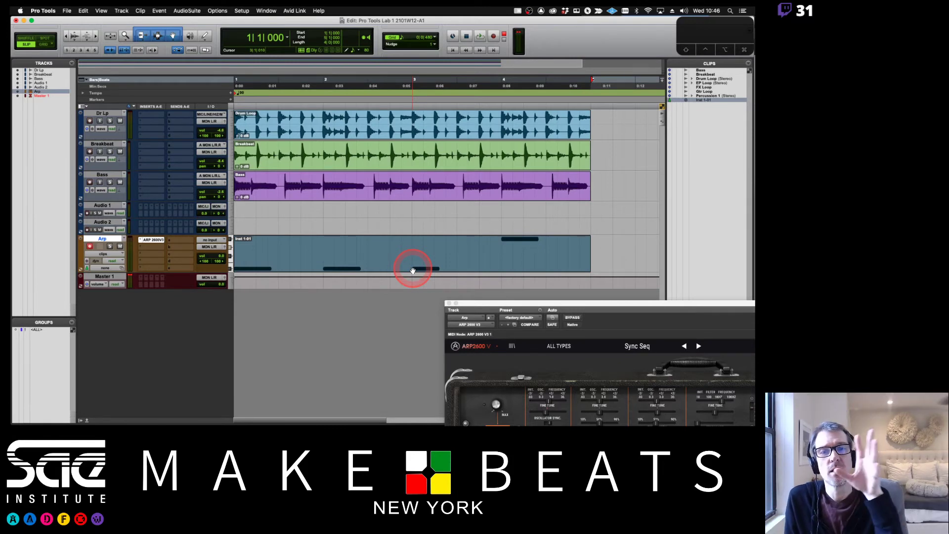
{"action": "left_click", "coordinate": [417, 196]}
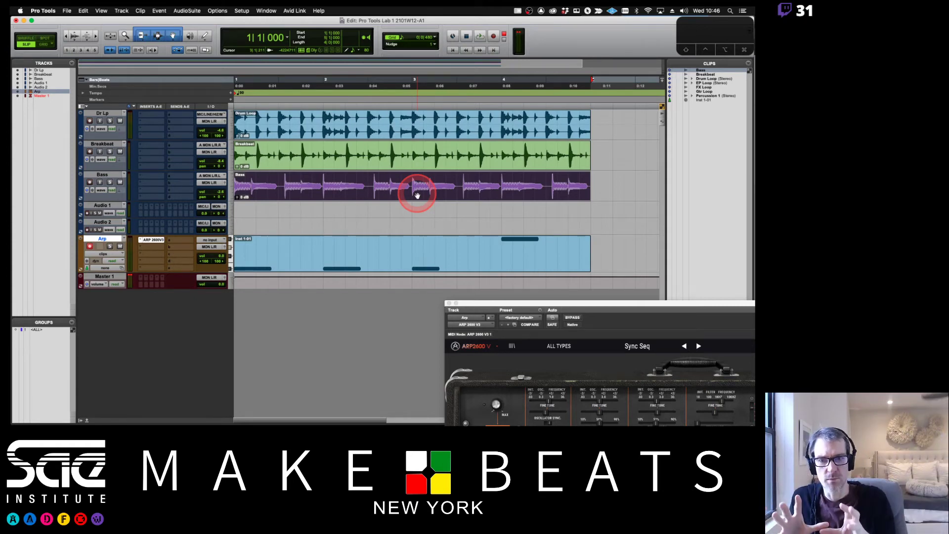
Set the edit grid value to 1 bar and switch to Grid mode
{"action": "key", "text": "r"}
{"action": "key", "text": "r"}
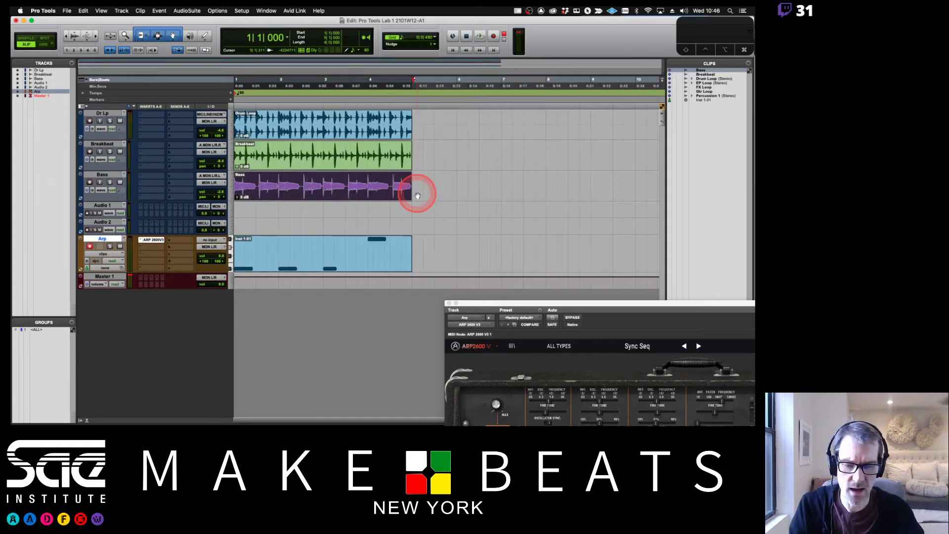
{"action": "key", "text": "t"}
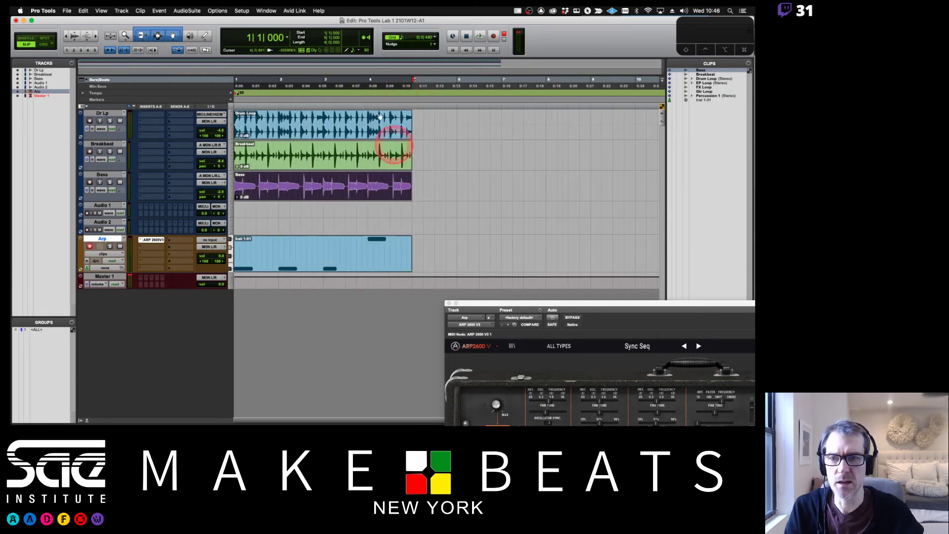
{"action": "left_click", "coordinate": [429, 40]}
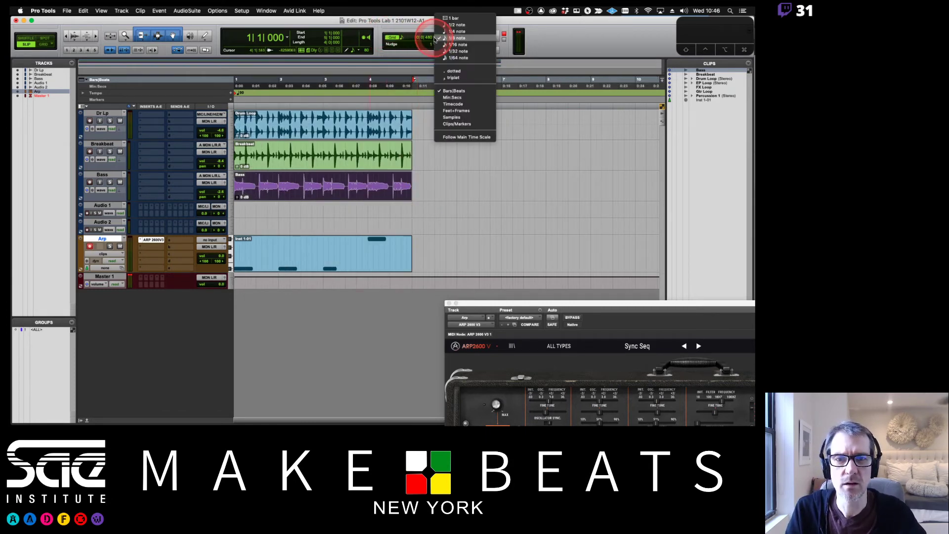
{"action": "left_click", "coordinate": [451, 17]}
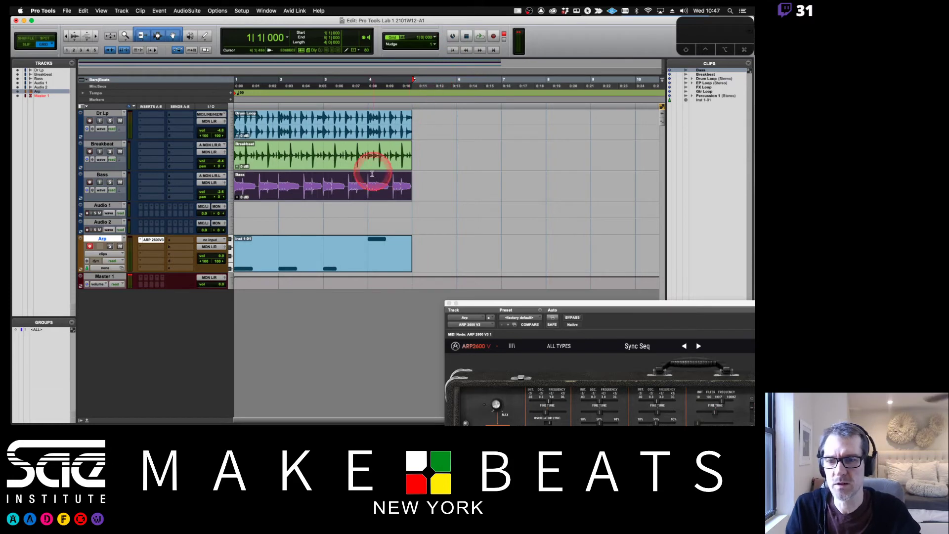
Copy the Drum Loop, Breakbeat and Bass clips end to end from bar 5 until all three tracks fill bars 1 to 16
{"action": "left_click_drag", "start_coordinate": [334, 138], "coordinate": [475, 134]}
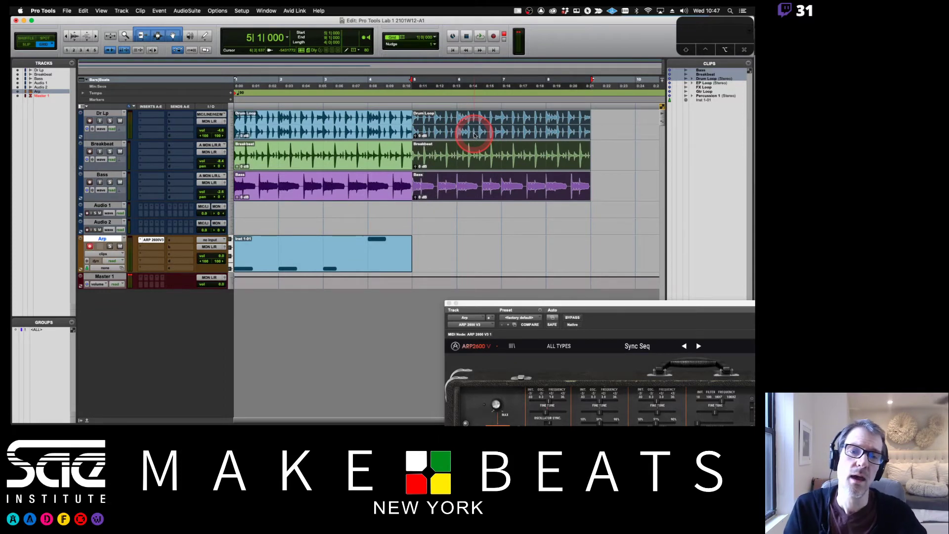
{"action": "key", "text": "super+bracketleft"}
{"action": "left_click", "coordinate": [351, 95]}
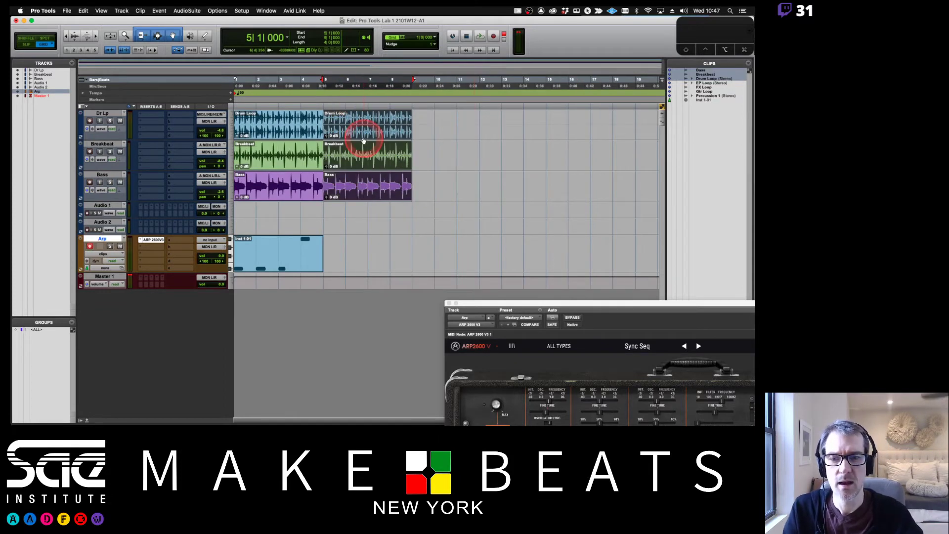
{"action": "left_click_drag", "start_coordinate": [364, 135], "coordinate": [528, 131]}
{"action": "left_click", "coordinate": [395, 132]}
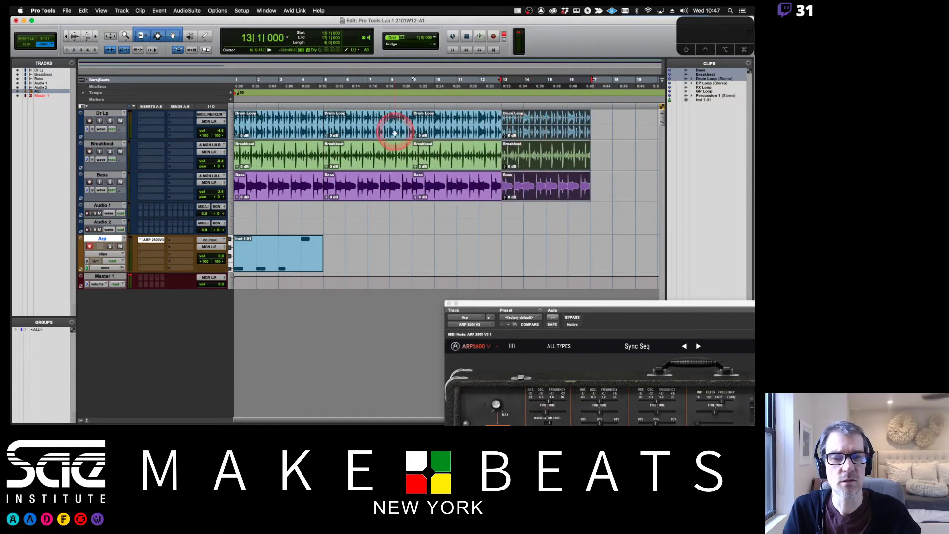
{"action": "left_click", "coordinate": [490, 183]}
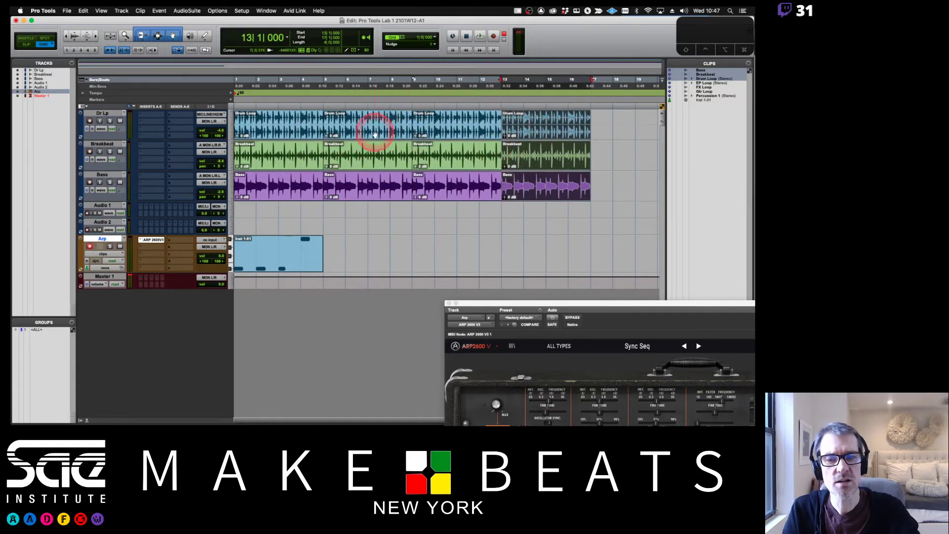
Delete the first Bass clip and move the Arp track's clip to start at bar 5
{"action": "left_click", "coordinate": [280, 197]}
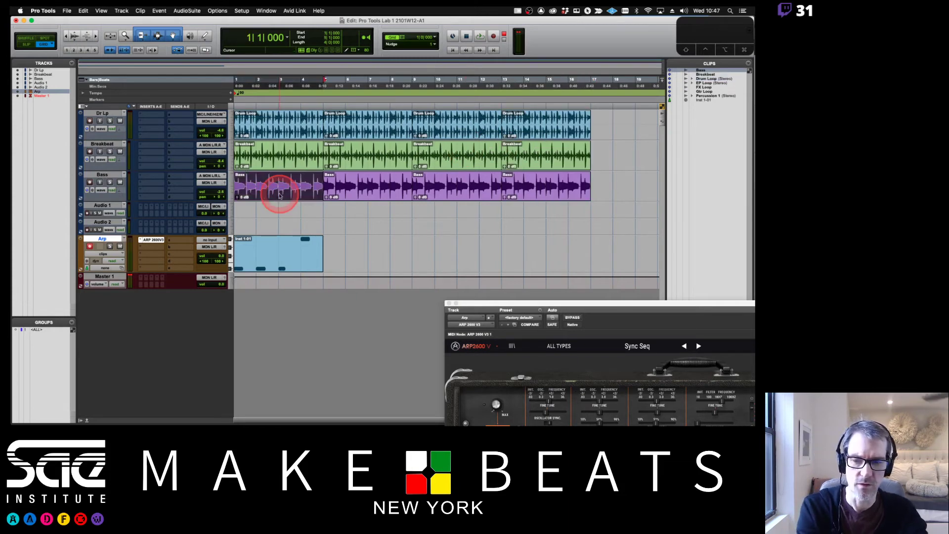
{"action": "key", "text": "Delete"}
{"action": "left_click_drag", "start_coordinate": [269, 259], "coordinate": [362, 257]}
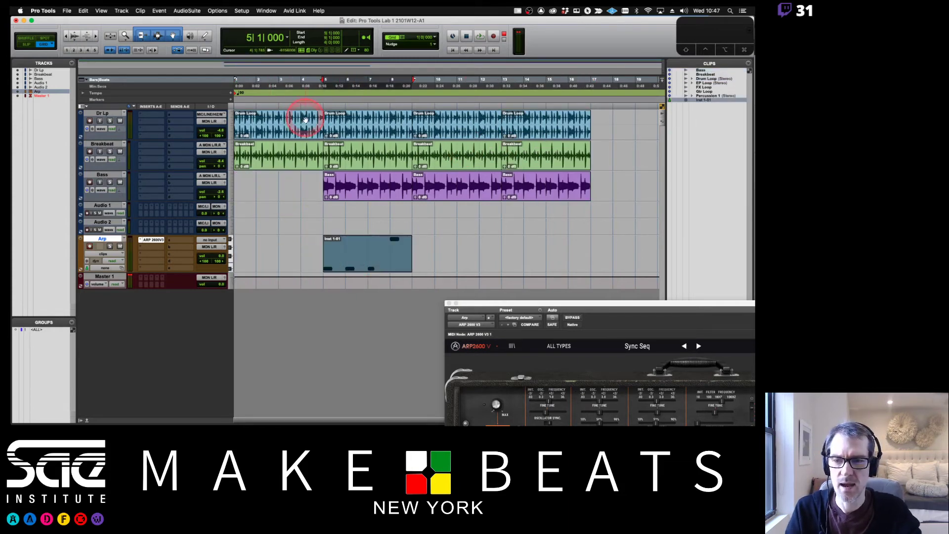
Trim the first Drum Loop clip so it starts at bar 3, and move the Arp track's clip to start at bar 9
{"action": "left_click", "coordinate": [278, 131]}
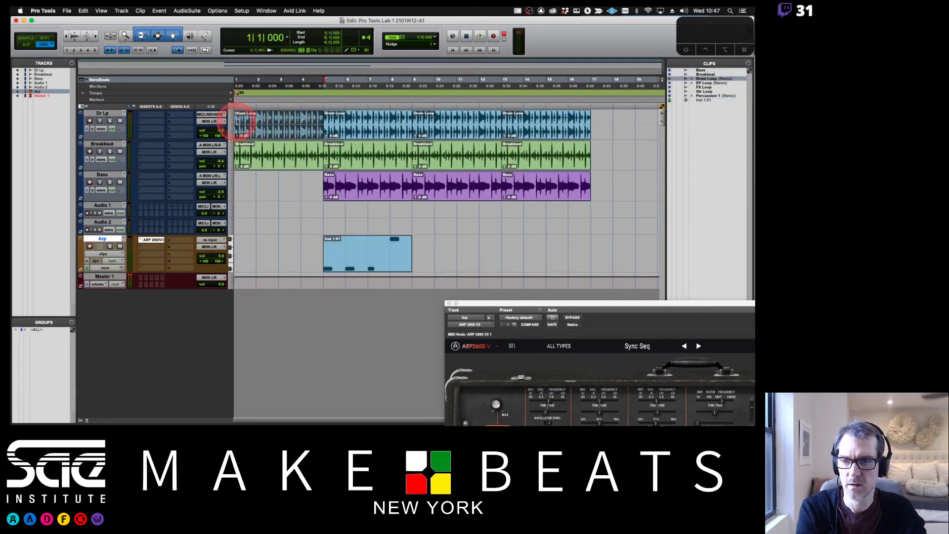
{"action": "left_click_drag", "start_coordinate": [237, 121], "coordinate": [277, 121]}
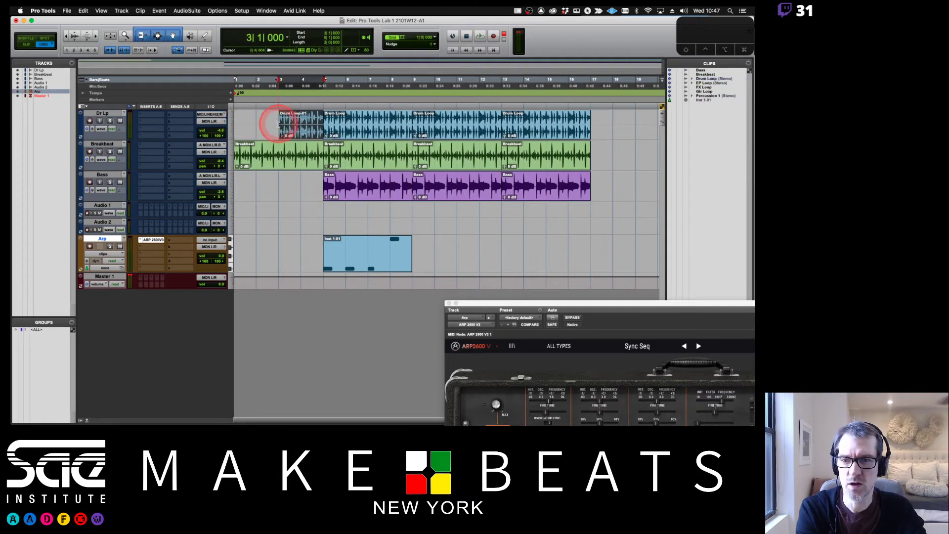
{"action": "left_click", "coordinate": [237, 128]}
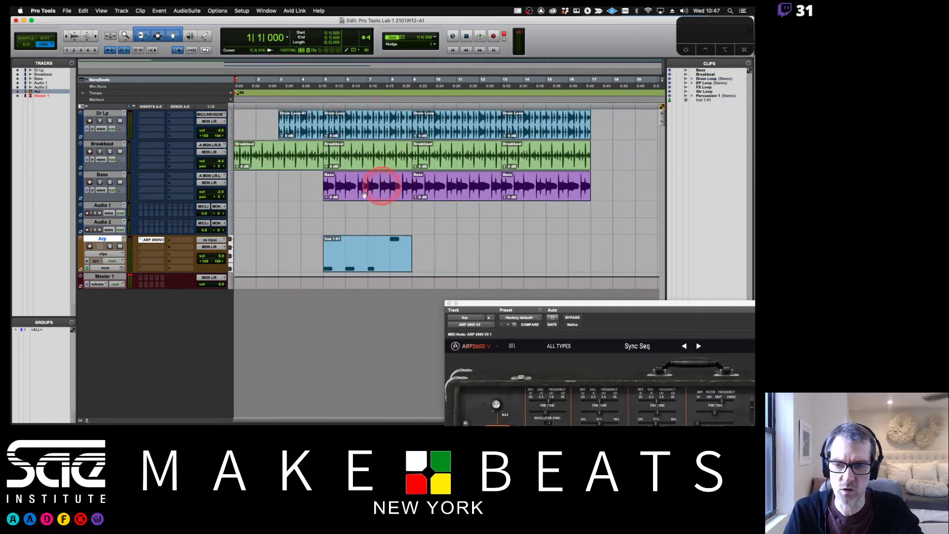
{"action": "left_click_drag", "start_coordinate": [364, 270], "coordinate": [451, 263]}
Play the arrangement from the beginning, and restart playback from bar 3
{"action": "left_click", "coordinate": [252, 119]}
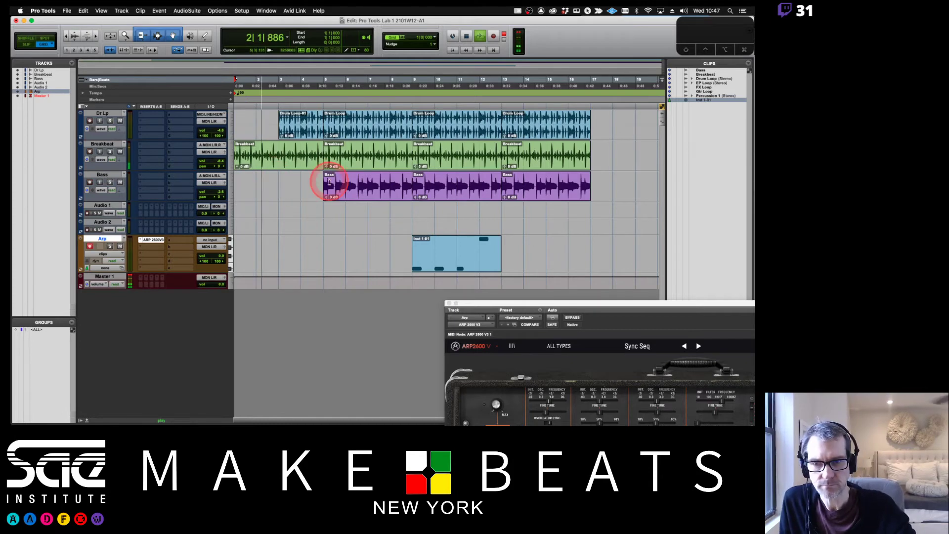
{"action": "left_click", "coordinate": [408, 87]}
{"action": "left_click", "coordinate": [252, 87]}
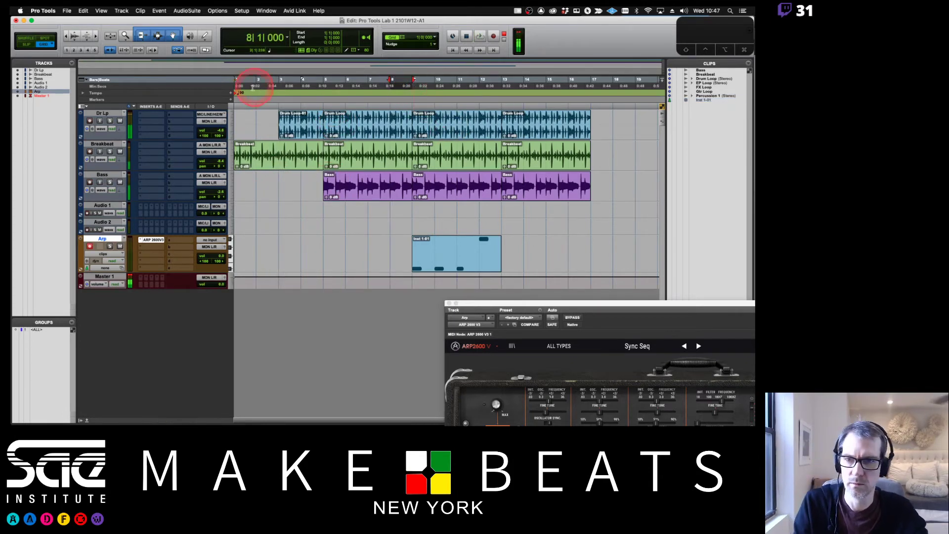
{"action": "left_click", "coordinate": [281, 87]}
{"action": "key", "text": "space"}
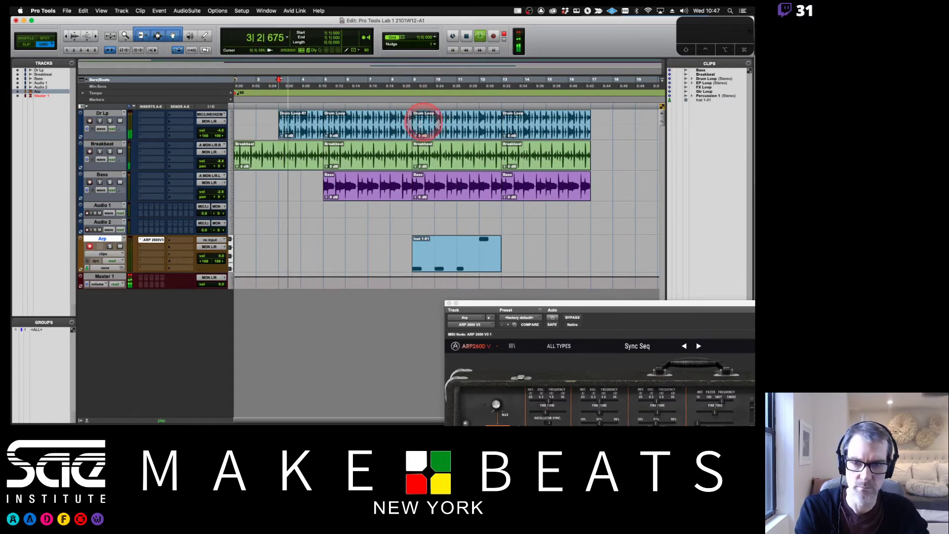
Trim the ends of the Drum Loop and Breakbeat clips before bar 9 back to about beat 4 of bar 8
{"action": "left_click_drag", "start_coordinate": [394, 122], "coordinate": [415, 123]}
{"action": "key", "text": "super+bracketright"}
{"action": "key", "text": "super+bracketright"}
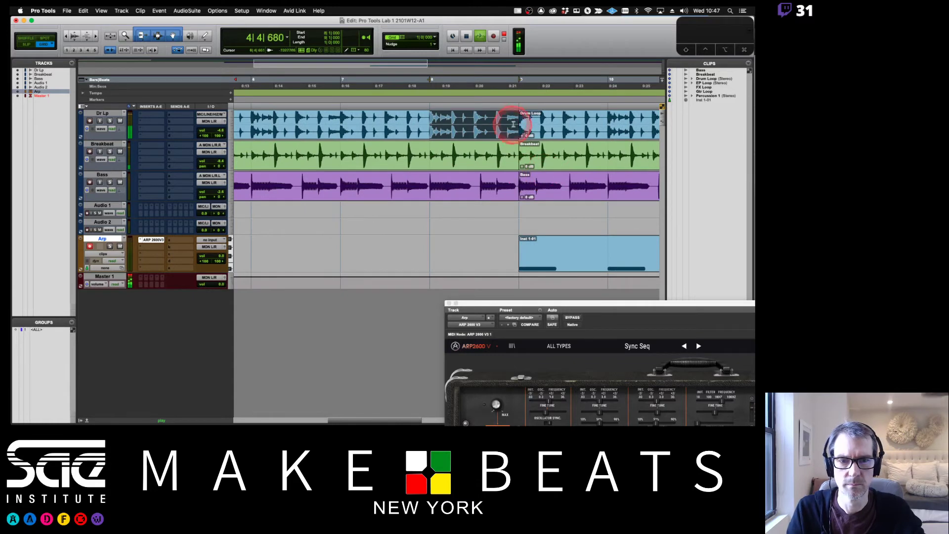
{"action": "left_click_drag", "start_coordinate": [515, 119], "coordinate": [497, 121]}
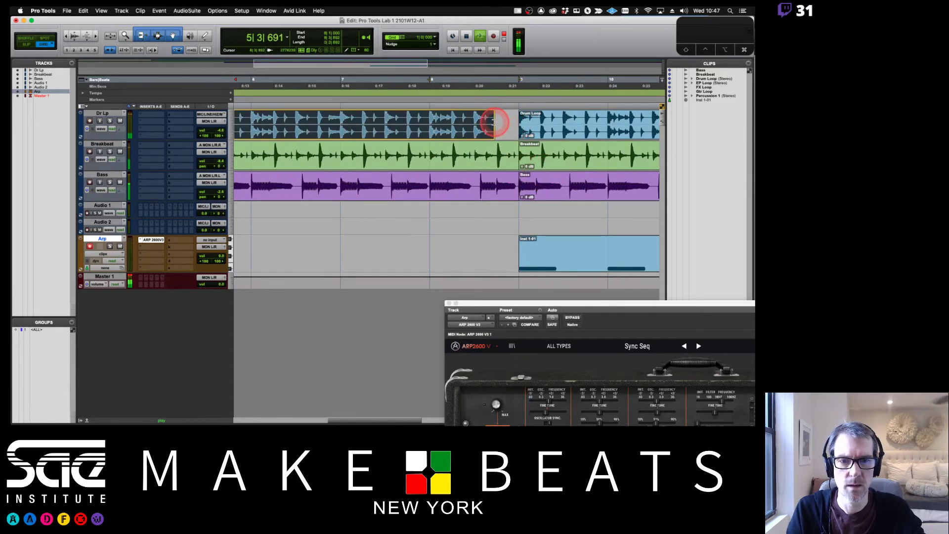
{"action": "left_click_drag", "start_coordinate": [514, 154], "coordinate": [476, 184]}
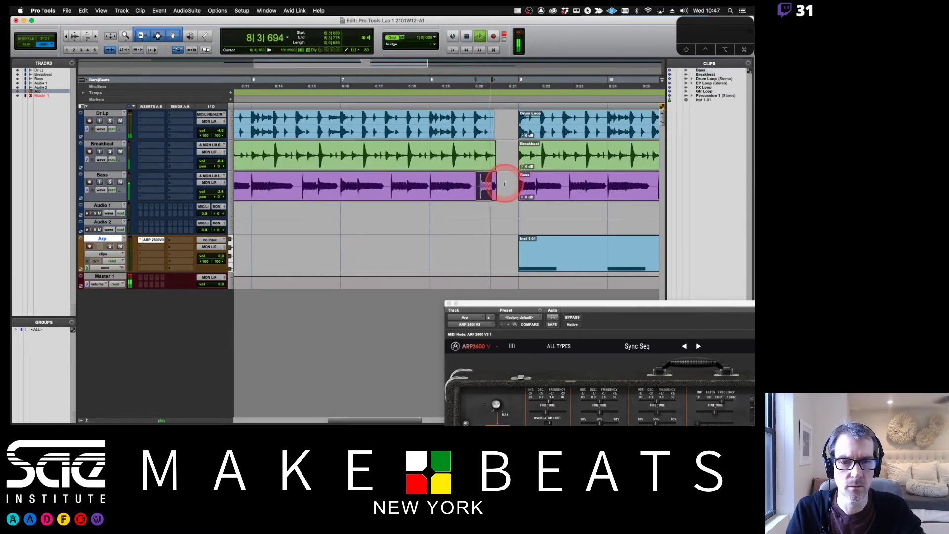
Delete the tail of the Bass clip before bar 9 so it ends at about beat 3 of bar 8
{"action": "left_click_drag", "start_coordinate": [506, 184], "coordinate": [477, 184]}
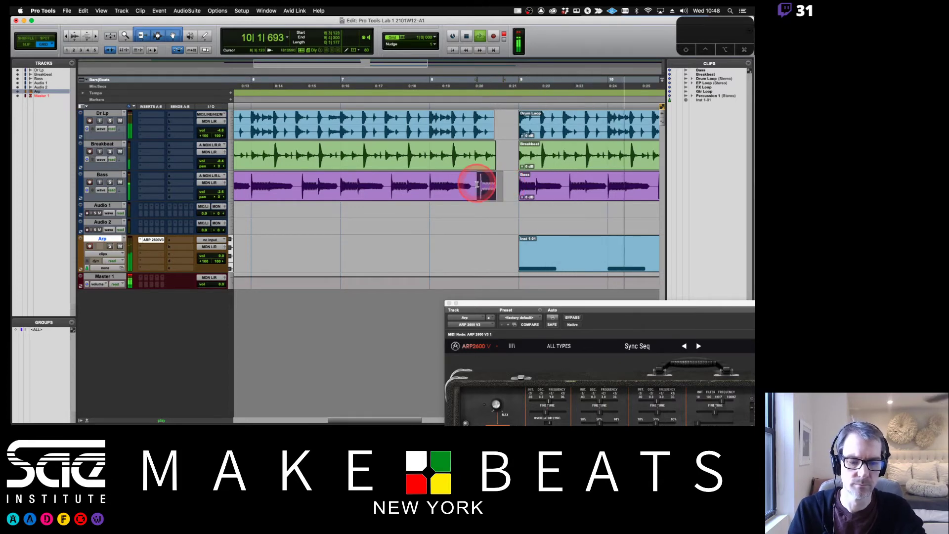
{"action": "key", "text": "Delete"}
{"action": "left_click", "coordinate": [476, 184]}
{"action": "key", "text": "super+bracketleft"}
{"action": "key", "text": "super+bracketleft"}
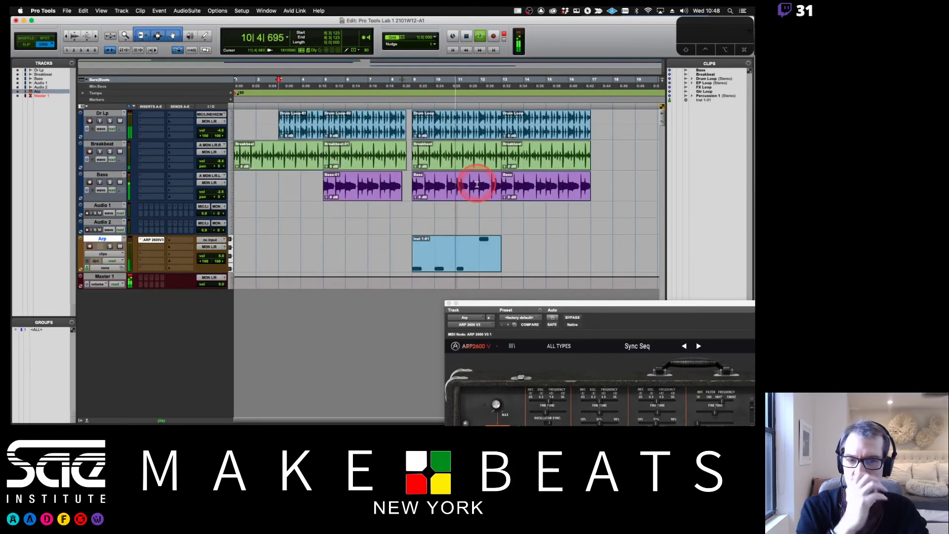
Duplicate the Arp track's clip so that the copy starts at bar 13
{"action": "left_click", "coordinate": [457, 268]}
{"action": "key", "text": "super+d"}
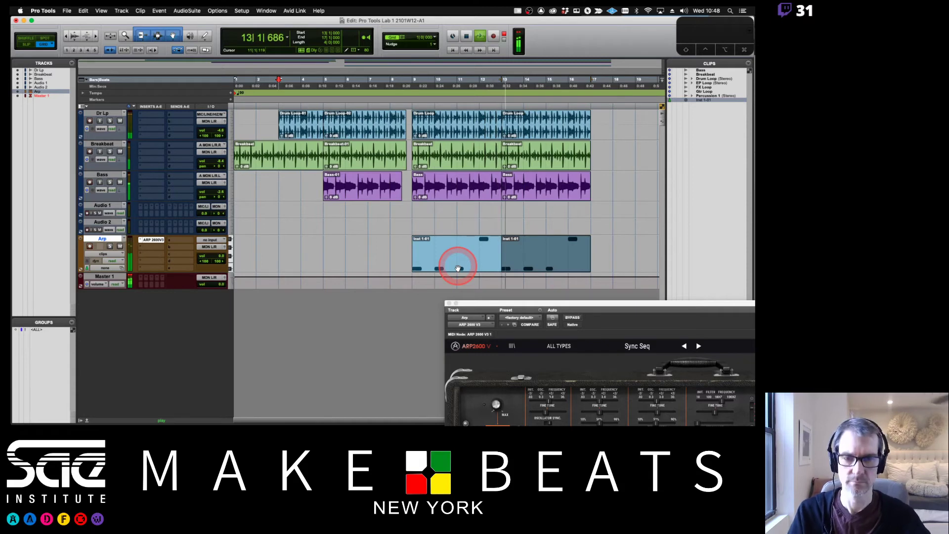
{"action": "left_click", "coordinate": [460, 186]}
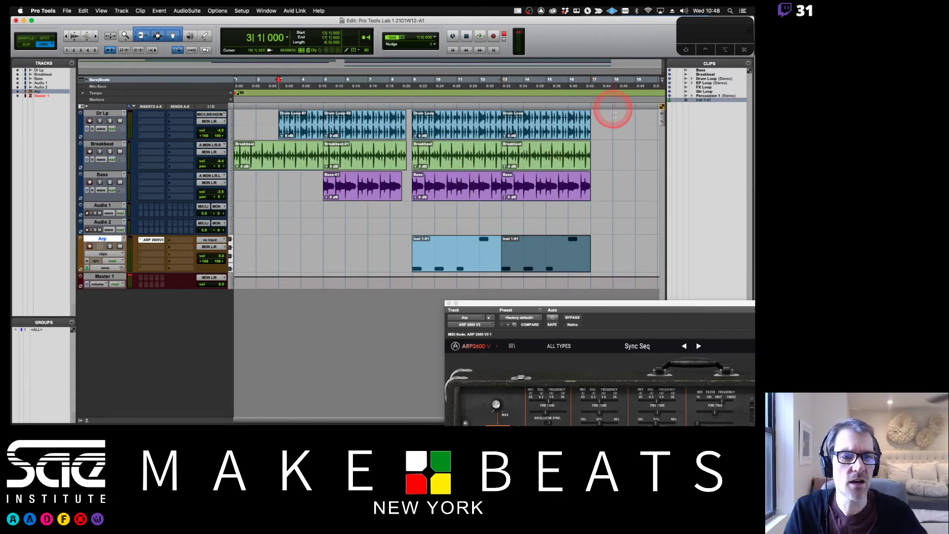
Delete all clips from bar 9 onward on the Dr Lp, Breakbeat, Bass and Arp tracks
{"action": "left_click_drag", "start_coordinate": [615, 115], "coordinate": [421, 255]}
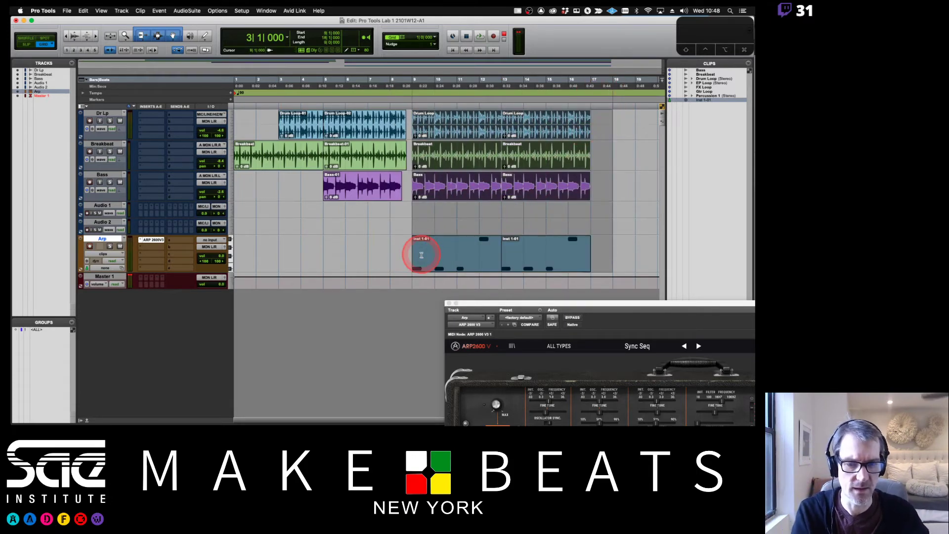
{"action": "key", "text": "Delete"}
Consult the Clips notes in Preview, and close the ARP 2600 V3 plug-in window in Pro Tools
{"action": "key", "text": "super+Tab"}
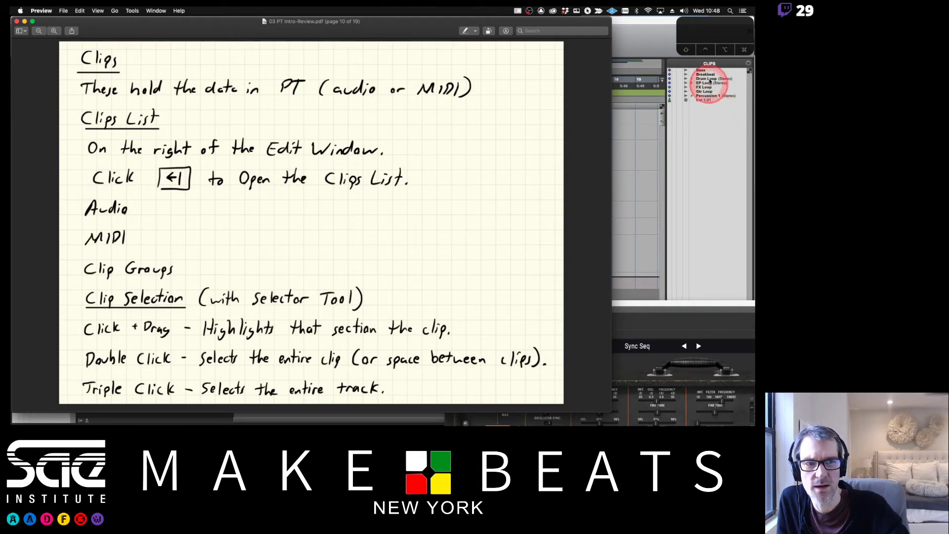
{"action": "left_click", "coordinate": [686, 297]}
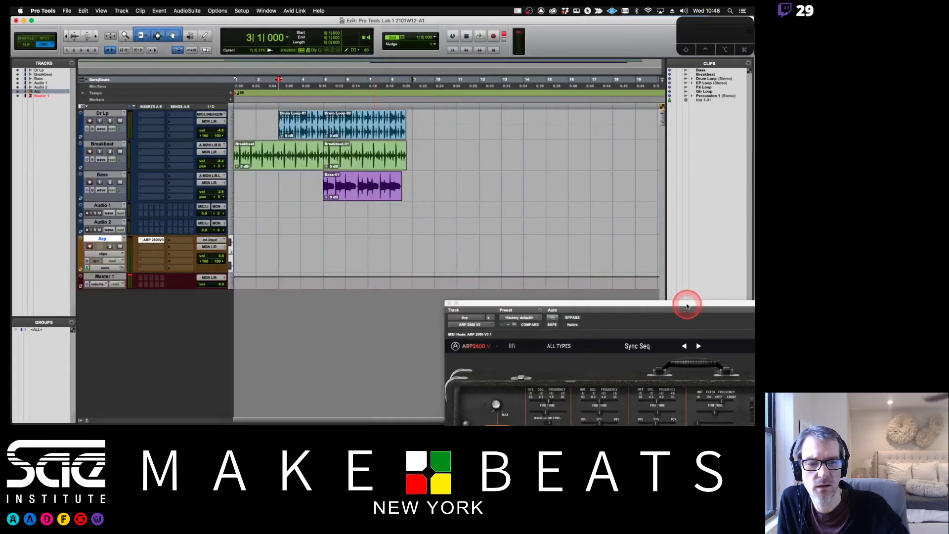
{"action": "left_click", "coordinate": [389, 279]}
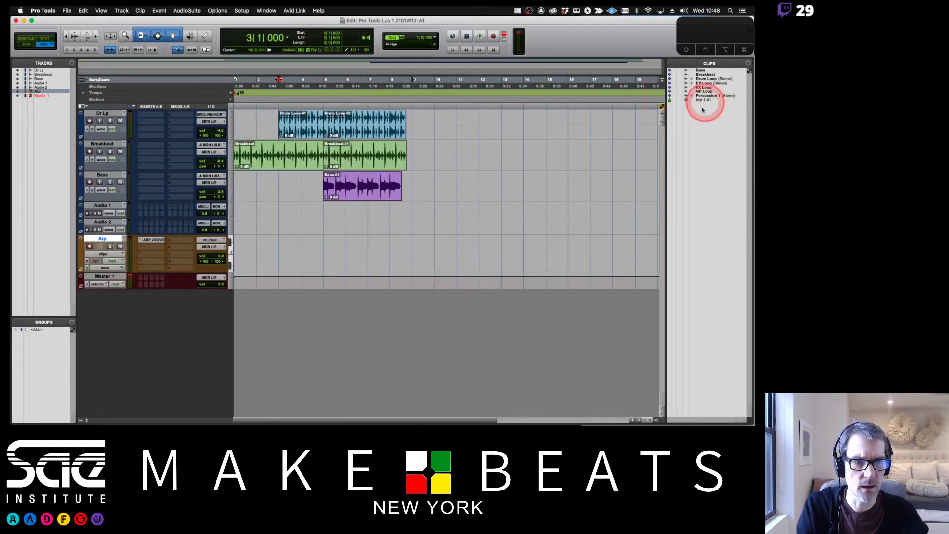
{"action": "key", "text": "super+Tab"}
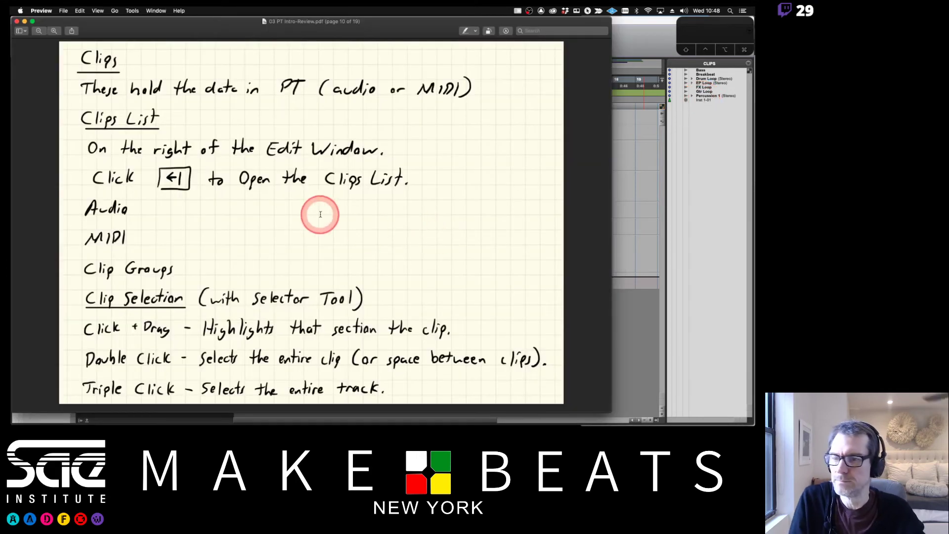
{"action": "left_click", "coordinate": [660, 198]}
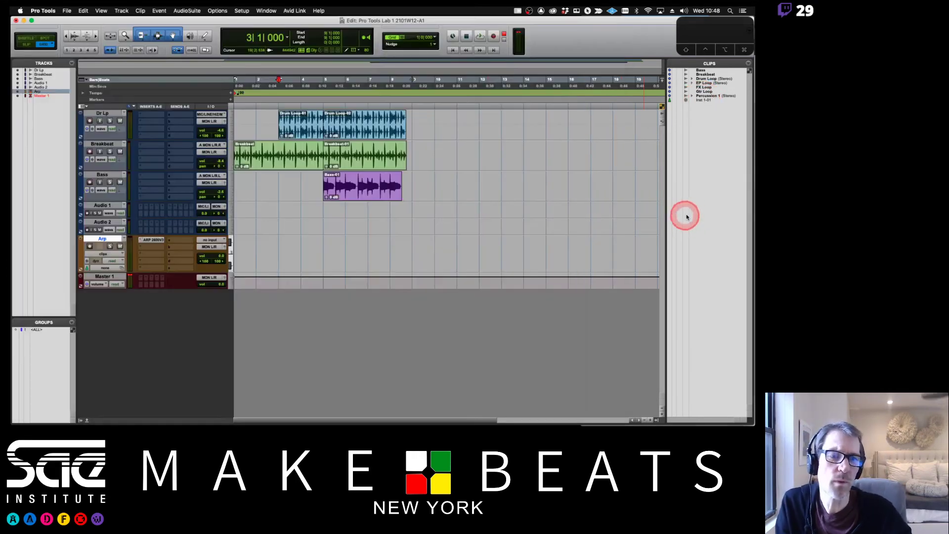
Toggle the Clips List hidden and shown in the Edit window, consulting the Clips notes in Preview before reopening it
{"action": "left_click", "coordinate": [658, 421]}
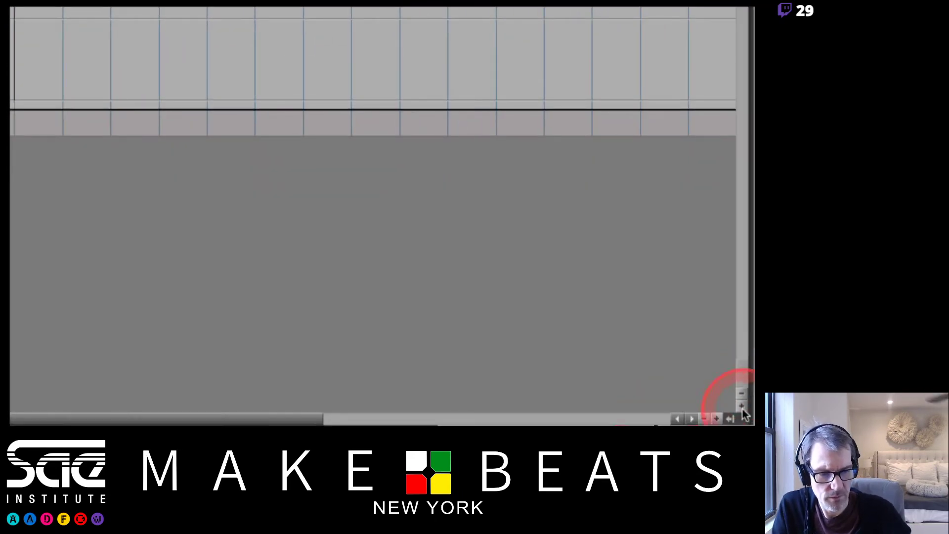
{"action": "left_click", "coordinate": [731, 419]}
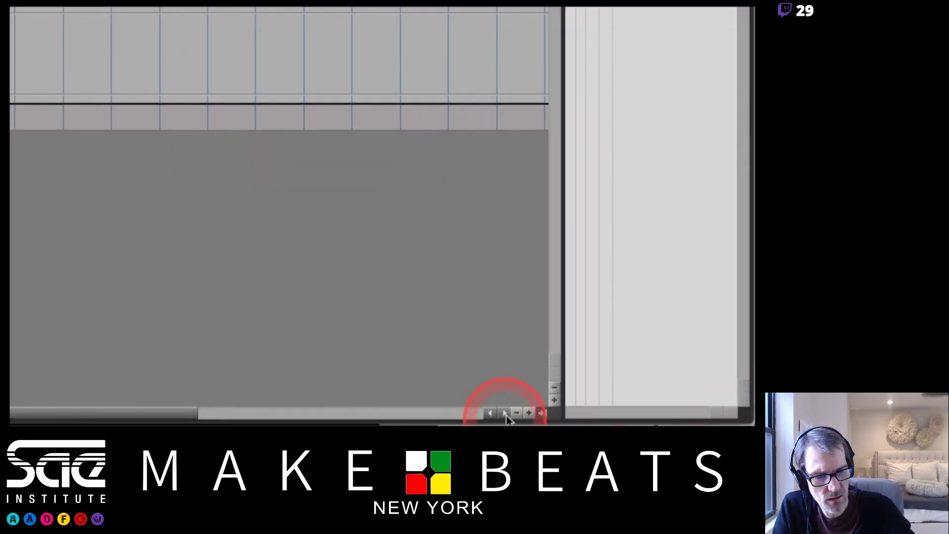
{"action": "left_click", "coordinate": [545, 419]}
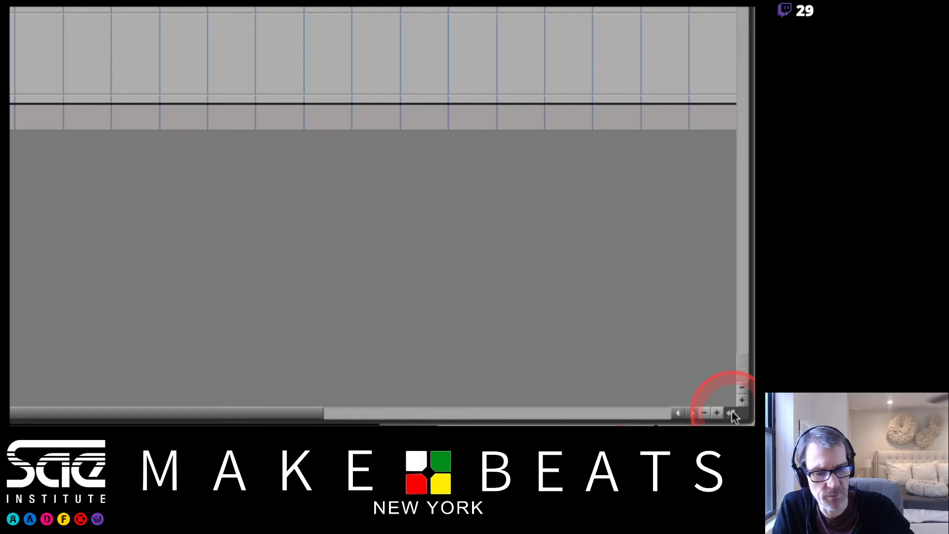
{"action": "left_click", "coordinate": [731, 413]}
{"action": "left_click", "coordinate": [543, 413]}
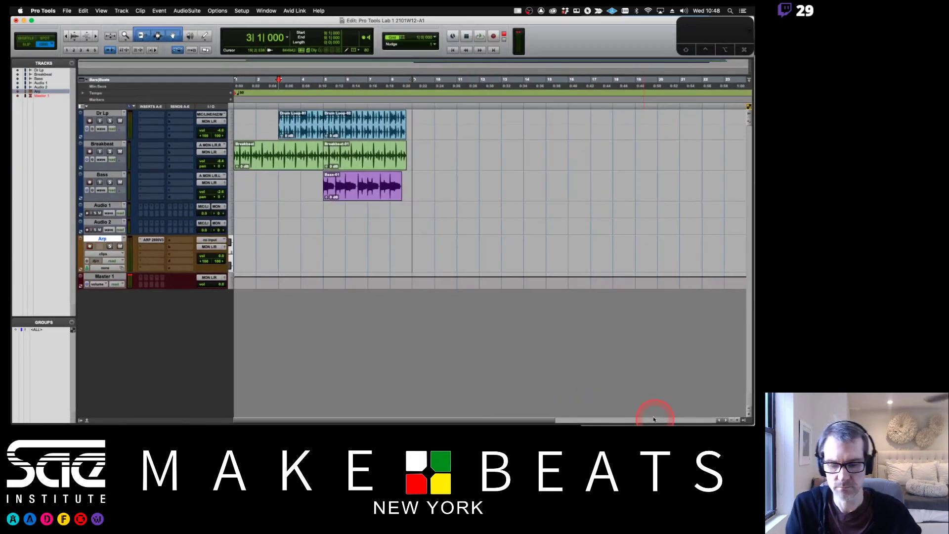
{"action": "key", "text": "super+Tab"}
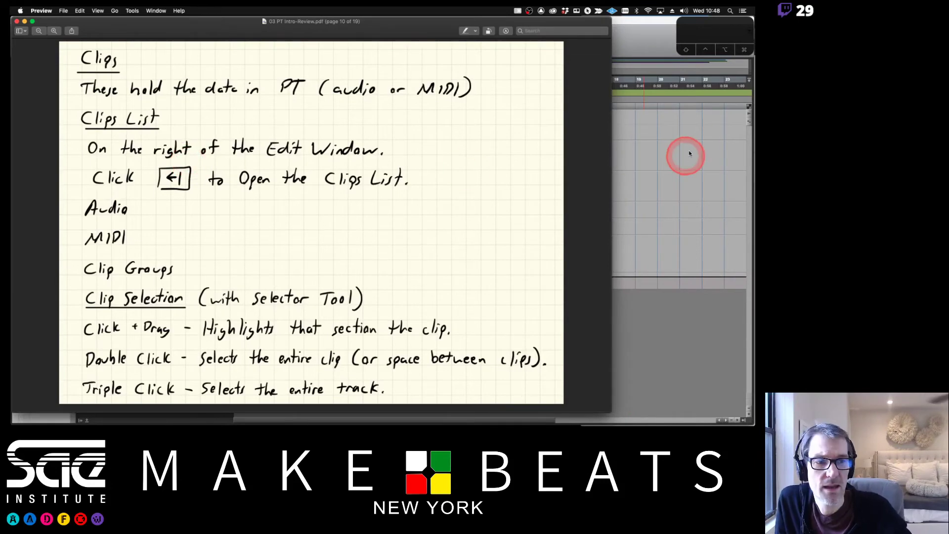
{"action": "left_click", "coordinate": [697, 118]}
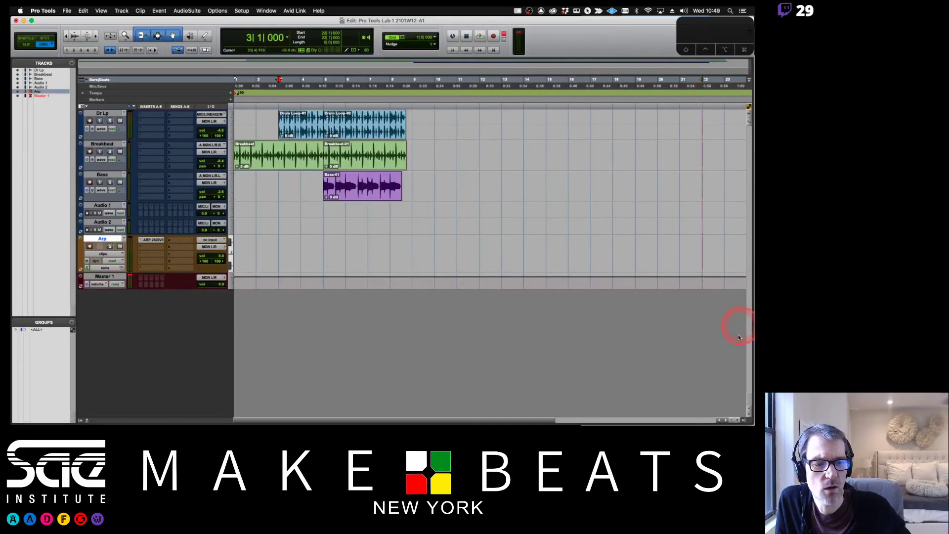
{"action": "left_click", "coordinate": [746, 421]}
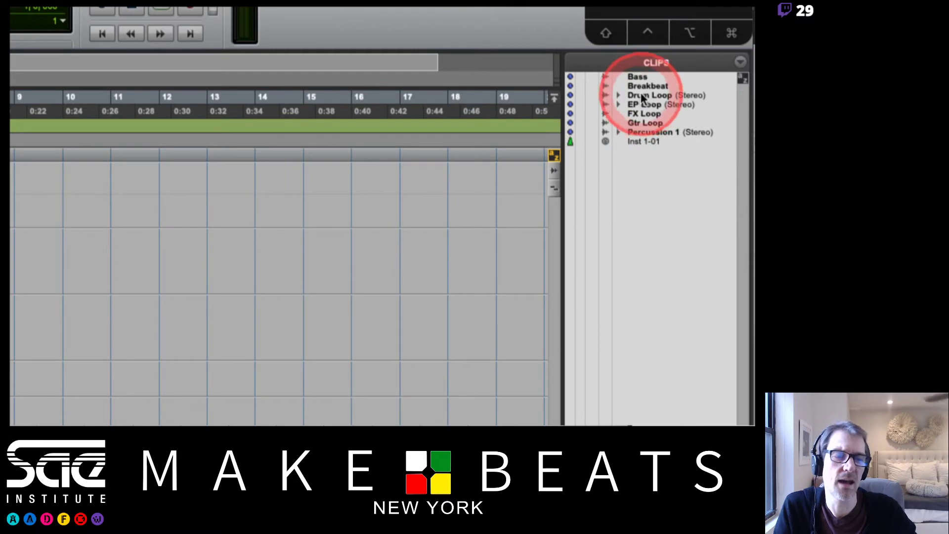
Examine the channels of the stereo Drum Loop in the Clips List, and check the Clips notes in Preview
{"action": "left_click", "coordinate": [618, 95]}
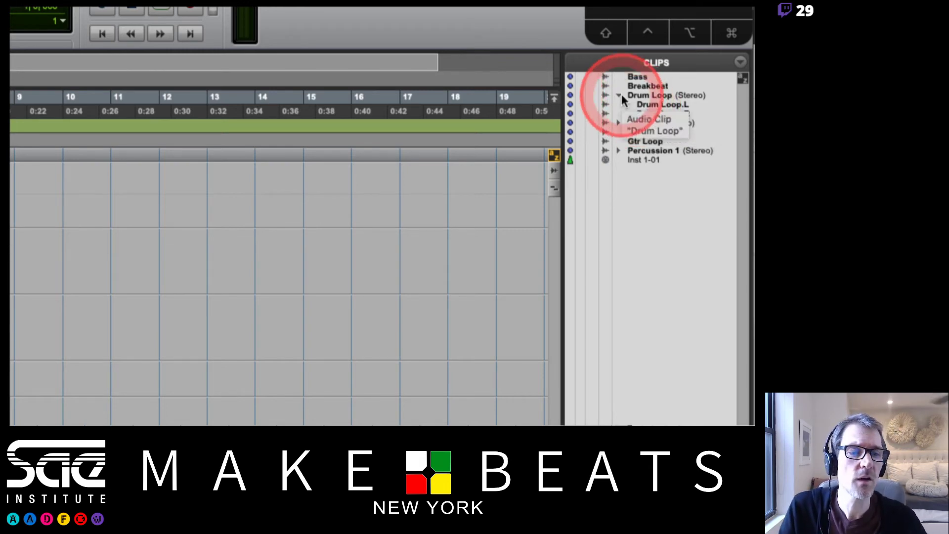
{"action": "left_click", "coordinate": [618, 95]}
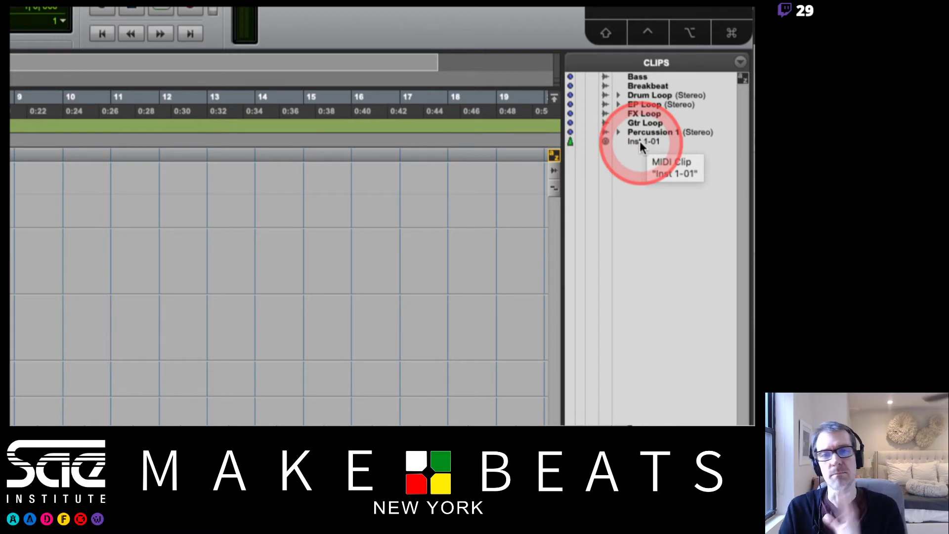
{"action": "key", "text": "super+Tab"}
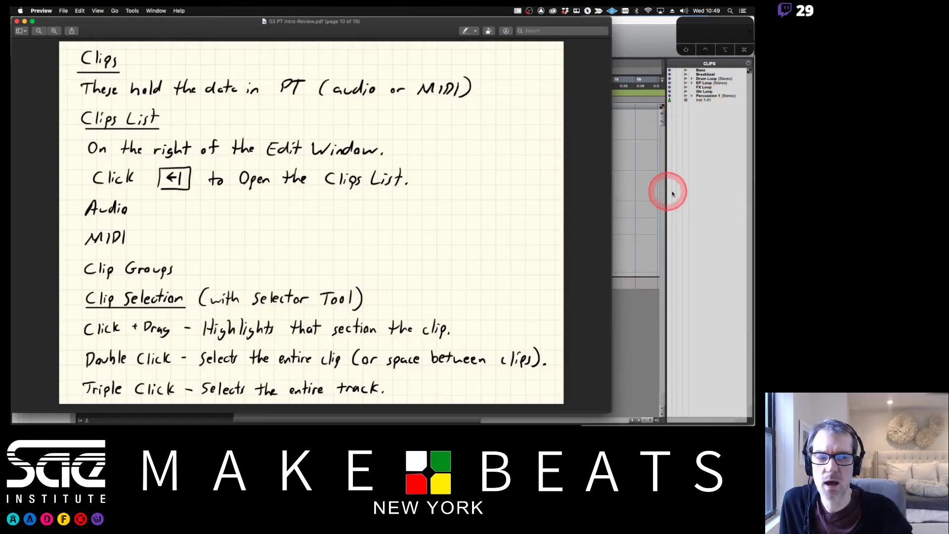
{"action": "left_click", "coordinate": [699, 177]}
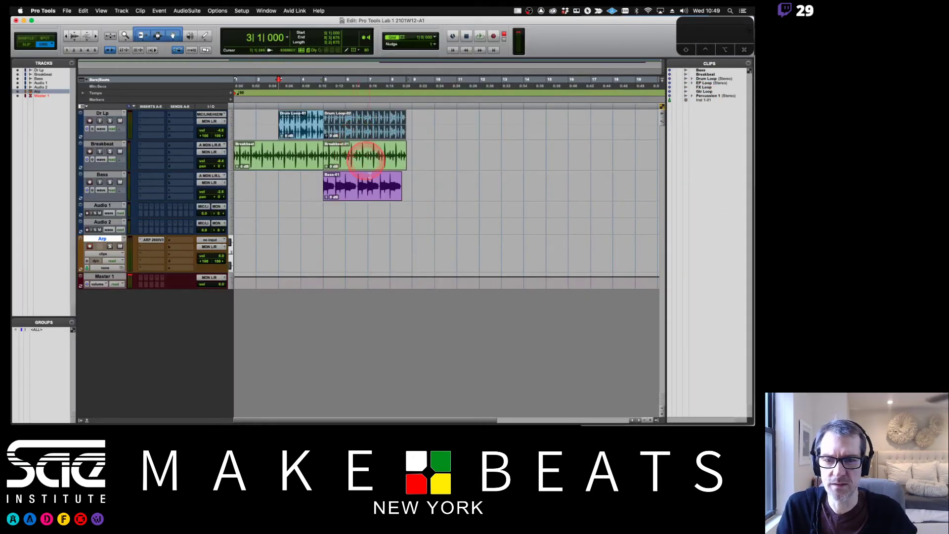
Extend the ends of the Drum Loop, Breakbeat and Bass clips that start at bar 5 out to bar 9
{"action": "left_click", "coordinate": [372, 190]}
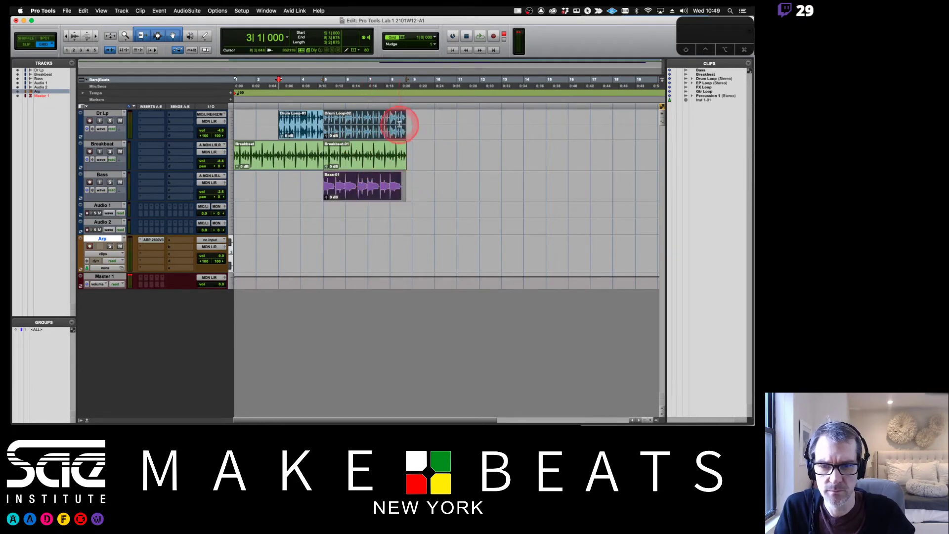
{"action": "left_click_drag", "start_coordinate": [402, 122], "coordinate": [409, 148]}
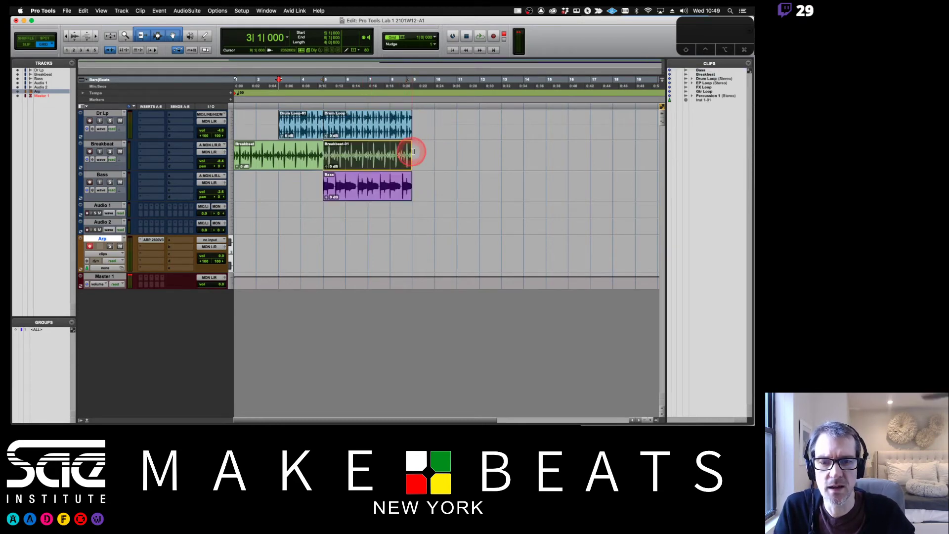
Group the Drum Loop, Breakbeat and Bass clips spanning bars 5 to 8 into one clip group
{"action": "left_click", "coordinate": [389, 140]}
{"action": "left_click", "coordinate": [377, 158], "text": "shift"}
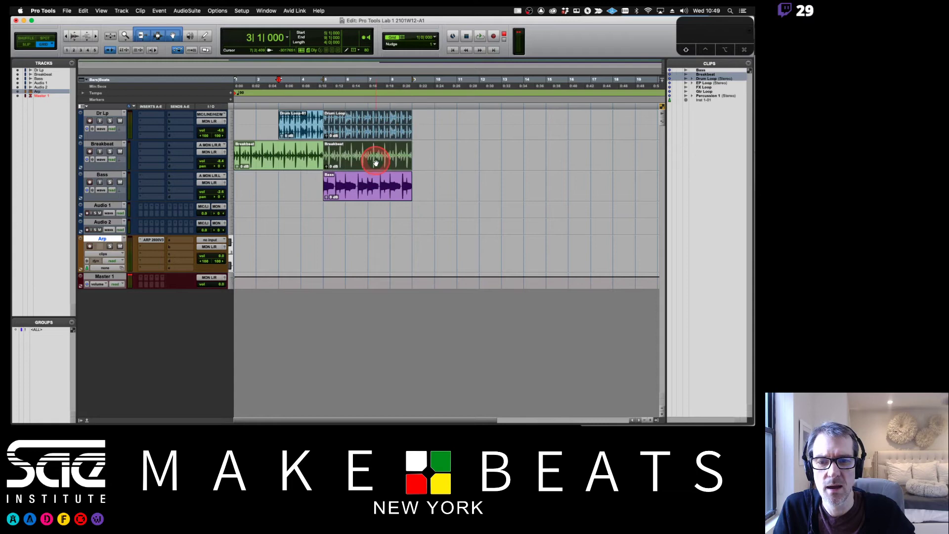
{"action": "left_click", "coordinate": [373, 196], "text": "shift"}
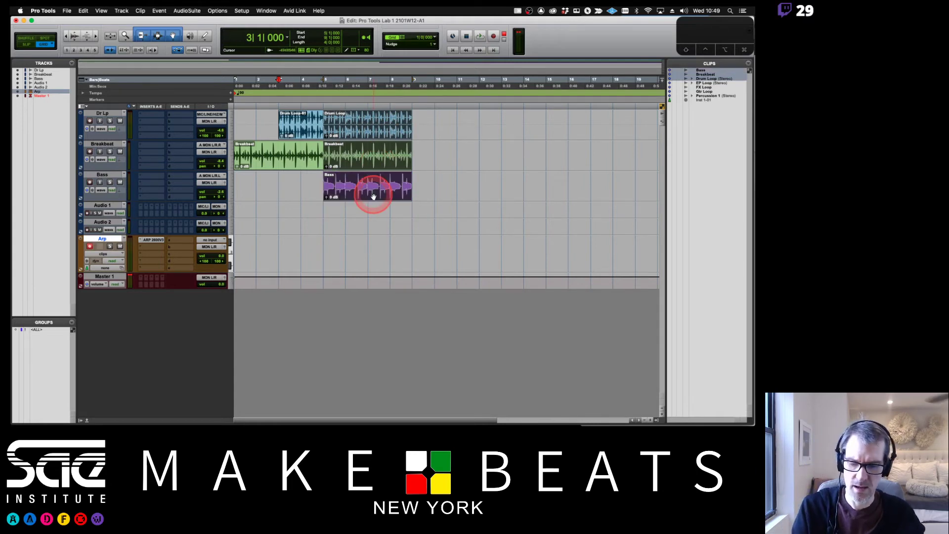
{"action": "key", "text": "super+alt+g"}
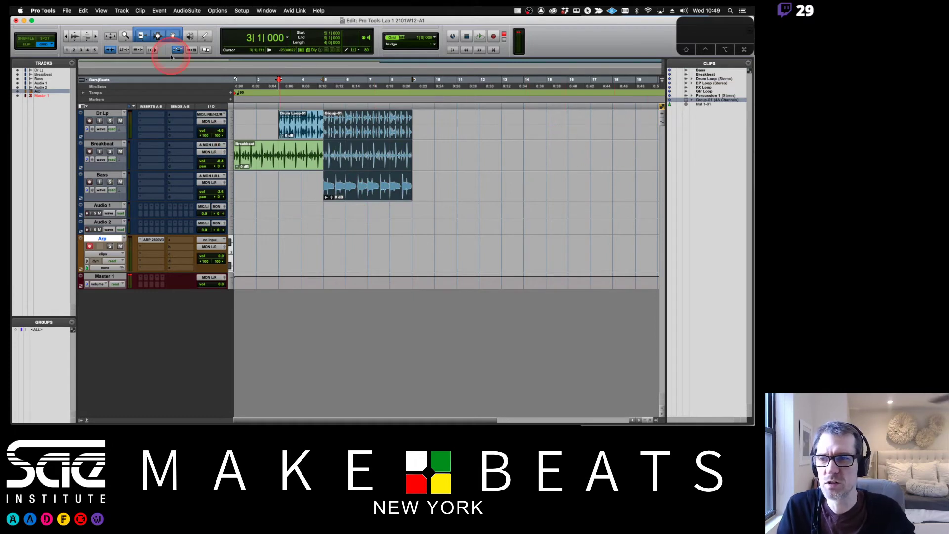
{"action": "left_click", "coordinate": [84, 11]}
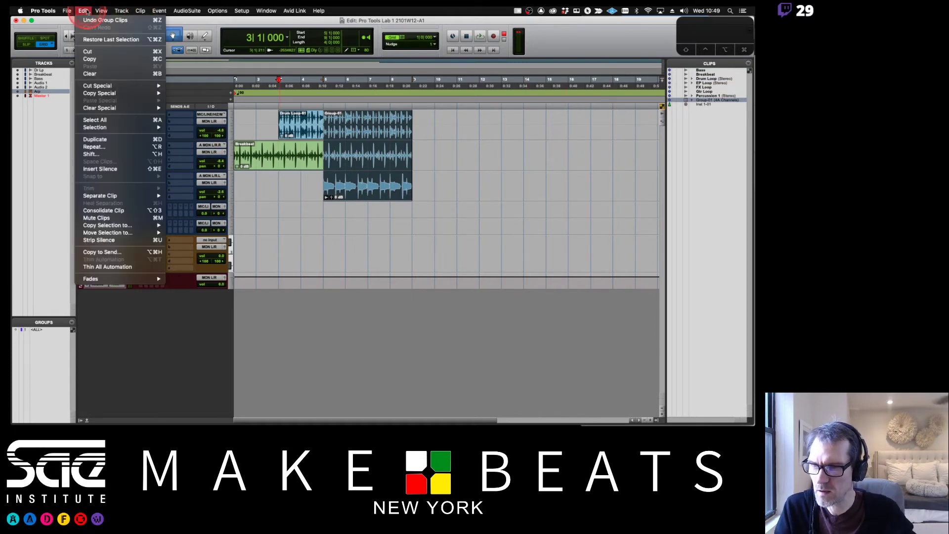
{"action": "left_click", "coordinate": [140, 10]}
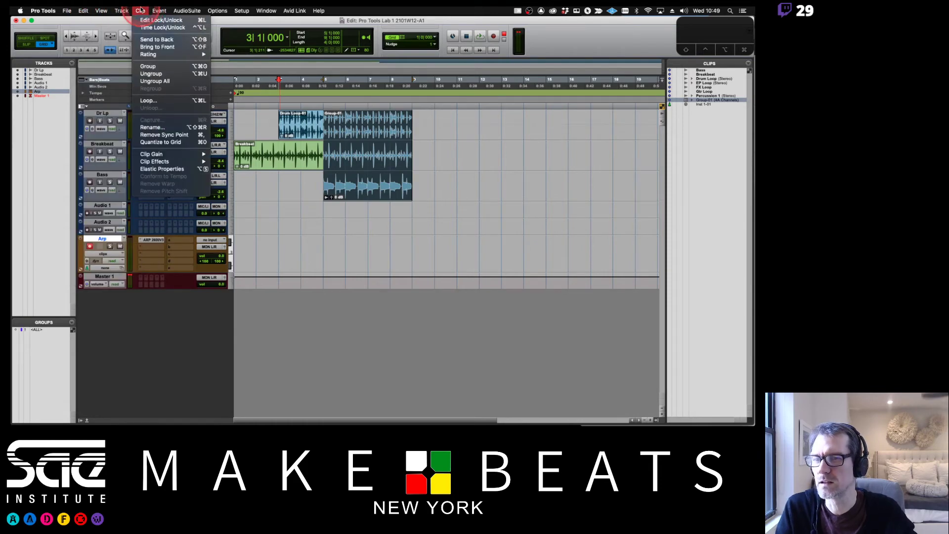
{"action": "left_click", "coordinate": [161, 68]}
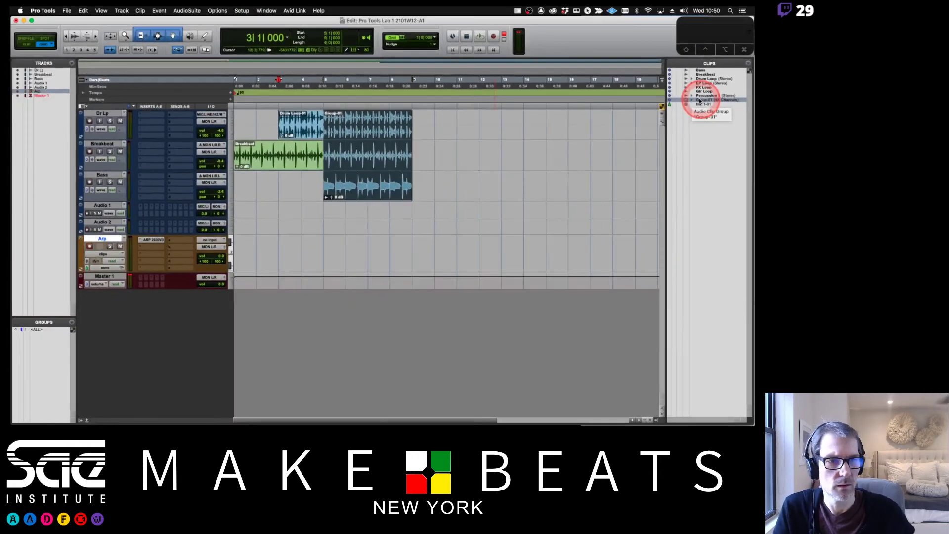
Rename the clip group in the Clips List as Rhythm Grp
{"action": "double_click", "coordinate": [639, 100]}
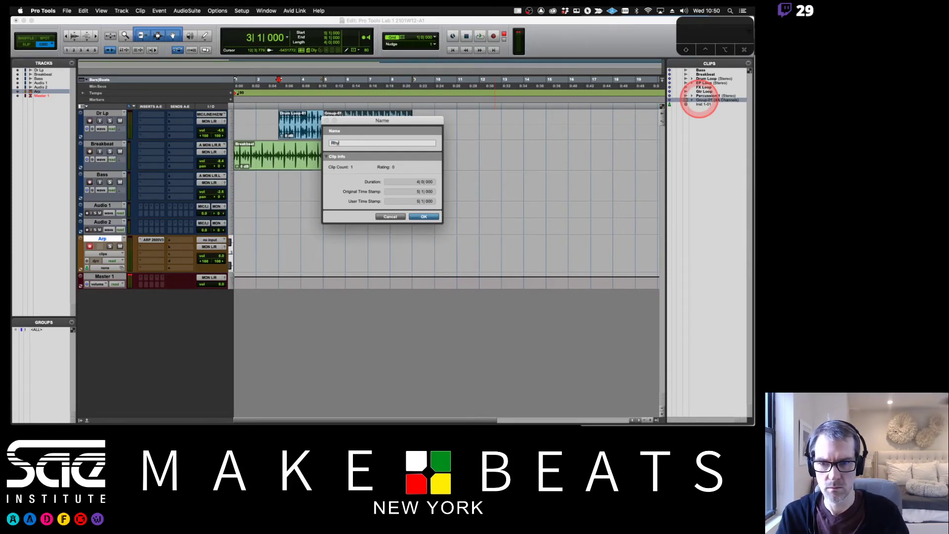
{"action": "key", "text": "Return"}
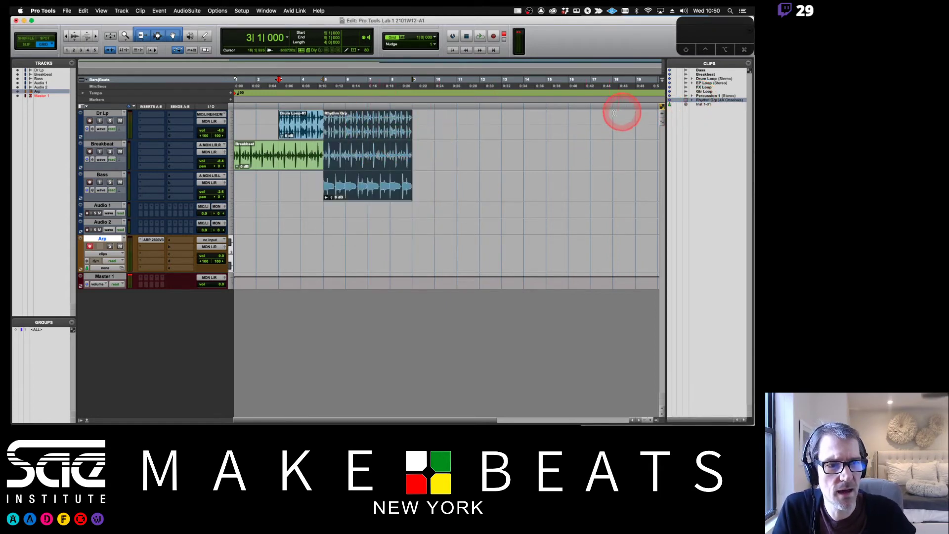
Copy the Rhythm Grp clip group to bars 9 and 13, and delete both copies
{"action": "left_click_drag", "start_coordinate": [376, 130], "coordinate": [448, 131]}
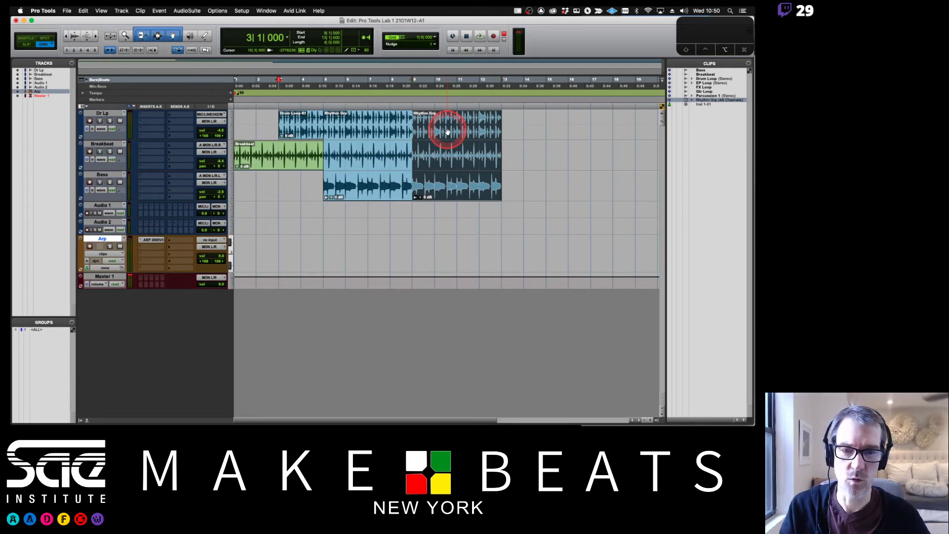
{"action": "left_click_drag", "start_coordinate": [448, 131], "coordinate": [533, 134]}
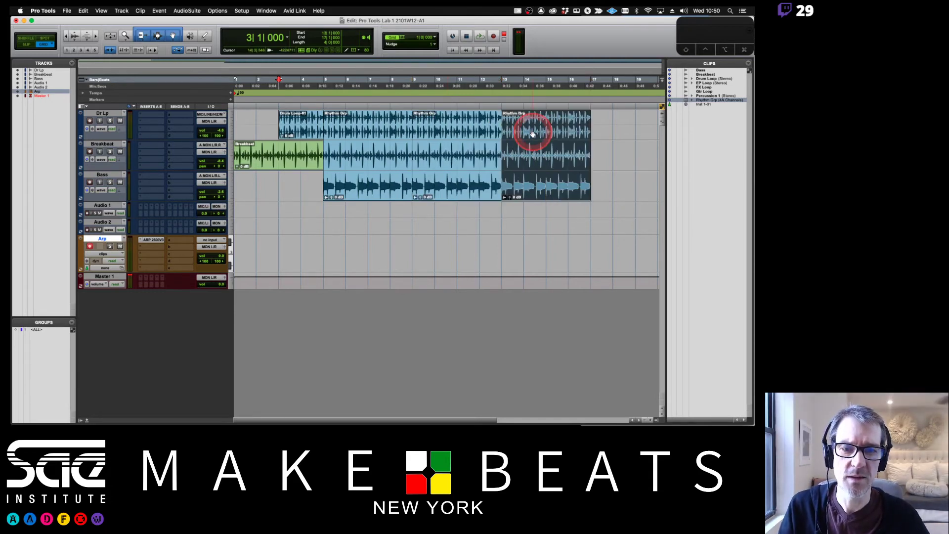
{"action": "left_click", "coordinate": [434, 133], "text": "shift"}
{"action": "key", "text": "Delete"}
Copy the Rhythm Grp clip group to bar 9 and delete bar 11 from the copy
{"action": "left_click", "coordinate": [383, 133]}
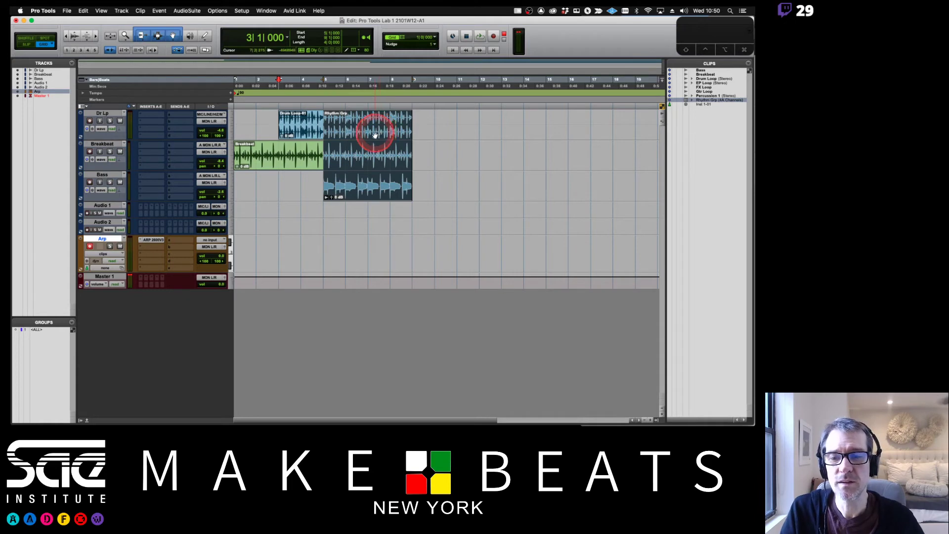
{"action": "left_click_drag", "start_coordinate": [384, 135], "coordinate": [476, 124]}
{"action": "key", "text": "super+z"}
{"action": "key", "text": "Delete"}
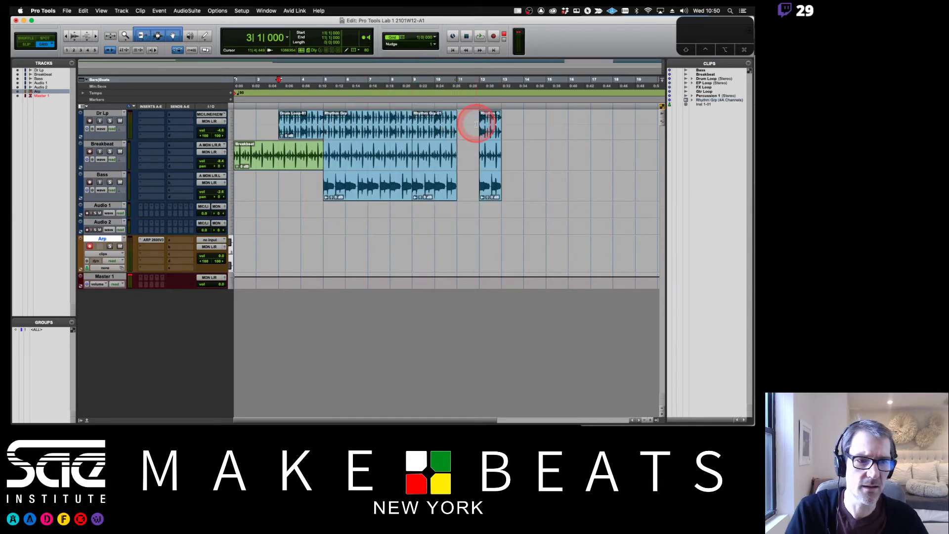
Delete the two remaining pieces of the copied clip group between bars 9 and 13
{"action": "left_click", "coordinate": [442, 131]}
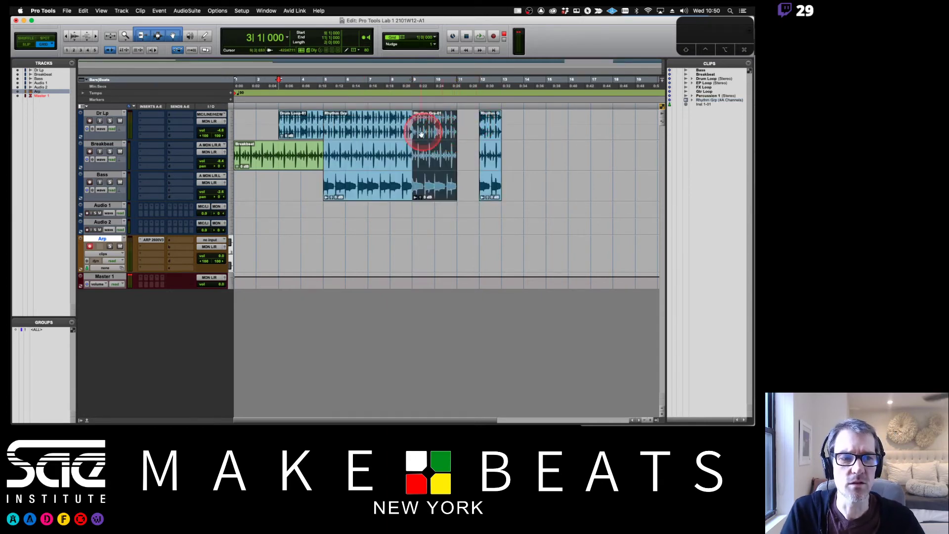
{"action": "left_click", "coordinate": [493, 134], "text": "shift"}
{"action": "key", "text": "Delete"}
{"action": "mouse_move", "coordinate": [383, 132]}
{"action": "left_mouse_down"}
{"action": "mouse_move", "coordinate": [434, 121]}
{"action": "mouse_move", "coordinate": [388, 120]}
{"action": "left_mouse_up"}
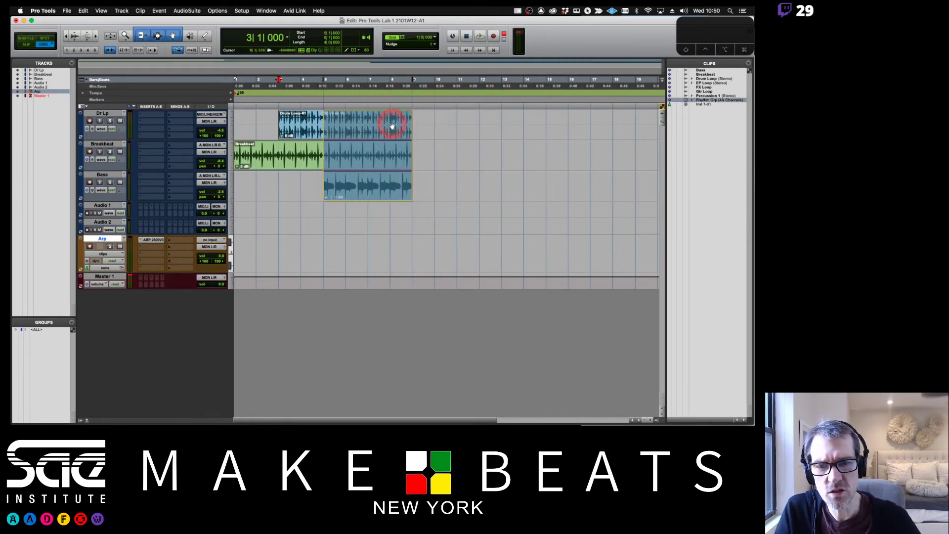
{"action": "left_click", "coordinate": [451, 127]}
{"action": "left_click", "coordinate": [394, 157]}
{"action": "mouse_move", "coordinate": [394, 157]}
{"action": "left_mouse_down"}
{"action": "mouse_move", "coordinate": [383, 155]}
{"action": "mouse_move", "coordinate": [402, 111]}
{"action": "mouse_move", "coordinate": [682, 117]}
{"action": "mouse_move", "coordinate": [690, 105]}
{"action": "left_mouse_up"}
Switch to Preview, read the page 12 notes on the Trim, Selector, Grabber and Smart tools, and return to Pro Tools
{"action": "key", "text": "super+Tab"}
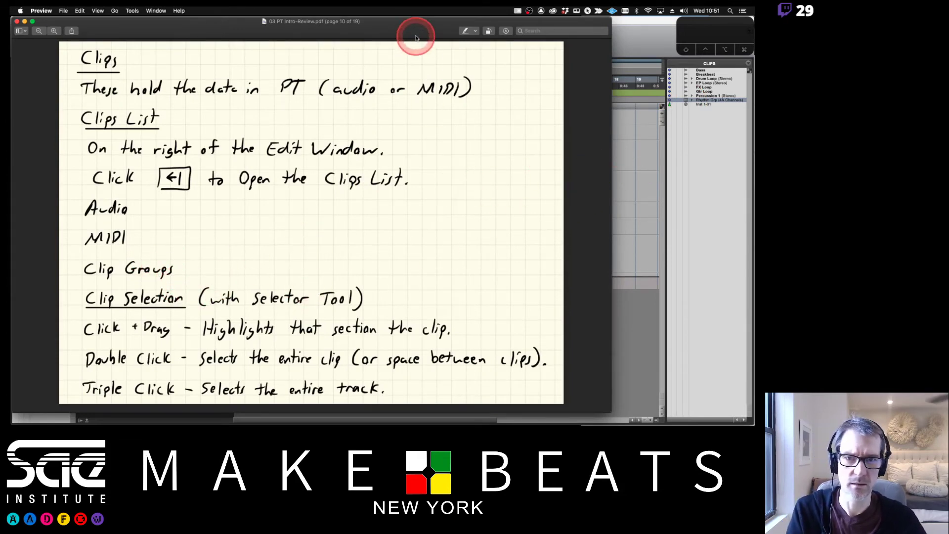
{"action": "key", "text": "Down"}
{"action": "key", "text": "Down"}
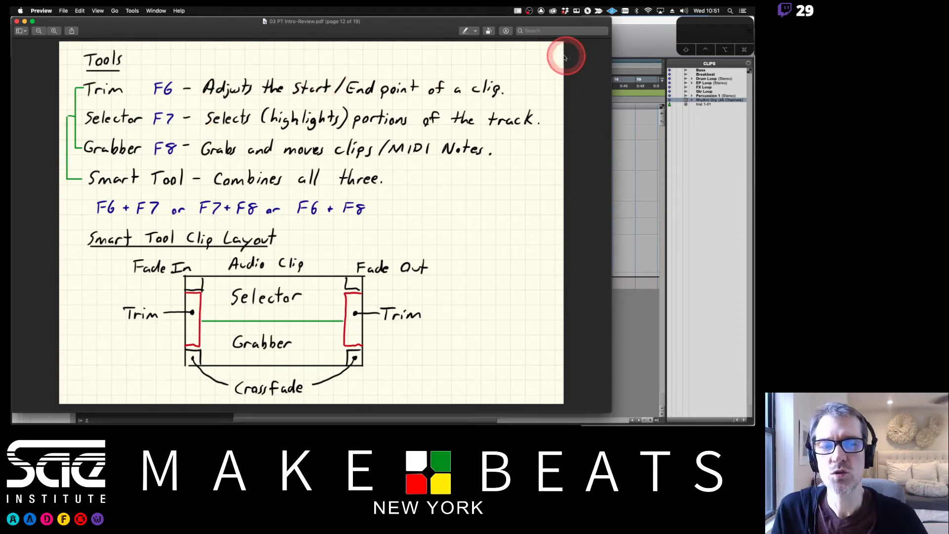
{"action": "left_click", "coordinate": [635, 44]}
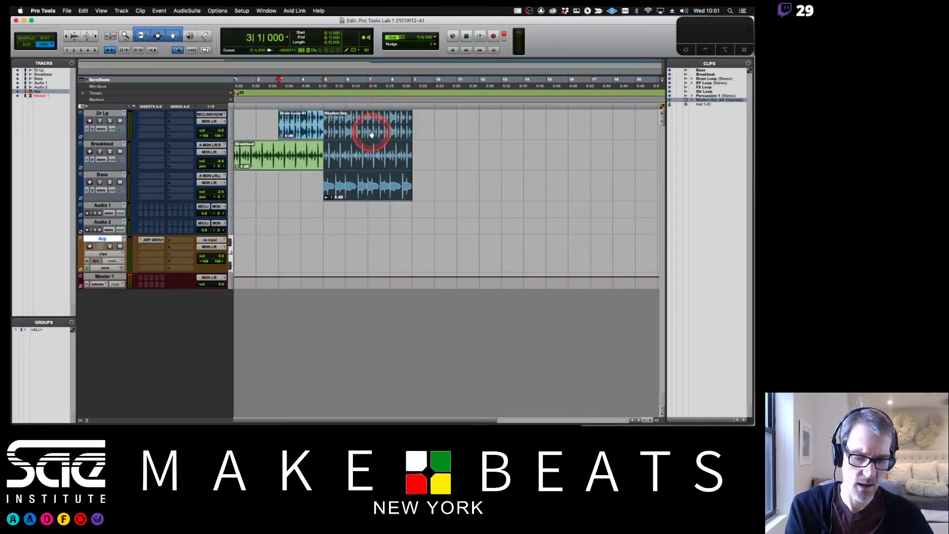
Ungroup the Rhythm Grp clip group at bar 5 and select its Breakbeat and Bass clips individually
{"action": "key", "text": "alt+super+u"}
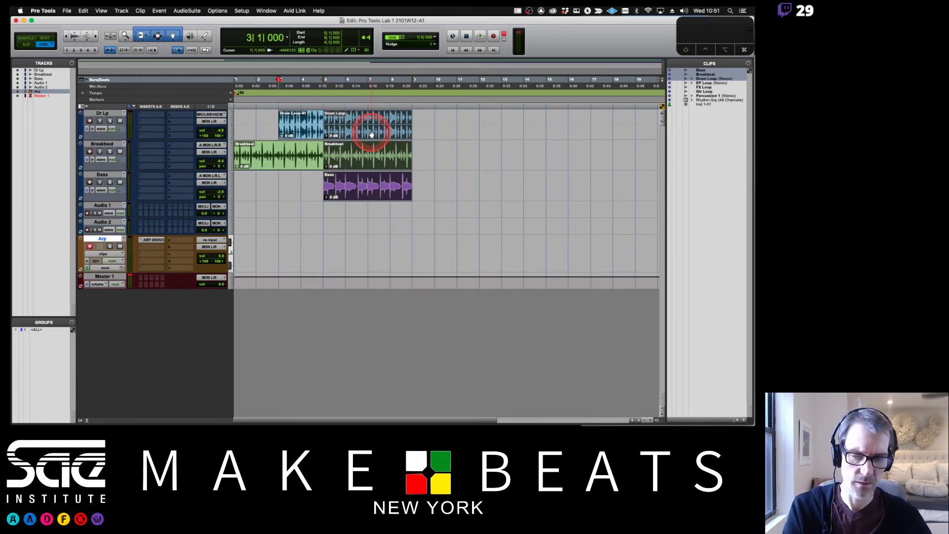
{"action": "key", "text": "super+bracketright"}
{"action": "left_click", "coordinate": [630, 122]}
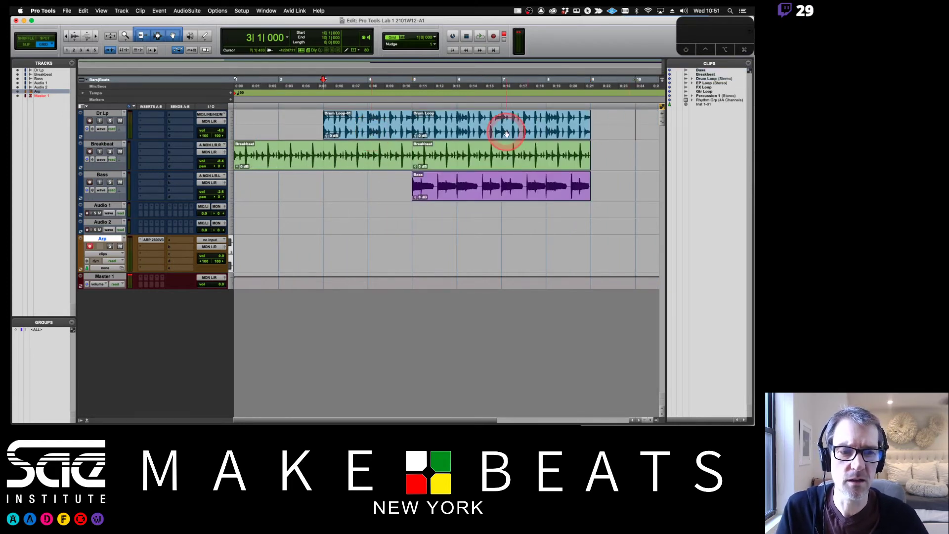
{"action": "left_click", "coordinate": [502, 153]}
{"action": "left_click", "coordinate": [499, 186]}
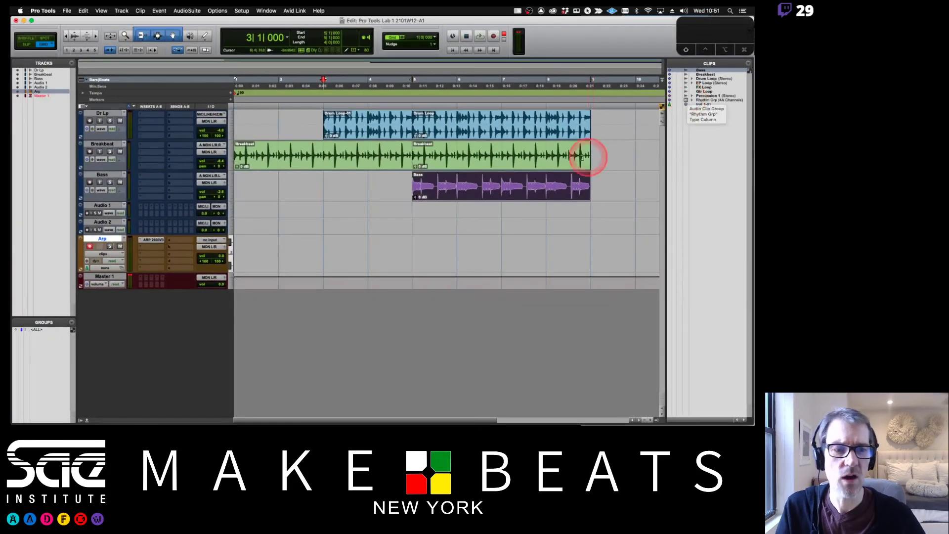
Place Rhythm Grp from the Clips List at bar 9 across the loop tracks, and undo the placement
{"action": "key", "text": "super+bracketleft"}
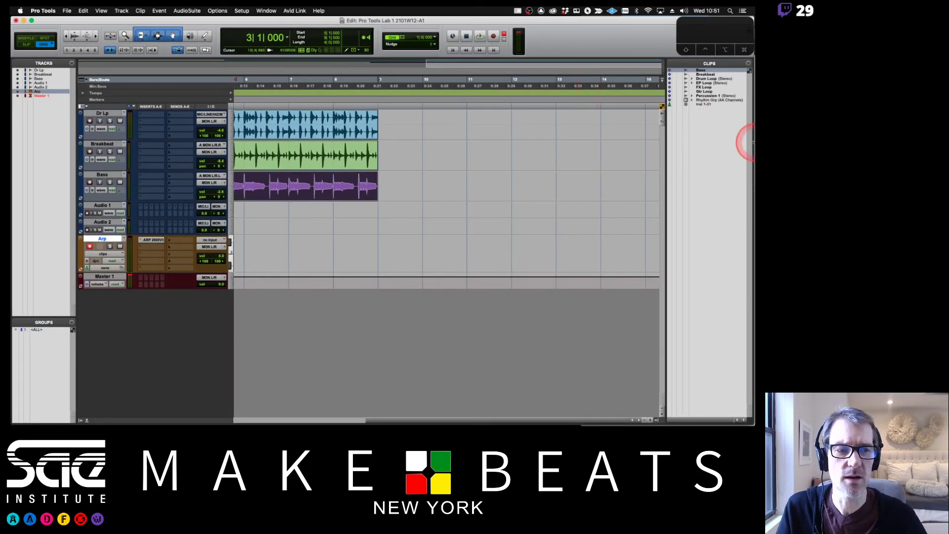
{"action": "left_click_drag", "start_coordinate": [720, 100], "coordinate": [404, 142]}
{"action": "left_click_drag", "start_coordinate": [508, 149], "coordinate": [465, 141]}
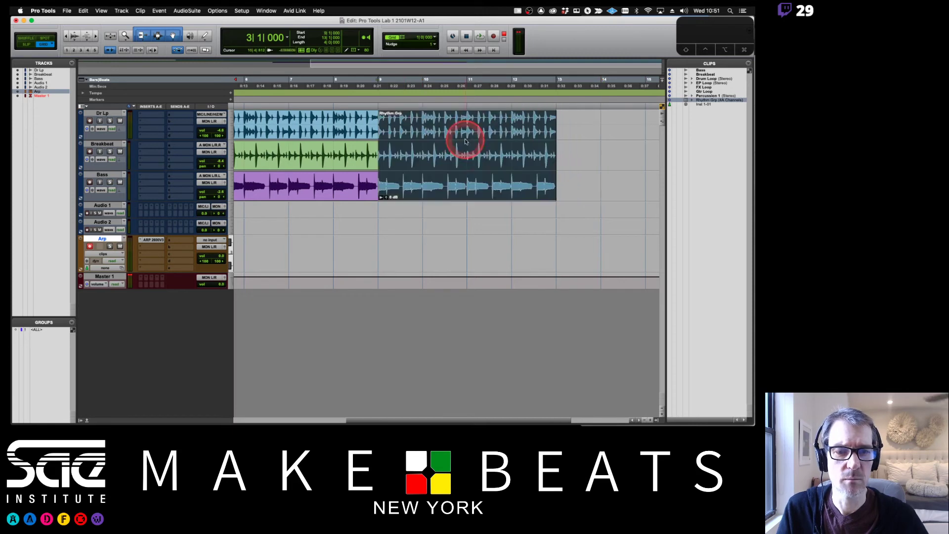
{"action": "key", "text": "super+z"}
{"action": "scroll", "coordinate": [432, 146], "scroll_direction": "left", "scroll_amount": 5}
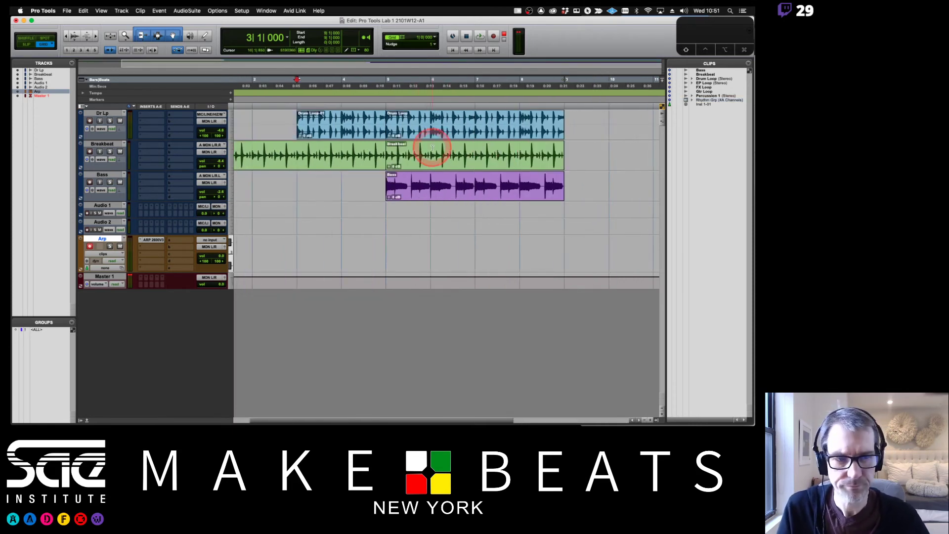
{"action": "scroll", "coordinate": [432, 147], "scroll_direction": "left", "scroll_amount": 2}
Place the Inst 1-01 MIDI clip from the Clips List at bar 1 of the Arp track and check its notes in the MIDI Editor
{"action": "left_click_drag", "start_coordinate": [705, 104], "coordinate": [223, 263]}
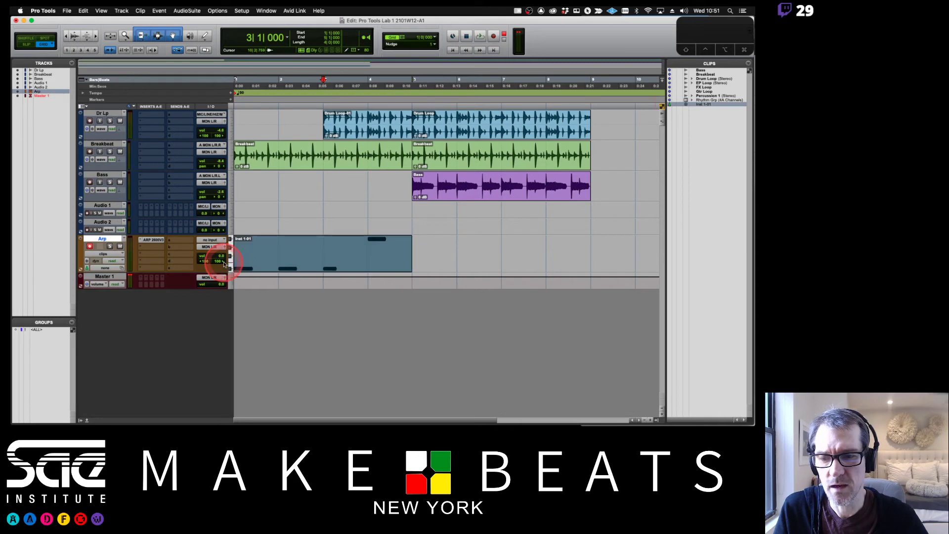
{"action": "double_click", "coordinate": [271, 265]}
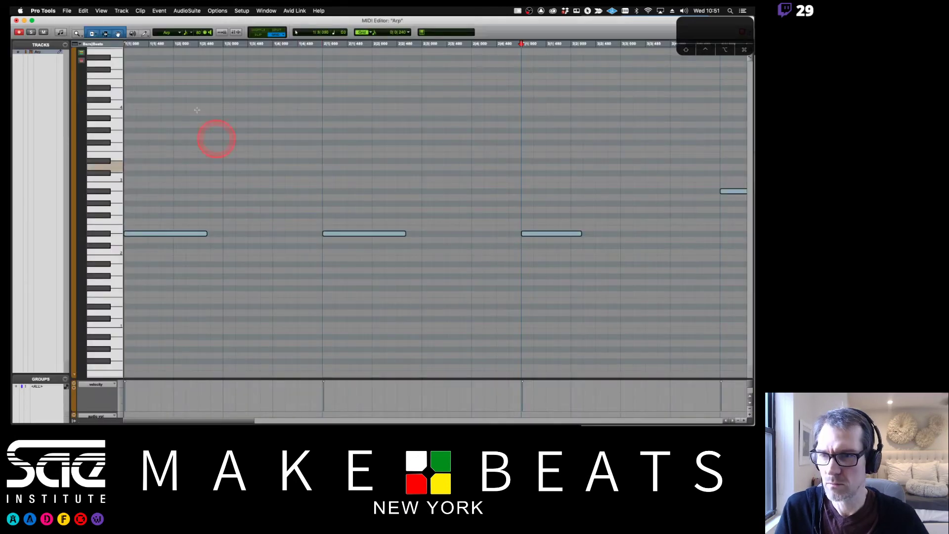
{"action": "left_click", "coordinate": [16, 21]}
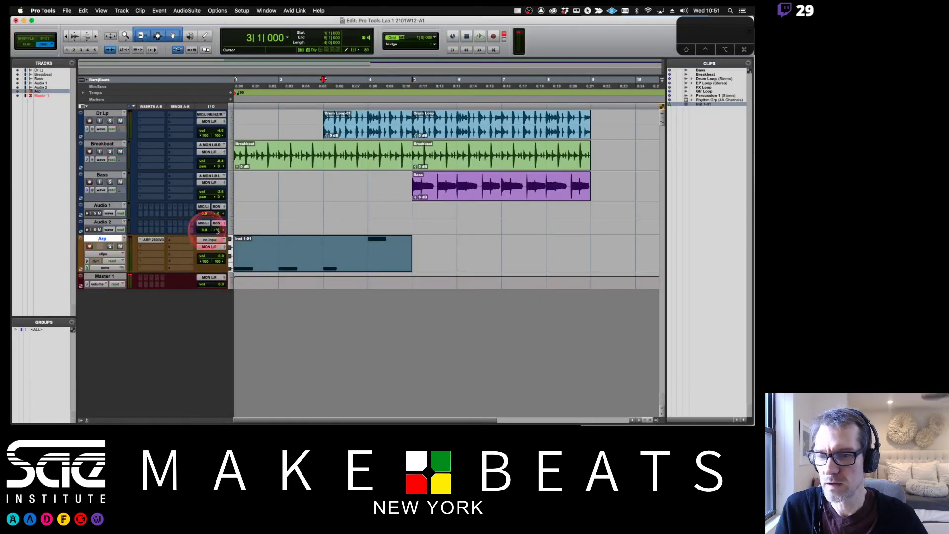
Rename the MIDI clip on the Arp track as Arp Lp and remove it from the track
{"action": "right_click", "coordinate": [259, 260]}
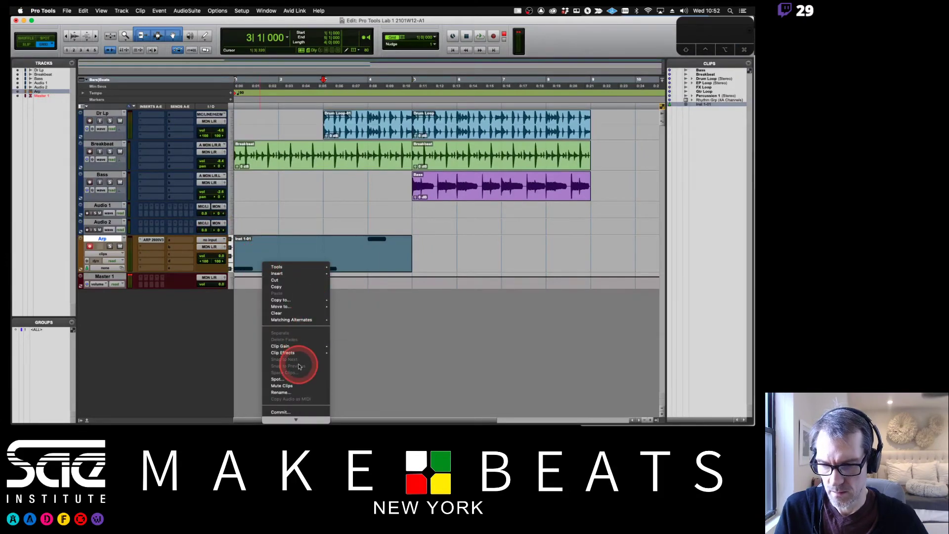
{"action": "left_click", "coordinate": [289, 392]}
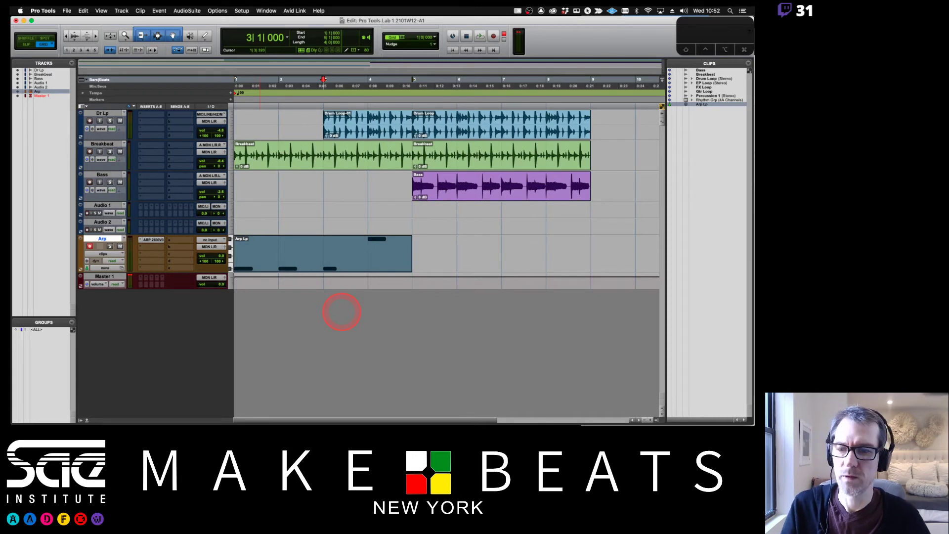
{"action": "key", "text": "Delete"}
{"action": "left_click", "coordinate": [482, 181]}
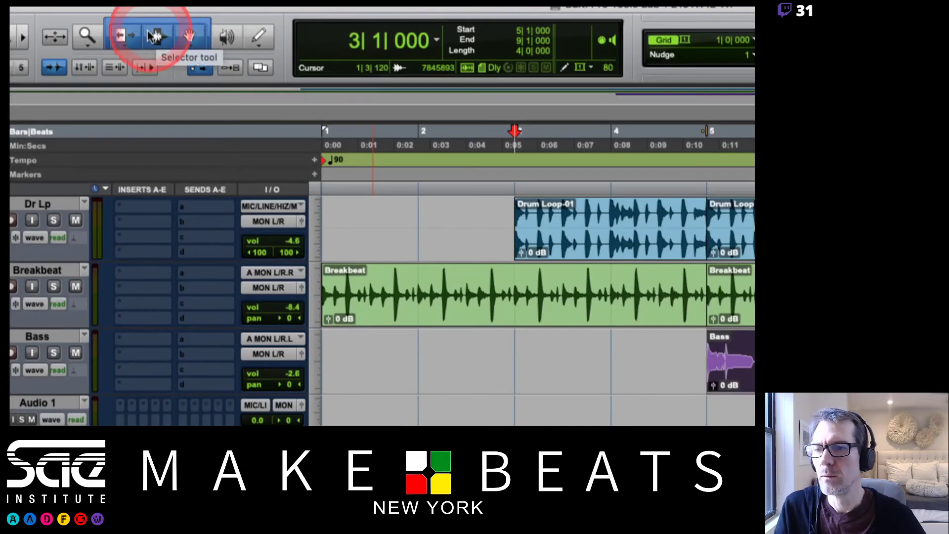
Activate the Trim, Selector and Grabber tools individually, one after another
{"action": "left_click", "coordinate": [142, 36]}
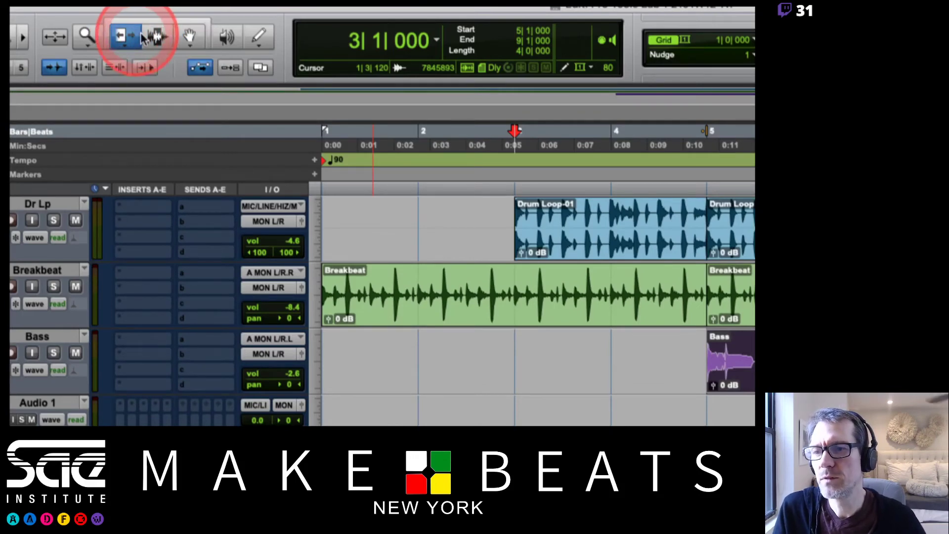
{"action": "left_click", "coordinate": [156, 36]}
{"action": "left_click", "coordinate": [191, 35]}
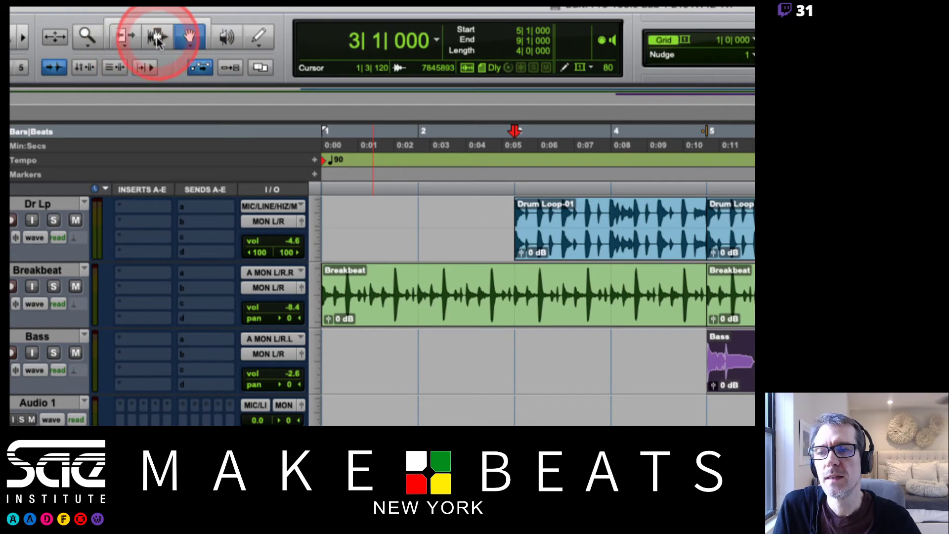
Review the Trim tool's Standard, TCE and Loop modes, and keep the Trim tool active in Standard mode
{"action": "left_click", "coordinate": [123, 43]}
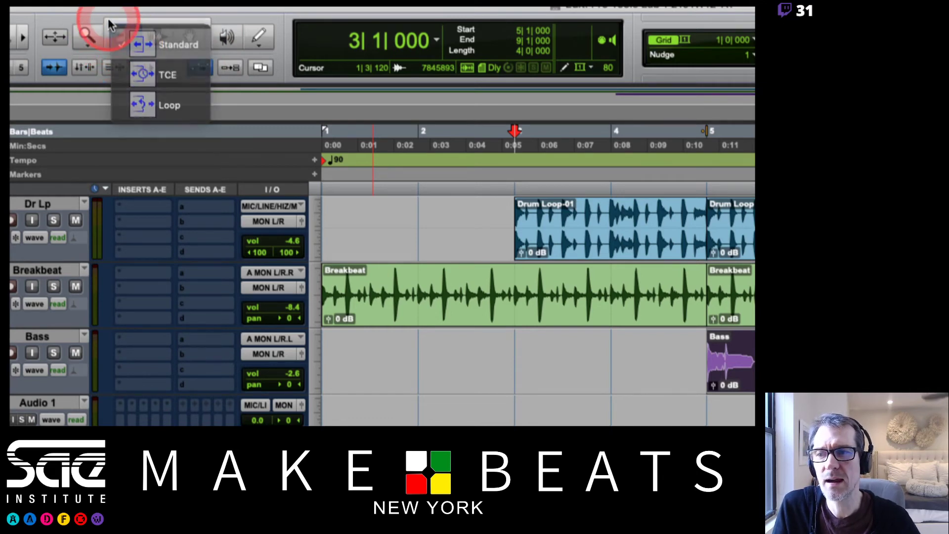
{"action": "left_click", "coordinate": [121, 45]}
{"action": "left_click", "coordinate": [123, 45]}
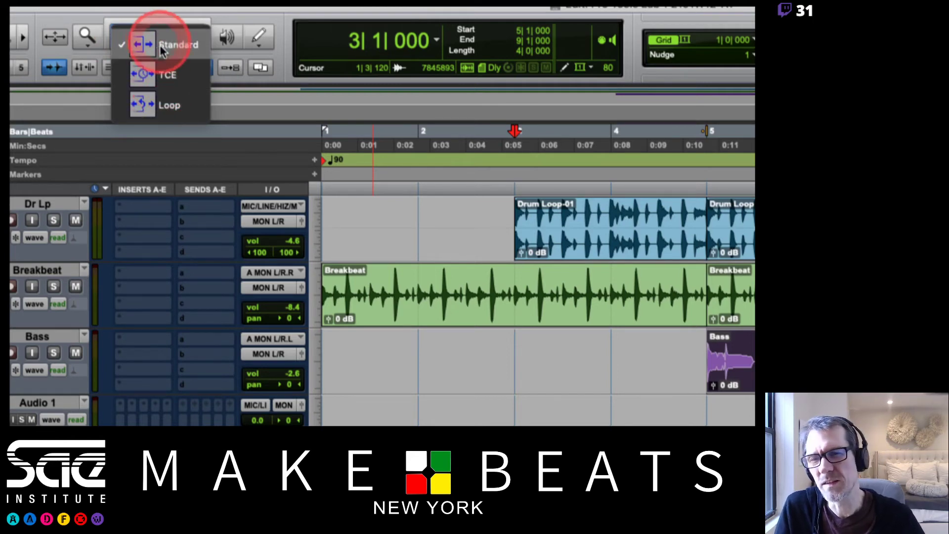
{"action": "left_click", "coordinate": [269, 53]}
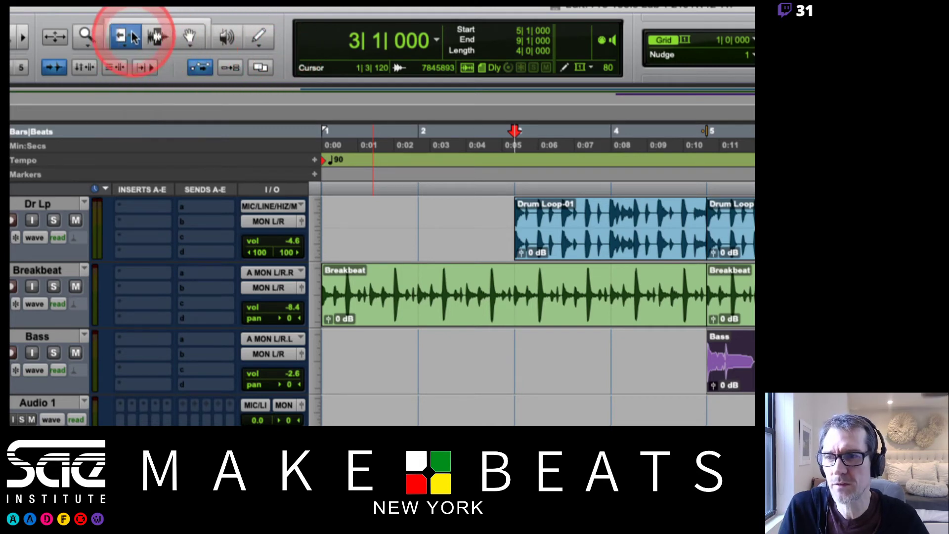
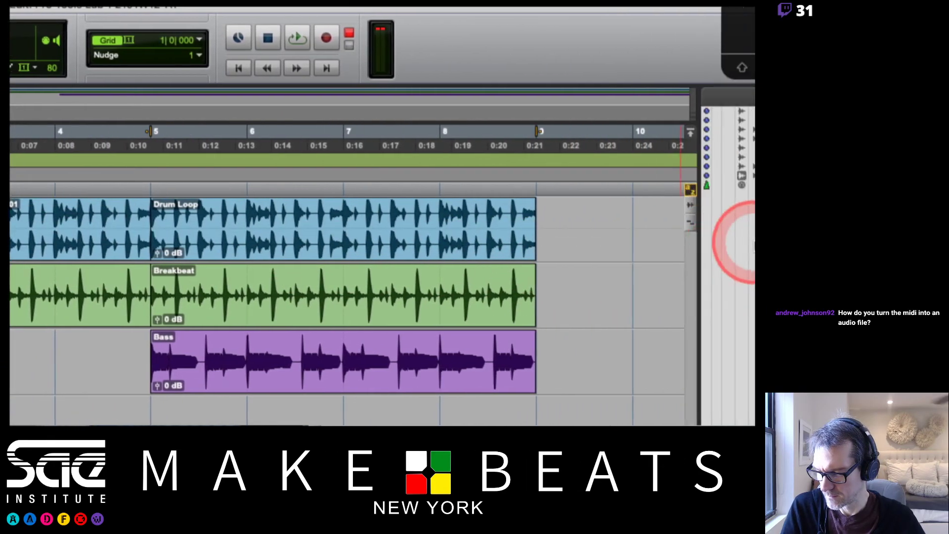
Increase the Dr Lp track's height in two stages to more than twice that of the Breakbeat track
{"action": "left_click", "coordinate": [539, 325]}
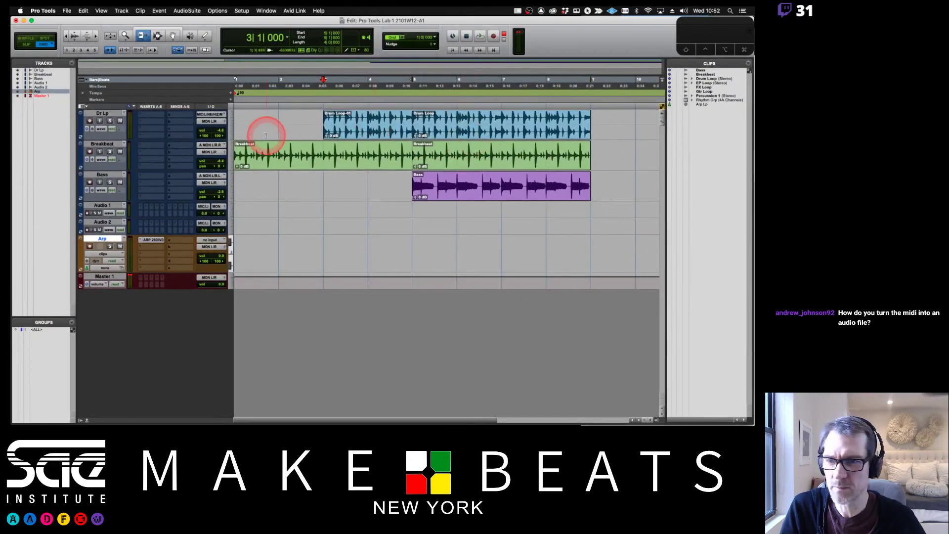
{"action": "left_click", "coordinate": [231, 126]}
{"action": "left_click", "coordinate": [242, 136]}
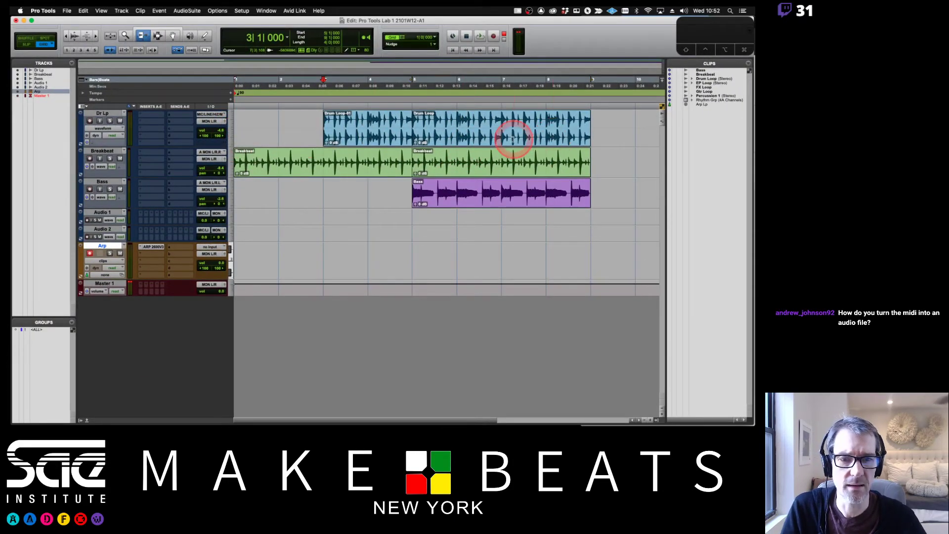
{"action": "left_click", "coordinate": [231, 127]}
{"action": "left_click", "coordinate": [242, 140]}
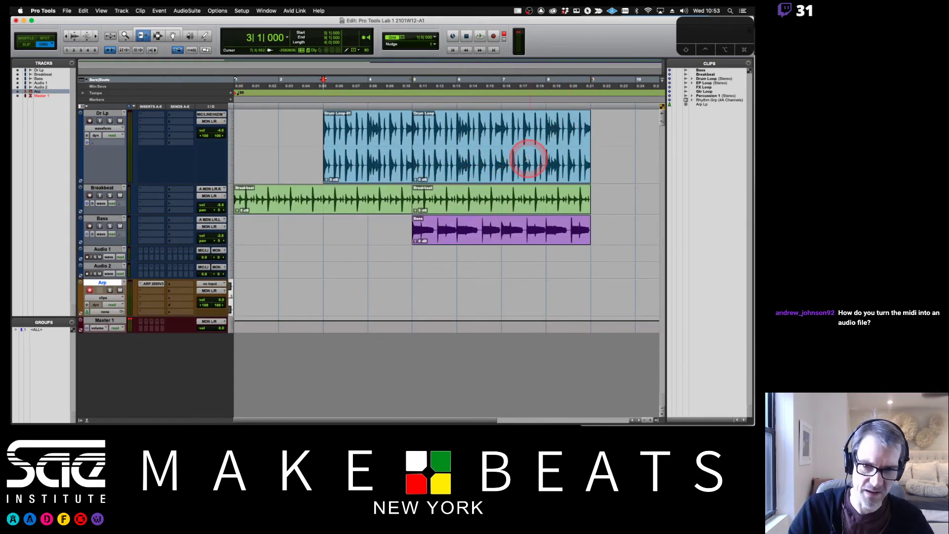
Try to extend the second Drum Loop clip on the Dr Lp track beyond its end and start with the Trim tool
{"action": "key", "text": "super+bracketright"}
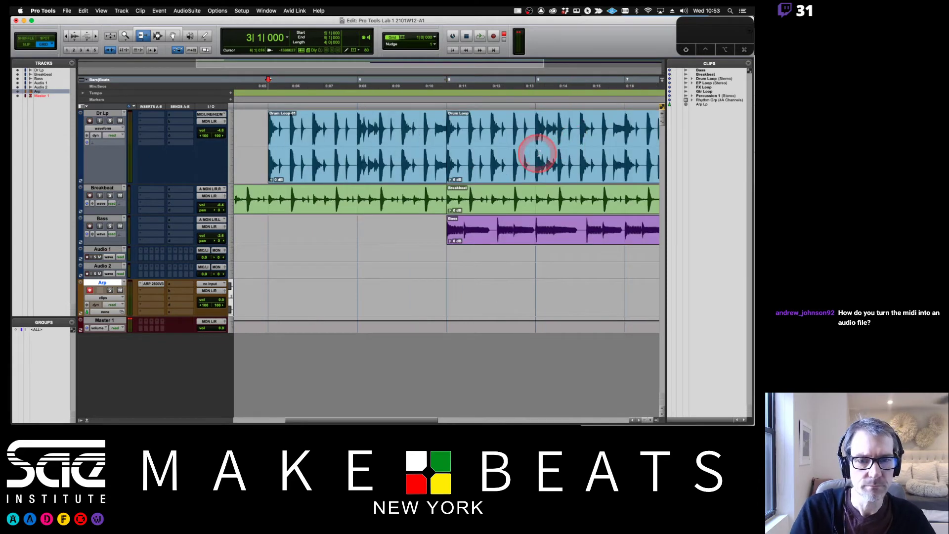
{"action": "scroll", "coordinate": [539, 154], "scroll_direction": "right", "scroll_amount": 5}
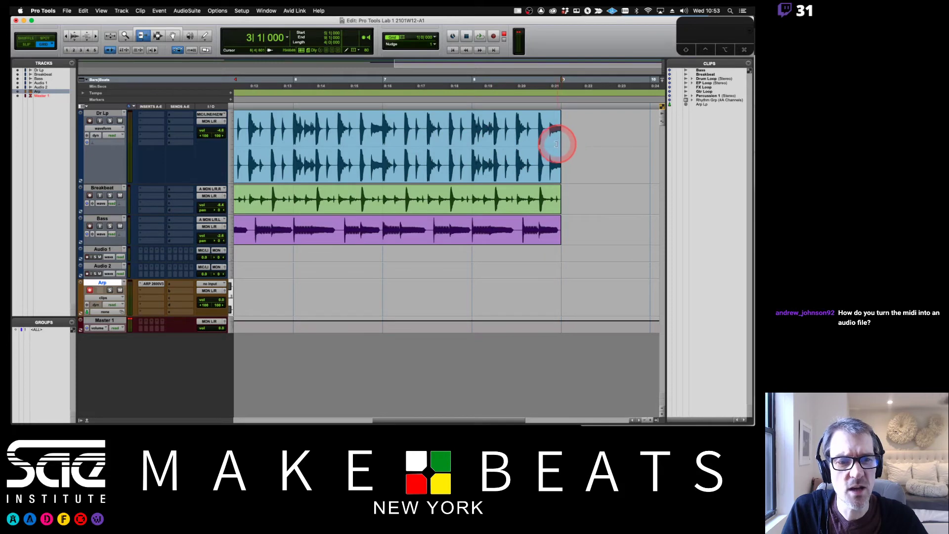
{"action": "mouse_move", "coordinate": [557, 143]}
{"action": "left_mouse_down"}
{"action": "mouse_move", "coordinate": [461, 139]}
{"action": "mouse_move", "coordinate": [574, 144]}
{"action": "mouse_move", "coordinate": [420, 146]}
{"action": "mouse_move", "coordinate": [555, 131]}
{"action": "left_mouse_up"}
{"action": "left_click", "coordinate": [158, 34]}
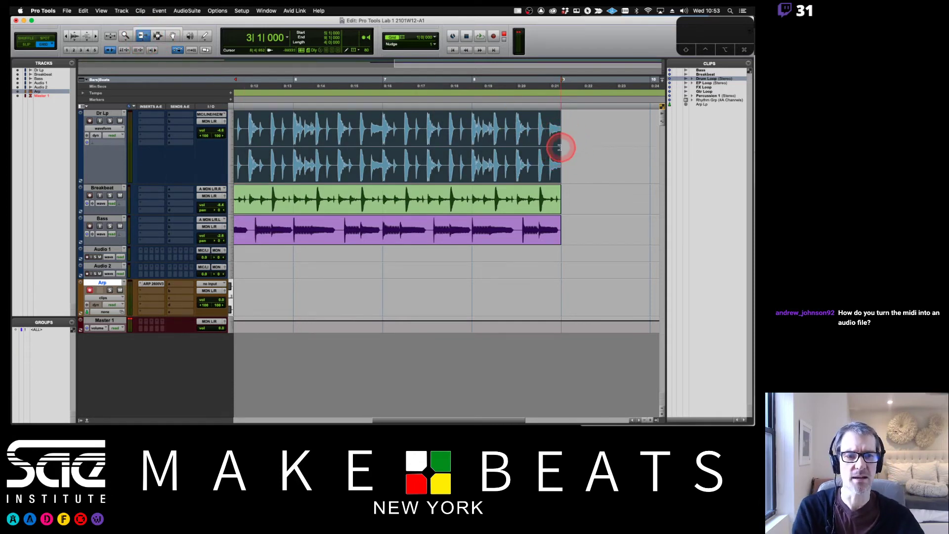
{"action": "mouse_move", "coordinate": [560, 148]}
{"action": "left_mouse_down"}
{"action": "mouse_move", "coordinate": [401, 140]}
{"action": "mouse_move", "coordinate": [561, 140]}
{"action": "left_mouse_up"}
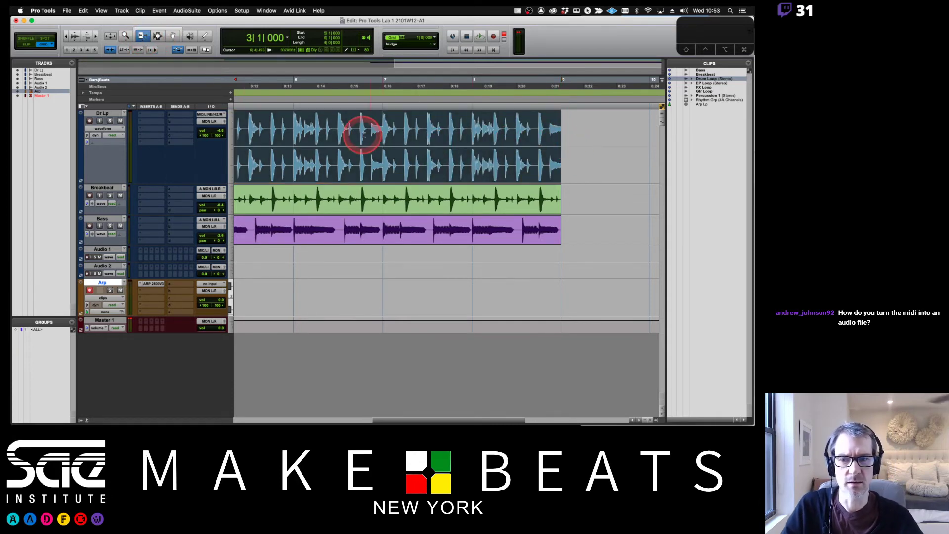
{"action": "scroll", "coordinate": [341, 151], "scroll_direction": "left", "scroll_amount": 3}
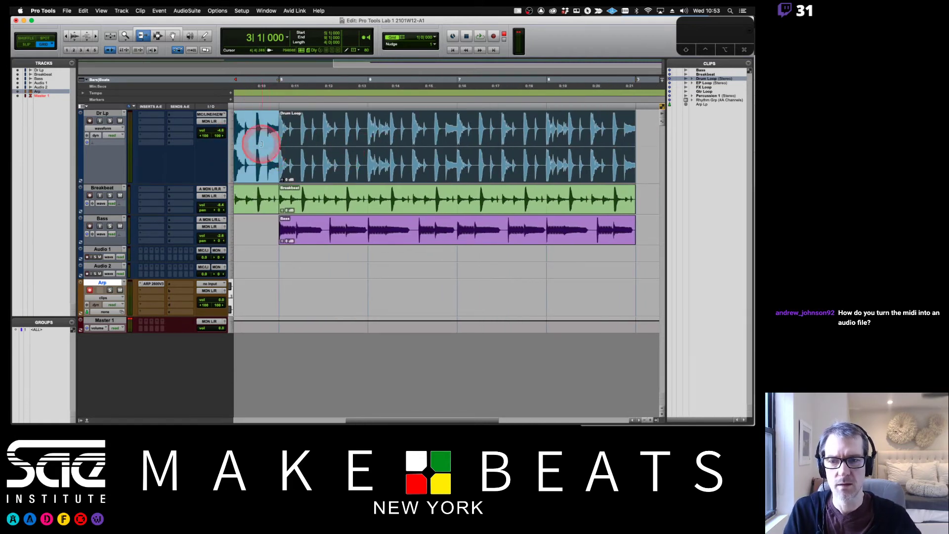
{"action": "left_click_drag", "start_coordinate": [262, 144], "coordinate": [296, 148]}
{"action": "left_click", "coordinate": [503, 170]}
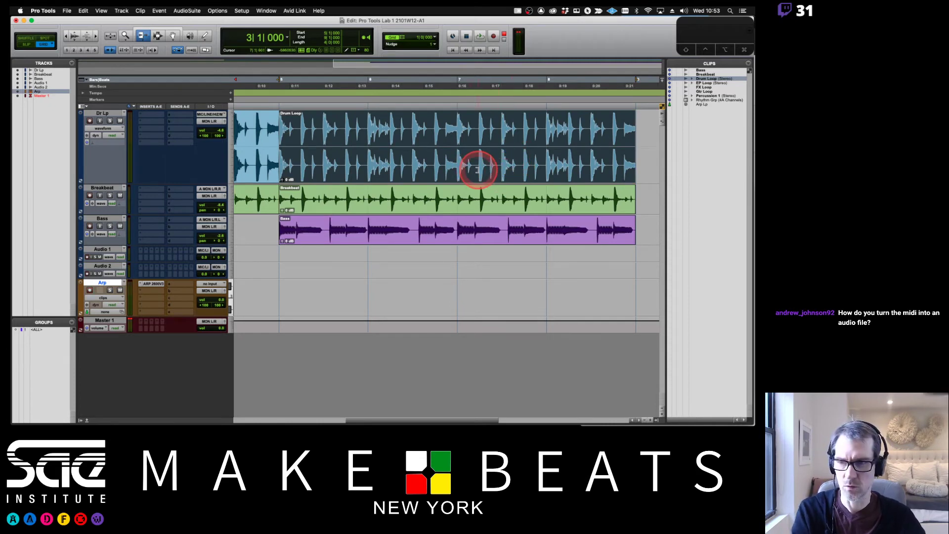
Move the Drum Loop clip one bar later with the Grabber tool so that it starts at bar 6
{"action": "left_click_drag", "start_coordinate": [456, 175], "coordinate": [599, 165]}
{"action": "scroll", "coordinate": [599, 172], "scroll_direction": "right", "scroll_amount": 3}
{"action": "scroll", "coordinate": [599, 172], "scroll_direction": "right", "scroll_amount": 2}
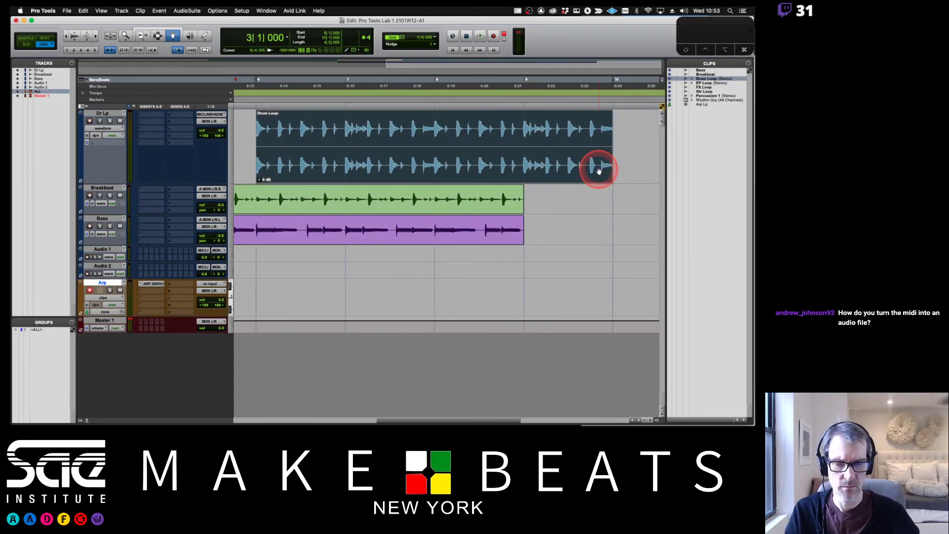
{"action": "key", "text": "super+bracketleft"}
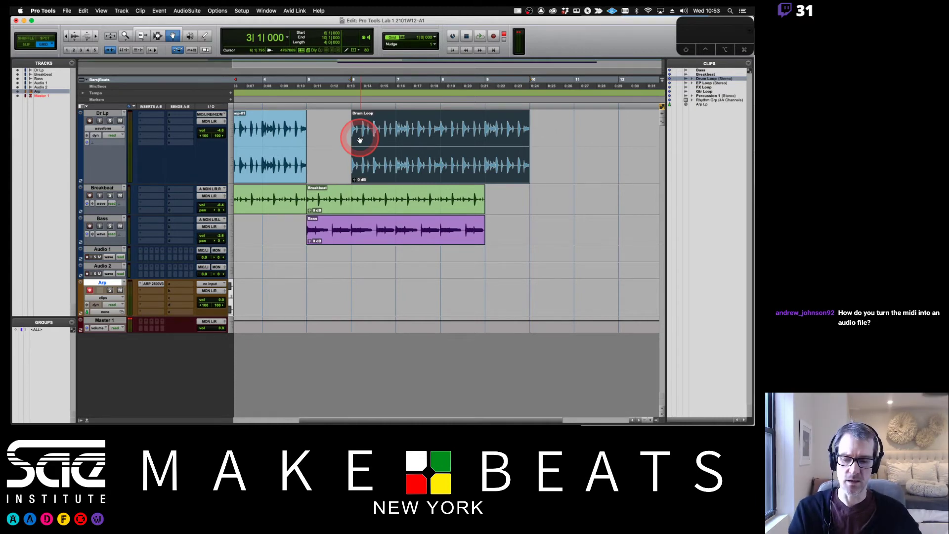
Switch to Preview to check the Tools page in the 03 PT Intro-Review PDF, and return to Pro Tools
{"action": "key", "text": "super+Tab"}
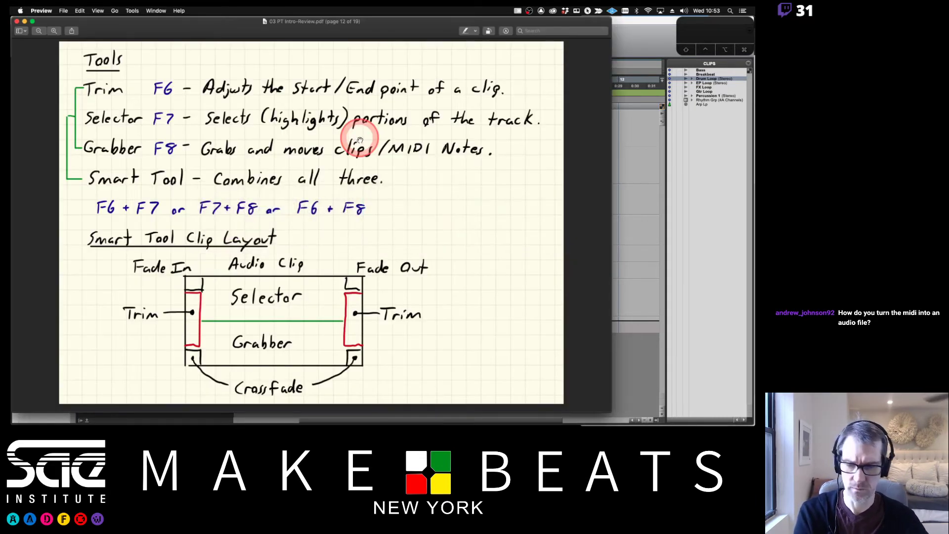
{"action": "scroll", "coordinate": [359, 140], "scroll_direction": "down", "scroll_amount": 6}
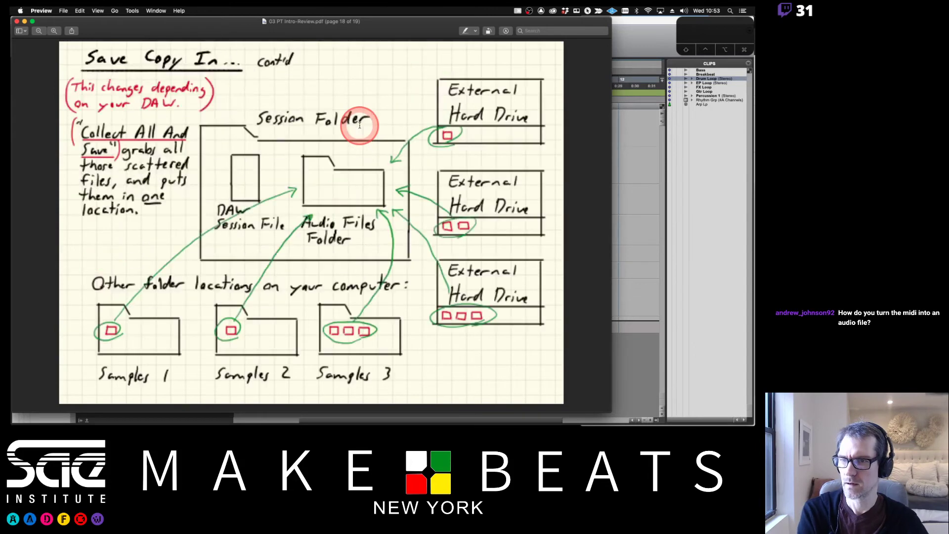
{"action": "scroll", "coordinate": [359, 125], "scroll_direction": "up", "scroll_amount": 6}
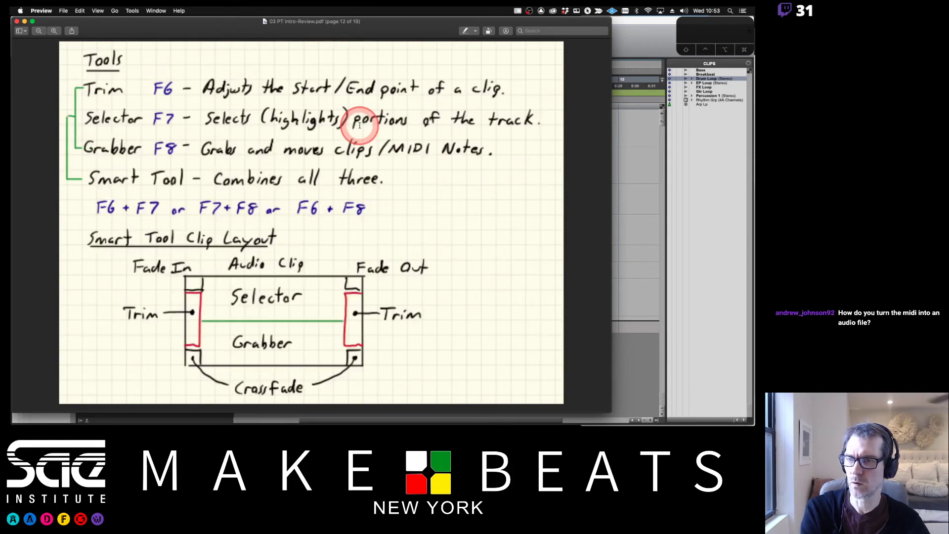
{"action": "left_click", "coordinate": [640, 34]}
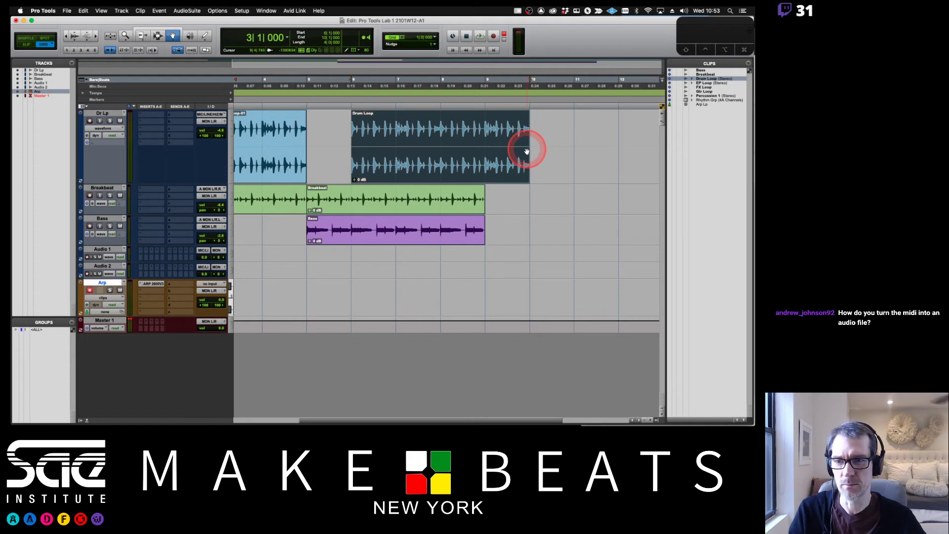
Enlarge the audio waveform display and try pulling the moved Drum Loop clip's edges outward past its full length with the Trim tool
{"action": "key", "text": "super+alt+bracketright"}
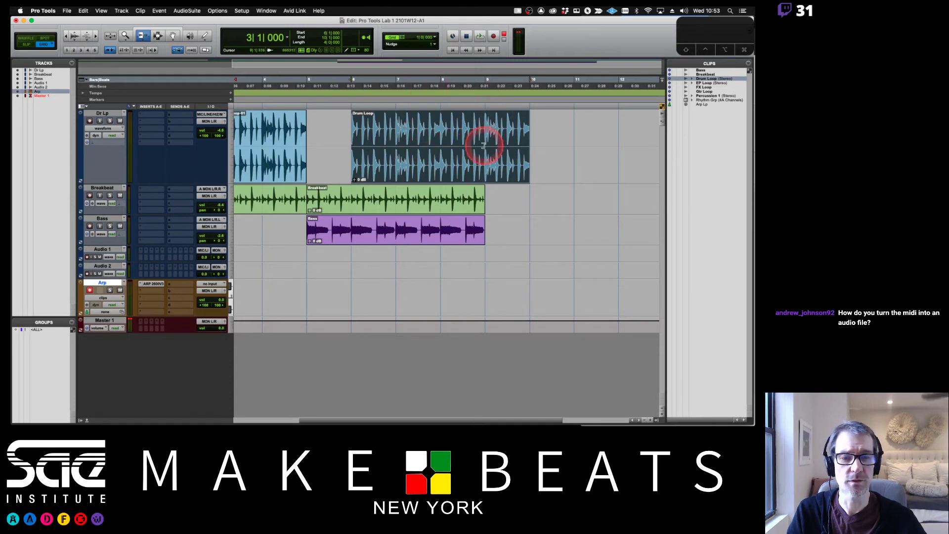
{"action": "left_click", "coordinate": [524, 147]}
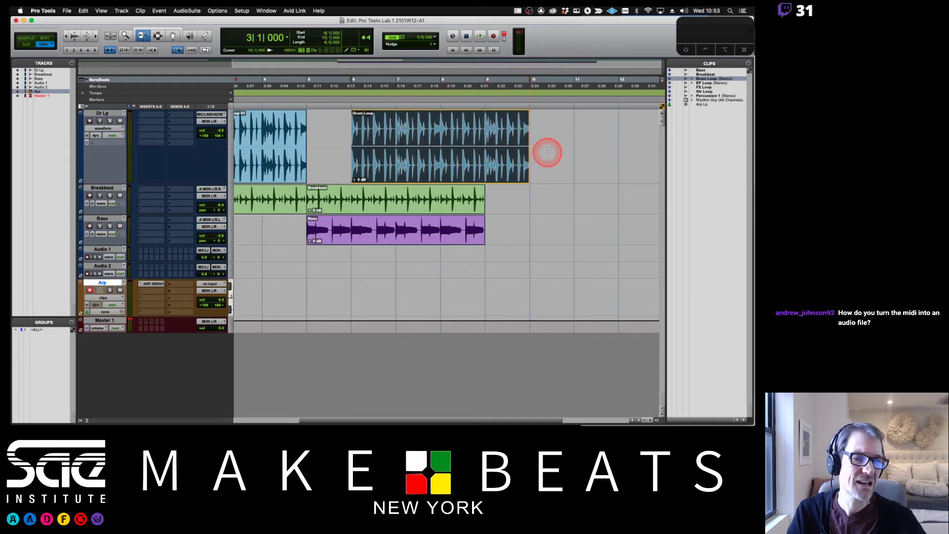
{"action": "left_click", "coordinate": [358, 145]}
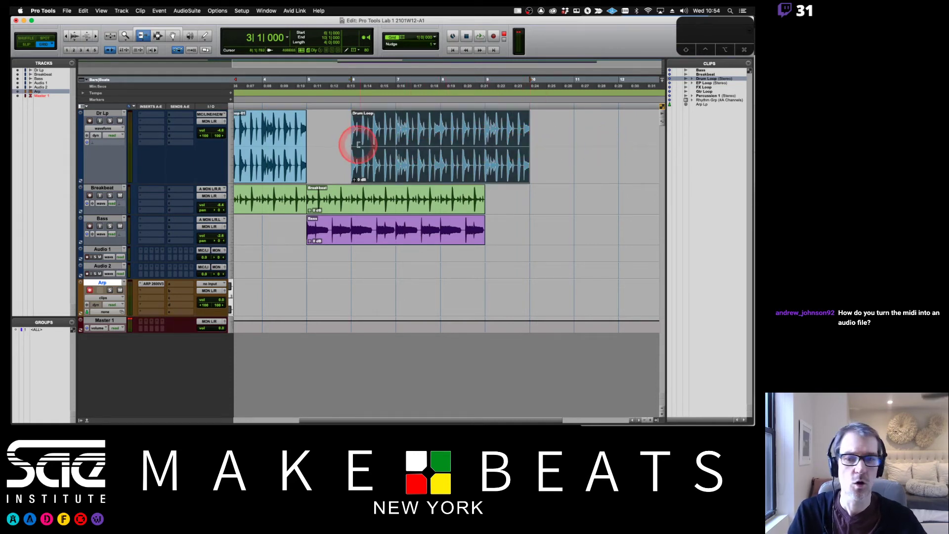
{"action": "left_click_drag", "start_coordinate": [356, 144], "coordinate": [319, 144]}
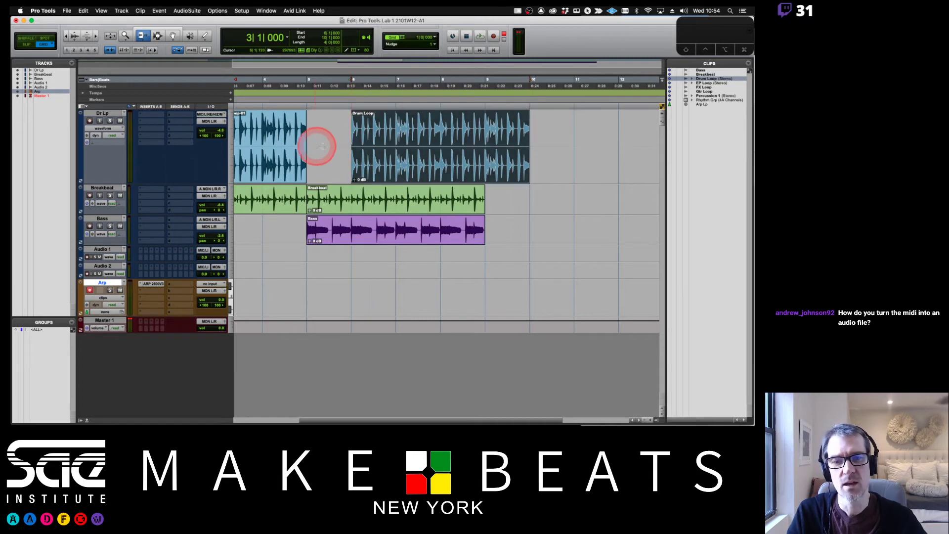
{"action": "left_click", "coordinate": [546, 148]}
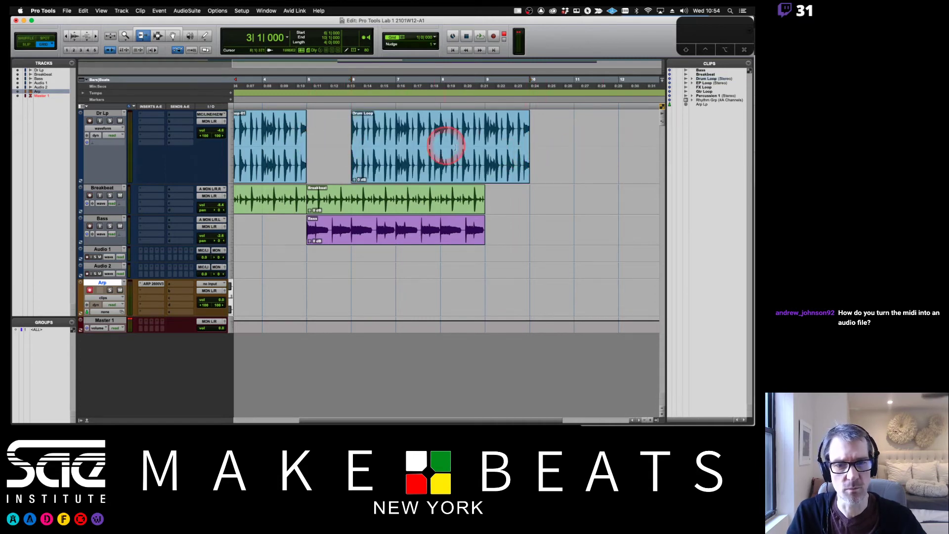
Trim the Drum Loop clip's end to bar 8, restore its full length, and shorten it to end at bar 9
{"action": "left_click_drag", "start_coordinate": [528, 148], "coordinate": [494, 140]}
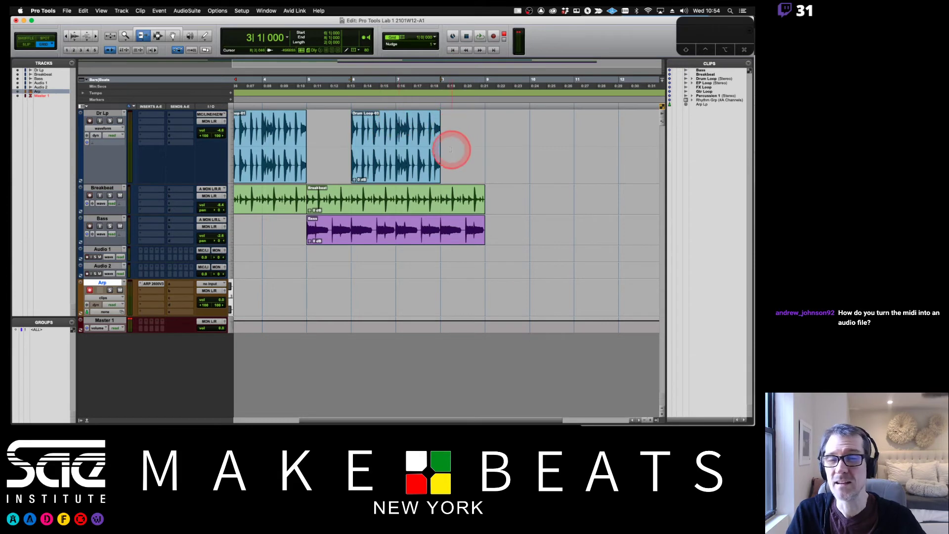
{"action": "left_click_drag", "start_coordinate": [435, 145], "coordinate": [568, 134]}
{"action": "left_click", "coordinate": [359, 143]}
{"action": "mouse_move", "coordinate": [353, 144]}
{"action": "left_mouse_down"}
{"action": "mouse_move", "coordinate": [417, 148]}
{"action": "mouse_move", "coordinate": [350, 134]}
{"action": "left_mouse_up"}
{"action": "left_click", "coordinate": [509, 144]}
{"action": "mouse_move", "coordinate": [509, 144]}
{"action": "left_mouse_down"}
{"action": "mouse_move", "coordinate": [519, 142]}
{"action": "mouse_move", "coordinate": [498, 140]}
{"action": "left_mouse_up"}
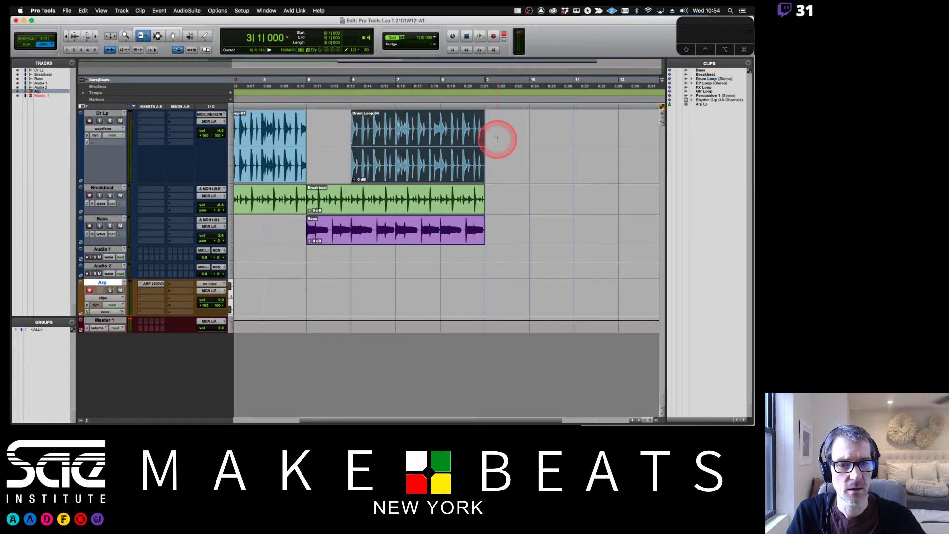
Extend the trimmed Drum Loop clip's end back to its full length at bar 10
{"action": "mouse_move", "coordinate": [364, 142]}
{"action": "left_mouse_down"}
{"action": "mouse_move", "coordinate": [396, 143]}
{"action": "mouse_move", "coordinate": [356, 144]}
{"action": "left_mouse_up"}
{"action": "left_click", "coordinate": [408, 143]}
{"action": "left_click", "coordinate": [481, 146]}
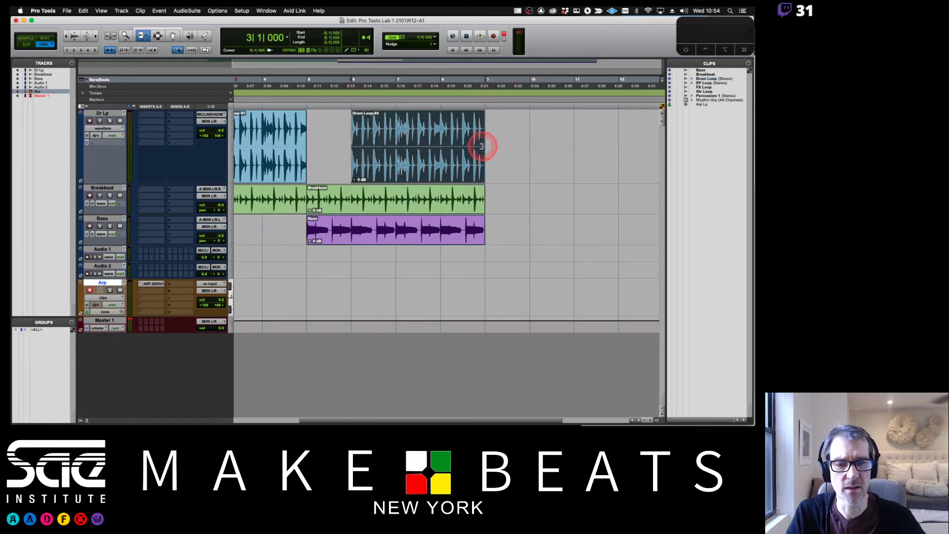
{"action": "left_click_drag", "start_coordinate": [481, 146], "coordinate": [545, 148]}
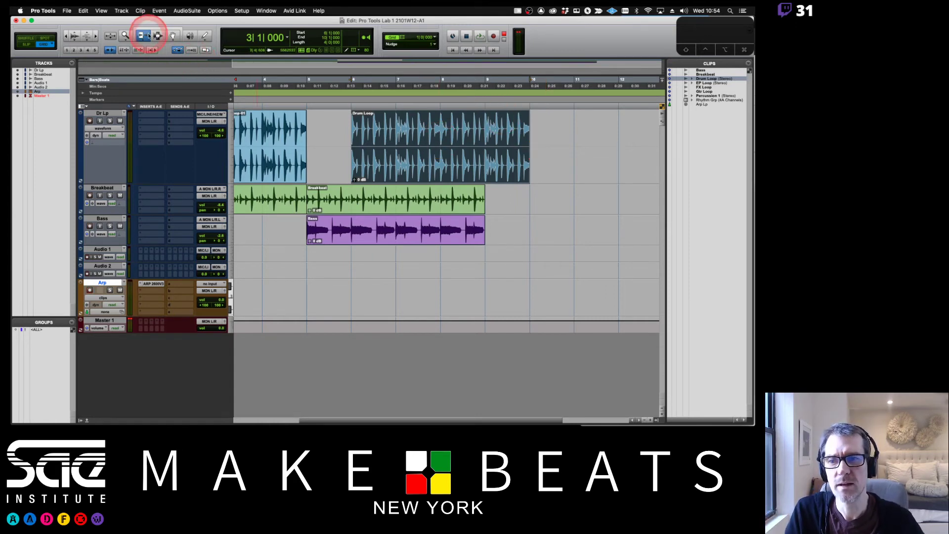
Activate the Selector tool and highlight different ranges on the Dr Lp and Breakbeat tracks
{"action": "left_click", "coordinate": [359, 123]}
{"action": "mouse_move", "coordinate": [400, 128]}
{"action": "left_mouse_down"}
{"action": "mouse_move", "coordinate": [458, 127]}
{"action": "mouse_move", "coordinate": [403, 128]}
{"action": "left_mouse_up"}
{"action": "left_click_drag", "start_coordinate": [366, 192], "coordinate": [452, 195]}
{"action": "left_click", "coordinate": [567, 137]}
{"action": "left_click_drag", "start_coordinate": [568, 136], "coordinate": [518, 141]}
{"action": "left_click", "coordinate": [381, 130]}
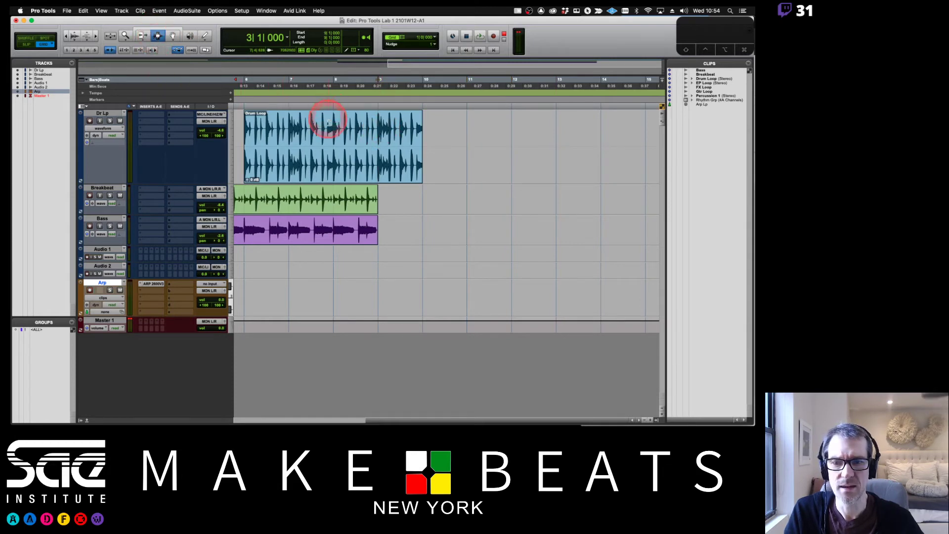
Select and delete bar 7 and bar 9 of the Drum Loop clip on the Dr Lp track
{"action": "left_click_drag", "start_coordinate": [329, 122], "coordinate": [360, 130]}
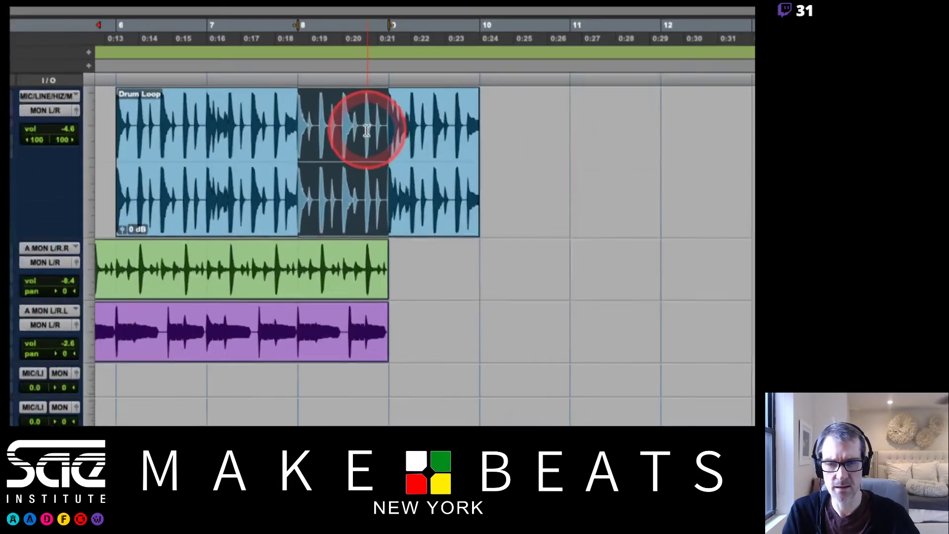
{"action": "left_click_drag", "start_coordinate": [291, 126], "coordinate": [321, 131]}
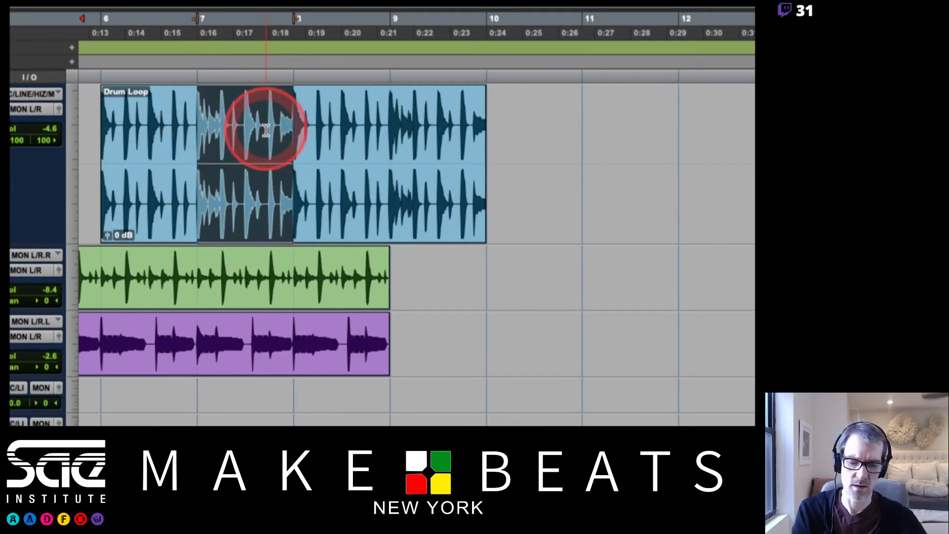
{"action": "key", "text": "Delete"}
{"action": "left_click", "coordinate": [382, 147]}
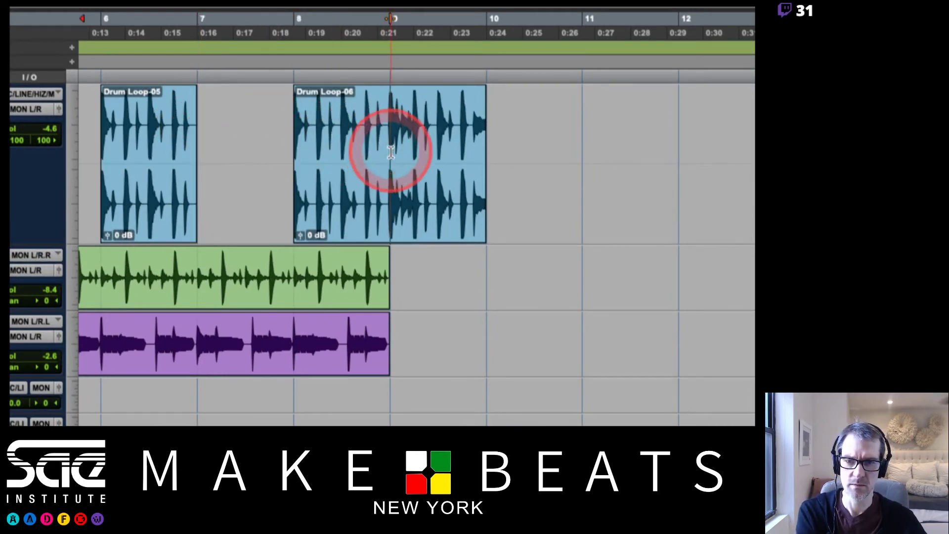
{"action": "left_click_drag", "start_coordinate": [392, 149], "coordinate": [511, 144]}
{"action": "key", "text": "Delete"}
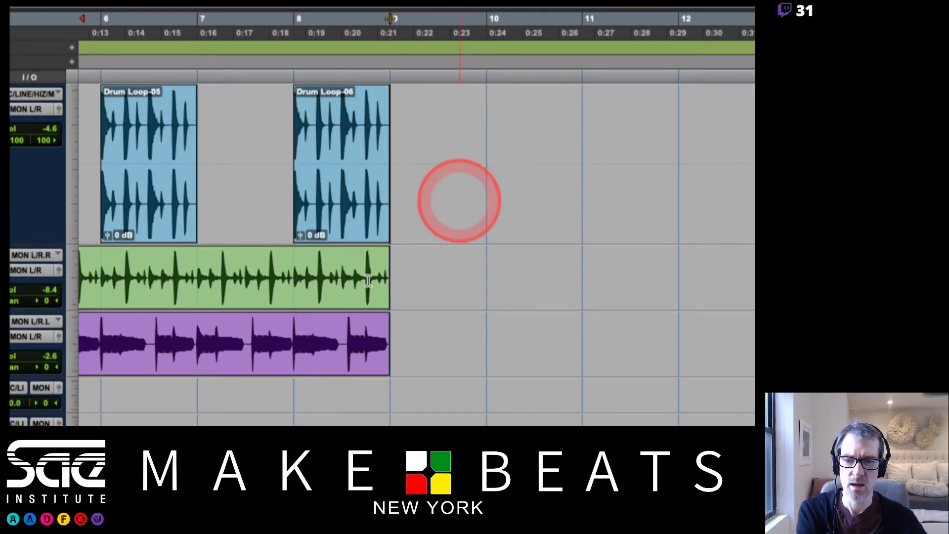
Separate the second Breakbeat clip at bar 7 and select each of the two halves in turn
{"action": "left_click", "coordinate": [203, 275]}
{"action": "left_click", "coordinate": [207, 269]}
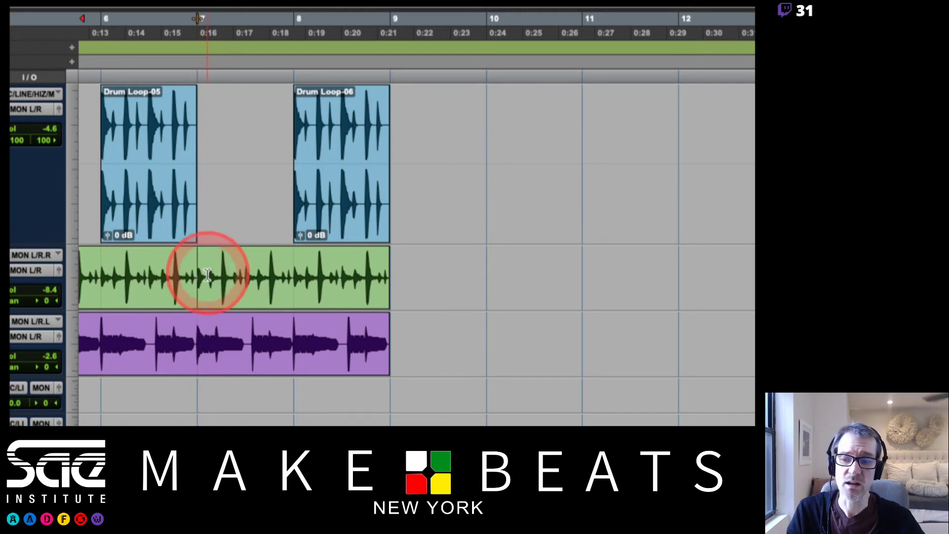
{"action": "left_click", "coordinate": [198, 274]}
{"action": "left_click", "coordinate": [206, 277]}
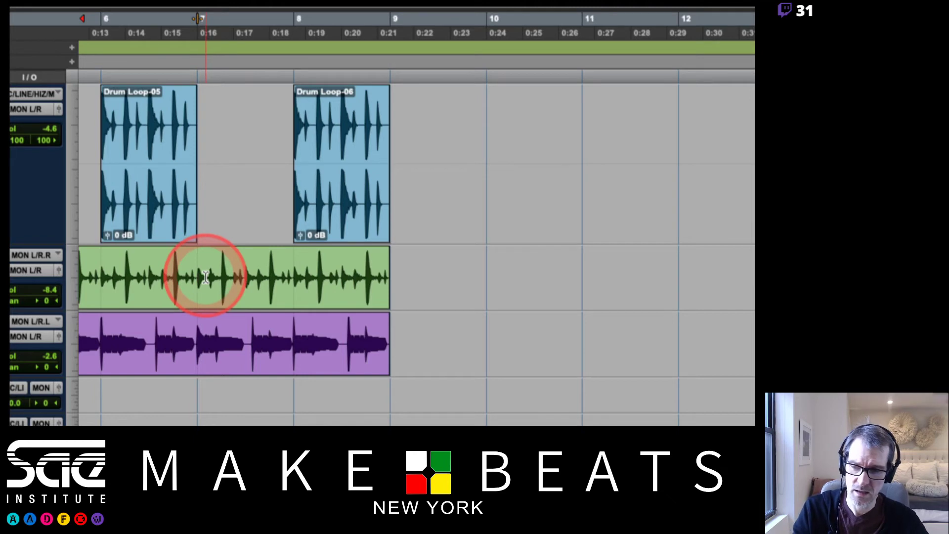
{"action": "key", "text": "b"}
{"action": "left_click", "coordinate": [222, 290]}
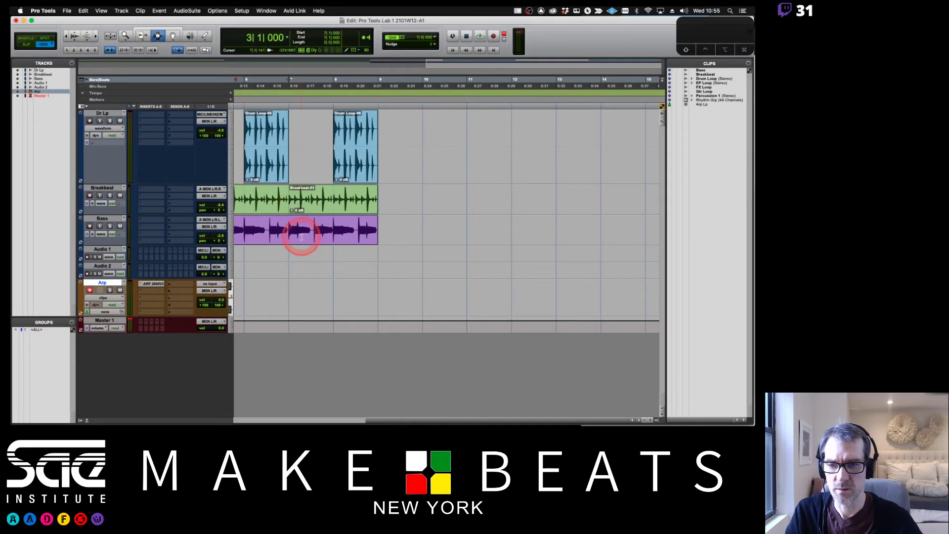
{"action": "scroll", "coordinate": [302, 237], "scroll_direction": "left", "scroll_amount": 10}
{"action": "left_click", "coordinate": [454, 206]}
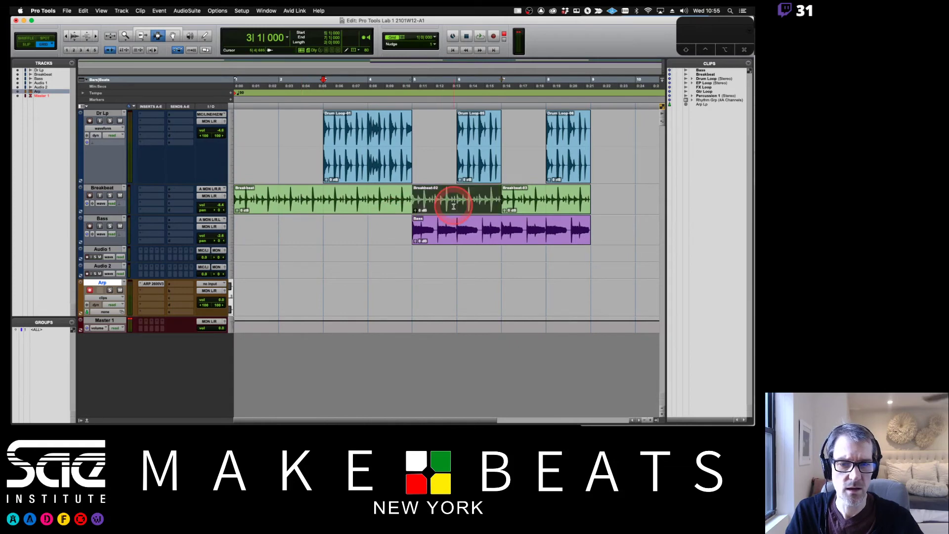
{"action": "left_click", "coordinate": [557, 209]}
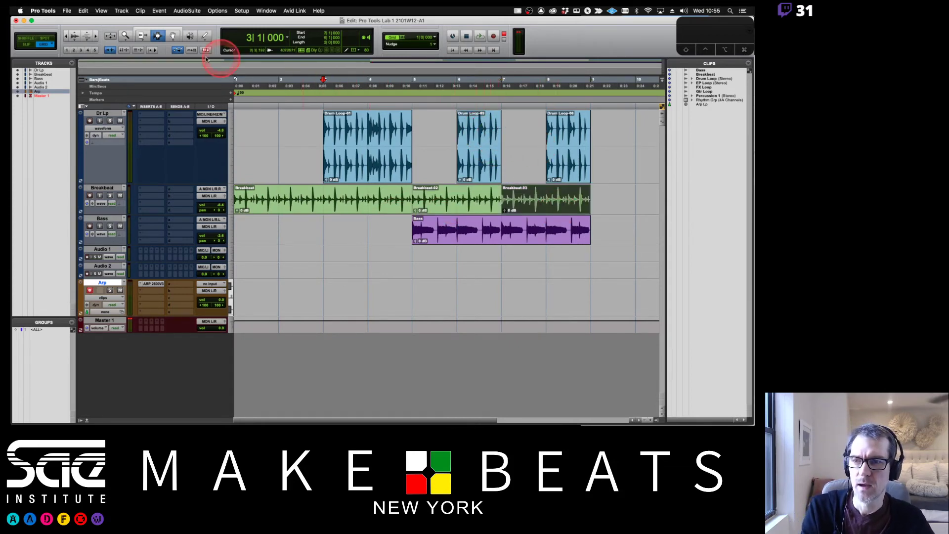
Activate the Grabber tool and restore the full Drum Loop clip on the Dr Lp track, starting at bar 5
{"action": "left_click", "coordinate": [173, 36]}
{"action": "left_click_drag", "start_coordinate": [566, 152], "coordinate": [427, 174]}
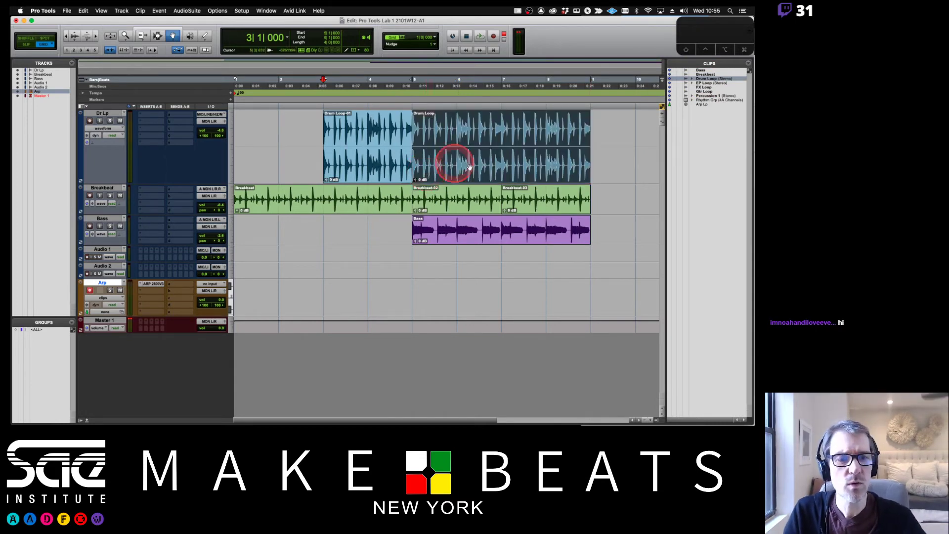
Activate the Selector and Grabber tools individually, and turn on the Smart Tool that combines them with Trim
{"action": "scroll", "coordinate": [519, 178], "scroll_direction": "right", "scroll_amount": 5}
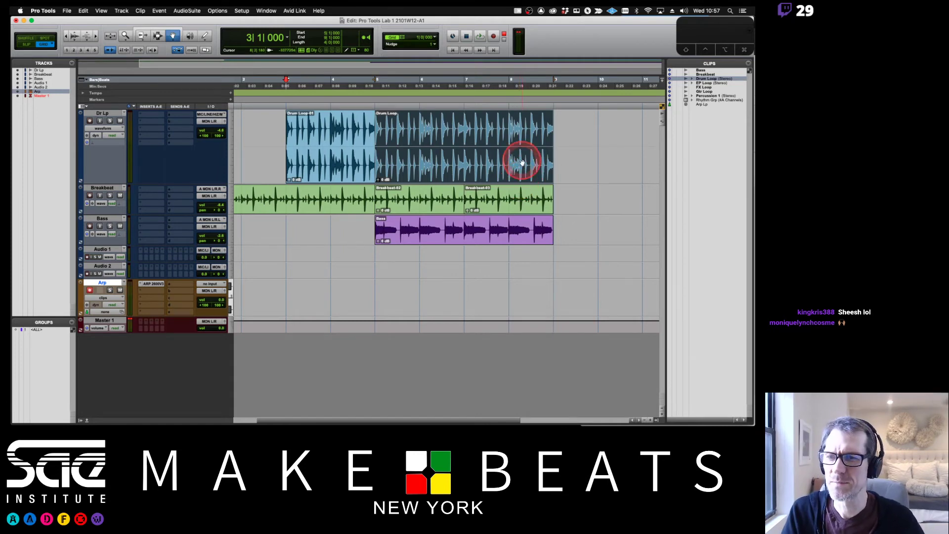
{"action": "left_click", "coordinate": [158, 36]}
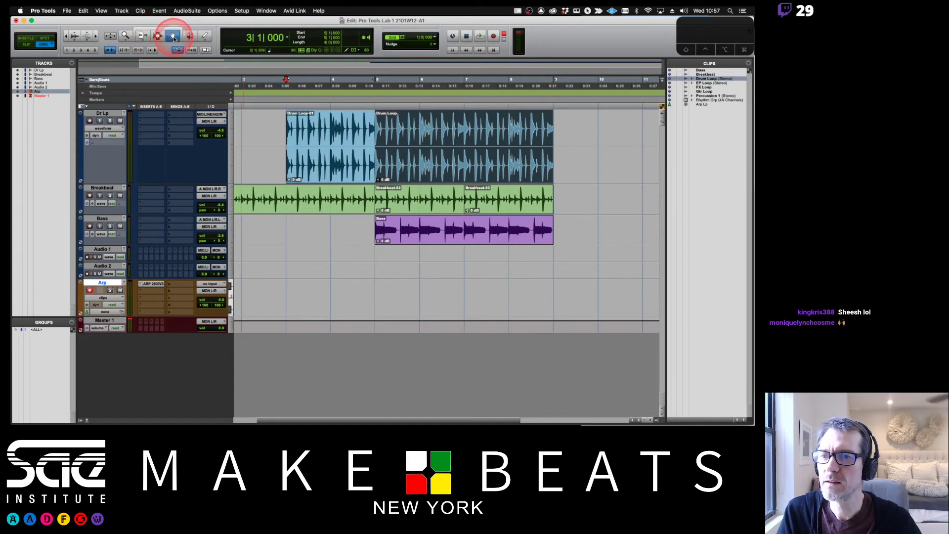
{"action": "left_click", "coordinate": [173, 36]}
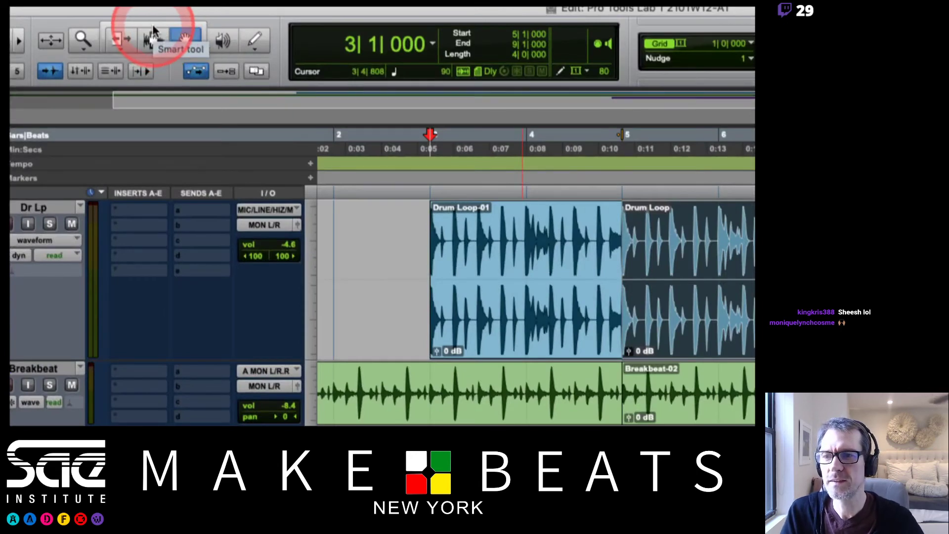
{"action": "left_click", "coordinate": [154, 24]}
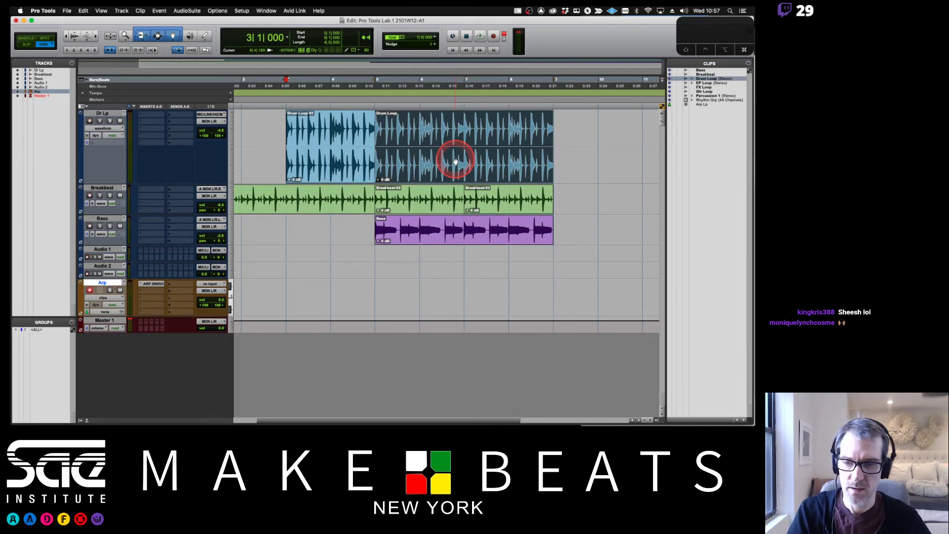
Switch to Preview and show the Edit Modes page of the 03 PT Intro-Review PDF
{"action": "key", "text": "super+Tab"}
{"action": "key", "text": "Up"}
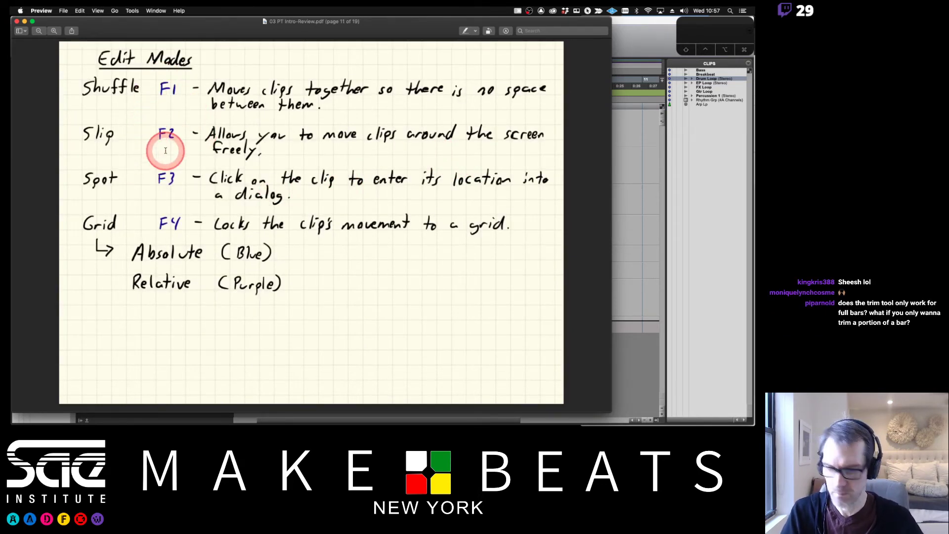
Review the Edit Modes and Tools pages of the notes PDF, and switch to the Pro Tools session
{"action": "key", "text": "Down"}
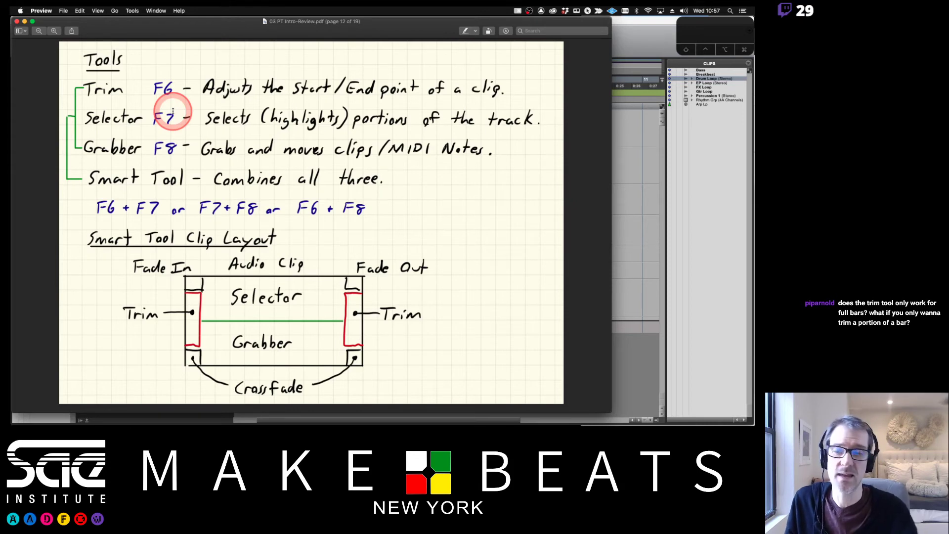
{"action": "key", "text": "Left"}
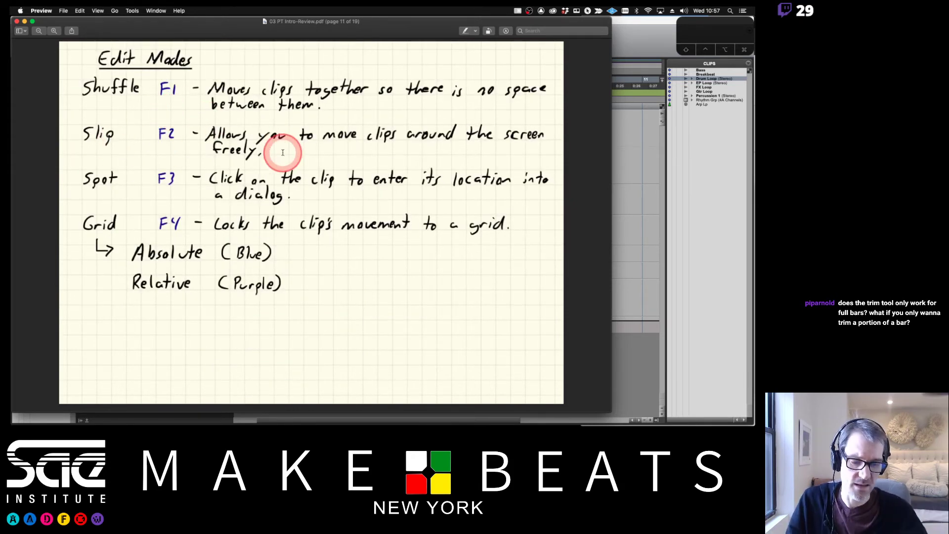
{"action": "key", "text": "Right"}
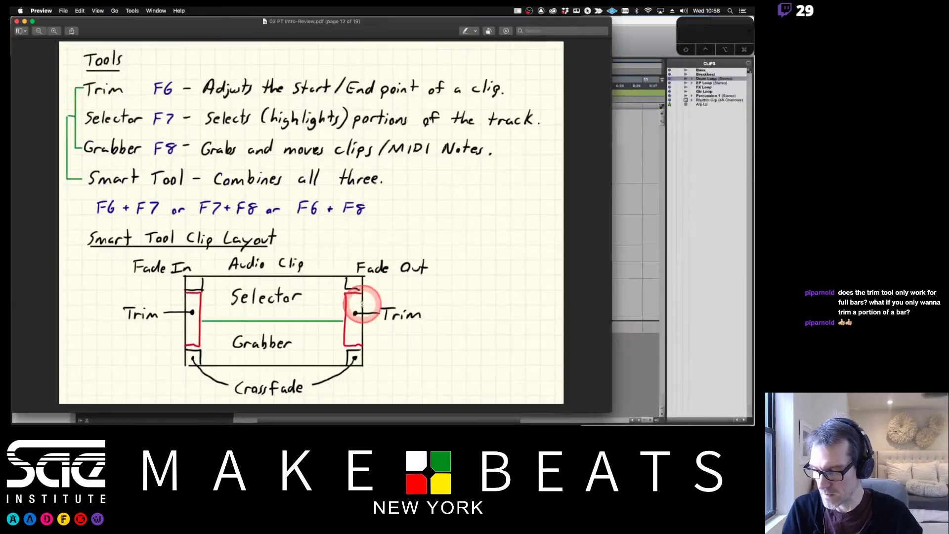
{"action": "left_click", "coordinate": [636, 34]}
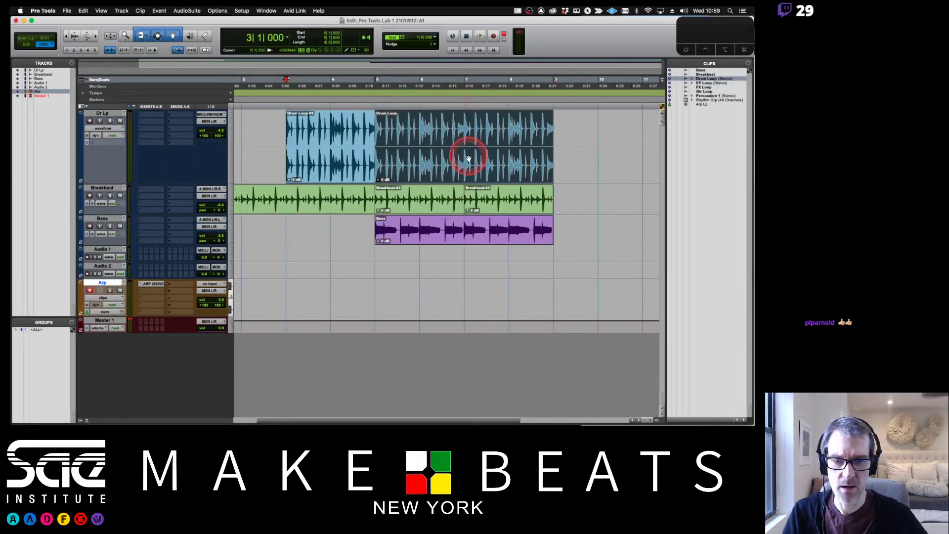
Move the selected Drum Loop clip on the Dr Lp track into empty space, starting at about 15|2
{"action": "left_click_drag", "start_coordinate": [467, 172], "coordinate": [379, 156]}
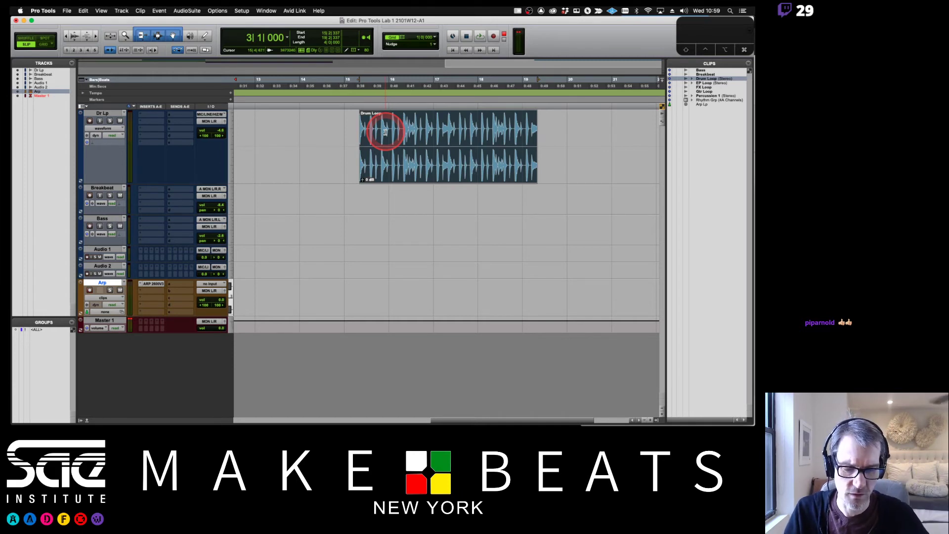
{"action": "key", "text": "super+bracketright"}
{"action": "left_click", "coordinate": [296, 204]}
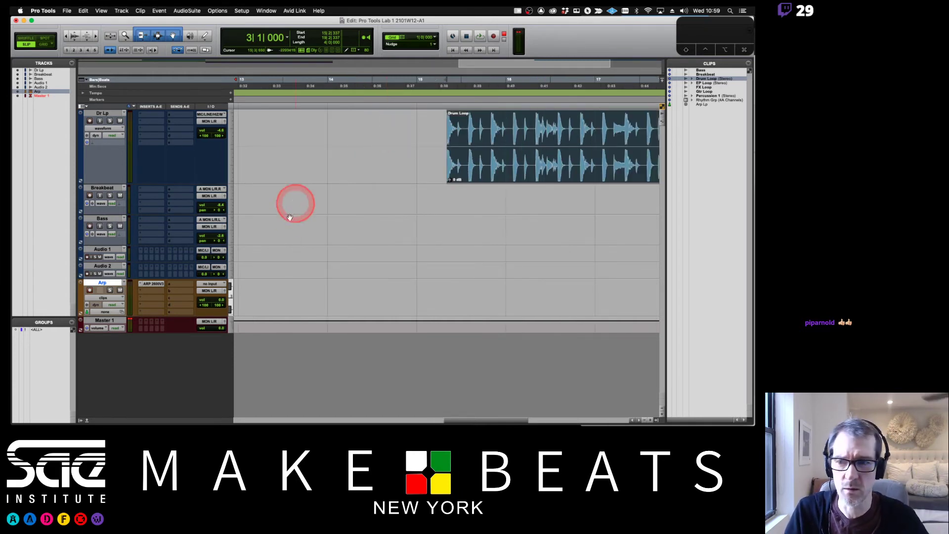
Hide the Clips list and the Tracks and Groups lists to widen the timeline around the moved clip
{"action": "left_click", "coordinate": [657, 420]}
{"action": "left_click", "coordinate": [258, 378]}
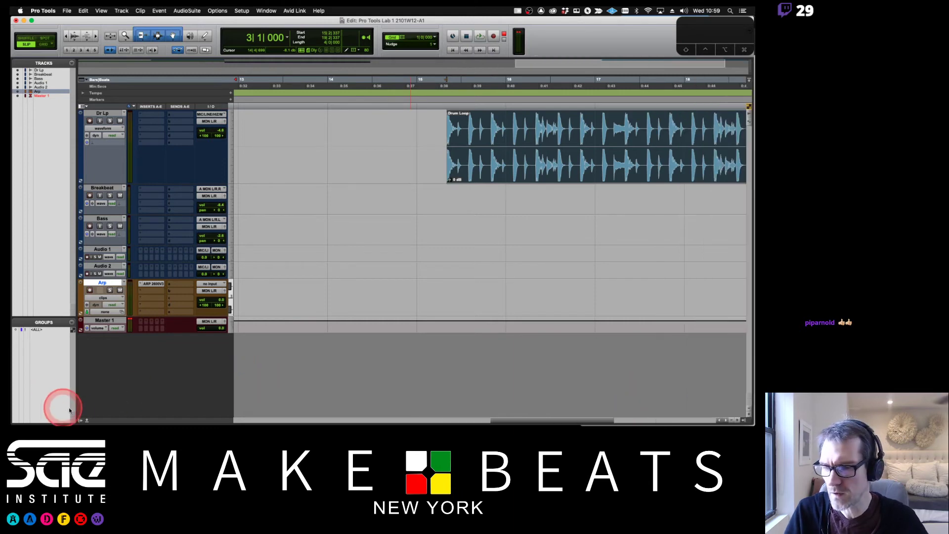
{"action": "left_click", "coordinate": [79, 421]}
{"action": "scroll", "coordinate": [509, 211], "scroll_direction": "right", "scroll_amount": 5}
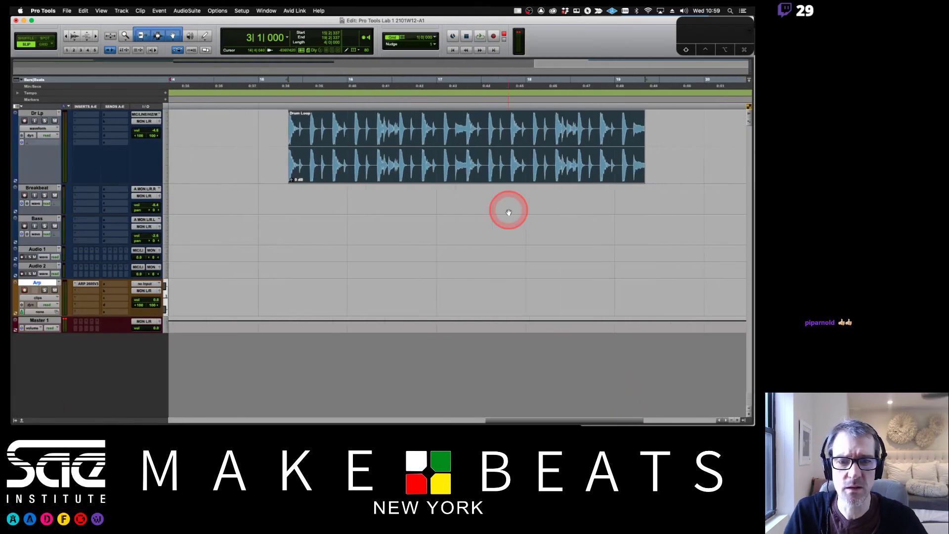
Deselect the Drum Loop clip by placing the edit cursor in empty space on the Dr Lp track
{"action": "left_click", "coordinate": [432, 188]}
{"action": "left_click", "coordinate": [409, 174]}
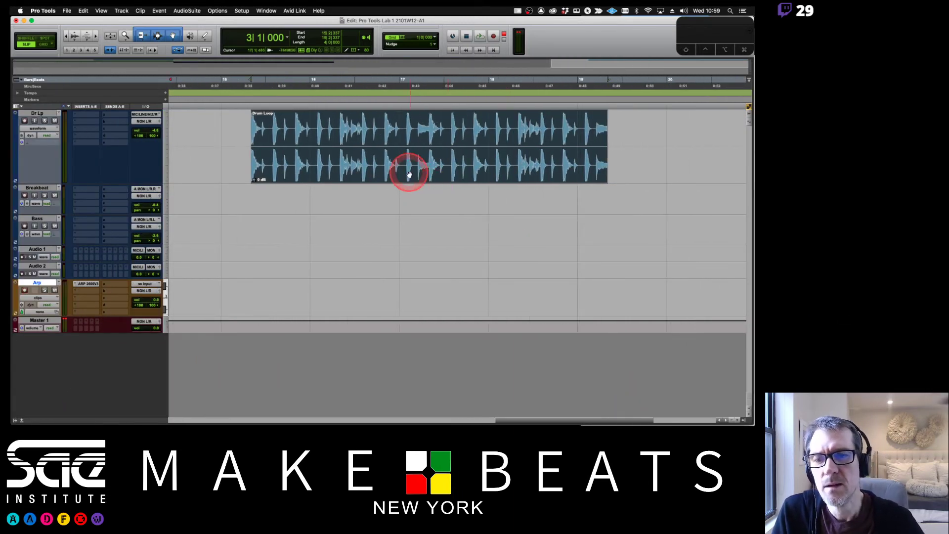
{"action": "left_click", "coordinate": [299, 151]}
{"action": "left_click", "coordinate": [225, 144]}
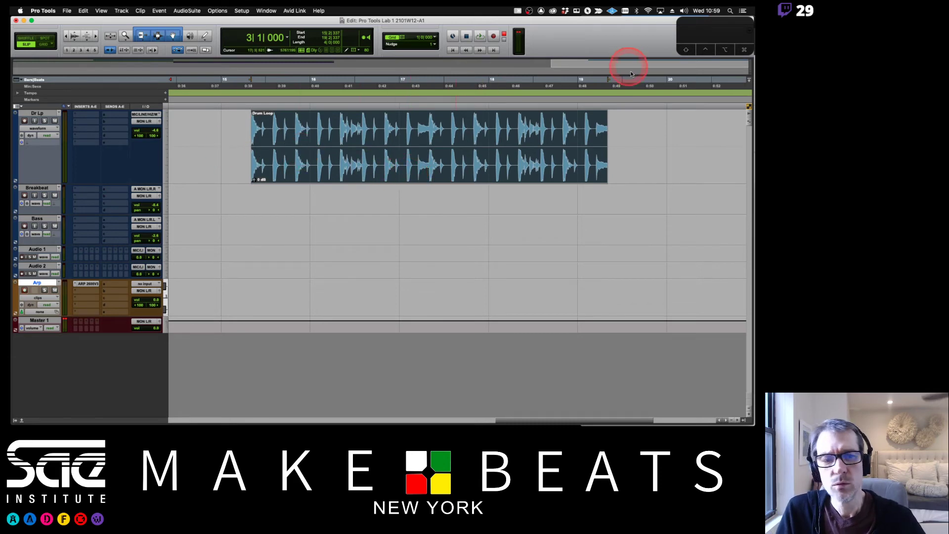
{"action": "left_click", "coordinate": [636, 129]}
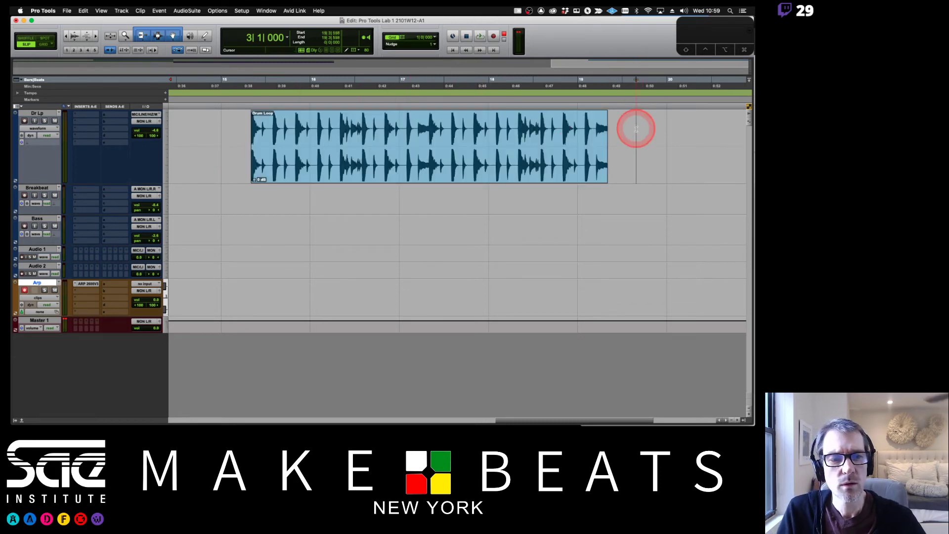
{"action": "left_click", "coordinate": [171, 146]}
{"action": "left_click", "coordinate": [174, 151]}
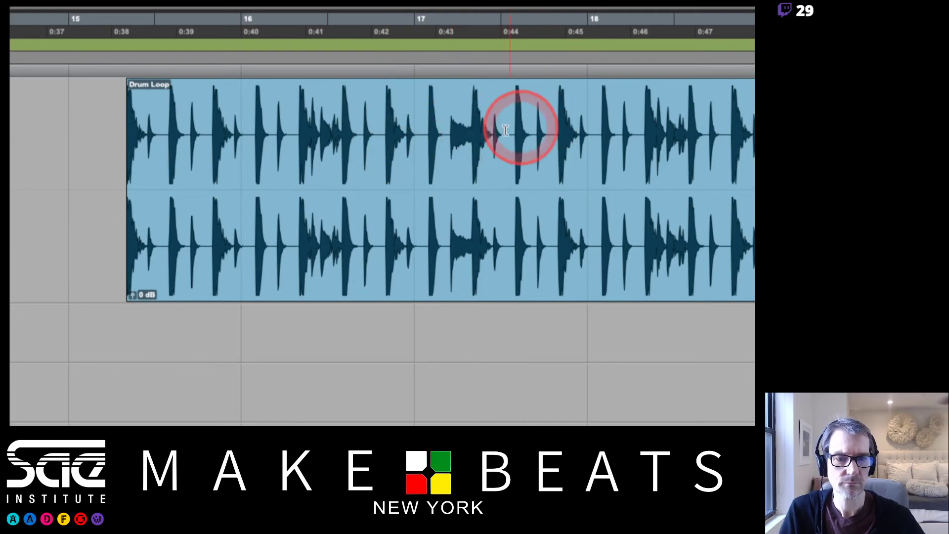
Highlight a short passage in the Drum Loop clip shortly after bar 17, and collapse the selection to an insertion point
{"action": "left_click", "coordinate": [425, 140]}
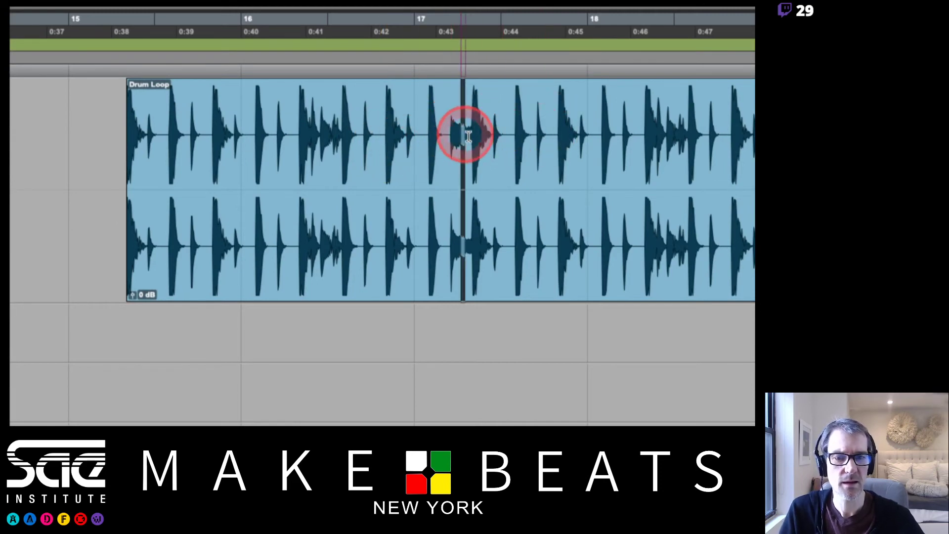
{"action": "mouse_move", "coordinate": [468, 136]}
{"action": "left_mouse_down"}
{"action": "mouse_move", "coordinate": [568, 127]}
{"action": "mouse_move", "coordinate": [478, 133]}
{"action": "left_mouse_up"}
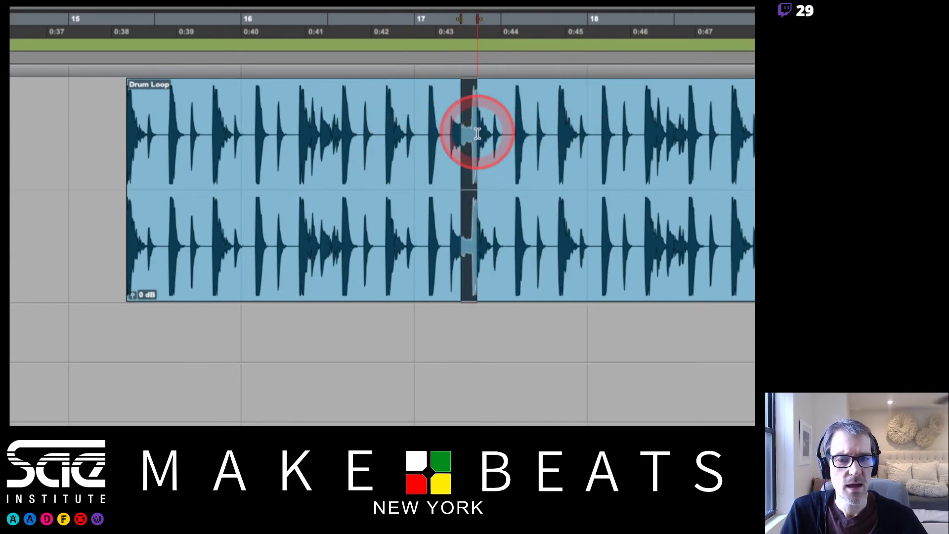
{"action": "left_click", "coordinate": [478, 133]}
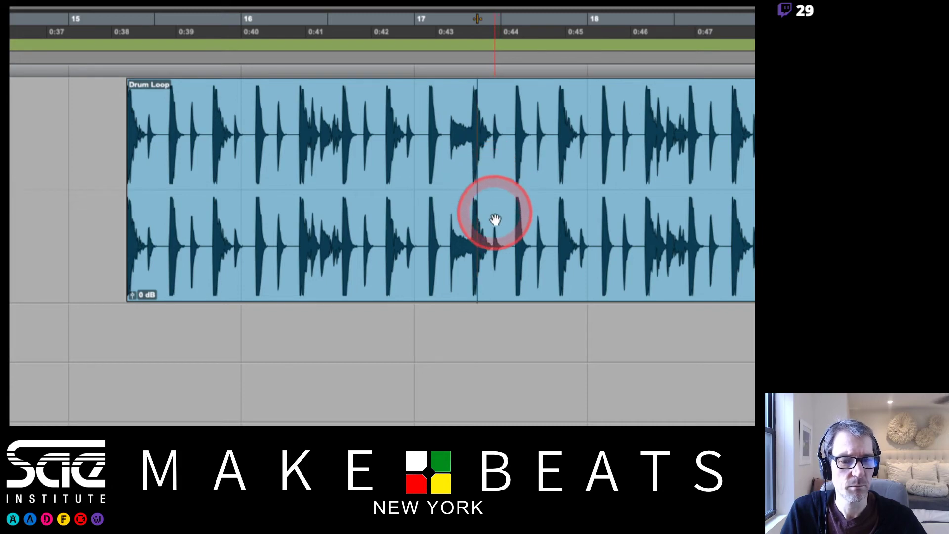
Move the Drum Loop clip slightly earlier on its track, starting just after bar 15
{"action": "left_click_drag", "start_coordinate": [496, 219], "coordinate": [467, 220]}
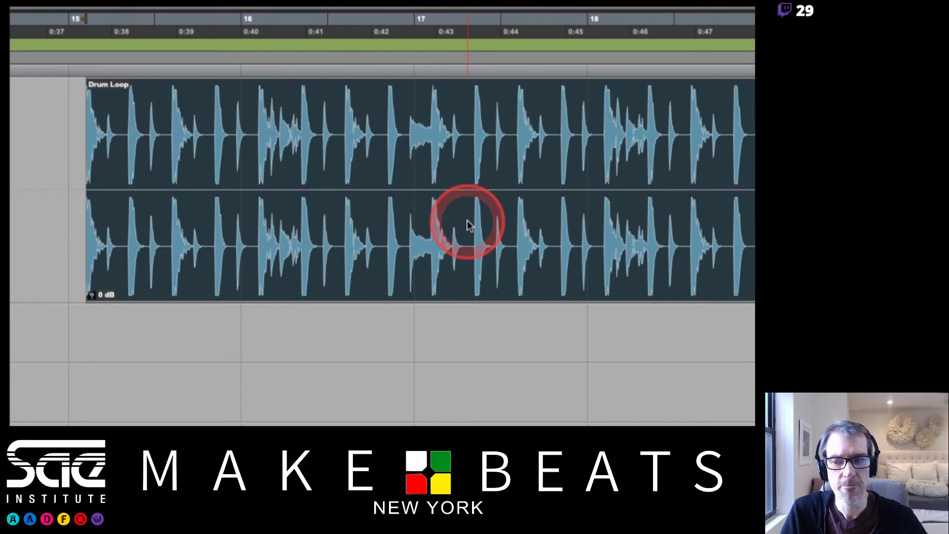
{"action": "left_click", "coordinate": [428, 207]}
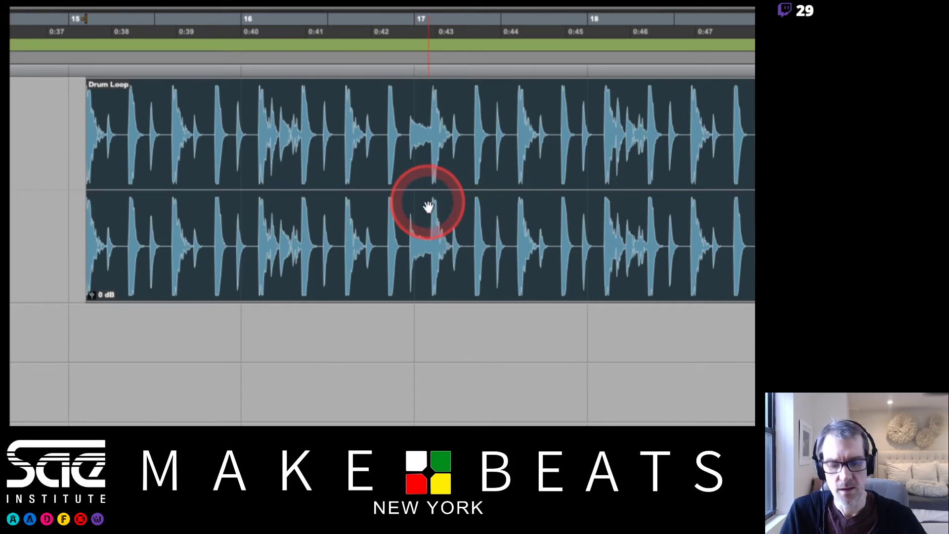
{"action": "left_click", "coordinate": [91, 190]}
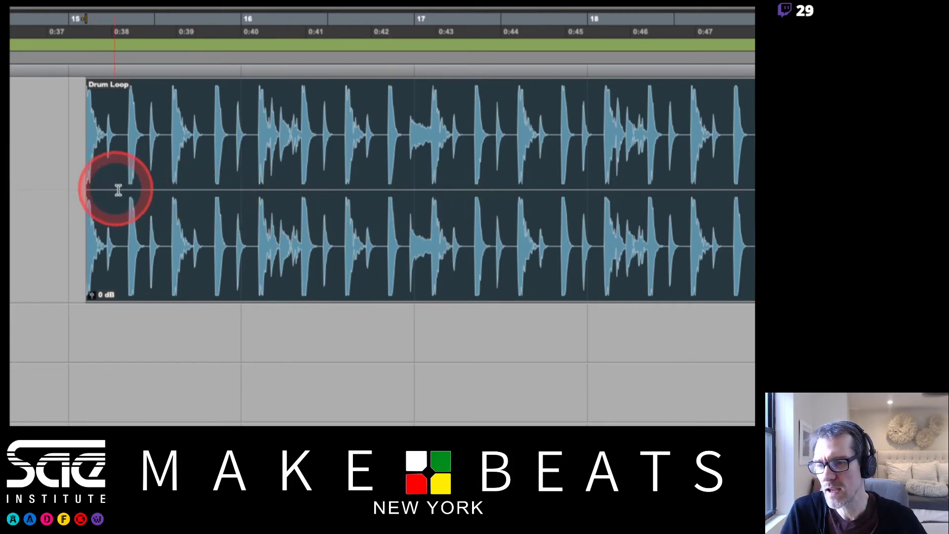
{"action": "left_click", "coordinate": [277, 155]}
{"action": "left_click", "coordinate": [395, 140]}
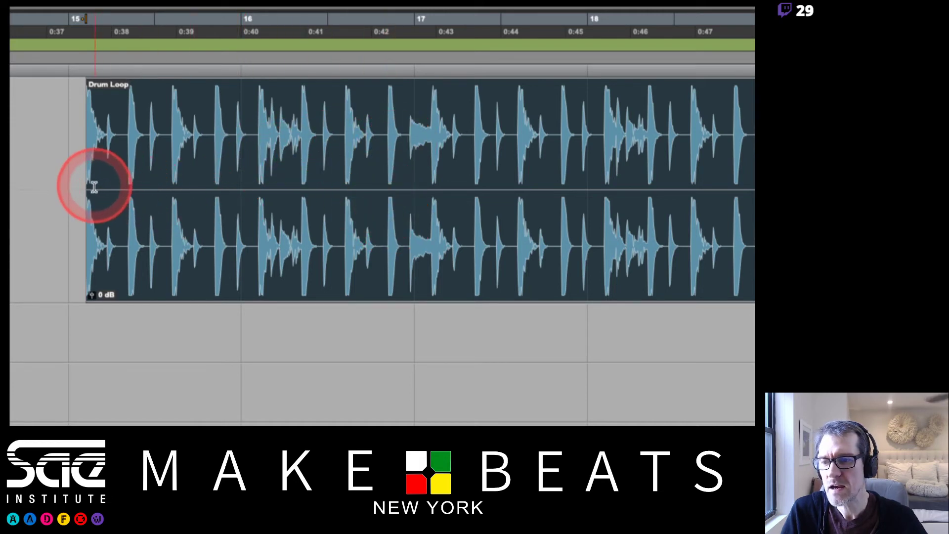
Try to extend the Drum Loop clip by trimming its start and end points outward
{"action": "left_click_drag", "start_coordinate": [91, 188], "coordinate": [60, 178]}
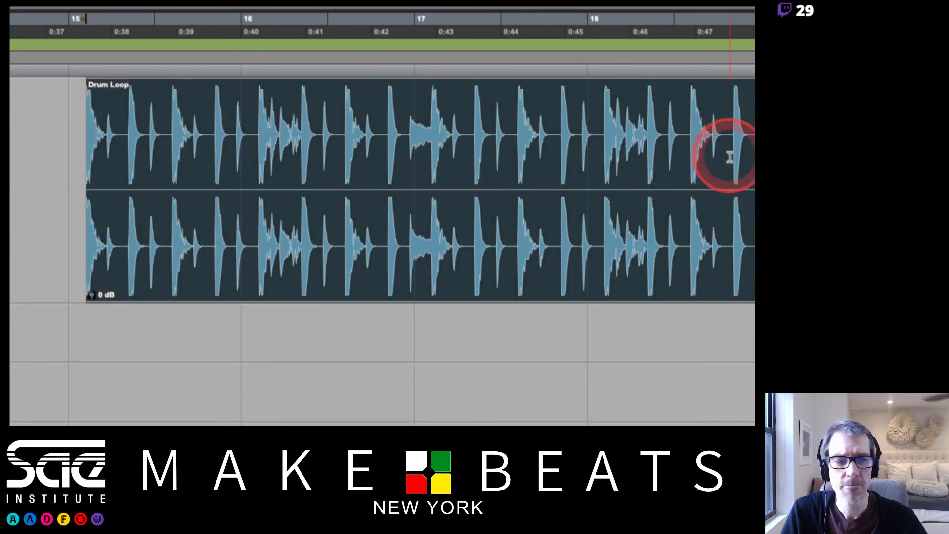
{"action": "scroll", "coordinate": [732, 153], "scroll_direction": "right", "scroll_amount": 5}
{"action": "left_click", "coordinate": [642, 180]}
{"action": "left_click_drag", "start_coordinate": [638, 190], "coordinate": [659, 186]}
{"action": "left_click", "coordinate": [664, 148]}
Add a fade-out from about 17|4 to the Drum Loop clip's end and a fade-in from its start to about 16|2
{"action": "left_click_drag", "start_coordinate": [638, 84], "coordinate": [417, 88]}
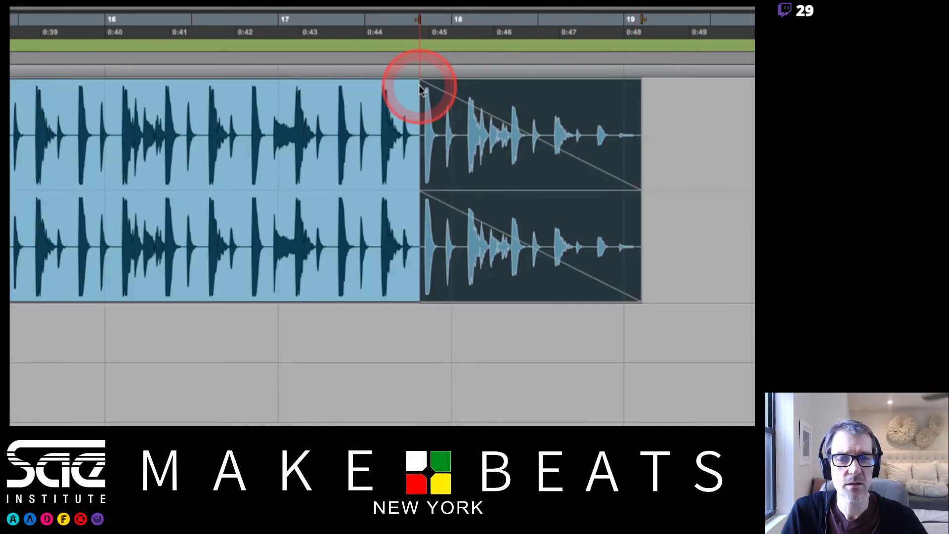
{"action": "left_click", "coordinate": [21, 131]}
{"action": "left_click_drag", "start_coordinate": [119, 88], "coordinate": [314, 87]}
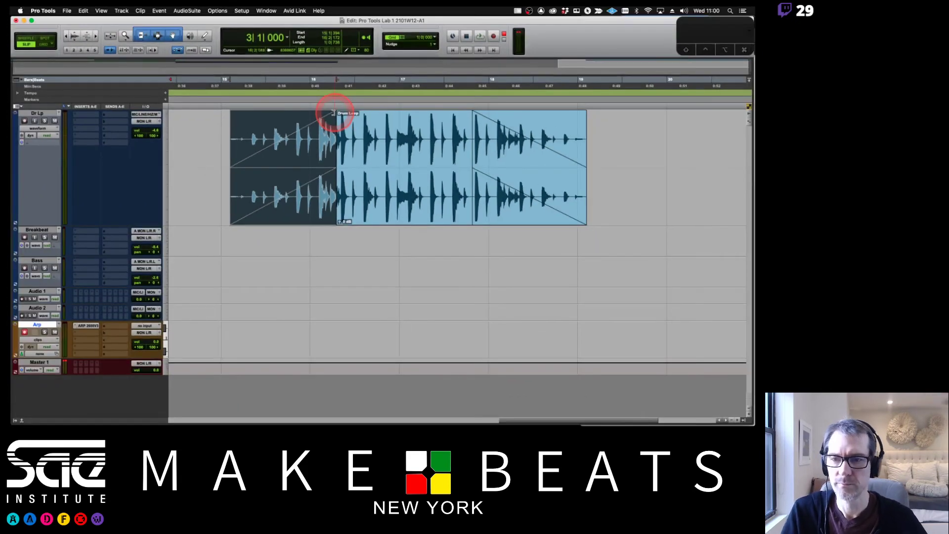
Select the whole faded Drum Loop clip and play it back
{"action": "left_click", "coordinate": [383, 198]}
{"action": "key", "text": "space"}
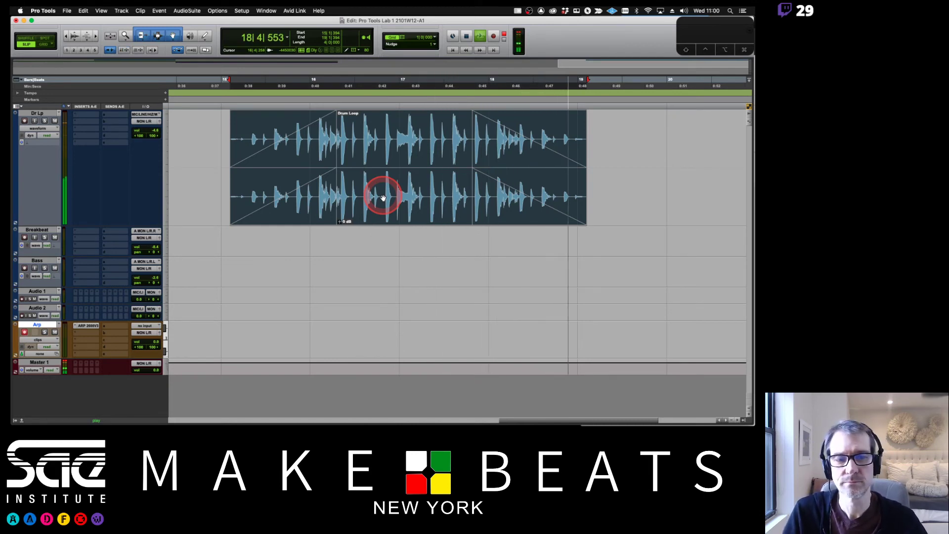
Select and delete the short drum hit around 17|2 in the Drum Loop clip
{"action": "left_click", "coordinate": [398, 139]}
{"action": "left_click_drag", "start_coordinate": [398, 139], "coordinate": [419, 144]}
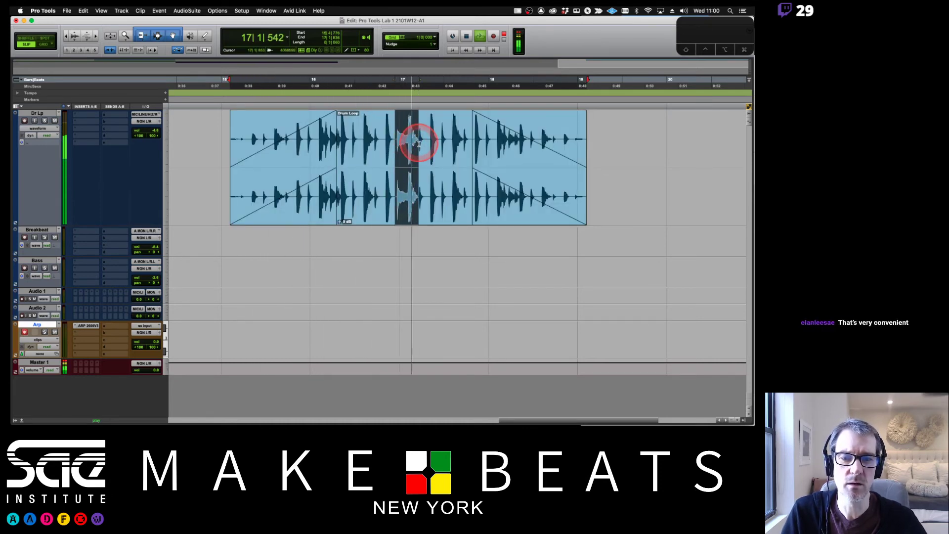
{"action": "left_click_drag", "start_coordinate": [428, 137], "coordinate": [441, 137]}
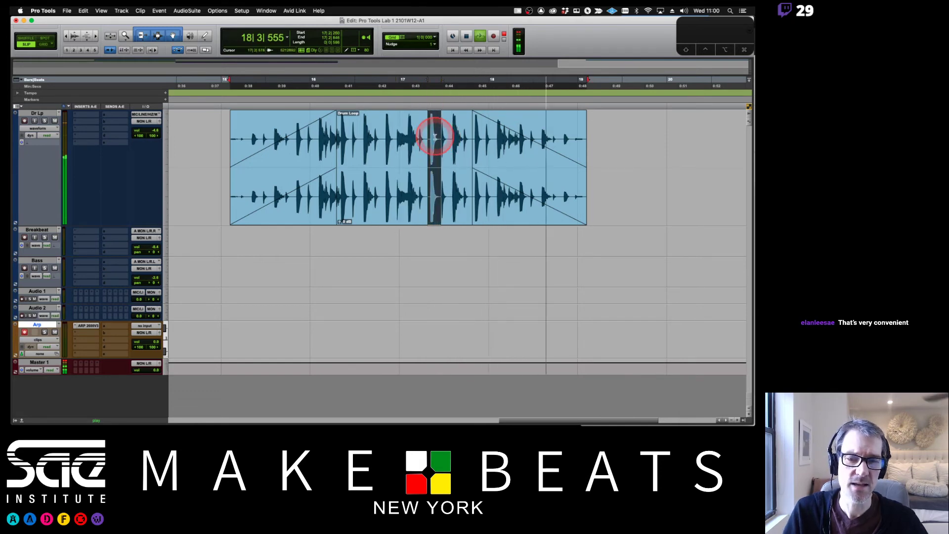
{"action": "key", "text": "Delete"}
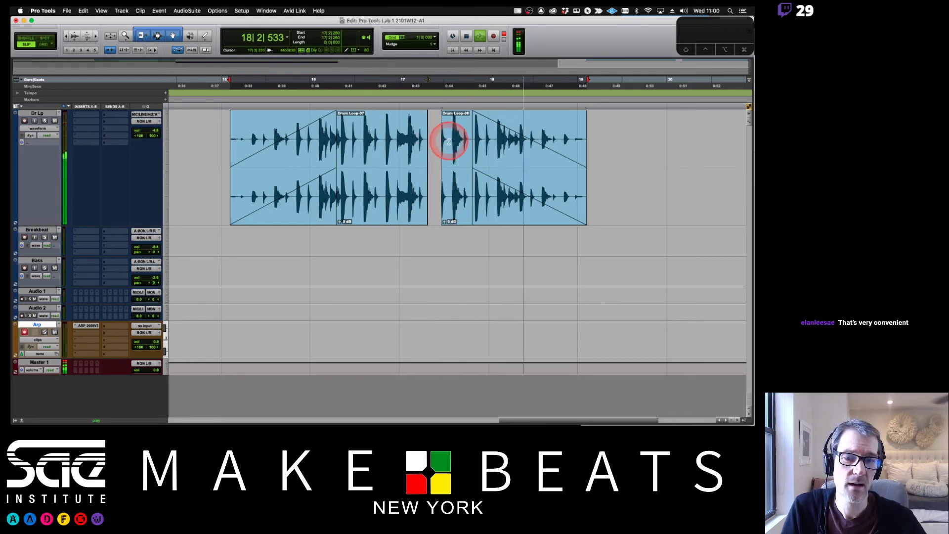
Widen the gap in the drum loop by deleting from about 17|1|853 to 17|3, and stop playback
{"action": "left_click_drag", "start_coordinate": [449, 142], "coordinate": [420, 150]}
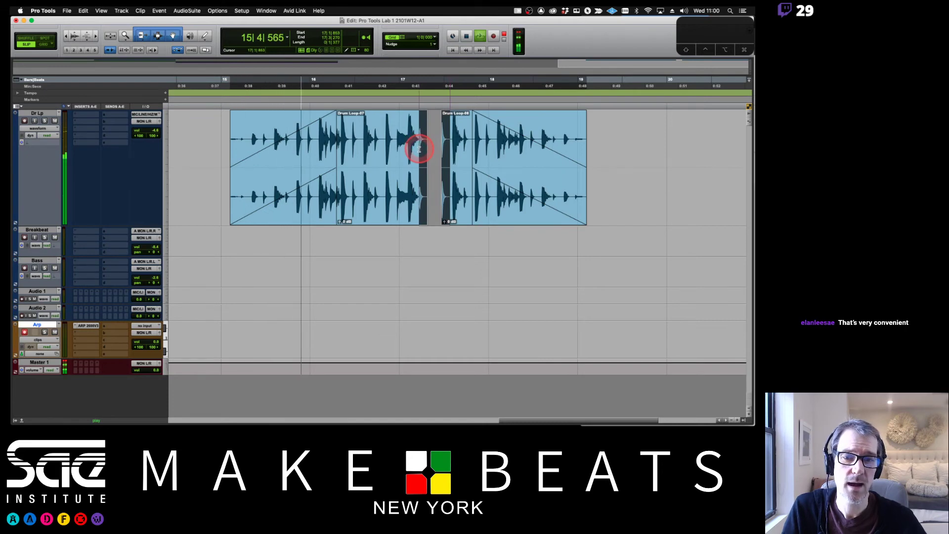
{"action": "key", "text": "Delete"}
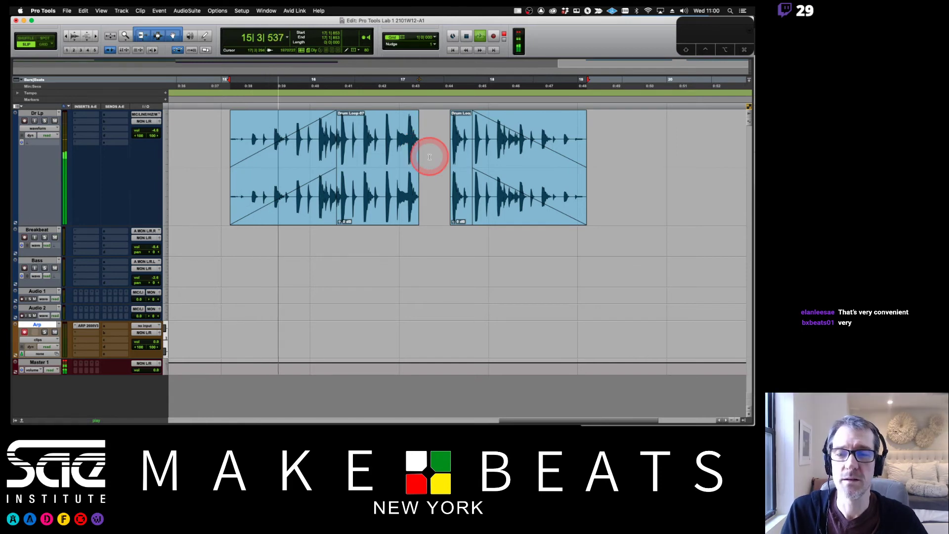
{"action": "key", "text": "space"}
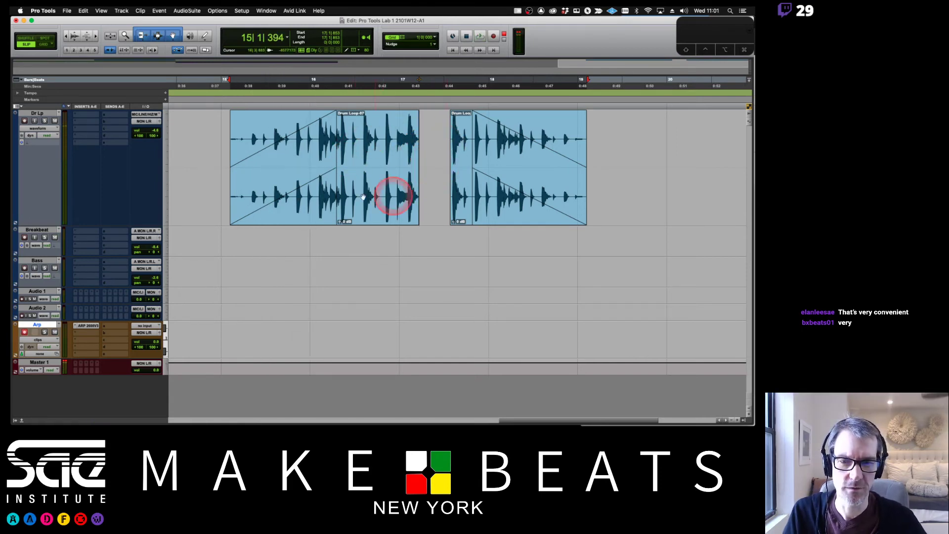
Examine the drum loop's waveform around the gap after bar 17 at closer and wider horizontal zoom levels
{"action": "key", "text": "super+bracketright"}
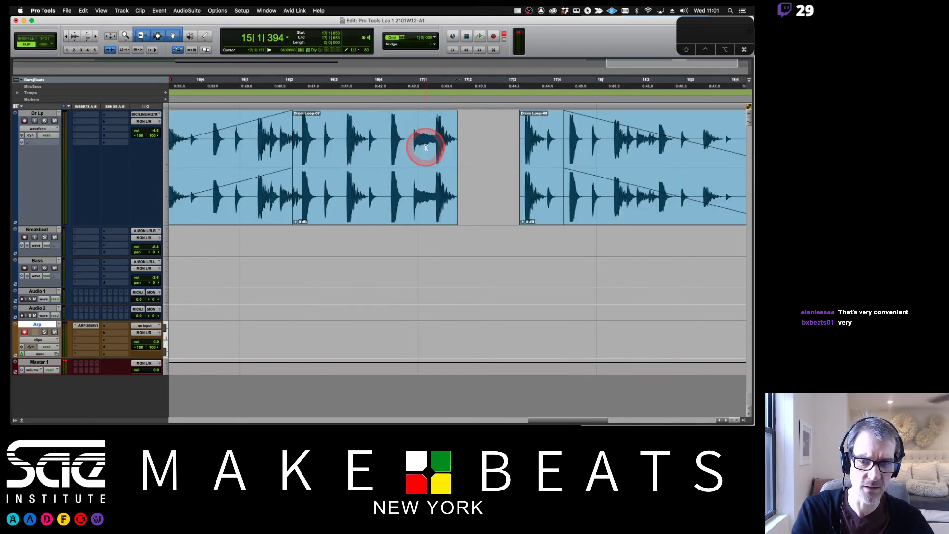
{"action": "key", "text": "super+bracketright"}
{"action": "key", "text": "super+bracketright"}
{"action": "key", "text": "super+bracketleft"}
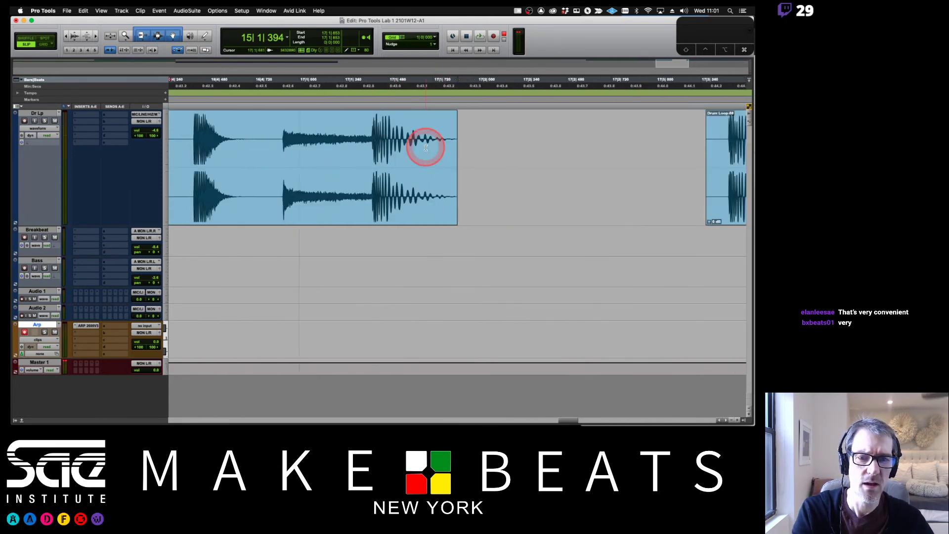
{"action": "key", "text": "super+bracketleft"}
{"action": "key", "text": "super+bracketleft"}
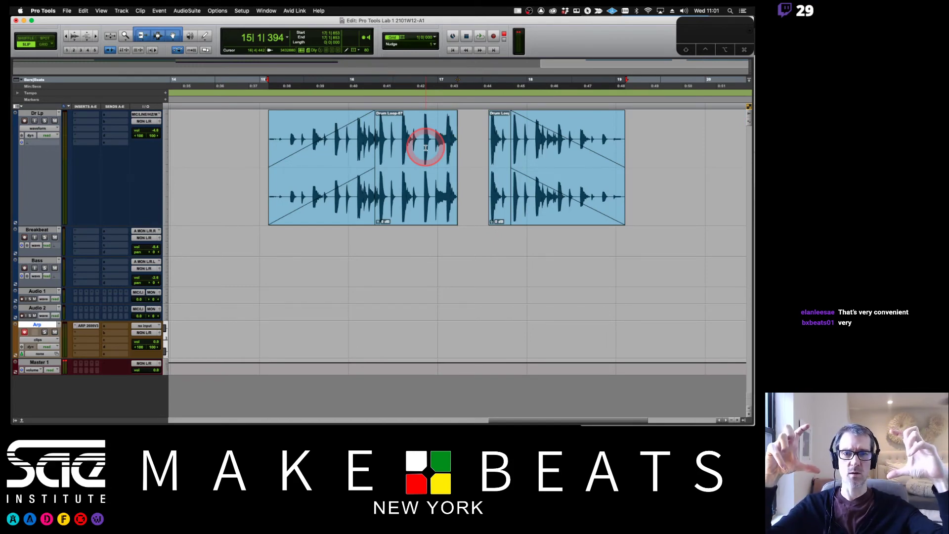
{"action": "key", "text": "super+bracketright"}
{"action": "key", "text": "super+bracketright"}
{"action": "key", "text": "super+bracketleft"}
{"action": "key", "text": "super+bracketleft"}
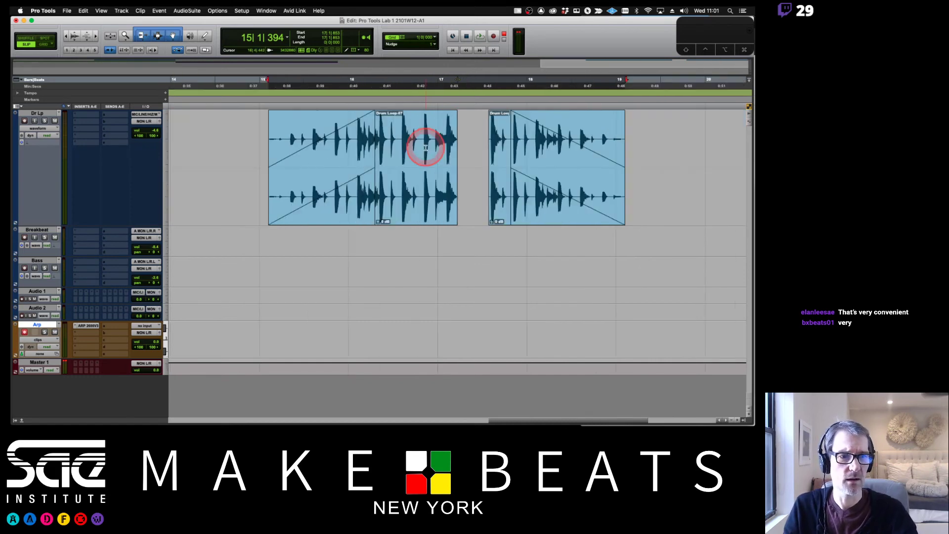
{"action": "left_click", "coordinate": [715, 39]}
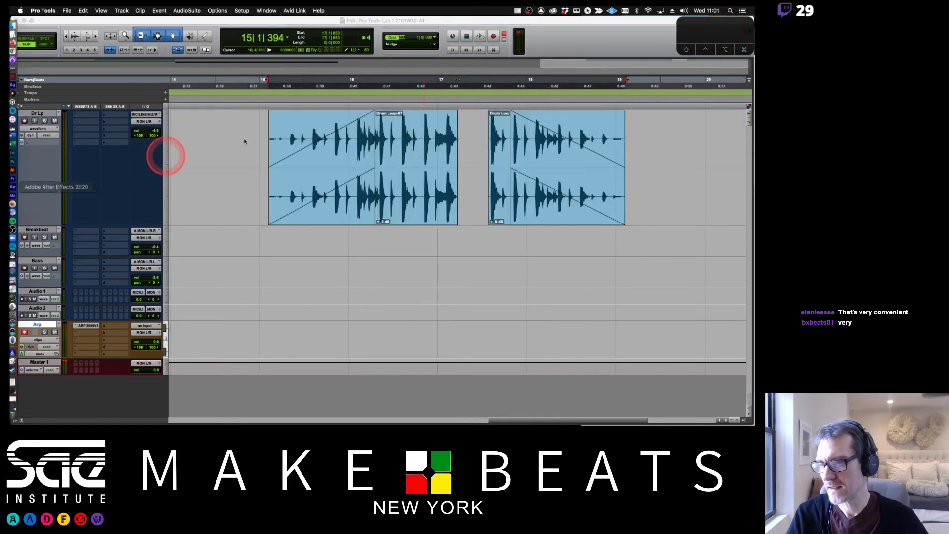
{"action": "mouse_move", "coordinate": [13, 281]}
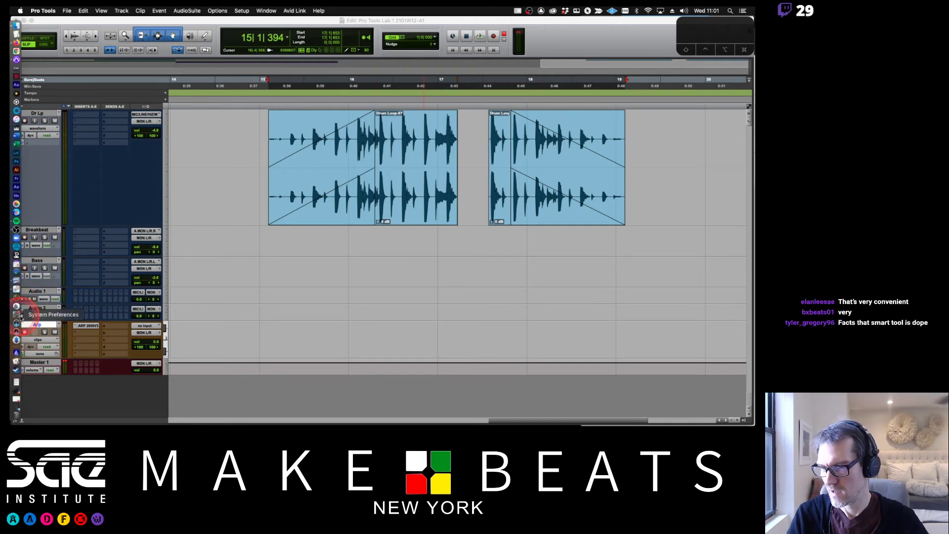
{"action": "left_click", "coordinate": [105, 211]}
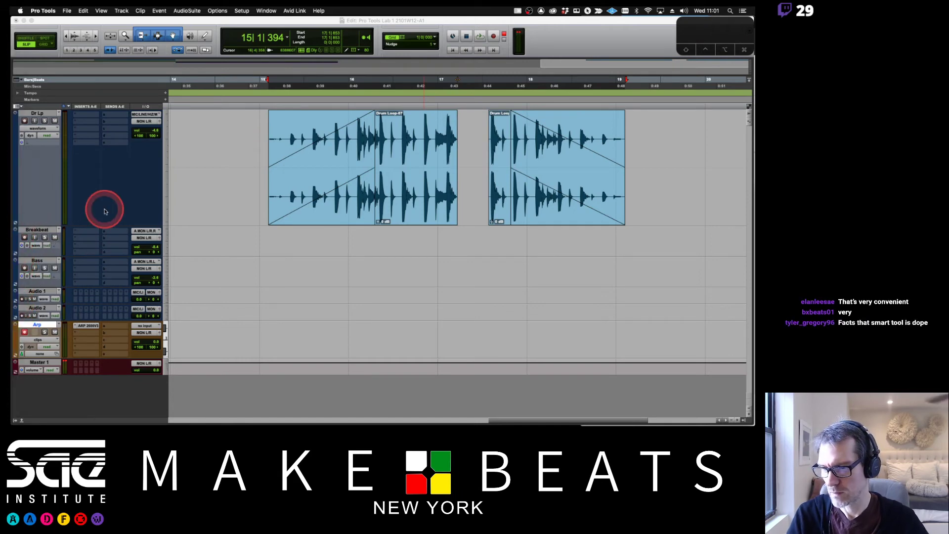
{"action": "key", "text": "super+Tab"}
{"action": "key", "text": "super+Tab"}
{"action": "key", "text": "super+Tab"}
{"action": "key", "text": "super+Tab"}
{"action": "key", "text": "super+Tab"}
{"action": "key", "text": "super+Tab"}
{"action": "key", "text": "super+Tab"}
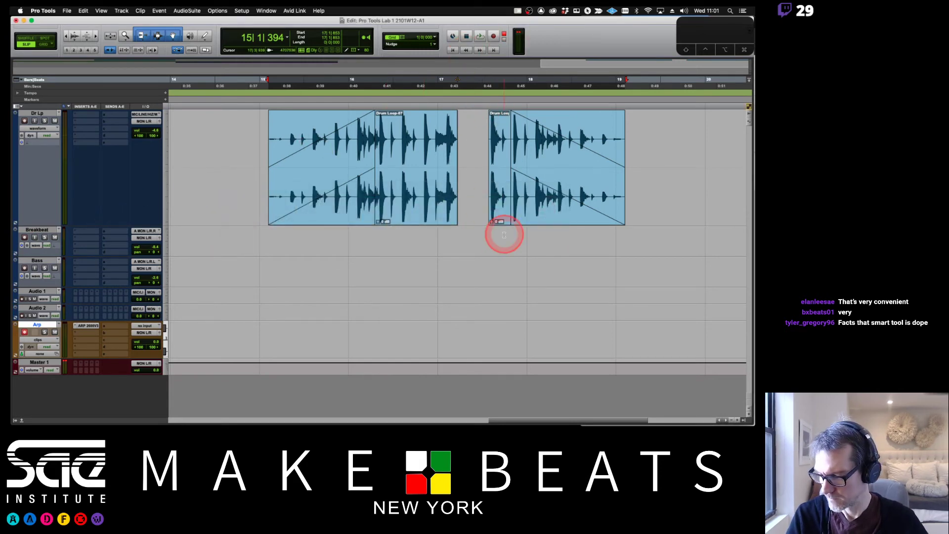
Select and delete all the faded Drum Loop pieces between bars 15 and 19 on the Dr Lp track
{"action": "key", "text": "super+bracketleft"}
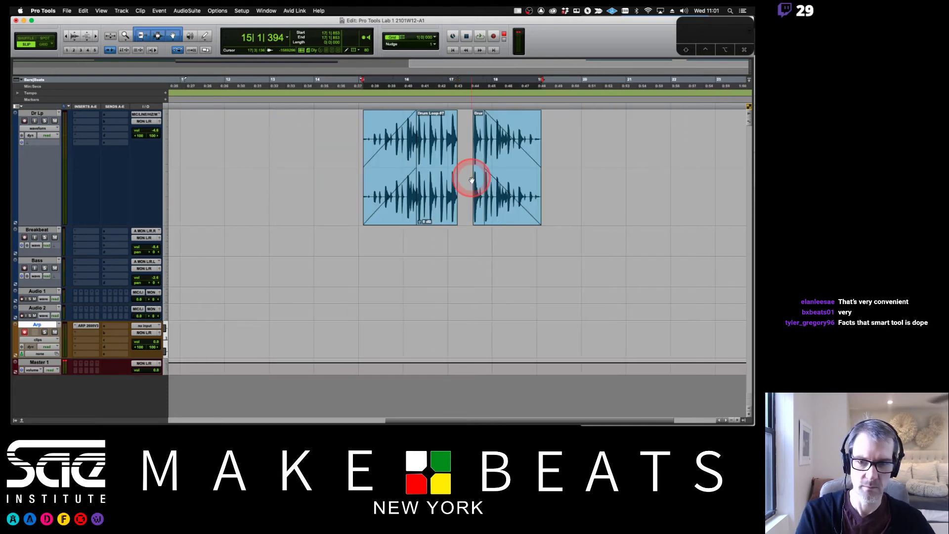
{"action": "left_click_drag", "start_coordinate": [350, 144], "coordinate": [584, 156]}
{"action": "key", "text": "Delete"}
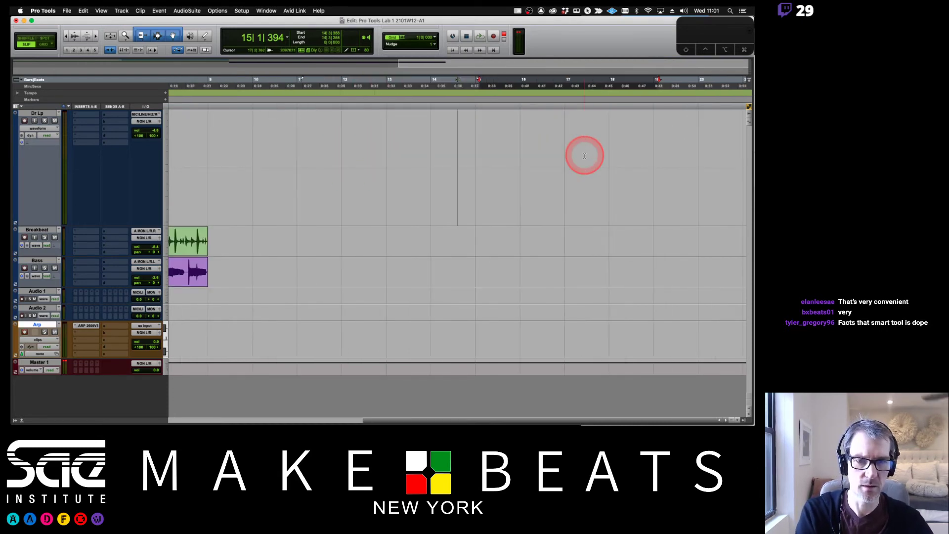
{"action": "scroll", "coordinate": [485, 148], "scroll_direction": "left", "scroll_amount": 10}
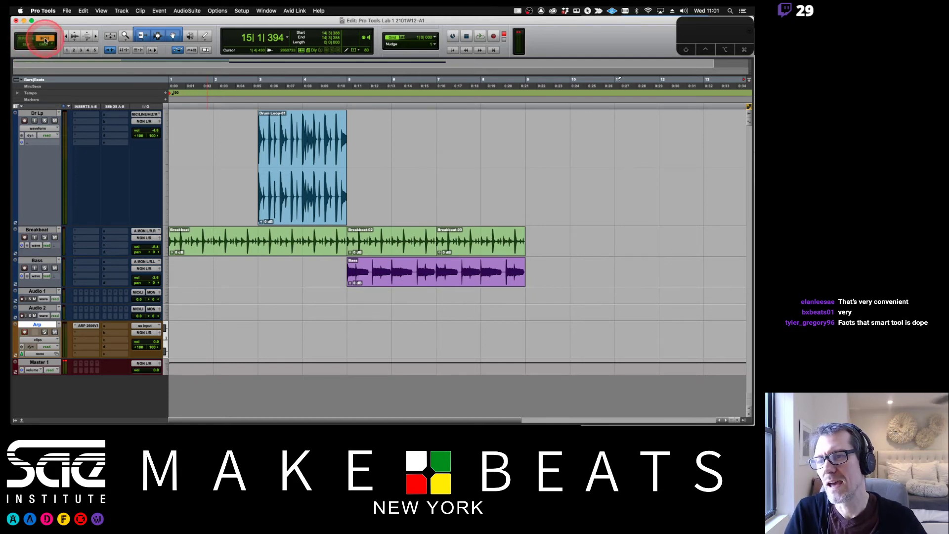
Switch to the PDF notes in Preview and go to page 11 to read the Edit Modes descriptions
{"action": "left_click", "coordinate": [32, 46]}
{"action": "key", "text": "super+Tab"}
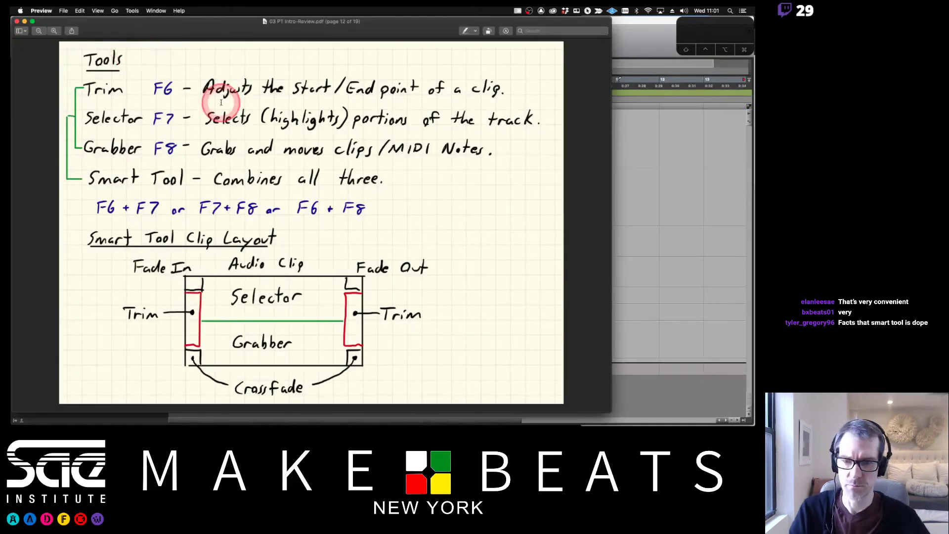
{"action": "key", "text": "Left"}
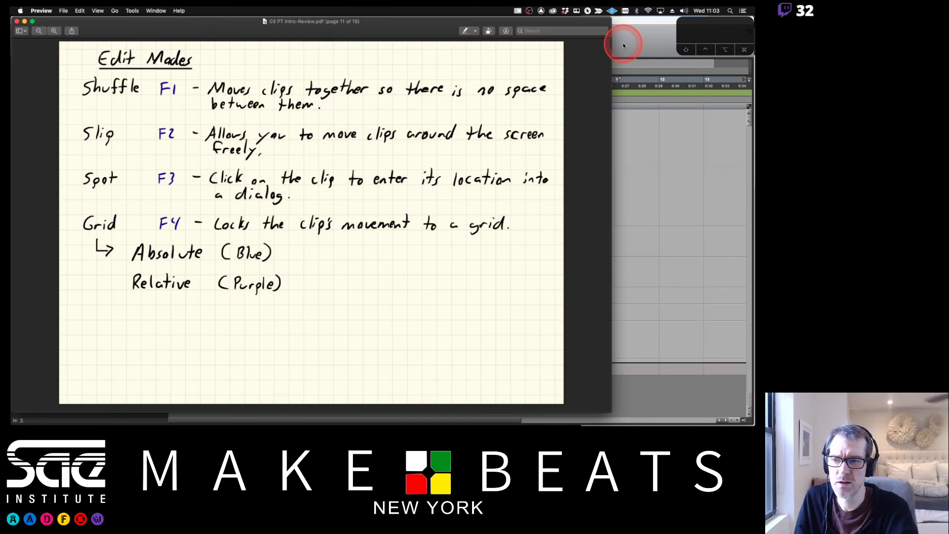
Return to Pro Tools, switch to Grid mode and copy the Drum Loop-01 clip to start at bar 7
{"action": "left_click", "coordinate": [623, 45]}
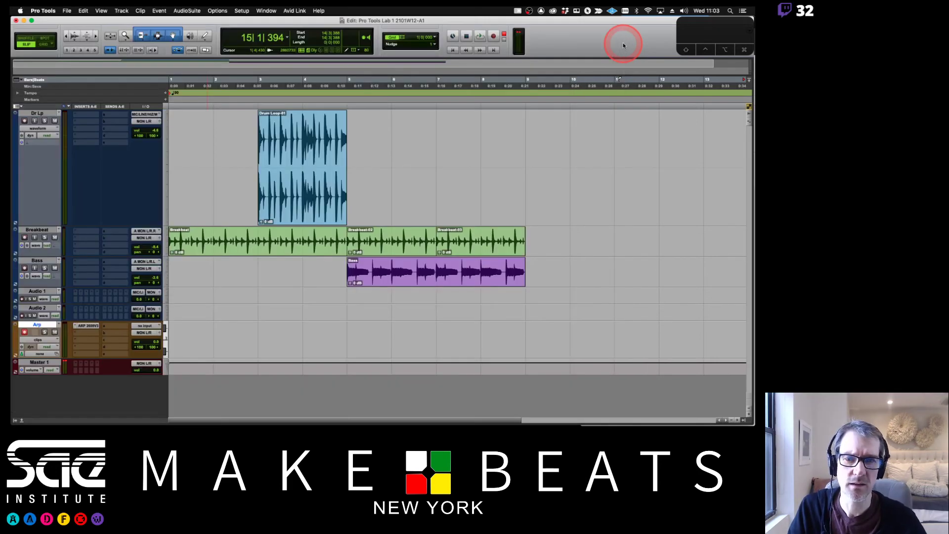
{"action": "left_click", "coordinate": [330, 203]}
{"action": "left_click", "coordinate": [310, 208]}
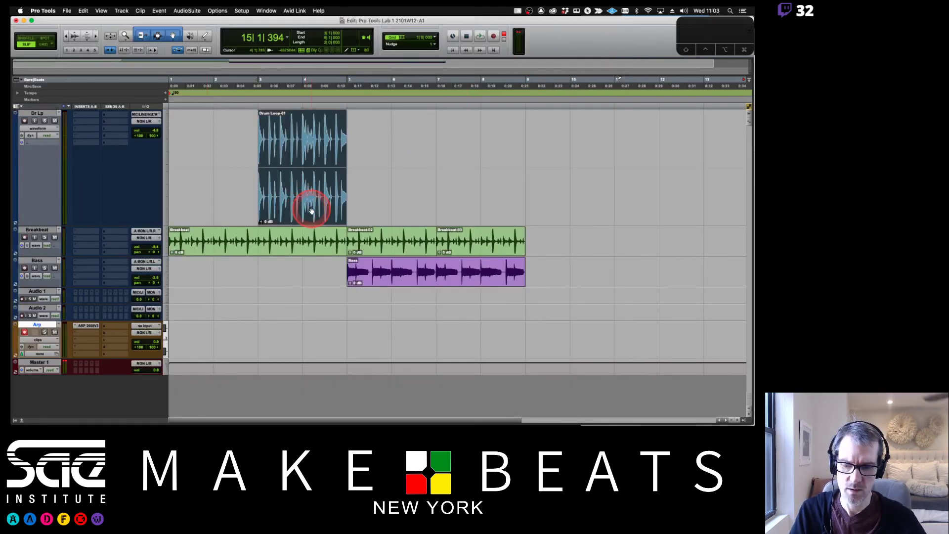
{"action": "key", "text": "F4"}
{"action": "left_click", "coordinate": [313, 212]}
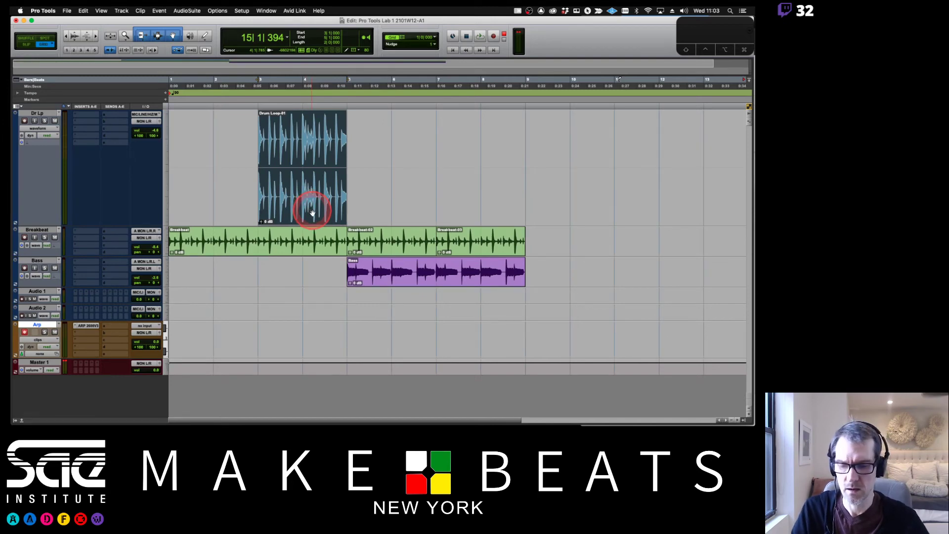
{"action": "left_click_drag", "start_coordinate": [312, 213], "coordinate": [470, 203]}
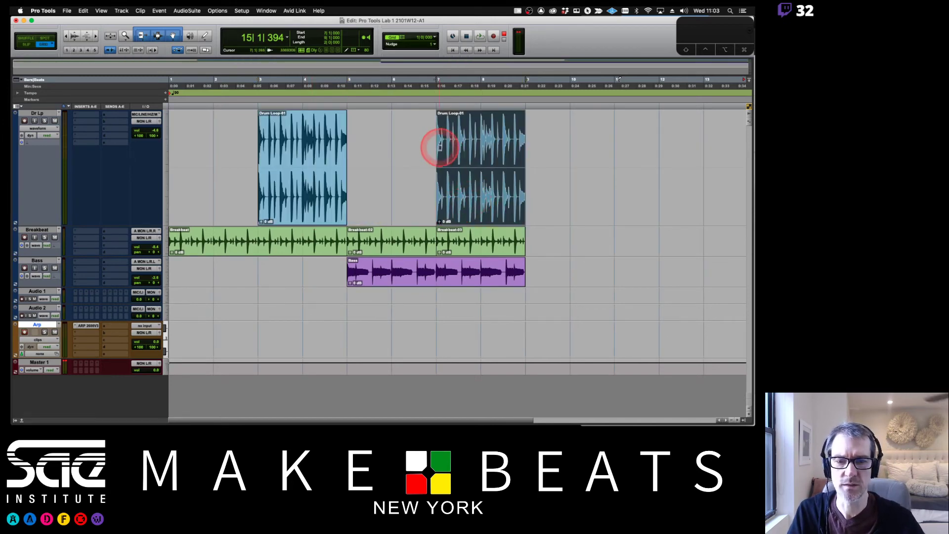
Extend the start of the copied drum loop clip back to bar 5 with the Trim function
{"action": "left_click_drag", "start_coordinate": [437, 148], "coordinate": [322, 159]}
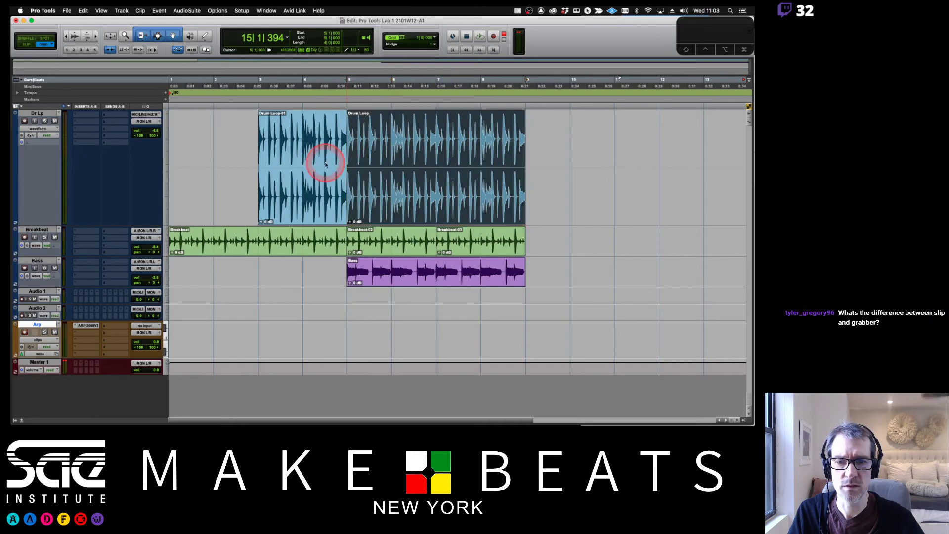
{"action": "left_click", "coordinate": [555, 158]}
{"action": "left_click", "coordinate": [572, 172]}
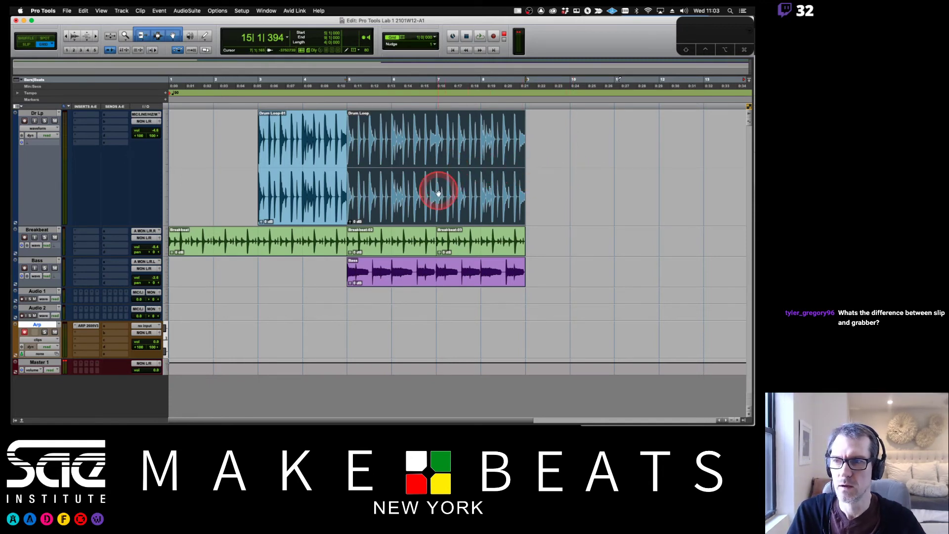
In Slip mode, select a free section of the Drum Loop clip around bar 7, and move the whole clip to bar 6 in Grid mode
{"action": "key", "text": "F2"}
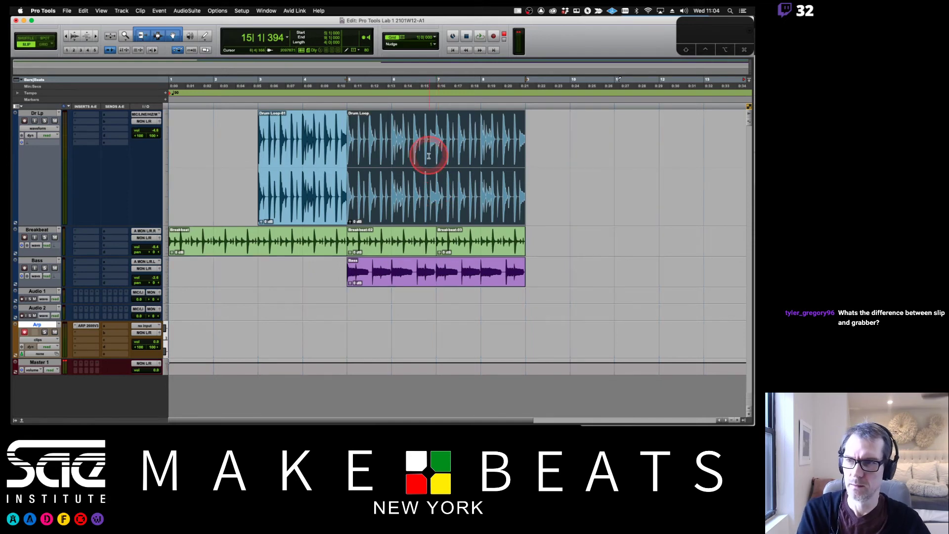
{"action": "left_click_drag", "start_coordinate": [405, 125], "coordinate": [442, 143]}
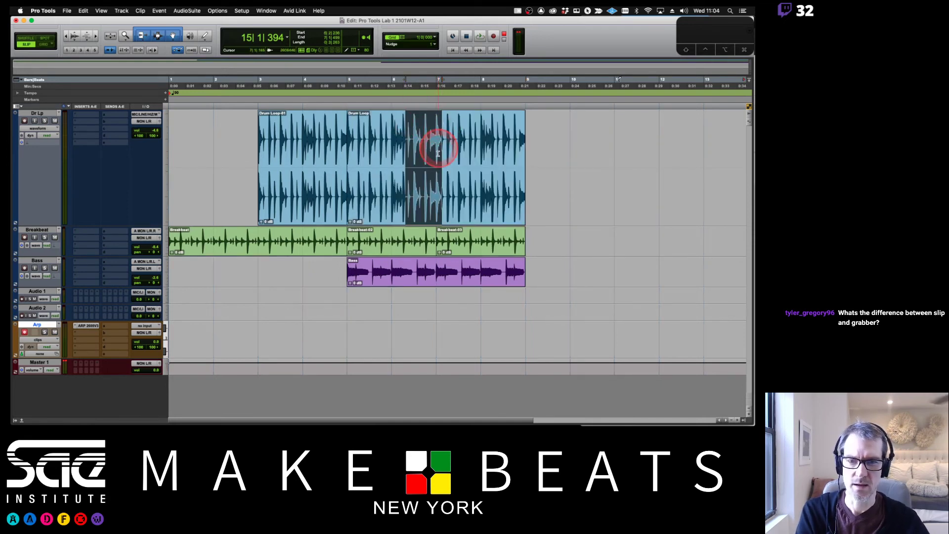
{"action": "left_click", "coordinate": [427, 192]}
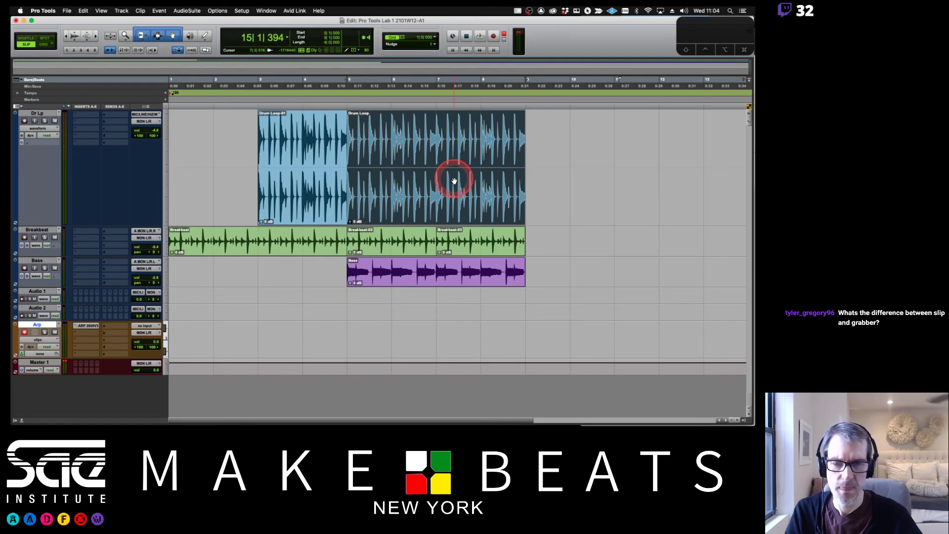
{"action": "left_click_drag", "start_coordinate": [424, 197], "coordinate": [488, 187]}
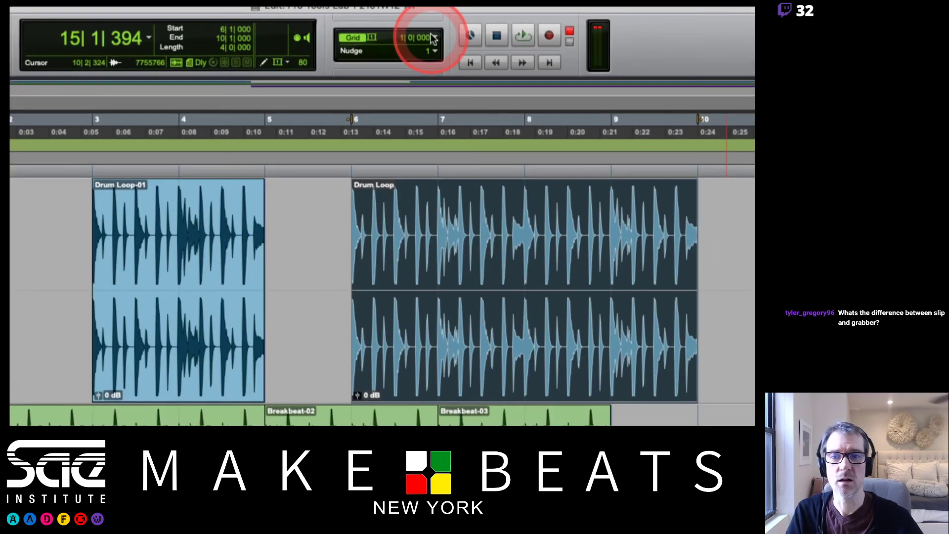
Set the grid value to 1/4 note and move the Drum Loop clip along the grid back to bar 5
{"action": "left_click", "coordinate": [436, 37]}
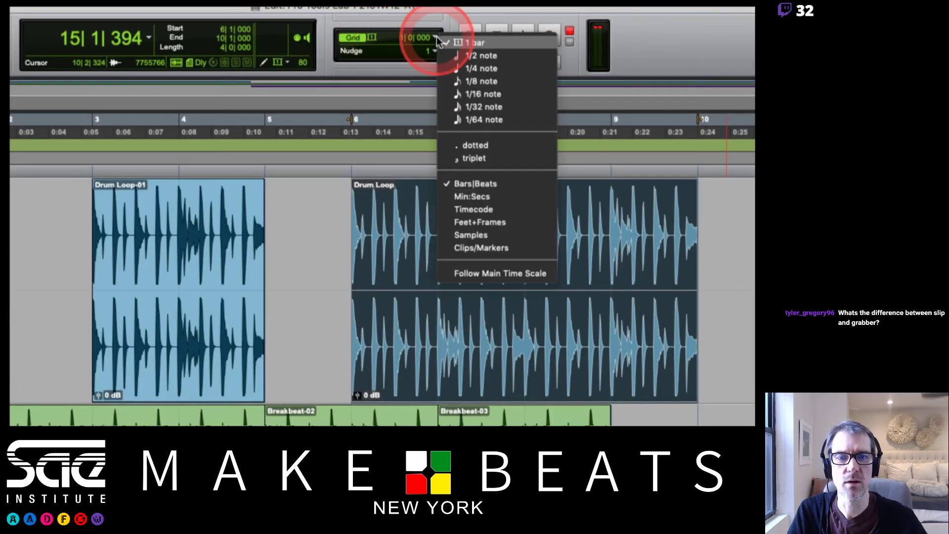
{"action": "left_click", "coordinate": [464, 69]}
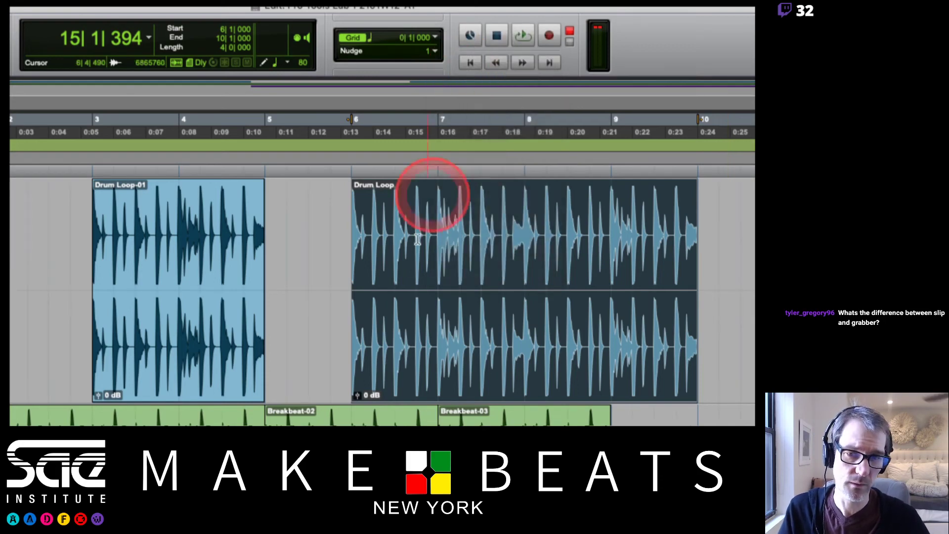
{"action": "left_click_drag", "start_coordinate": [499, 365], "coordinate": [415, 356]}
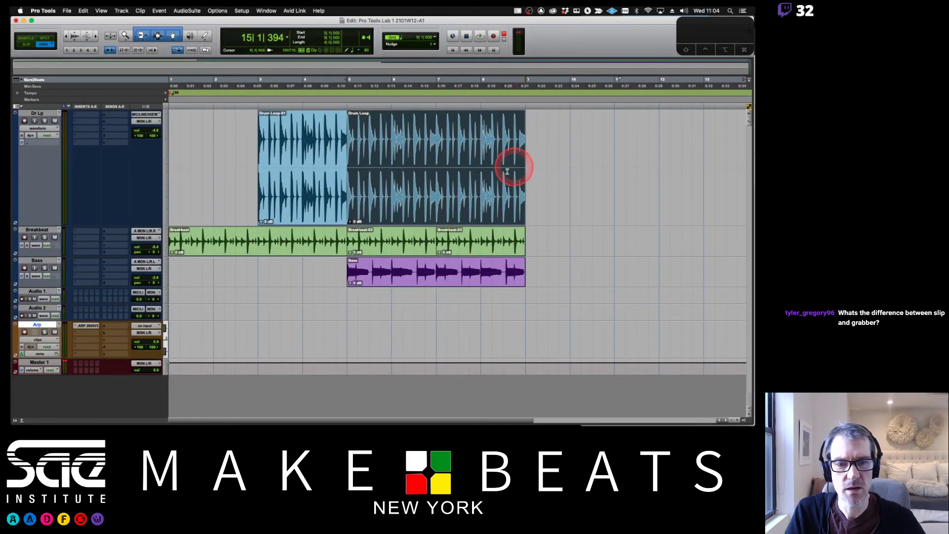
{"action": "left_click_drag", "start_coordinate": [475, 202], "coordinate": [443, 194]}
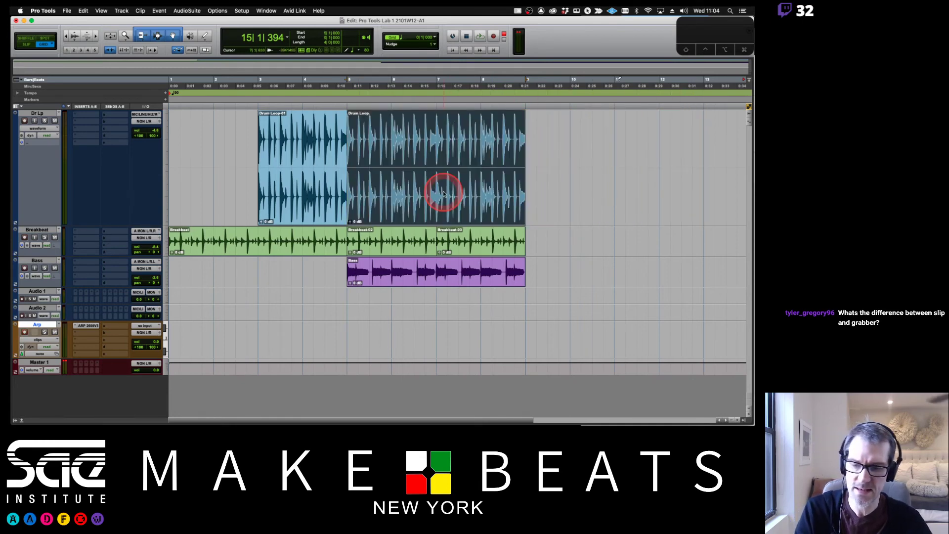
Move the Drum Loop clip freely in Slip mode to about 5|4|564 and 6|2|483, and return it to bar 5 in Grid mode
{"action": "key", "text": "F2"}
{"action": "left_click_drag", "start_coordinate": [446, 204], "coordinate": [488, 201]}
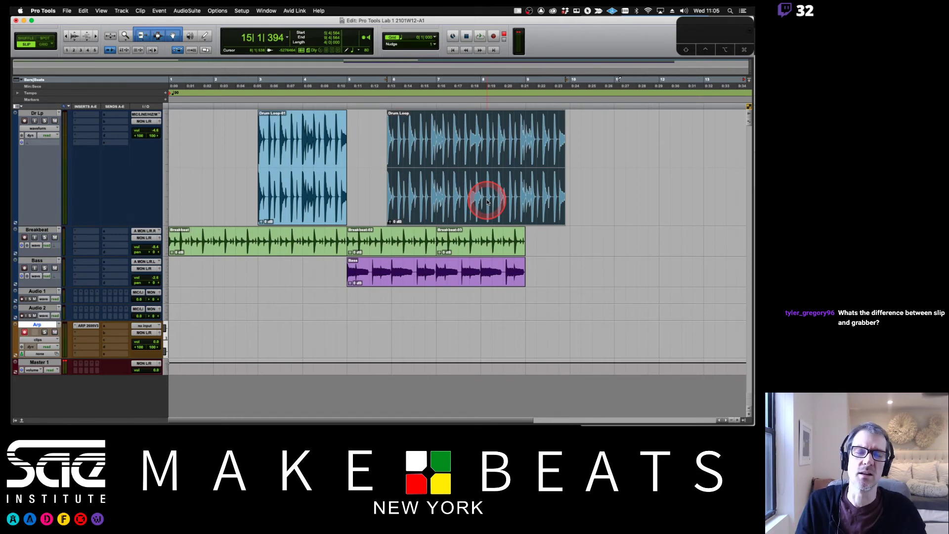
{"action": "mouse_move", "coordinate": [487, 202]}
{"action": "left_mouse_down"}
{"action": "mouse_move", "coordinate": [460, 206]}
{"action": "mouse_move", "coordinate": [483, 219]}
{"action": "mouse_move", "coordinate": [497, 213]}
{"action": "left_mouse_up"}
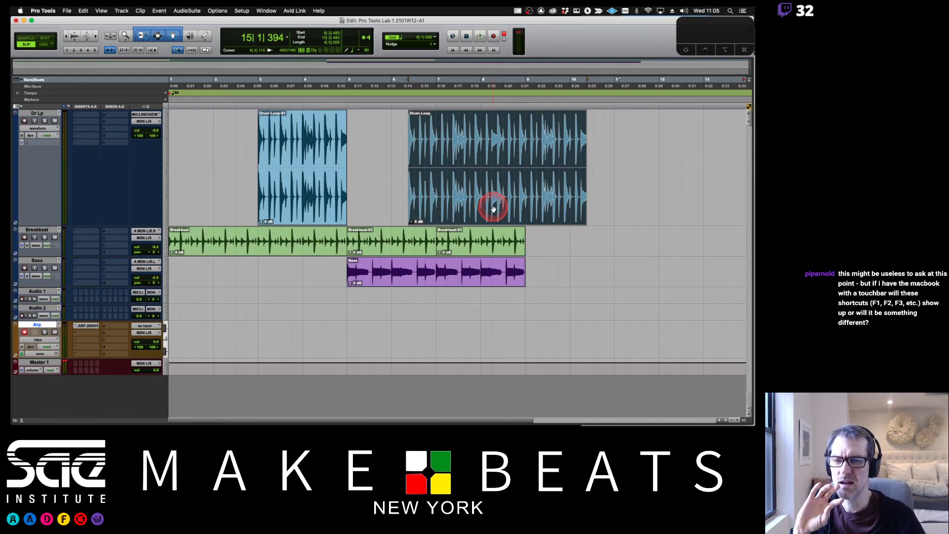
{"action": "left_click_drag", "start_coordinate": [494, 209], "coordinate": [431, 210]}
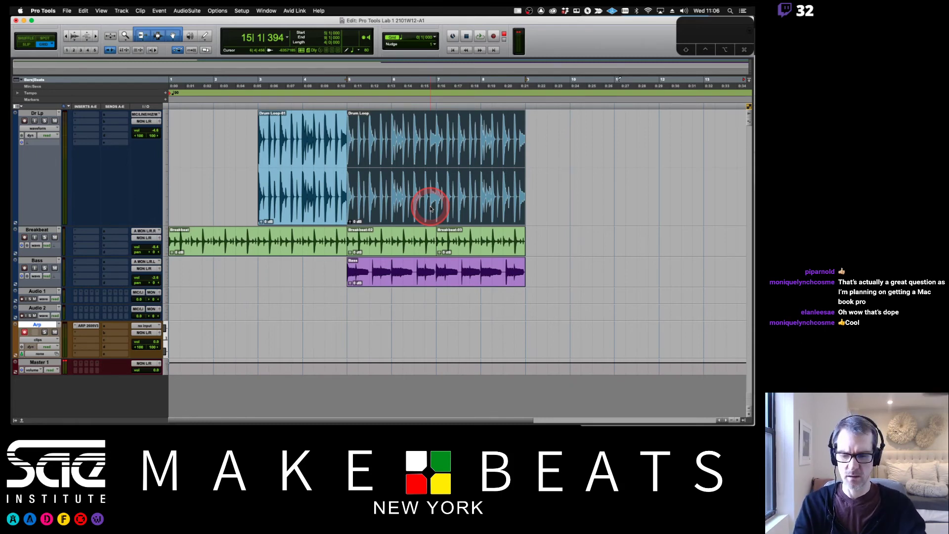
Switch to a blank TextEdit document and enter Zoom as its first line
{"action": "key", "text": "super+Tab"}
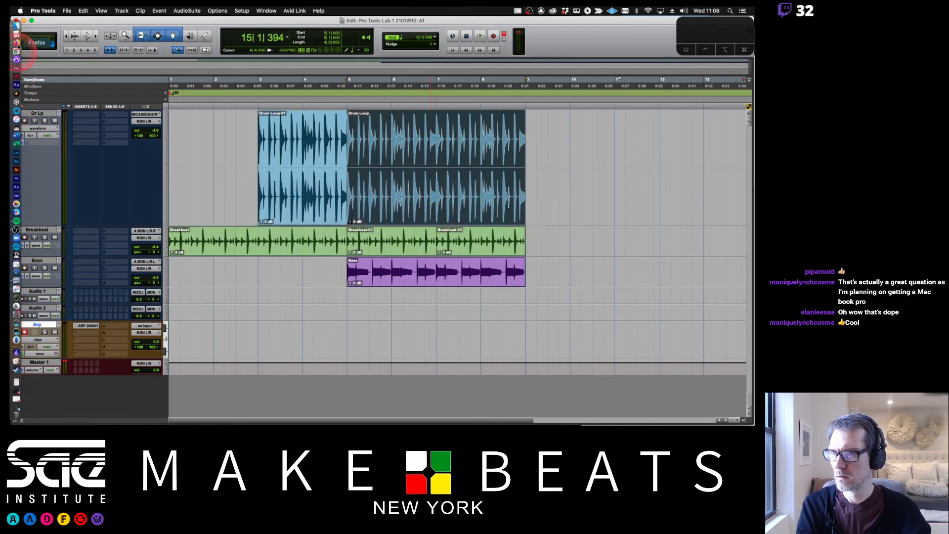
{"action": "left_click", "coordinate": [18, 51]}
{"action": "type", "text": "A"}
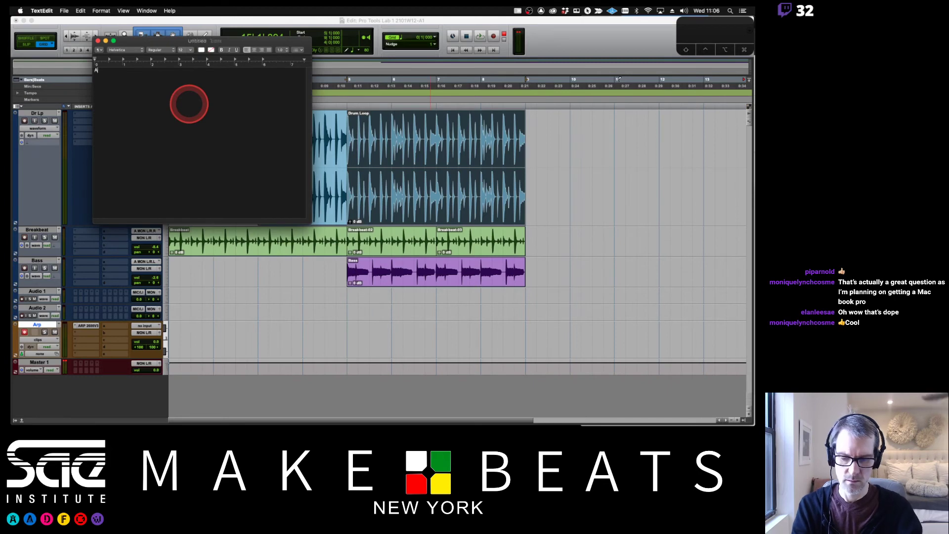
{"action": "type", "text": "bc"}
{"action": "key", "text": "BackSpace"}
{"action": "key", "text": "BackSpace"}
{"action": "key", "text": "BackSpace"}
{"action": "type", "text": "Z"}
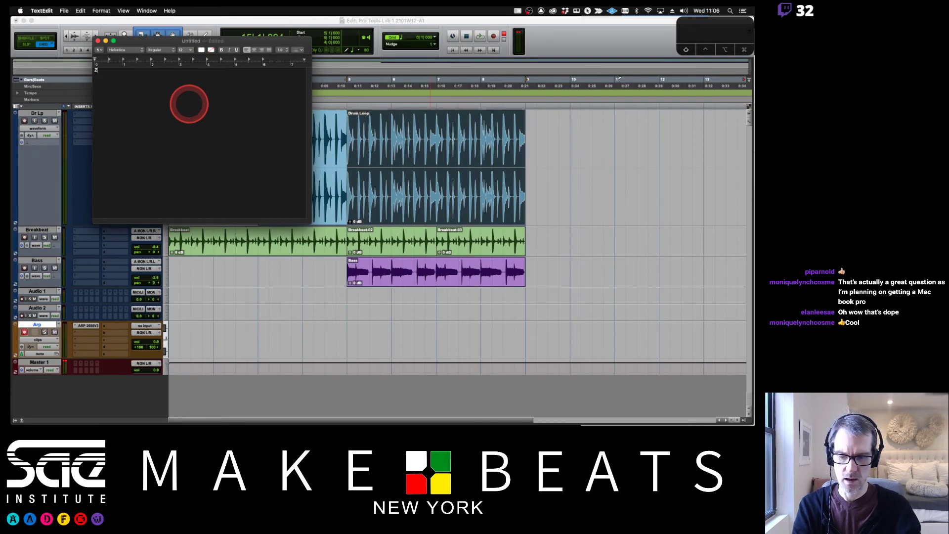
{"action": "type", "text": "oom"}
Add MacBook Pro Touch Bar as a separate line below Zoom in the note
{"action": "key", "text": "Return"}
{"action": "type", "text": "Macp"}
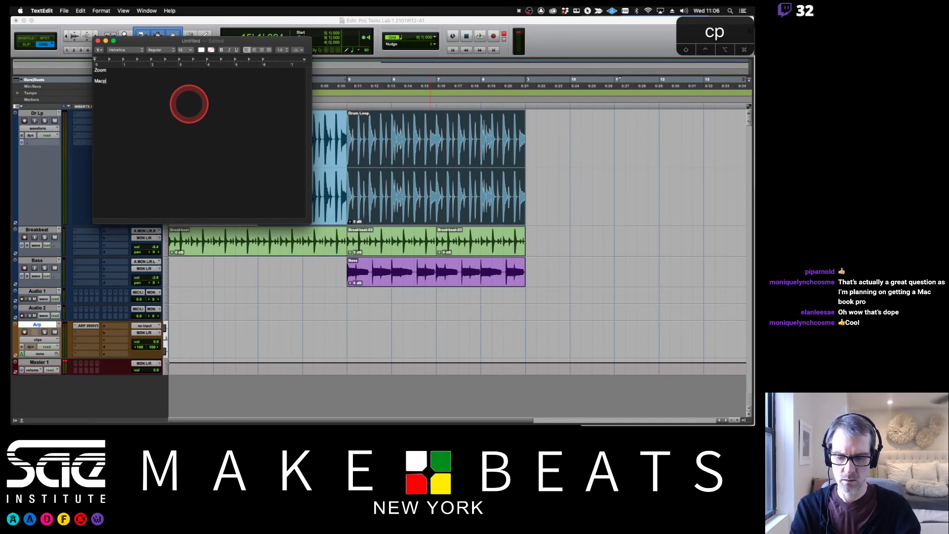
{"action": "key", "text": "BackSpace"}
{"action": "type", "text": "b"}
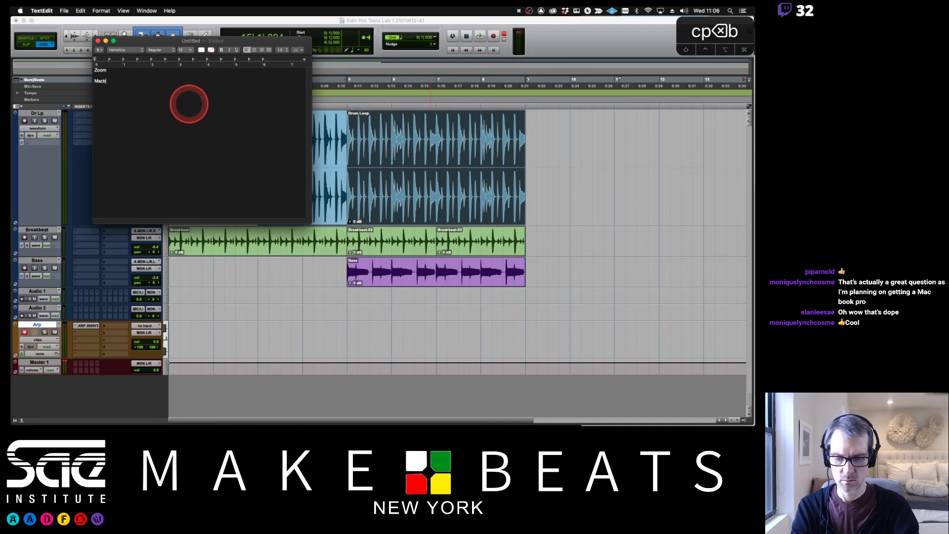
{"action": "key", "text": "BackSpace"}
{"action": "type", "text": "Book Pro "}
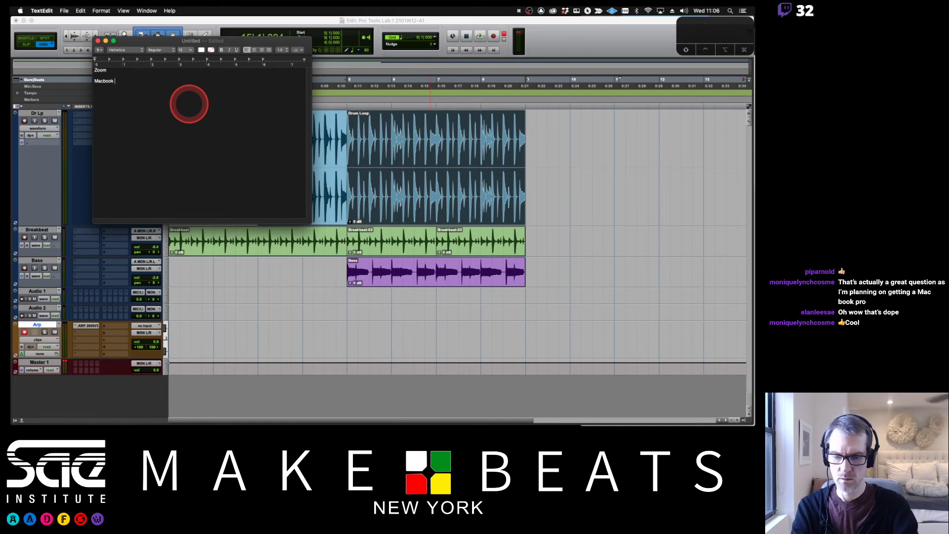
{"action": "type", "text": "Touch Bar"}
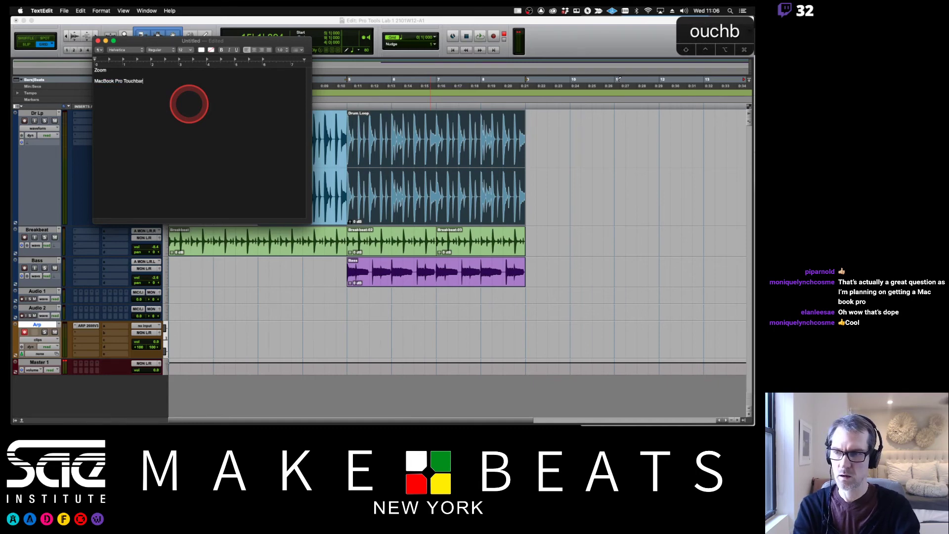
Add PT Edu pricing to the note as a separate line below MacBook Pro Touch Bar
{"action": "key", "text": "Return"}
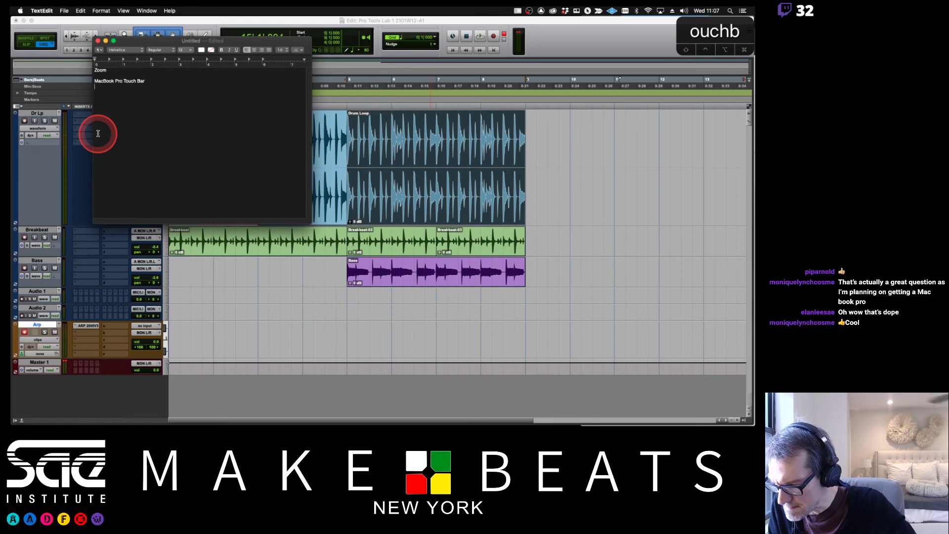
{"action": "key", "text": "Return"}
{"action": "key", "text": "Return"}
{"action": "type", "text": "PT"}
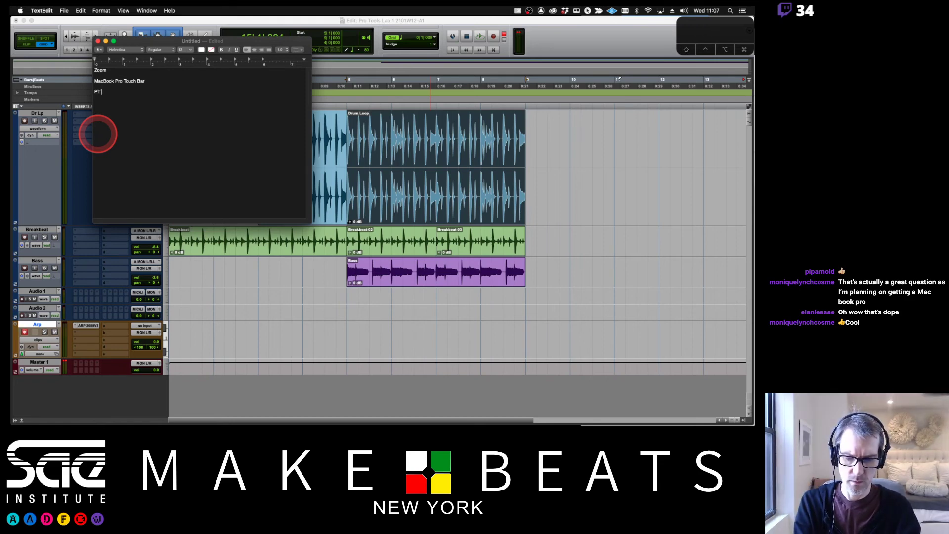
{"action": "type", "text": " Edu d"}
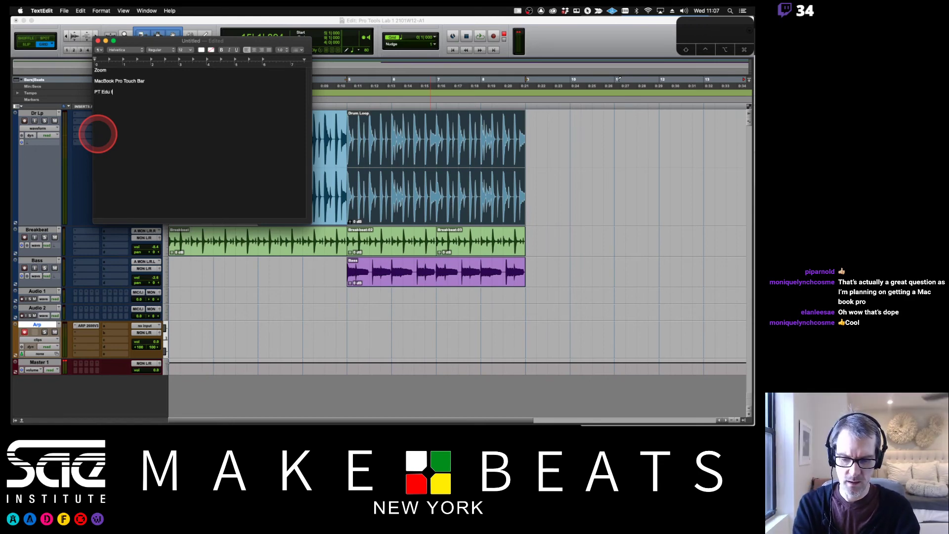
{"action": "type", "text": "iscount"}
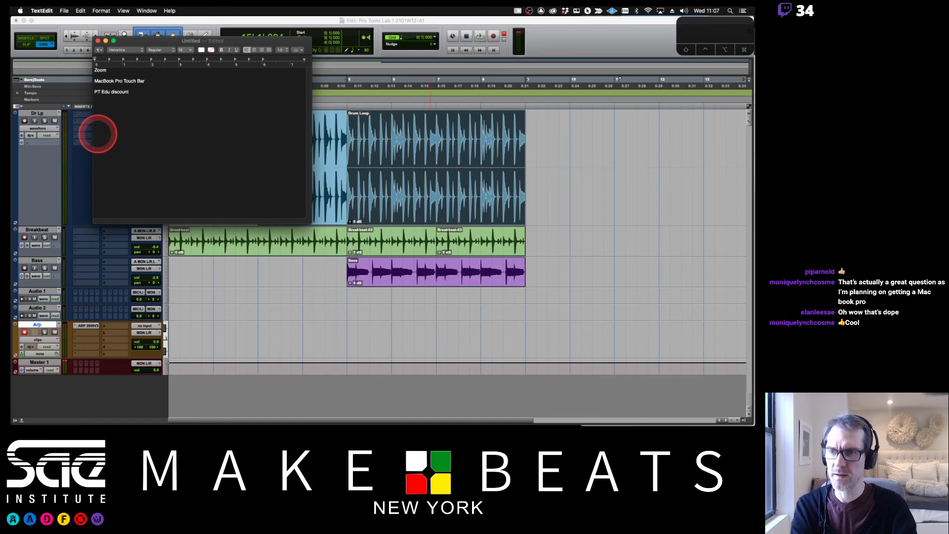
{"action": "key", "text": "BackSpace"}
{"action": "key", "text": "BackSpace"}
{"action": "key", "text": "BackSpace"}
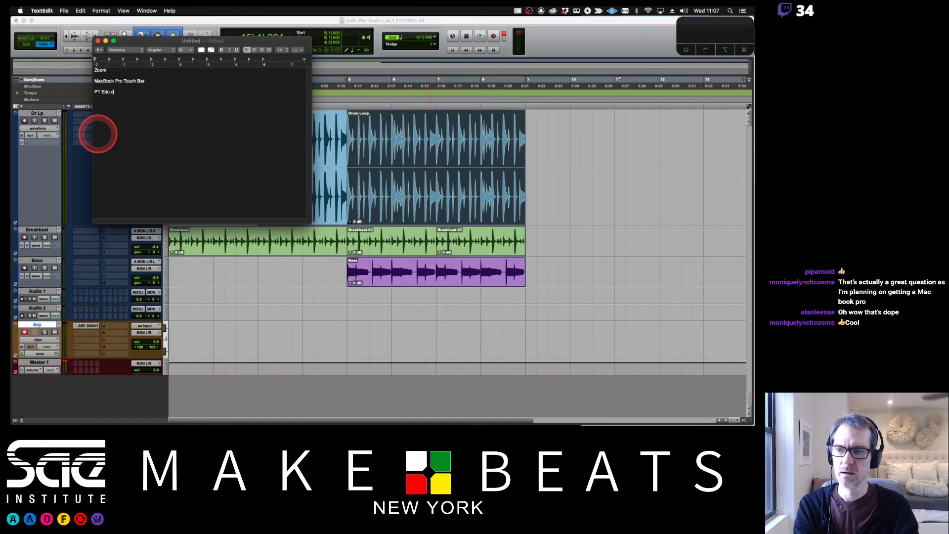
{"action": "type", "text": "pricing"}
{"action": "key", "text": "Return"}
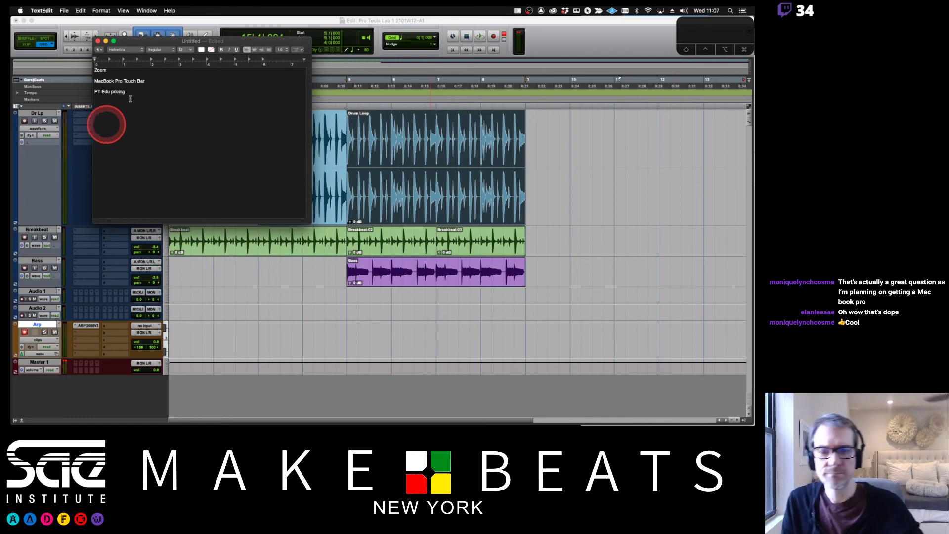
Switch back to Pro Tools and duplicate the Drum Loop clip at bar 5 twice
{"action": "mouse_move", "coordinate": [755, 9]}
{"action": "left_click", "coordinate": [608, 29]}
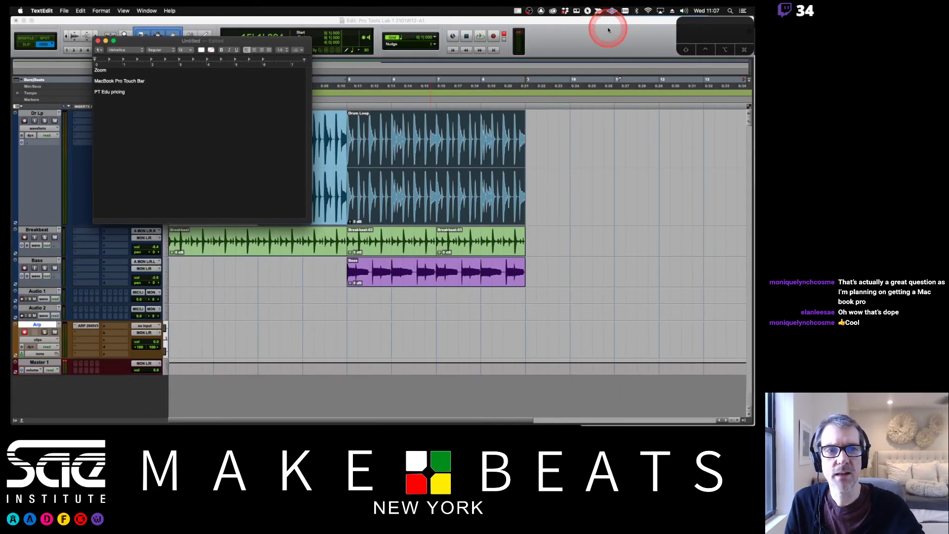
{"action": "left_click", "coordinate": [609, 29]}
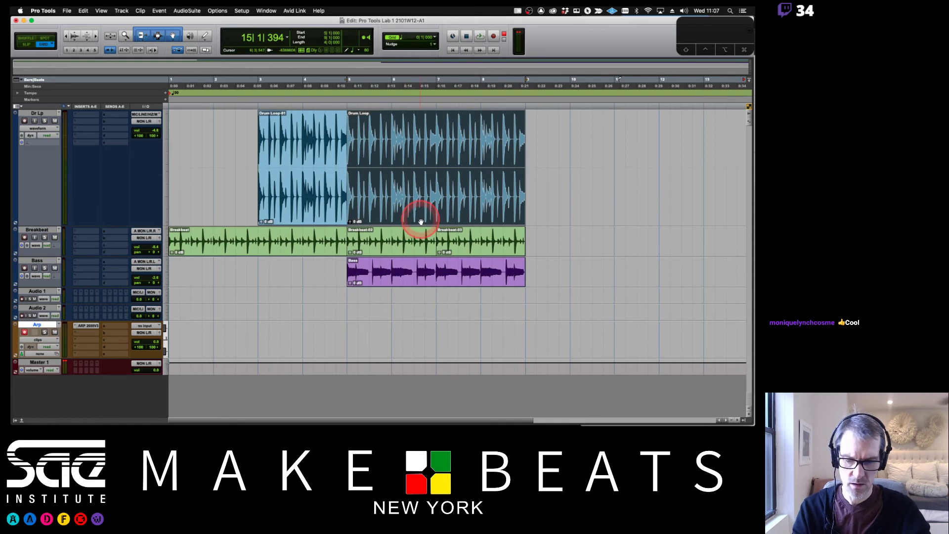
{"action": "key", "text": "super+d"}
{"action": "key", "text": "super+d"}
{"action": "key", "text": "super+bracketleft"}
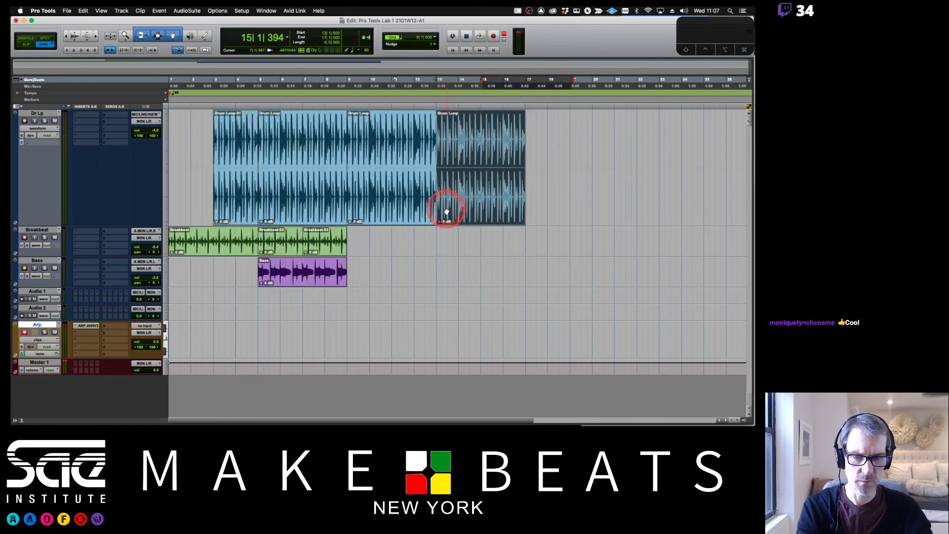
Move all three Drum Loop clips together along the grid so the first starts at bar 10, and deselect them
{"action": "left_click", "coordinate": [319, 207], "text": "shift"}
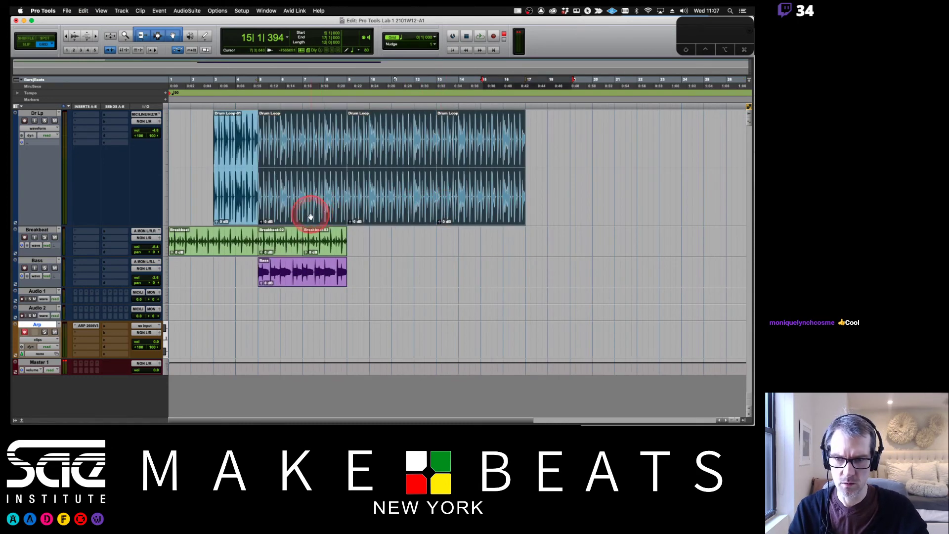
{"action": "left_click_drag", "start_coordinate": [307, 212], "coordinate": [420, 212]}
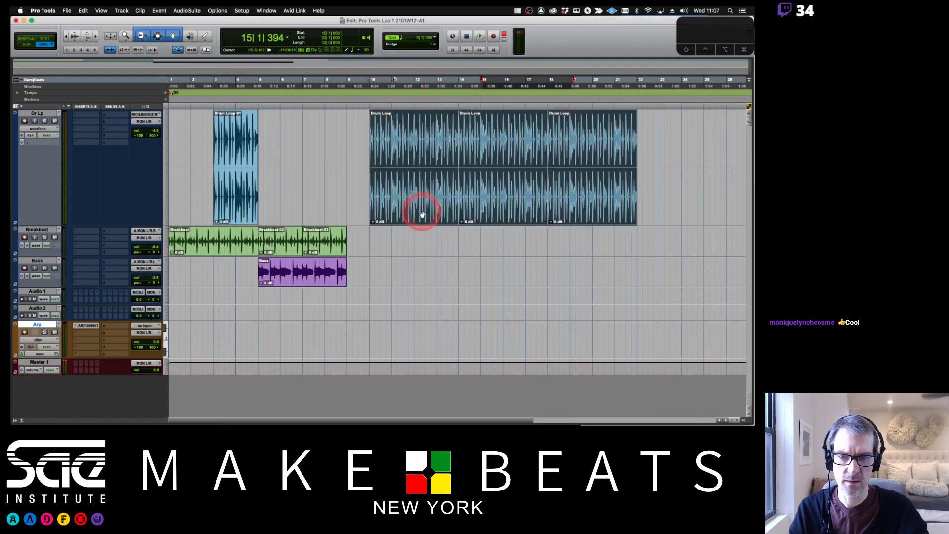
{"action": "left_click", "coordinate": [290, 156]}
Open the Color Palette and colour the Drum Loop clip at bar 14 red and the one at bar 18 yellow
{"action": "left_click", "coordinate": [516, 218]}
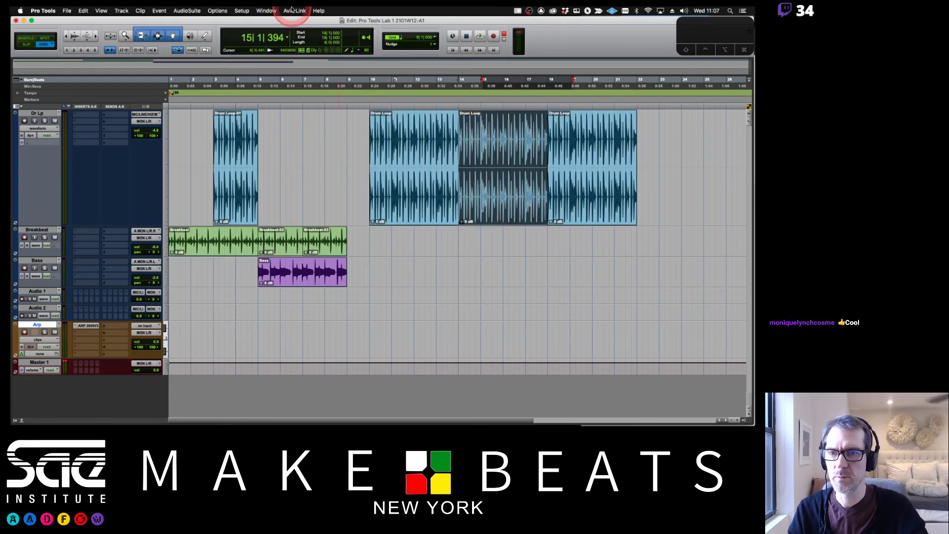
{"action": "left_click", "coordinate": [266, 11]}
{"action": "left_click", "coordinate": [273, 183]}
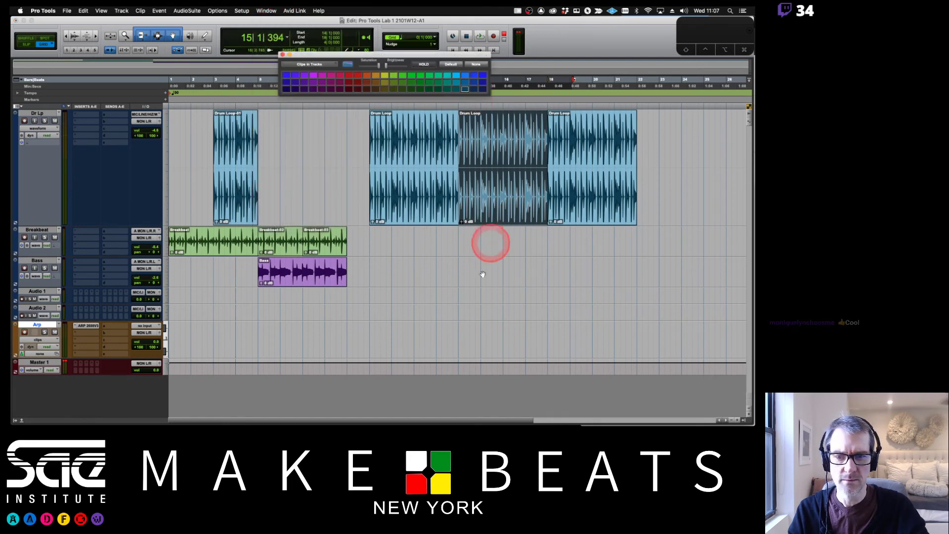
{"action": "left_click_drag", "start_coordinate": [394, 56], "coordinate": [493, 256]}
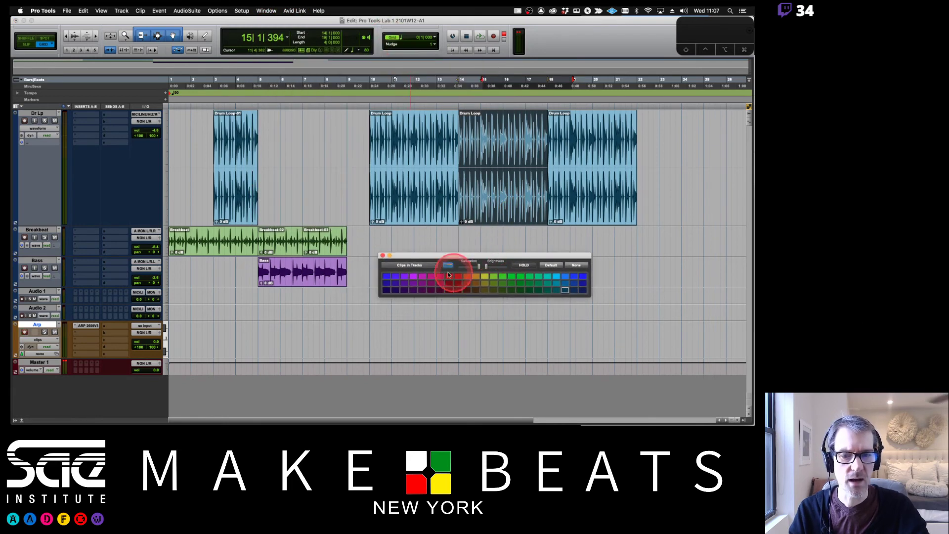
{"action": "left_click", "coordinate": [449, 275]}
{"action": "left_click", "coordinate": [583, 205]}
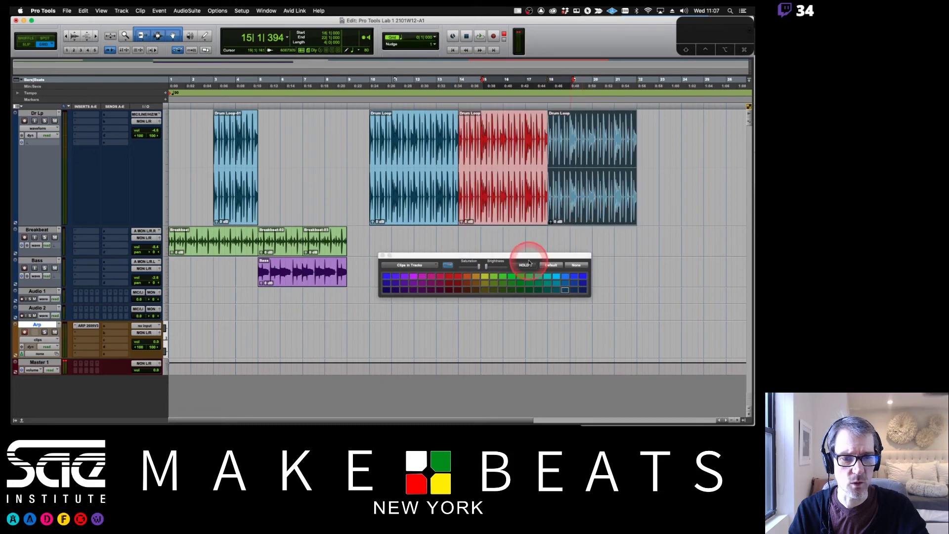
{"action": "left_click", "coordinate": [487, 280]}
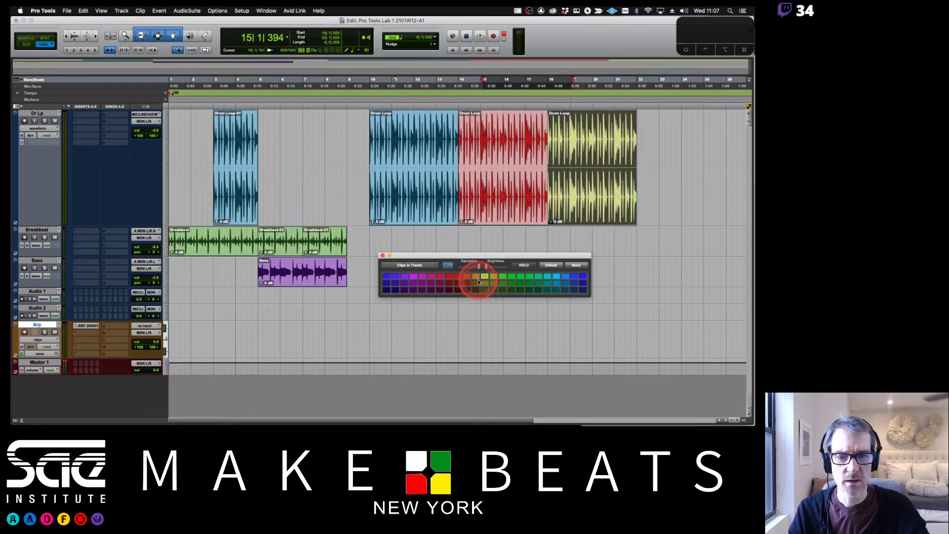
Place the edit cursor at bar 10, at the start of the blue Drum Loop clip
{"action": "left_click", "coordinate": [428, 209]}
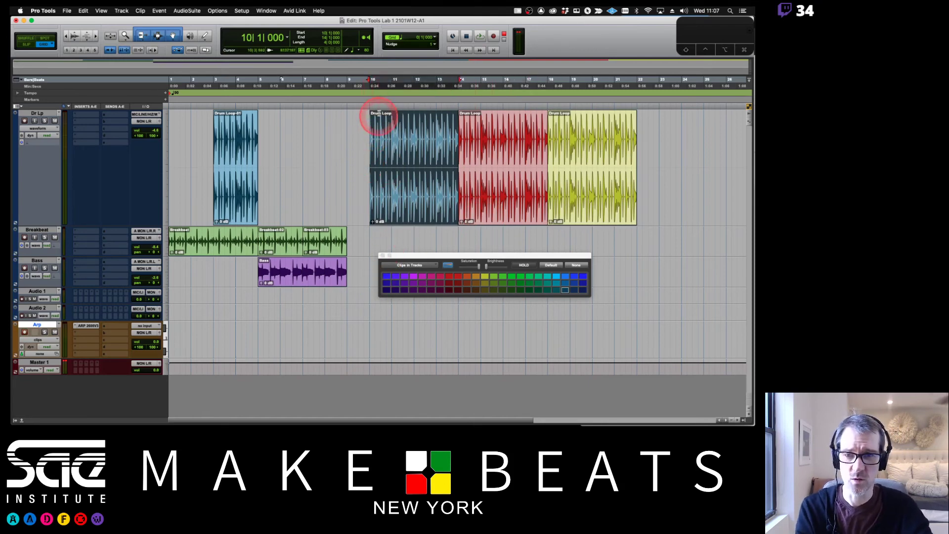
{"action": "left_click", "coordinate": [367, 88]}
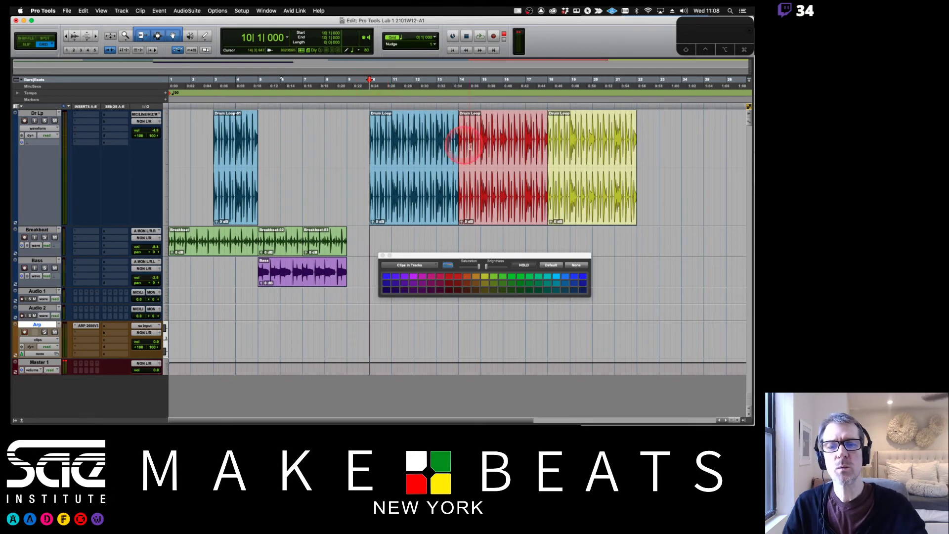
{"action": "left_click", "coordinate": [442, 185]}
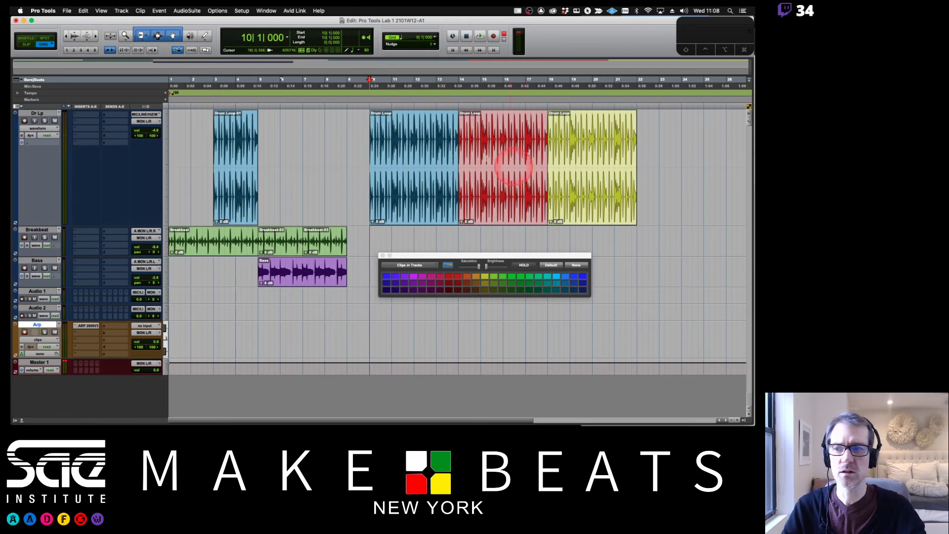
{"action": "left_click", "coordinate": [378, 134]}
{"action": "left_click", "coordinate": [514, 154]}
Change the edit mode from Grid to Shuffle
{"action": "key", "text": "F1"}
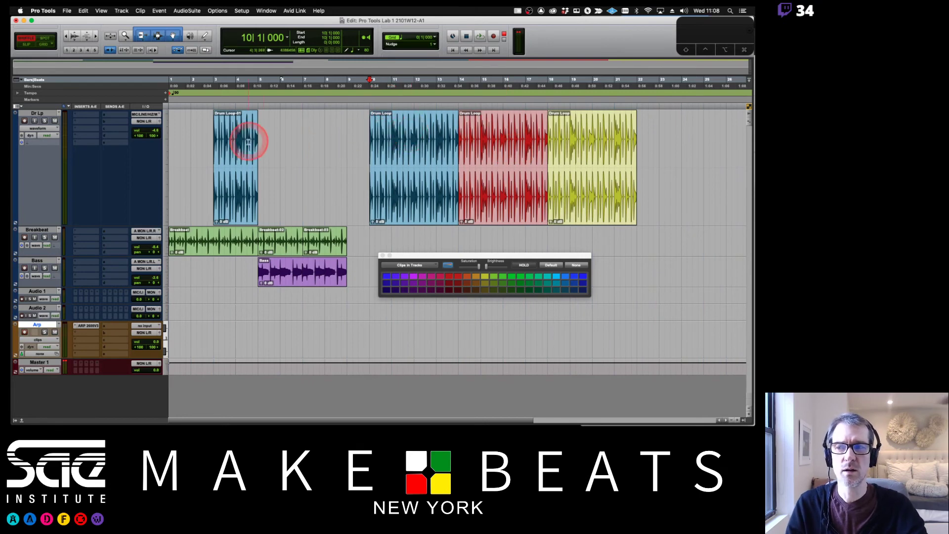
{"action": "left_click", "coordinate": [33, 39]}
{"action": "left_click", "coordinate": [502, 200]}
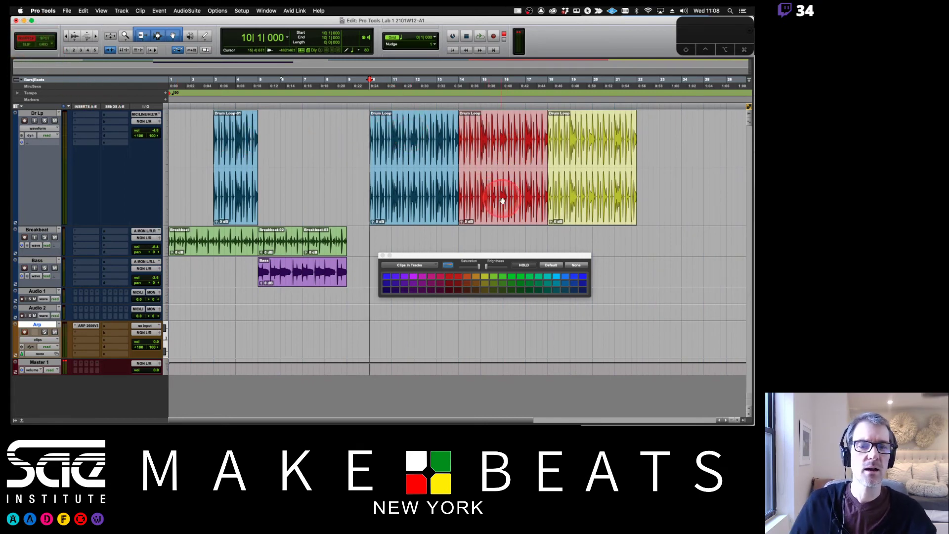
Close the Color Palette, delete the red Drum Loop clip in Shuffle mode and undo the deletion
{"action": "left_click", "coordinate": [499, 207]}
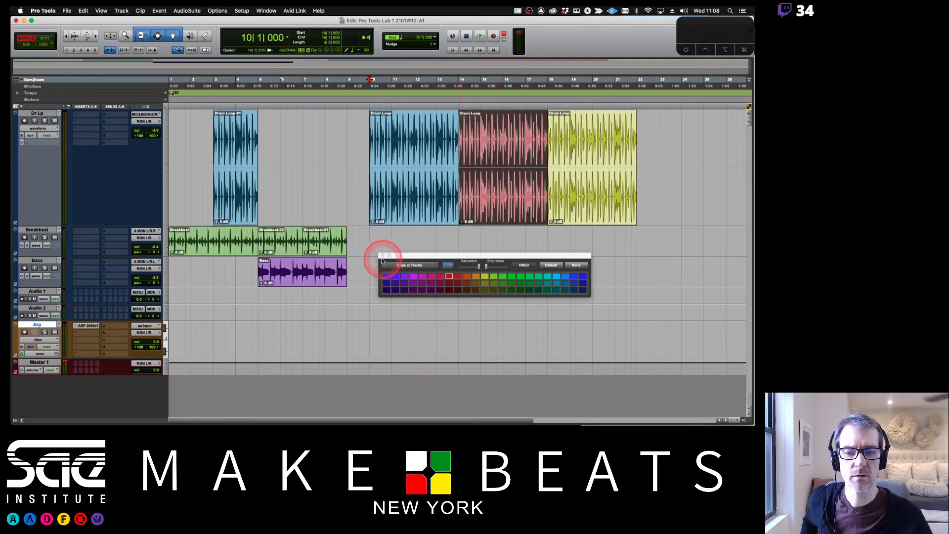
{"action": "left_click", "coordinate": [382, 257]}
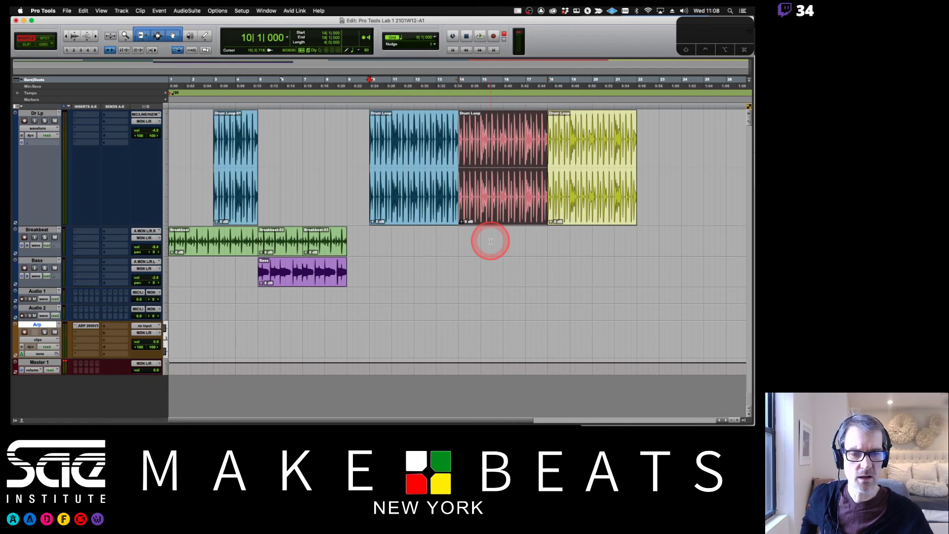
{"action": "key", "text": "Delete"}
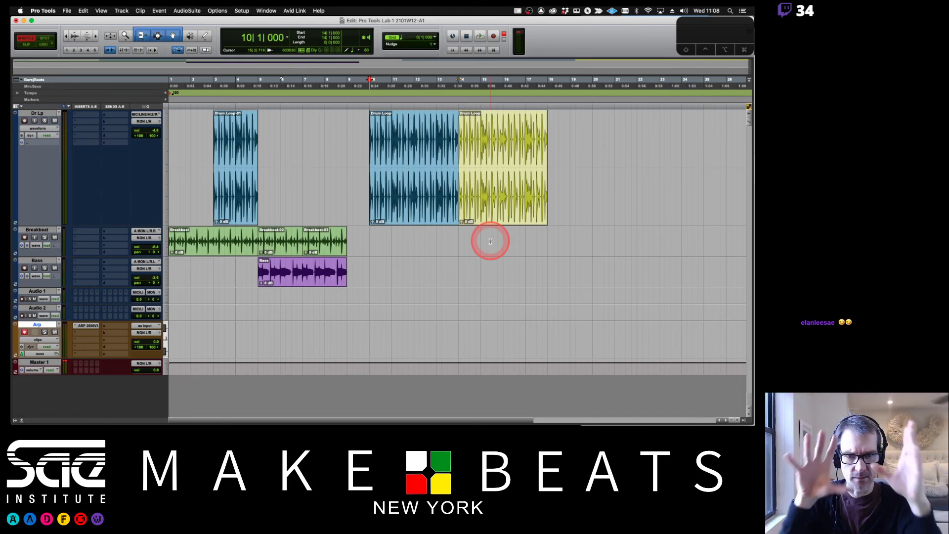
{"action": "key", "text": "super+d"}
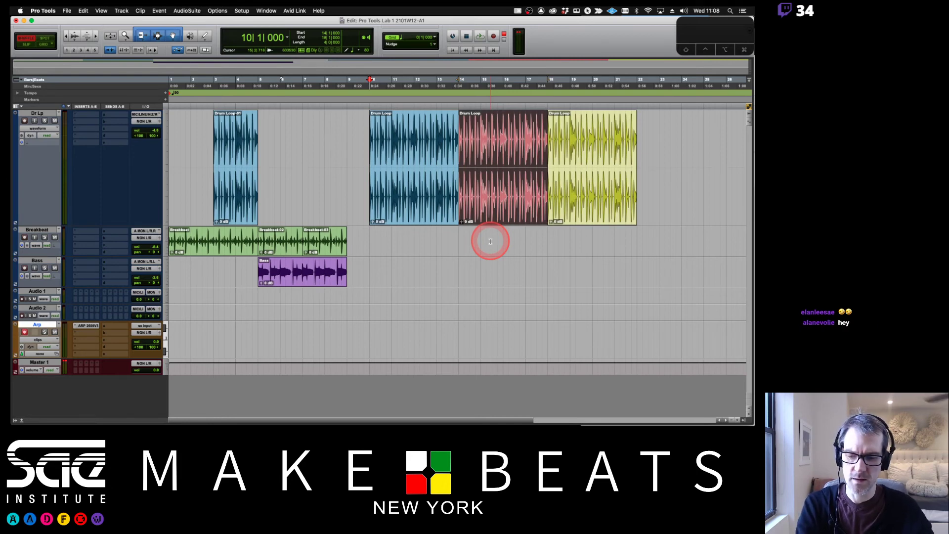
Demonstrate deleting the red Drum Loop clip at bar 14 in Grid mode and again in Shuffle mode
{"action": "key", "text": "F4"}
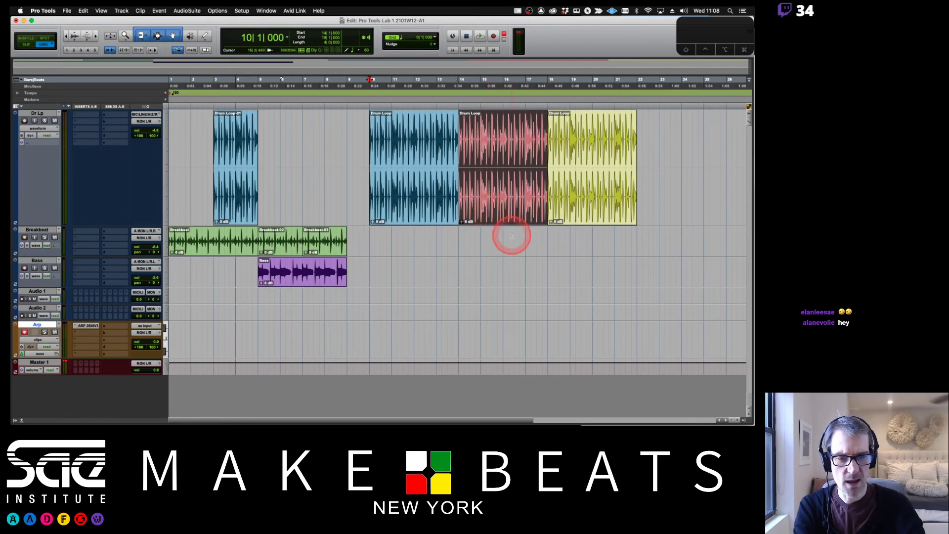
{"action": "key", "text": "Delete"}
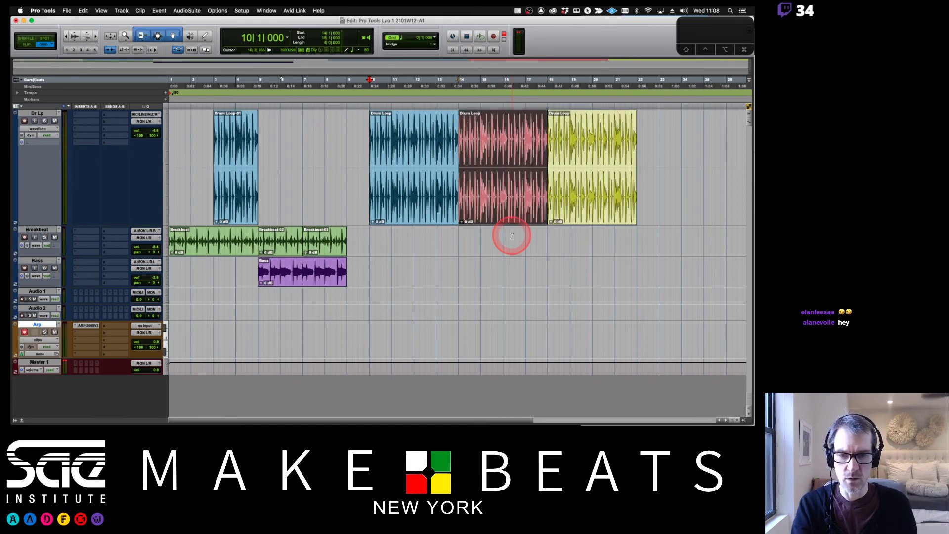
{"action": "key", "text": "F1"}
{"action": "key", "text": "Delete"}
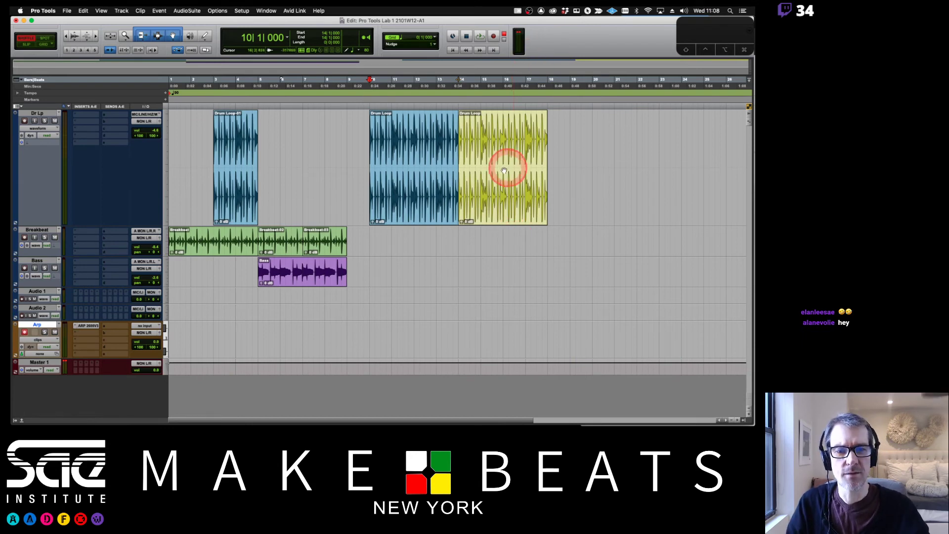
Delete the section from about bar 15 to bar 17 of the yellow clip in Shuffle mode, and undo this and the red clip's deletion
{"action": "left_click_drag", "start_coordinate": [483, 134], "coordinate": [526, 139]}
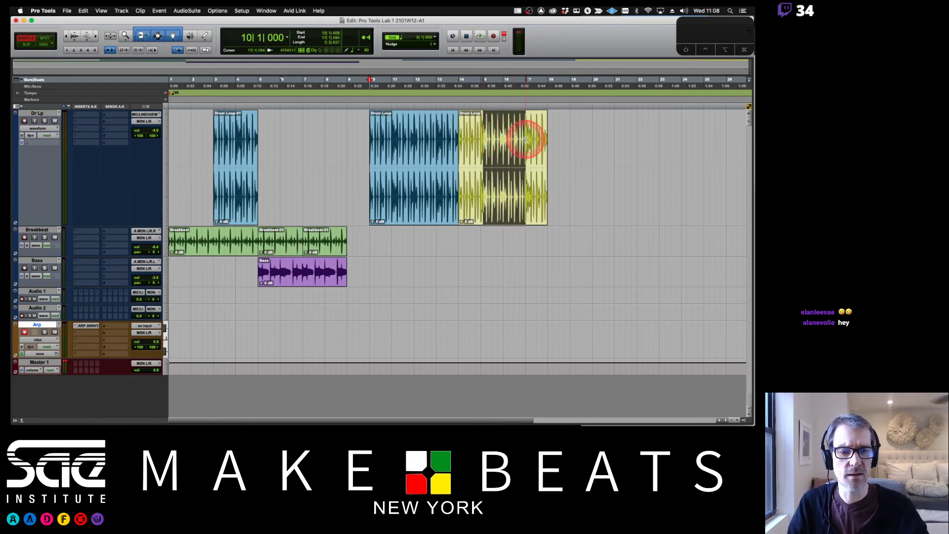
{"action": "key", "text": "Delete"}
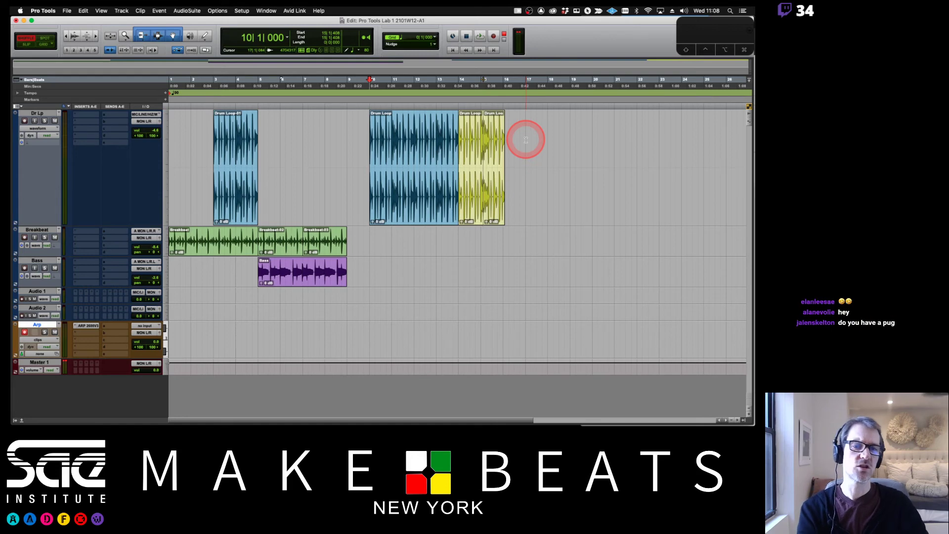
{"action": "key", "text": "super+z"}
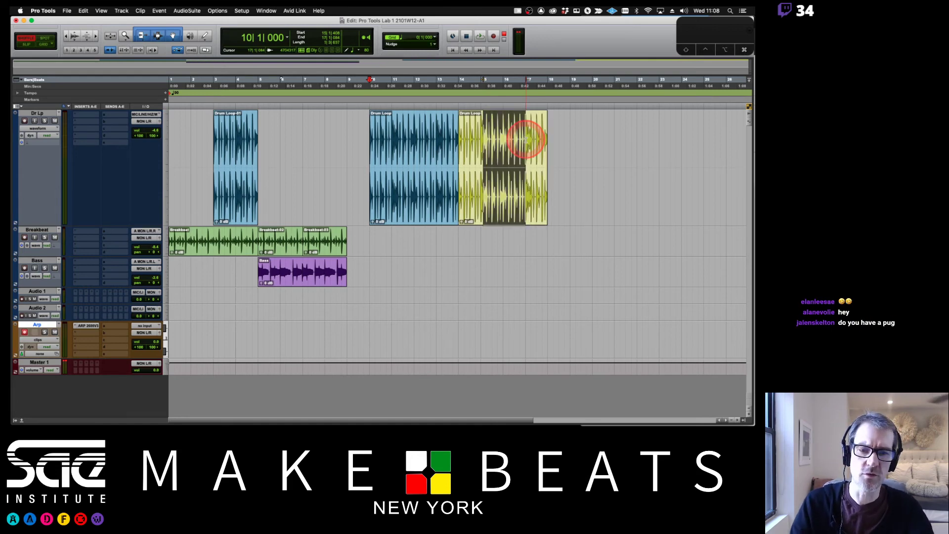
{"action": "key", "text": "super+d"}
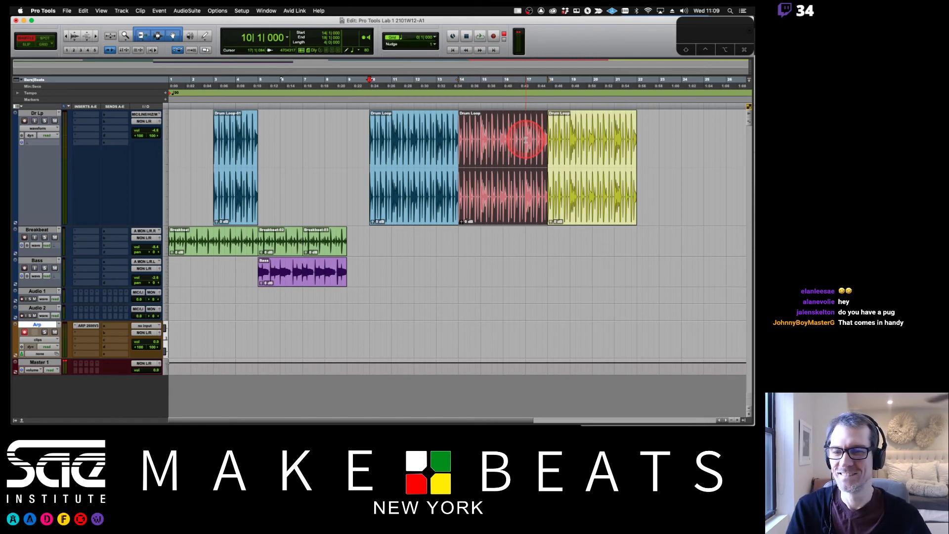
Select the blue, red and yellow Drum Loop clips together, and clear the selection by placing the edit cursor inside the red clip
{"action": "left_click", "coordinate": [403, 200], "text": "shift"}
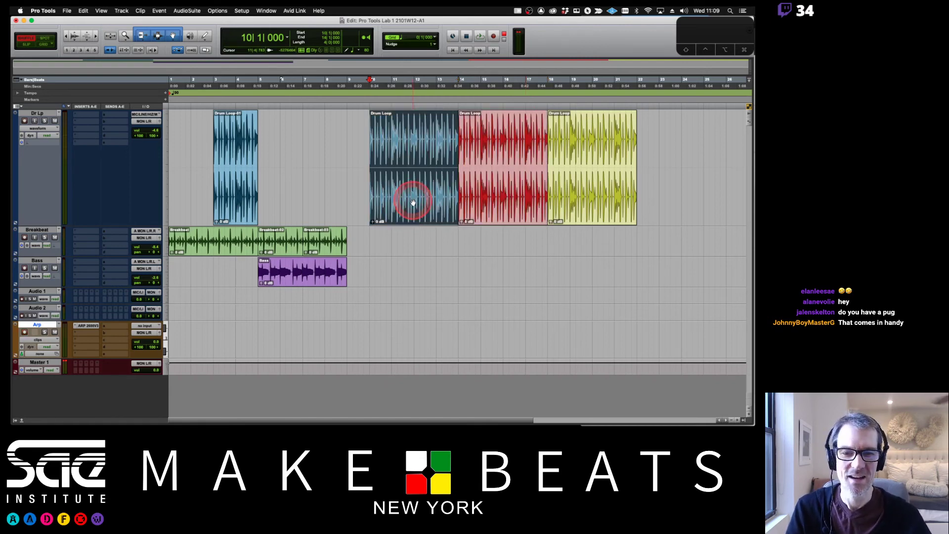
{"action": "left_click", "coordinate": [586, 200], "text": "shift"}
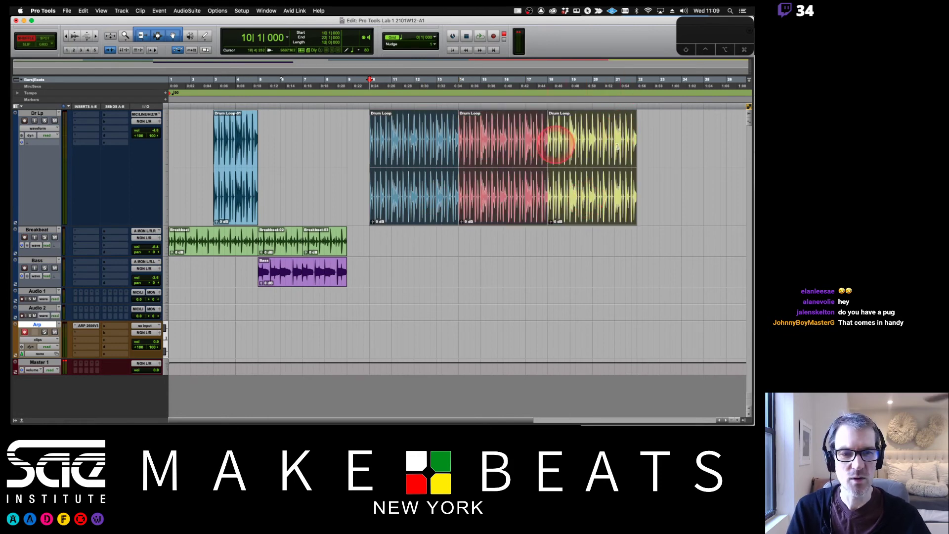
{"action": "left_click", "coordinate": [517, 125]}
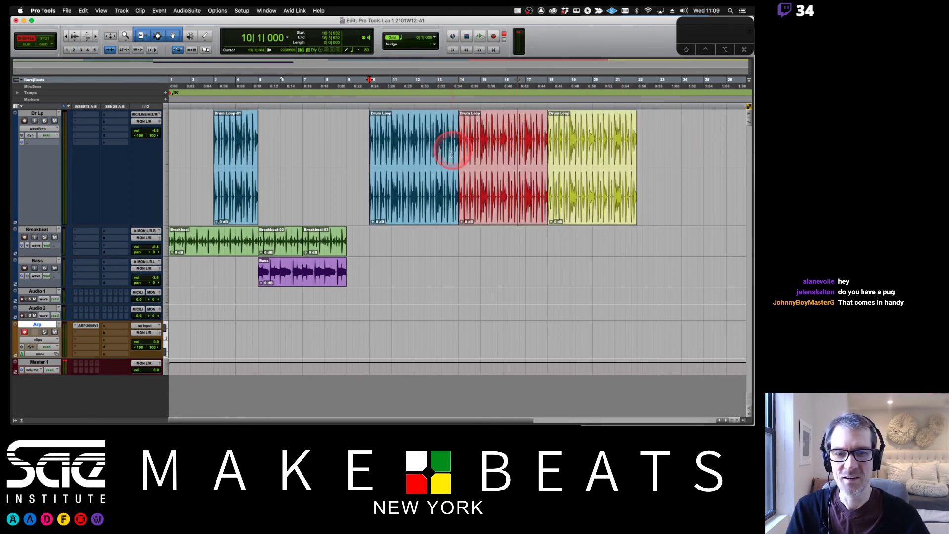
In Spot mode, move the red Drum Loop clip so that it starts at bar 22
{"action": "left_click", "coordinate": [437, 206]}
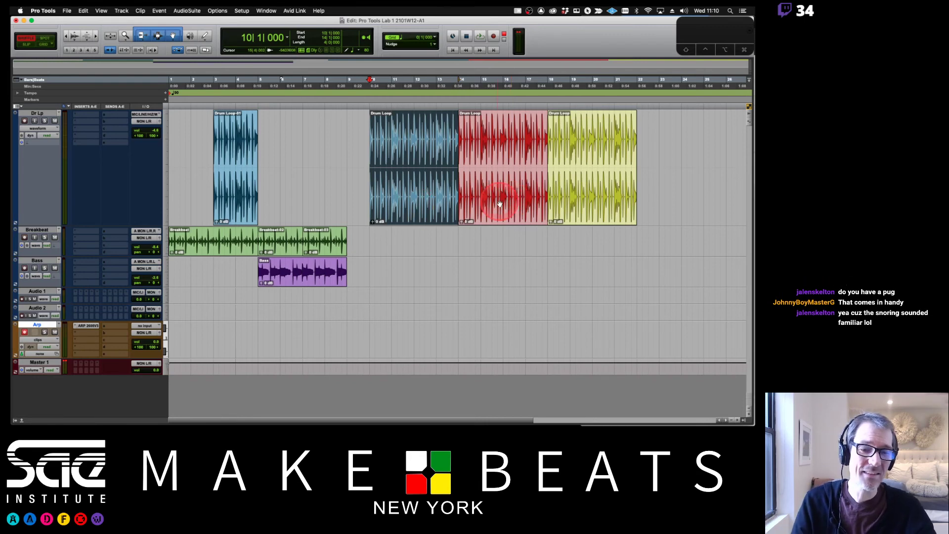
{"action": "key", "text": "F3"}
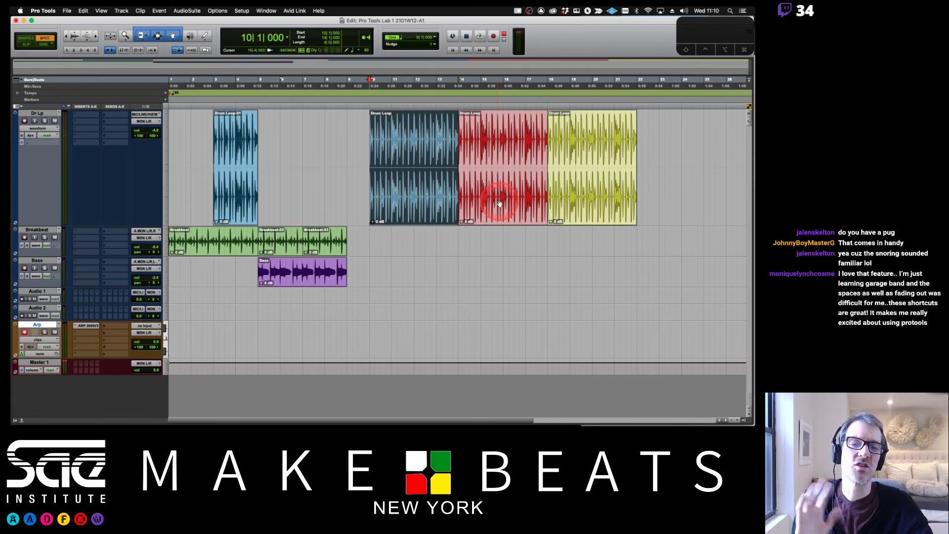
{"action": "left_click", "coordinate": [500, 203]}
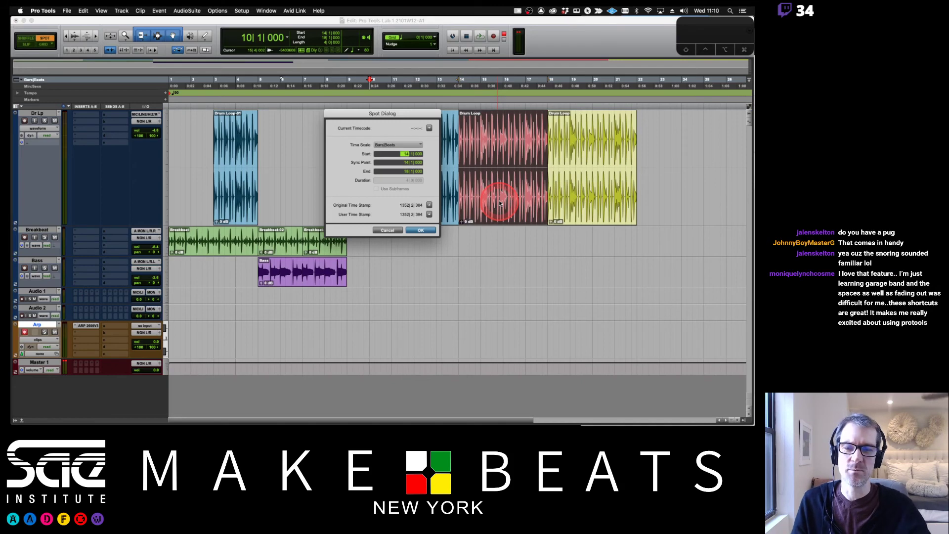
{"action": "type", "text": "21"}
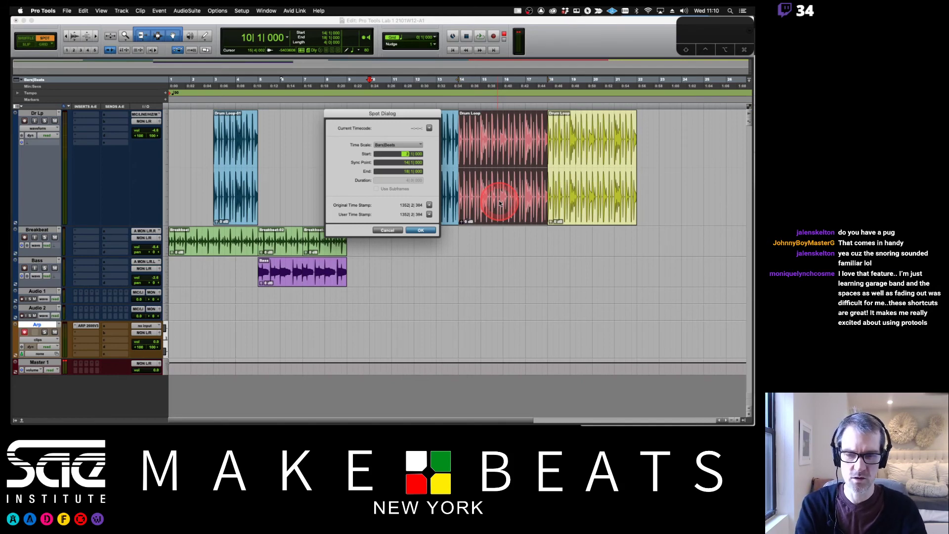
{"action": "type", "text": "22"}
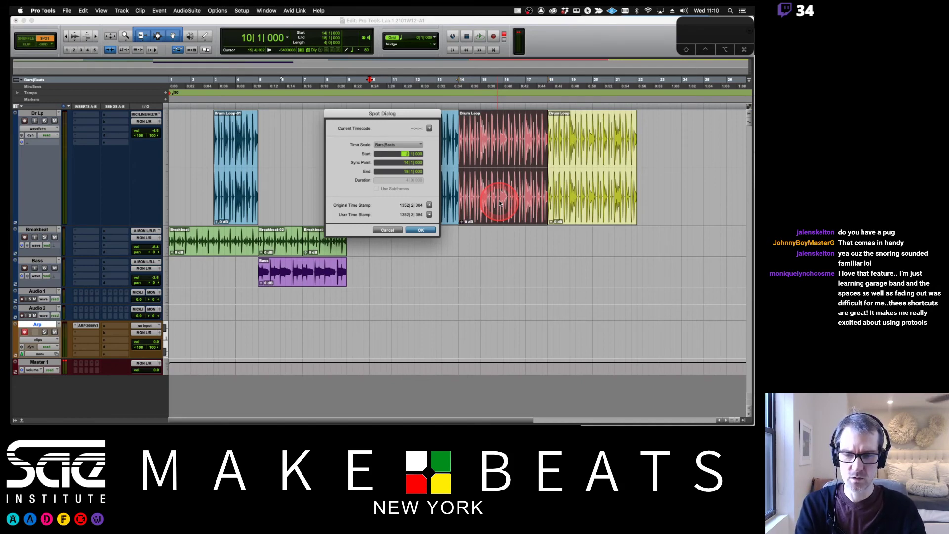
{"action": "key", "text": "Return"}
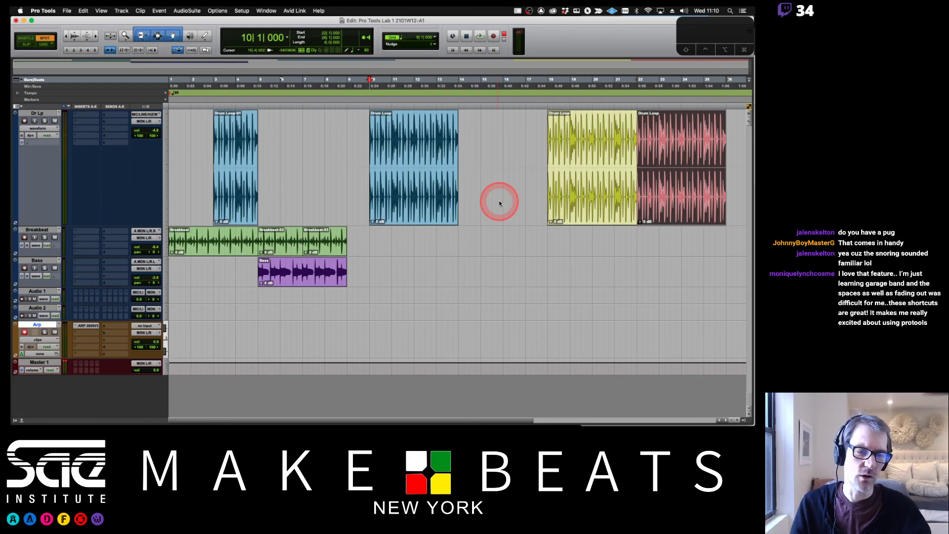
Spot the red Drum Loop clip back to a start at bar 14, and open its Spot Dialog again without changing anything
{"action": "left_click", "coordinate": [717, 203]}
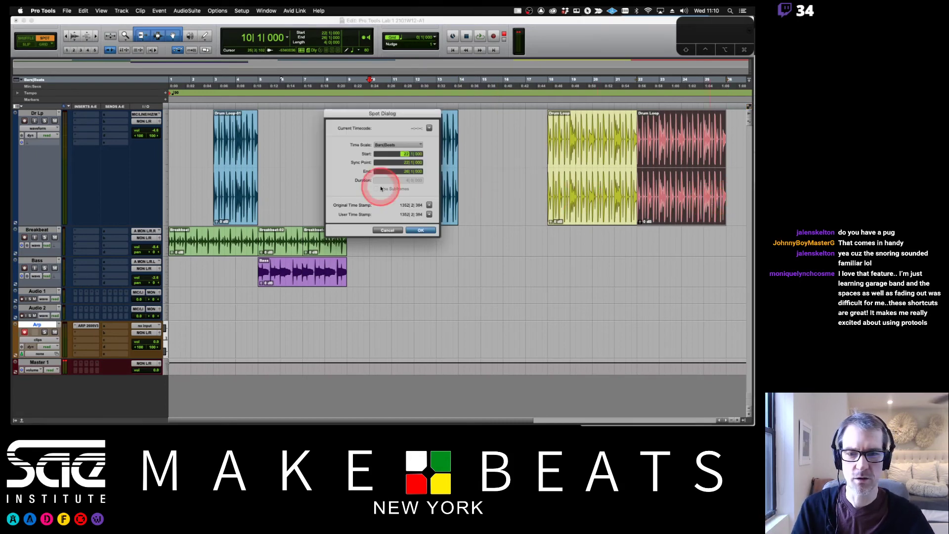
{"action": "type", "text": "14"}
{"action": "key", "text": "Return"}
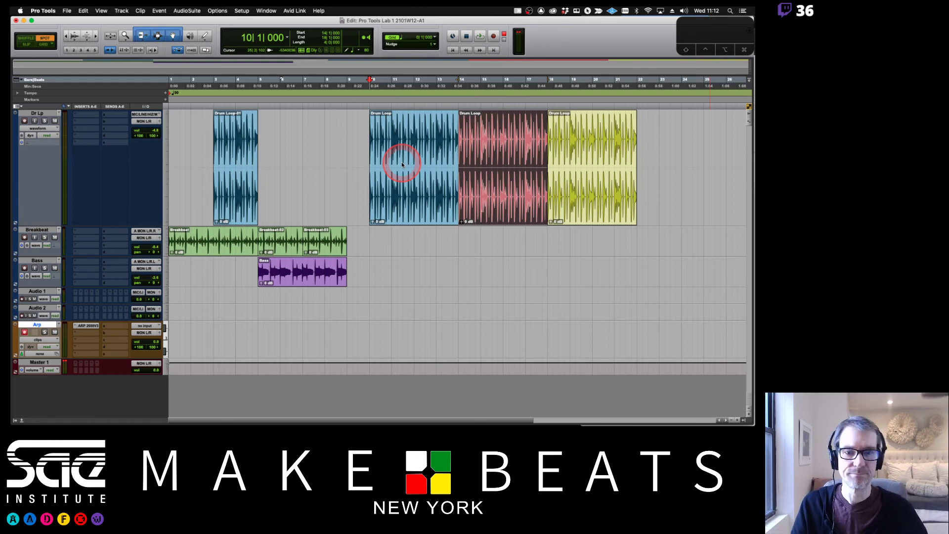
{"action": "left_click", "coordinate": [483, 211]}
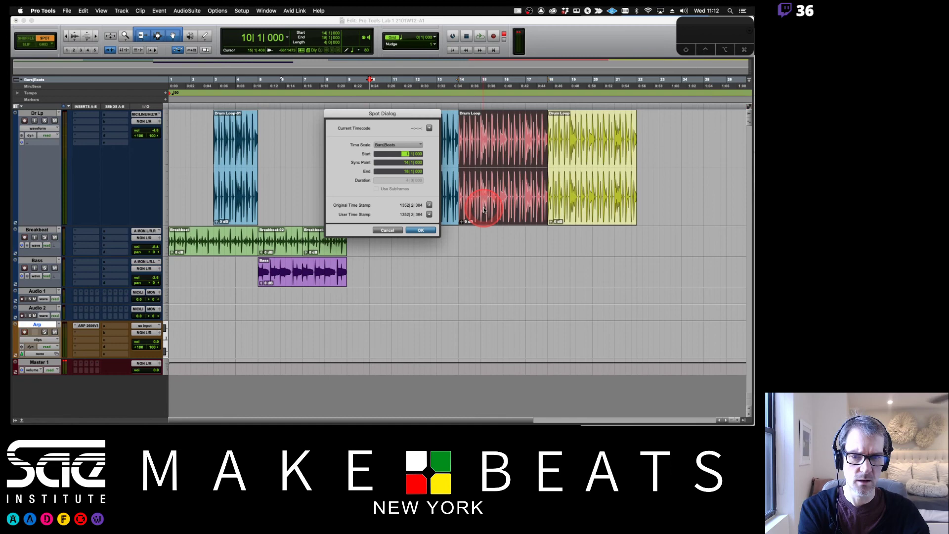
{"action": "left_click", "coordinate": [420, 230]}
In Grid mode, delete the red and yellow Drum Loop clips and move the blue clip from bar 10 to bar 5
{"action": "key", "text": "F4"}
{"action": "left_click", "coordinate": [457, 221]}
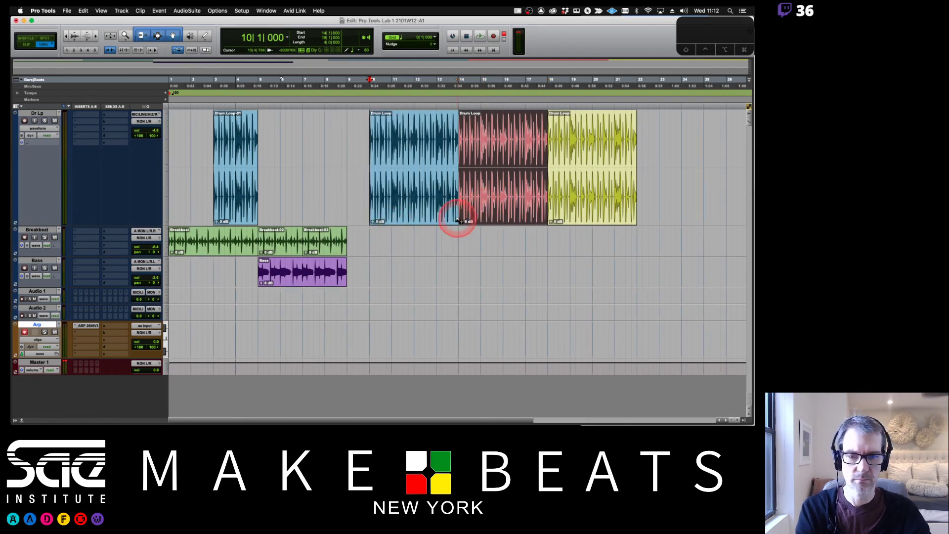
{"action": "left_click", "coordinate": [479, 217]}
{"action": "key", "text": "Delete"}
{"action": "left_click", "coordinate": [568, 206]}
{"action": "key", "text": "Delete"}
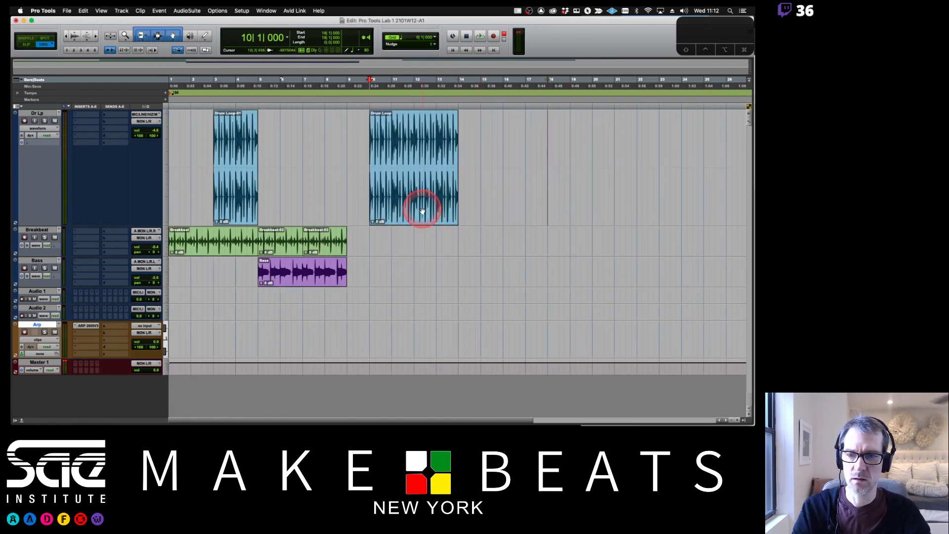
{"action": "left_click_drag", "start_coordinate": [420, 205], "coordinate": [310, 204]}
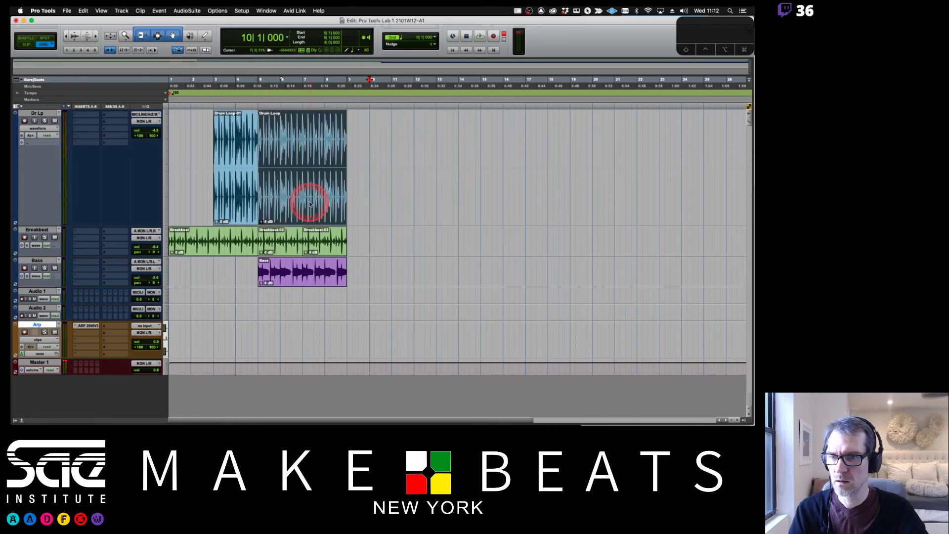
Switch to Preview to review the handwritten Edit Modes page, and return to Pro Tools
{"action": "key", "text": "super+Tab"}
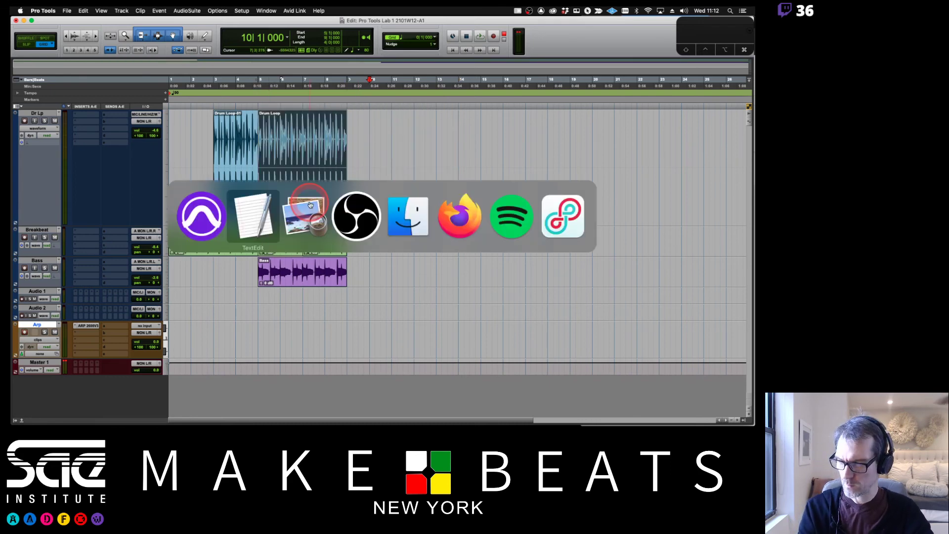
{"action": "key", "text": "super+Tab"}
{"action": "key", "text": "super+Tab"}
{"action": "key", "text": "super+Tab"}
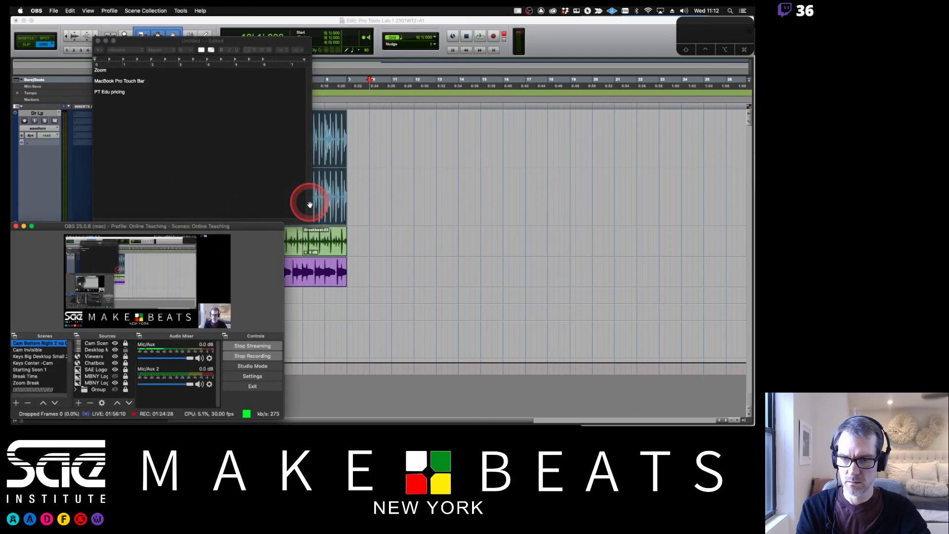
{"action": "key", "text": "super+Tab"}
{"action": "key", "text": "super+Tab"}
{"action": "key", "text": "super+Tab"}
{"action": "key", "text": "super+Tab"}
{"action": "key", "text": "super+Tab"}
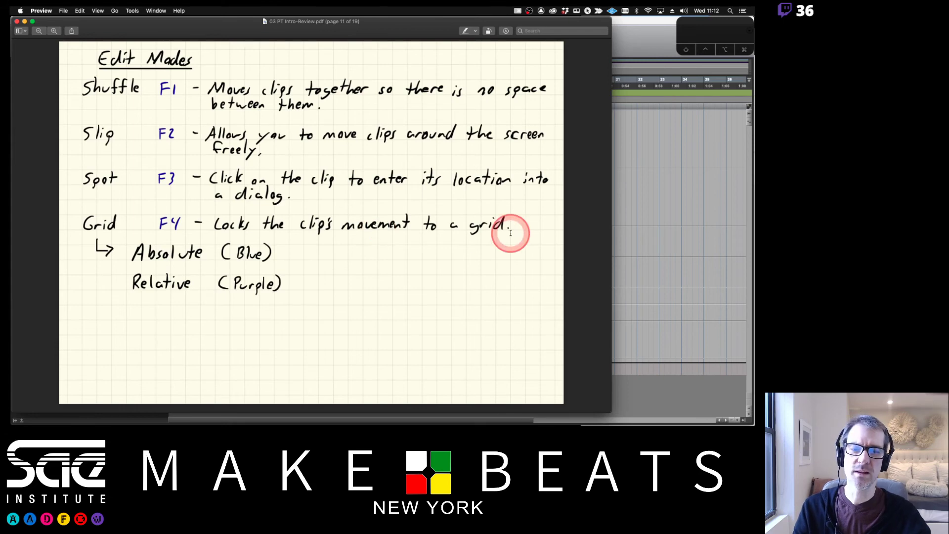
{"action": "left_click", "coordinate": [625, 27]}
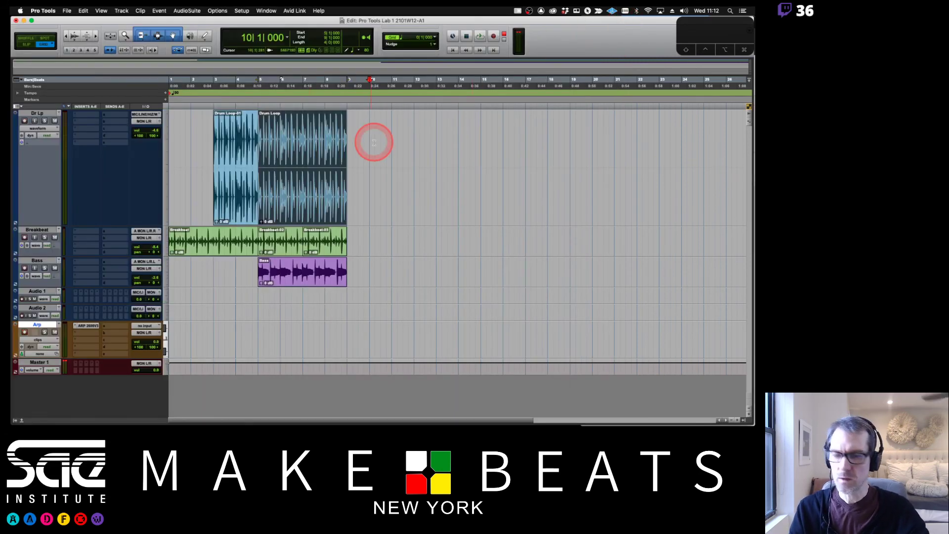
Demonstrate the Grid mode variants by switching to Relative Grid and back to Absolute Grid
{"action": "key", "text": "super+bracketright"}
{"action": "key", "text": "super+bracketright"}
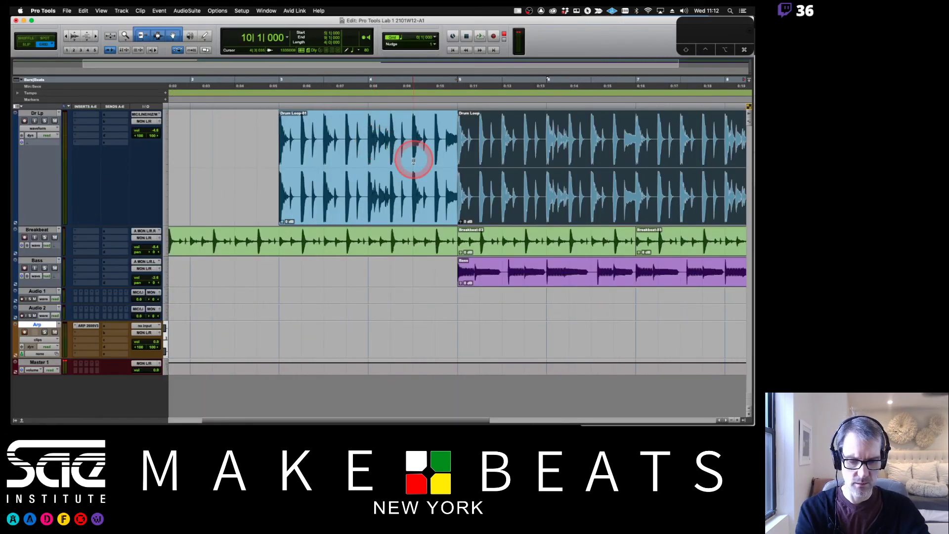
{"action": "key", "text": "super+bracketleft"}
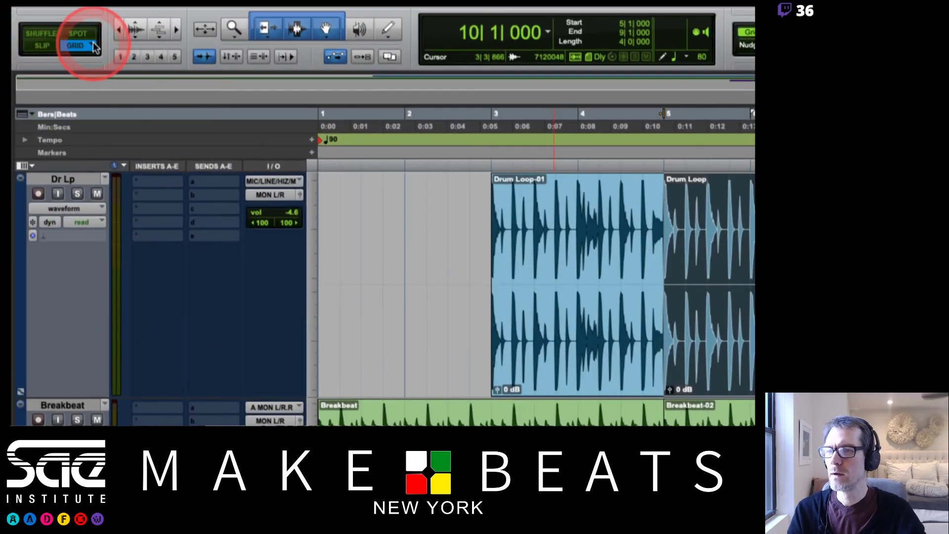
{"action": "left_click", "coordinate": [53, 46]}
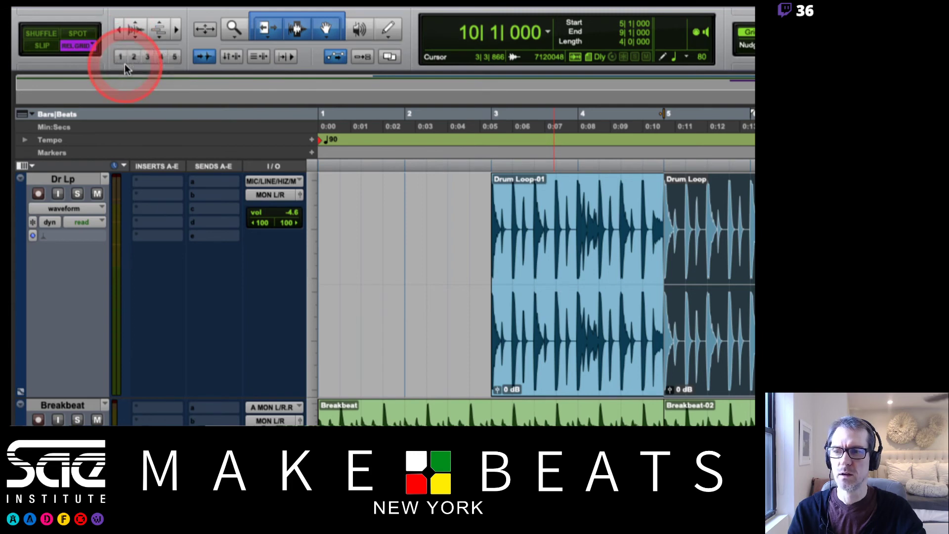
{"action": "left_click", "coordinate": [125, 63]}
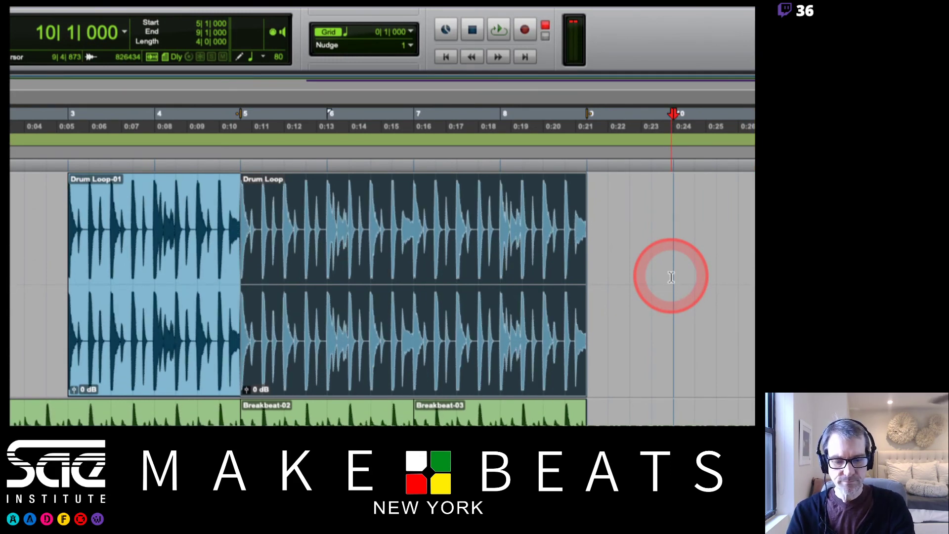
Trim the start of the bar 5 Drum Loop clip off the grid to 6|3|814, and set the grid value to 1 bar
{"action": "key", "text": "ctrl+bracketleft"}
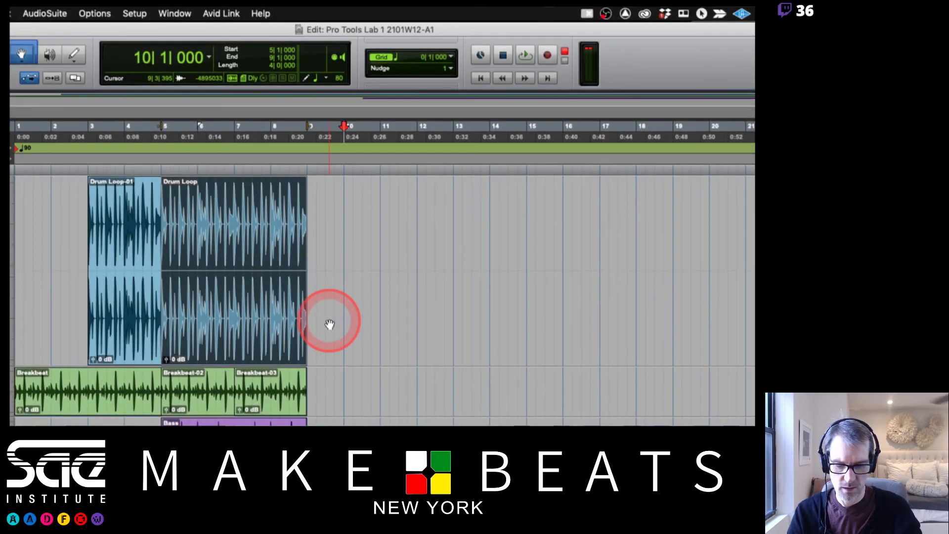
{"action": "key", "text": "ctrl+bracketright"}
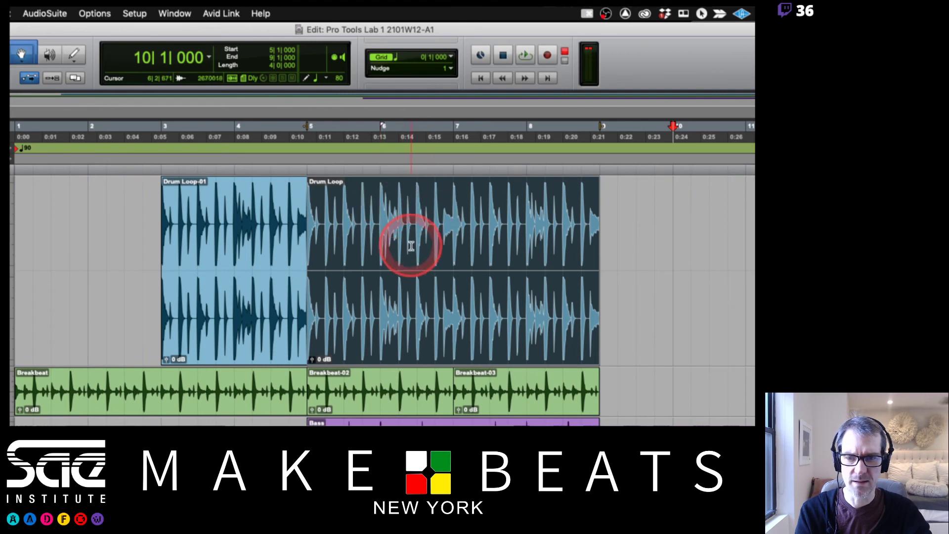
{"action": "left_click_drag", "start_coordinate": [308, 216], "coordinate": [310, 222]}
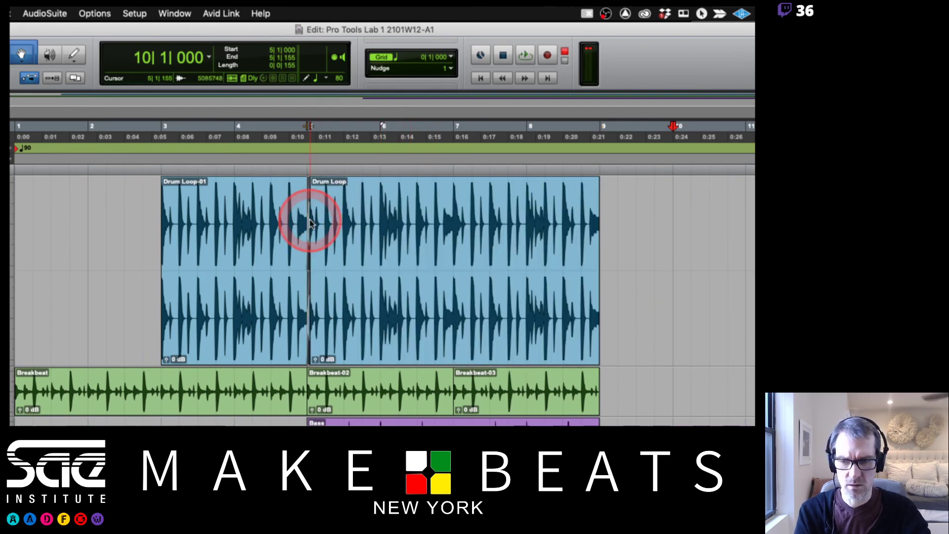
{"action": "left_click", "coordinate": [324, 263]}
{"action": "left_click_drag", "start_coordinate": [309, 269], "coordinate": [433, 289]}
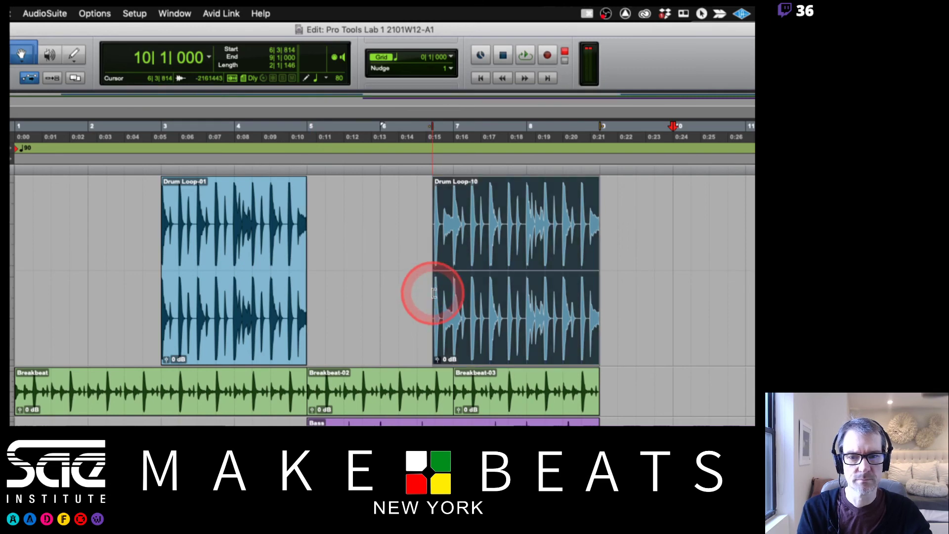
{"action": "left_click", "coordinate": [451, 57]}
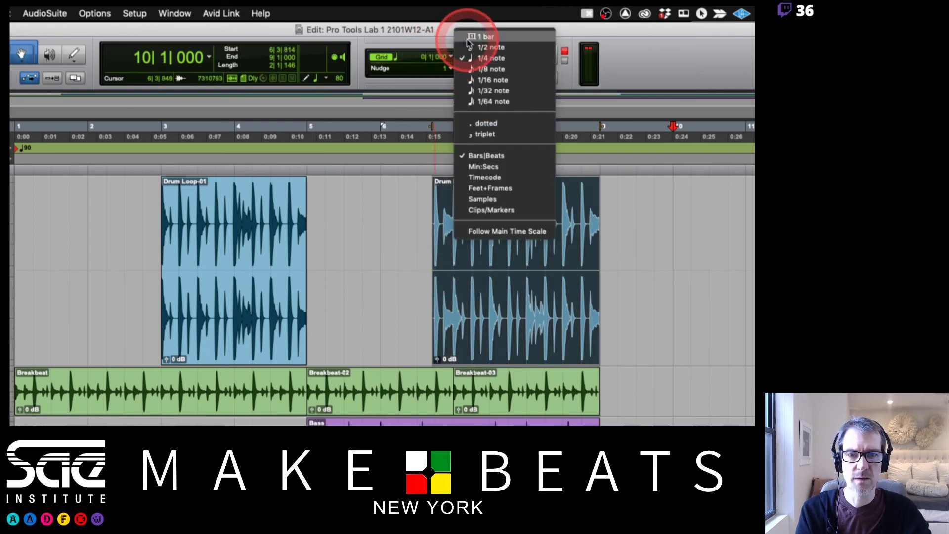
{"action": "left_click", "coordinate": [486, 36]}
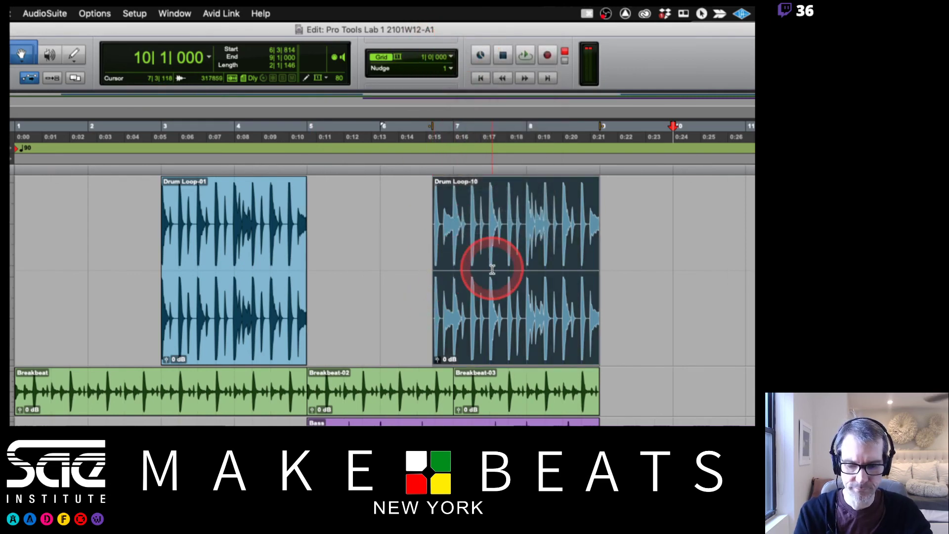
Move the trimmed Drum Loop clip in Absolute Grid mode so it starts at bar 8, and undo the move
{"action": "left_click", "coordinate": [440, 246]}
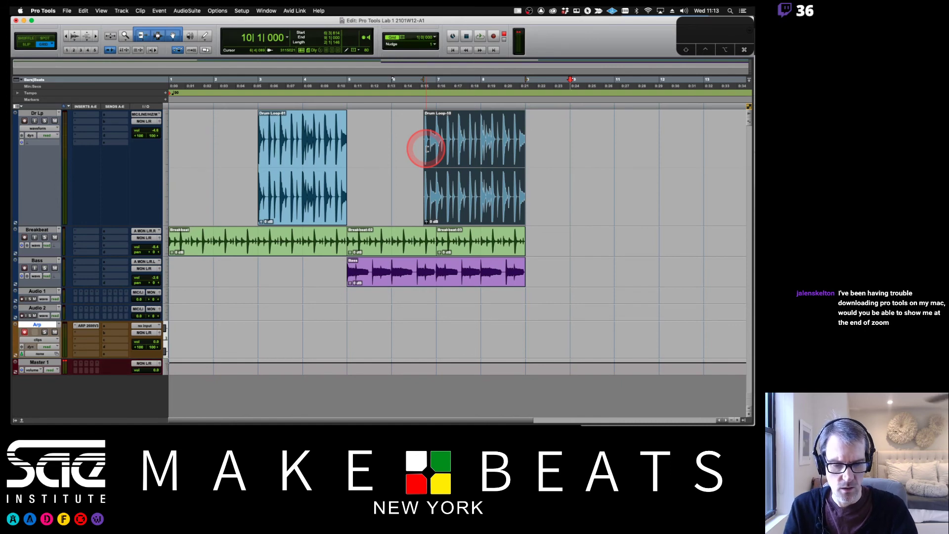
{"action": "left_click", "coordinate": [534, 186]}
{"action": "key", "text": "super+bracketright"}
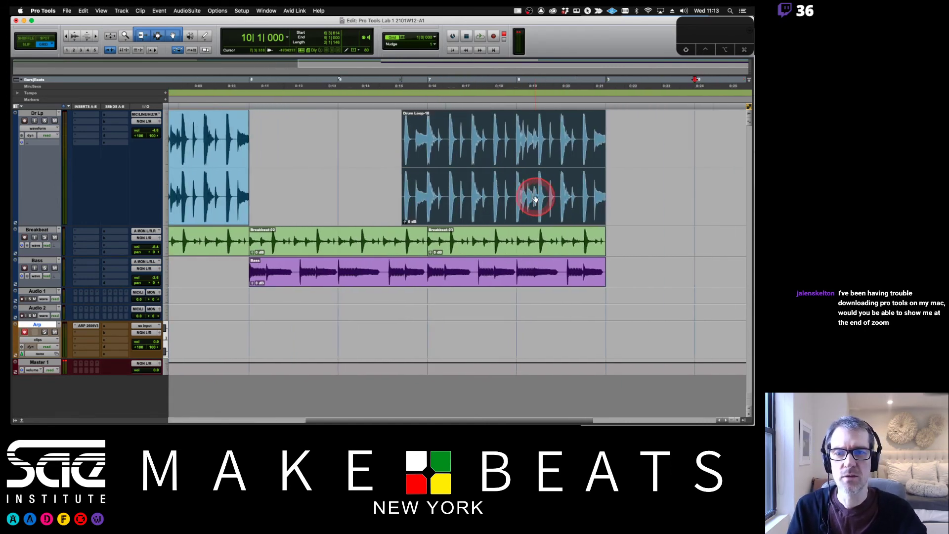
{"action": "scroll", "coordinate": [420, 148], "scroll_direction": "right", "scroll_amount": 3}
{"action": "left_click", "coordinate": [306, 87]}
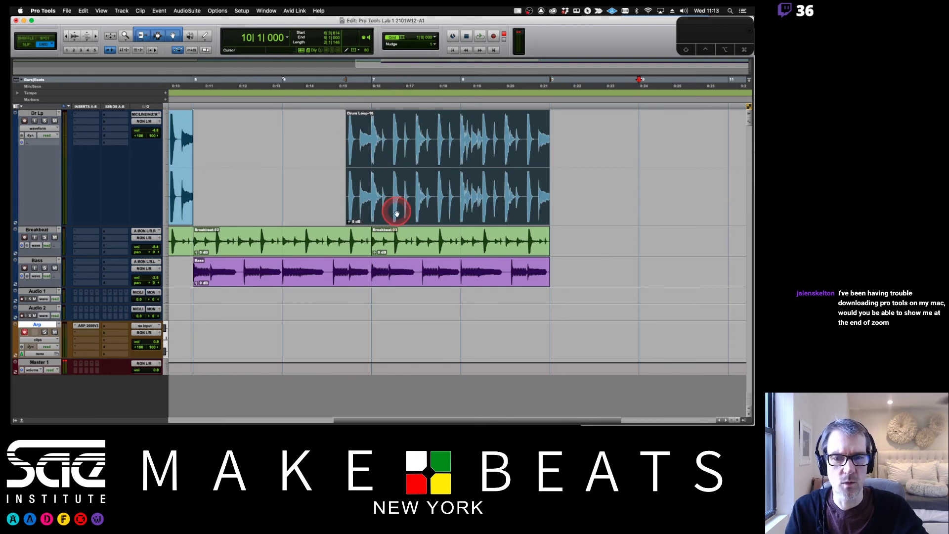
{"action": "left_click_drag", "start_coordinate": [396, 214], "coordinate": [512, 209]}
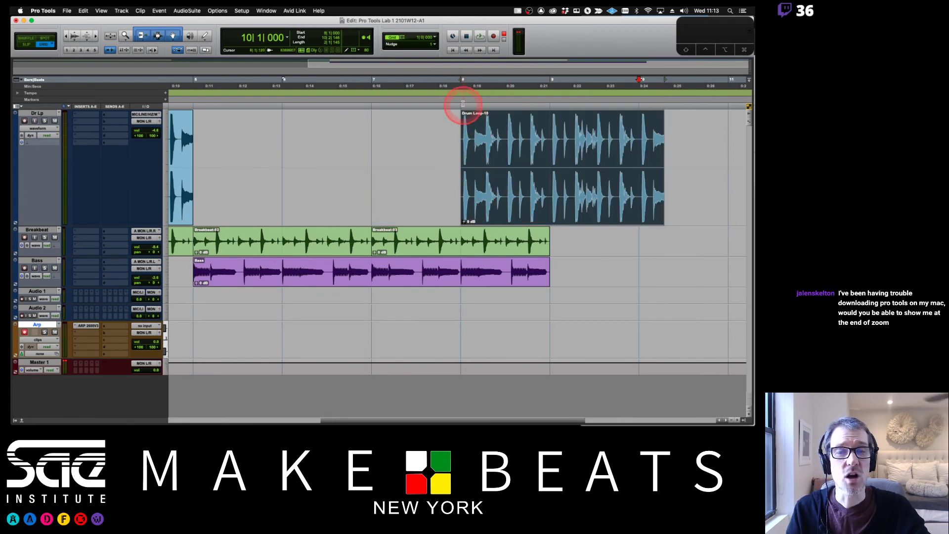
{"action": "key", "text": "super+z"}
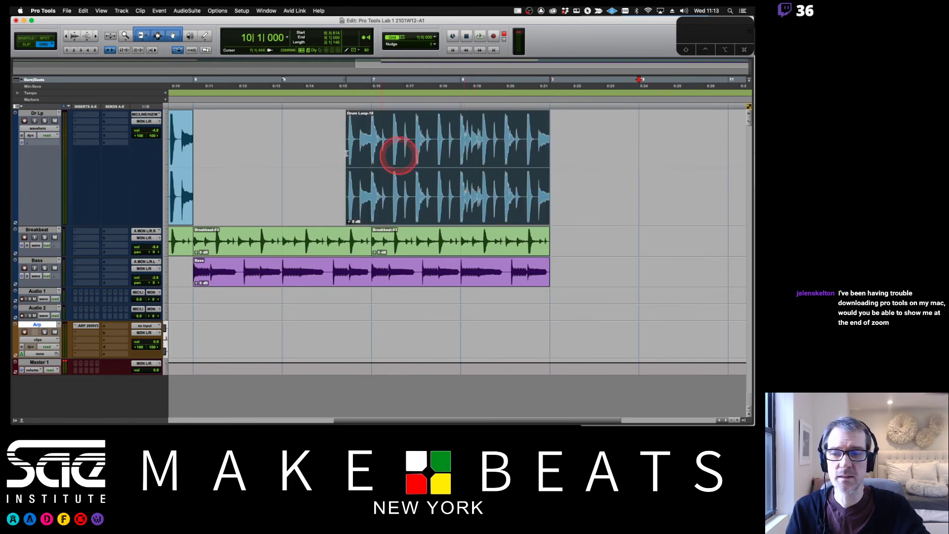
Select the range from bar 5 to bar 9 on the Dr Lp track and listen to the selection
{"action": "left_click_drag", "start_coordinate": [286, 152], "coordinate": [461, 164]}
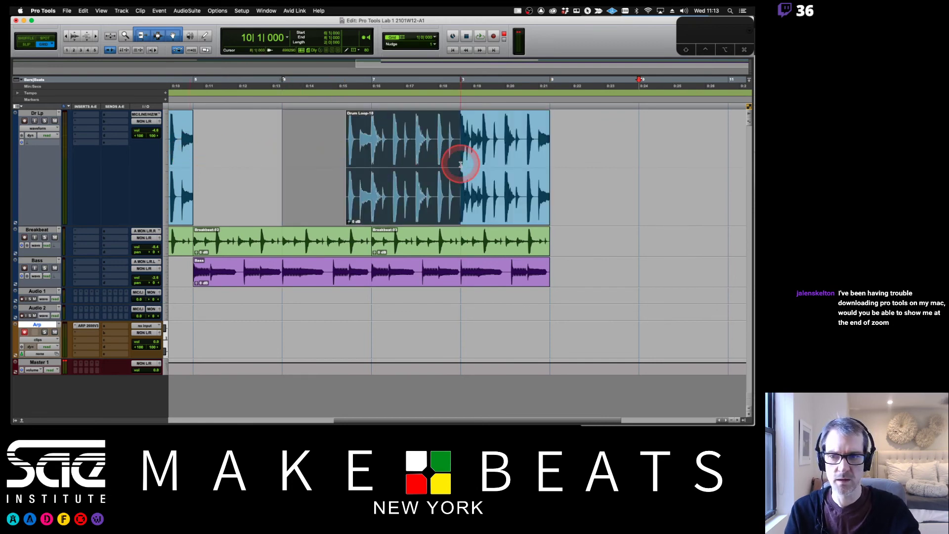
{"action": "left_click_drag", "start_coordinate": [201, 154], "coordinate": [584, 167]}
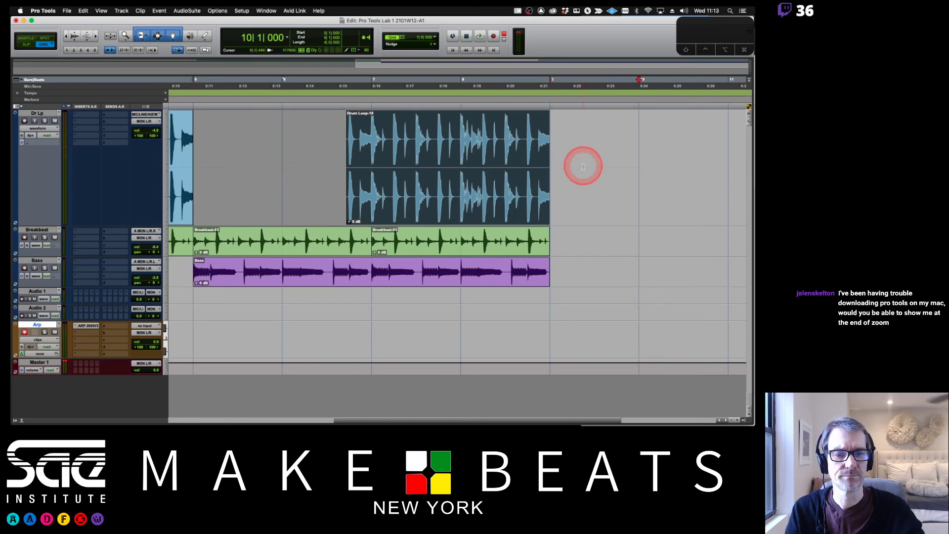
{"action": "key", "text": "space"}
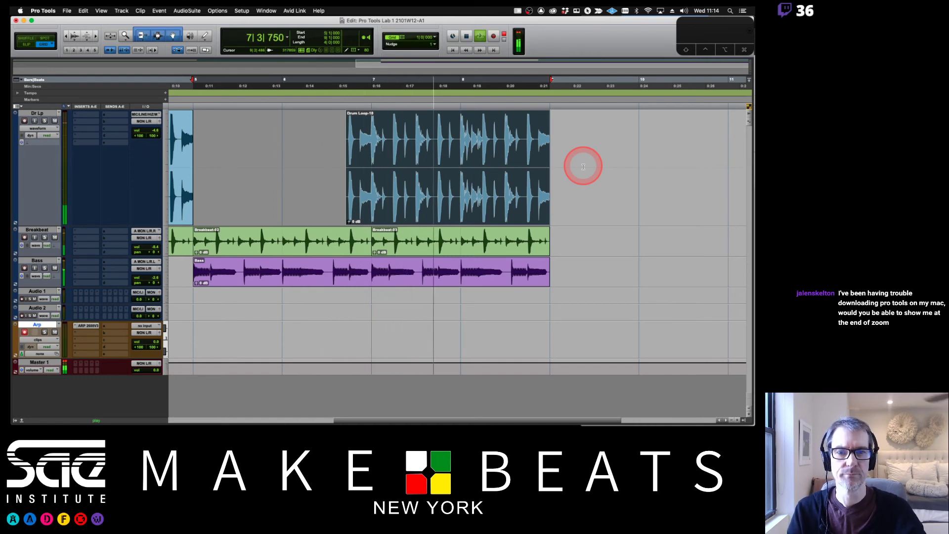
{"action": "key", "text": "space"}
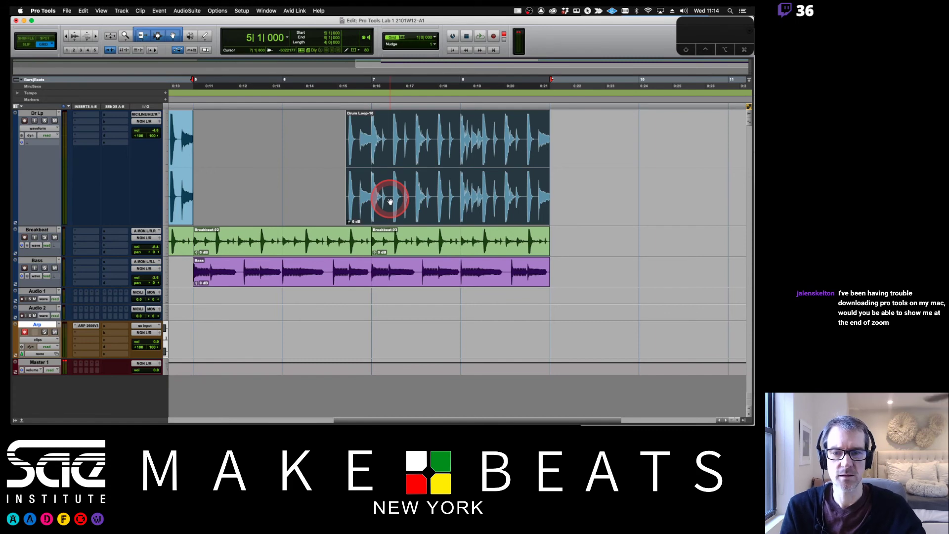
Move the trimmed Drum Loop clip on the Dr Lp track so it ends at bar 10, and undo the move
{"action": "left_click_drag", "start_coordinate": [390, 201], "coordinate": [515, 199]}
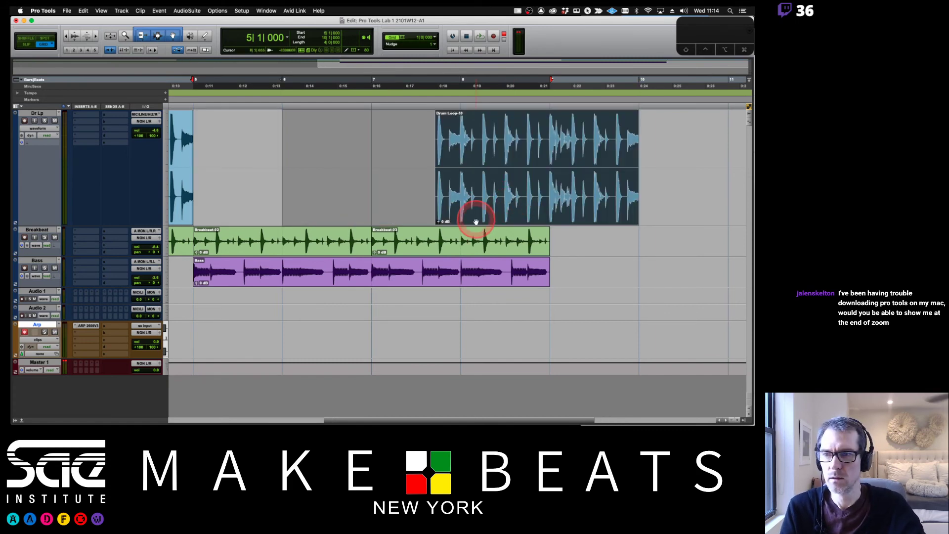
{"action": "key", "text": "super+z"}
{"action": "left_click", "coordinate": [480, 202]}
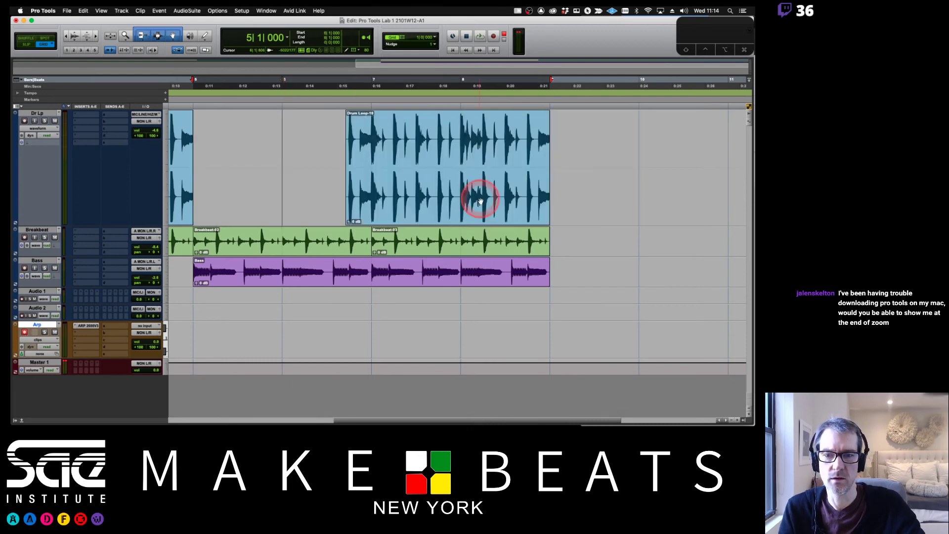
Move the trimmed Drum Loop clip to start at bar 8 in Absolute Grid mode, listen to the timing, and undo the move
{"action": "left_click_drag", "start_coordinate": [435, 203], "coordinate": [552, 201]}
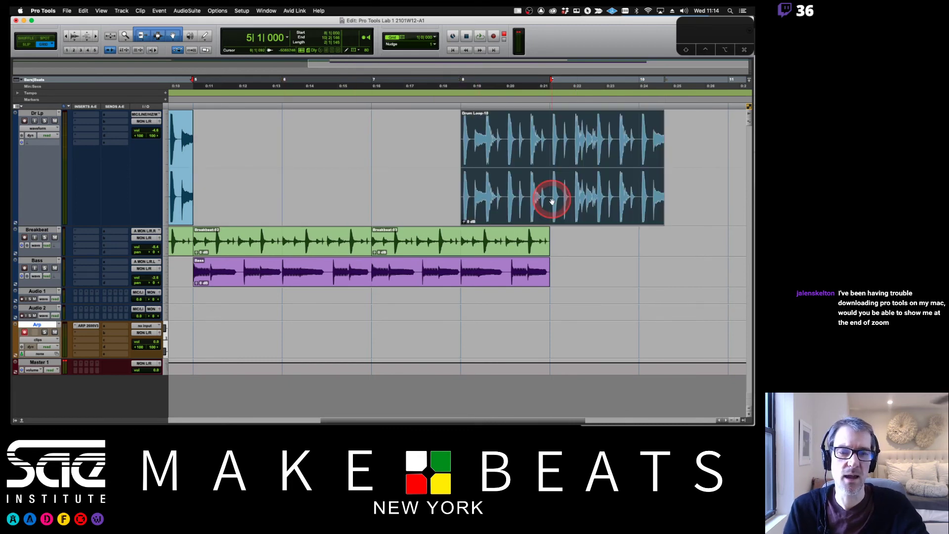
{"action": "key", "text": "space"}
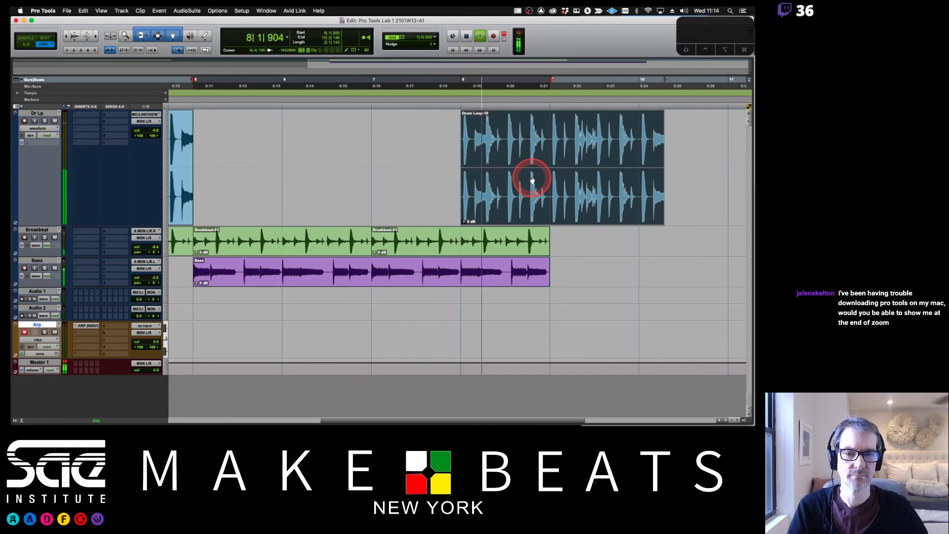
{"action": "key", "text": "space"}
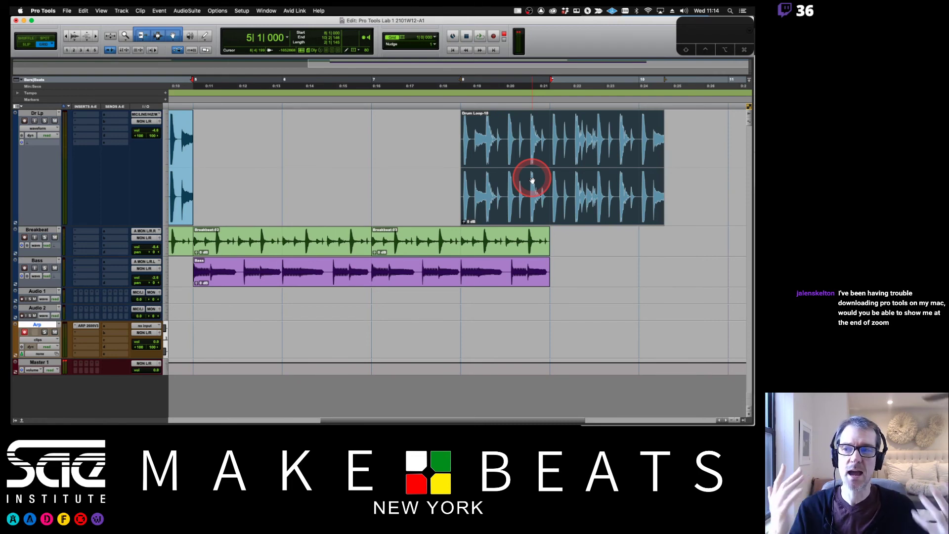
{"action": "left_click_drag", "start_coordinate": [532, 181], "coordinate": [527, 192]}
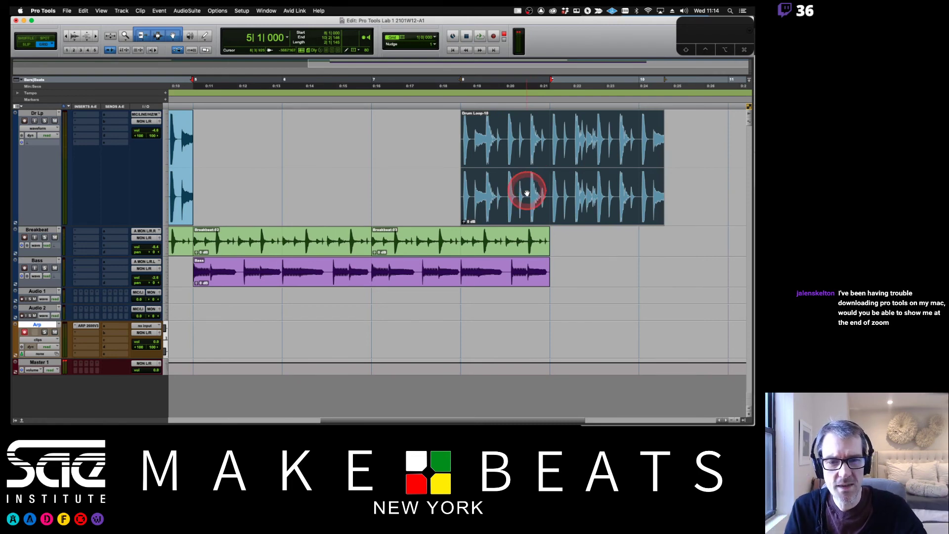
{"action": "key", "text": "super+z"}
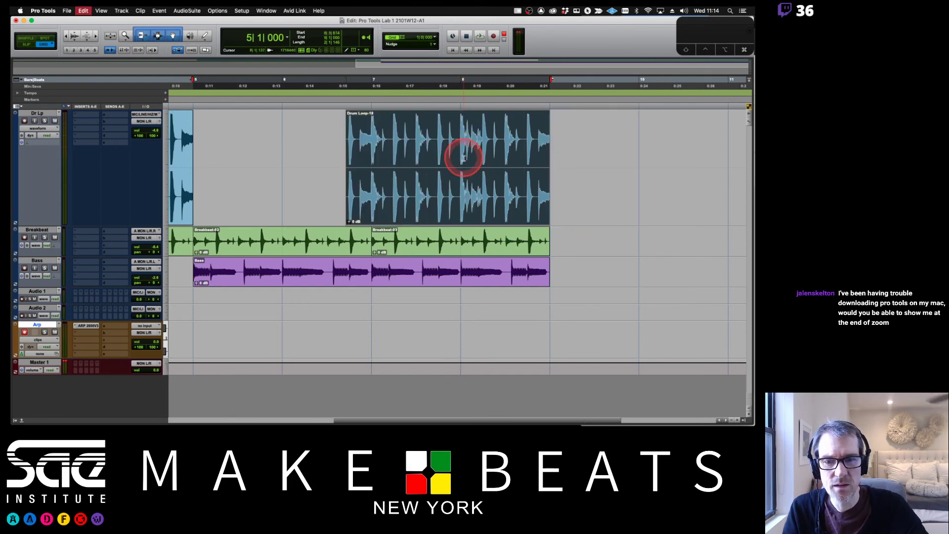
Split the Drum Loop clip at bar 7 and move the part after the split to start at bar 8
{"action": "left_click", "coordinate": [370, 132]}
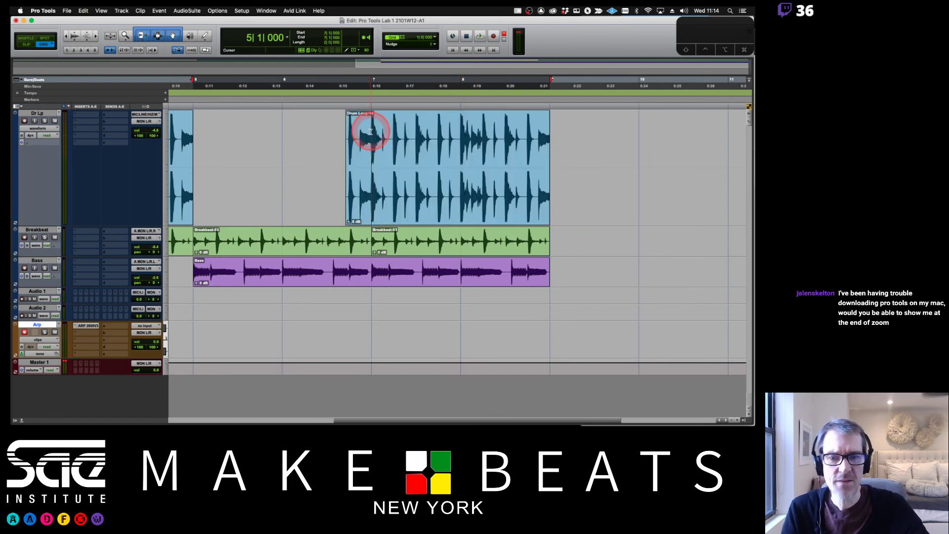
{"action": "key", "text": "super+e"}
{"action": "left_click_drag", "start_coordinate": [407, 210], "coordinate": [527, 203]}
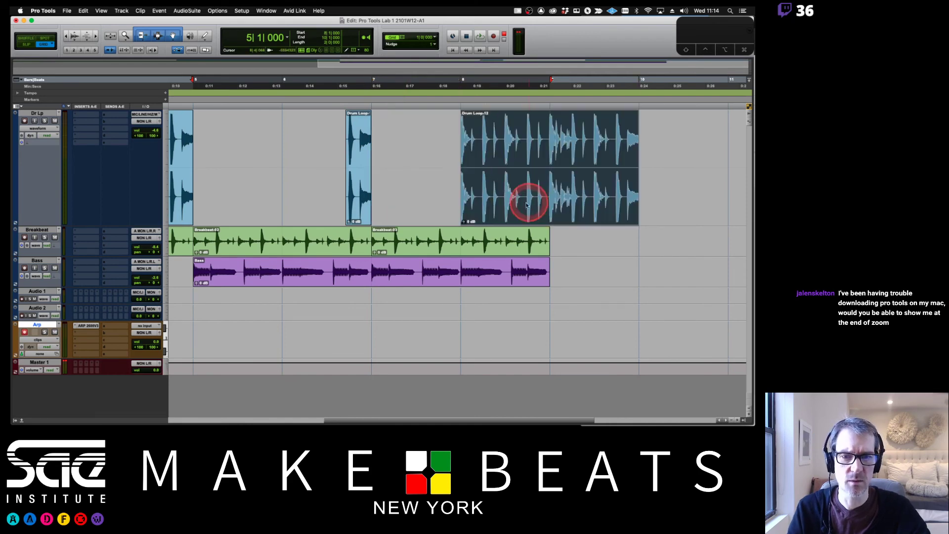
Delete the leftover short piece before bar 7 on the Dr Lp track and play the section from bar 5
{"action": "left_click", "coordinate": [352, 208]}
{"action": "key", "text": "Delete"}
{"action": "key", "text": "space"}
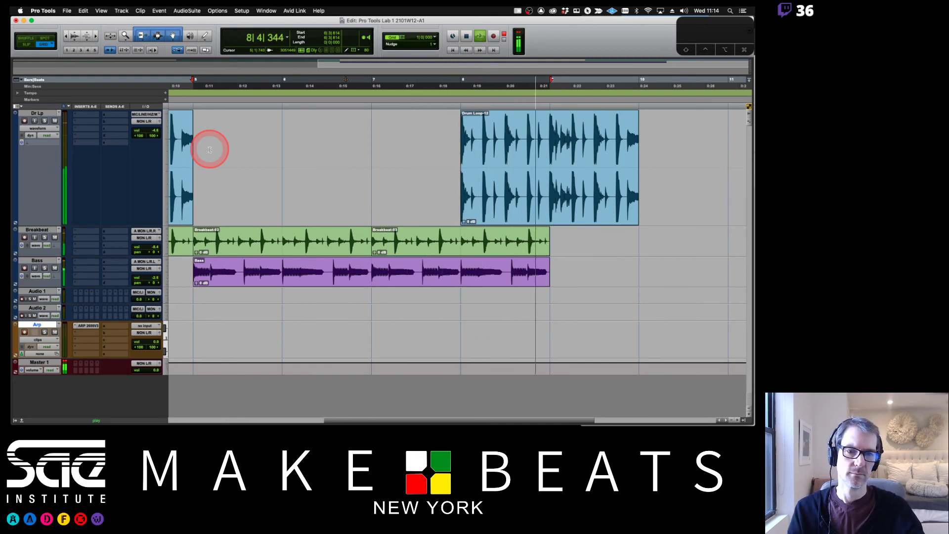
{"action": "key", "text": "space"}
Extend the start of the moved clip back to 7|3|870, undo the edits back to the single unsplit clip, and select it
{"action": "left_click_drag", "start_coordinate": [462, 170], "coordinate": [436, 171]}
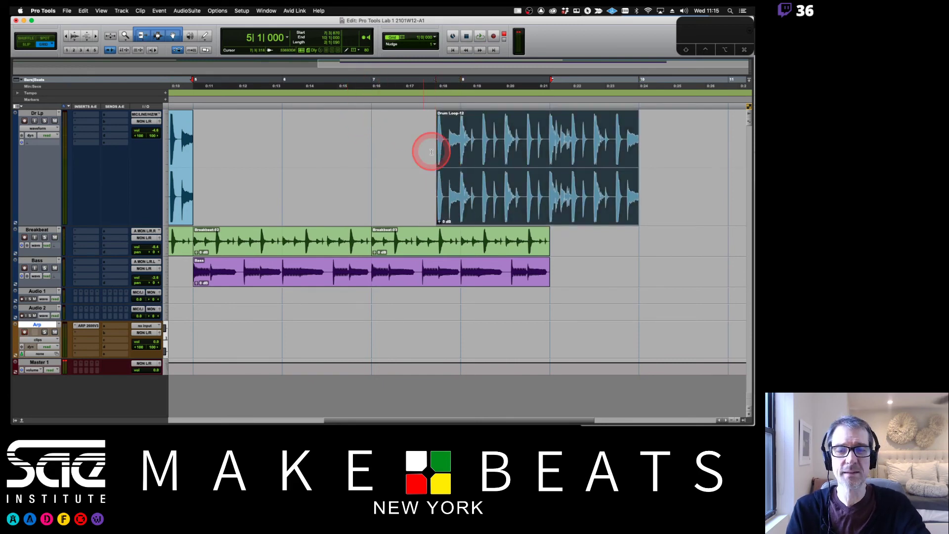
{"action": "key", "text": "minus"}
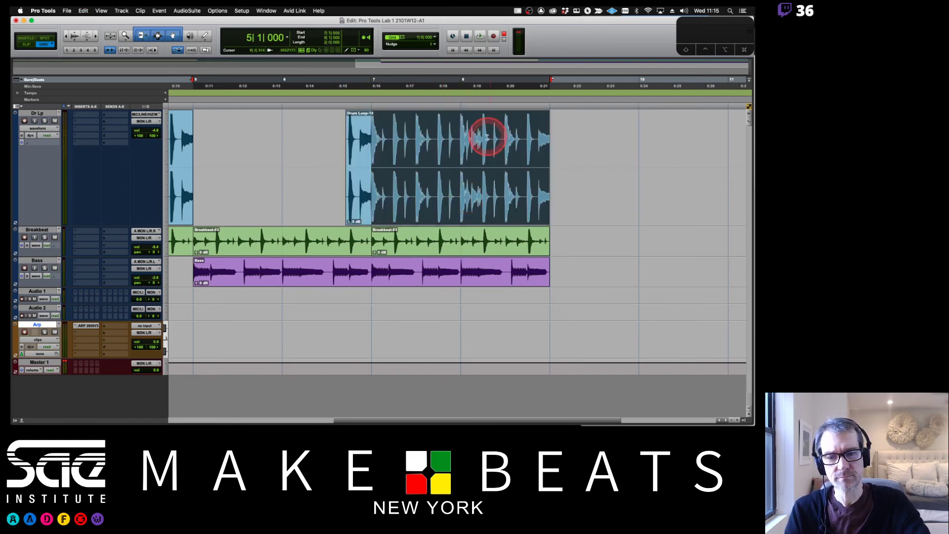
{"action": "left_click", "coordinate": [428, 201]}
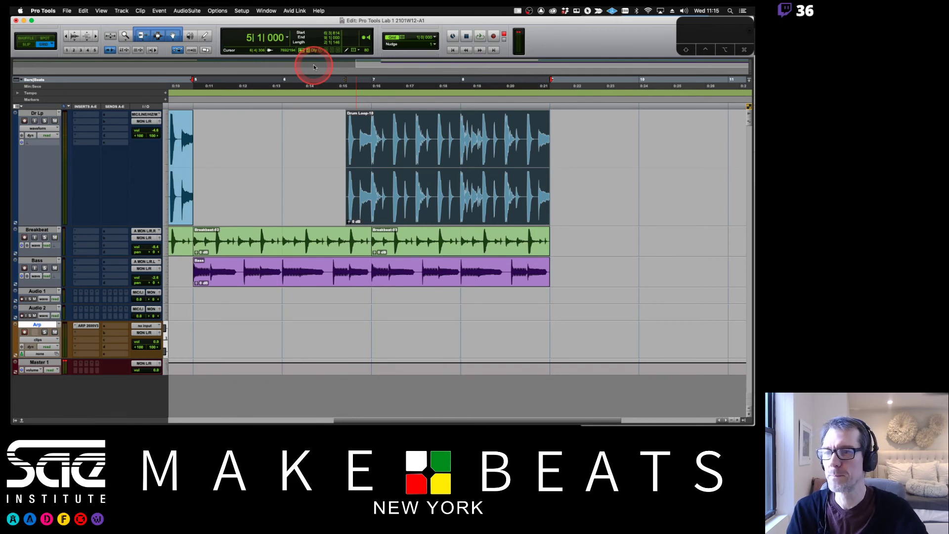
Switch to Relative Grid, move the Drum Loop clip one bar later to 7|3|814, and listen to the result
{"action": "left_click", "coordinate": [50, 45]}
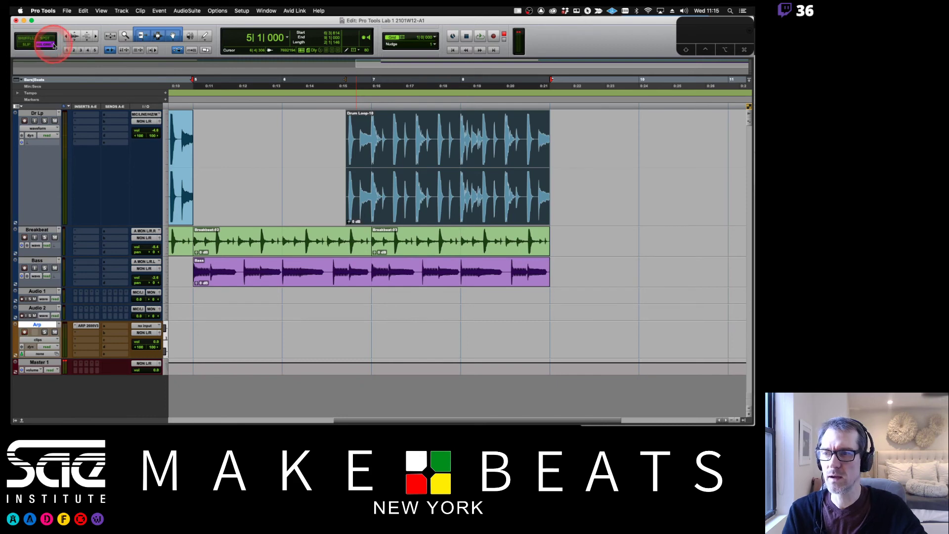
{"action": "left_click", "coordinate": [199, 139]}
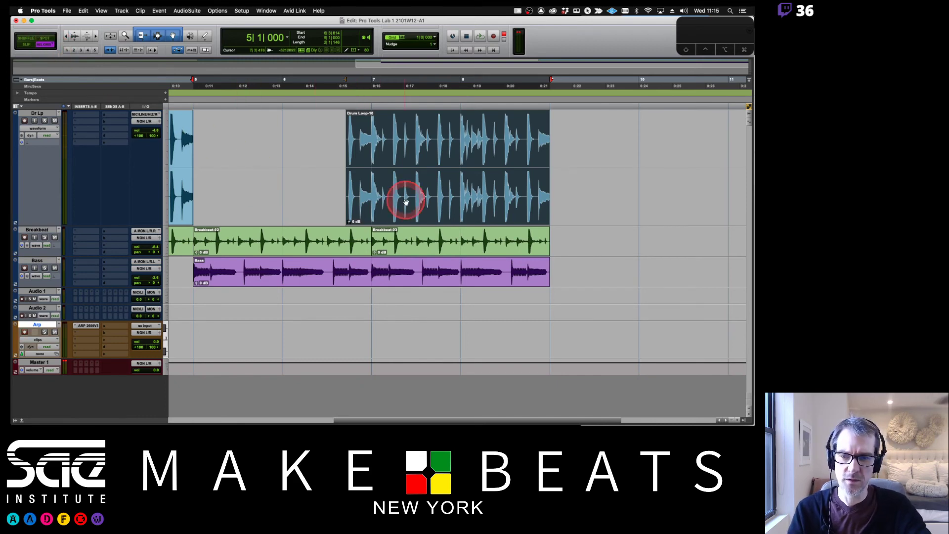
{"action": "left_click_drag", "start_coordinate": [404, 211], "coordinate": [509, 201]}
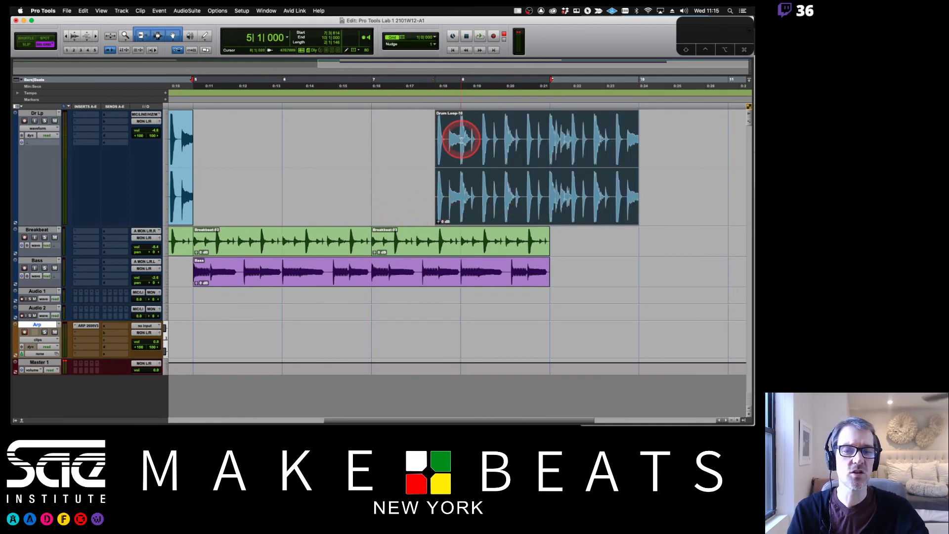
{"action": "key", "text": "space"}
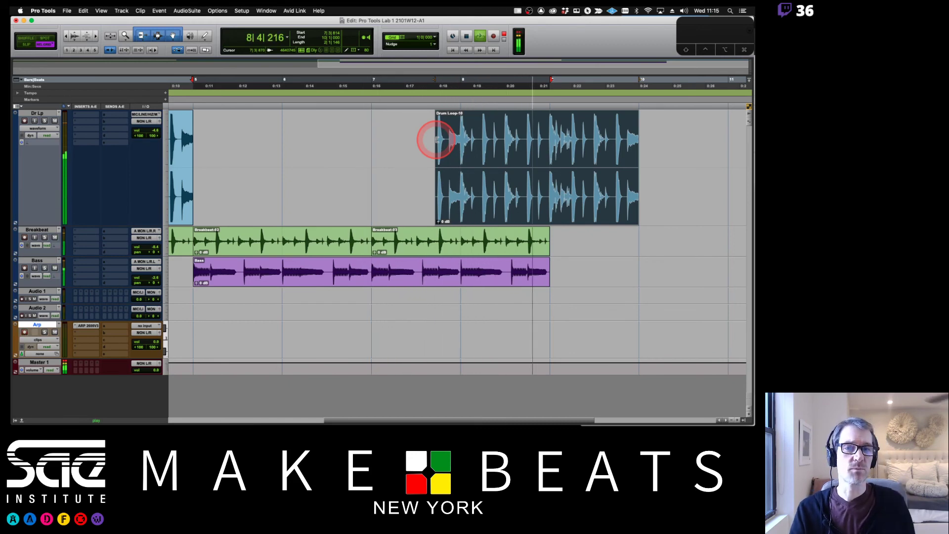
{"action": "key", "text": "space"}
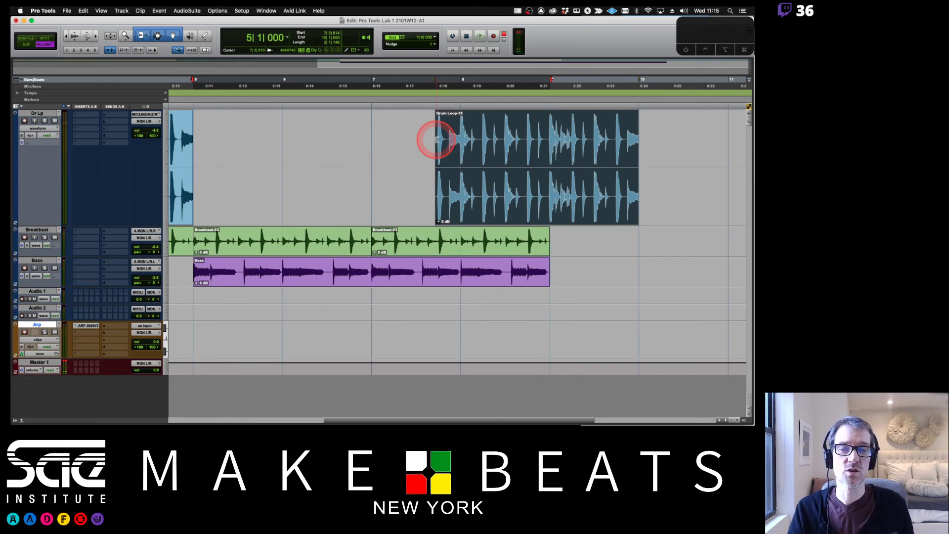
Move the Drum Loop clip in Relative Grid to 5|3|814, listen to it, and move it back to 6|3|814
{"action": "left_click_drag", "start_coordinate": [504, 191], "coordinate": [368, 206]}
{"action": "key", "text": "space"}
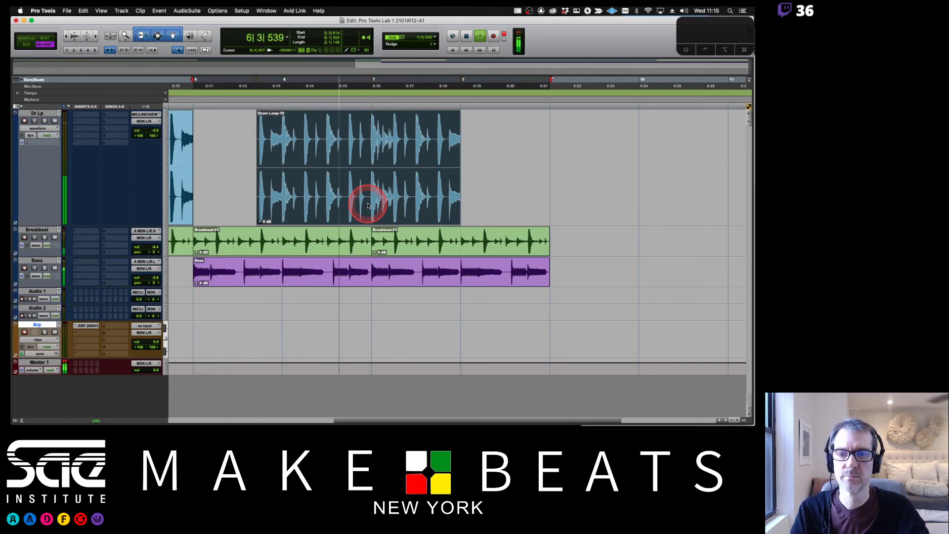
{"action": "key", "text": "space"}
{"action": "left_click_drag", "start_coordinate": [367, 203], "coordinate": [450, 200]}
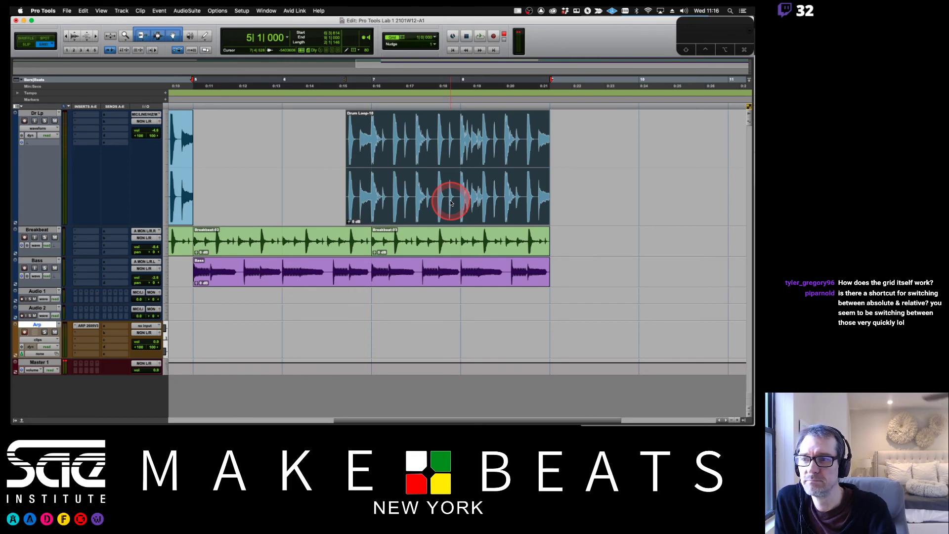
Demonstrate toggling Grid mode between Relative and Absolute, and finish in Absolute Grid
{"action": "key", "text": "F4"}
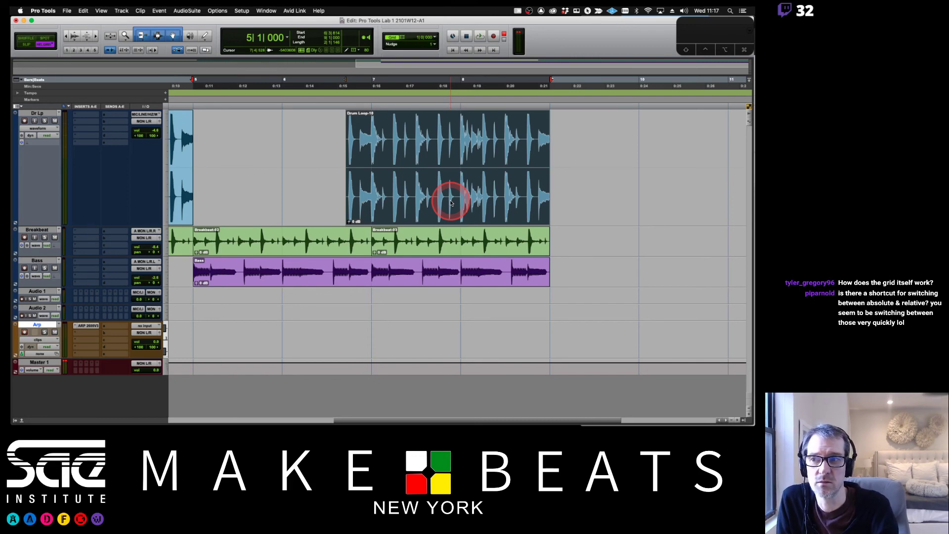
{"action": "key", "text": "F4"}
{"action": "key", "text": "F4"}
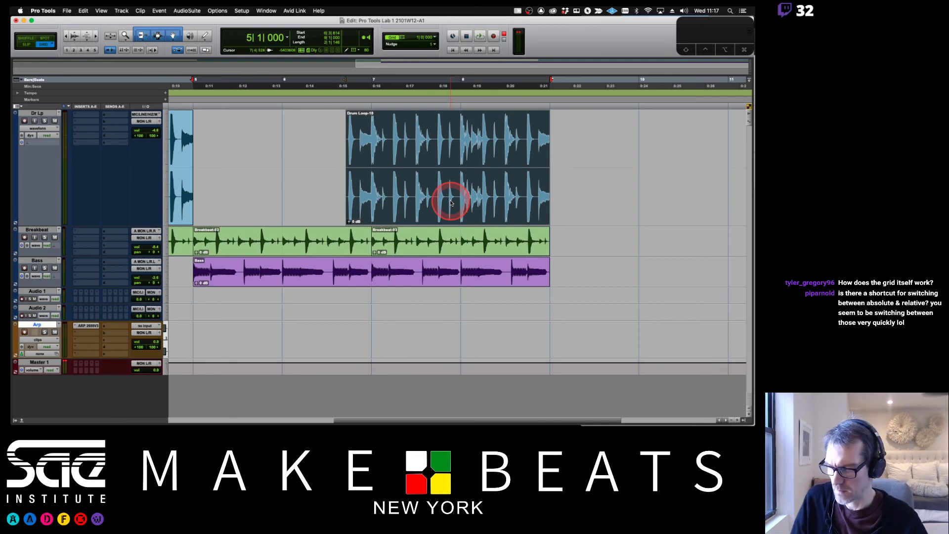
{"action": "left_click", "coordinate": [391, 38]}
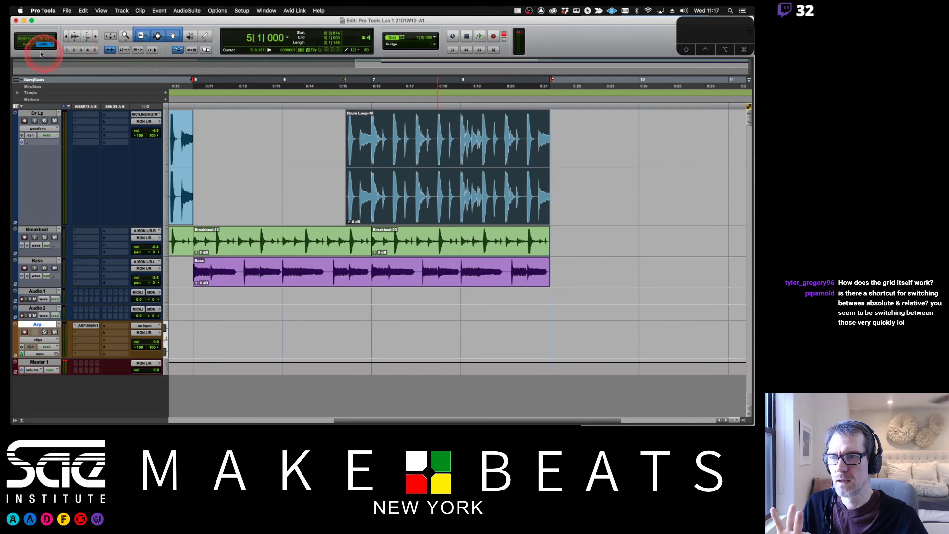
{"action": "left_click", "coordinate": [27, 41]}
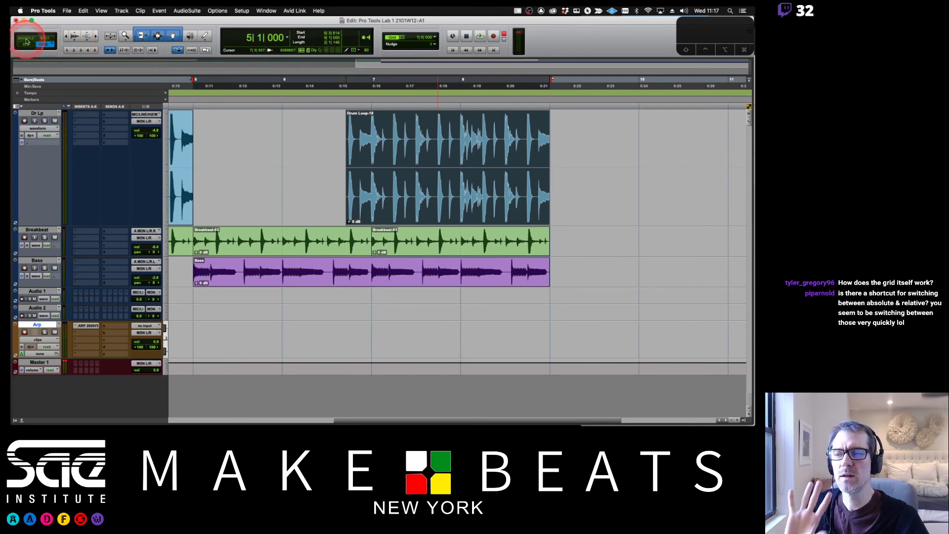
{"action": "left_click", "coordinate": [50, 47]}
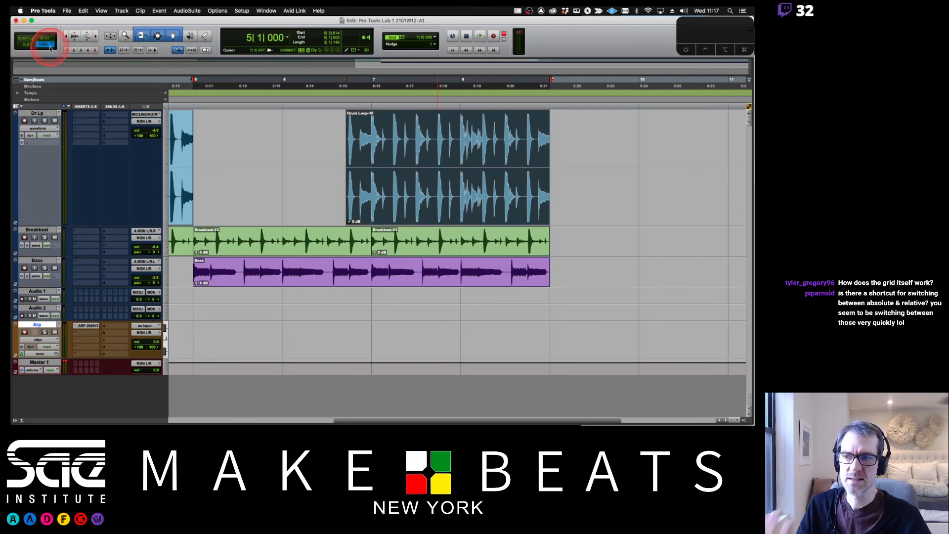
{"action": "left_click", "coordinate": [43, 40]}
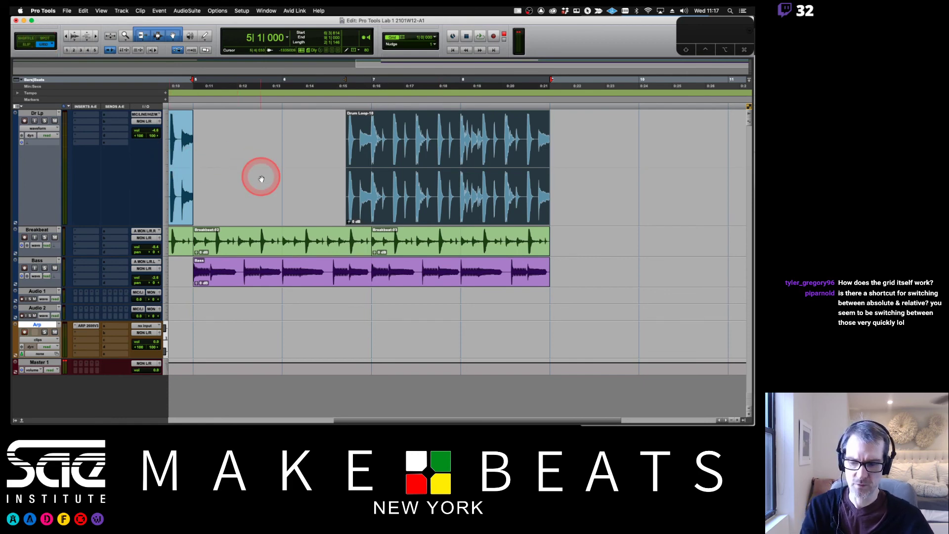
Switch to the review notes in Preview and look through the Edit Modes, Tools and PT Track Symbols pages
{"action": "key", "text": "super+Tab"}
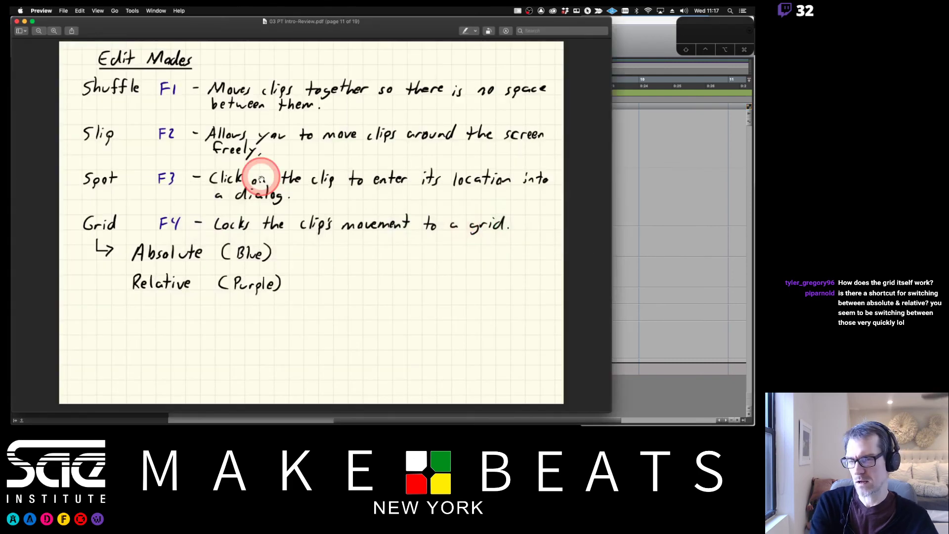
{"action": "key", "text": "Down"}
{"action": "key", "text": "Down"}
{"action": "key", "text": "Down"}
{"action": "key", "text": "Down"}
{"action": "key", "text": "Down"}
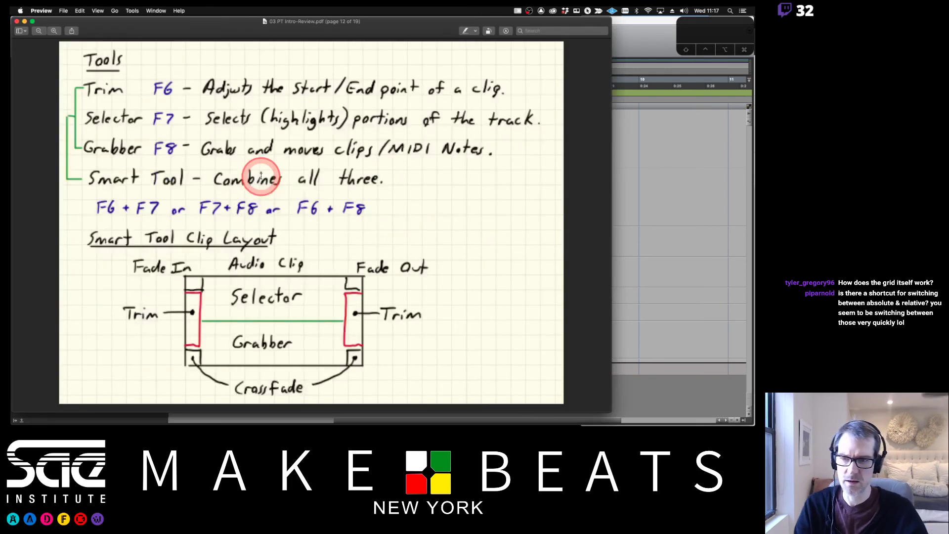
{"action": "key", "text": "Up"}
{"action": "key", "text": "Up"}
{"action": "key", "text": "Up"}
{"action": "key", "text": "Up"}
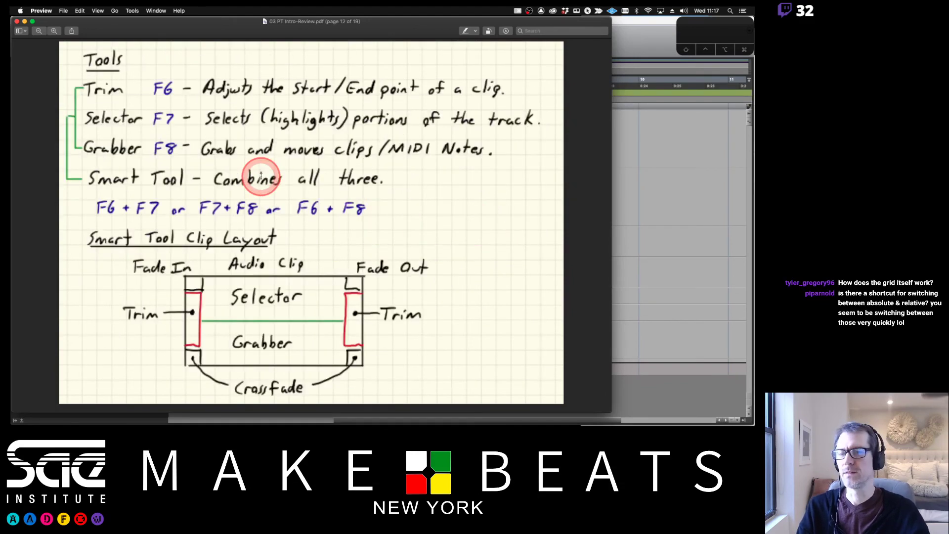
{"action": "key", "text": "Up"}
{"action": "key", "text": "Up"}
{"action": "key", "text": "Up"}
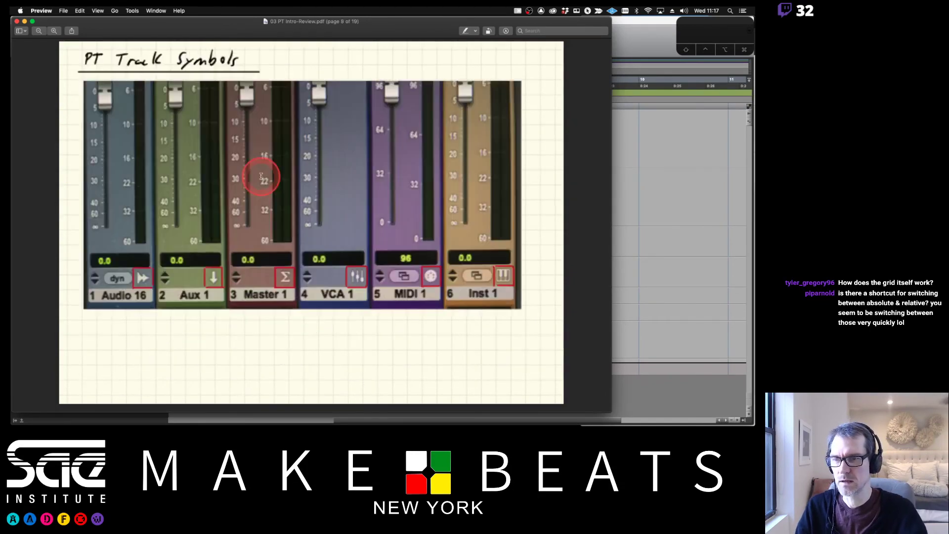
Browse the review notes through the PT Folder Structure page to the Session File Backups page
{"action": "key", "text": "Down"}
{"action": "key", "text": "Down"}
{"action": "key", "text": "Down"}
{"action": "key", "text": "Down"}
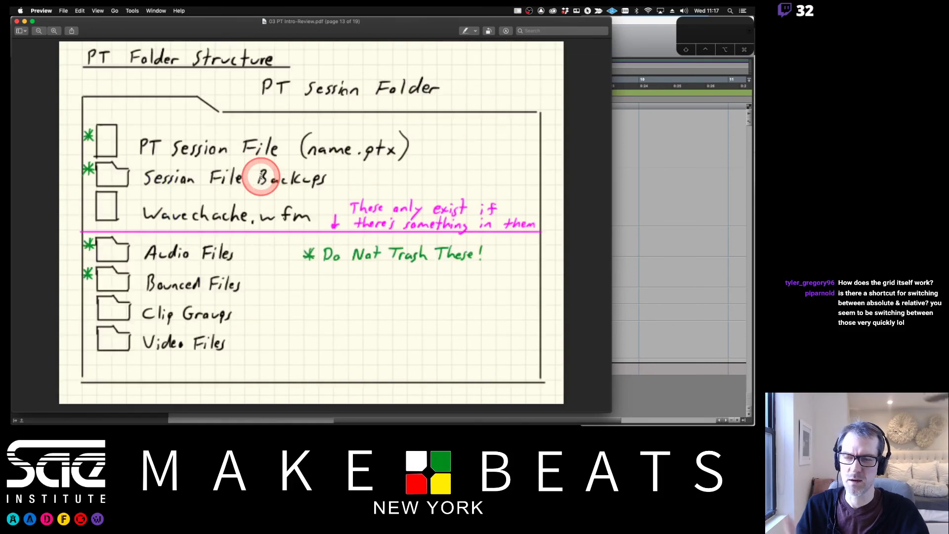
{"action": "key", "text": "Down"}
{"action": "key", "text": "Down"}
{"action": "key", "text": "Up"}
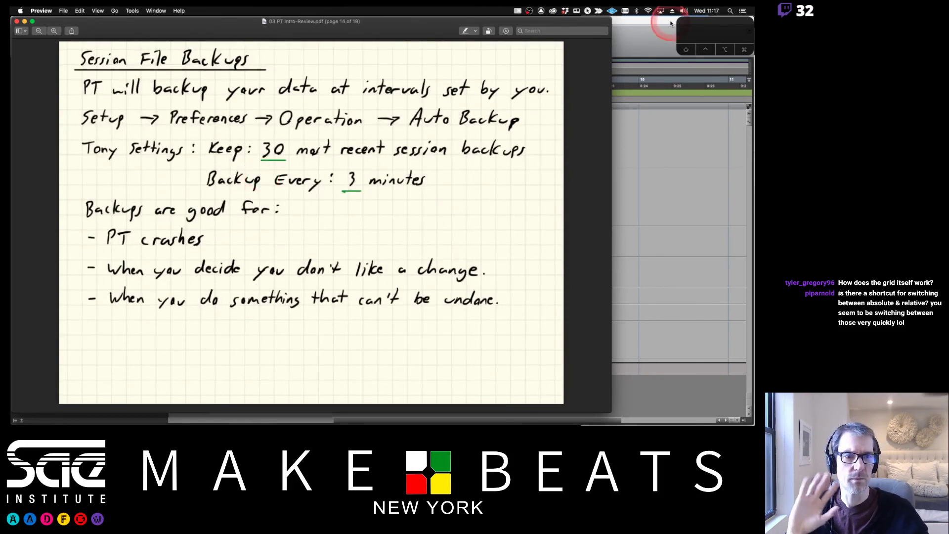
Switch back to Pro Tools and increase the vertical zoom of the audio waveforms
{"action": "left_click", "coordinate": [648, 31]}
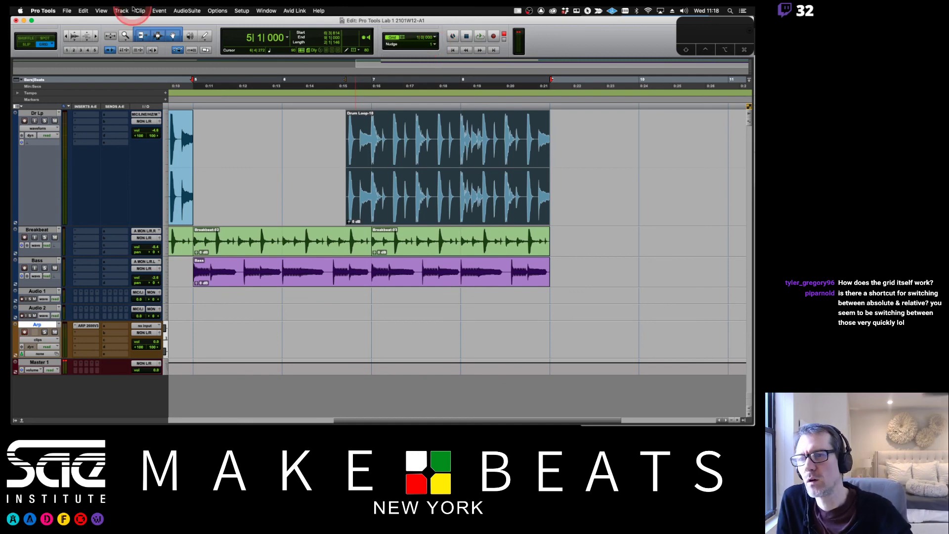
{"action": "left_click", "coordinate": [39, 43]}
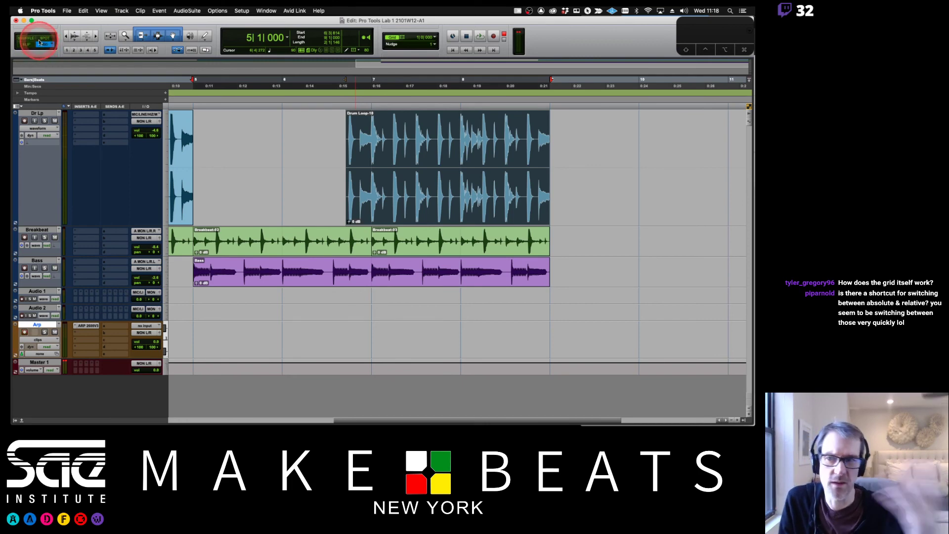
{"action": "left_click", "coordinate": [74, 39]}
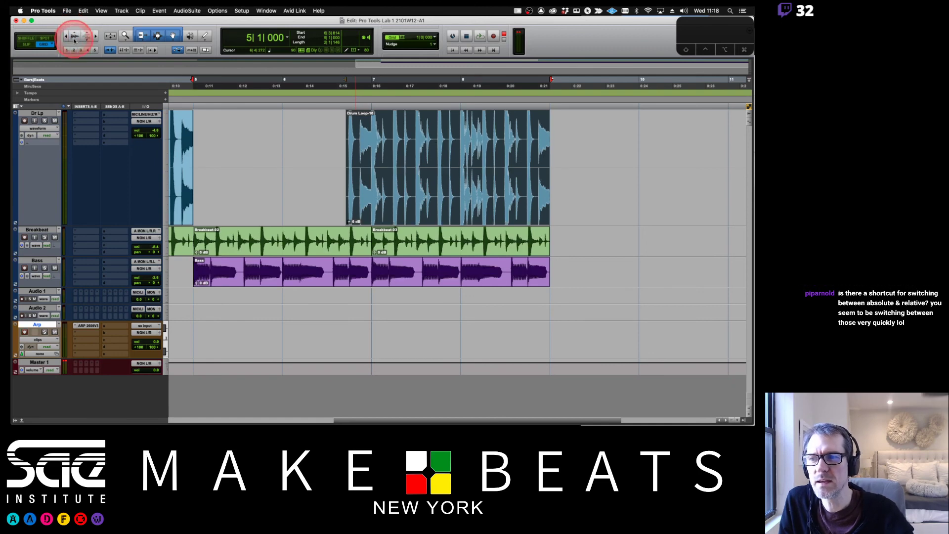
Demonstrate the vertical zoom of the audio waveforms by enlarging and reducing them, and finish at a reduced waveform height
{"action": "left_click", "coordinate": [74, 40]}
{"action": "left_click", "coordinate": [75, 39]}
{"action": "left_click", "coordinate": [74, 37]}
{"action": "left_click", "coordinate": [74, 36]}
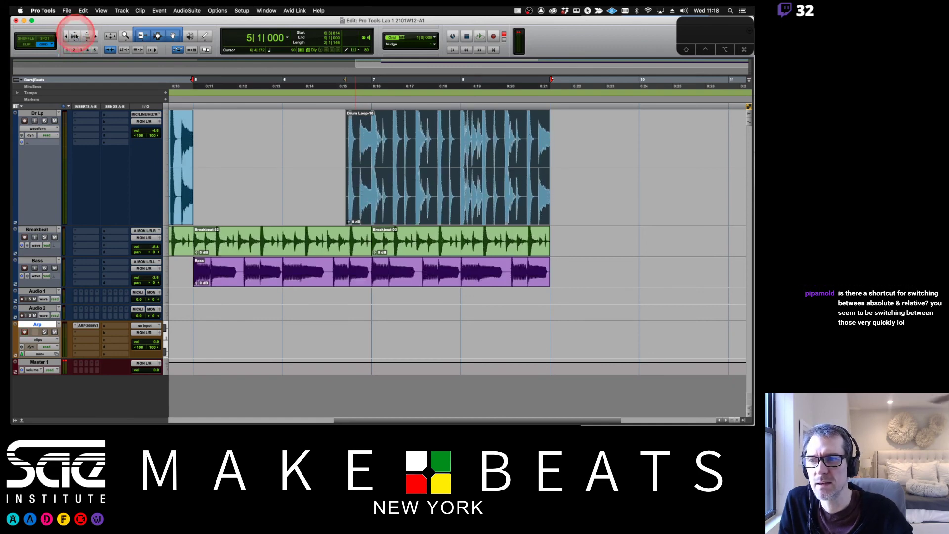
{"action": "left_click", "coordinate": [75, 37]}
{"action": "left_click", "coordinate": [74, 37]}
{"action": "left_click", "coordinate": [74, 34]}
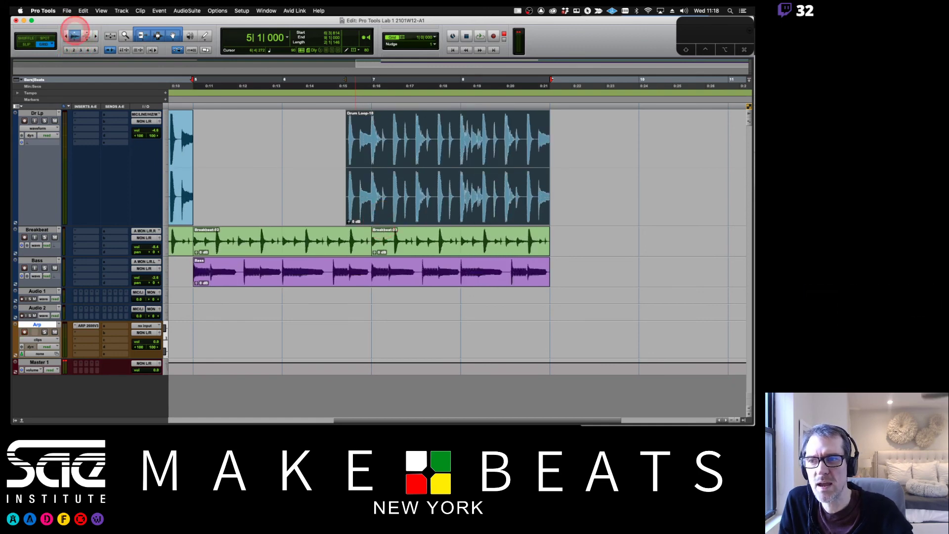
{"action": "left_click", "coordinate": [74, 37]}
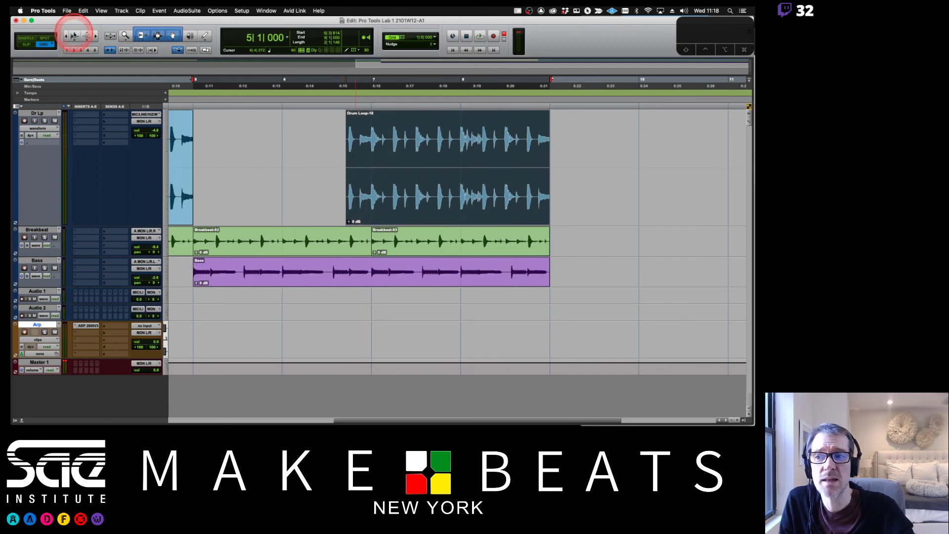
{"action": "left_click", "coordinate": [74, 36]}
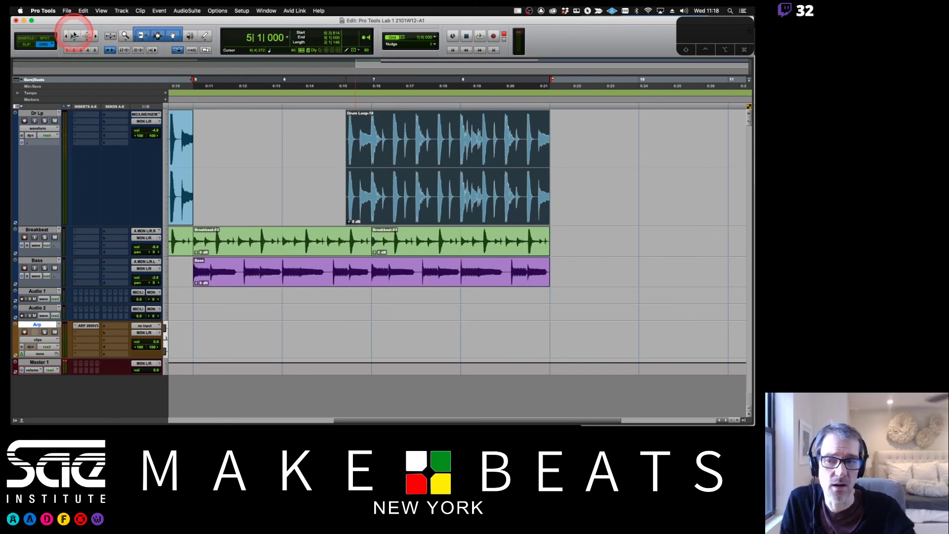
{"action": "left_click", "coordinate": [74, 39]}
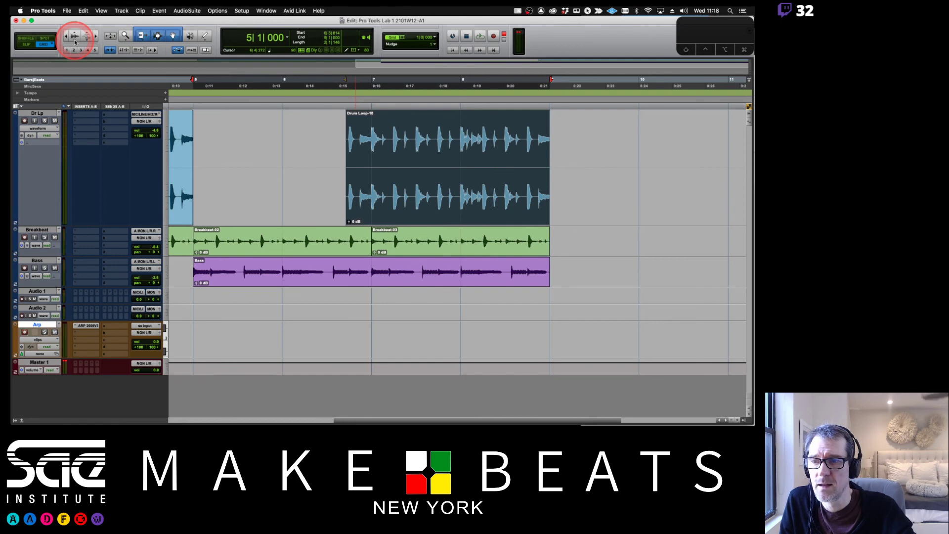
{"action": "left_click", "coordinate": [74, 35]}
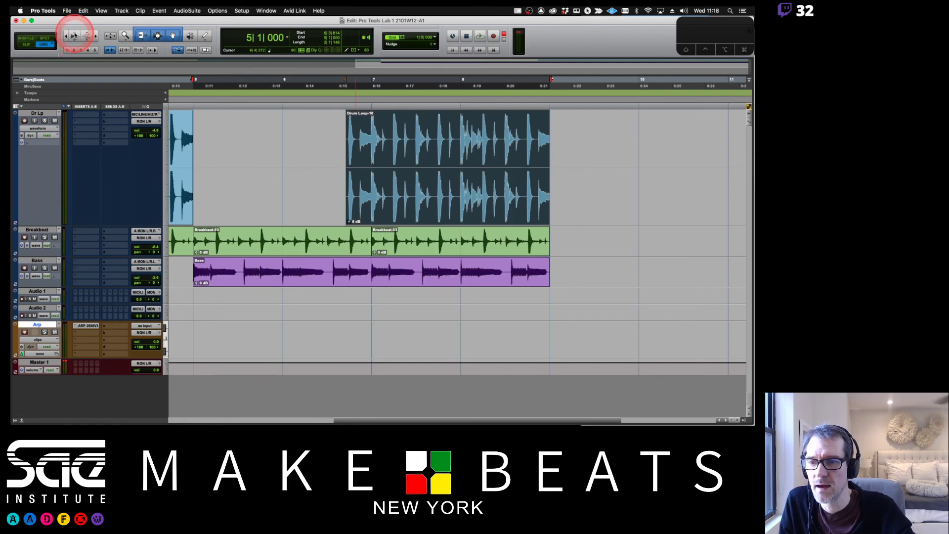
{"action": "left_click", "coordinate": [75, 40]}
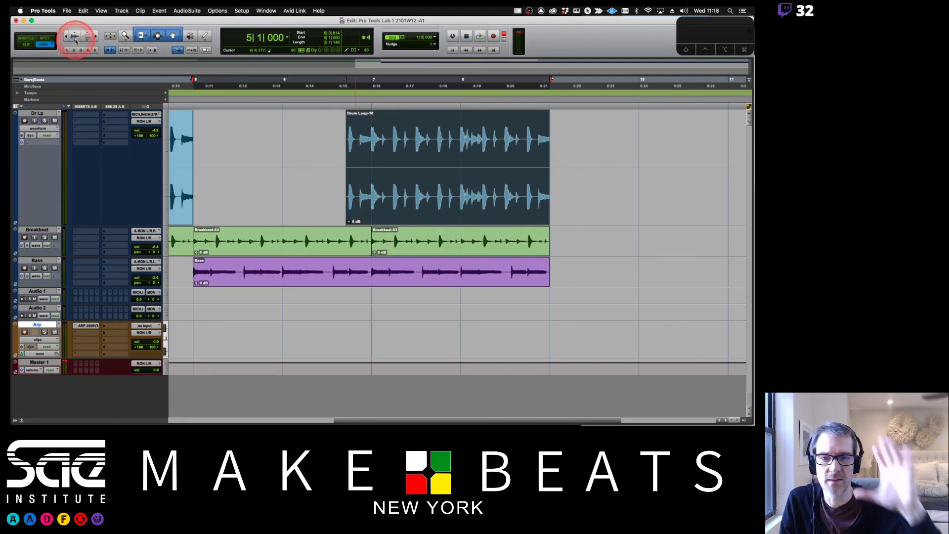
Reduce the MIDI vertical zoom and zoom the timeline out until both Drum Loop clips are in view
{"action": "left_click", "coordinate": [87, 39]}
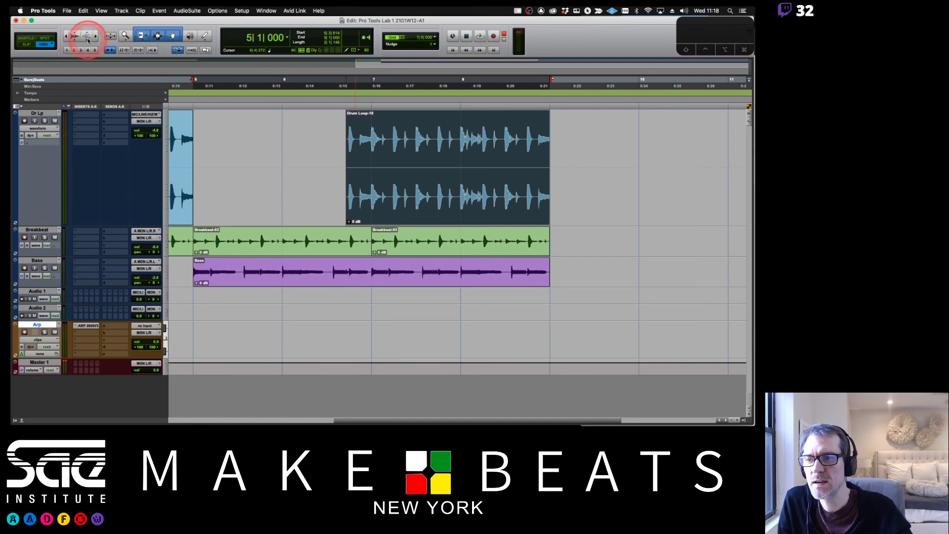
{"action": "key", "text": "super+bracketleft"}
{"action": "key", "text": "super+bracketleft"}
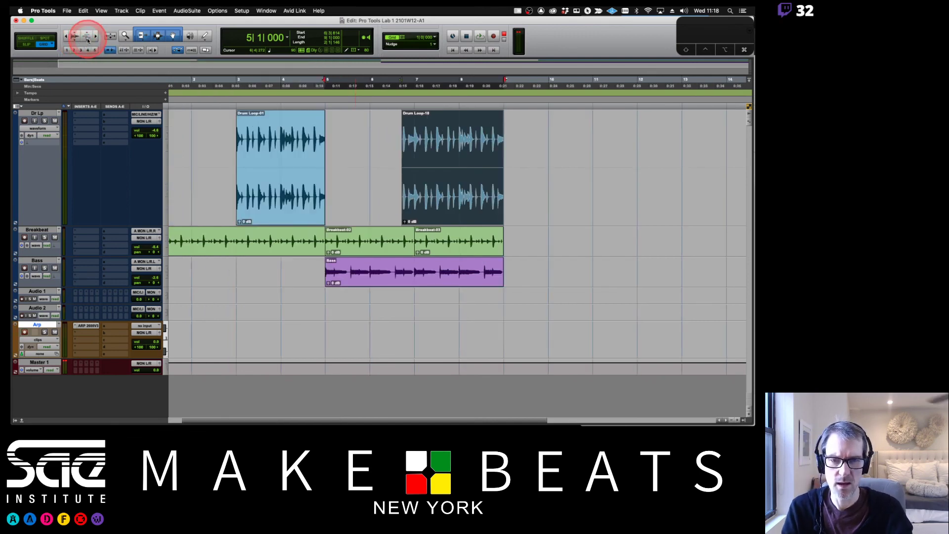
{"action": "key", "text": "super+bracketright"}
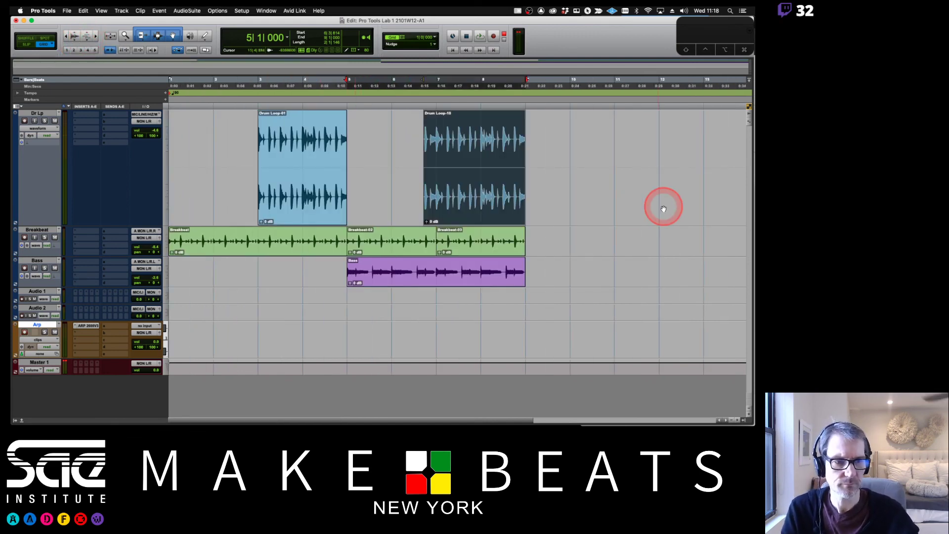
Show the Clips list and place the Arp Lp clip on the Arp track at bar 5
{"action": "left_click", "coordinate": [741, 420]}
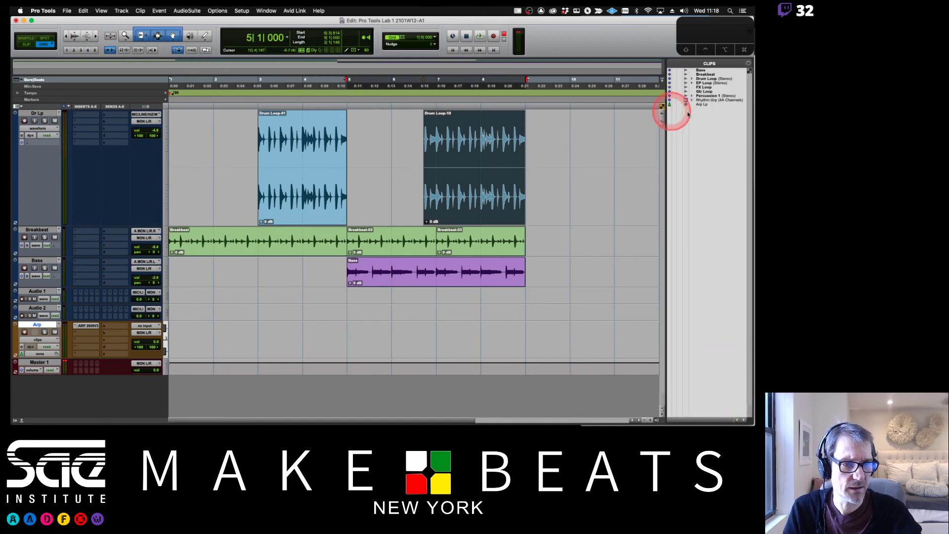
{"action": "left_click", "coordinate": [444, 340]}
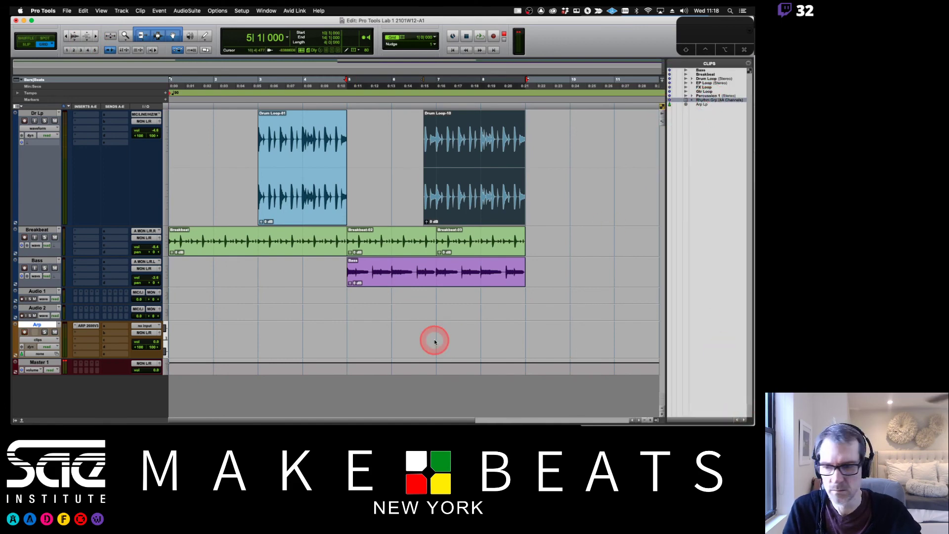
{"action": "left_click", "coordinate": [411, 346]}
{"action": "mouse_move", "coordinate": [702, 105]}
{"action": "left_mouse_down"}
{"action": "mouse_move", "coordinate": [569, 269]}
{"action": "mouse_move", "coordinate": [424, 346]}
{"action": "mouse_move", "coordinate": [354, 353]}
{"action": "left_mouse_up"}
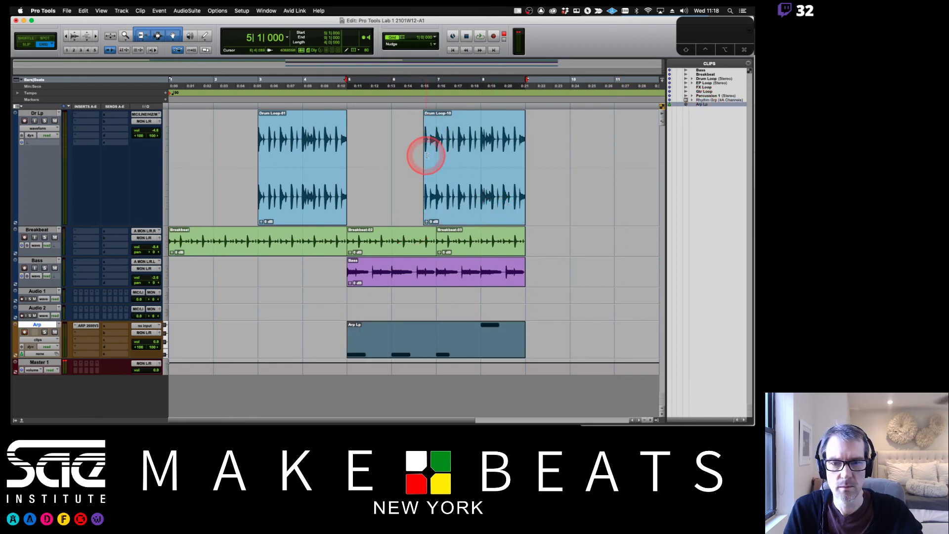
Select the second Drum Loop clip on the Dr Lp track, play it back with the other tracks, and stop playback
{"action": "mouse_move", "coordinate": [426, 155]}
{"action": "left_mouse_down"}
{"action": "mouse_move", "coordinate": [350, 153]}
{"action": "mouse_move", "coordinate": [445, 153]}
{"action": "left_mouse_up"}
{"action": "double_click", "coordinate": [446, 160]}
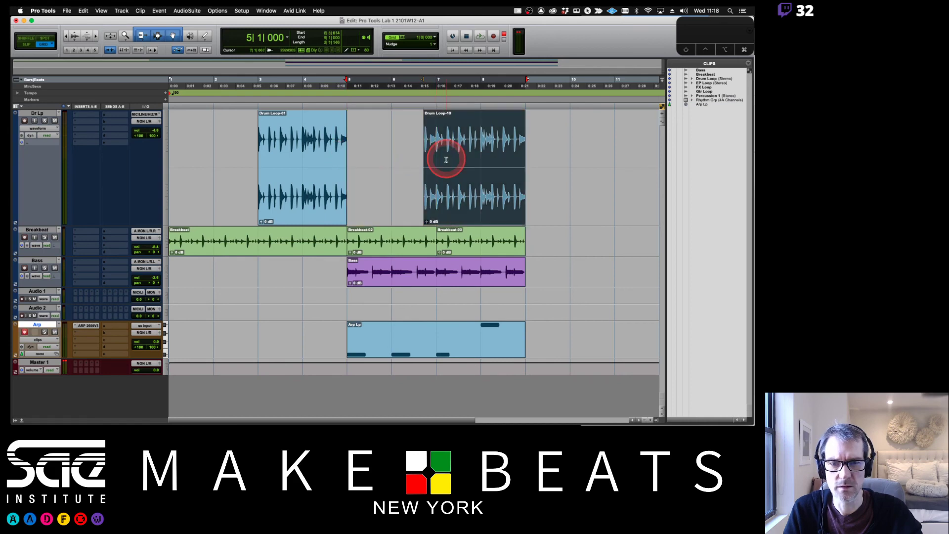
{"action": "key", "text": "space"}
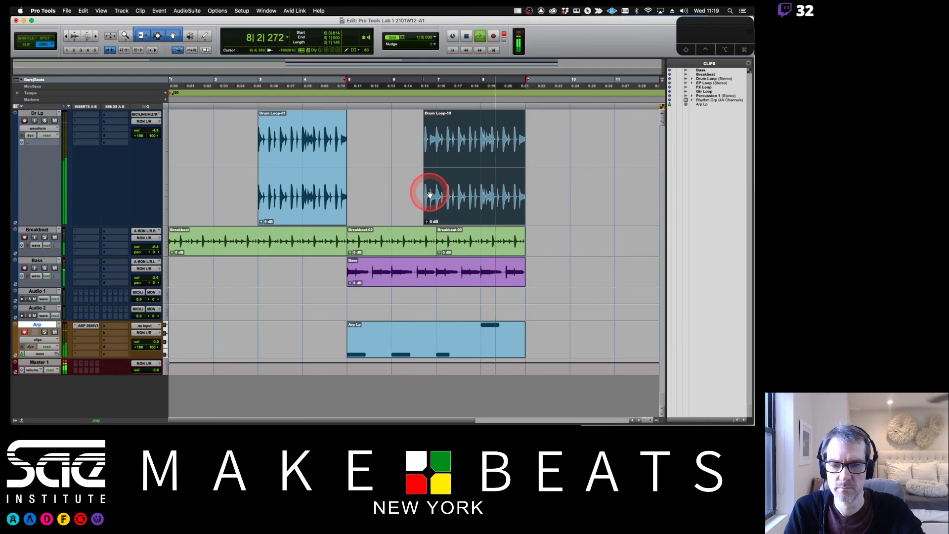
{"action": "key", "text": "space"}
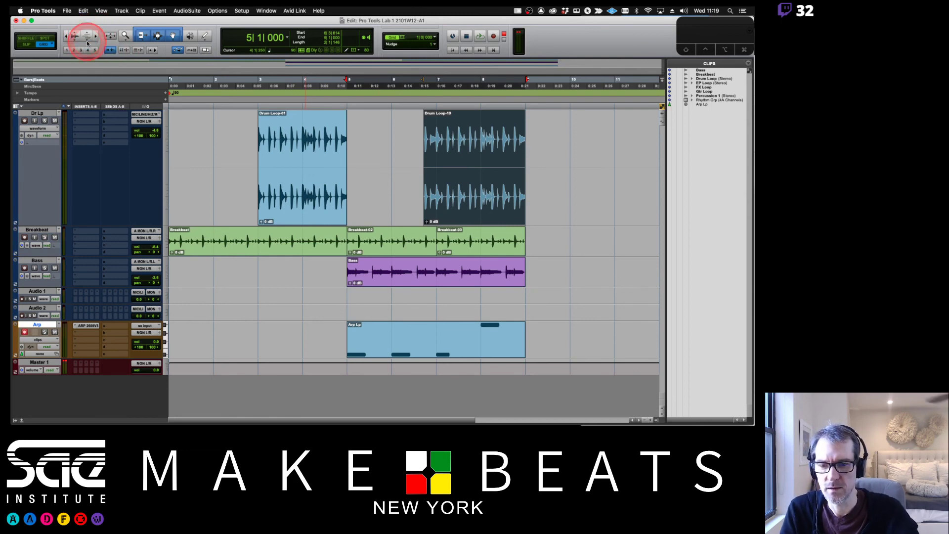
Select the Arp Lp clip on the Arp track and try the MIDI vertical zoom in and out on it
{"action": "left_click", "coordinate": [240, 345]}
{"action": "left_click", "coordinate": [392, 349]}
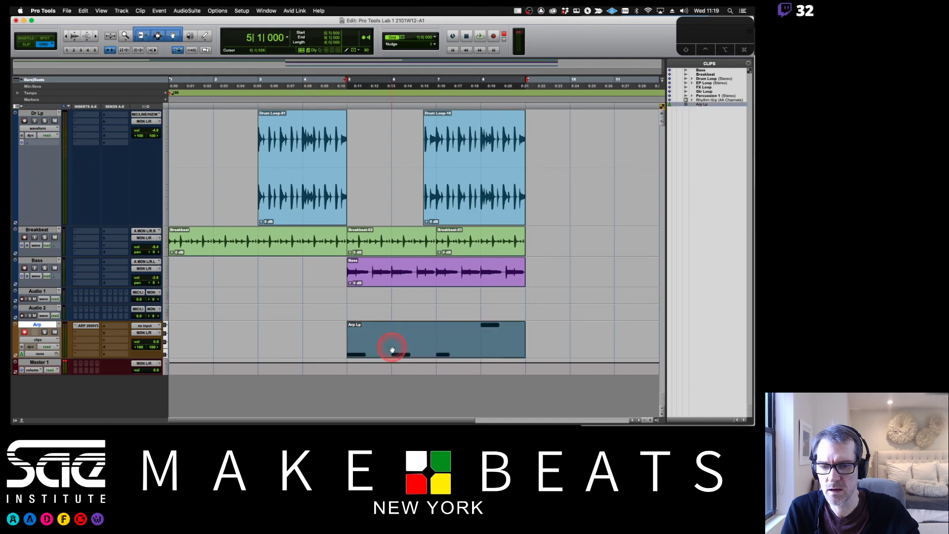
{"action": "left_click", "coordinate": [87, 34]}
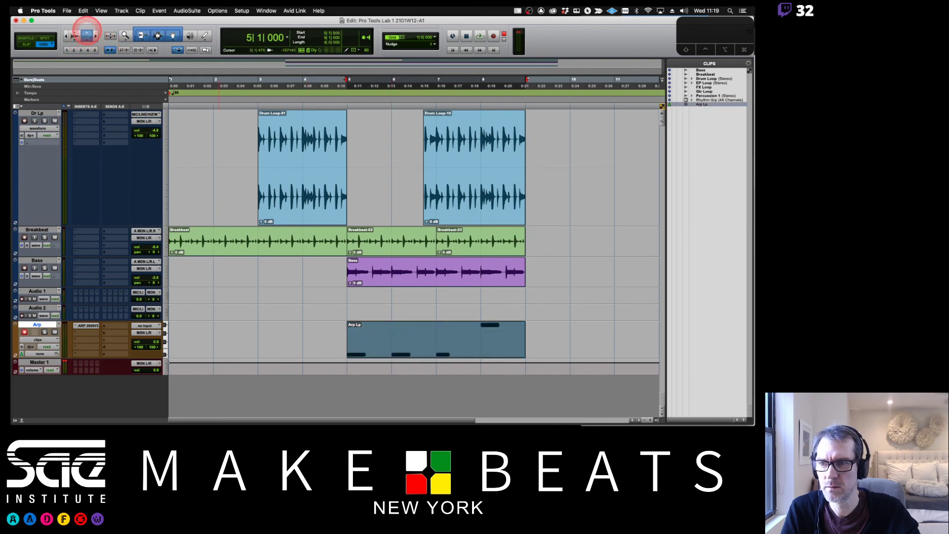
{"action": "left_click", "coordinate": [88, 36]}
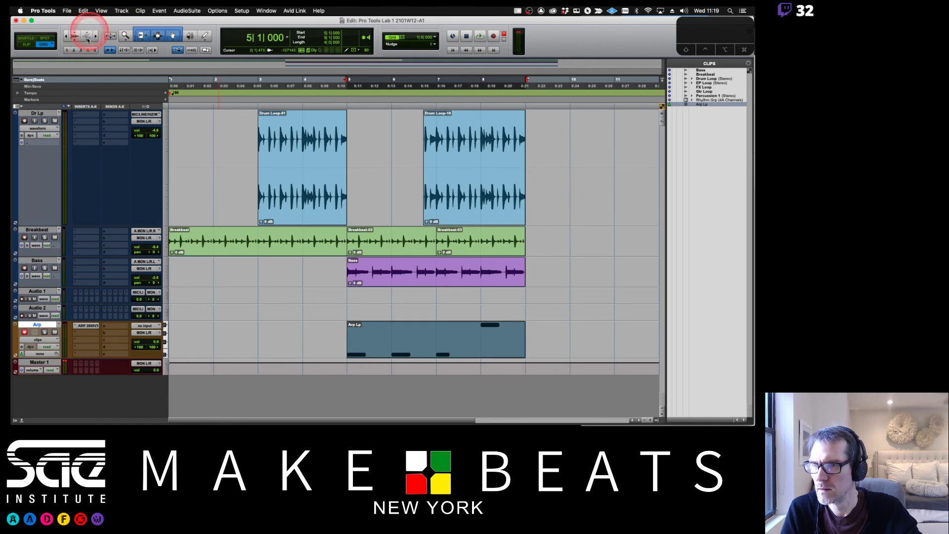
Switch the Arp track's view to notes and make the track taller
{"action": "left_click", "coordinate": [45, 341]}
{"action": "left_click", "coordinate": [40, 347]}
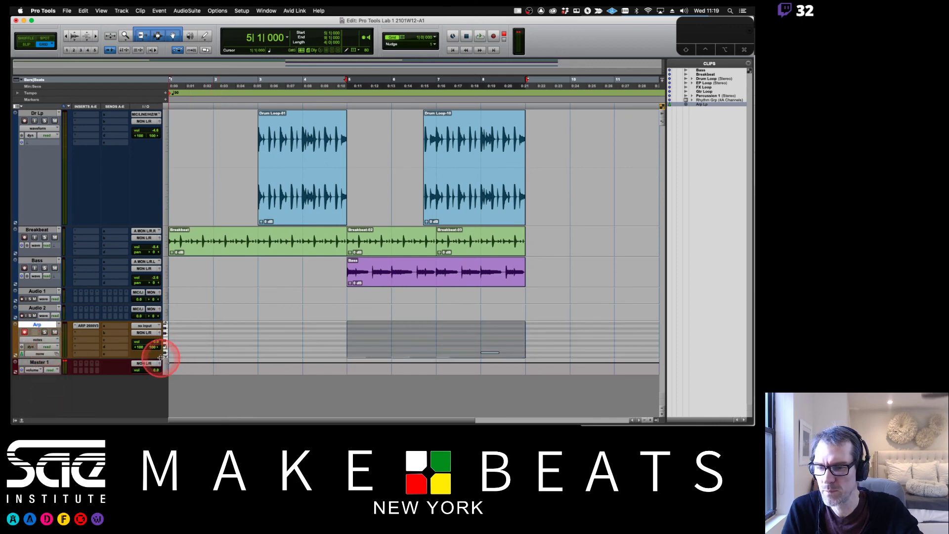
{"action": "left_click_drag", "start_coordinate": [160, 357], "coordinate": [161, 411]}
{"action": "scroll", "coordinate": [208, 383], "scroll_direction": "down", "scroll_amount": 3}
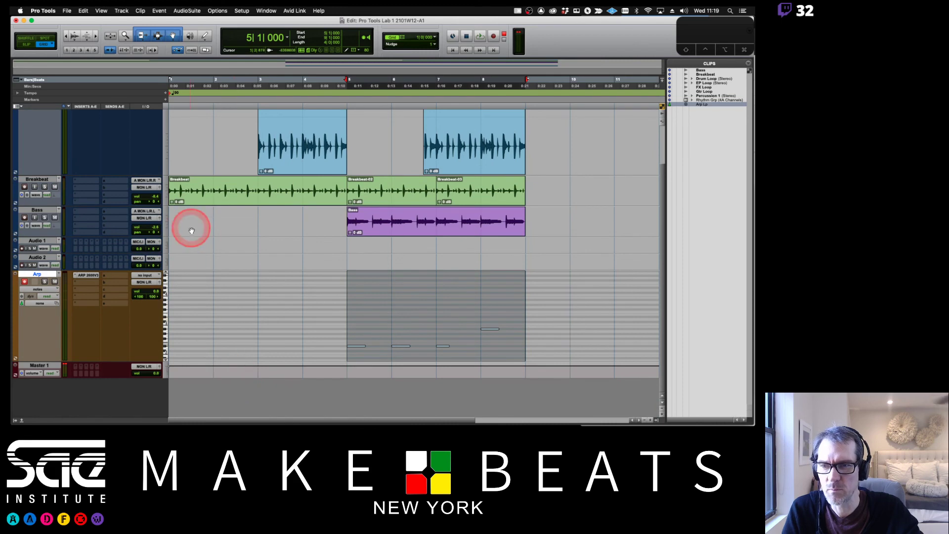
Increase the MIDI vertical zoom on the Arp track, bring all four notes into view, and clear the clip selection
{"action": "left_click", "coordinate": [87, 34]}
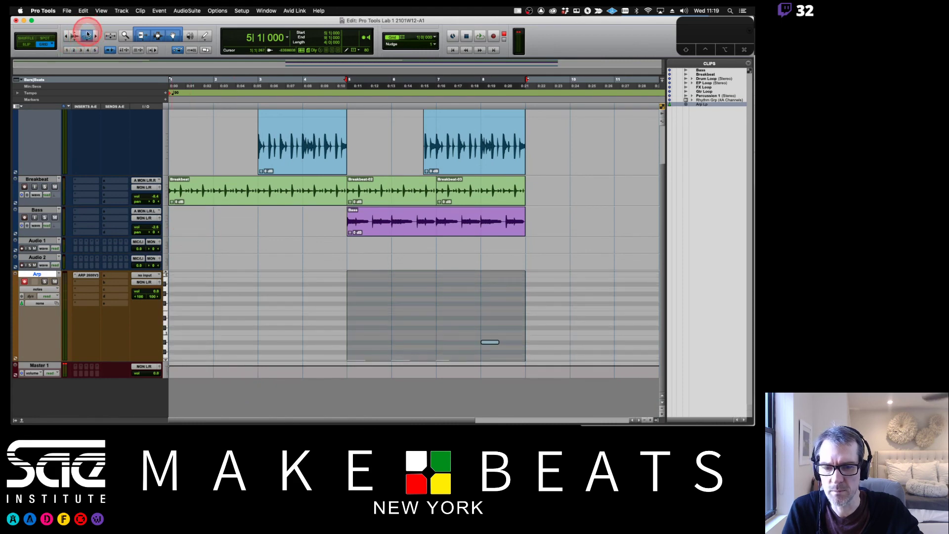
{"action": "left_click_drag", "start_coordinate": [170, 339], "coordinate": [147, 258]}
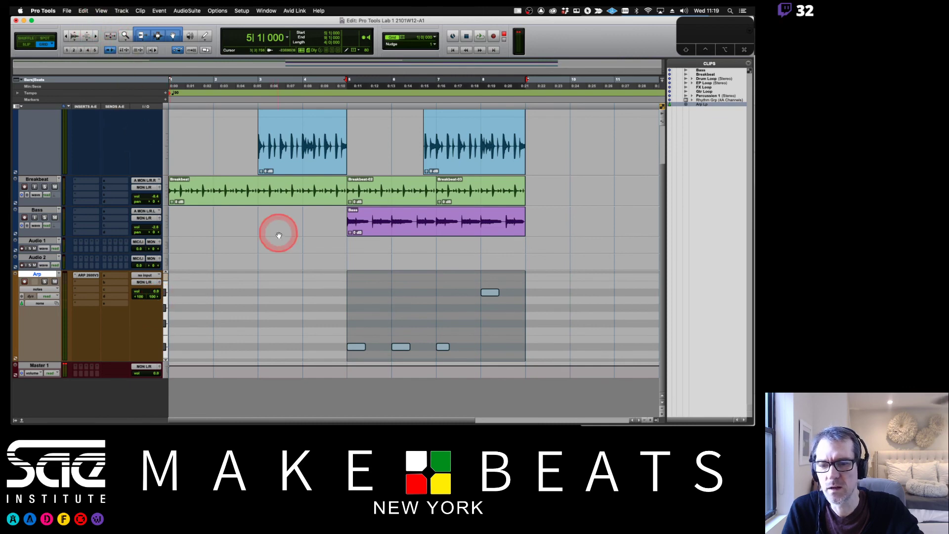
{"action": "left_click", "coordinate": [423, 291]}
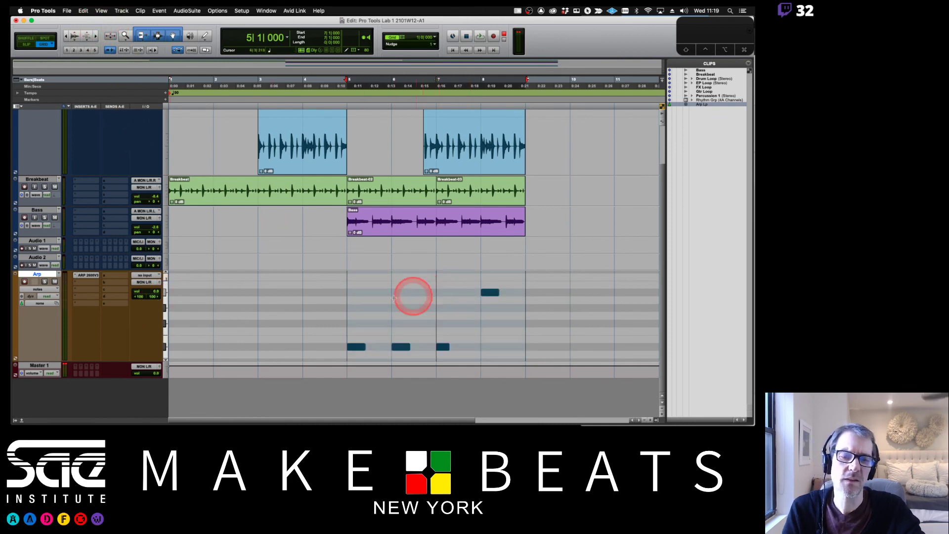
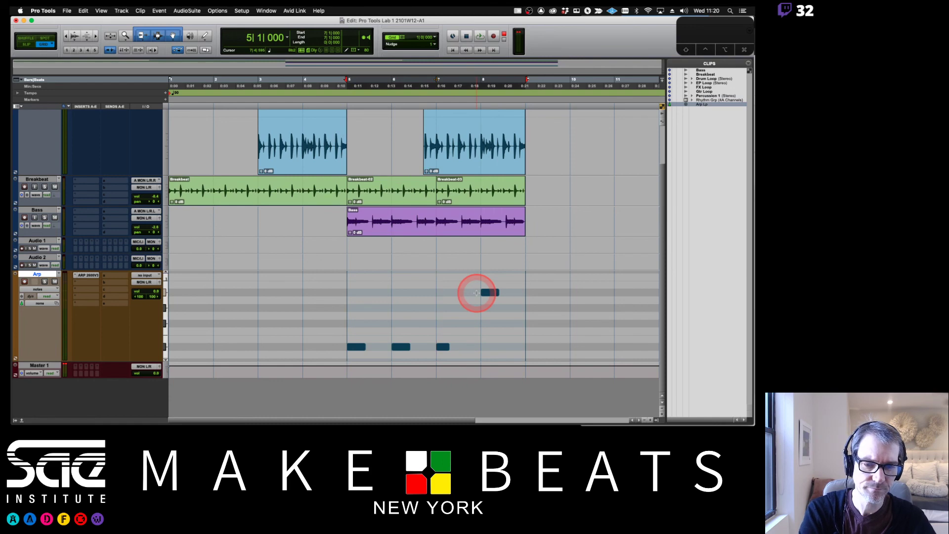
Zoom in closely on the bar 8 downbeat to compare the Arp note with the drum waveform, and zoom back out
{"action": "scroll", "coordinate": [477, 293], "scroll_direction": "up", "scroll_amount": 10}
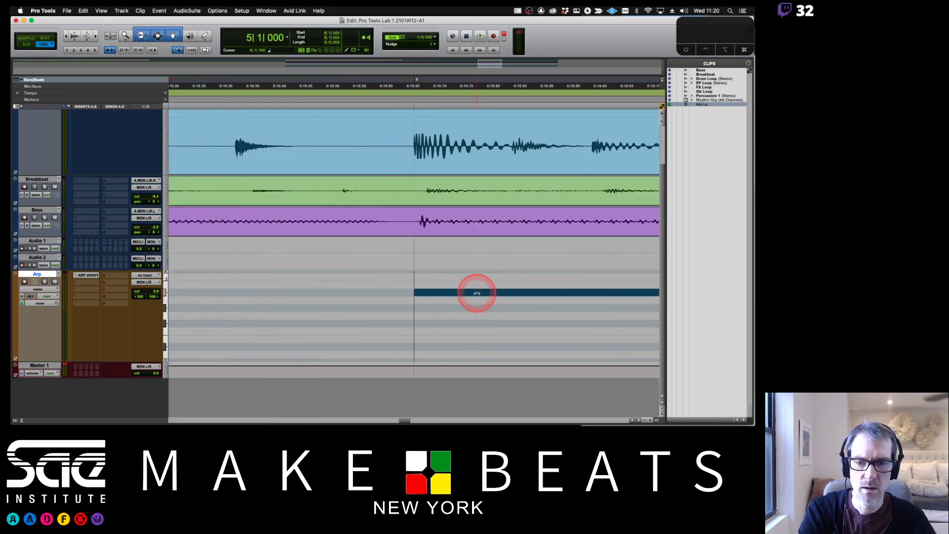
{"action": "scroll", "coordinate": [419, 152], "scroll_direction": "up", "scroll_amount": 8}
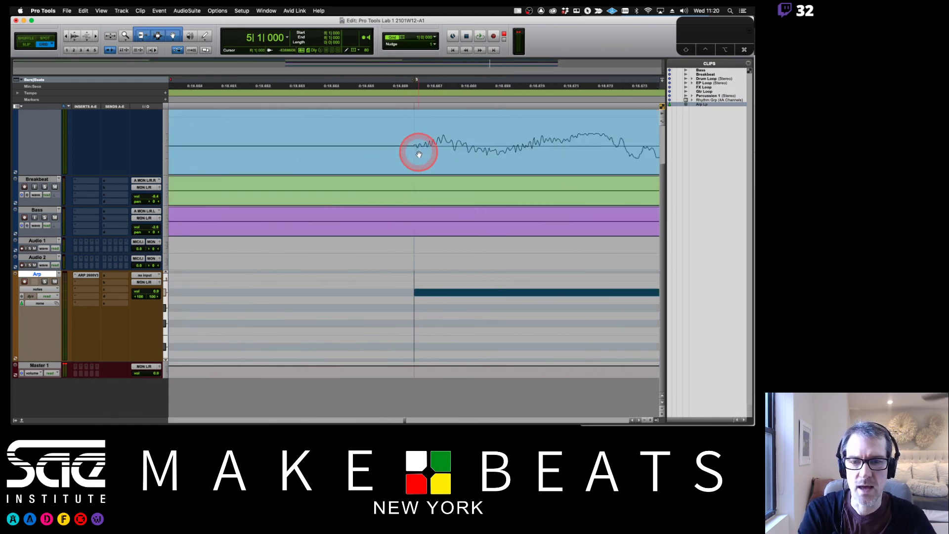
{"action": "scroll", "coordinate": [424, 169], "scroll_direction": "down", "scroll_amount": 10}
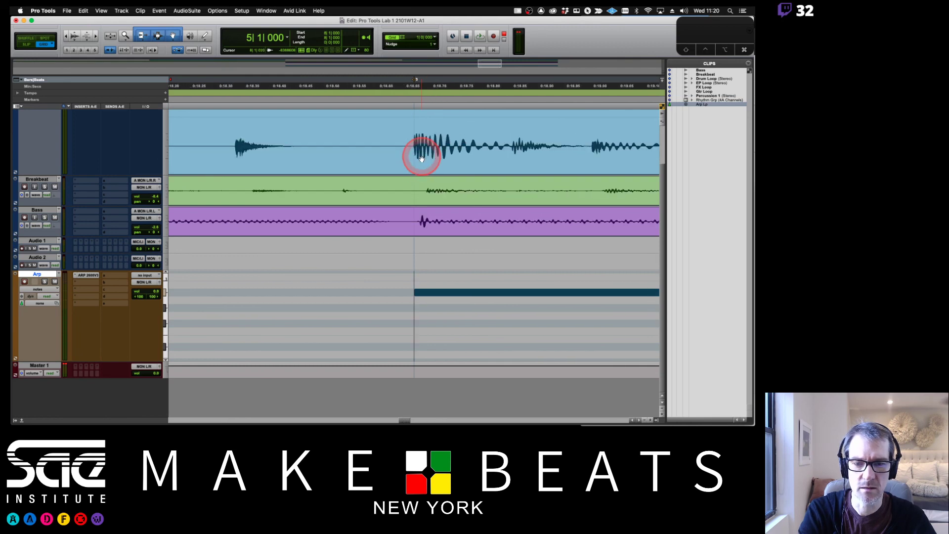
{"action": "scroll", "coordinate": [422, 237], "scroll_direction": "down", "scroll_amount": 10}
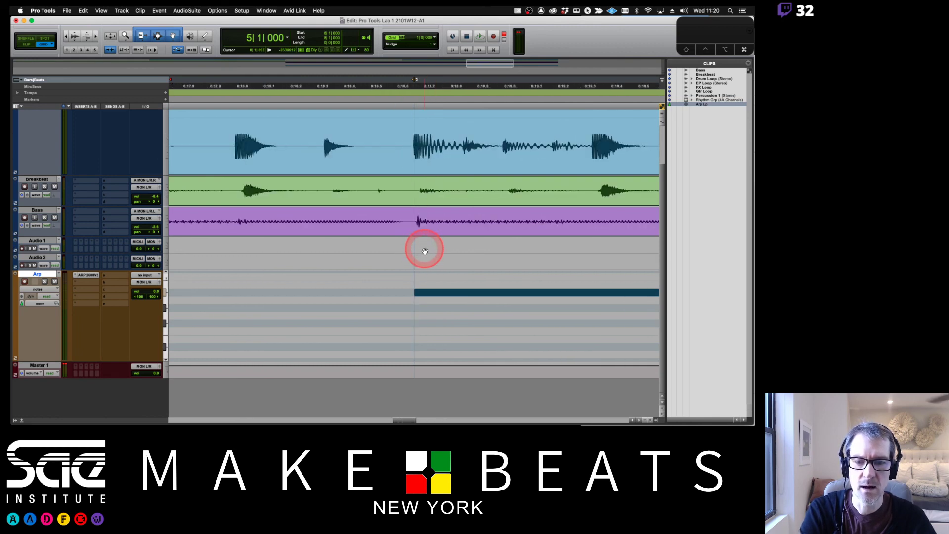
{"action": "scroll", "coordinate": [423, 283], "scroll_direction": "down", "scroll_amount": 3}
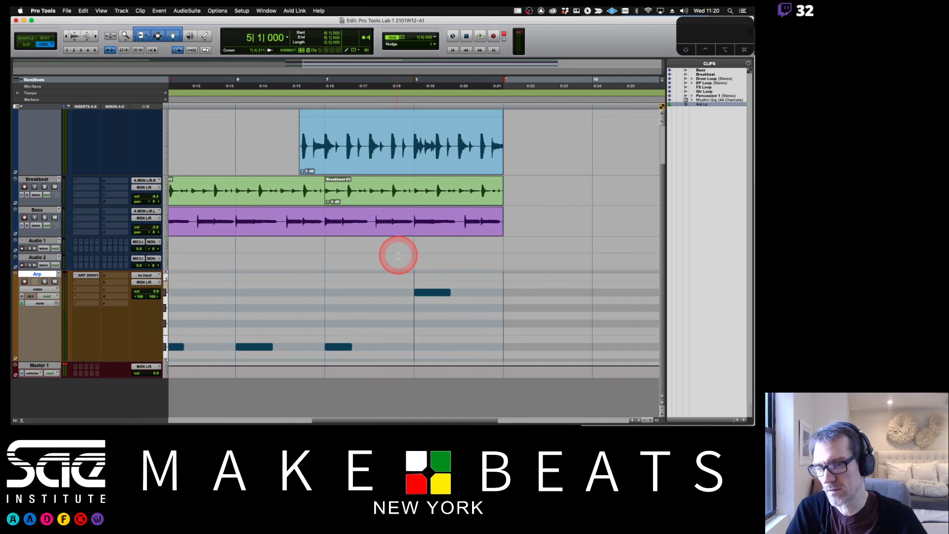
{"action": "scroll", "coordinate": [399, 256], "scroll_direction": "left", "scroll_amount": 5}
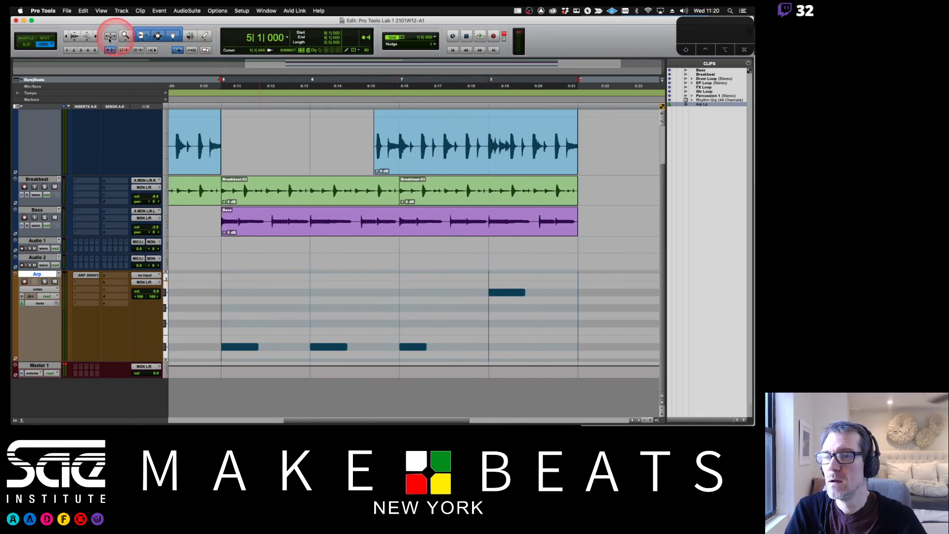
Demonstrate the horizontal zoom controls and zoom presets 3, 4 and 5, and return to a view of both Drum Loop clips
{"action": "left_click", "coordinate": [65, 35]}
{"action": "left_click", "coordinate": [81, 50]}
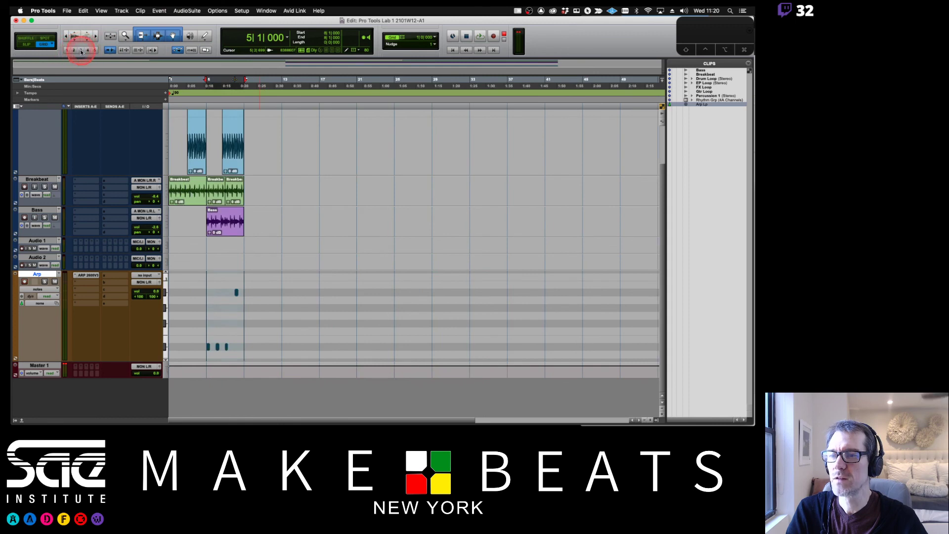
{"action": "left_click", "coordinate": [87, 50]}
{"action": "left_click", "coordinate": [94, 51]}
{"action": "left_click", "coordinate": [95, 36]}
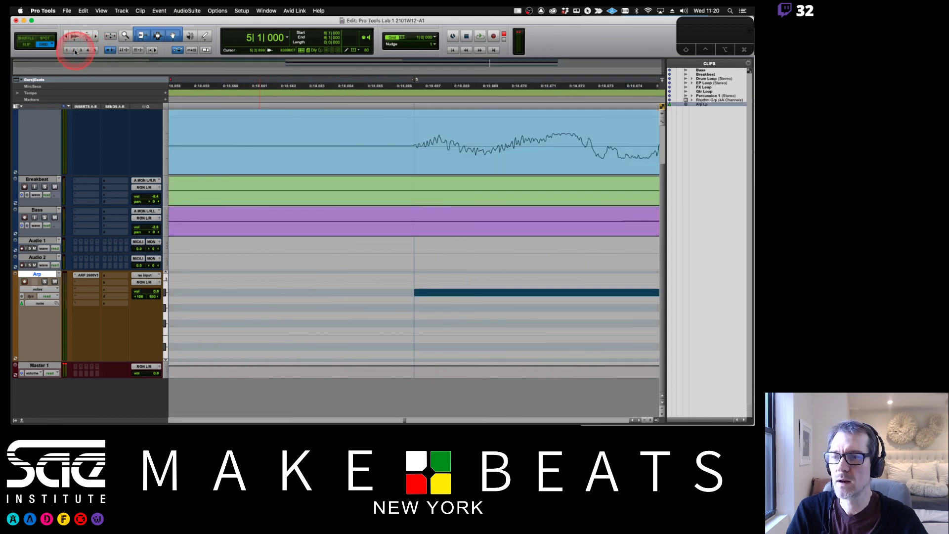
{"action": "left_click", "coordinate": [86, 51]}
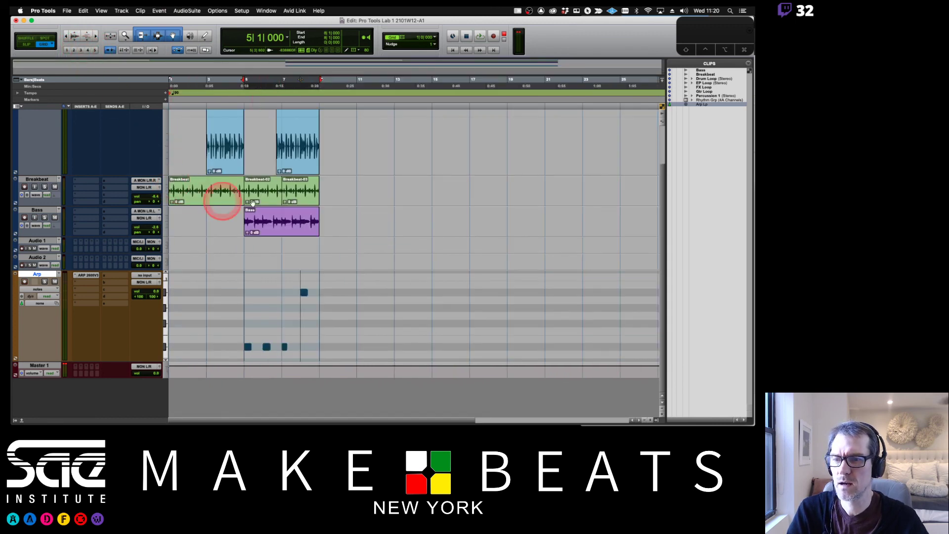
{"action": "scroll", "coordinate": [232, 200], "scroll_direction": "up", "scroll_amount": 3}
{"action": "key", "text": "super+bracketright"}
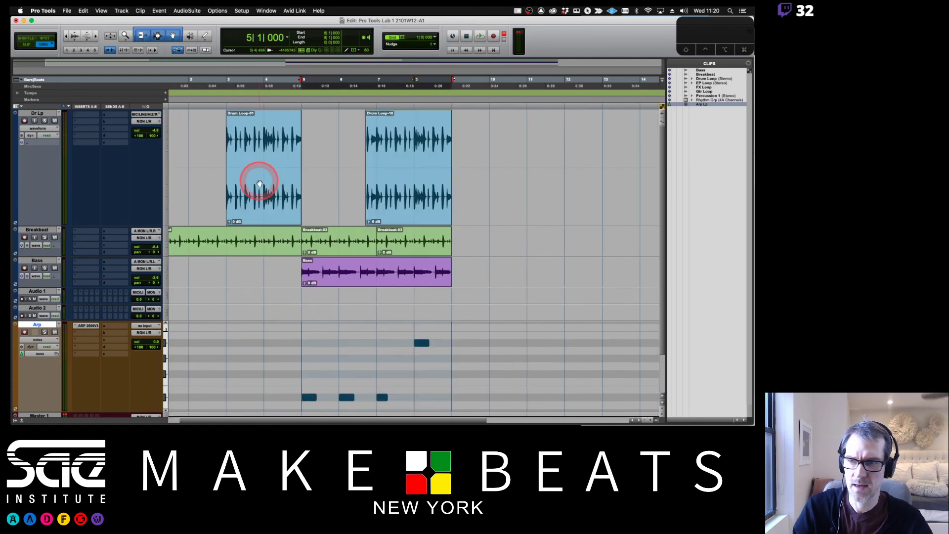
{"action": "left_click", "coordinate": [67, 51]}
{"action": "left_click", "coordinate": [80, 50]}
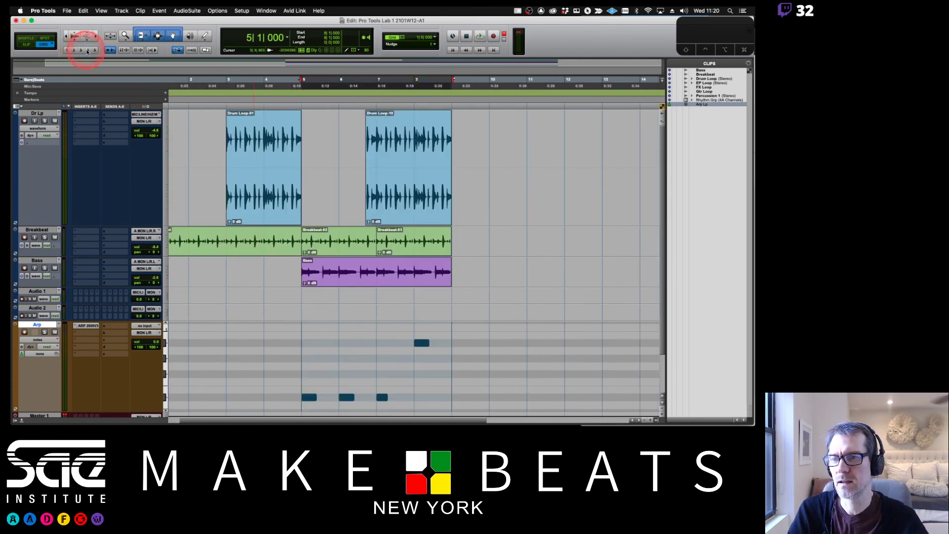
{"action": "left_click", "coordinate": [88, 50]}
{"action": "left_click", "coordinate": [94, 50]}
{"action": "left_click", "coordinate": [81, 50]}
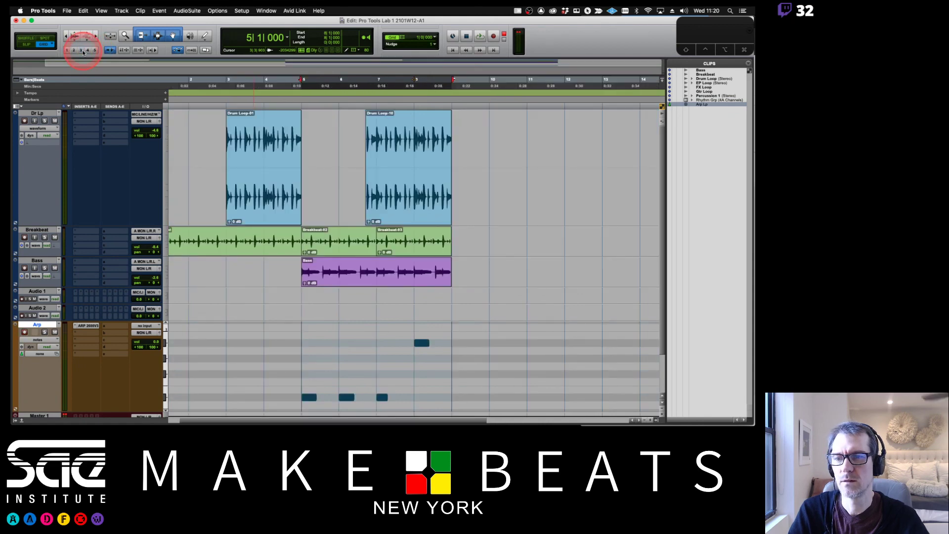
Use Zoom Toggle to fill the Edit window with the Arp track's notes, and toggle back to the full track view
{"action": "left_click", "coordinate": [109, 36]}
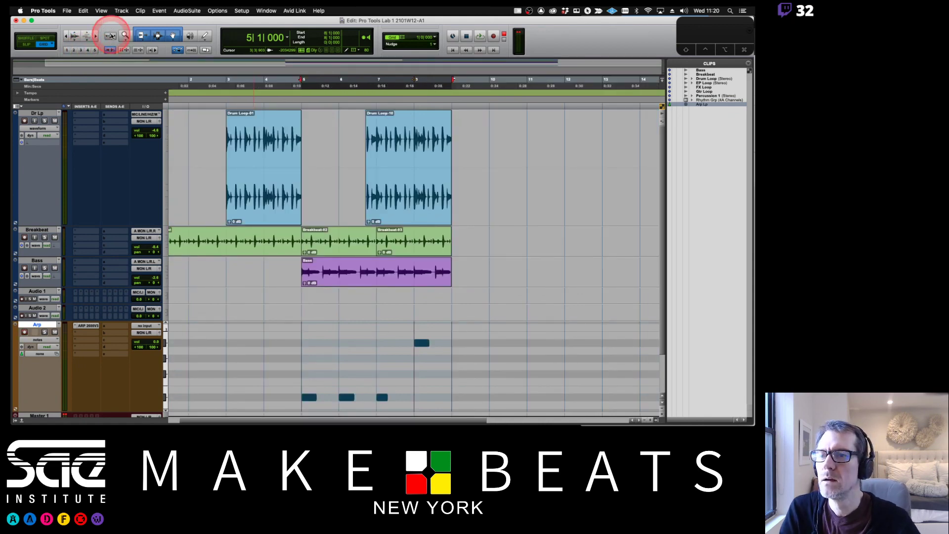
{"action": "left_click", "coordinate": [110, 37]}
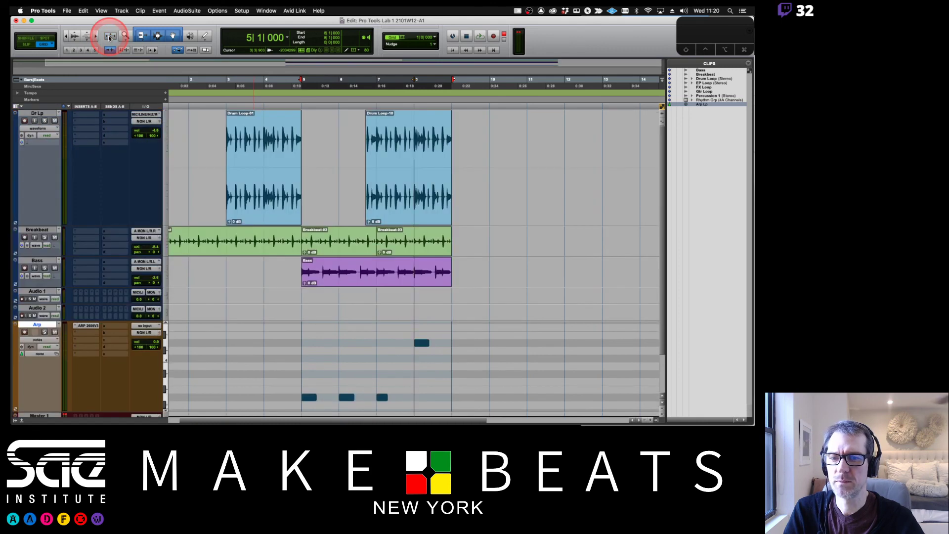
{"action": "left_click", "coordinate": [109, 36]}
{"action": "left_click", "coordinate": [288, 178]}
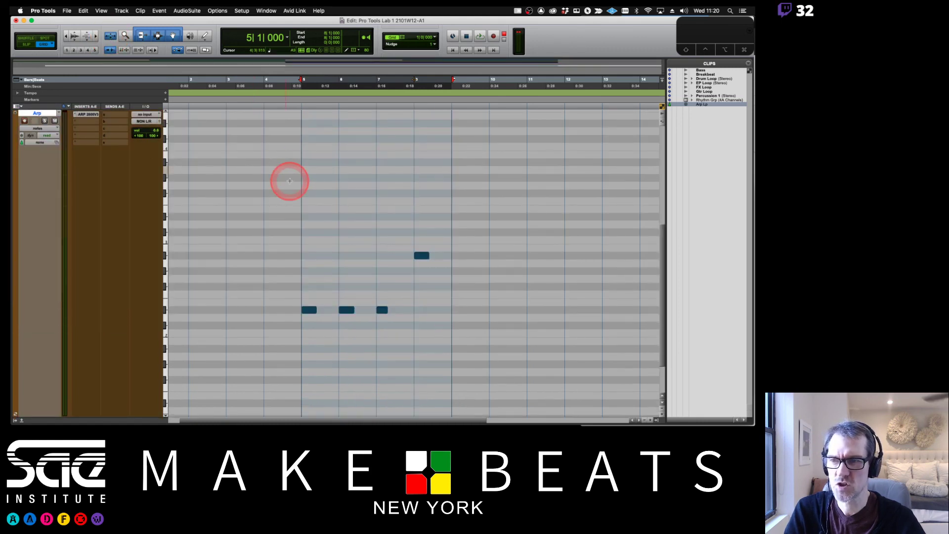
{"action": "left_click", "coordinate": [125, 36]}
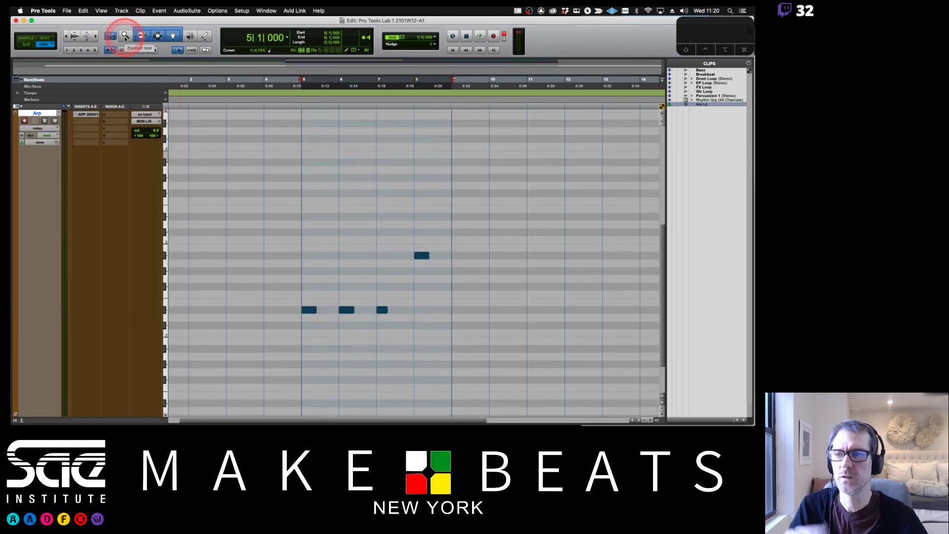
{"action": "left_click", "coordinate": [109, 36]}
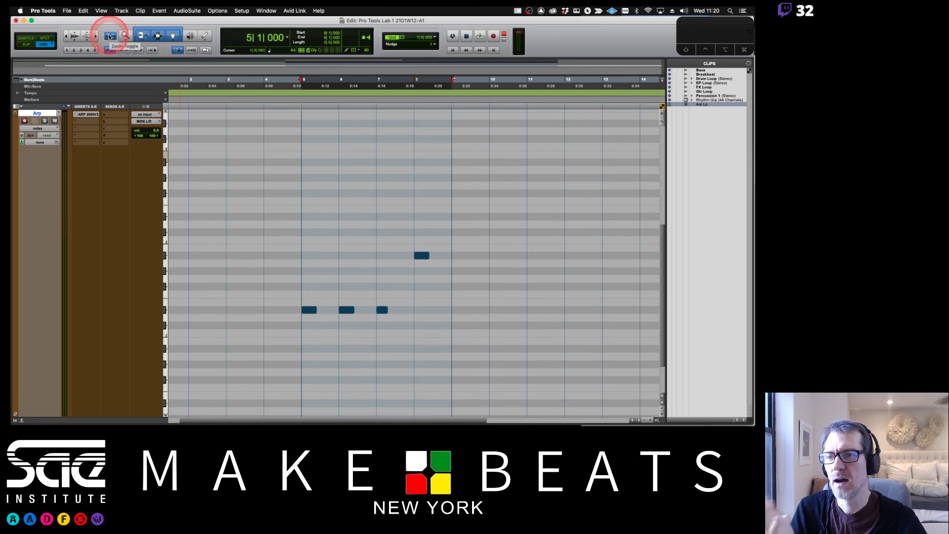
{"action": "left_click", "coordinate": [110, 36]}
Zoom in on the Drum Loop-01 waveform with the Zoomer tool, zoom back out, and view the Normal Zoom and Single Zoom options
{"action": "left_click", "coordinate": [126, 35]}
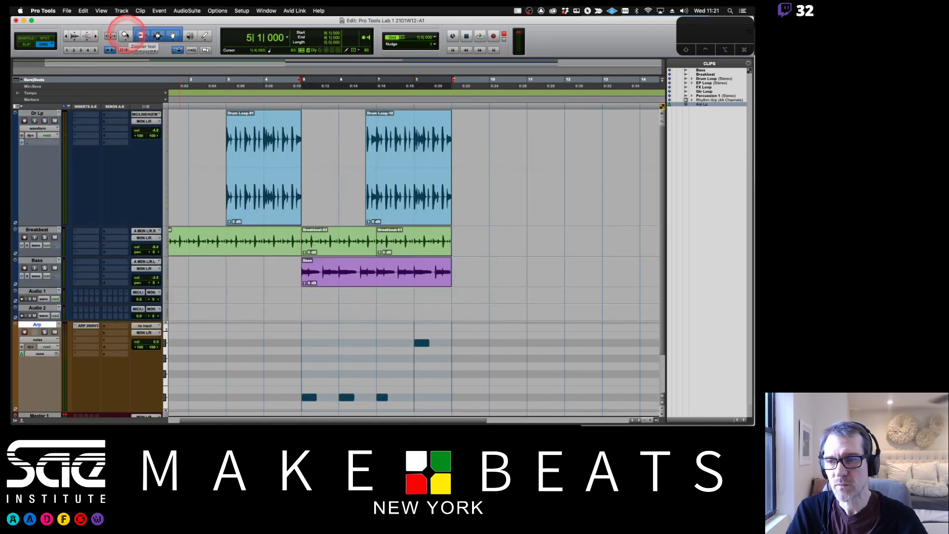
{"action": "mouse_move", "coordinate": [264, 138]}
{"action": "left_mouse_down"}
{"action": "mouse_move", "coordinate": [252, 143]}
{"action": "mouse_move", "coordinate": [273, 149]}
{"action": "left_mouse_up"}
{"action": "left_click", "coordinate": [261, 146]}
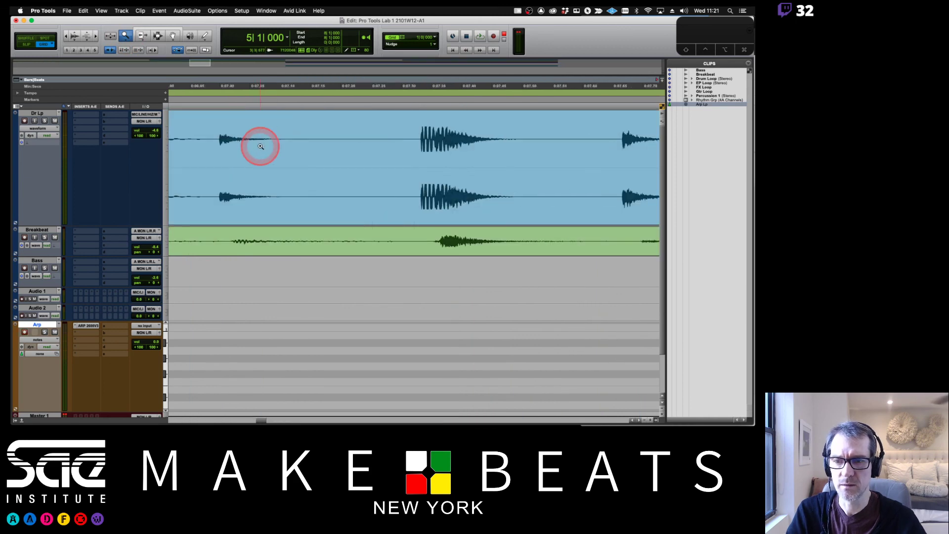
{"action": "left_click", "coordinate": [261, 147], "text": "alt"}
{"action": "left_click", "coordinate": [261, 146], "text": "alt"}
{"action": "left_click", "coordinate": [260, 144], "text": "alt"}
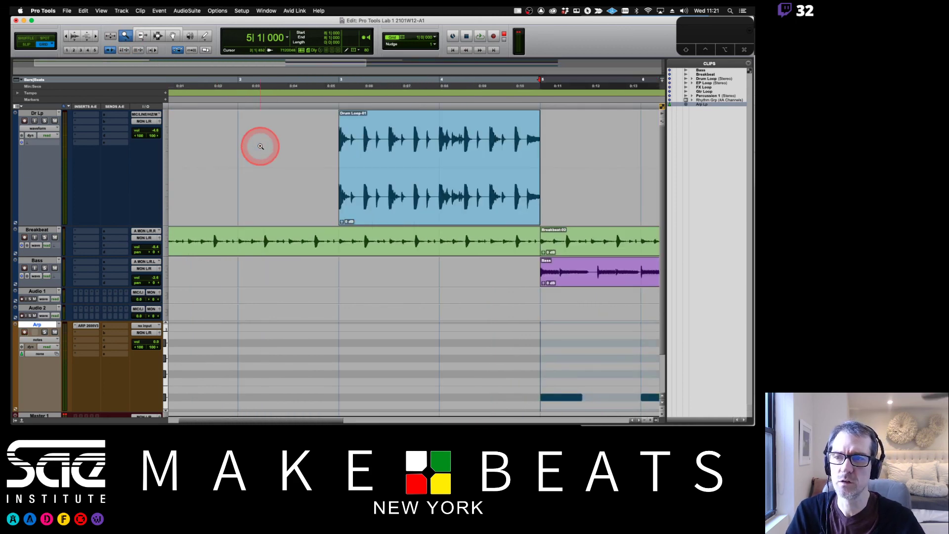
{"action": "left_click", "coordinate": [126, 37]}
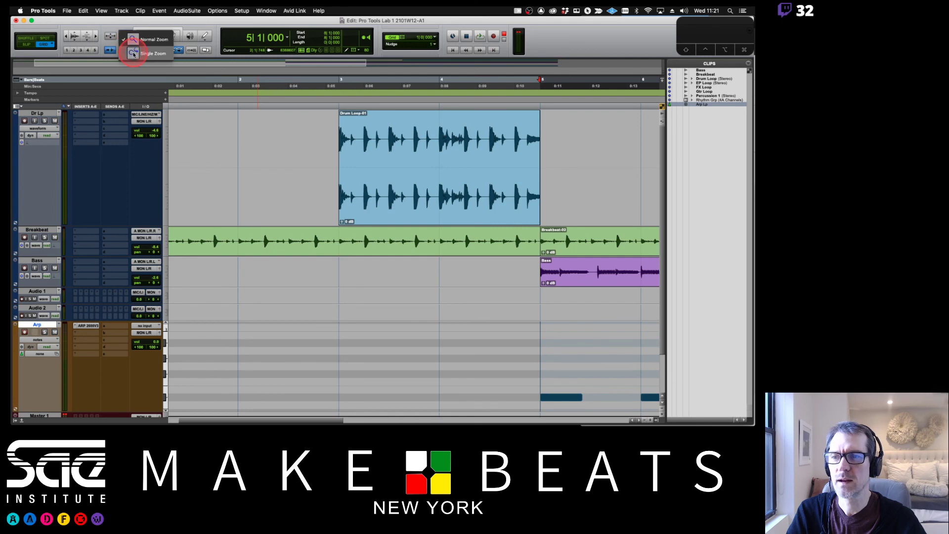
{"action": "left_click", "coordinate": [144, 23]}
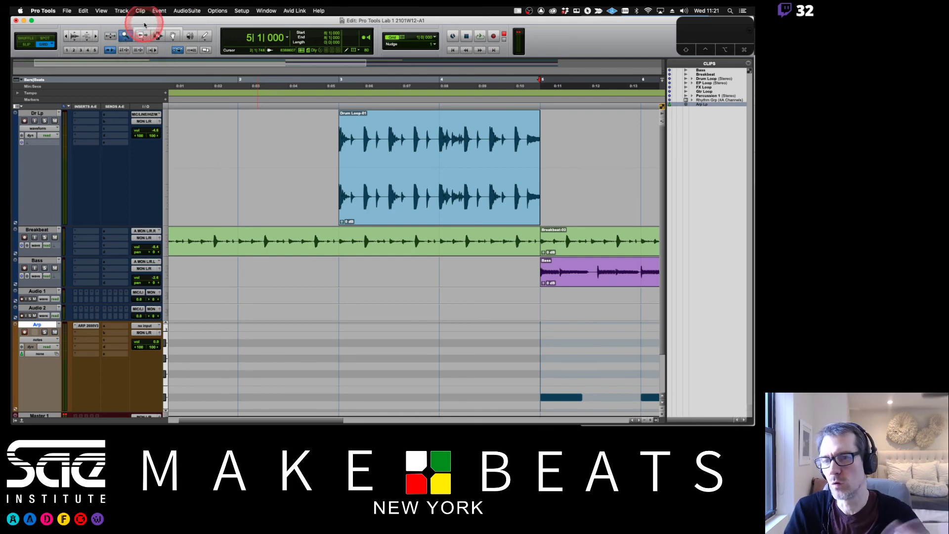
Scrub the Drum Loop-01 audio with the Scrubber tool just before bar 3 beat 2
{"action": "left_click", "coordinate": [151, 32]}
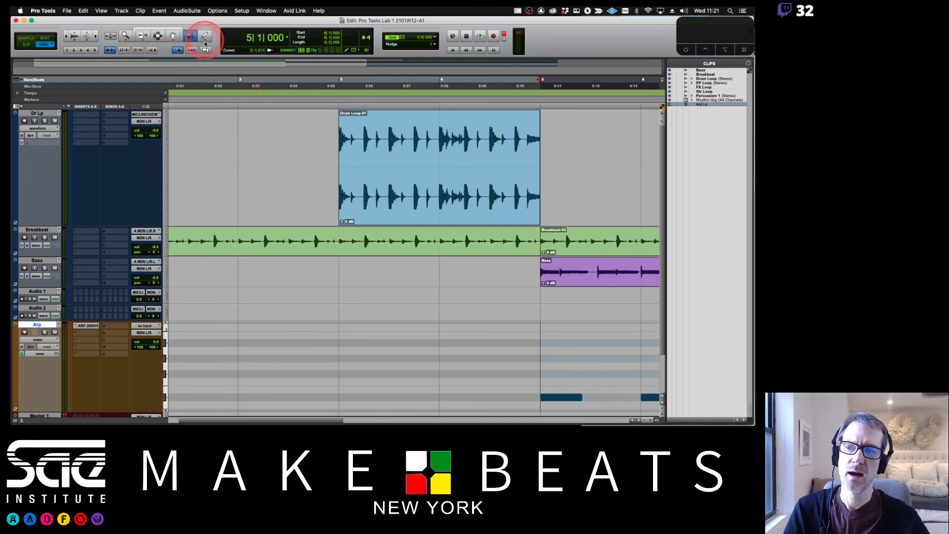
{"action": "left_click", "coordinate": [190, 36]}
{"action": "left_click_drag", "start_coordinate": [360, 136], "coordinate": [363, 139]}
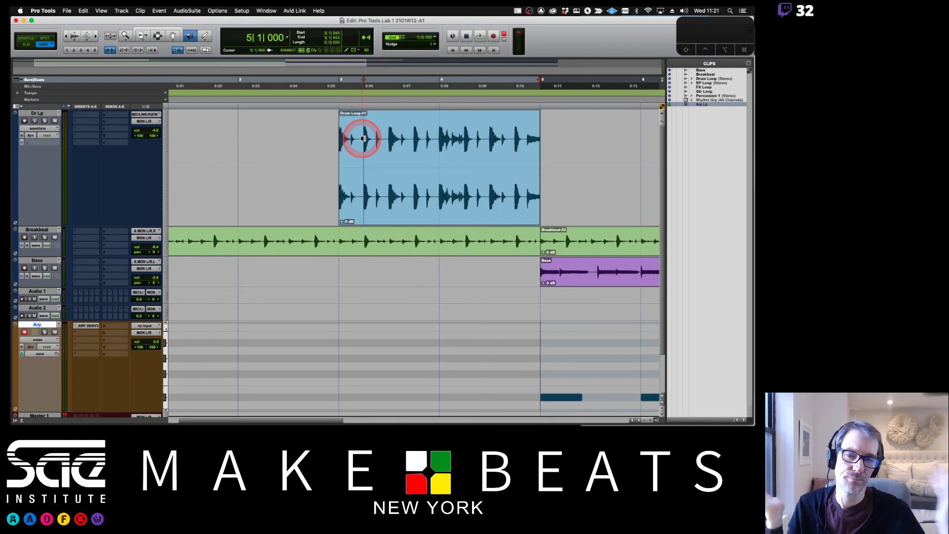
{"action": "left_click", "coordinate": [204, 36]}
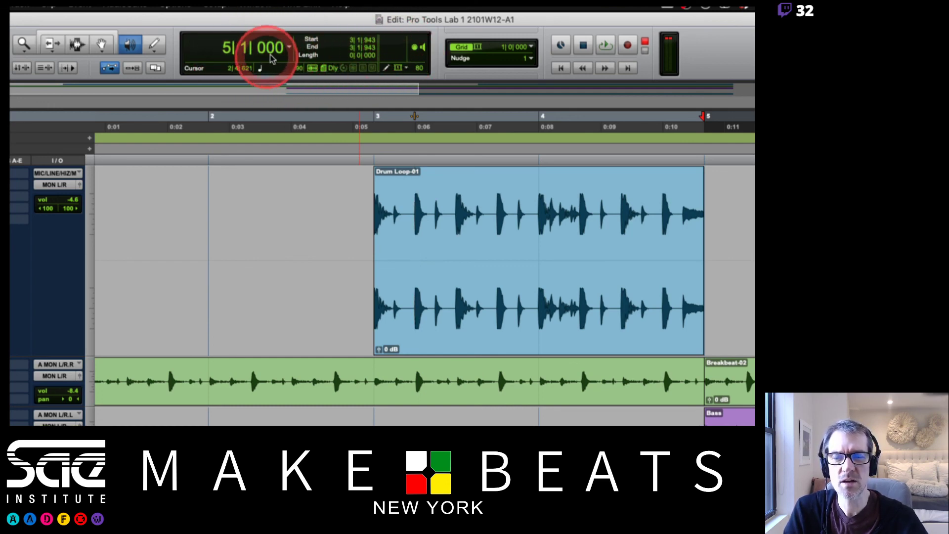
Switch the main counter to Timecode and back to Bars|Beats
{"action": "left_click", "coordinate": [289, 46]}
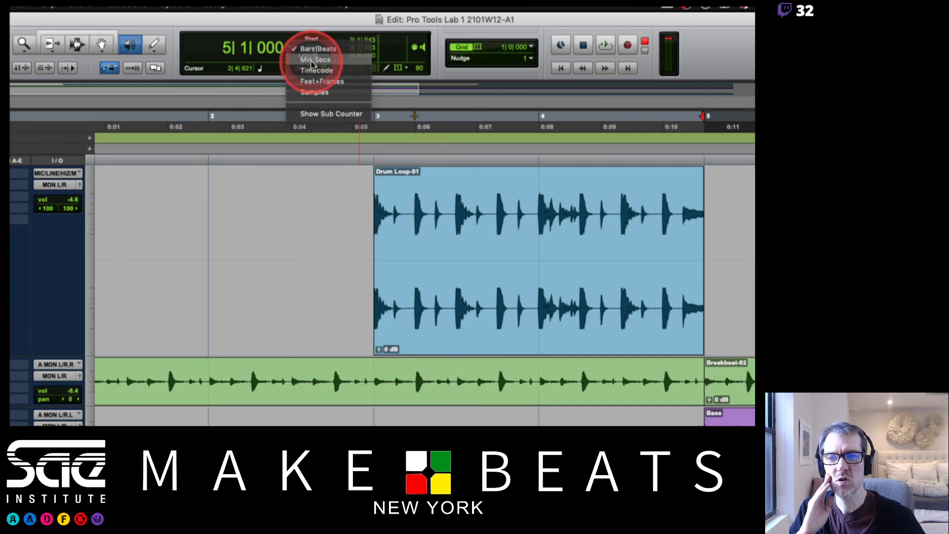
{"action": "left_click", "coordinate": [312, 59]}
{"action": "left_click", "coordinate": [290, 47]}
{"action": "left_click", "coordinate": [311, 56]}
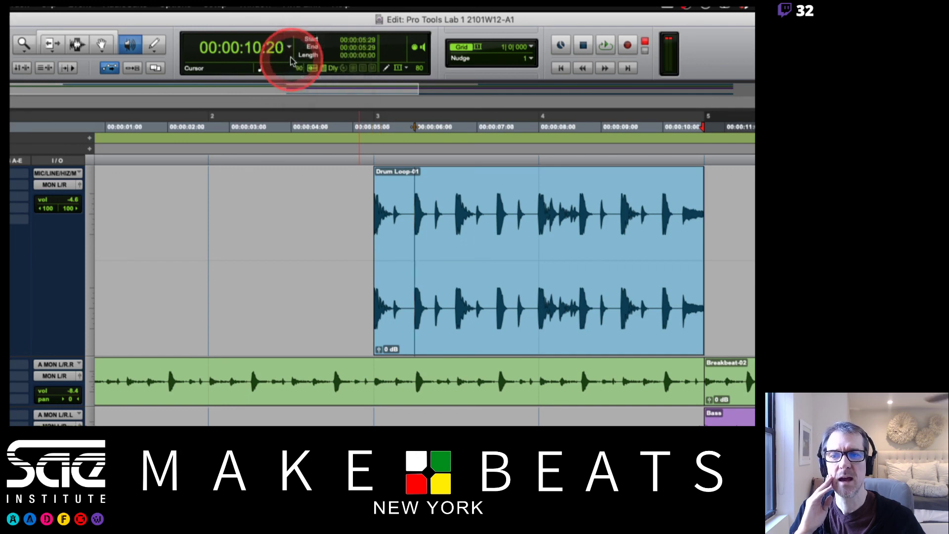
{"action": "left_click", "coordinate": [289, 55]}
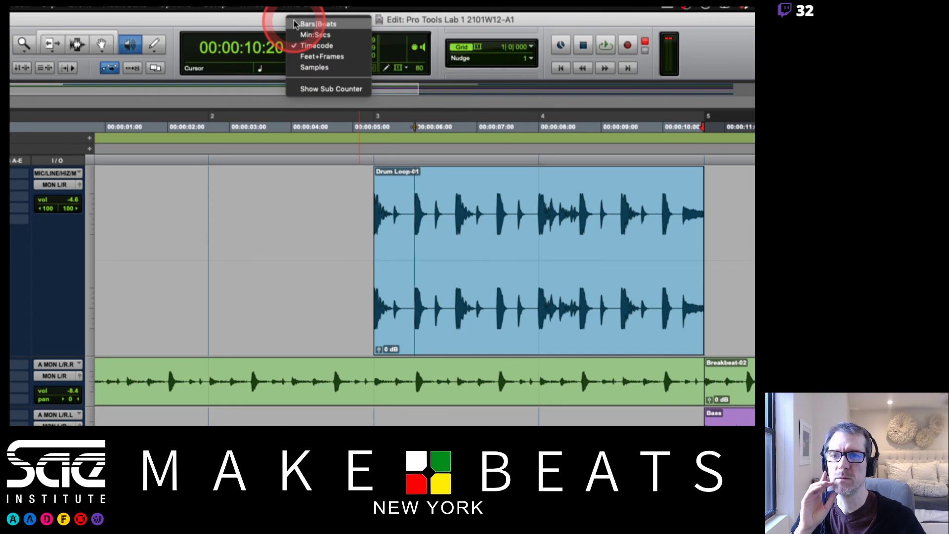
{"action": "left_click", "coordinate": [316, 24]}
Show the sub counter along with the main counter
{"action": "left_click", "coordinate": [290, 50]}
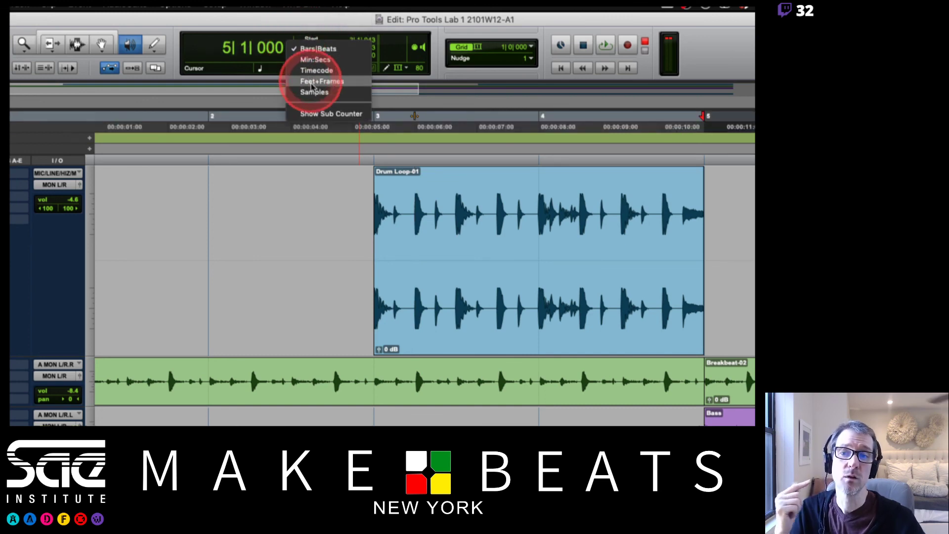
{"action": "left_click", "coordinate": [318, 115]}
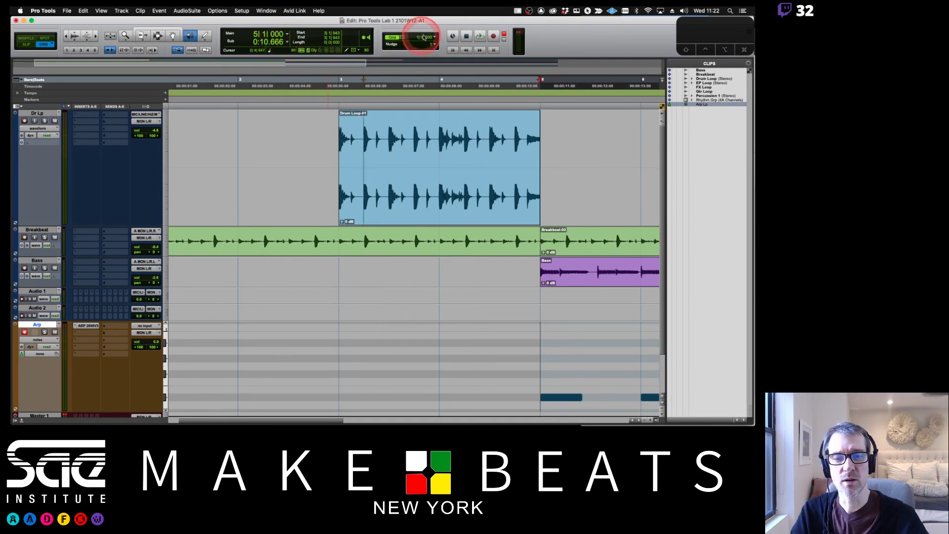
{"action": "left_click", "coordinate": [287, 34]}
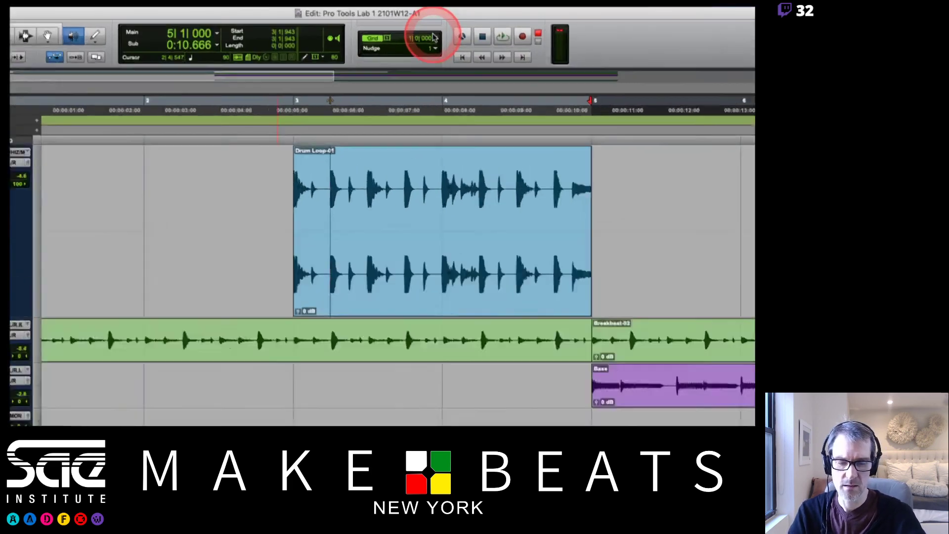
Try 1/2 note and 1/8 note grid values, and set the grid to 1/4 note
{"action": "left_click", "coordinate": [435, 38]}
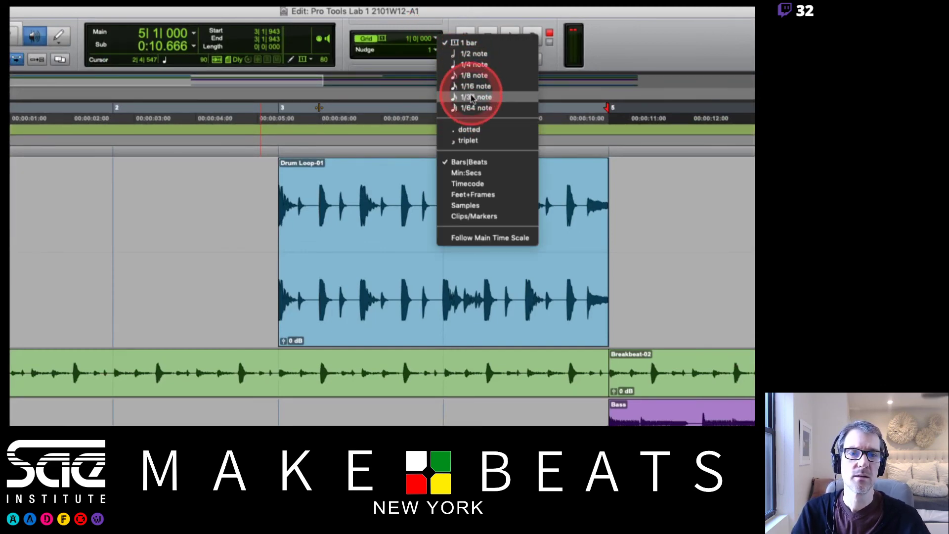
{"action": "left_click", "coordinate": [465, 65]}
{"action": "left_click", "coordinate": [437, 40]}
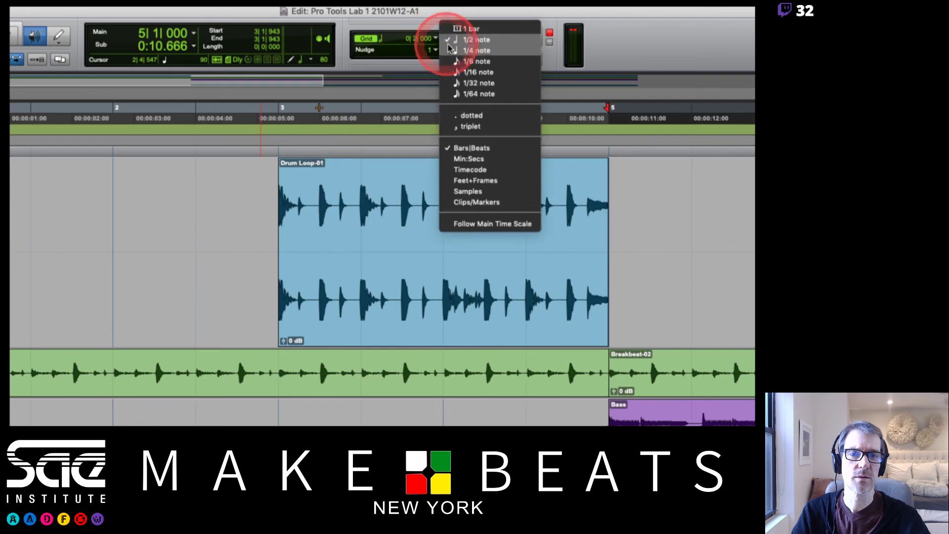
{"action": "left_click", "coordinate": [467, 40]}
{"action": "left_click", "coordinate": [435, 39]}
{"action": "left_click", "coordinate": [444, 51]}
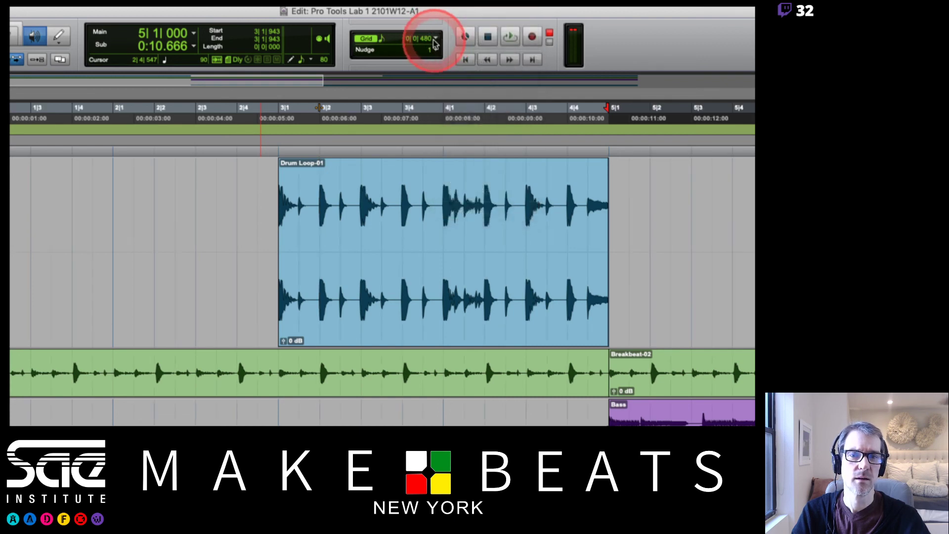
{"action": "left_click", "coordinate": [435, 39]}
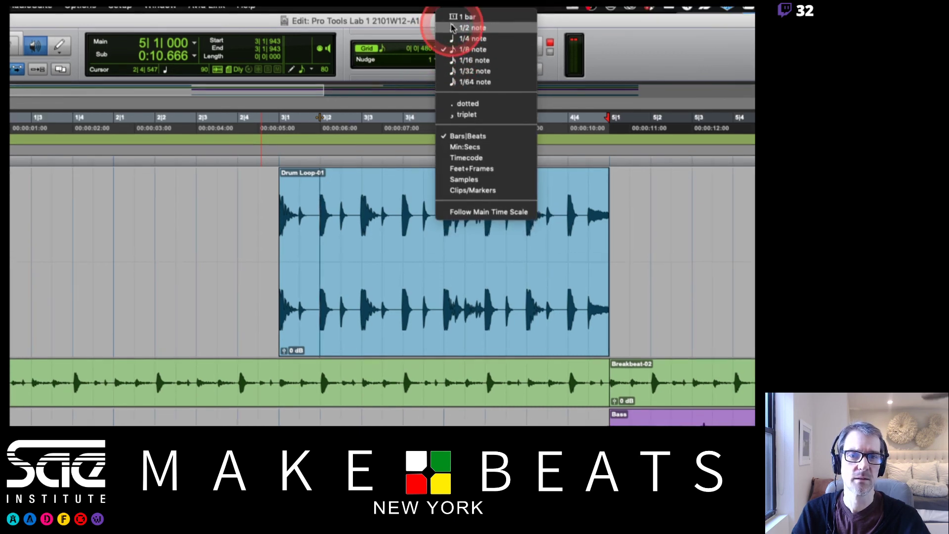
{"action": "left_click", "coordinate": [458, 40]}
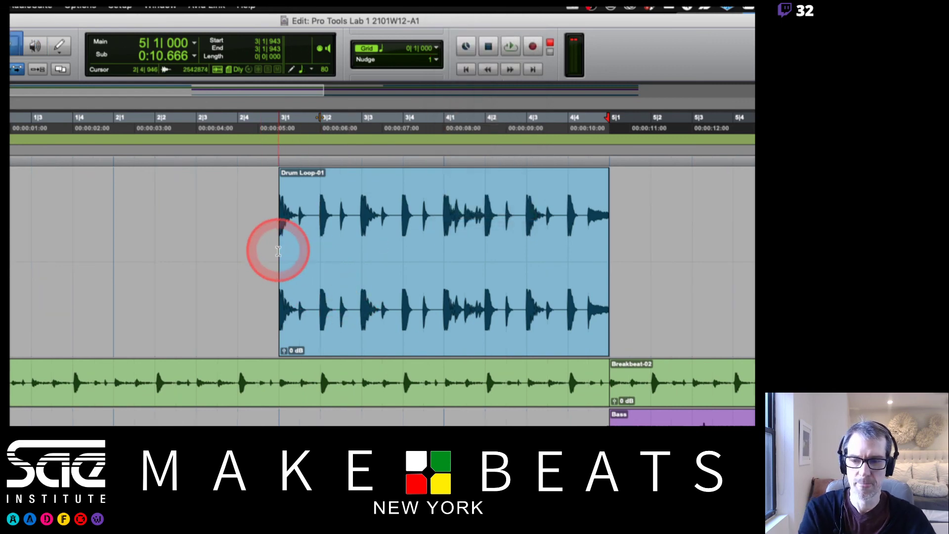
Extend the start of Drum Loop-01 earlier to 2|4|000 with the Smart Tool
{"action": "key", "text": "F8"}
{"action": "left_click_drag", "start_coordinate": [280, 252], "coordinate": [260, 255]}
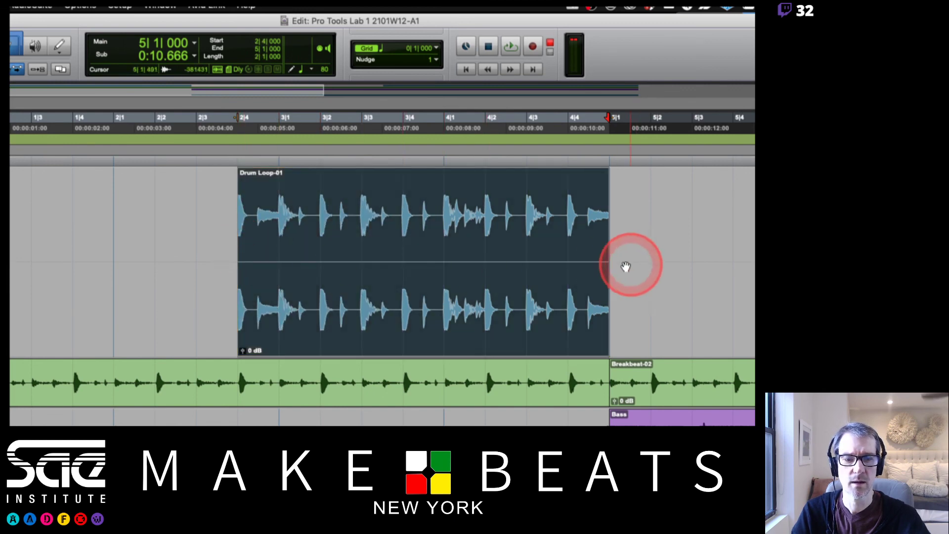
{"action": "left_click_drag", "start_coordinate": [608, 259], "coordinate": [580, 262]}
{"action": "left_click", "coordinate": [580, 262]}
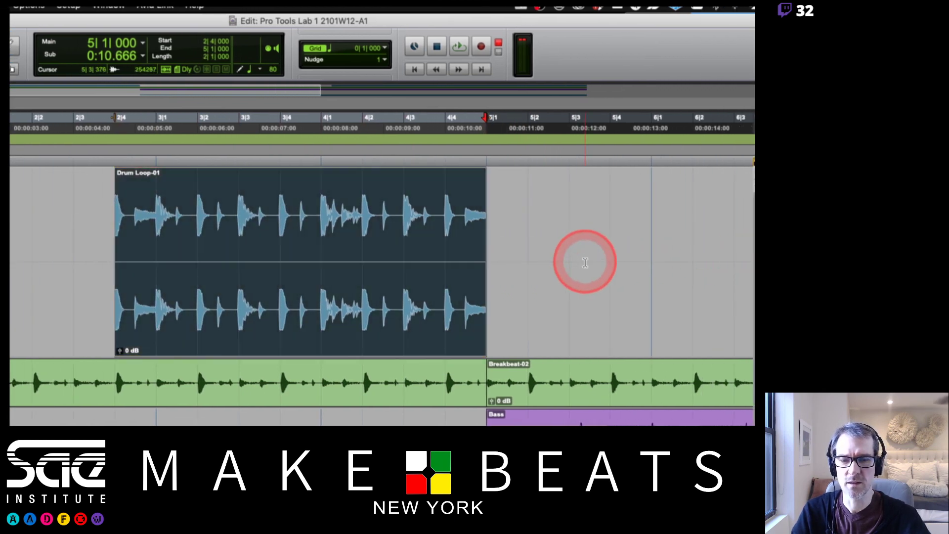
Hide the Edit window's grid lines and show them again
{"action": "left_click", "coordinate": [319, 50]}
{"action": "left_click", "coordinate": [466, 151]}
{"action": "left_click", "coordinate": [315, 51]}
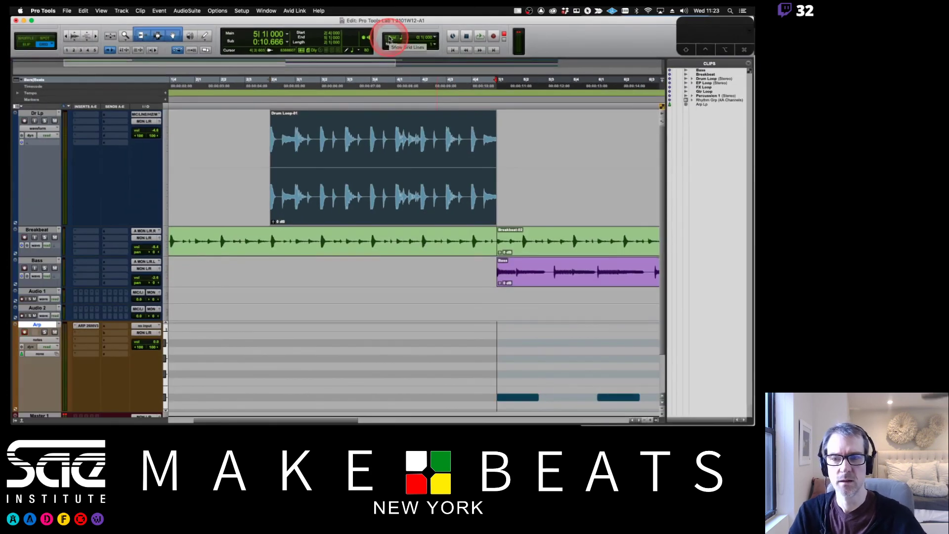
{"action": "key", "text": "super+bracketleft"}
{"action": "left_click", "coordinate": [364, 142]}
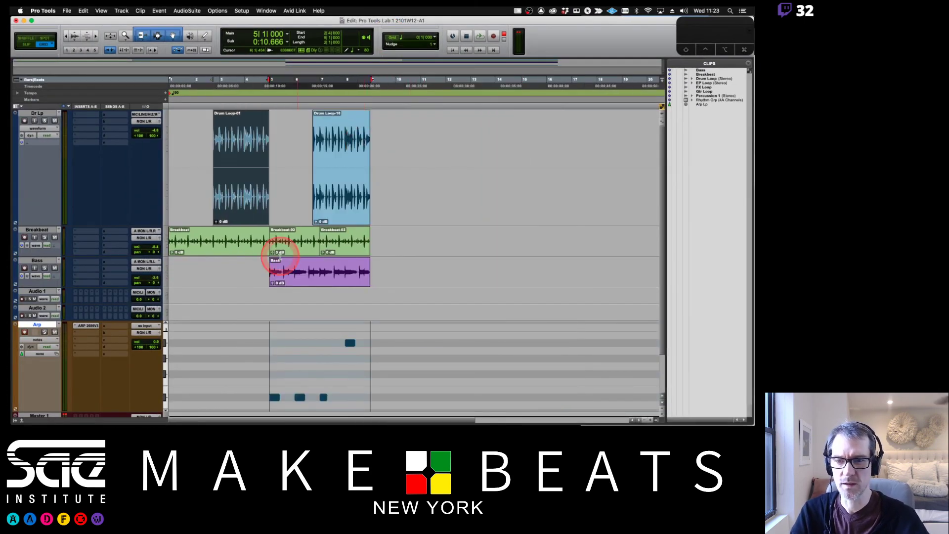
{"action": "left_click", "coordinate": [392, 39]}
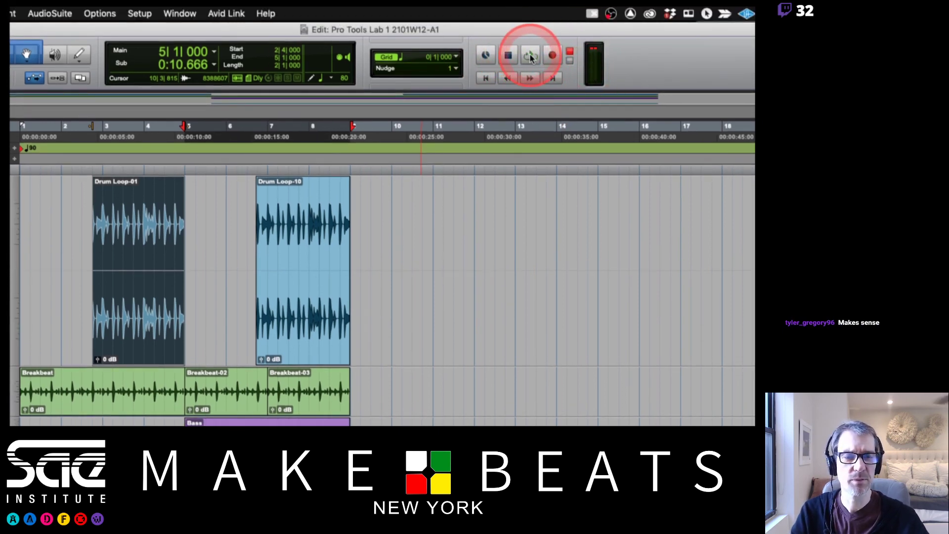
Inspect the playback mode options and play the session from bar 5
{"action": "right_click", "coordinate": [531, 58]}
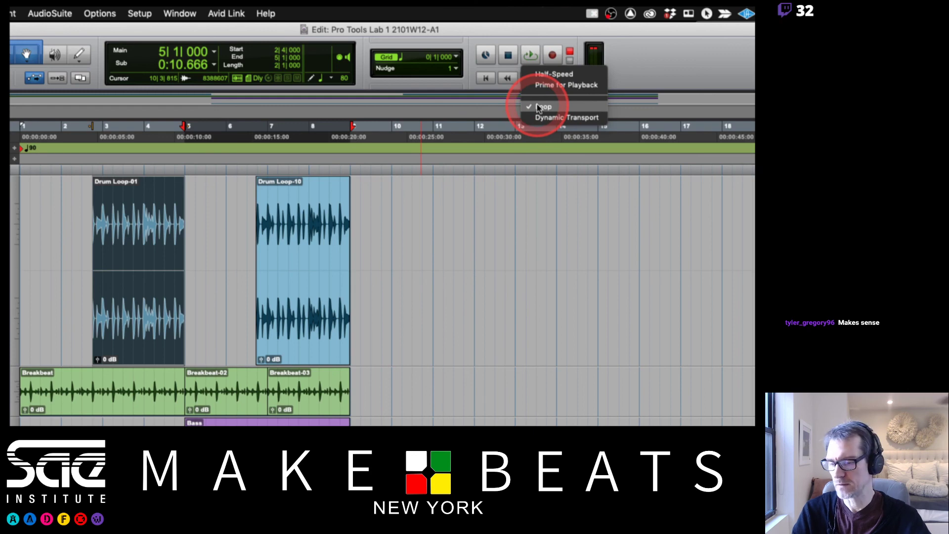
{"action": "left_click", "coordinate": [526, 33]}
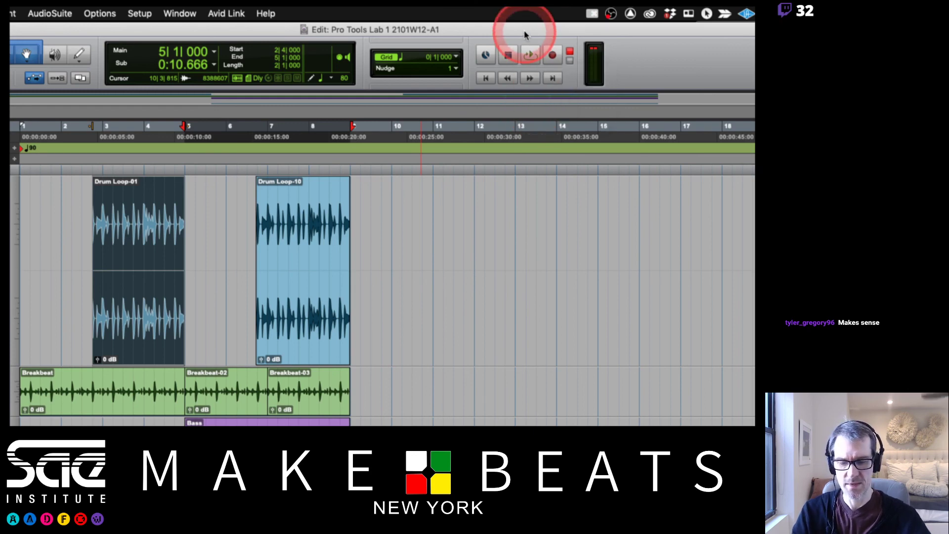
{"action": "left_click", "coordinate": [530, 55]}
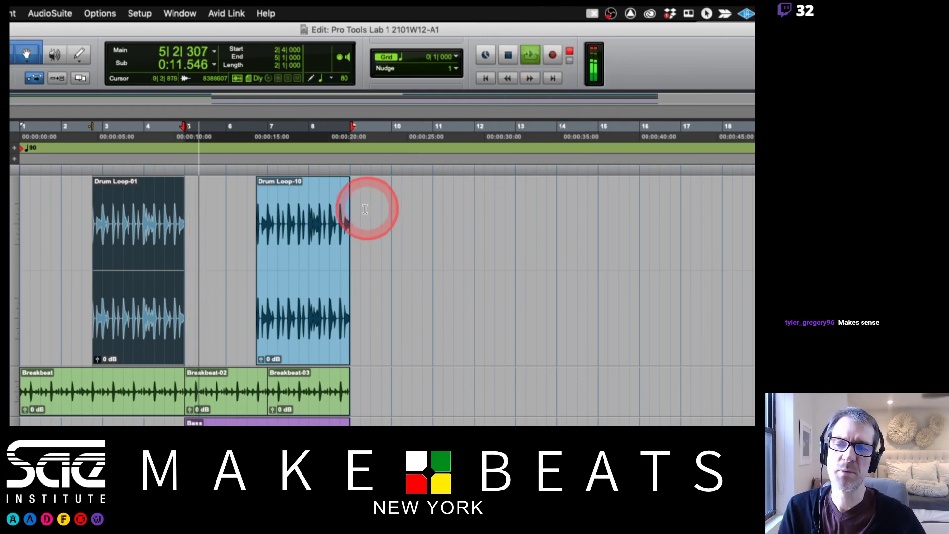
Extend the start of Drum Loop-10 earlier to 5|1|000, against the end of Drum Loop-01
{"action": "left_click_drag", "start_coordinate": [258, 250], "coordinate": [187, 257]}
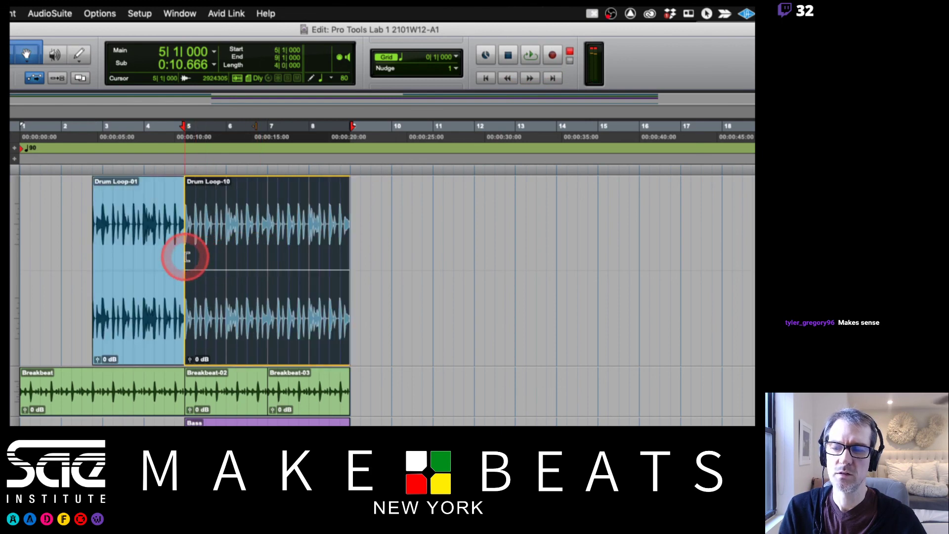
Play the selected drum loop from bar 5, stopping and restarting playback several times
{"action": "key", "text": "space"}
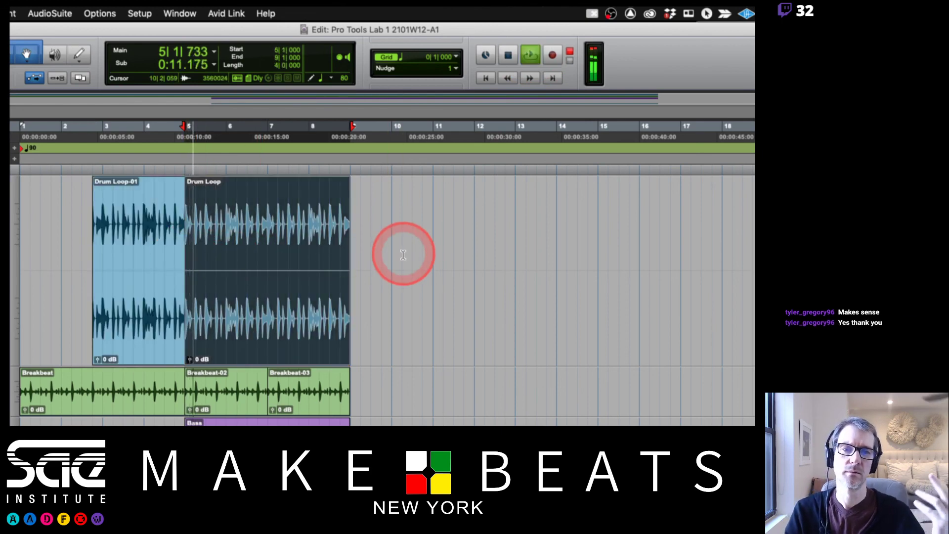
{"action": "key", "text": "space"}
{"action": "key", "text": "space"}
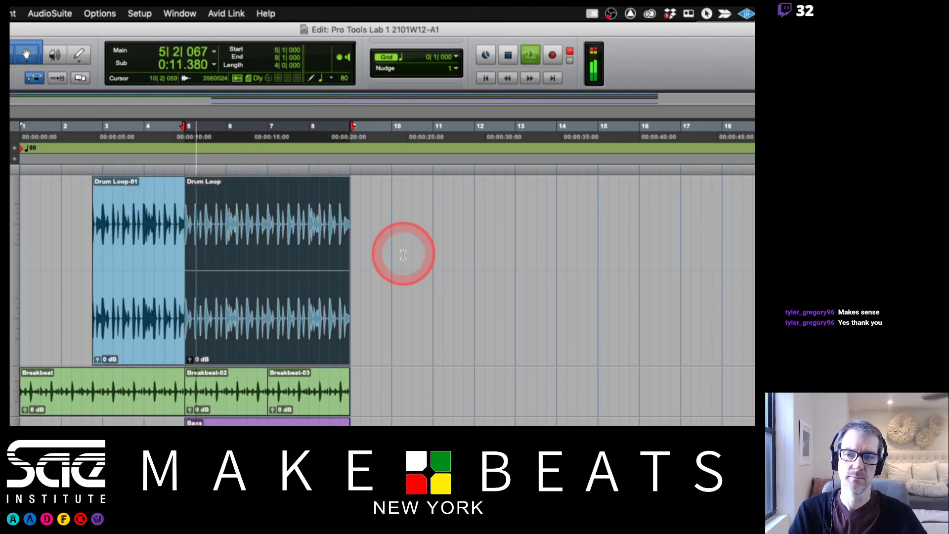
{"action": "key", "text": "space"}
{"action": "key", "text": "space"}
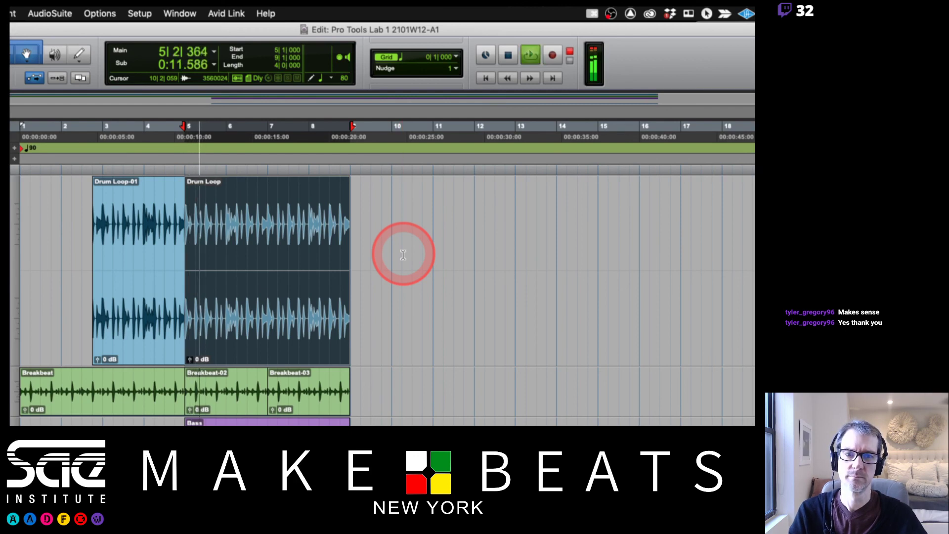
{"action": "key", "text": "space"}
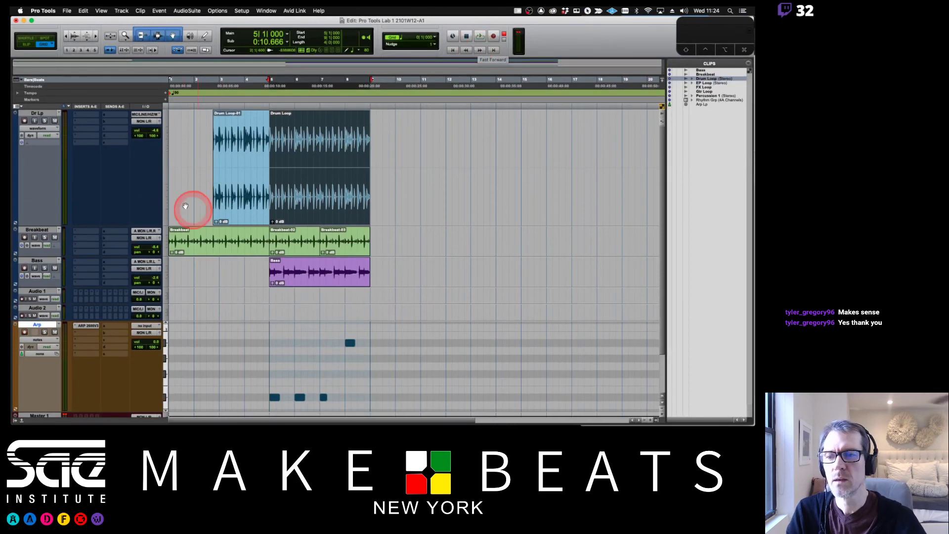
Reduce the height of the Dr Lp track
{"action": "left_click", "coordinate": [165, 183]}
{"action": "left_click", "coordinate": [169, 171]}
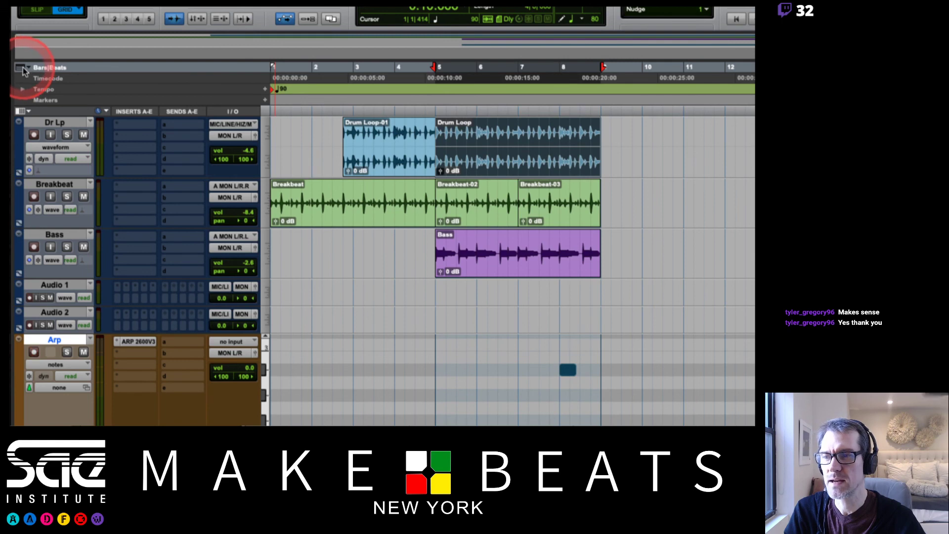
Show the Min:Secs ruler and hide the Timecode ruler in the Edit window
{"action": "left_click", "coordinate": [23, 70]}
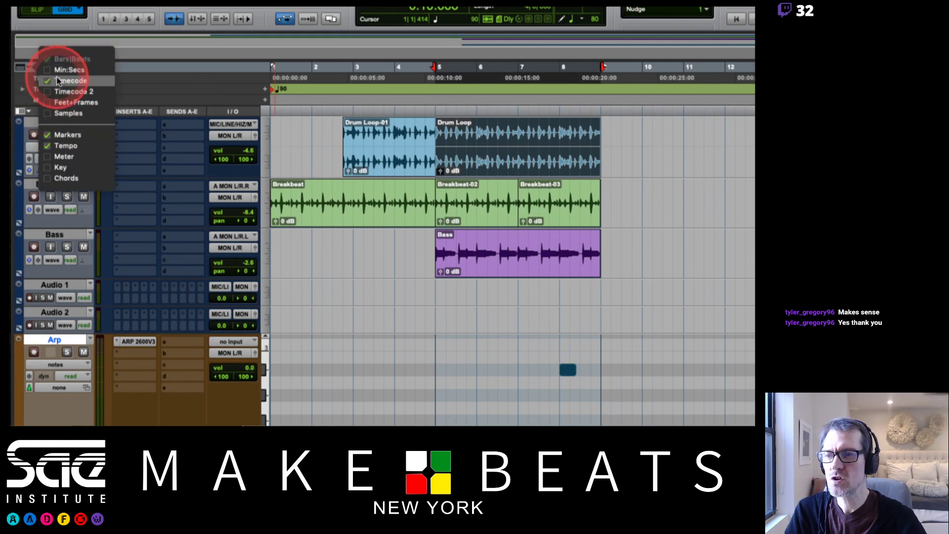
{"action": "left_click", "coordinate": [62, 70]}
{"action": "left_click", "coordinate": [24, 68]}
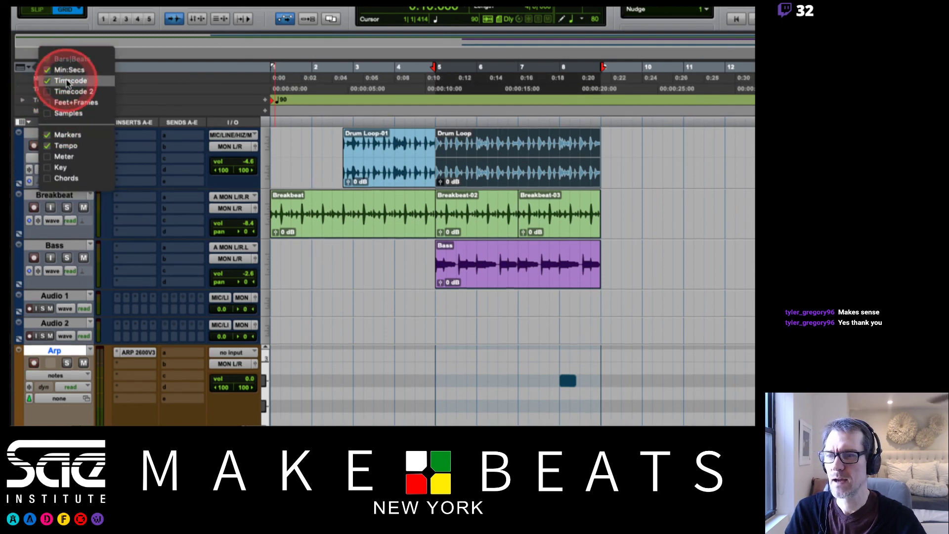
{"action": "left_click", "coordinate": [68, 82]}
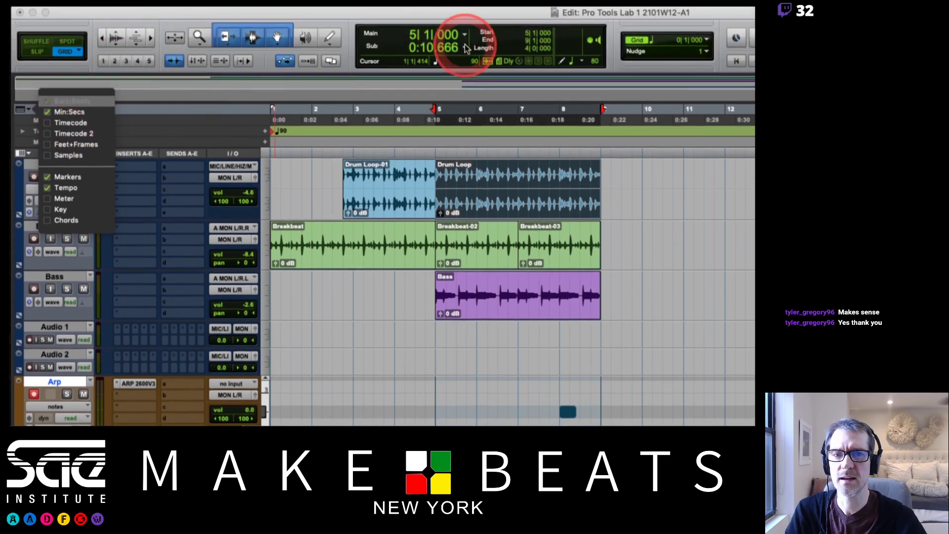
{"action": "left_click", "coordinate": [465, 46]}
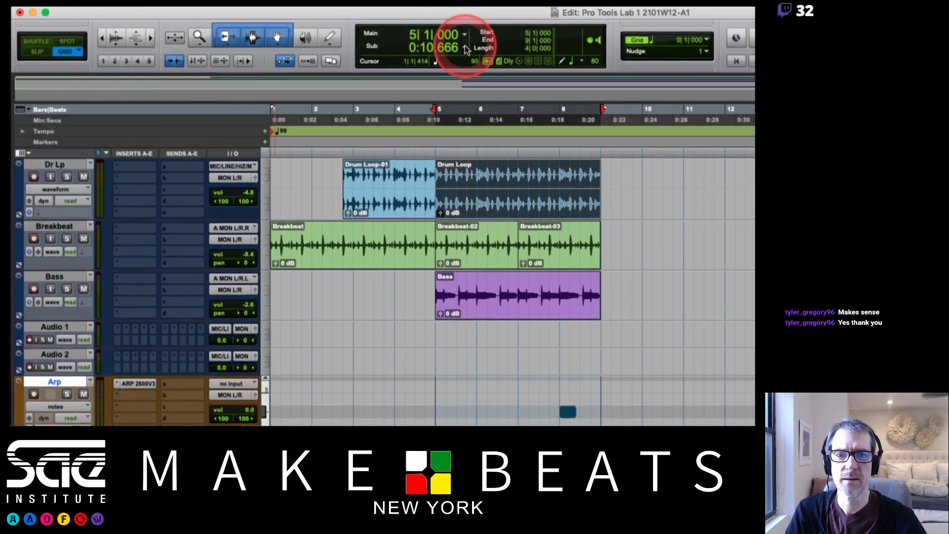
{"action": "left_click", "coordinate": [465, 46]}
{"action": "left_click", "coordinate": [45, 133]}
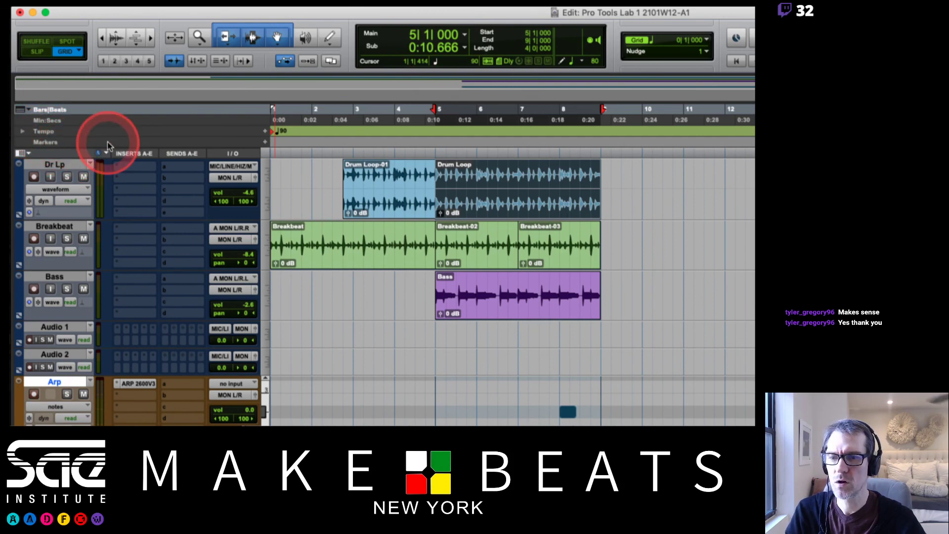
Show the Key ruler in the Edit window and hide it again
{"action": "left_click", "coordinate": [26, 109]}
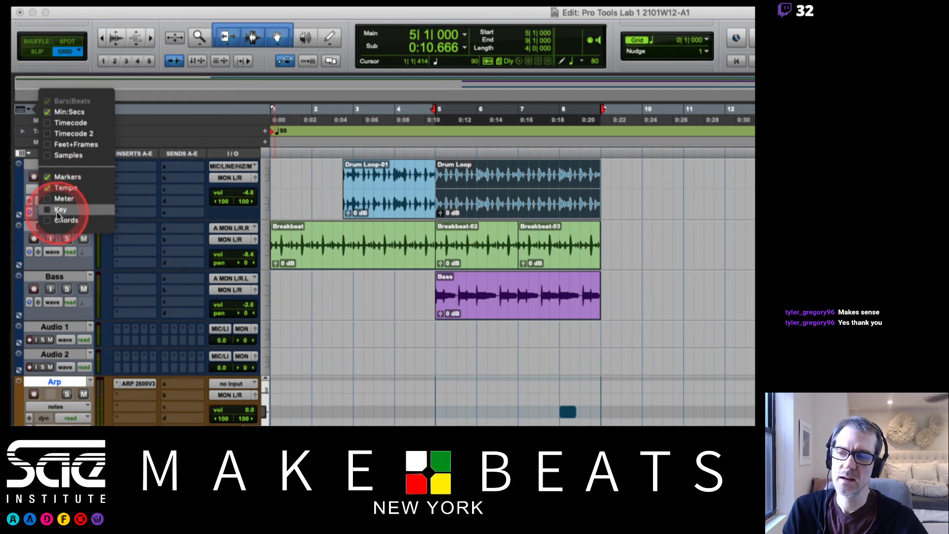
{"action": "left_click", "coordinate": [58, 210]}
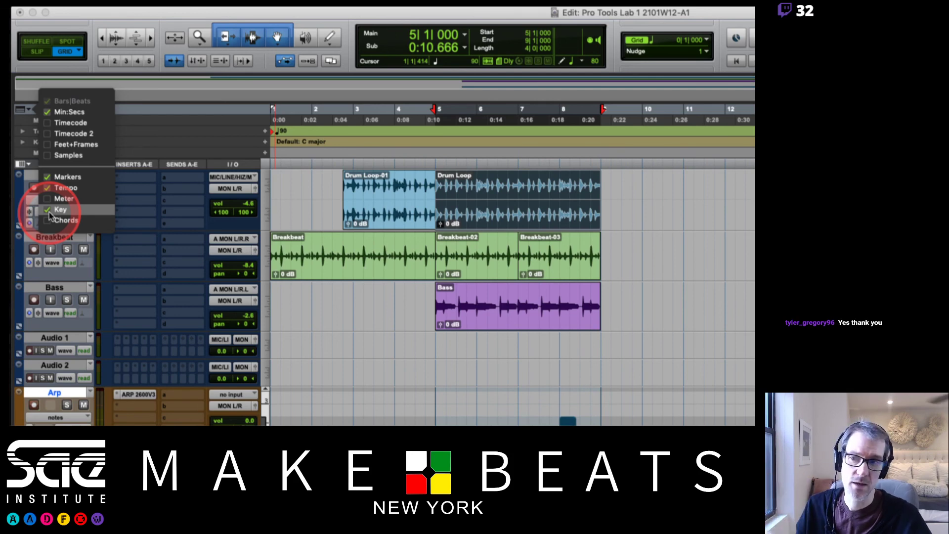
{"action": "left_click", "coordinate": [49, 212]}
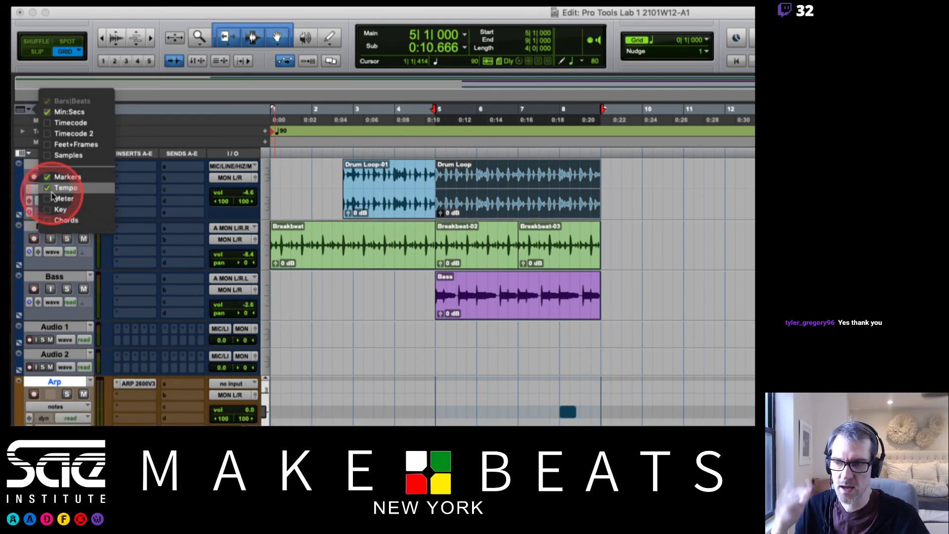
{"action": "left_click", "coordinate": [308, 169]}
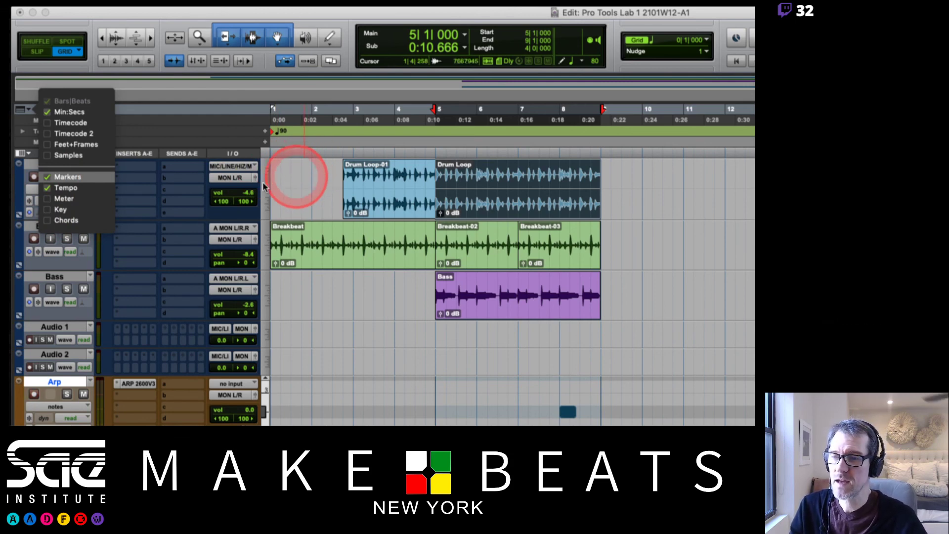
{"action": "left_click", "coordinate": [201, 107]}
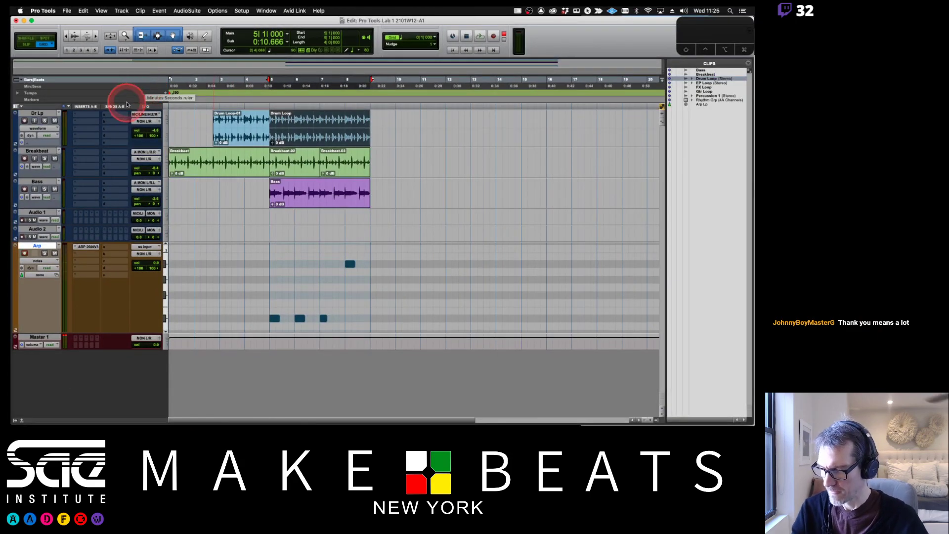
Hide the Inserts A-E and Sends A-E columns in the Edit window and show both again
{"action": "left_click", "coordinate": [17, 106]}
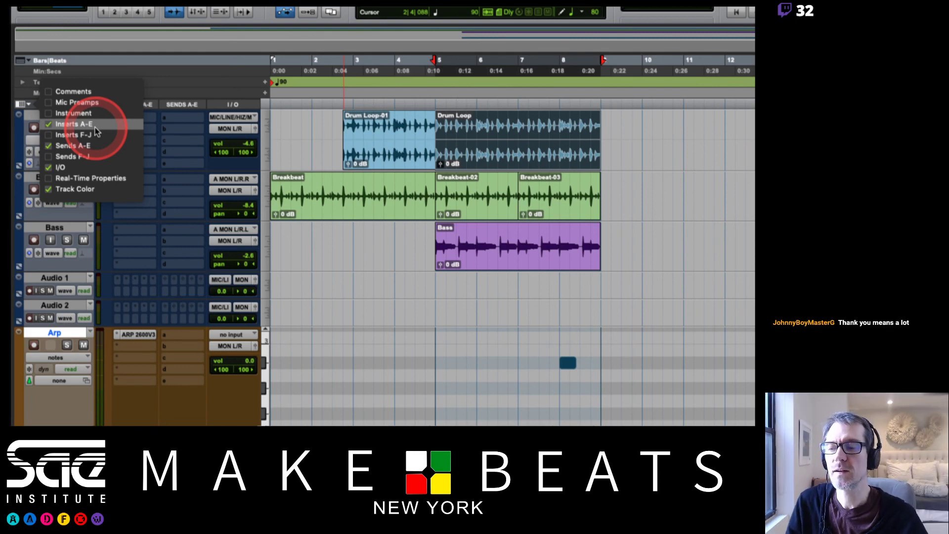
{"action": "left_click", "coordinate": [97, 130]}
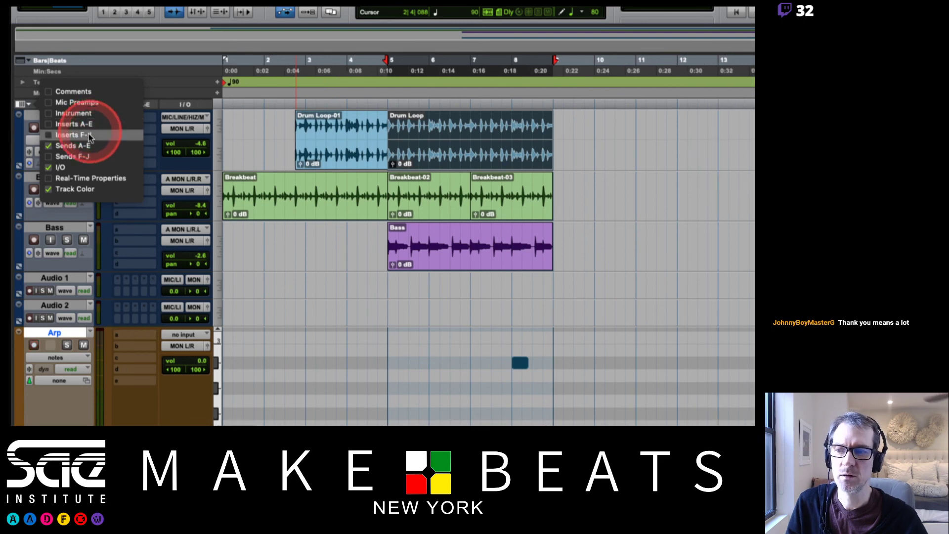
{"action": "left_click", "coordinate": [88, 145]}
{"action": "left_click", "coordinate": [225, 145]}
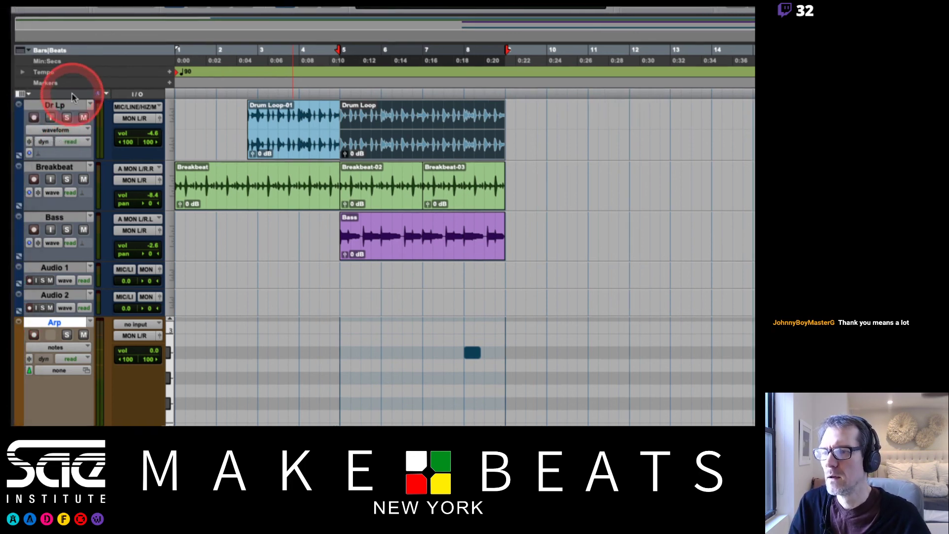
{"action": "left_click", "coordinate": [27, 95]}
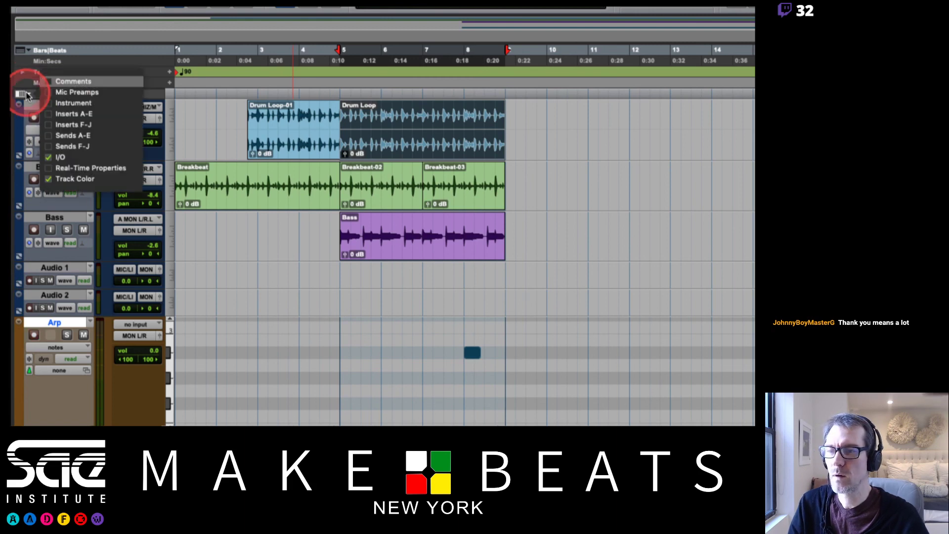
{"action": "left_click", "coordinate": [72, 114]}
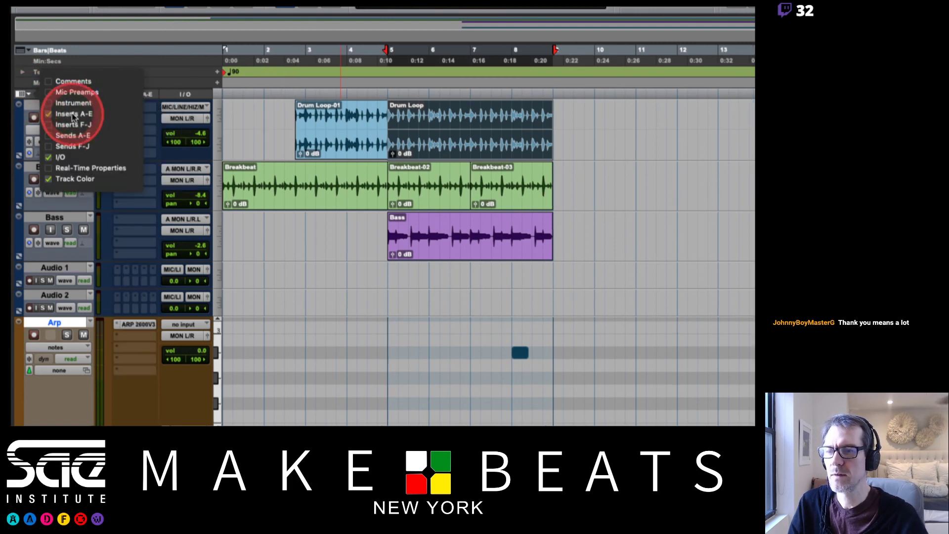
{"action": "left_click", "coordinate": [73, 135]}
{"action": "left_click", "coordinate": [63, 157]}
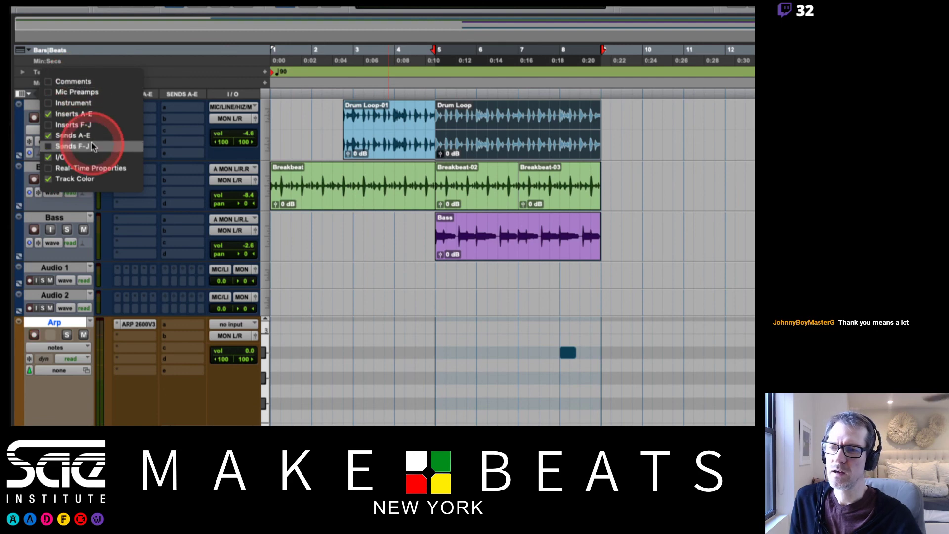
Show the Real-Time Properties column for the tracks and hide it again
{"action": "left_click", "coordinate": [78, 168]}
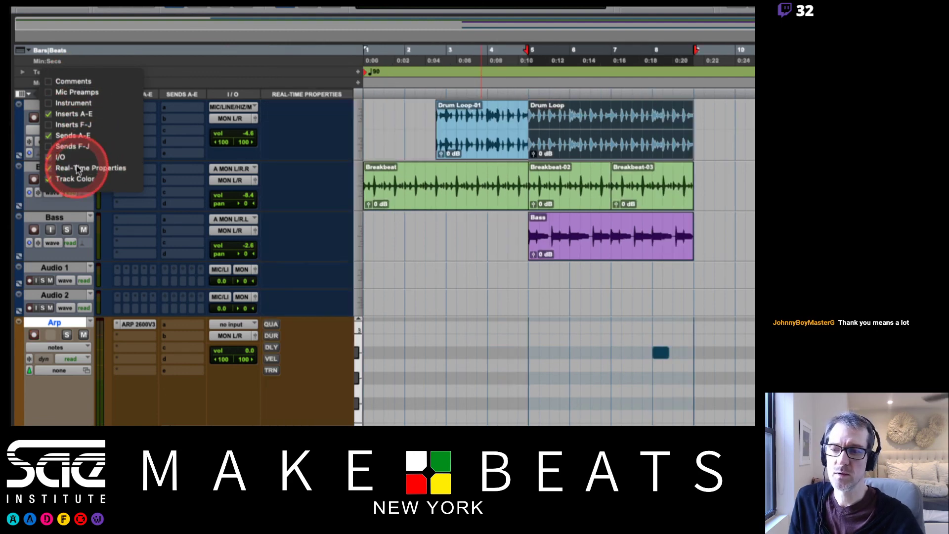
{"action": "left_click", "coordinate": [78, 168]}
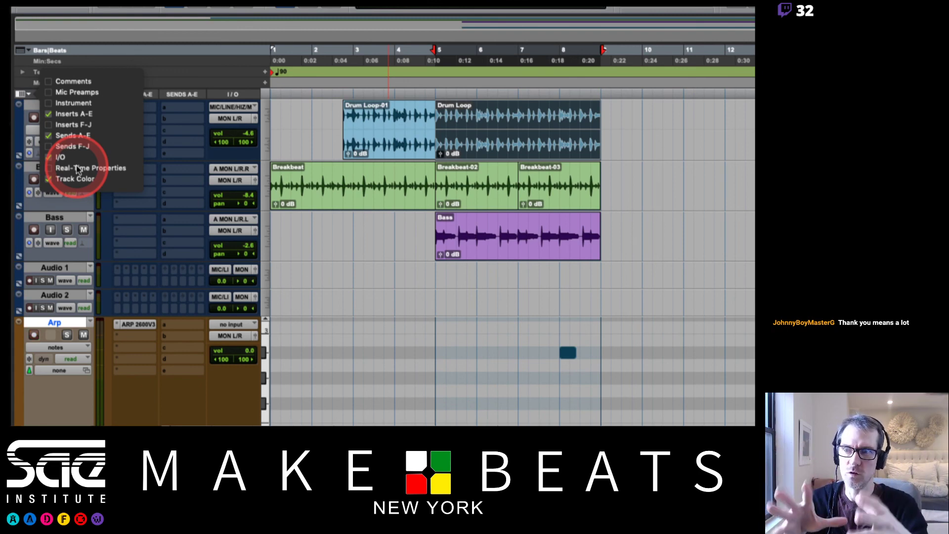
{"action": "left_click", "coordinate": [57, 83]}
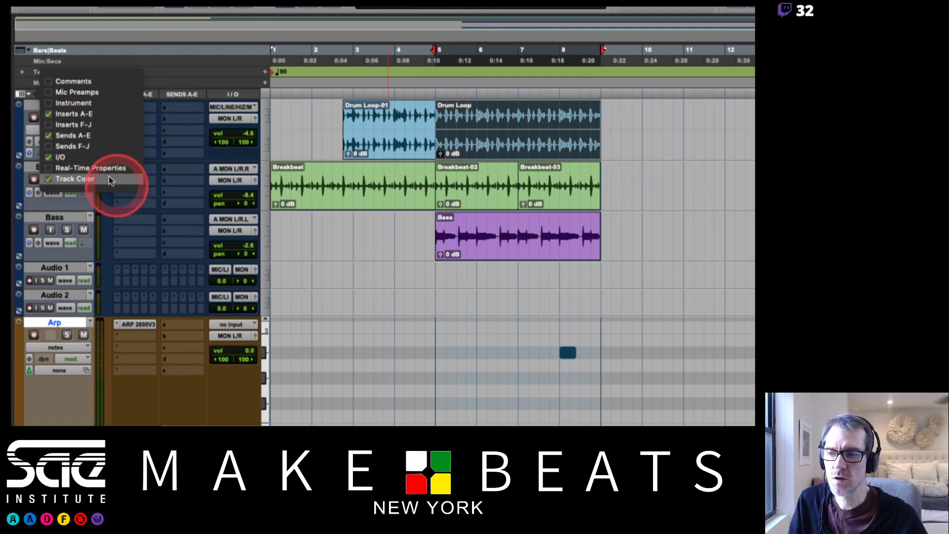
Hide the Inserts A-E and Sends A-E columns once more, leaving I/O shown, and restore both columns
{"action": "left_click", "coordinate": [79, 114]}
{"action": "left_click", "coordinate": [79, 135]}
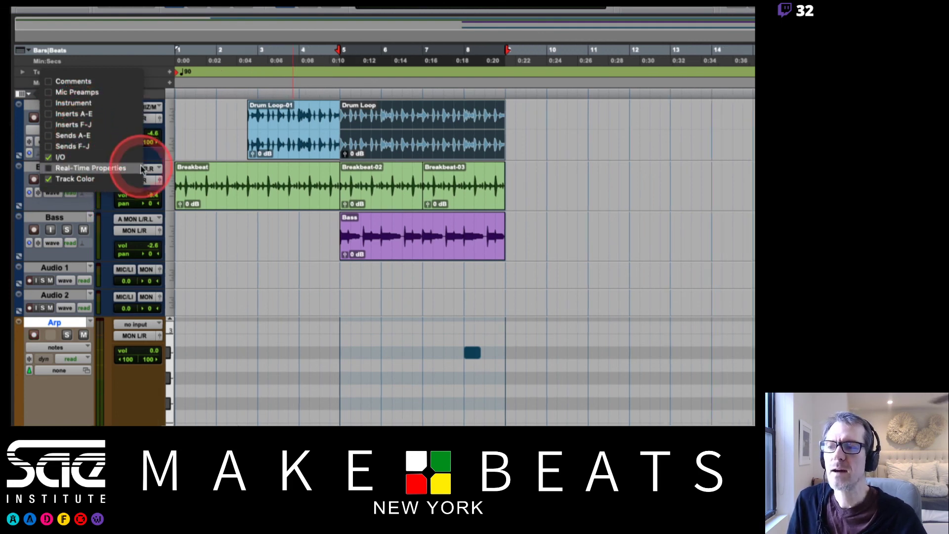
{"action": "left_click", "coordinate": [127, 236]}
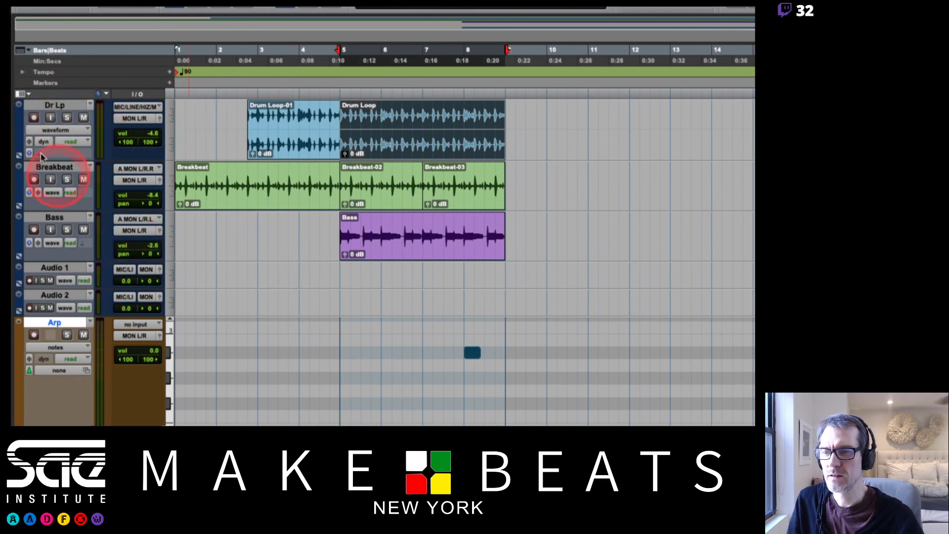
{"action": "left_click", "coordinate": [23, 93]}
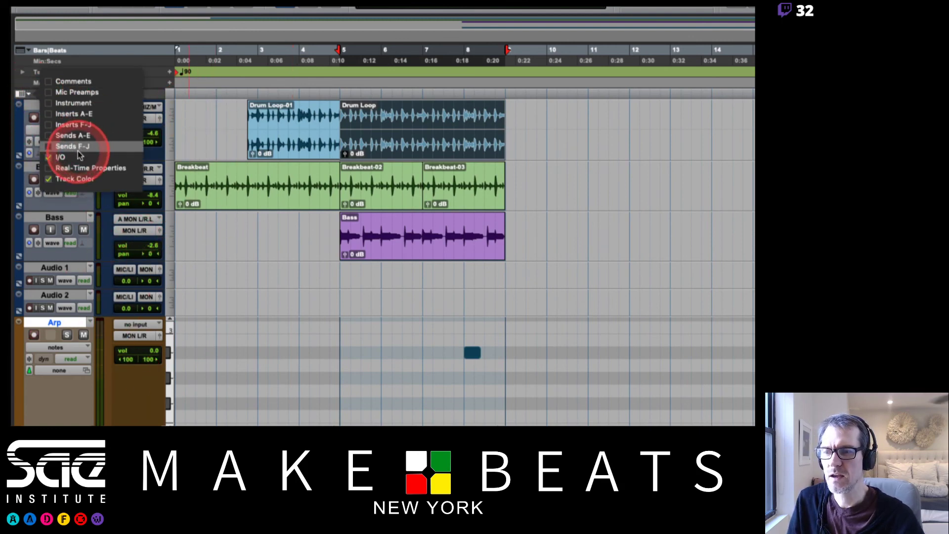
{"action": "left_click", "coordinate": [70, 114]}
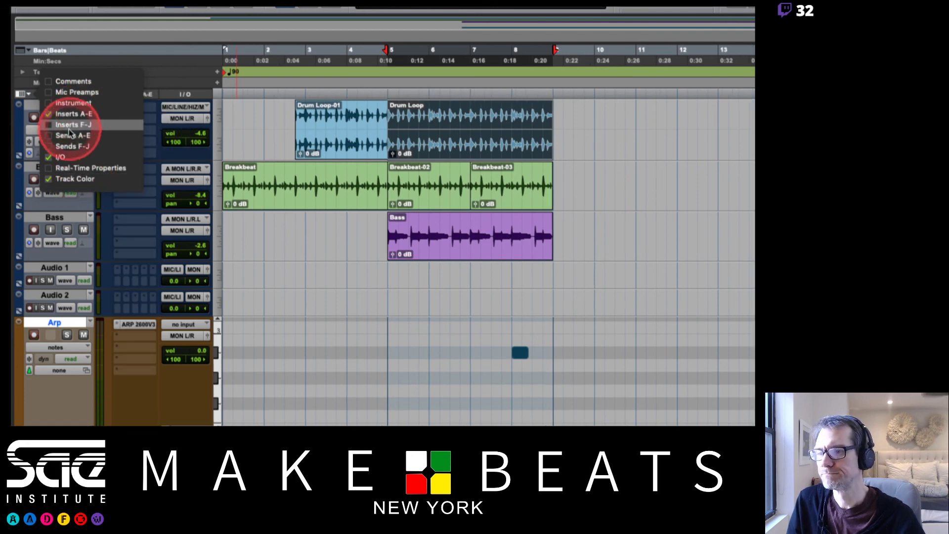
{"action": "left_click", "coordinate": [69, 135]}
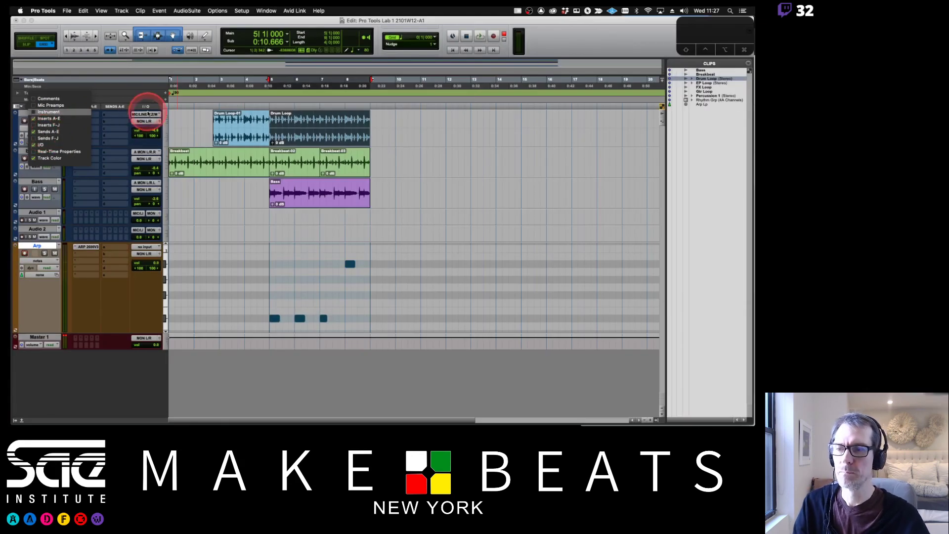
{"action": "left_click", "coordinate": [319, 142]}
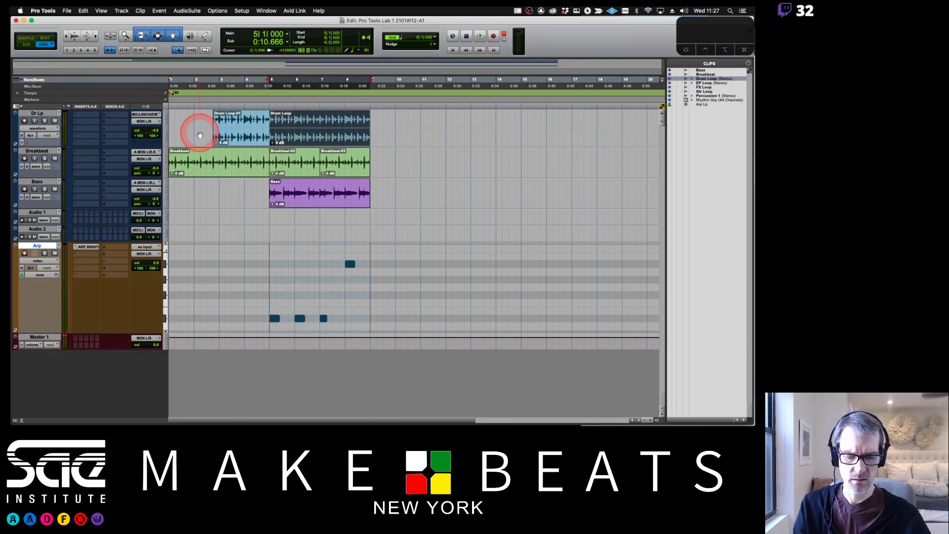
Open and close the Tracks and Groups lists, and hide the Clips list and show it again
{"action": "key", "text": "super+]"}
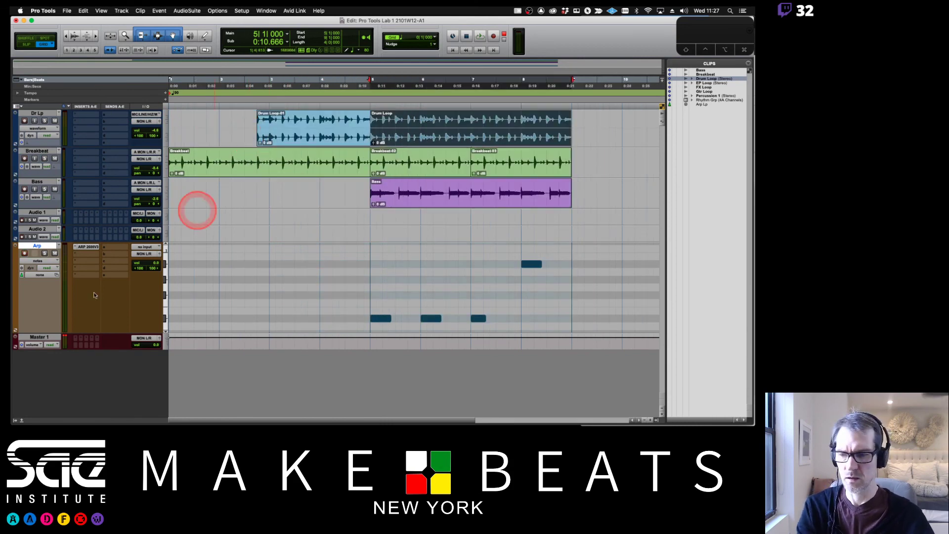
{"action": "left_click", "coordinate": [15, 419]}
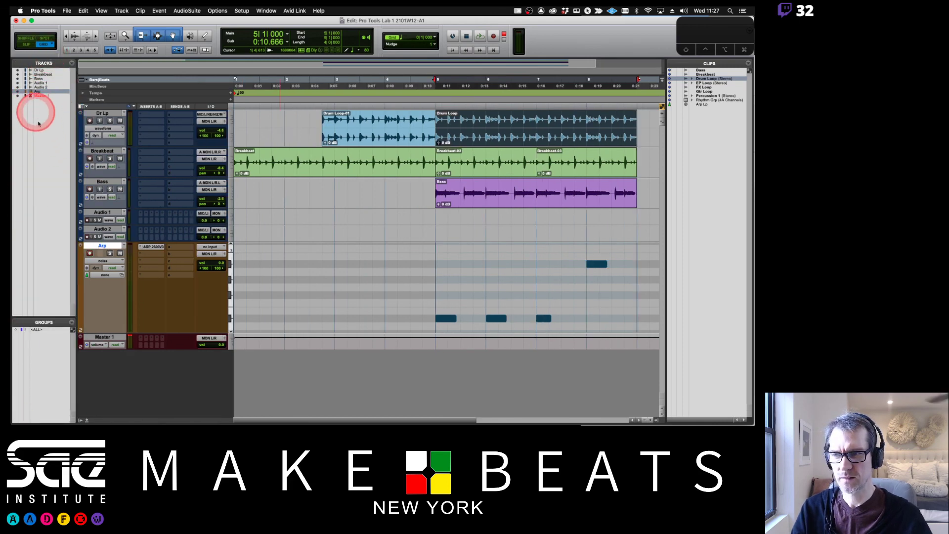
{"action": "left_click", "coordinate": [83, 421]}
{"action": "left_click", "coordinate": [656, 421]}
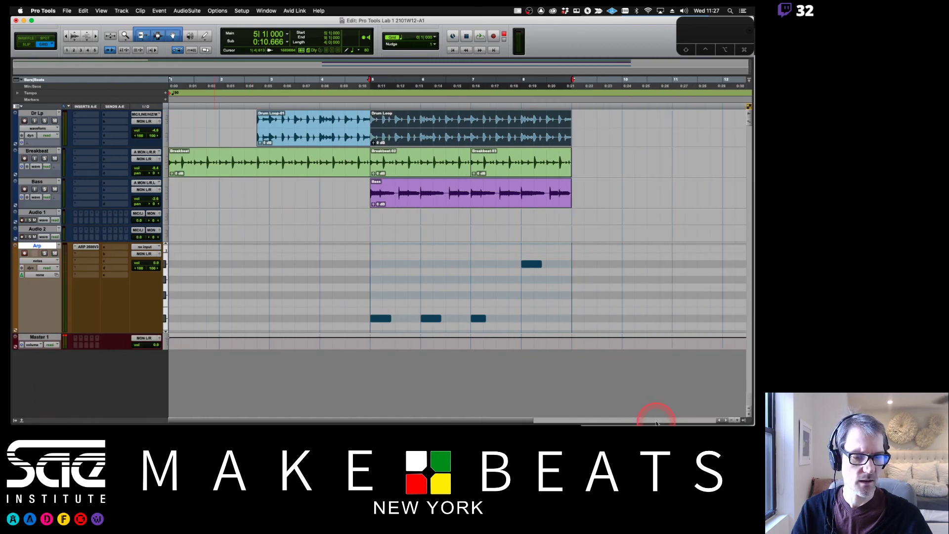
{"action": "left_click", "coordinate": [748, 418]}
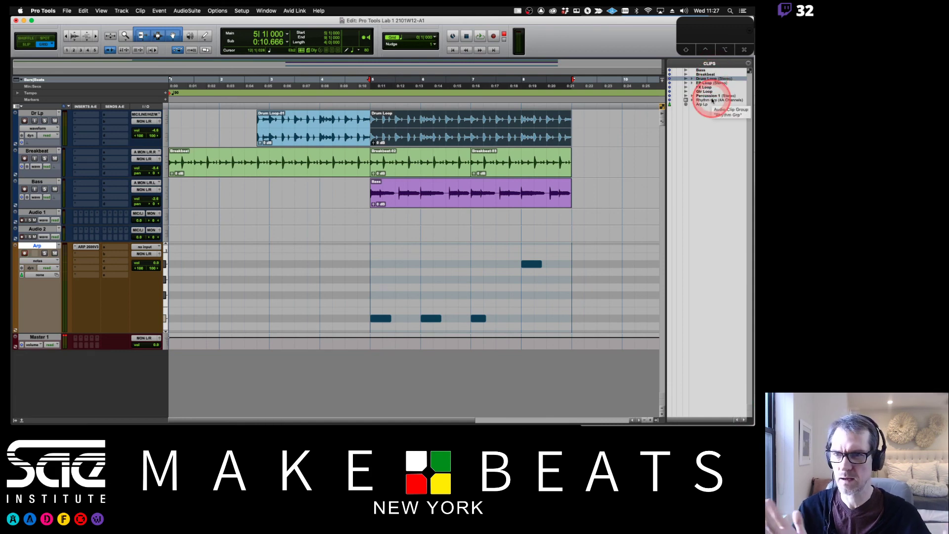
Select OBS among the running applications
{"action": "key", "text": "super+Tab"}
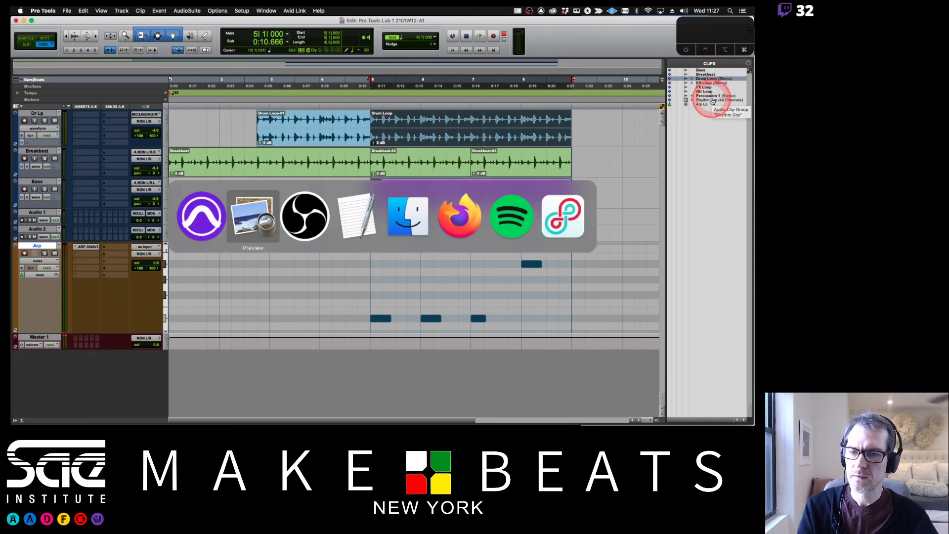
{"action": "key", "text": "super+Tab"}
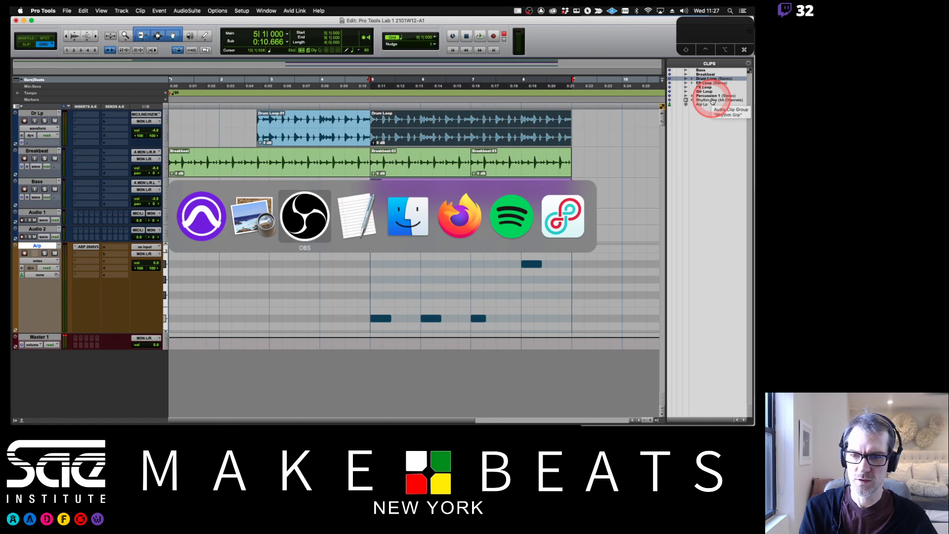